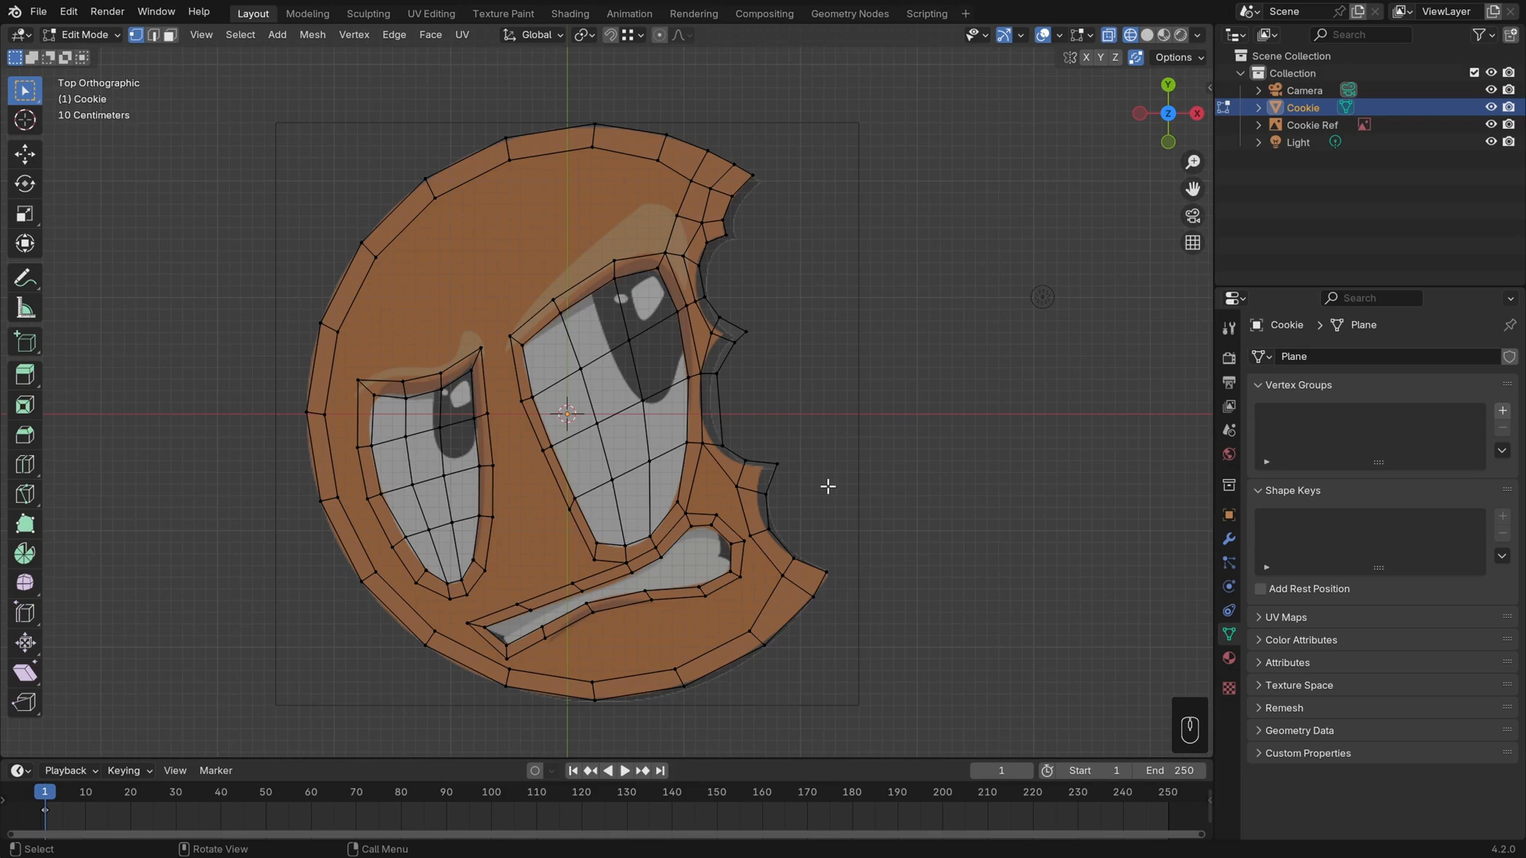
# Fill a four-sided face between the large eye's lower outer corner, the inner bite-edge vertices and the mouth loop's upper right corner
pyautogui.scroll(2, 827, 486)
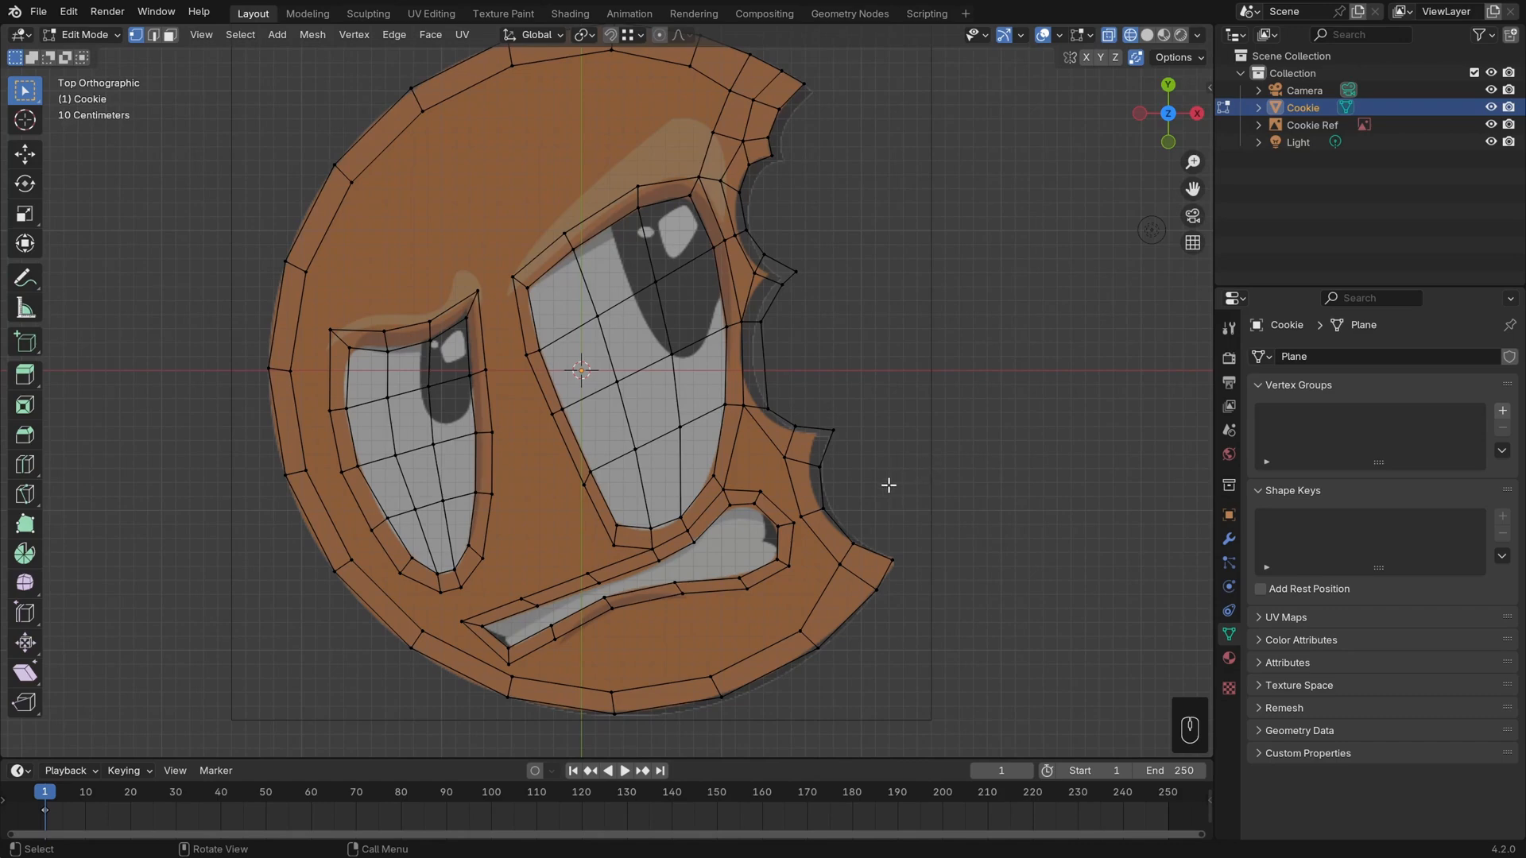
pyautogui.scroll(2, 888, 485)
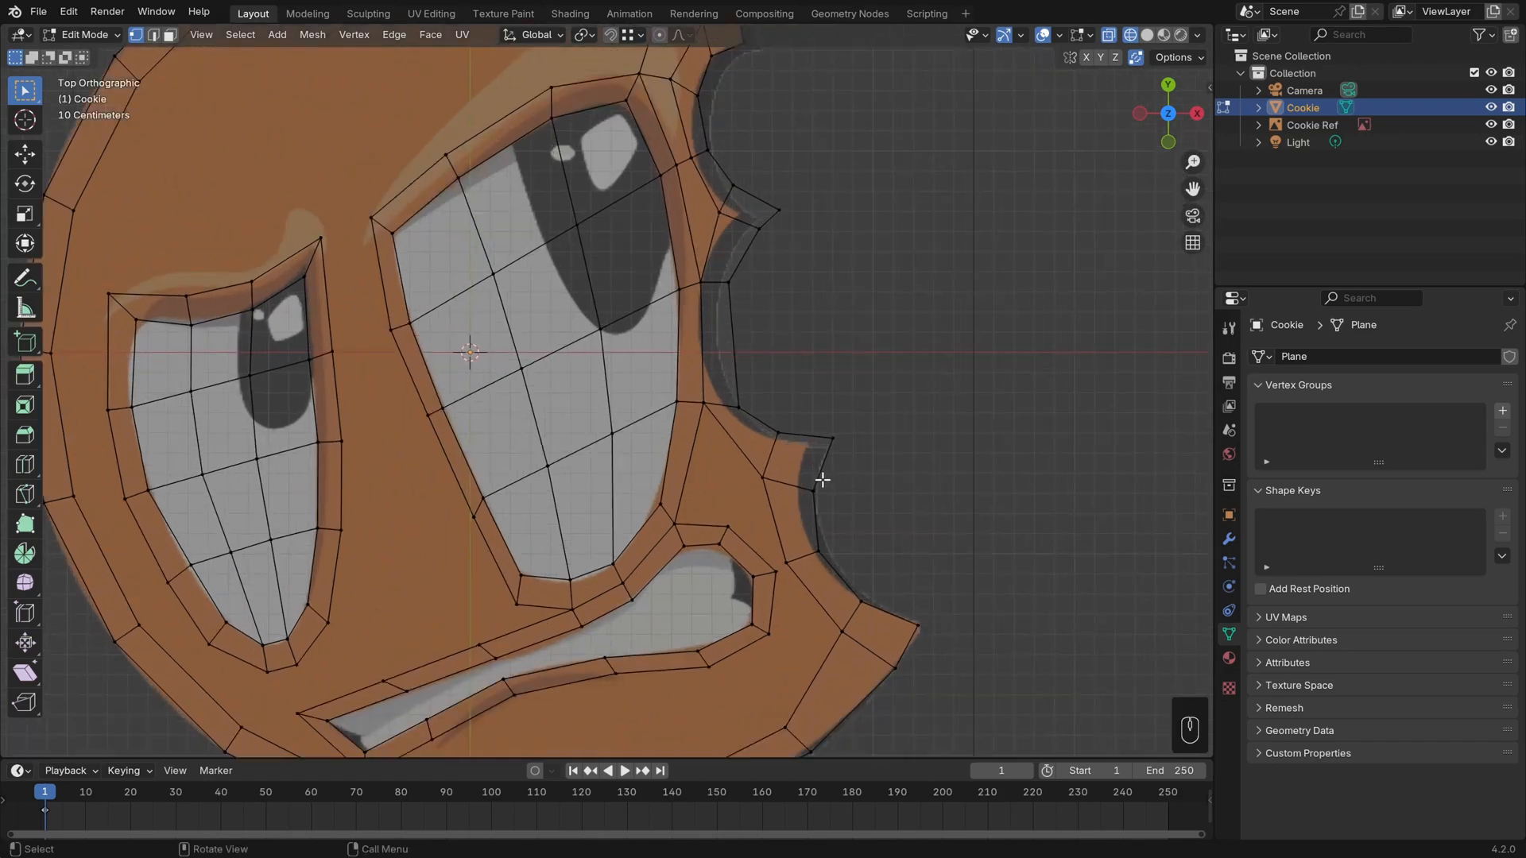
pyautogui.scroll(1, 821, 480)
pyautogui.keyDown('shift'); pyautogui.moveTo(933, 613); pyautogui.dragTo(882, 555, button='middle'); pyautogui.keyUp('shift')
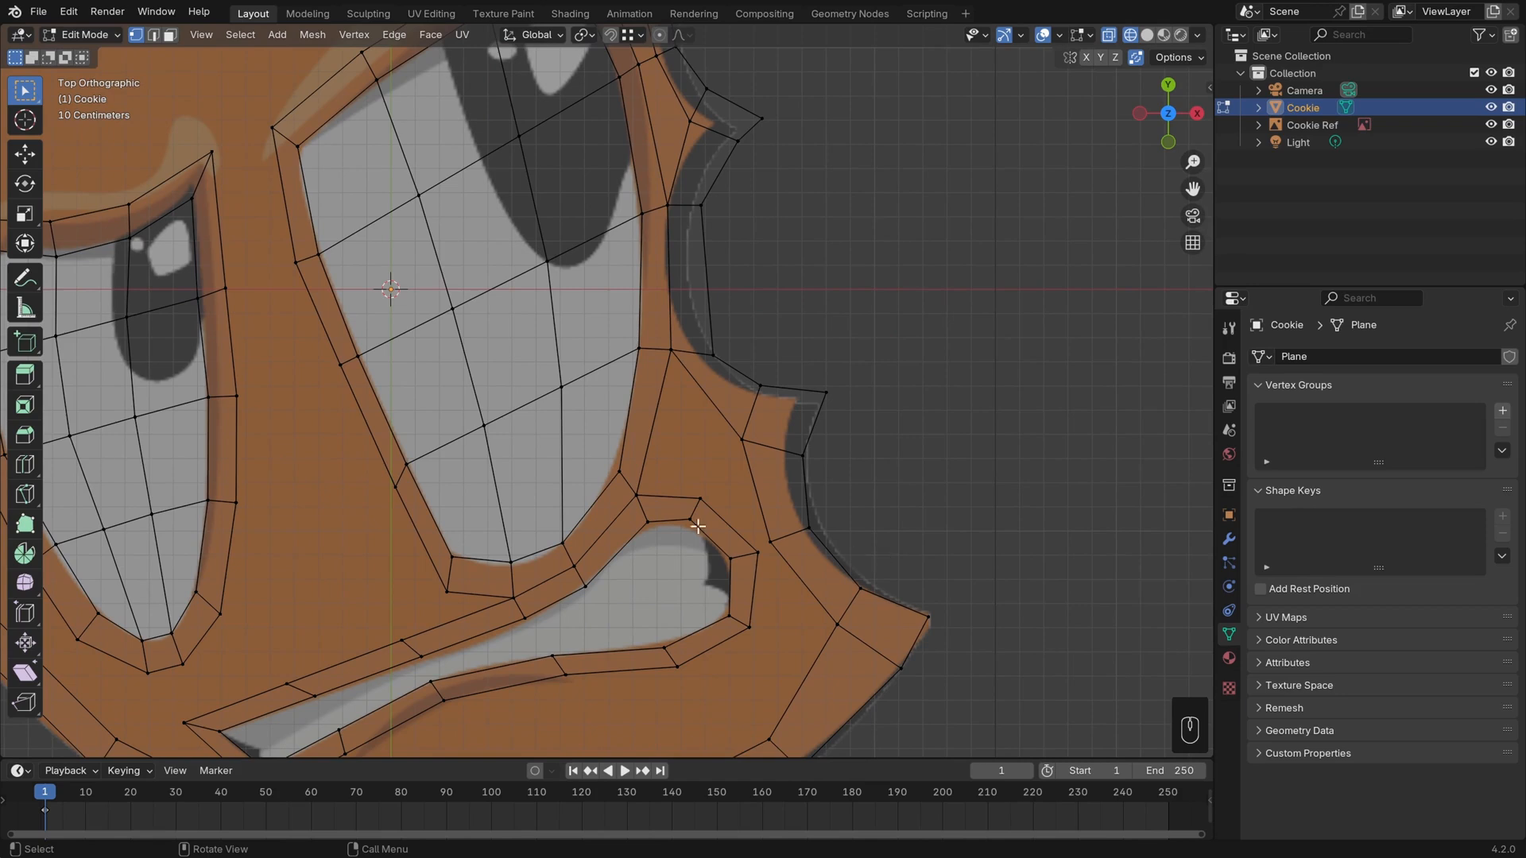
pyautogui.keyDown('shift'); pyautogui.click(645, 488); pyautogui.keyUp('shift')
pyautogui.keyDown('shift'); pyautogui.click(671, 351); pyautogui.keyUp('shift')
pyautogui.keyDown('shift'); pyautogui.click(741, 439); pyautogui.keyUp('shift')
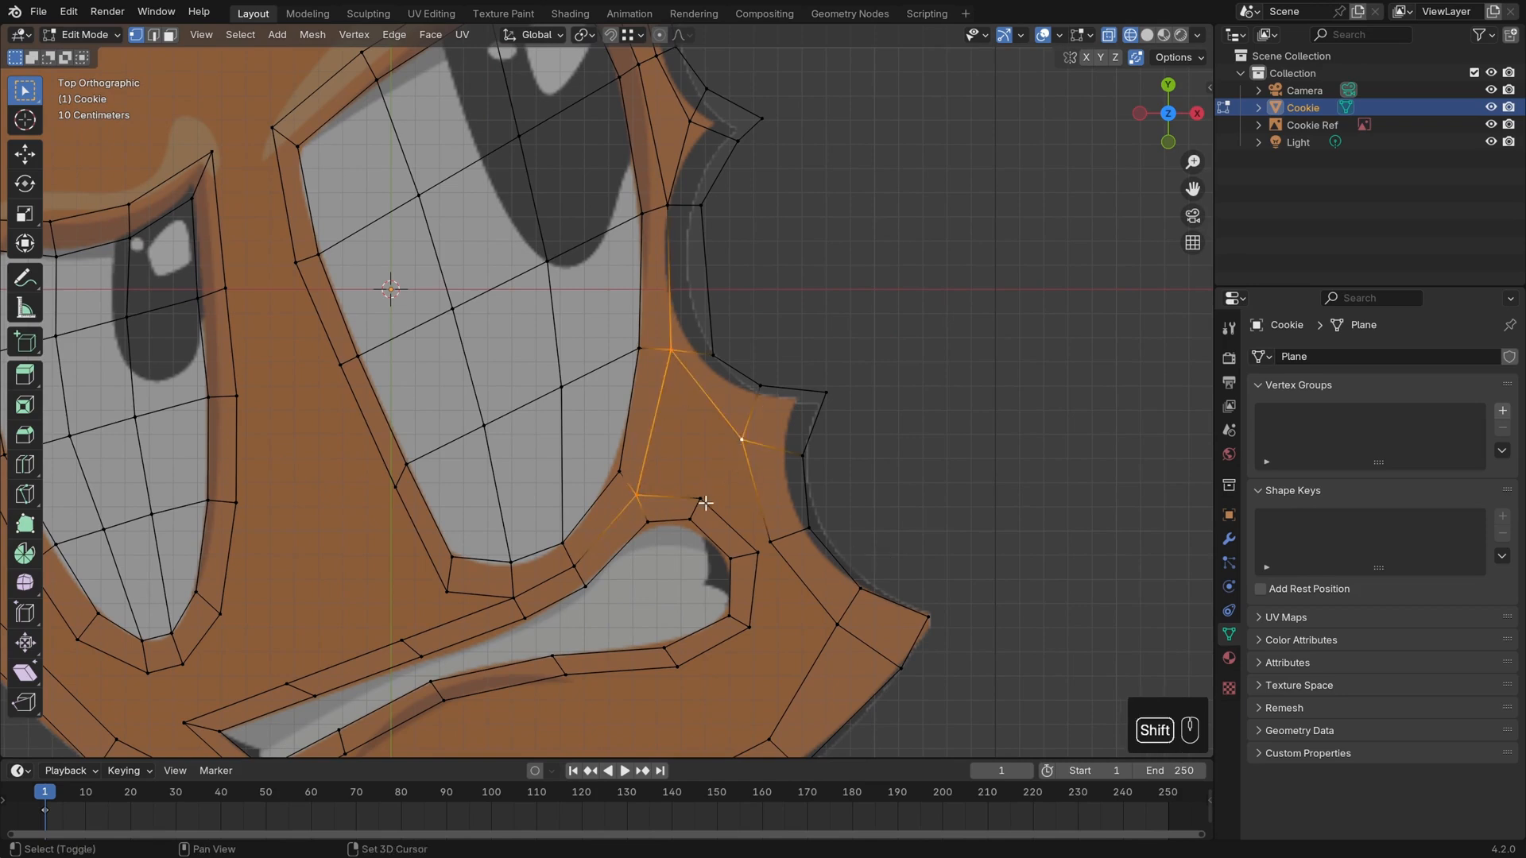
pyautogui.keyDown('shift'); pyautogui.click(700, 499); pyautogui.keyUp('shift')
pyautogui.press('f')
# Move the inner bite-edge vertex beside the mouth's right end about 0.037 m outward in X
pyautogui.click(778, 540)
pyautogui.press('g')
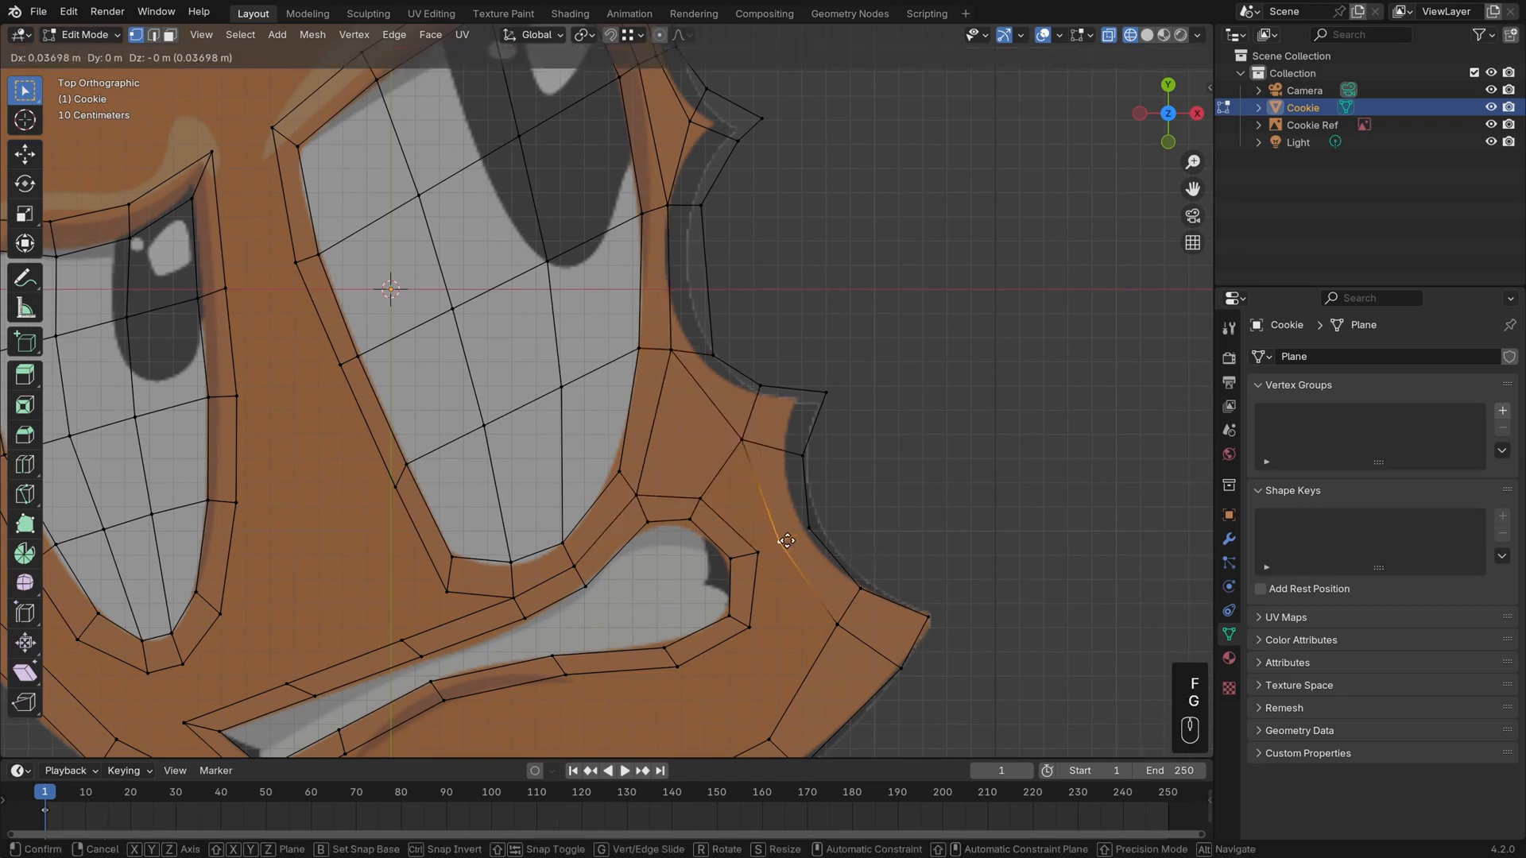
pyautogui.click(787, 541)
# Fill the next face between the mouth loop's right end and the inner bite-edge loop, keeping only that one
pyautogui.click(698, 499)
pyautogui.keyDown('shift'); pyautogui.click(744, 438); pyautogui.keyUp('shift')
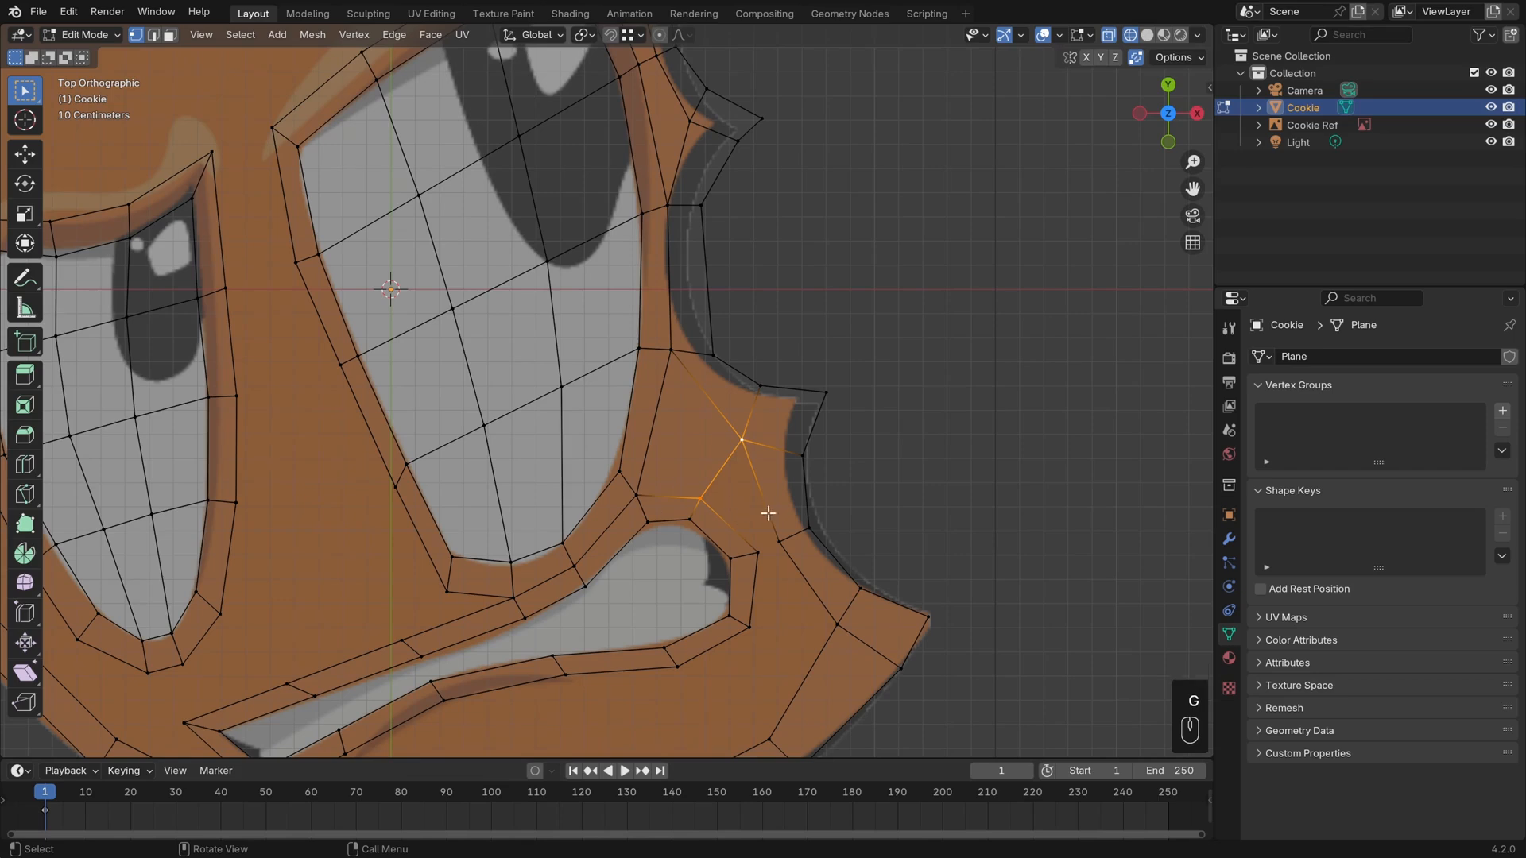
pyautogui.keyDown('shift'); pyautogui.moveTo(818, 572); pyautogui.dragTo(792, 513, button='middle'); pyautogui.keyUp('shift')
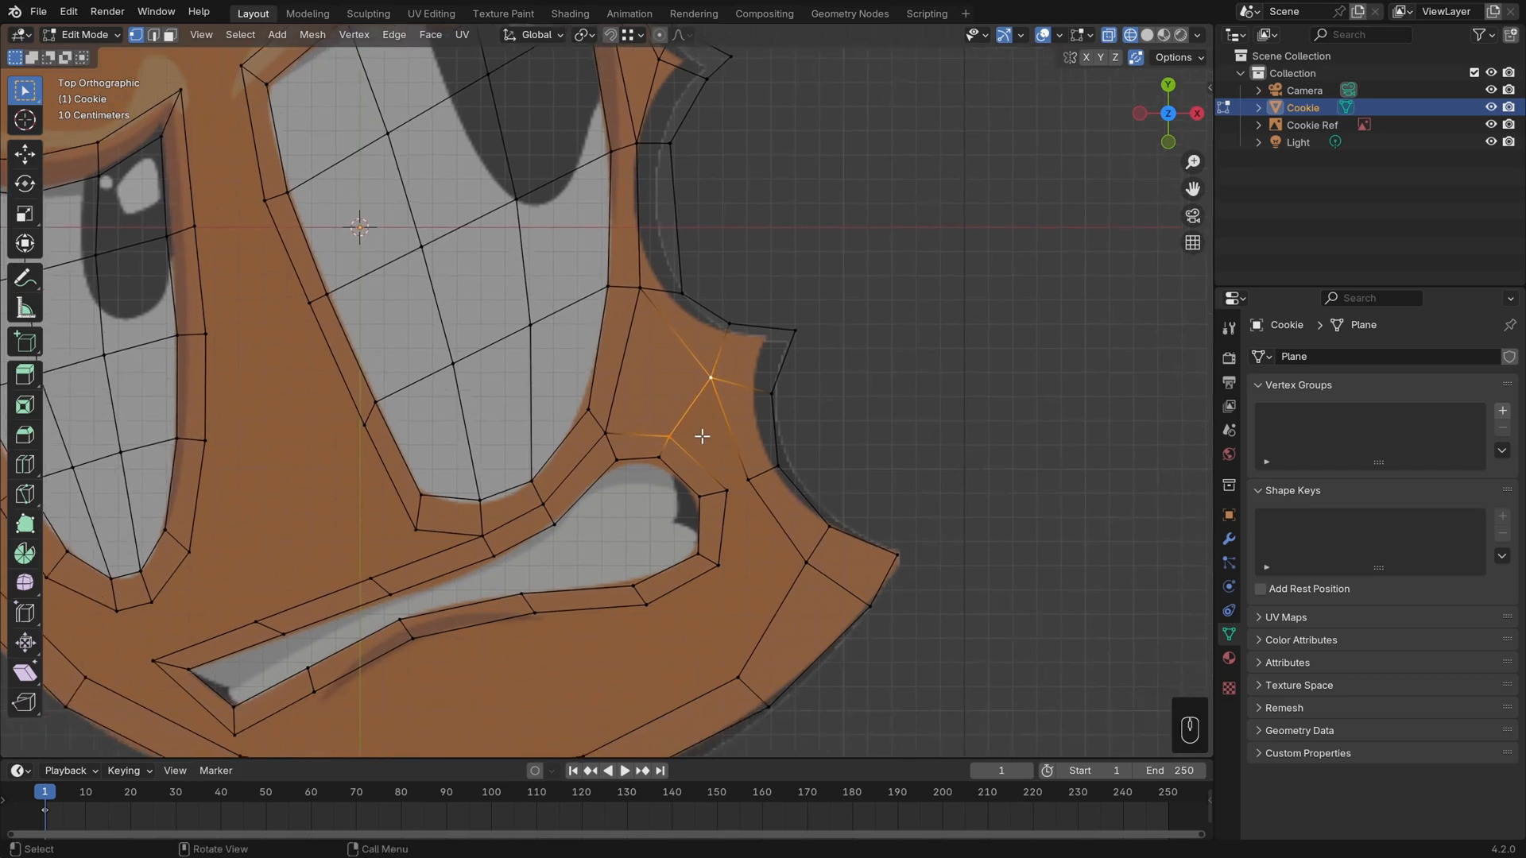
pyautogui.press('f')
pyautogui.keyDown('shift'); pyautogui.moveTo(726, 504); pyautogui.dragTo(775, 405, button='middle'); pyautogui.keyUp('shift')
pyautogui.hotkey('ctrl', 'z')
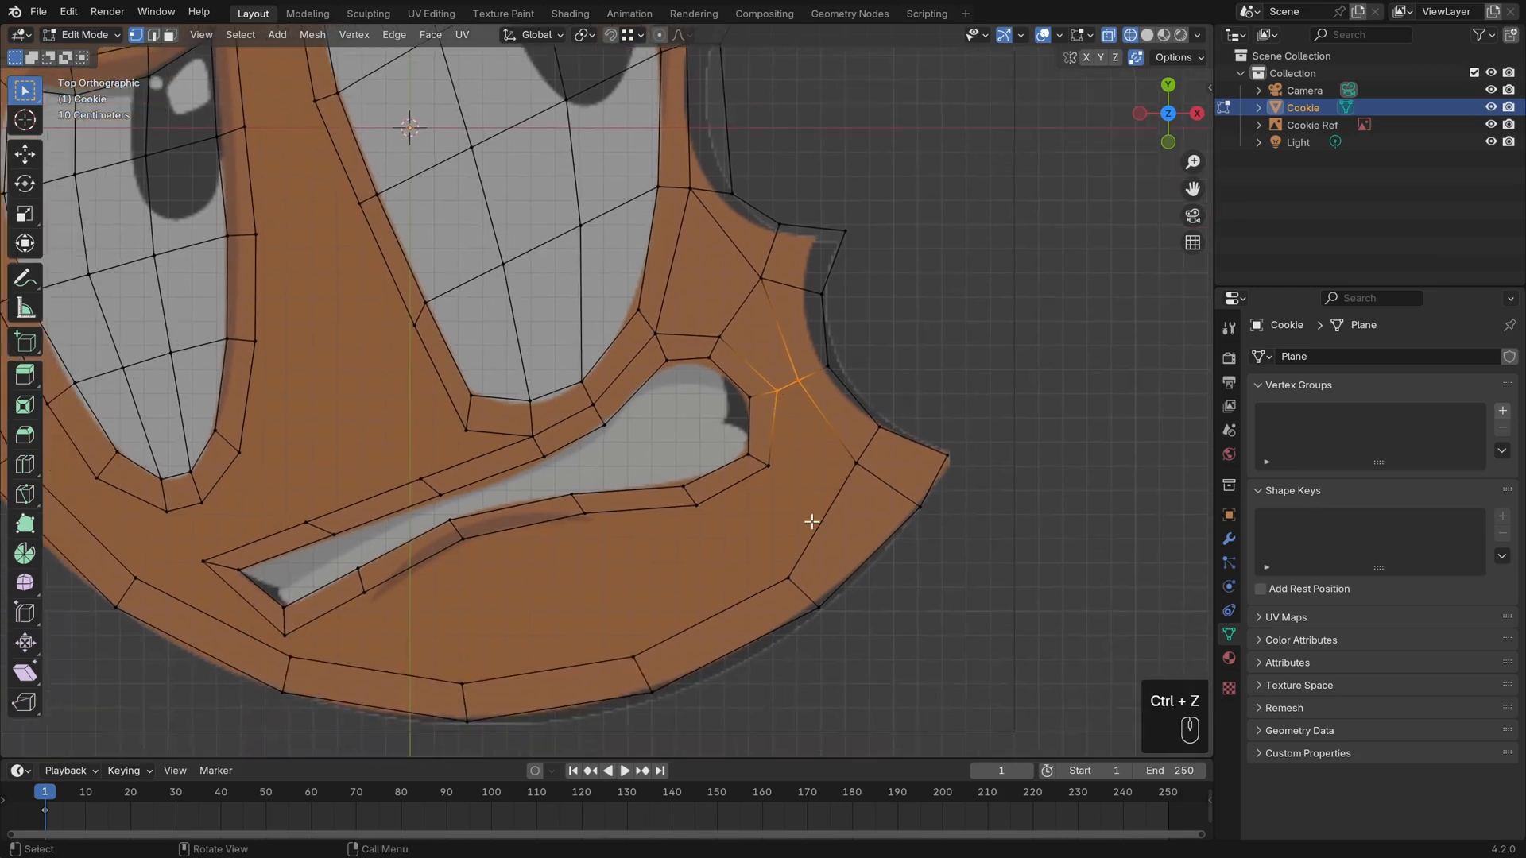
# Try to fill five successive faces around the mouth's right end and beneath it from the current edge selection
pyautogui.press('f')
pyautogui.press('f')
pyautogui.press('f')
pyautogui.press('f')
pyautogui.press('f')
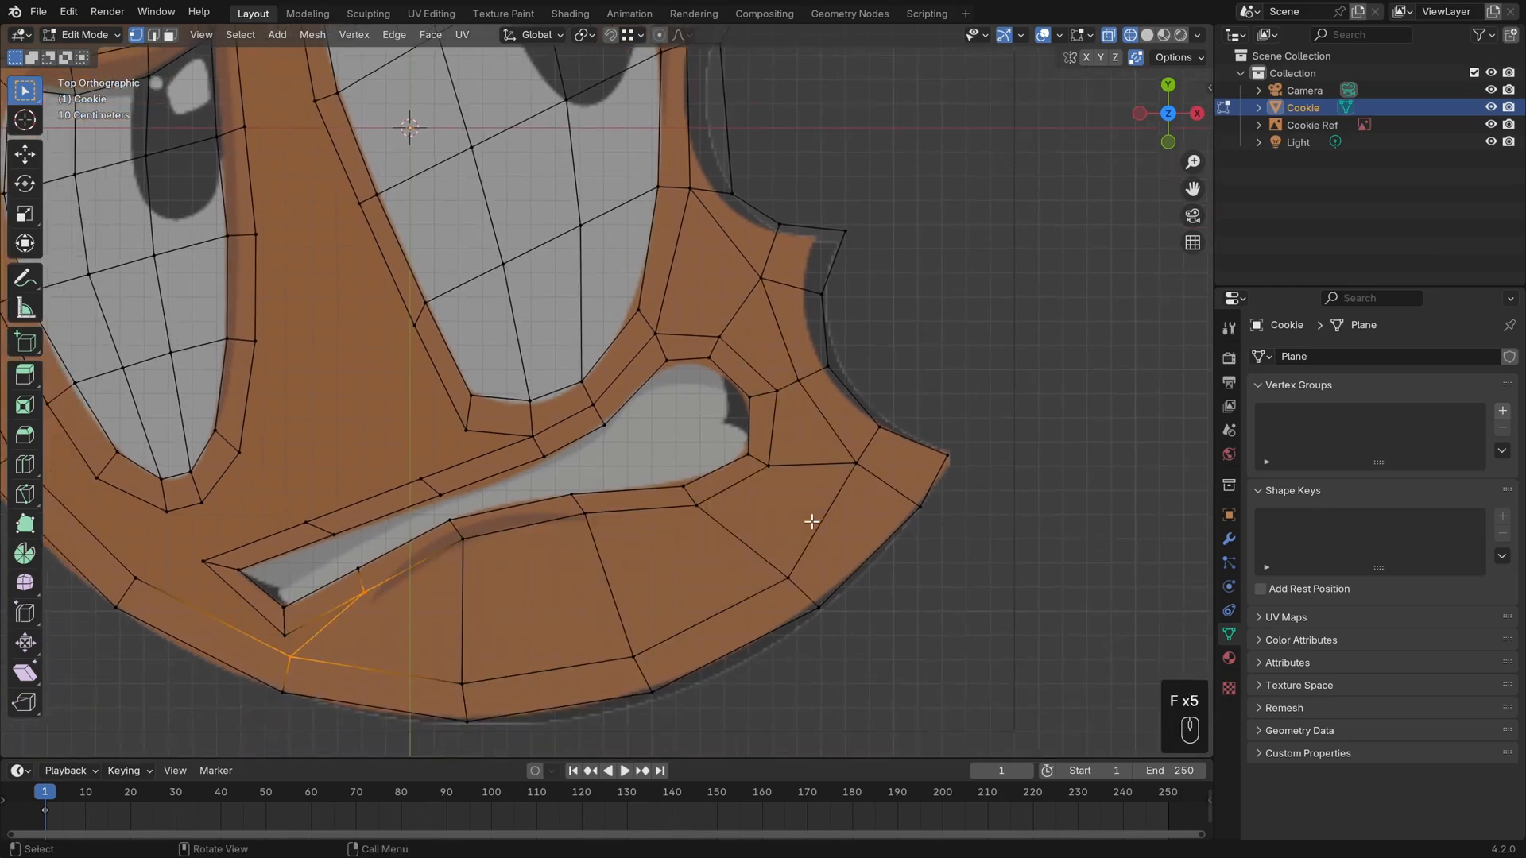
pyautogui.press('ctrl')
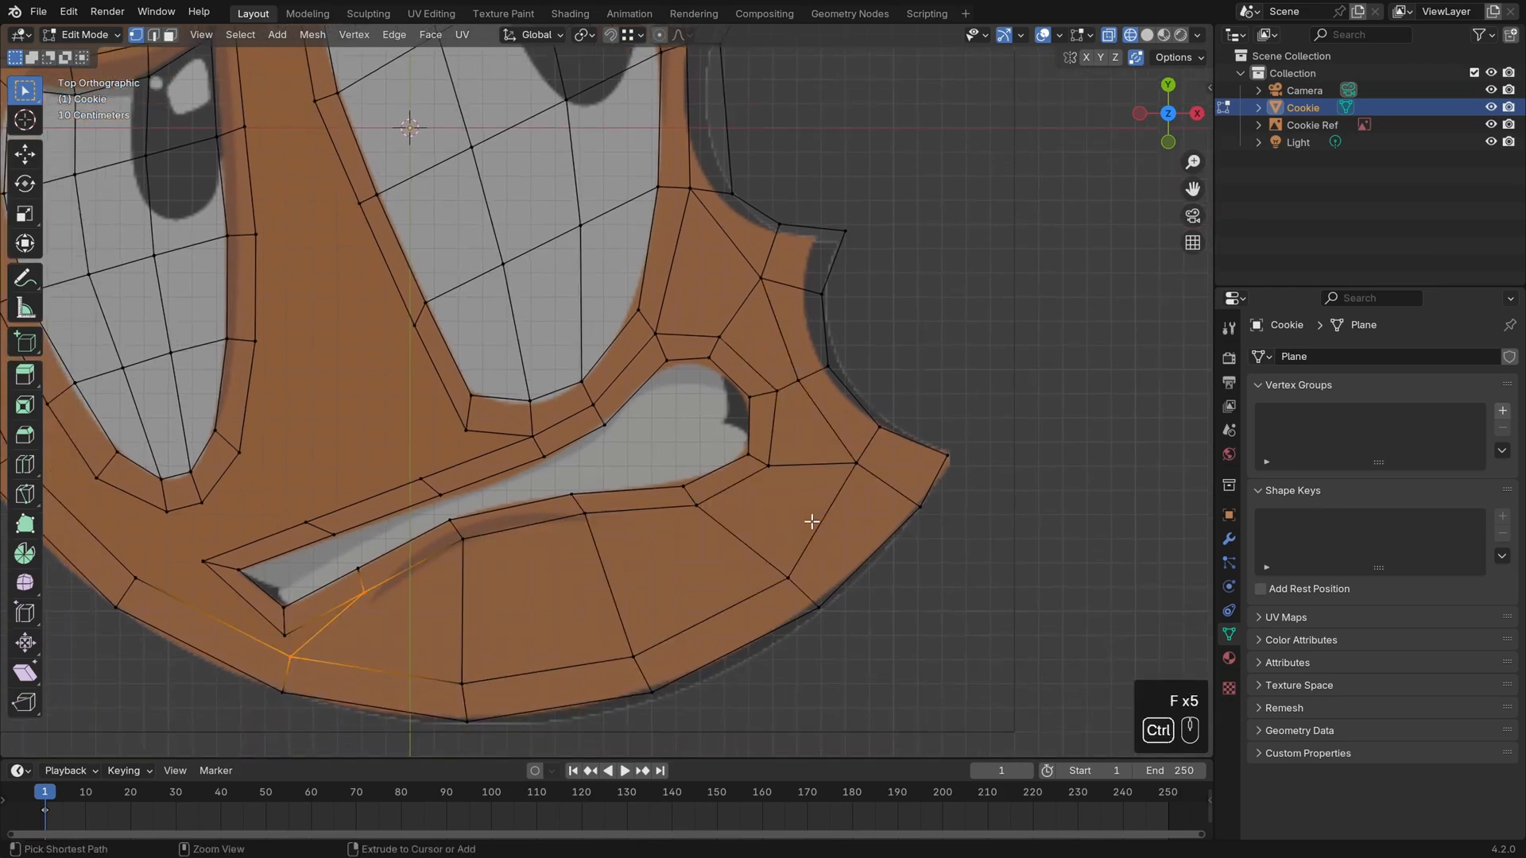
# Undo the last five face fills and clear the selection
pyautogui.hotkey('ctrl', 'z')
pyautogui.hotkey('ctrl', 'z')
pyautogui.hotkey('ctrl', 'z')
pyautogui.hotkey('ctrl', 'z')
pyautogui.hotkey('ctrl', 'z')
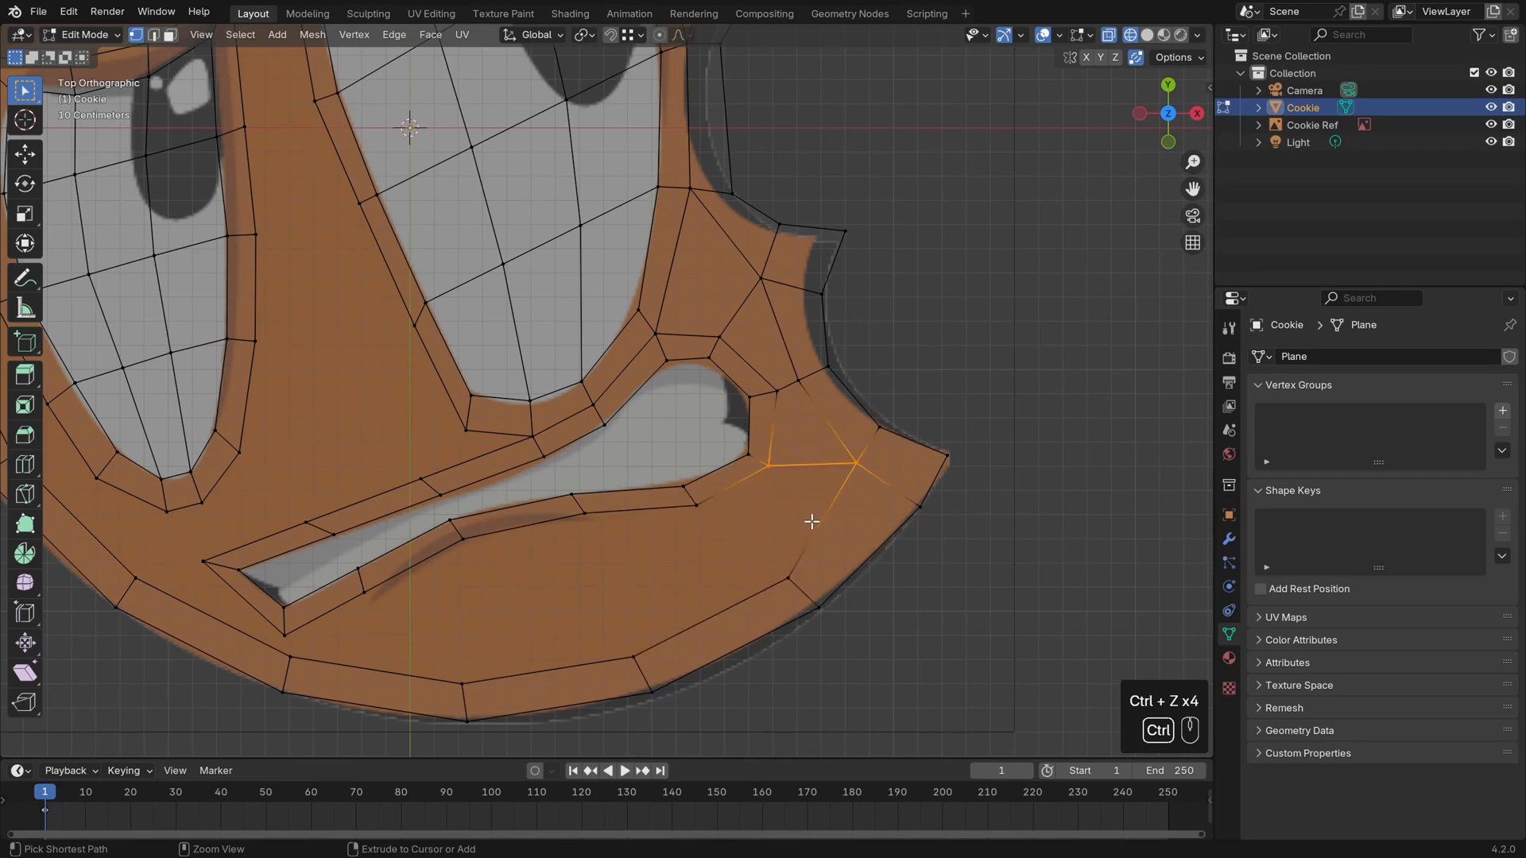
pyautogui.hotkey('alt', 'a')
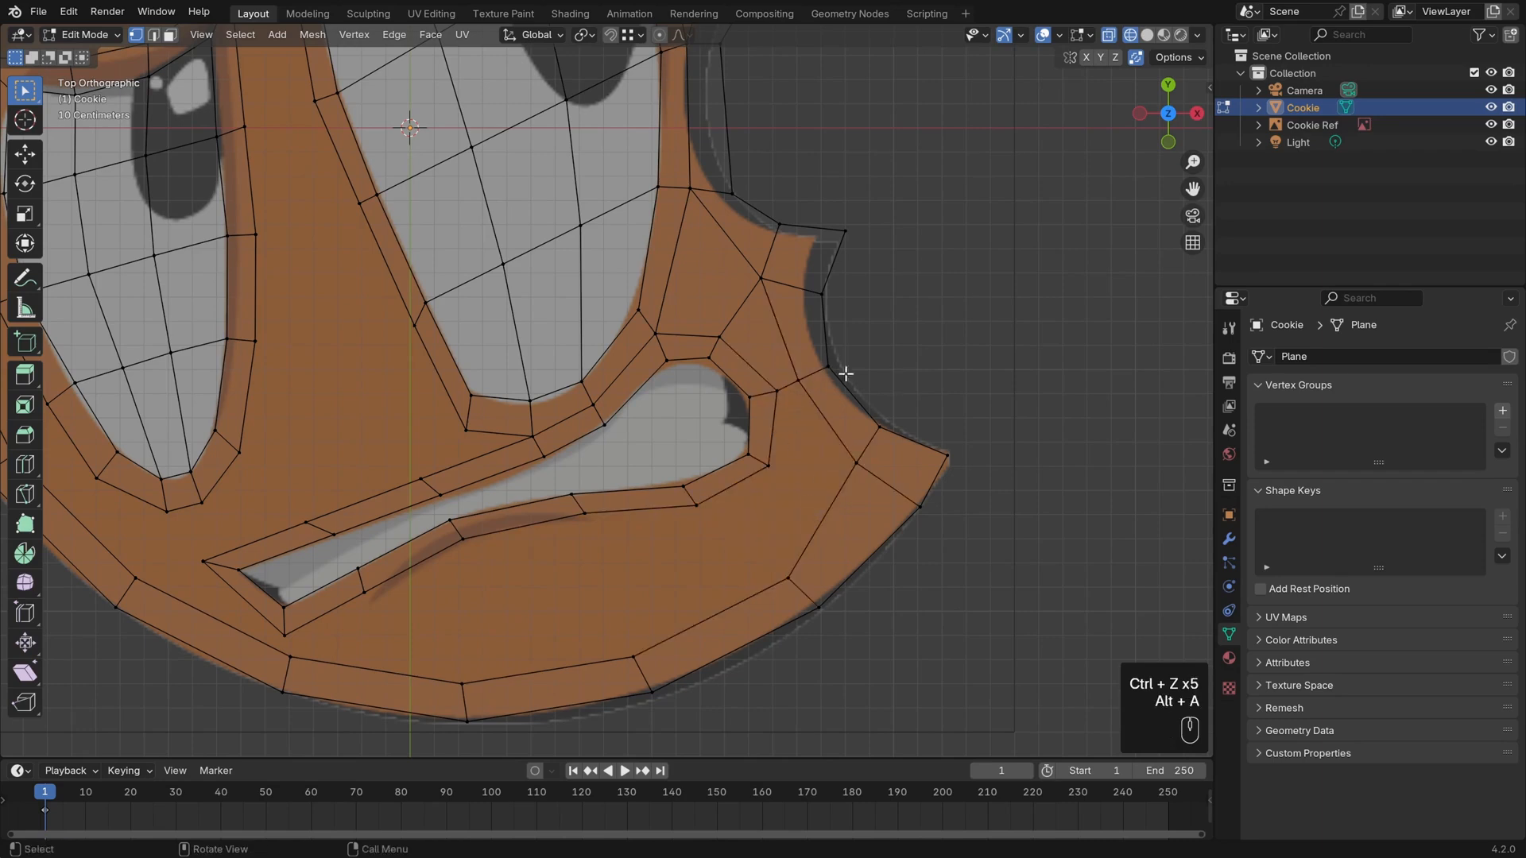
# Move the outer vertex at the mouth's lower left corner slightly left
pyautogui.press('shift')
pyautogui.keyDown('shift'); pyautogui.moveTo(633, 469); pyautogui.dragTo(818, 463, button='middle'); pyautogui.keyUp('shift')
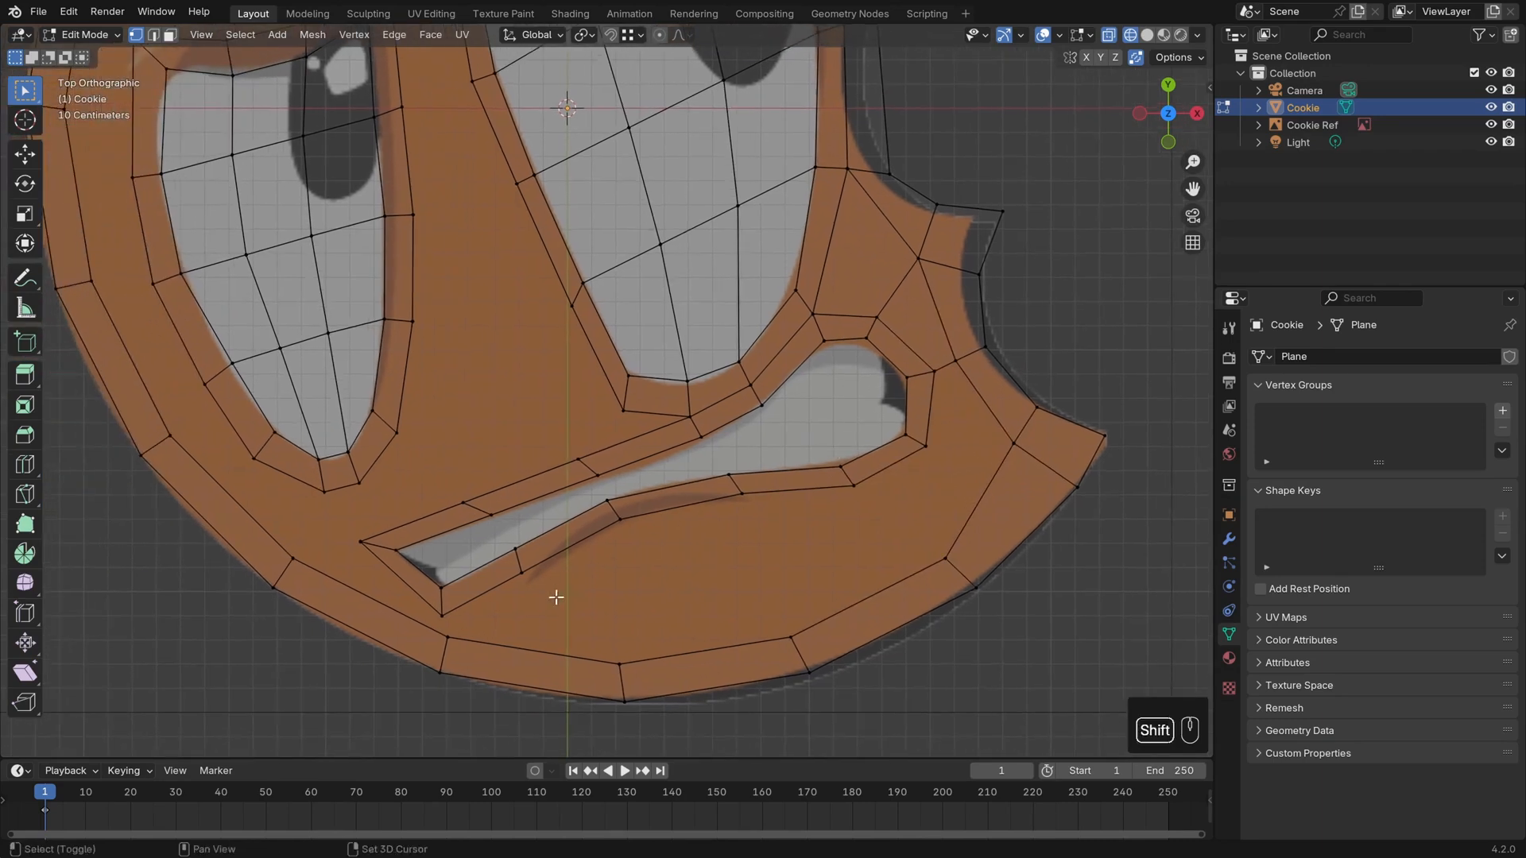
pyautogui.keyDown('shift'); pyautogui.moveTo(556, 599); pyautogui.dragTo(570, 636, button='middle'); pyautogui.keyUp('shift')
pyautogui.click(538, 614)
pyautogui.press('g')
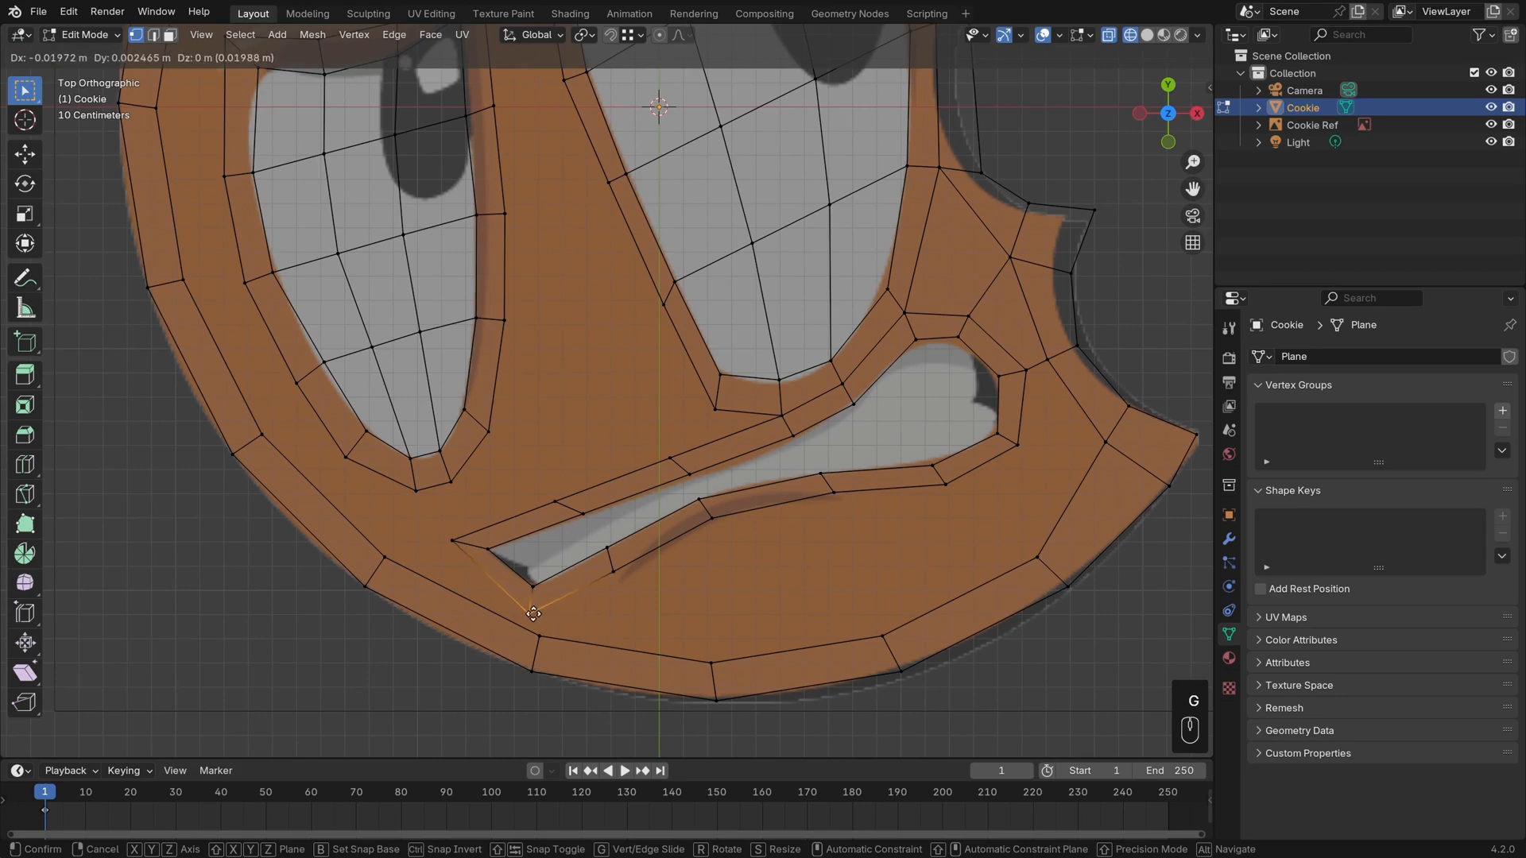
pyautogui.click(533, 615)
# Try to merge the inner rim vertex with the mouth's lower left corner vertex and reposition the merged vertex near the rim
pyautogui.click(540, 635)
pyautogui.press('g')
pyautogui.click(530, 613)
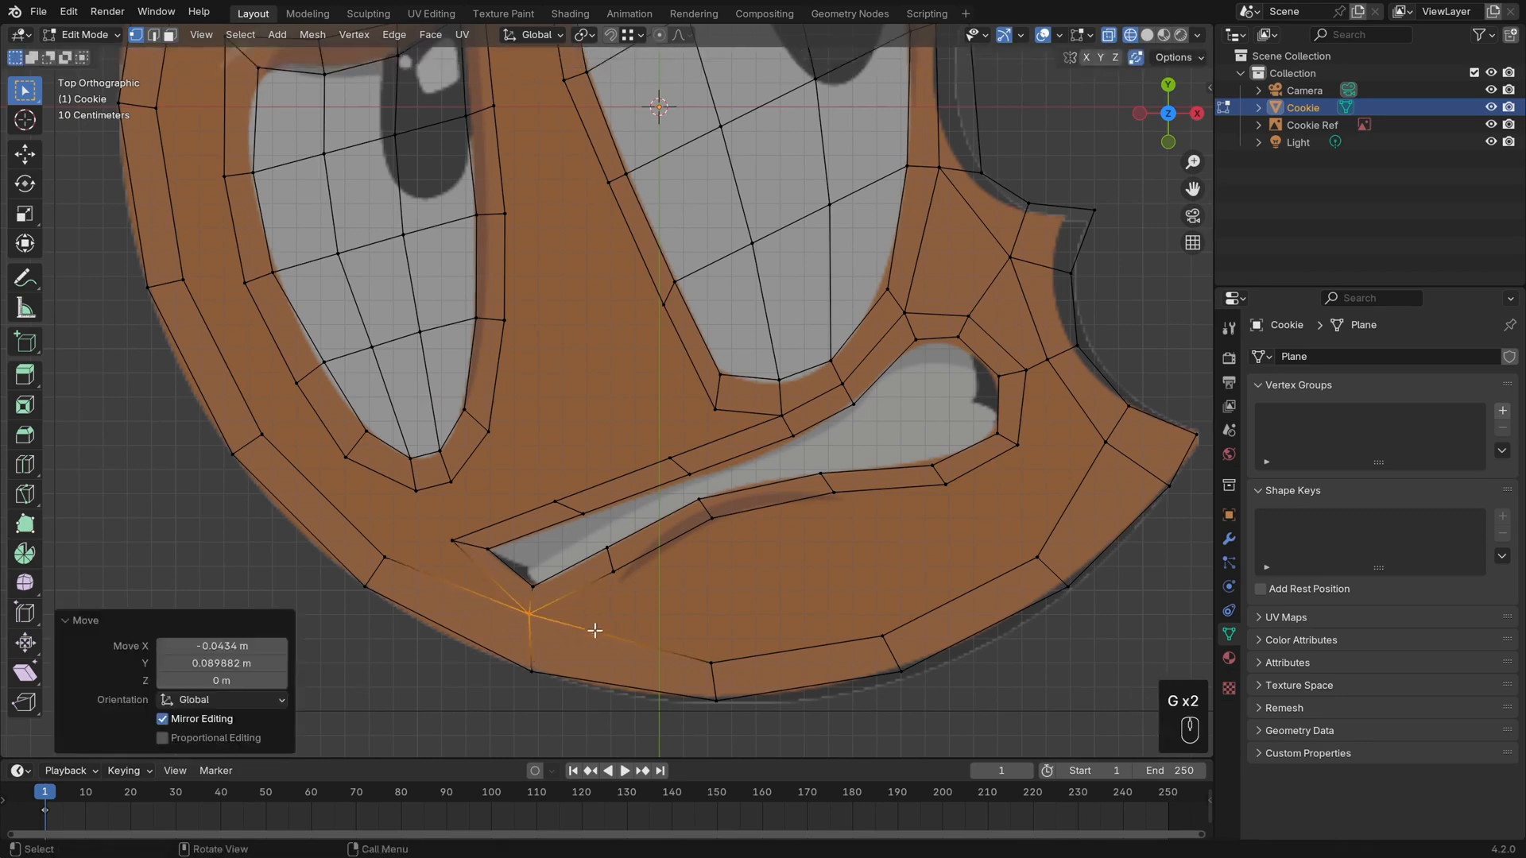
pyautogui.press('g')
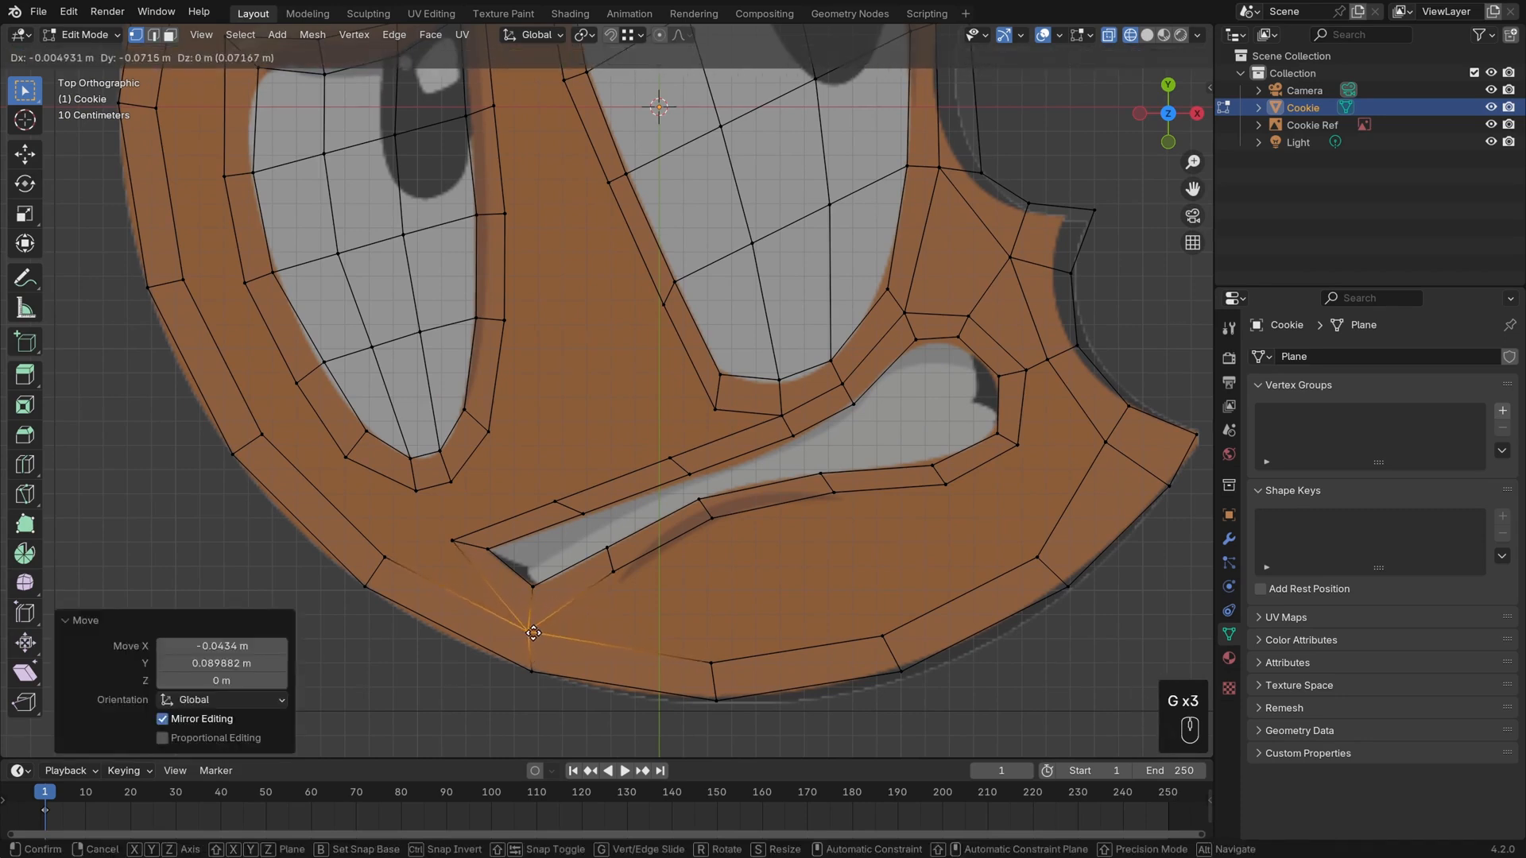
pyautogui.click(527, 633)
pyautogui.scroll(1, 528, 633)
pyautogui.keyDown('shift'); pyautogui.moveTo(541, 657); pyautogui.dragTo(614, 602, button='middle'); pyautogui.keyUp('shift')
pyautogui.press('g')
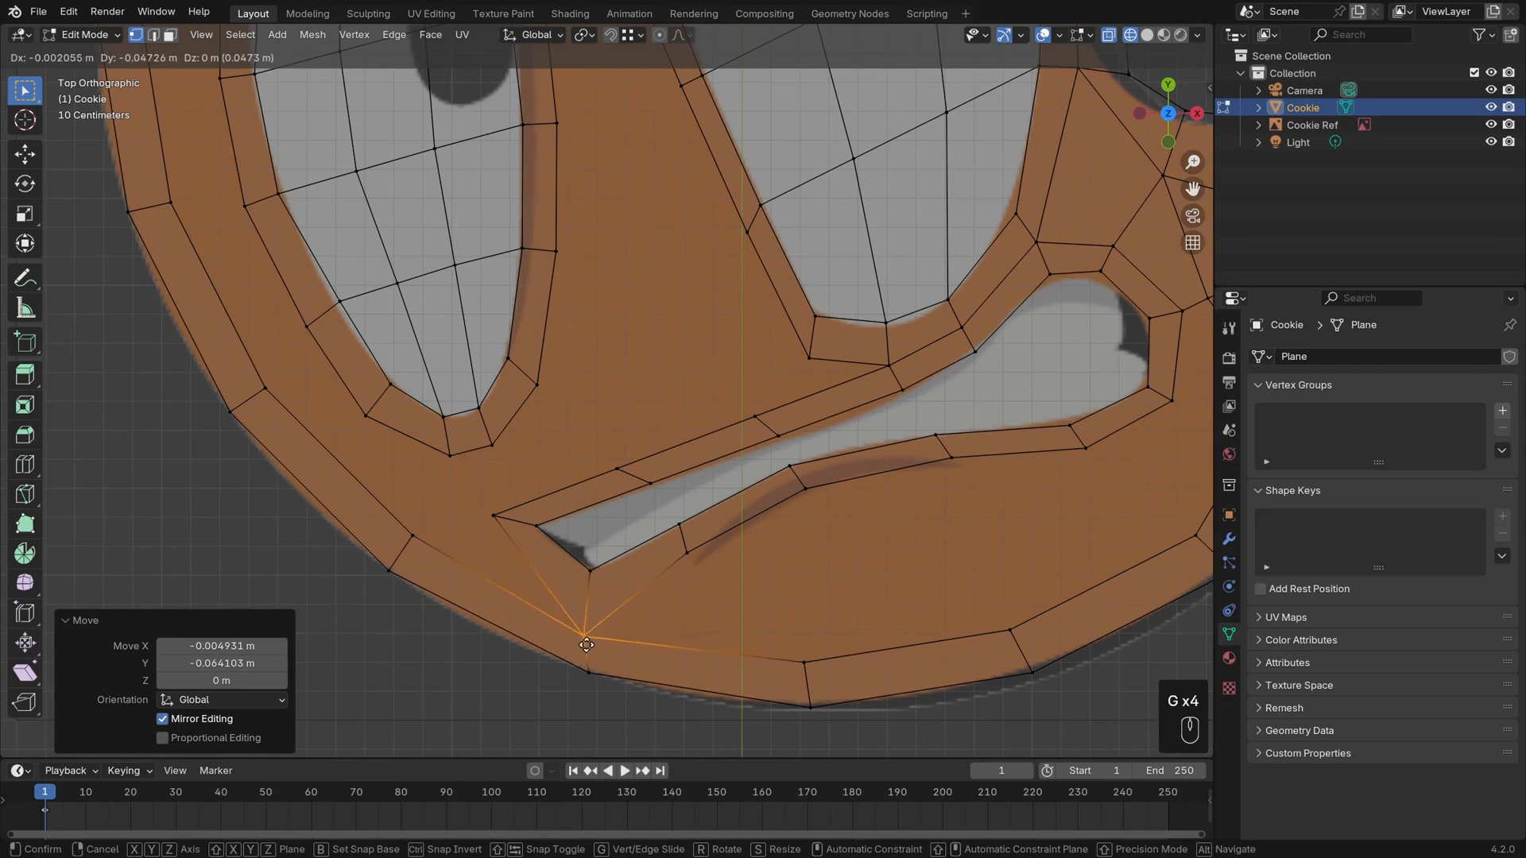
pyautogui.click(599, 629)
# Try annotation strokes around the merged vertex, erase them, and move that vertex about -0.064 m in X and 0.088 m in Y
pyautogui.press('d')
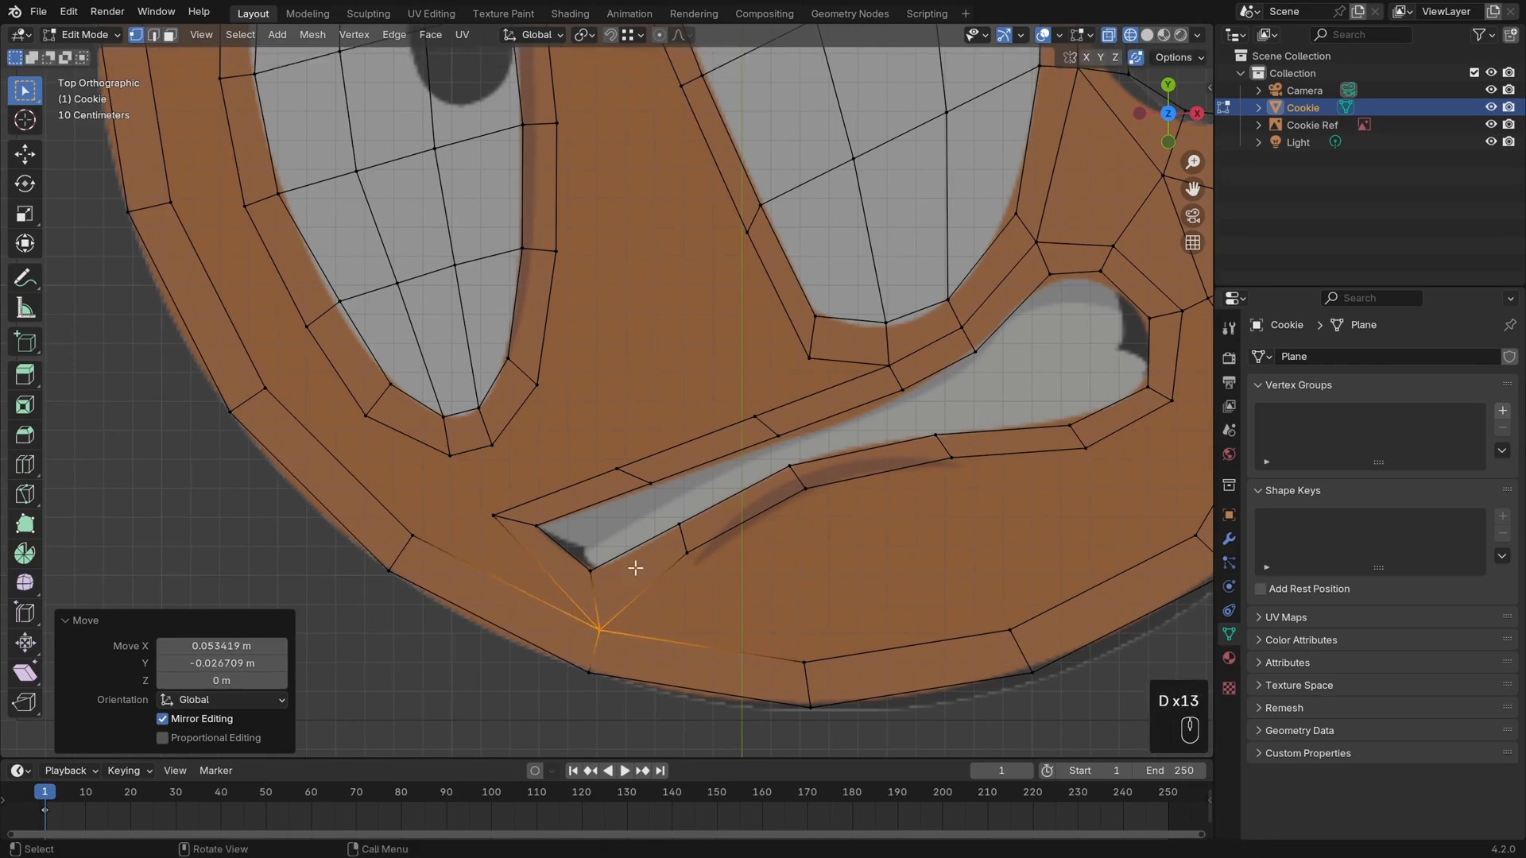
pyautogui.moveTo(655, 560)
pyautogui.mouseDown()
pyautogui.moveTo(616, 588)
pyautogui.moveTo(573, 578)
pyautogui.mouseUp()
pyautogui.moveTo(622, 640)
pyautogui.mouseDown(button='right')
pyautogui.moveTo(638, 573)
pyautogui.moveTo(601, 635)
pyautogui.mouseUp(button='right')
pyautogui.press('g')
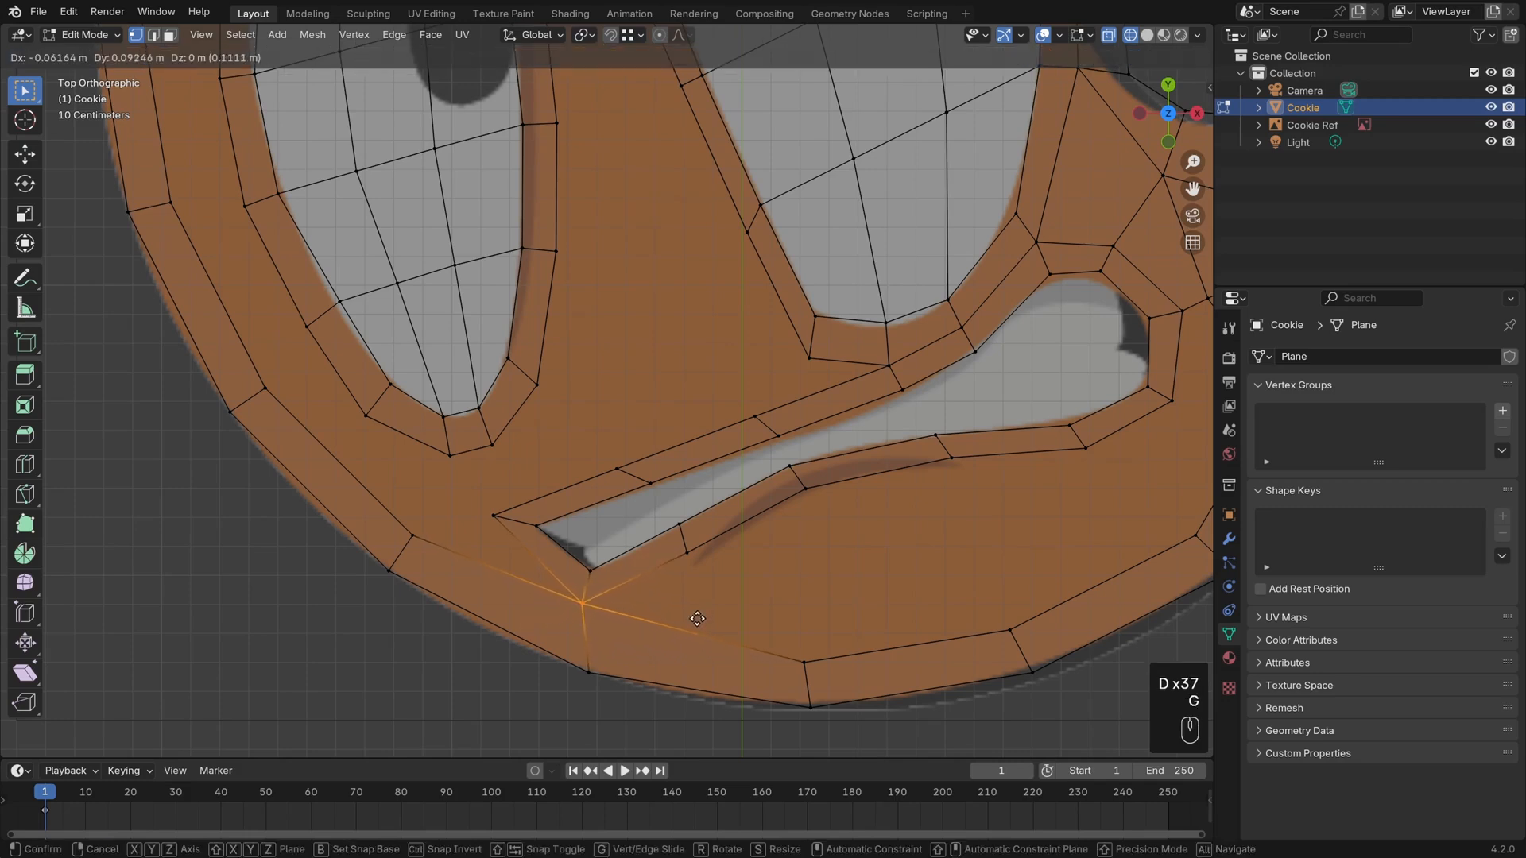
pyautogui.click(697, 617)
pyautogui.keyDown('shift'); pyautogui.moveTo(697, 620); pyautogui.dragTo(697, 614, button='middle'); pyautogui.keyUp('shift')
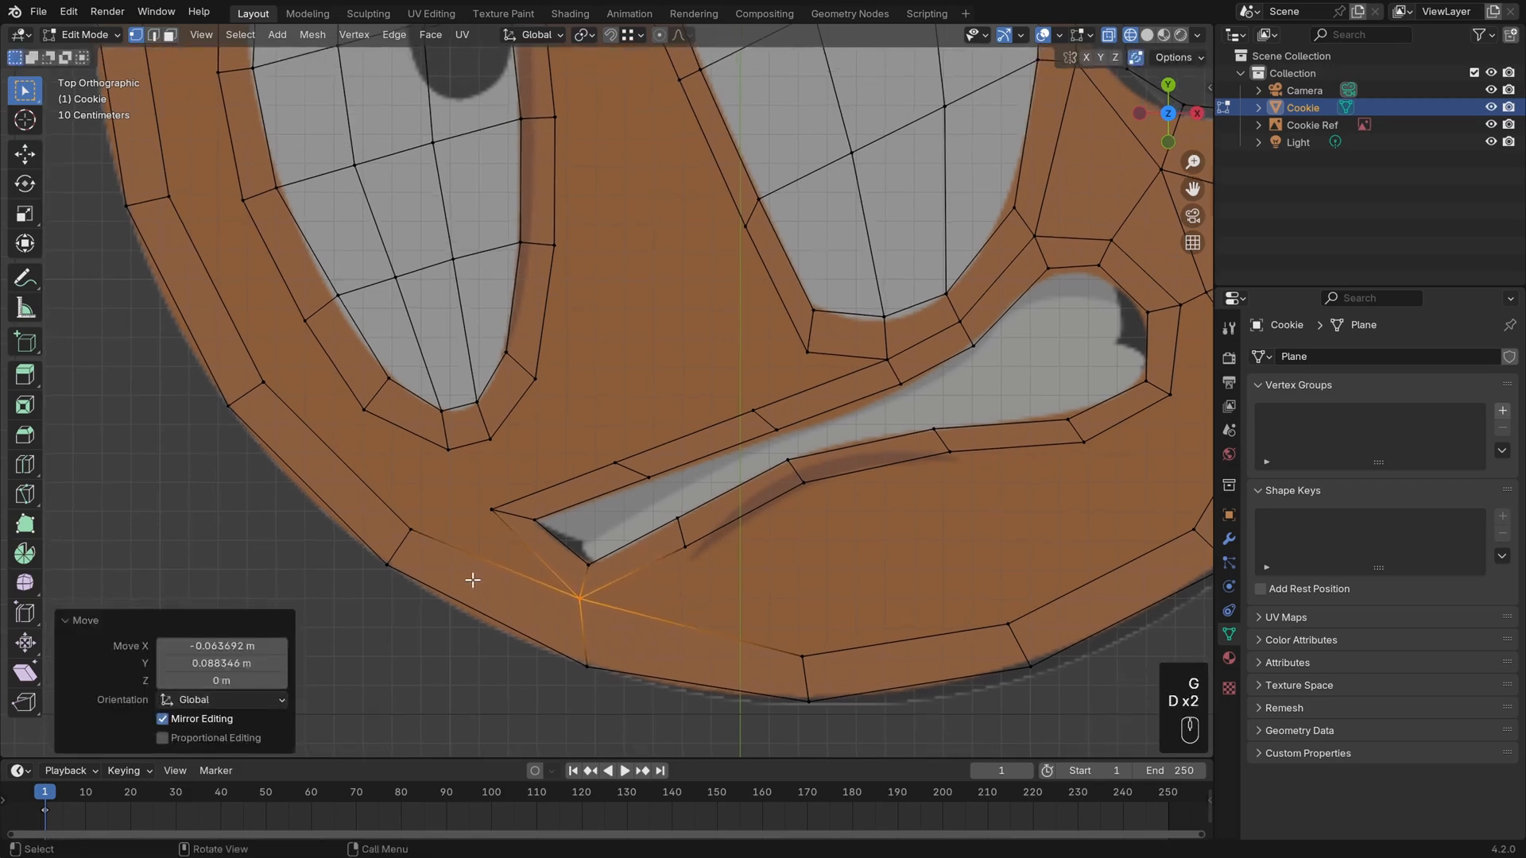
pyautogui.moveTo(473, 581); pyautogui.dragTo(592, 598)
pyautogui.moveTo(685, 658); pyautogui.dragTo(514, 589, button='right')
# Undo the vertex merge and its moves, and erase the leftover annotation beside the mouth's lower left corner
pyautogui.hotkey('ctrl', 'z')
pyautogui.hotkey('ctrl', 'z')
pyautogui.hotkey('ctrl', 'z')
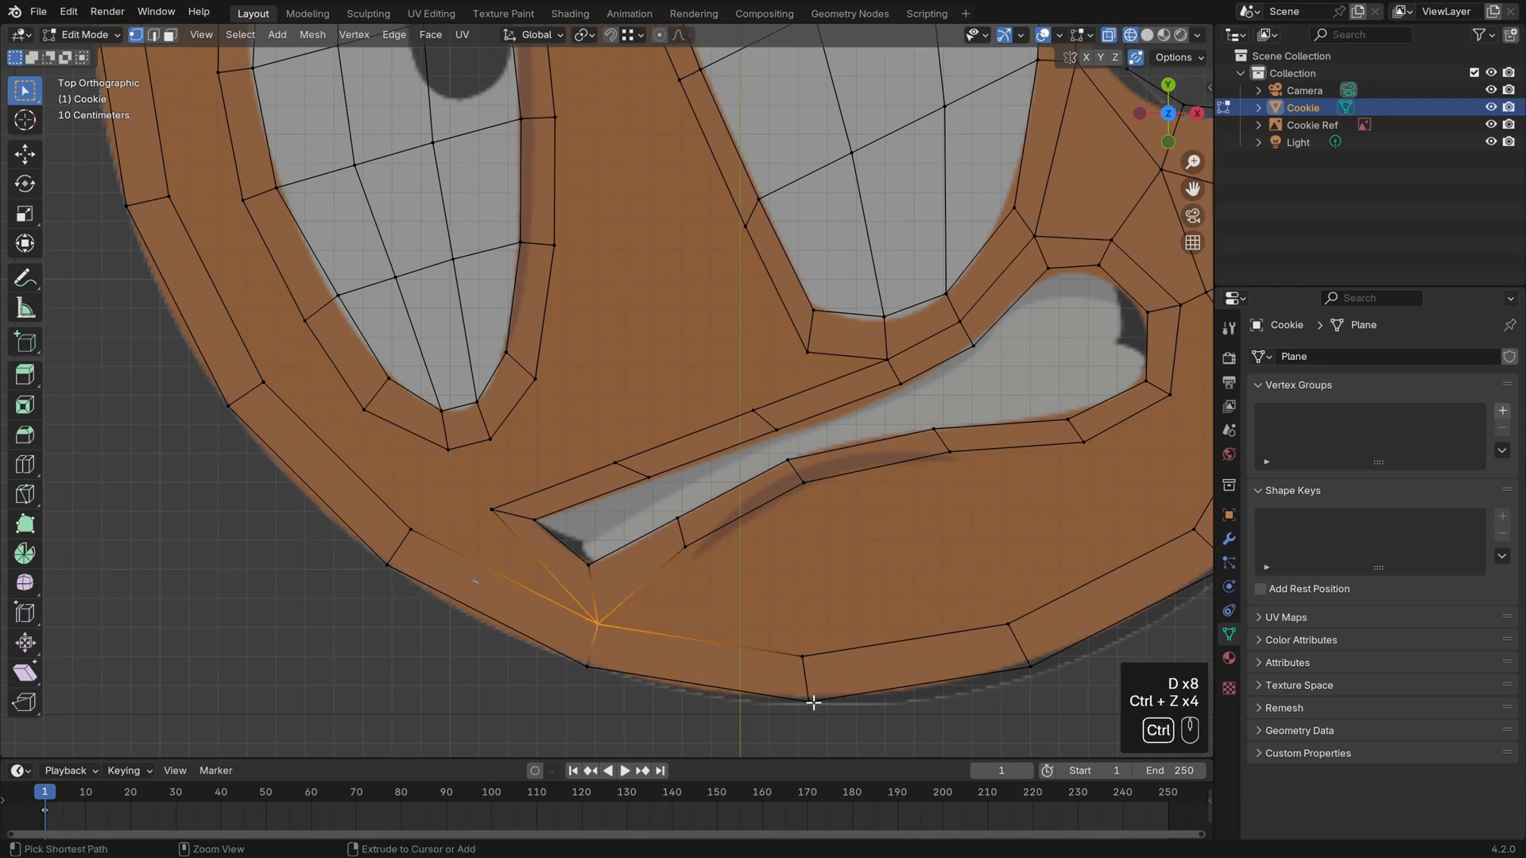
pyautogui.hotkey('ctrl', 'z')
pyautogui.hotkey('ctrl', 'z')
pyautogui.hotkey('ctrl', 'z')
pyautogui.hotkey('ctrl', 'z')
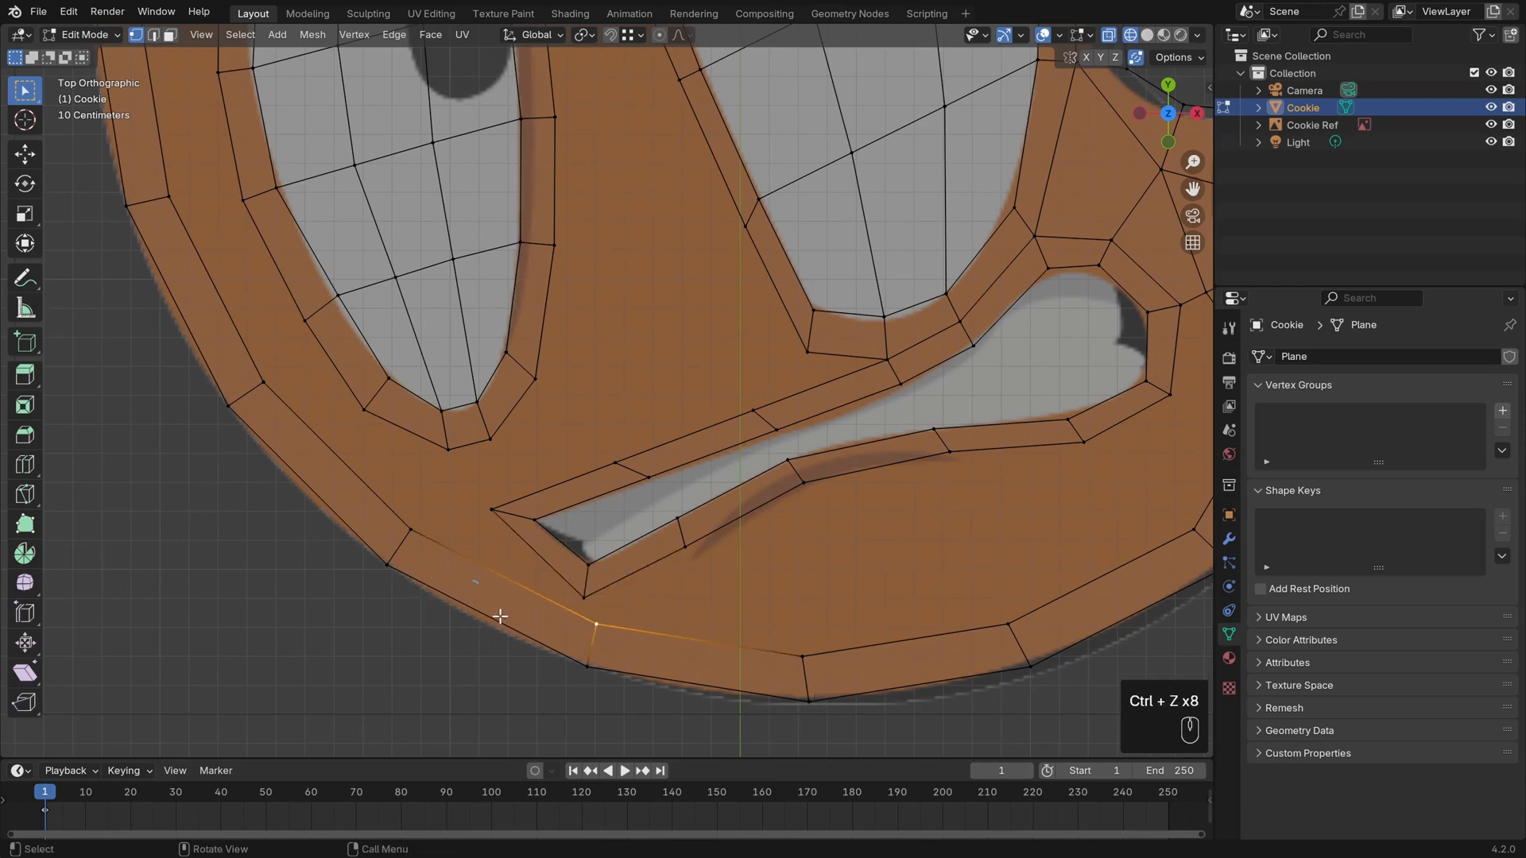
pyautogui.moveTo(467, 566); pyautogui.dragTo(516, 591, button='right')
# Adjust the mouth's lower left outer vertex and move the inner rim vertex below it left to line up
pyautogui.click(586, 596)
pyautogui.press('g')
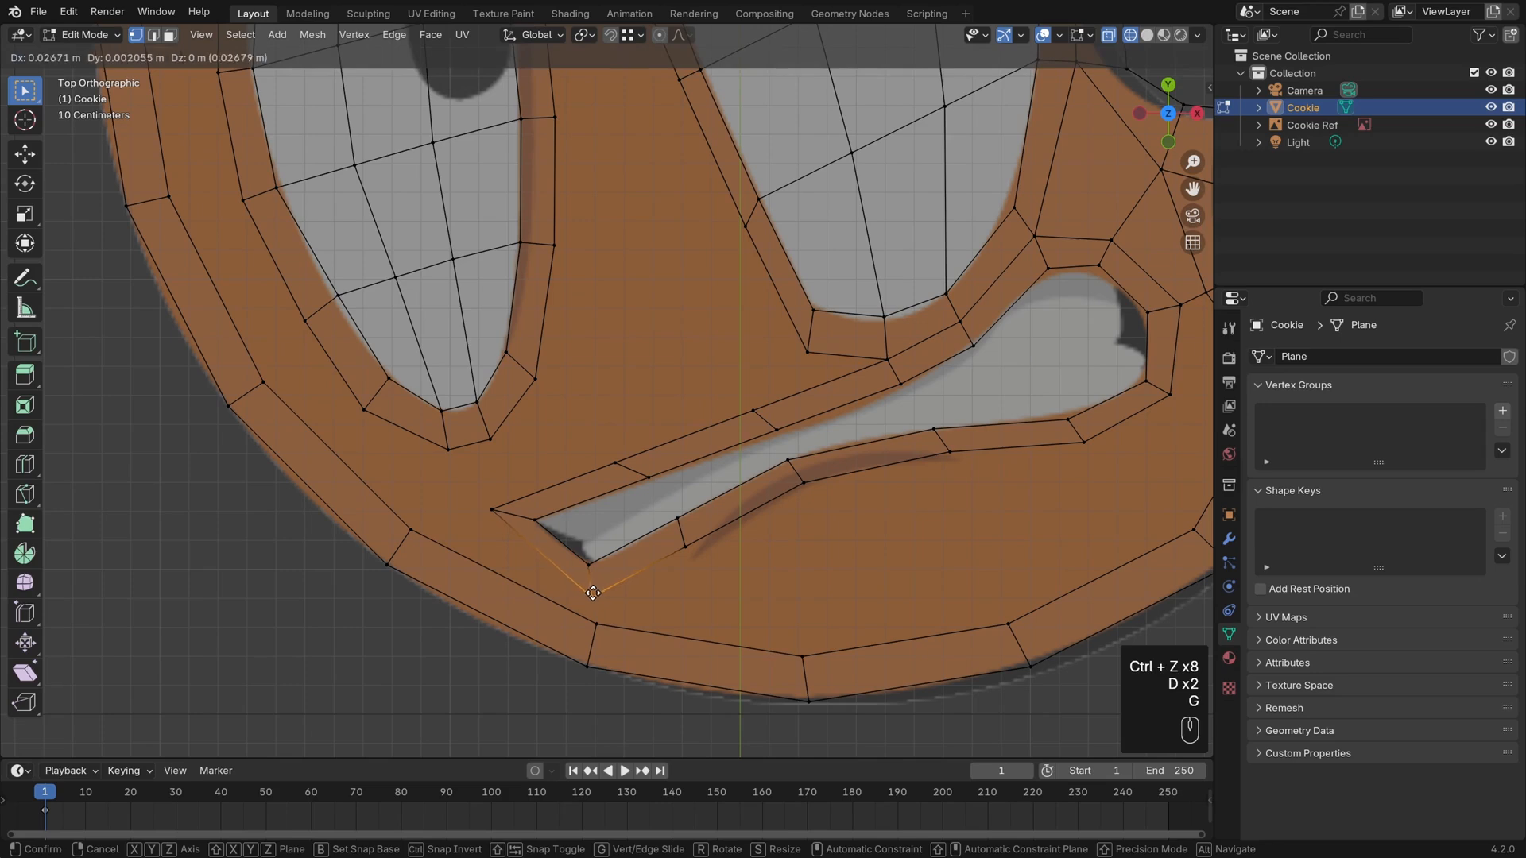
pyautogui.click(588, 597)
pyautogui.click(597, 625)
pyautogui.press('g')
pyautogui.click(581, 624)
# Fill a four-sided face between the mouth's left corner vertices and the two nearest inner rim vertices
pyautogui.keyDown('shift'); pyautogui.click(583, 595); pyautogui.keyUp('shift')
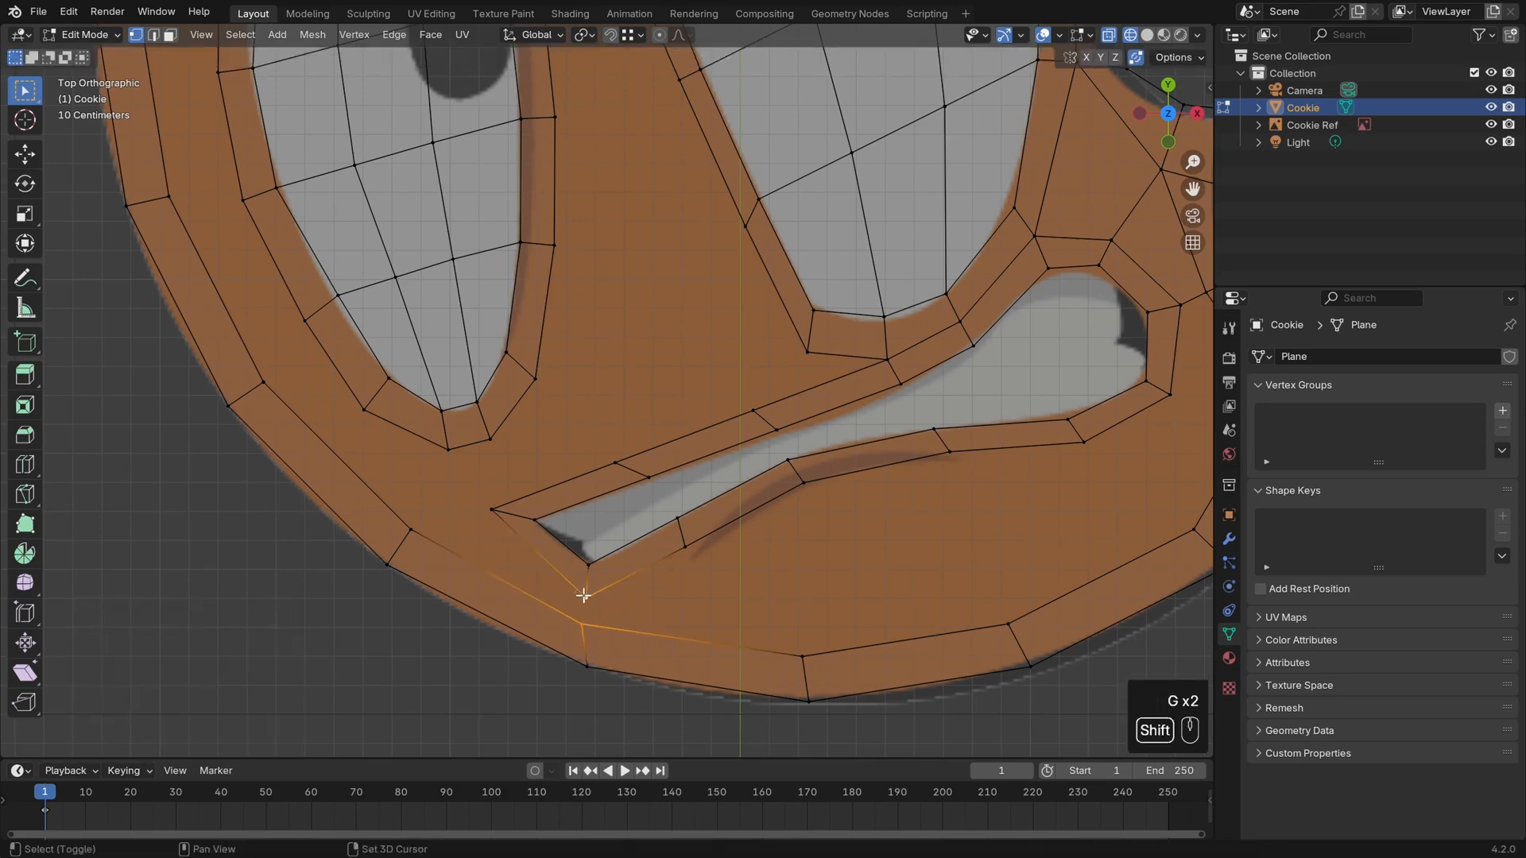
pyautogui.keyDown('shift'); pyautogui.click(492, 510); pyautogui.keyUp('shift')
pyautogui.keyDown('shift'); pyautogui.click(411, 529); pyautogui.keyUp('shift')
pyautogui.press('f')
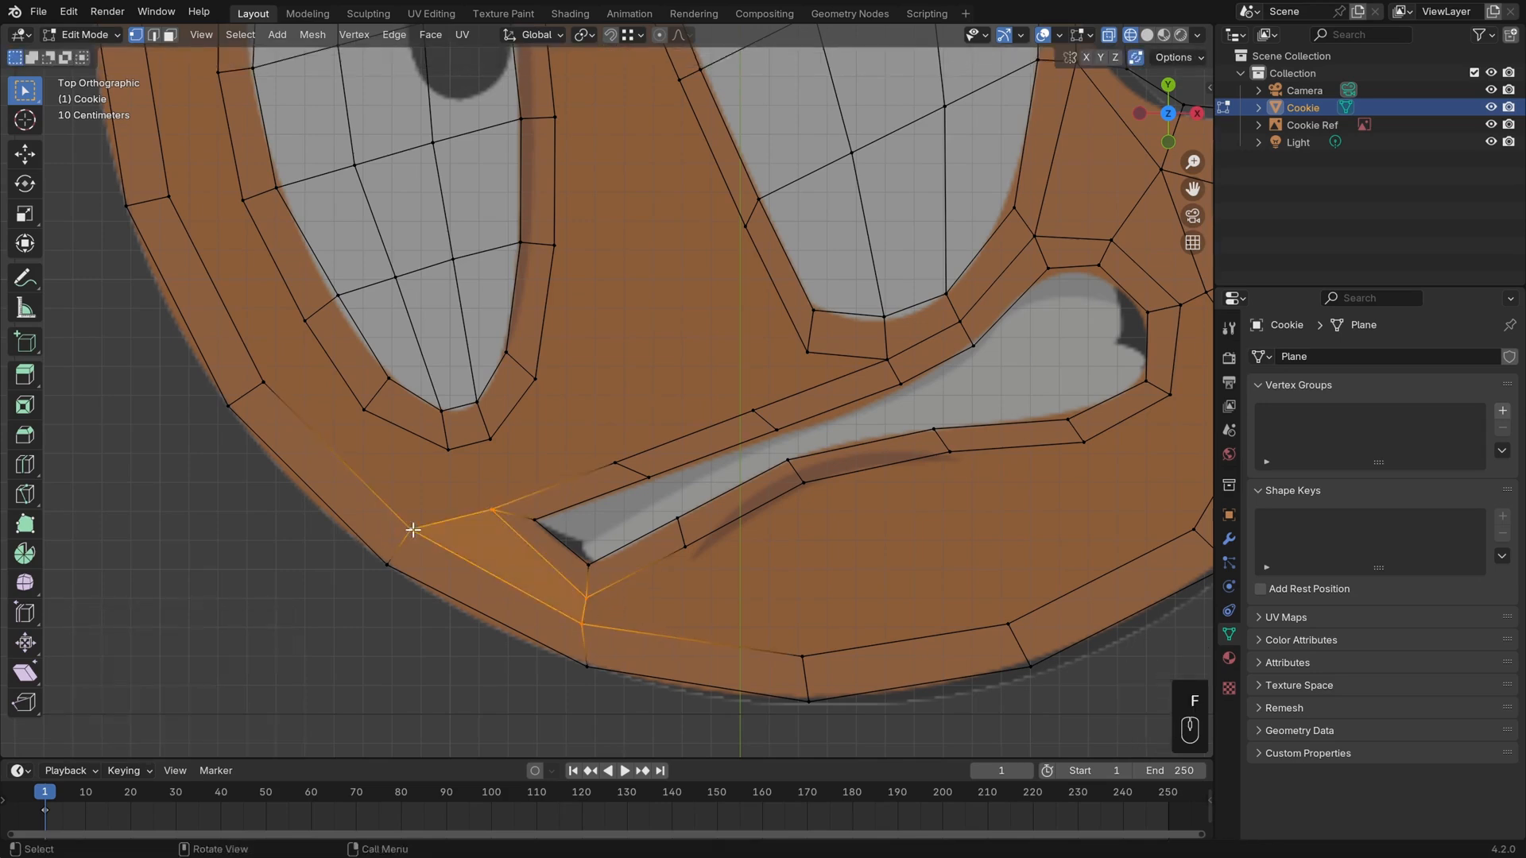
pyautogui.hotkey('alt', 'a')
# Move the inner rim vertex below the mouth's left corner by about 0.021 m in X and -0.006 m in Y
pyautogui.click(582, 625)
pyautogui.press('g')
pyautogui.click(588, 625)
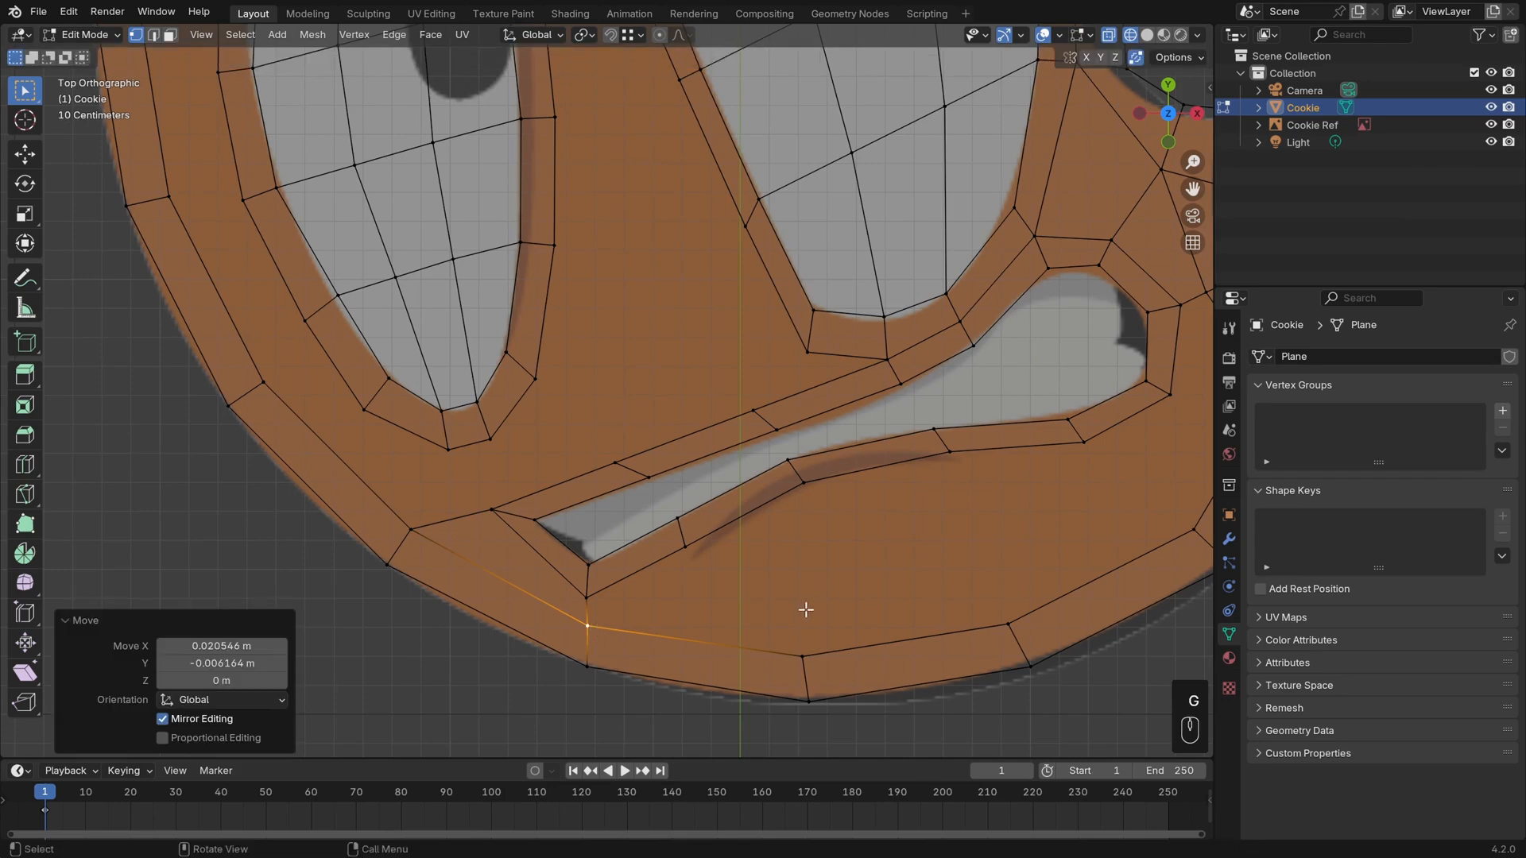
# Move the outer vertex under the middle of the lower lip by about -0.016 m in X and 0.023 m in Y
pyautogui.keyDown('shift'); pyautogui.moveTo(804, 610); pyautogui.dragTo(639, 589, button='middle'); pyautogui.keyUp('shift')
pyautogui.click(763, 608)
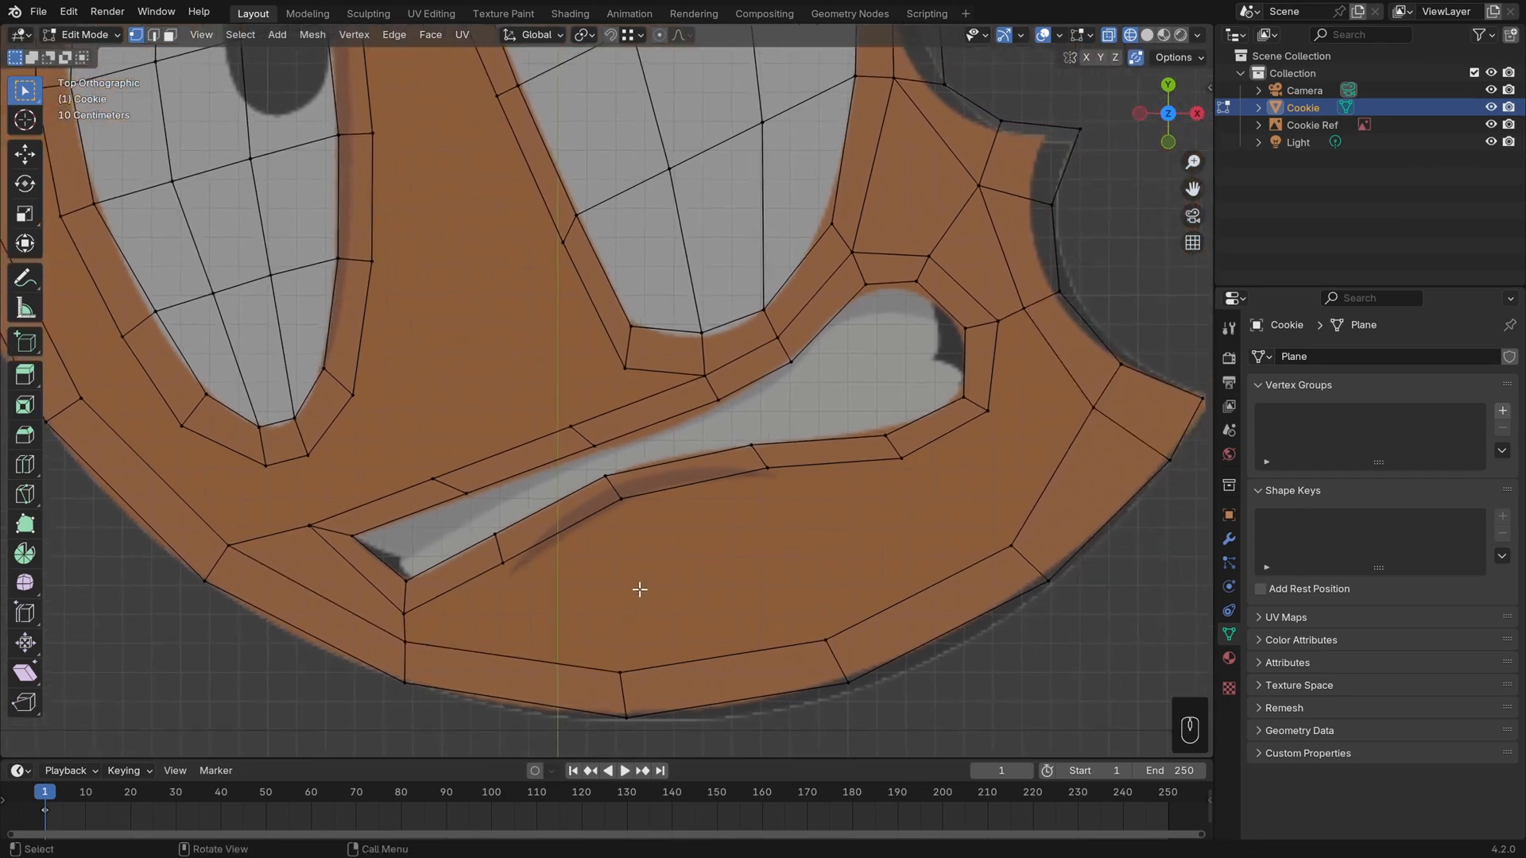
pyautogui.click(626, 500)
pyautogui.press('g')
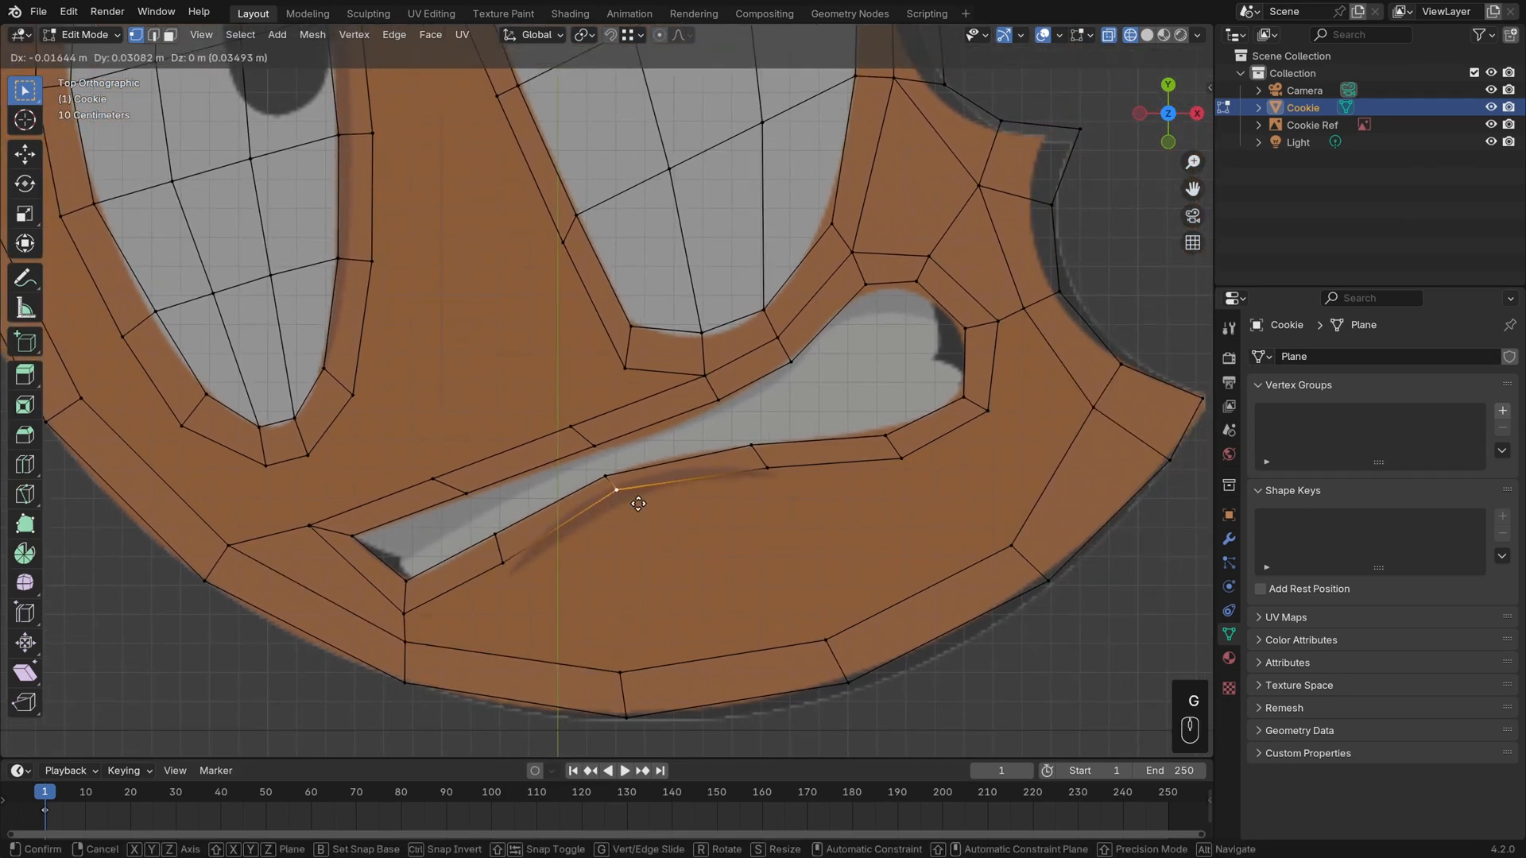
pyautogui.click(638, 506)
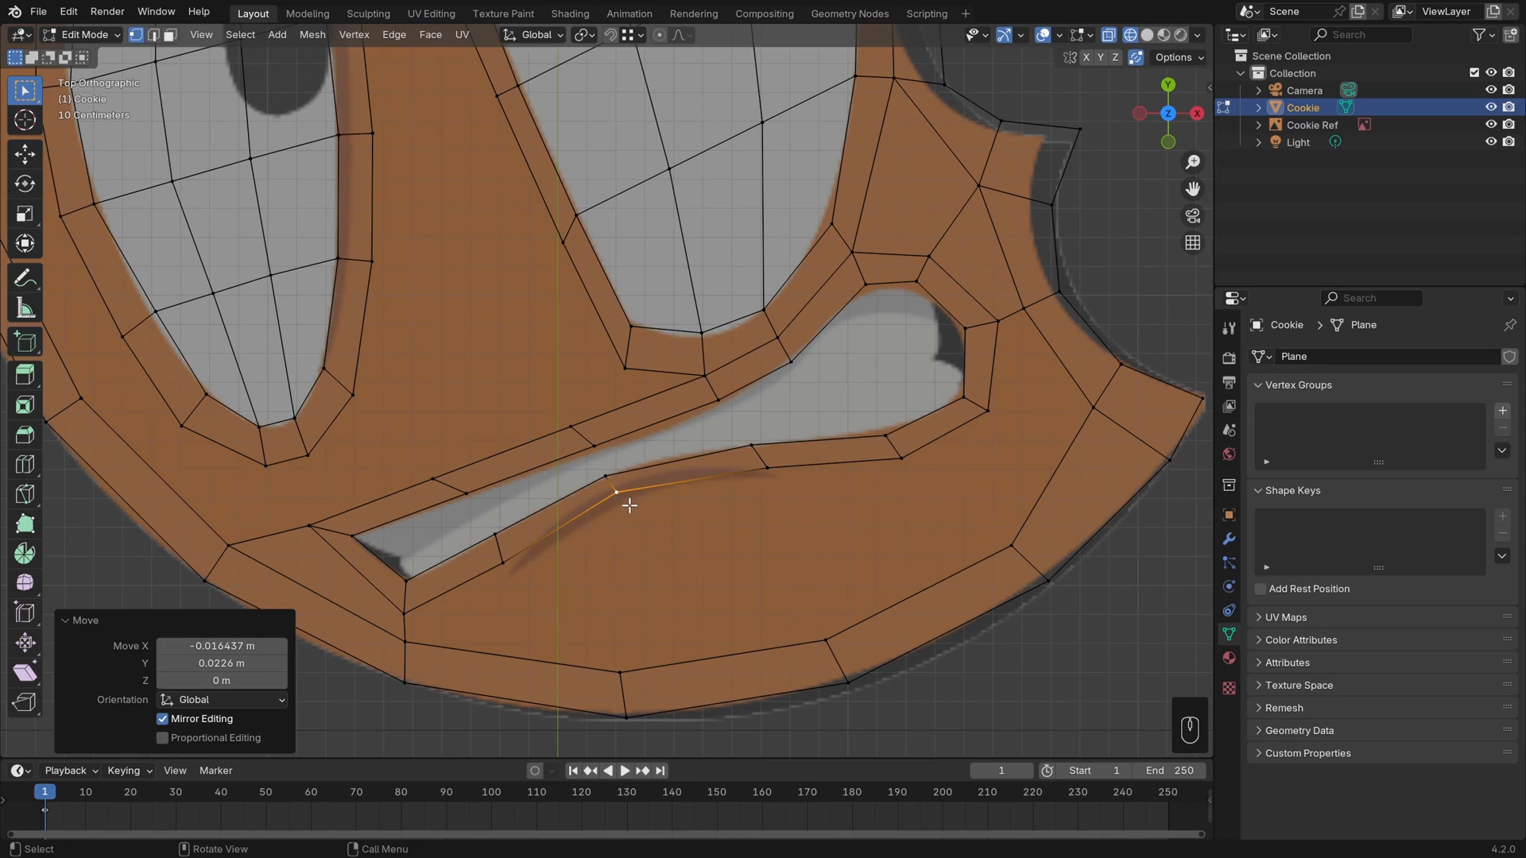
# Extrude the lower lip's middle vertex about 0.070 m in X and -0.105 m in Y, and fill a face to its left neighbour
pyautogui.press('e')
pyautogui.click(644, 535)
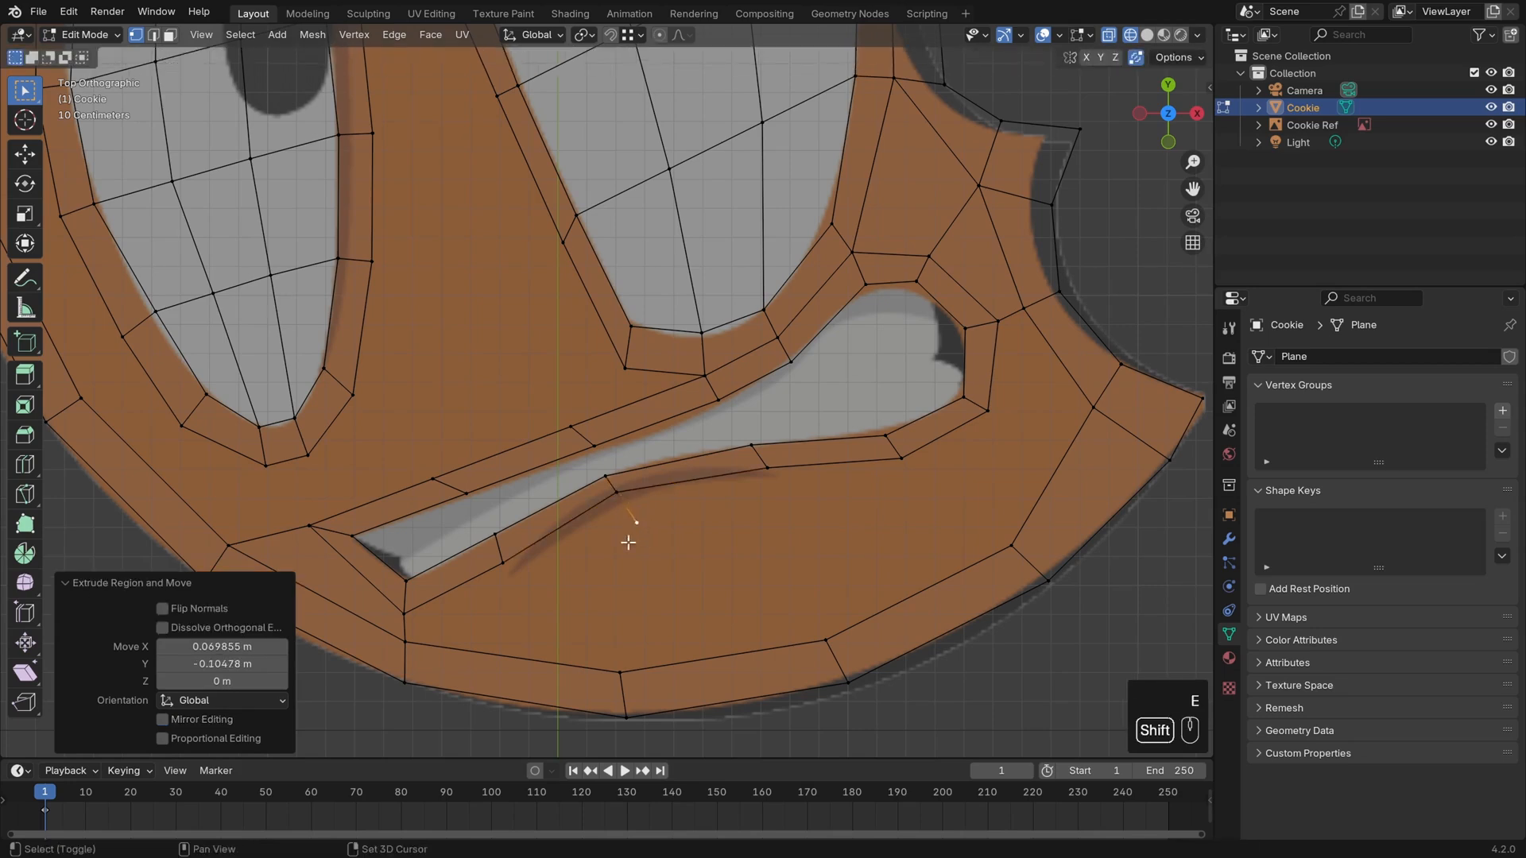
pyautogui.keyDown('shift'); pyautogui.click(504, 562); pyautogui.keyUp('shift')
pyautogui.keyDown('shift'); pyautogui.click(619, 492); pyautogui.keyUp('shift')
pyautogui.press('f')
# Fill the matching face from the extruded vertex to the lip's right neighbour and nudge the extruded vertex slightly up and left
pyautogui.click(640, 520)
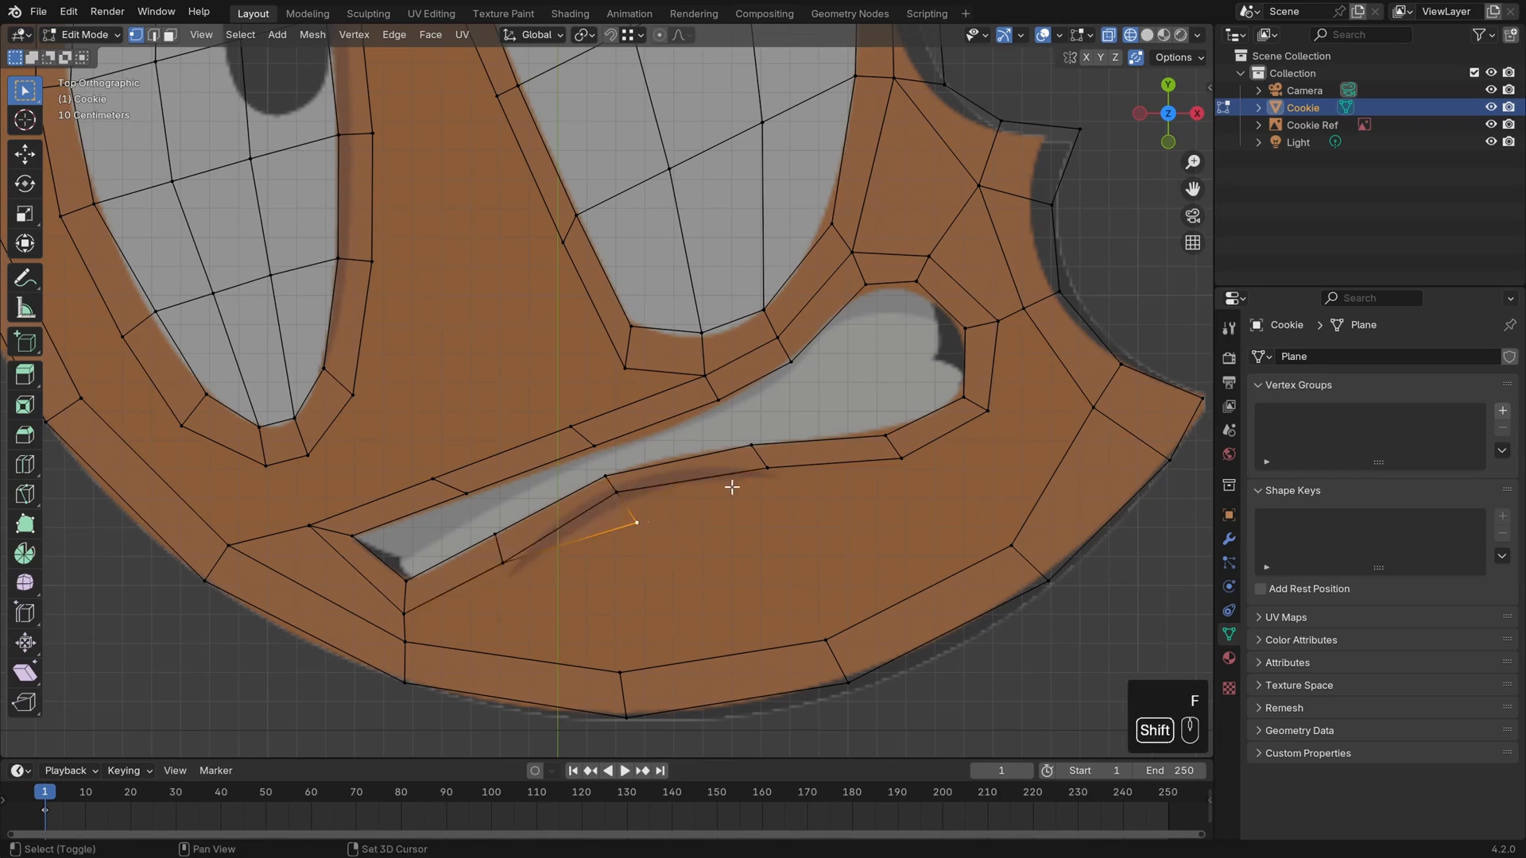
pyautogui.keyDown('shift'); pyautogui.click(762, 470); pyautogui.keyUp('shift')
pyautogui.press('f')
pyautogui.press('g')
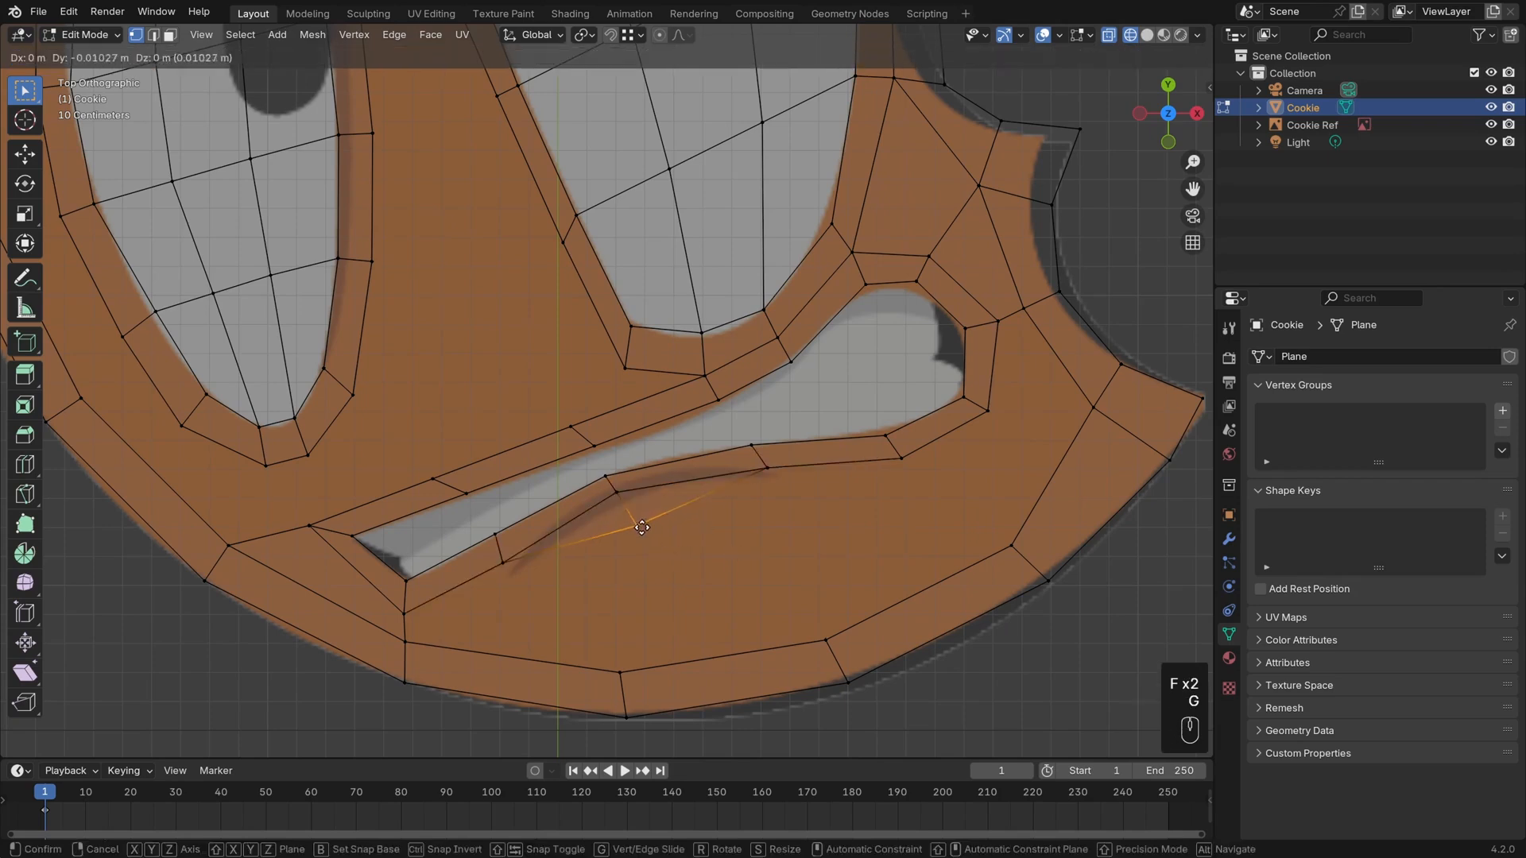
pyautogui.click(640, 522)
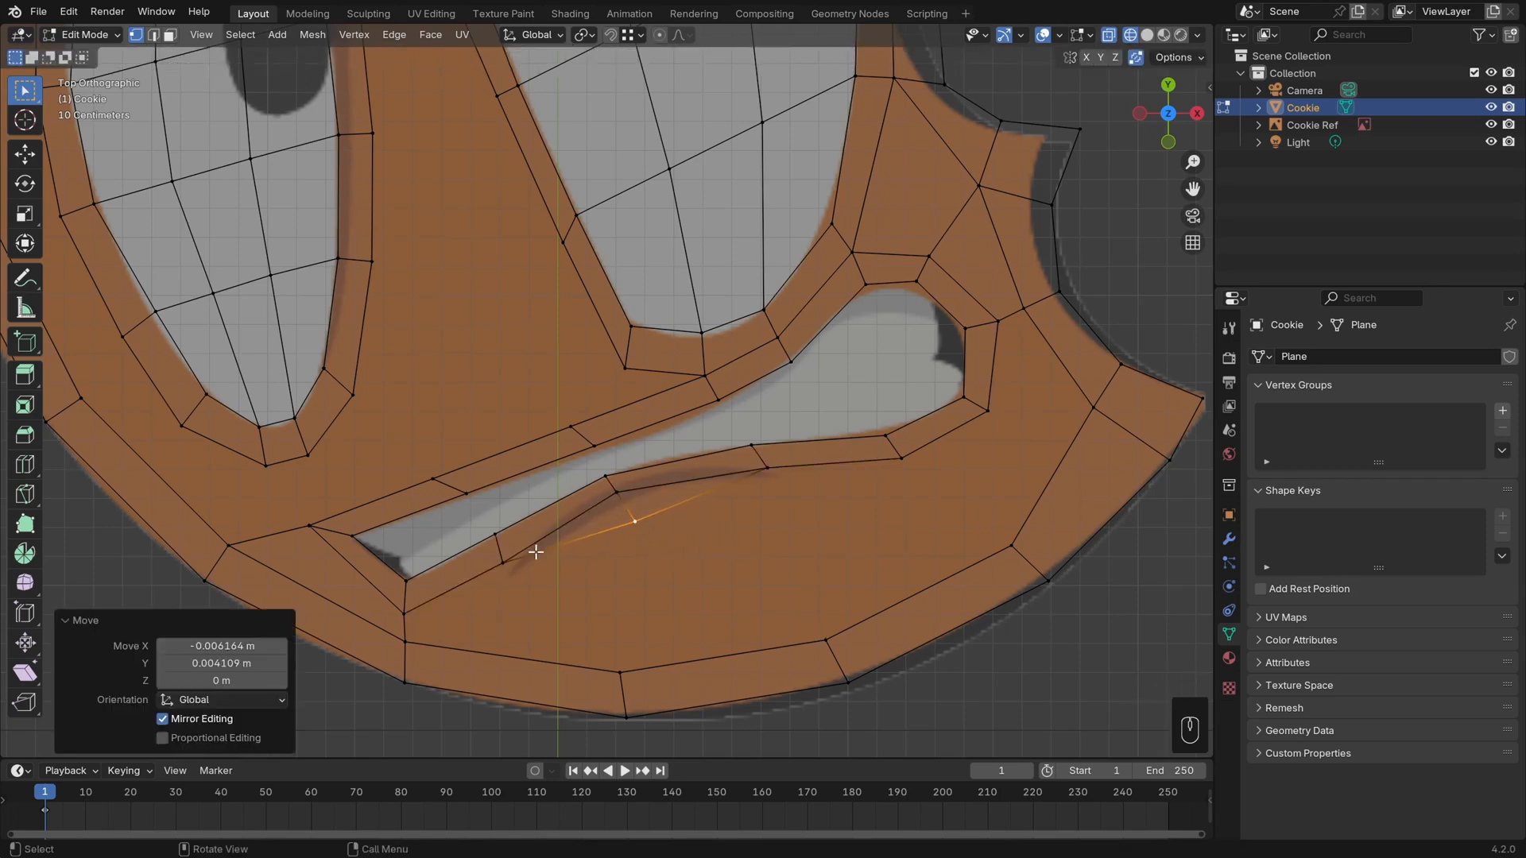
# Shift the lower lip vertices on both sides of the new faces slightly downward, moving the right one about -0.014 m in Y
pyautogui.click(502, 562)
pyautogui.press('g')
pyautogui.click(528, 566)
pyautogui.click(770, 474)
pyautogui.press('g')
pyautogui.click(769, 478)
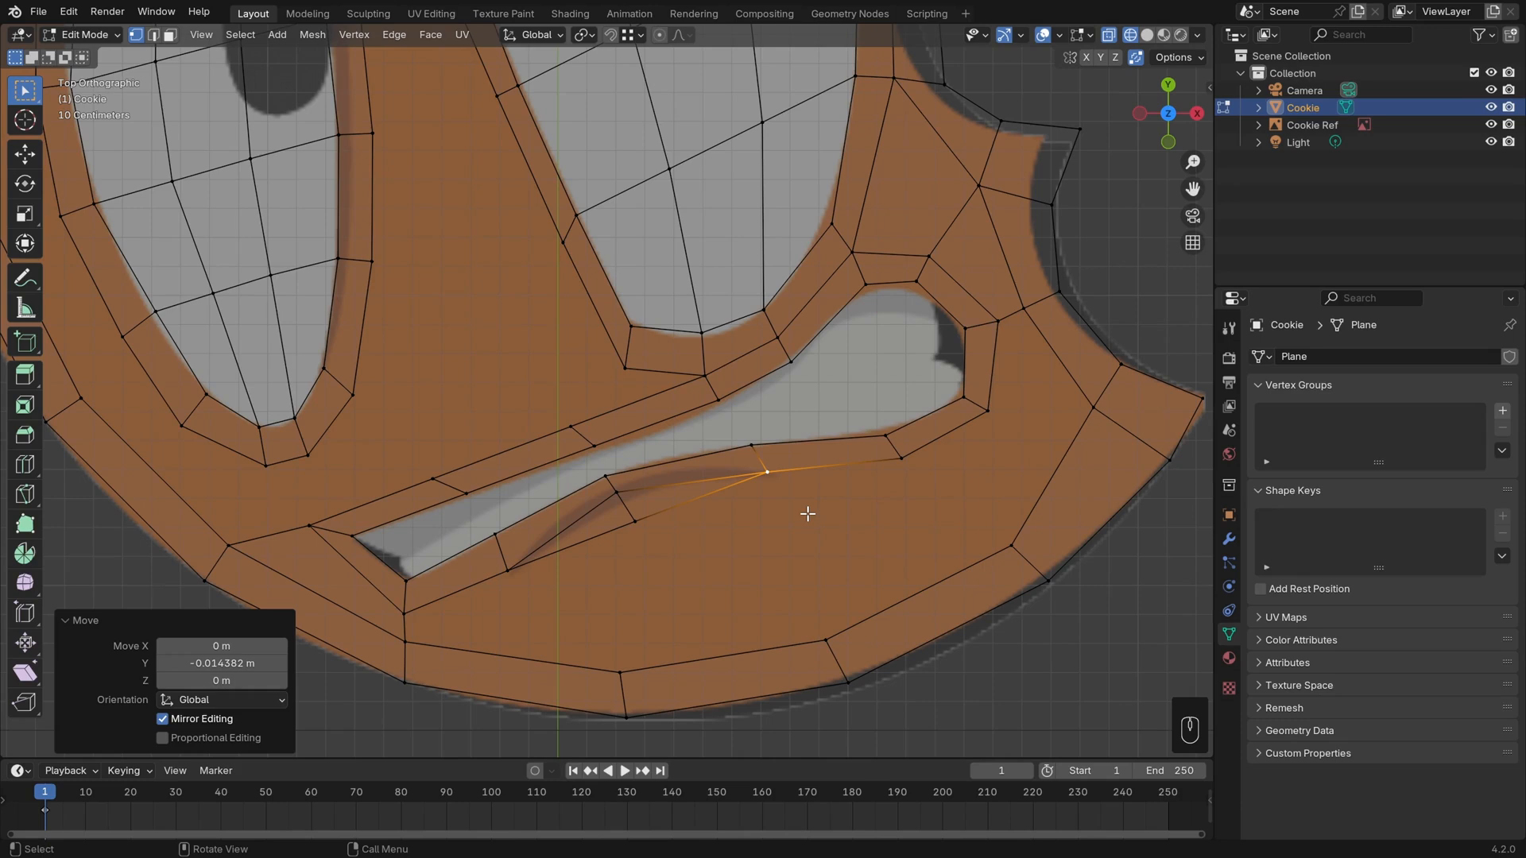
pyautogui.click(884, 546)
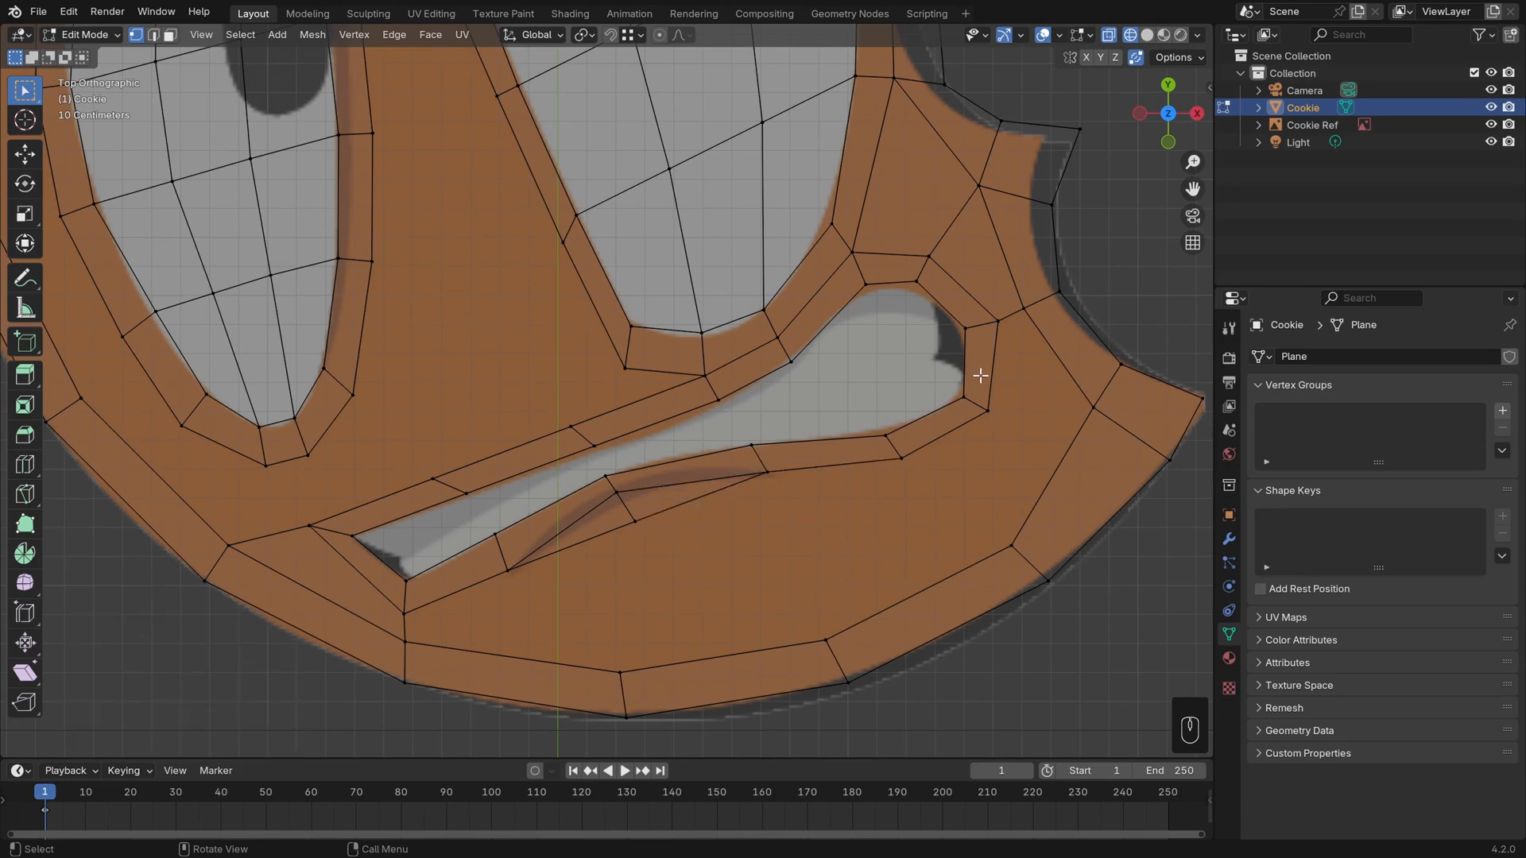
# Try to fill successive faces between the lower lip loop and the outer rim, starting from the mouth's right corner
pyautogui.keyDown('shift'); pyautogui.click(1004, 318); pyautogui.keyUp('shift')
pyautogui.keyDown('shift'); pyautogui.click(1037, 308); pyautogui.keyUp('shift')
pyautogui.press('f')
pyautogui.press('f')
pyautogui.press('f')
pyautogui.press('f')
pyautogui.press('f')
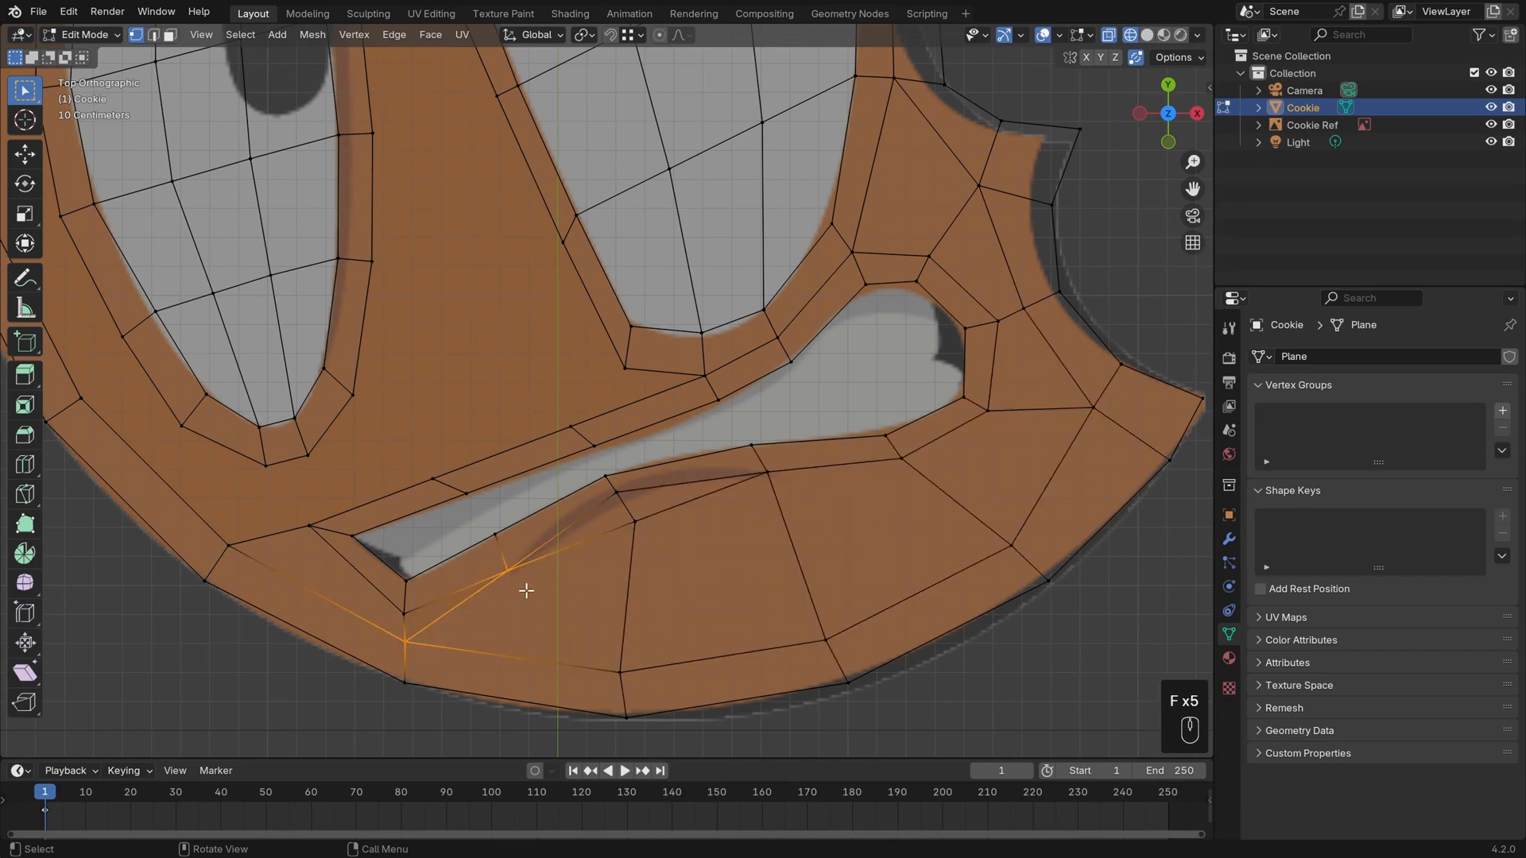
# Undo the successive face fills under the lower lip and clear the selection
pyautogui.hotkey('ctrl', 'z')
pyautogui.hotkey('ctrl', 'z')
pyautogui.hotkey('ctrl', 'z')
pyautogui.hotkey('ctrl', 'z')
pyautogui.hotkey('ctrl', 'z')
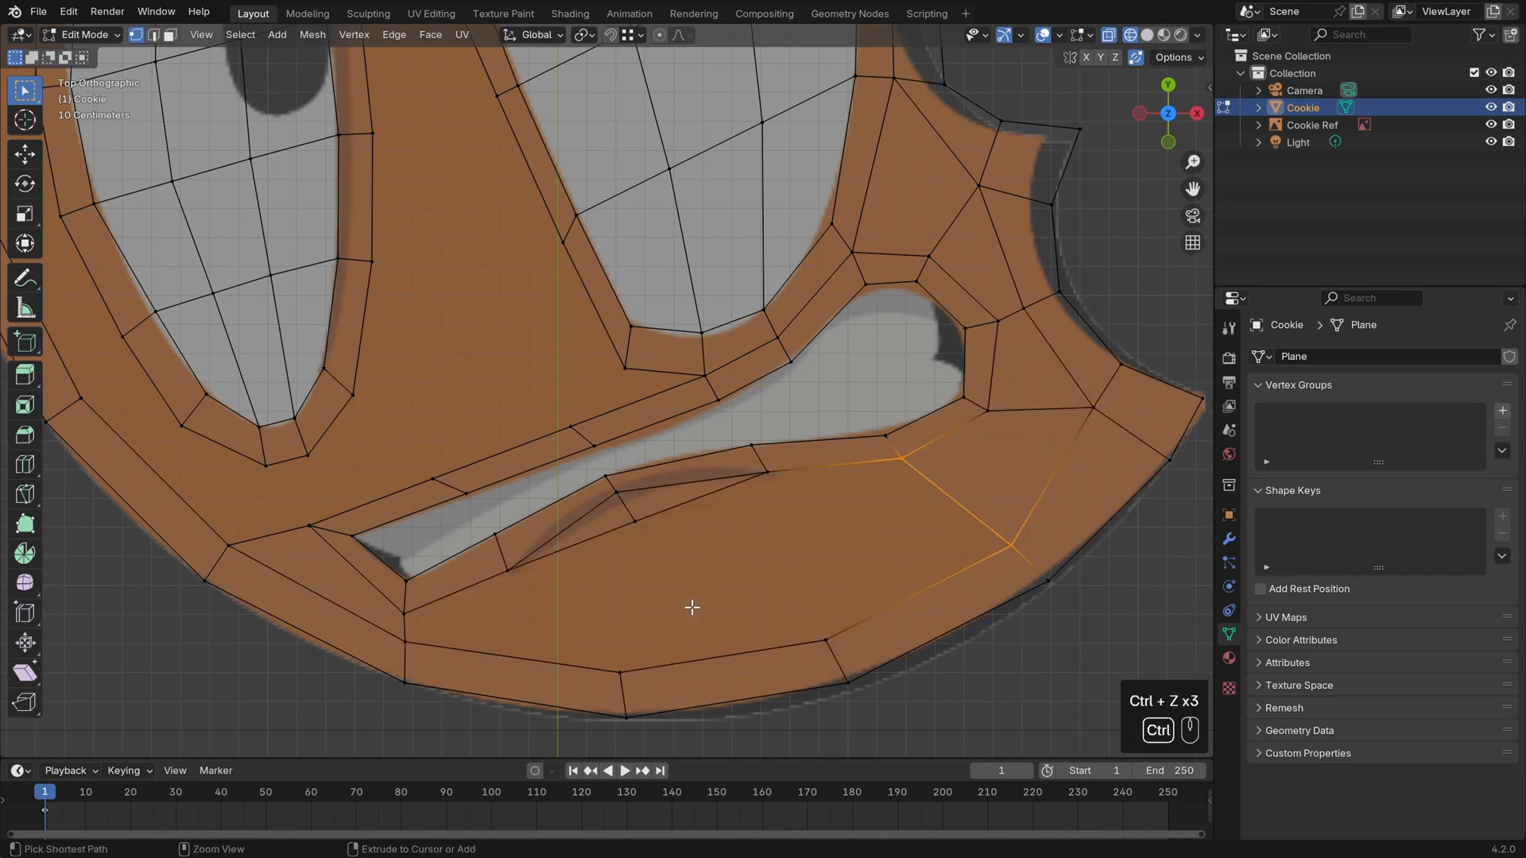
pyautogui.hotkey('alt', 'a')
# Sketch annotation strokes for the planned edge flow under the lower lip and erase them
pyautogui.press('d')
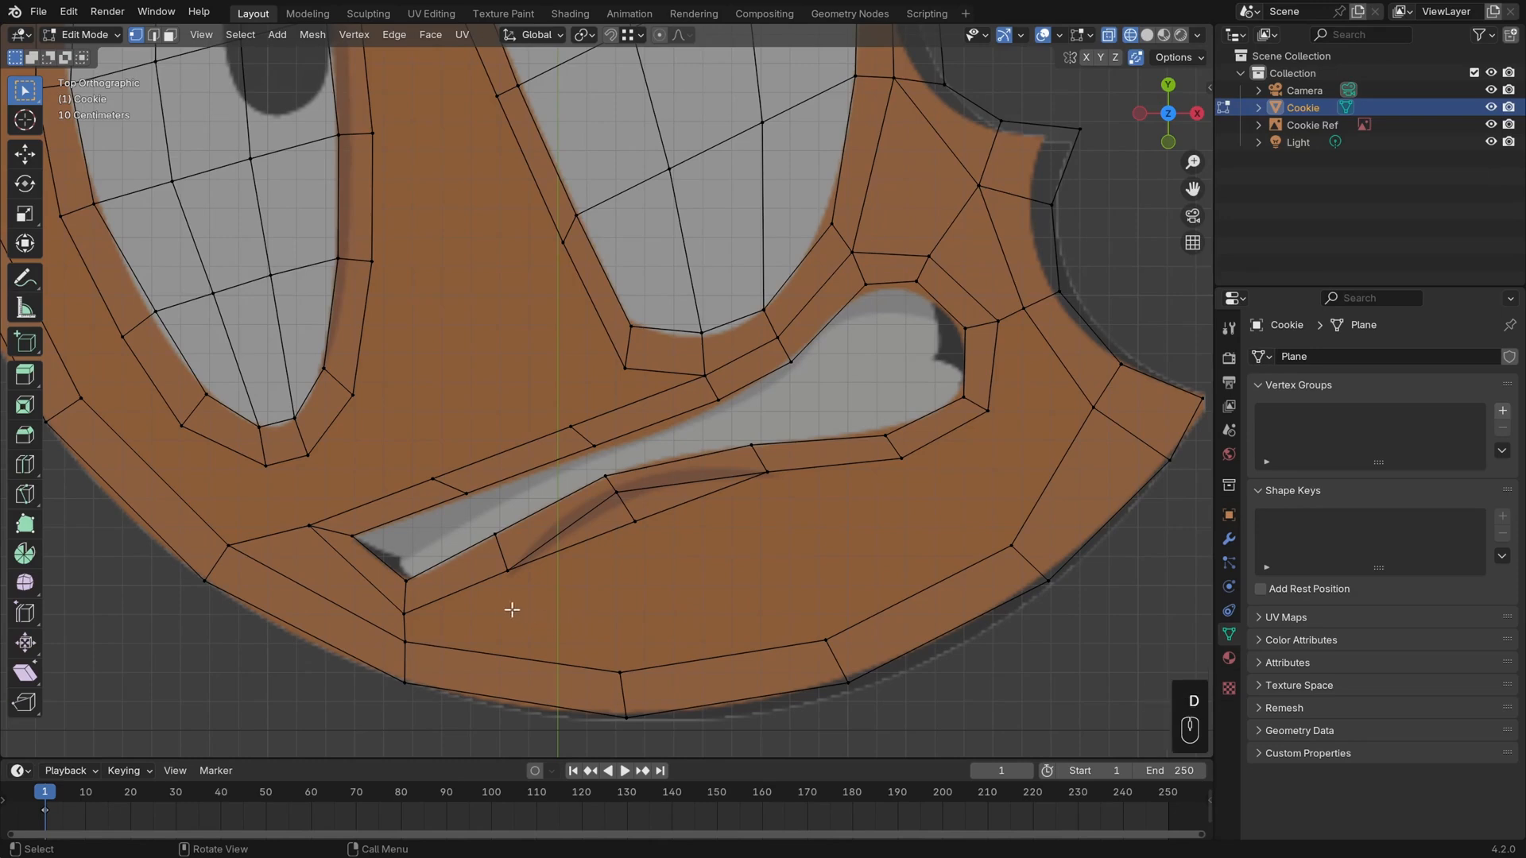
pyautogui.moveTo(605, 580); pyautogui.dragTo(877, 482)
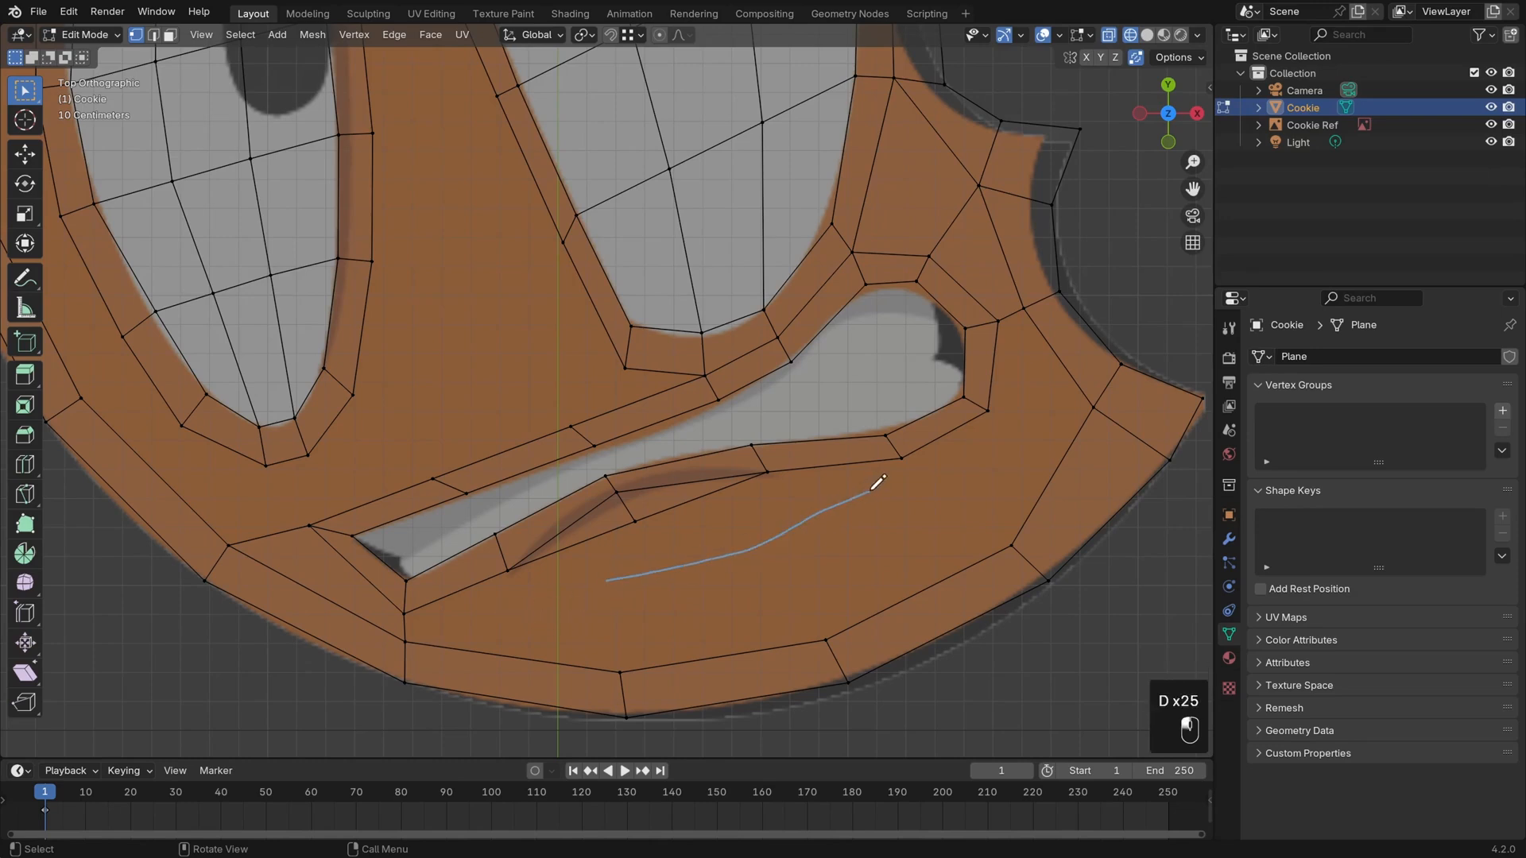
pyautogui.moveTo(879, 477)
pyautogui.mouseDown(button='right')
pyautogui.moveTo(756, 535)
pyautogui.moveTo(571, 580)
pyautogui.mouseUp(button='right')
pyautogui.moveTo(708, 511); pyautogui.dragTo(797, 598)
pyautogui.moveTo(621, 555); pyautogui.dragTo(666, 657)
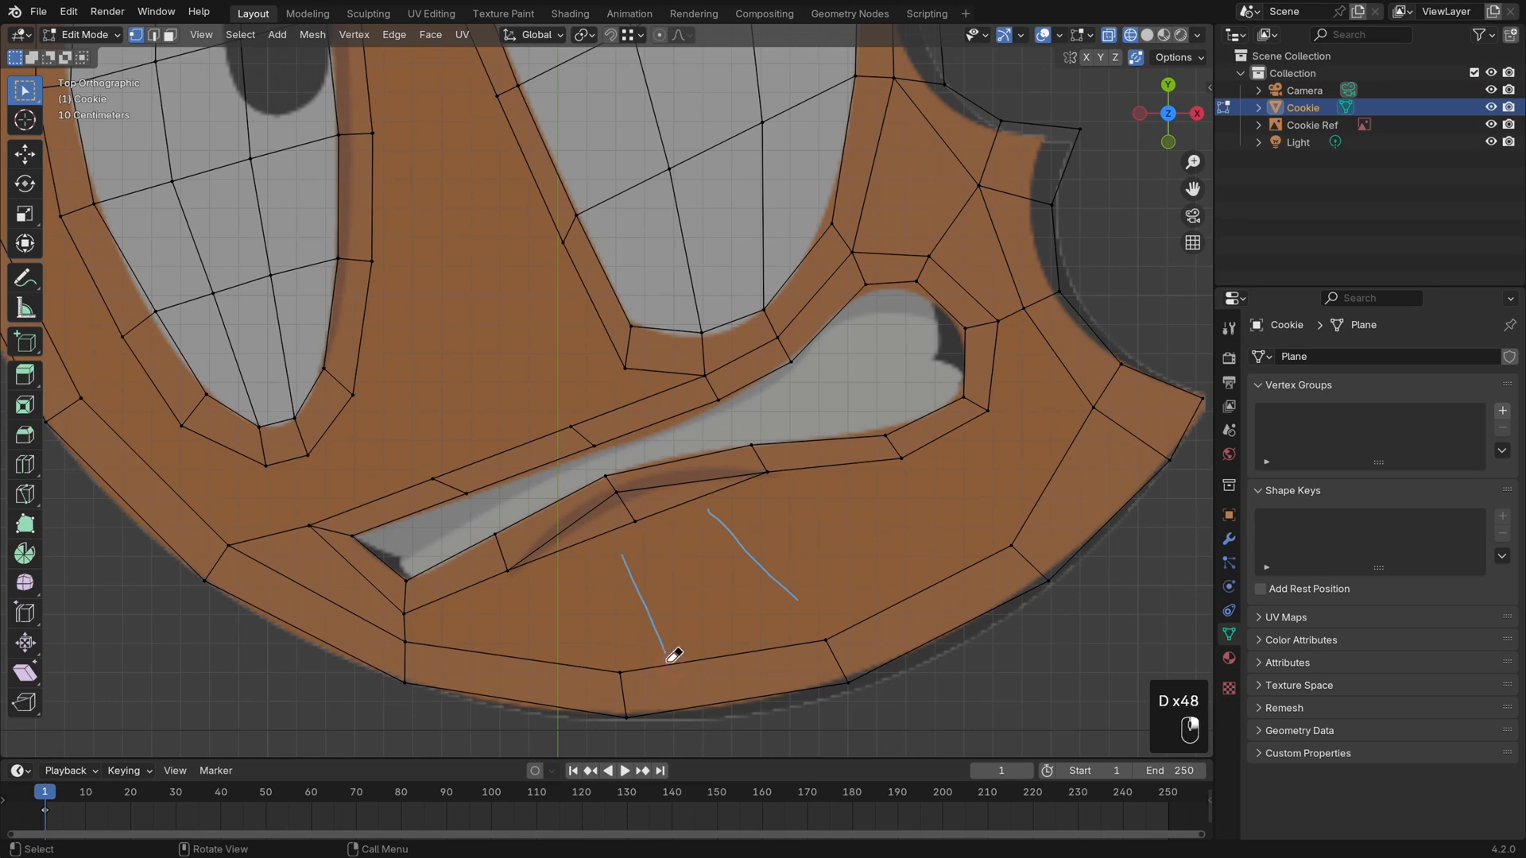
pyautogui.moveTo(671, 654)
pyautogui.mouseDown(button='right')
pyautogui.moveTo(749, 517)
pyautogui.moveTo(795, 596)
pyautogui.mouseUp(button='right')
# Move the inner and outer vertices beside the bite's lower tip outward and down, closer to the tip
pyautogui.keyDown('shift'); pyautogui.moveTo(993, 542); pyautogui.dragTo(898, 550, button='middle'); pyautogui.keyUp('shift')
pyautogui.click(988, 427)
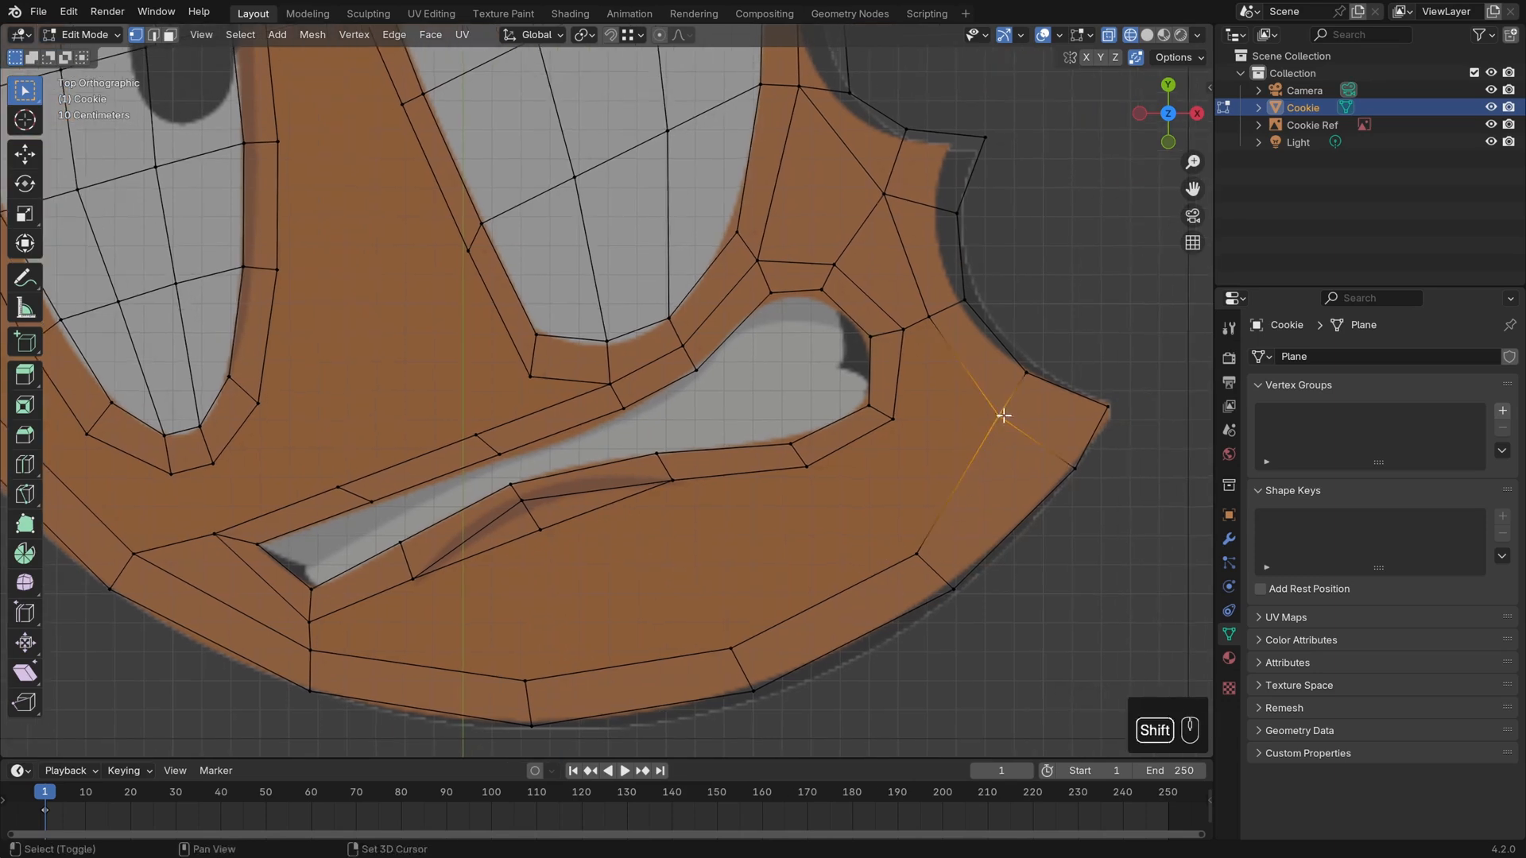
pyautogui.press('g')
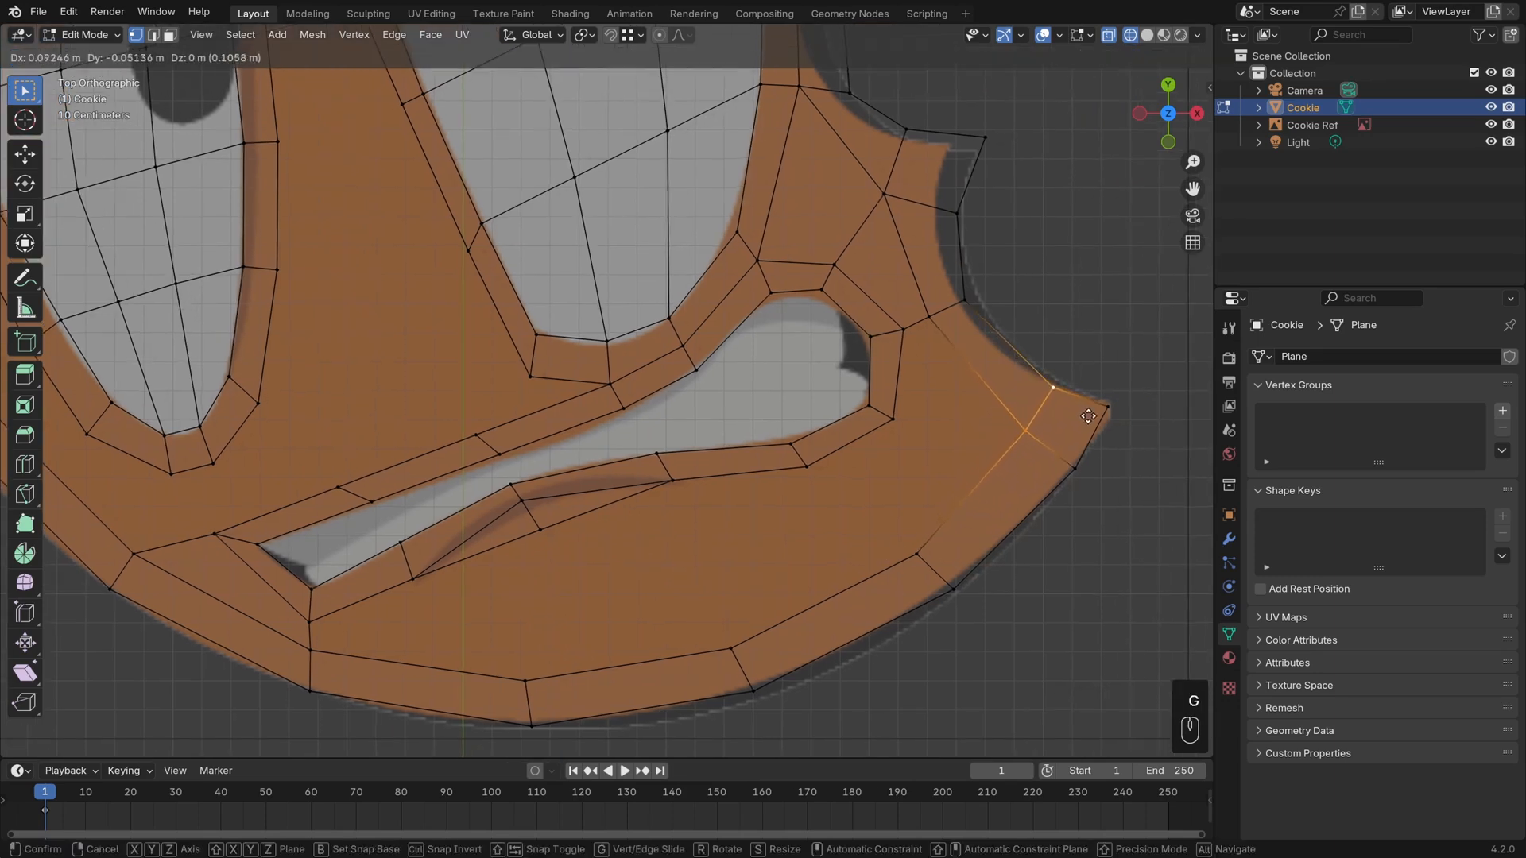
pyautogui.click(1083, 415)
# Add a centred loop cut across the lower bite rim and adjust its vertices, moving the outer one about 0.006 m in X and 0.014 m in Y
pyautogui.hotkey('ctrl', 'r')
pyautogui.click(1047, 376)
pyautogui.press('Escape')
pyautogui.press('g')
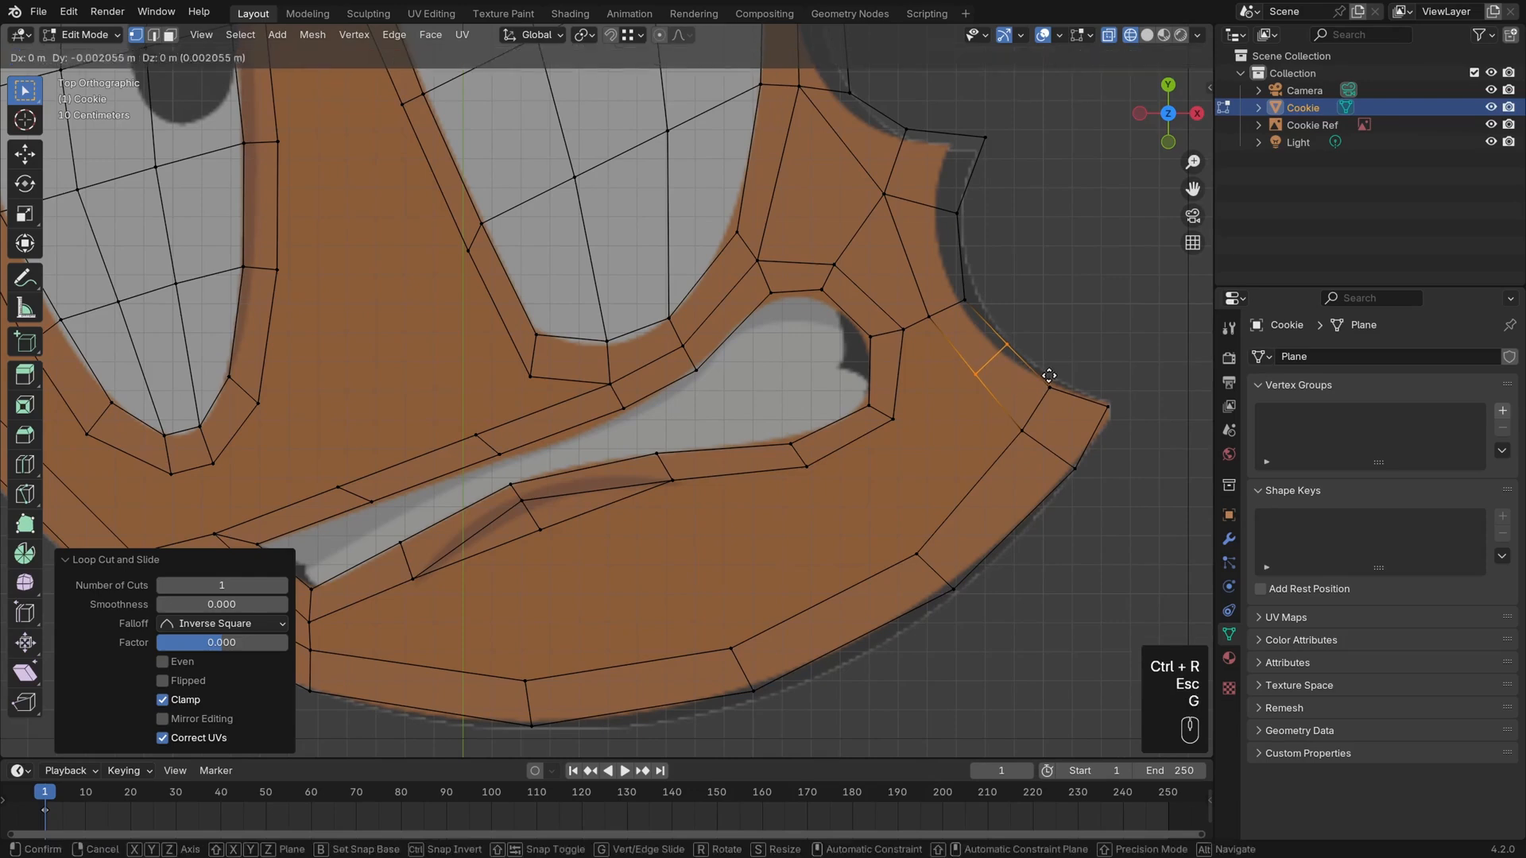
pyautogui.click(1038, 382)
pyautogui.press('g')
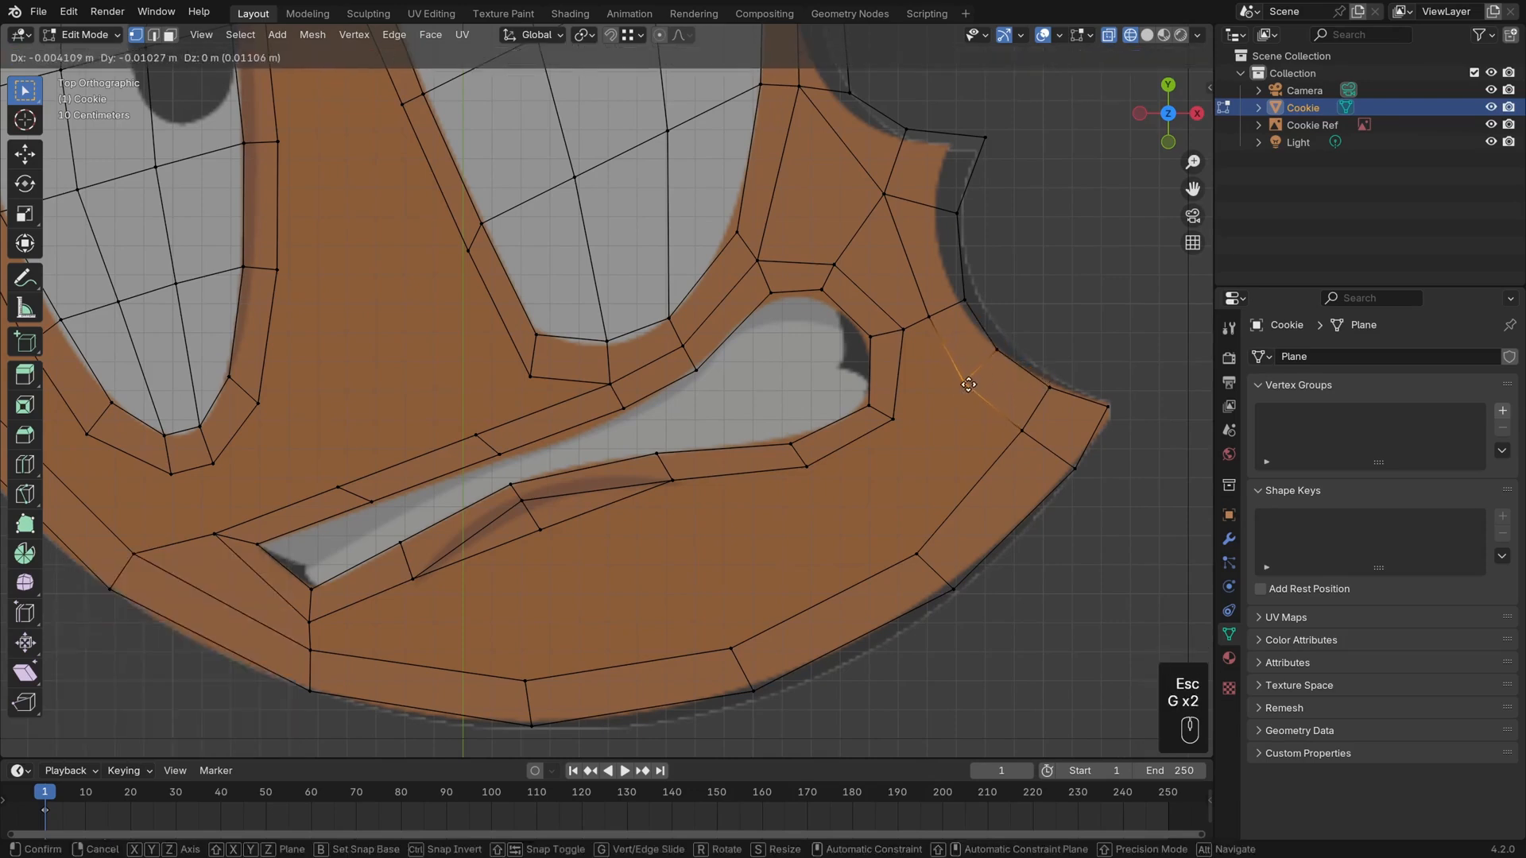
pyautogui.click(988, 351)
pyautogui.press('g')
pyautogui.click(947, 267)
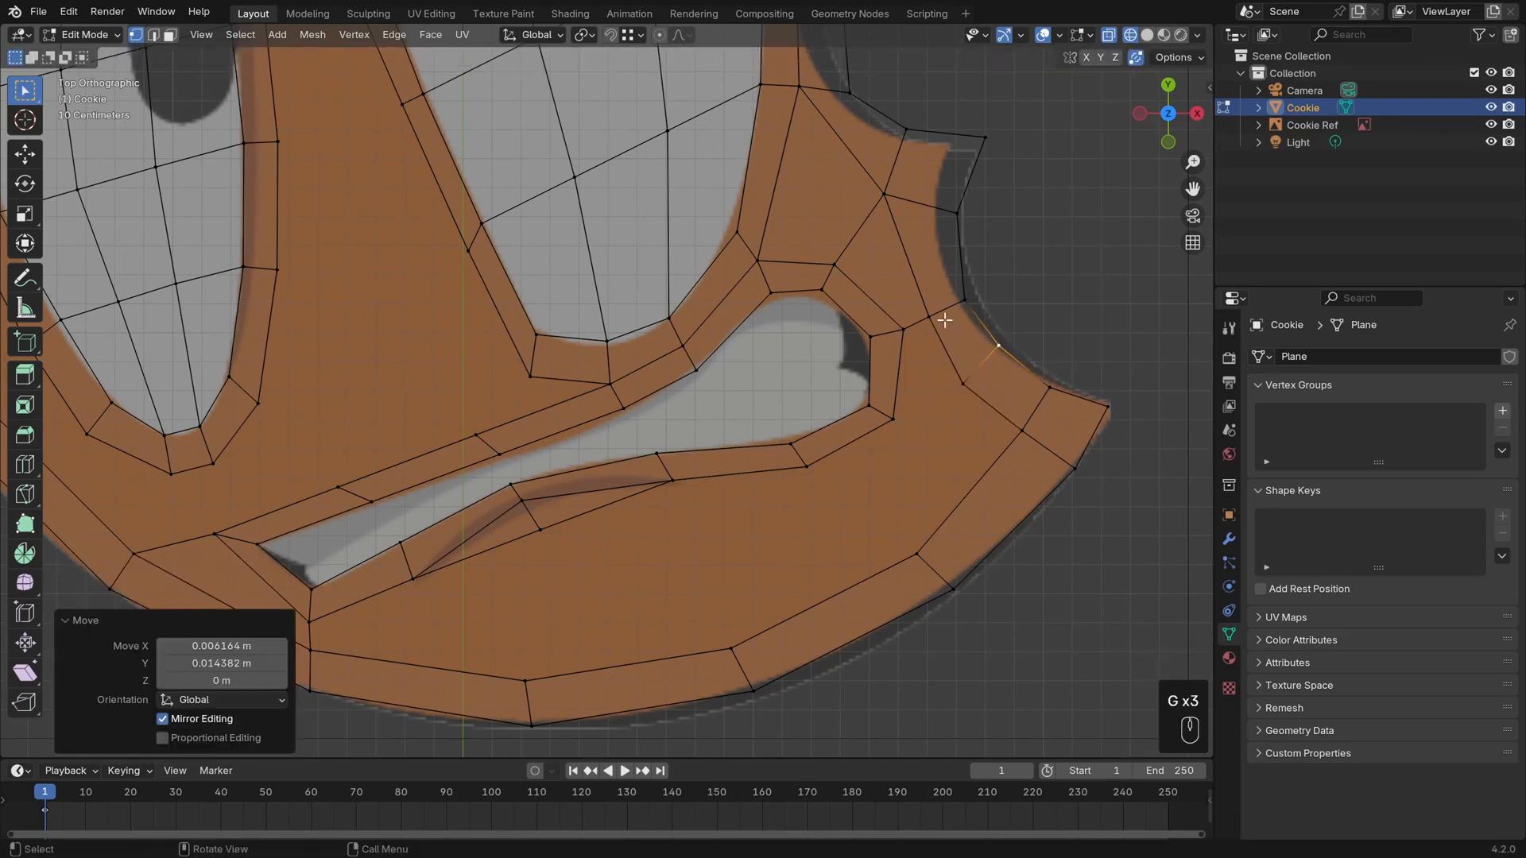
# Move the rim vertex pair above the loop cut about -0.029 m in X and 0.051 m in Y, and nudge its inner vertex slightly down
pyautogui.click(968, 300)
pyautogui.press('g')
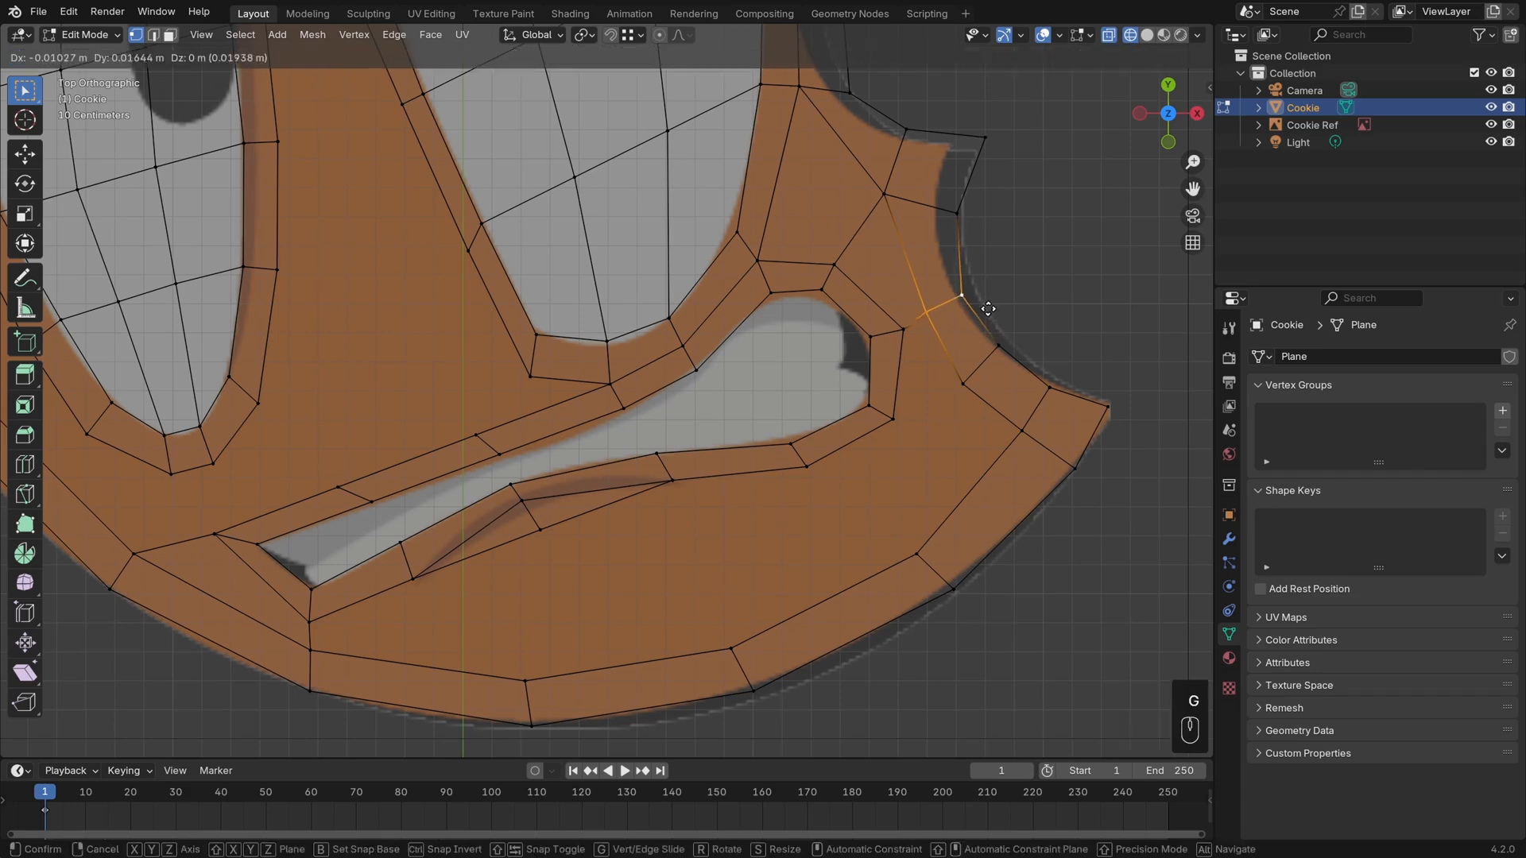
pyautogui.click(983, 300)
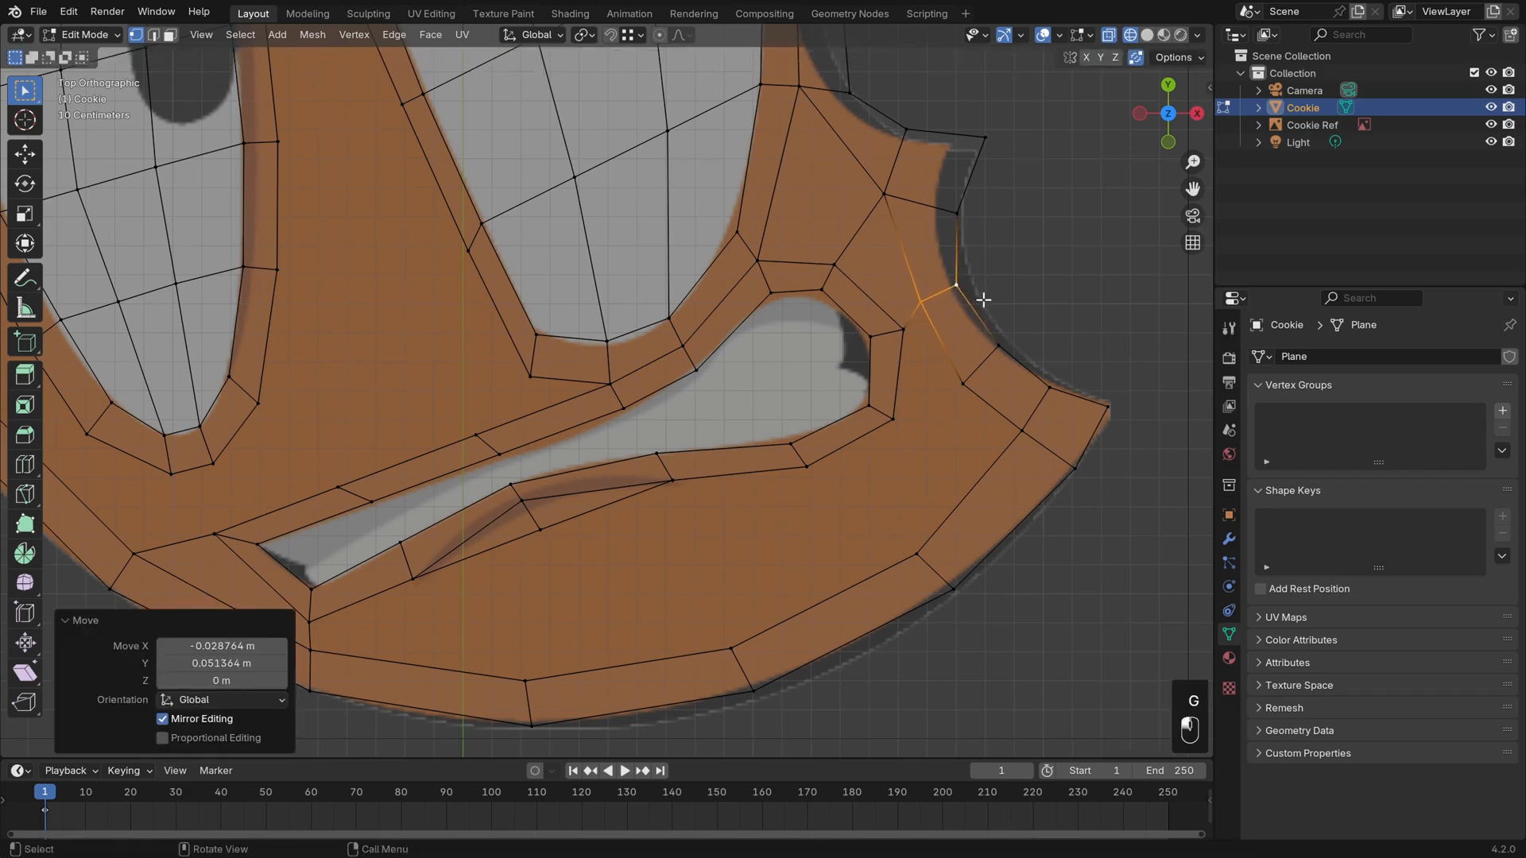
pyautogui.press('g')
pyautogui.click(926, 311)
# Nudge the next bite-edge vertex slightly left and move the loop cut's inner vertex about 0.021 m in X and -0.023 m in Y
pyautogui.click(961, 213)
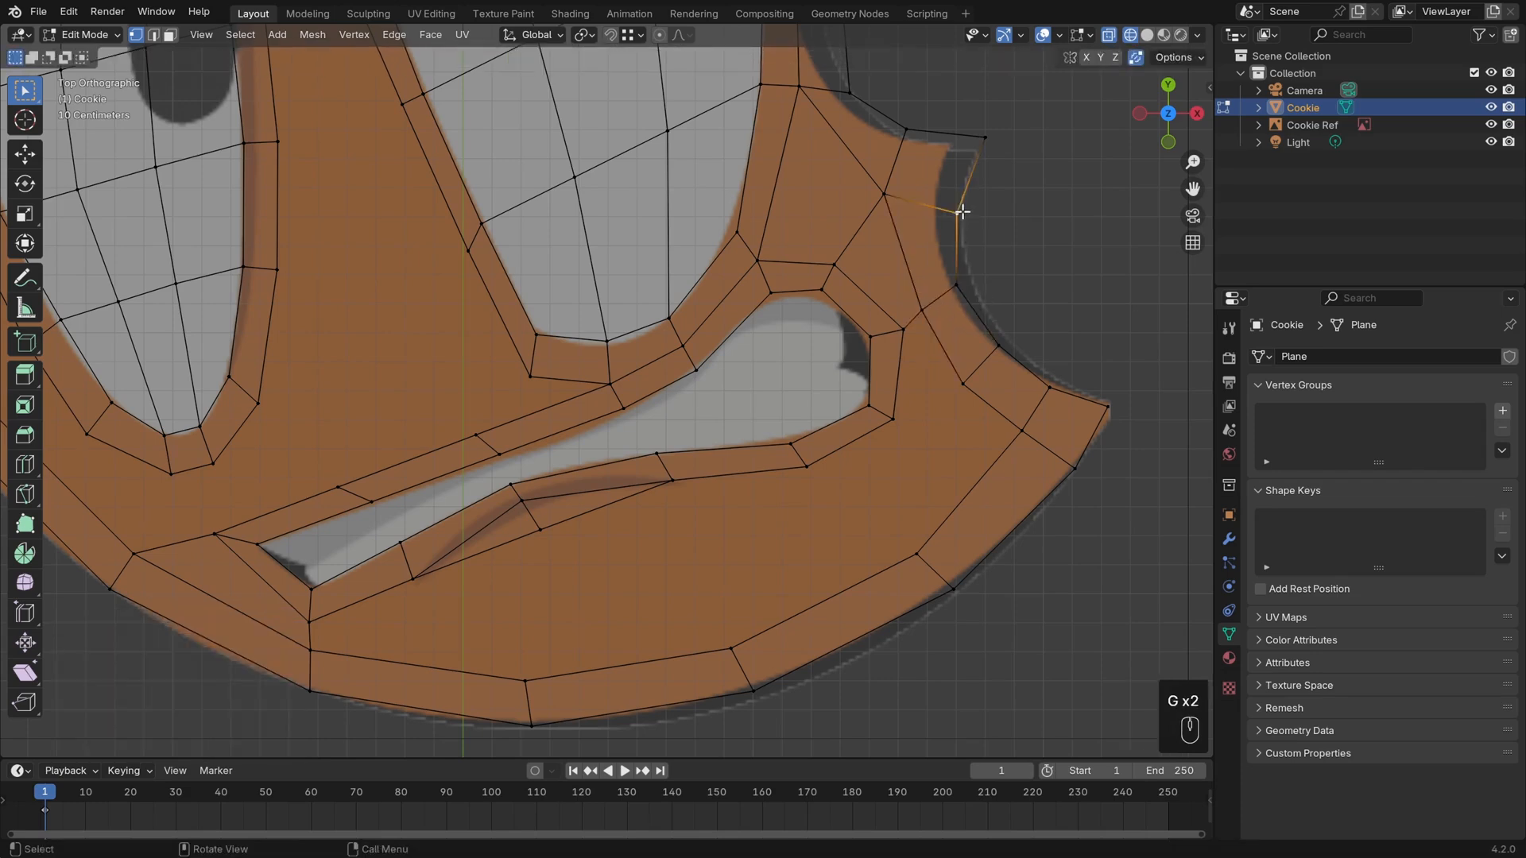
pyautogui.press('g')
pyautogui.click(958, 212)
pyautogui.press('g')
pyautogui.click(972, 388)
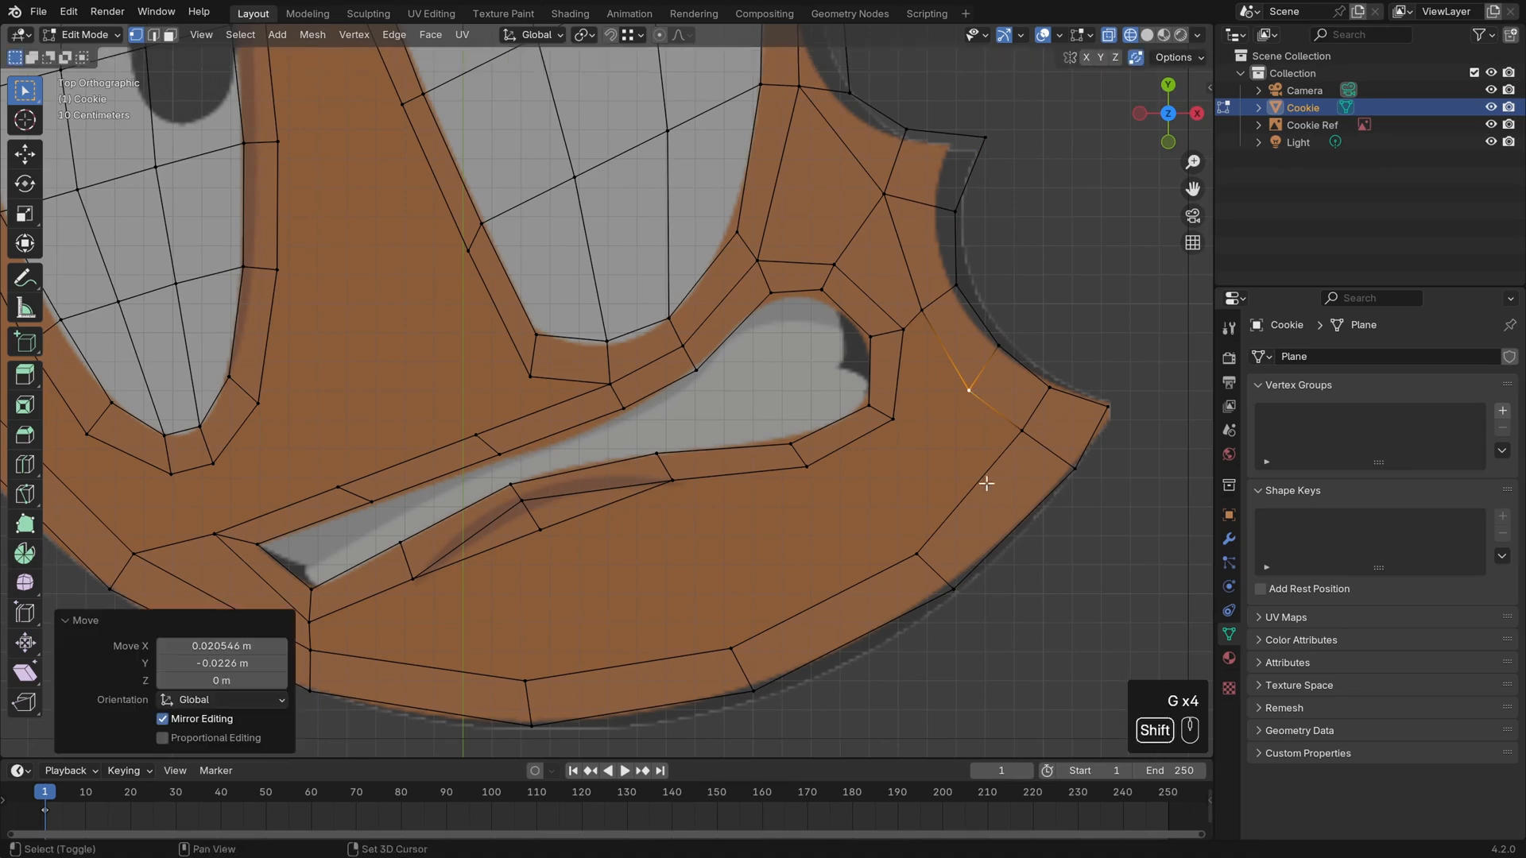
# Extrude the three inner vertices of the bottom rim up and left toward the mouth, and scale the new edges by 0.917
pyautogui.keyDown('shift'); pyautogui.moveTo(972, 388); pyautogui.dragTo(997, 375, button='middle'); pyautogui.keyUp('shift')
pyautogui.click(526, 679)
pyautogui.keyDown('shift'); pyautogui.click(755, 634); pyautogui.keyUp('shift')
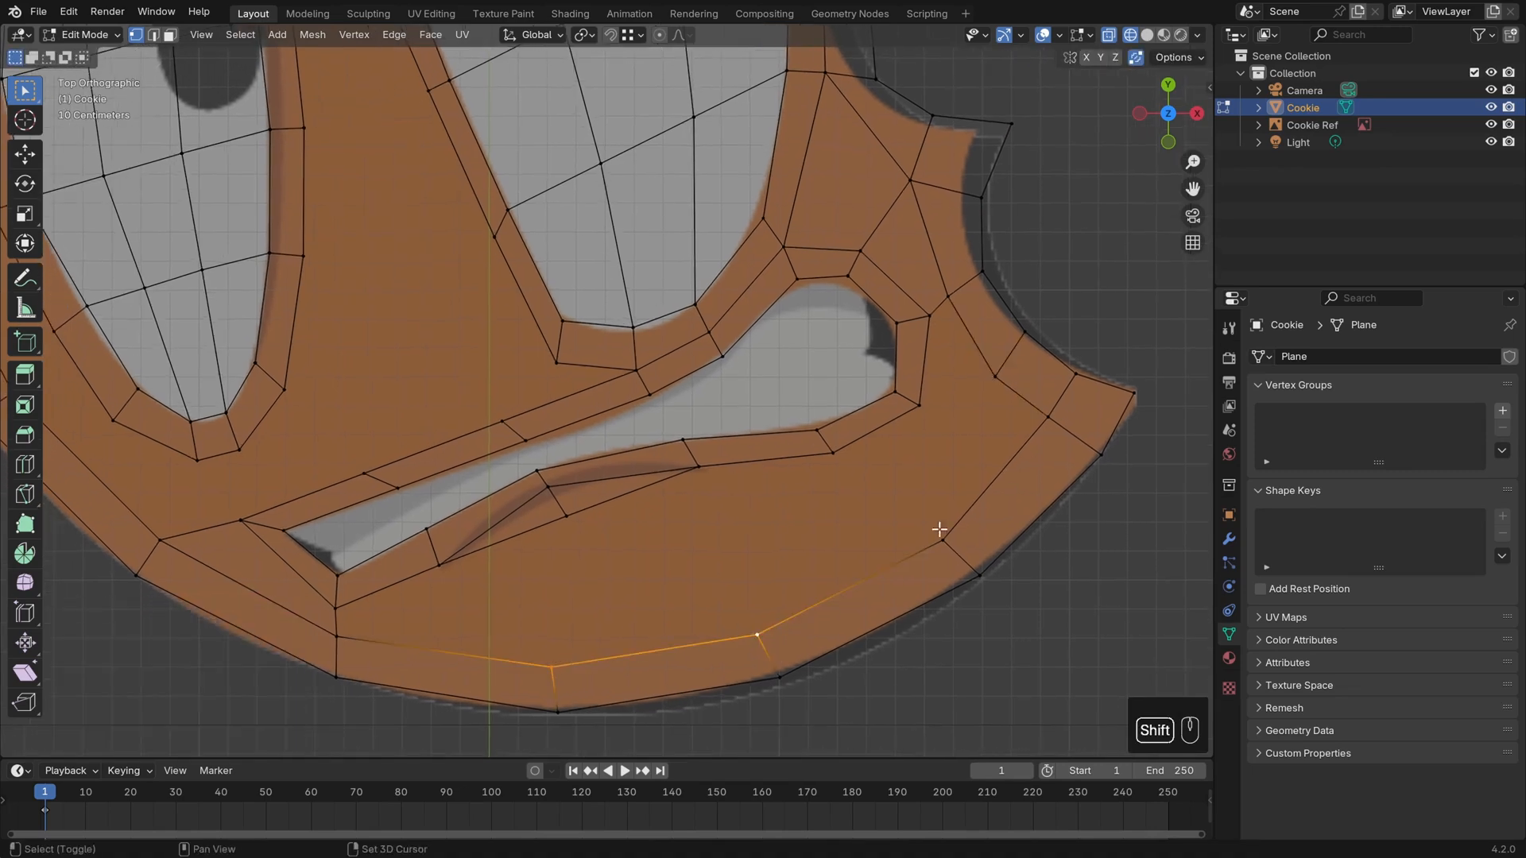
pyautogui.keyDown('shift'); pyautogui.click(945, 539); pyautogui.keyUp('shift')
pyautogui.press('e')
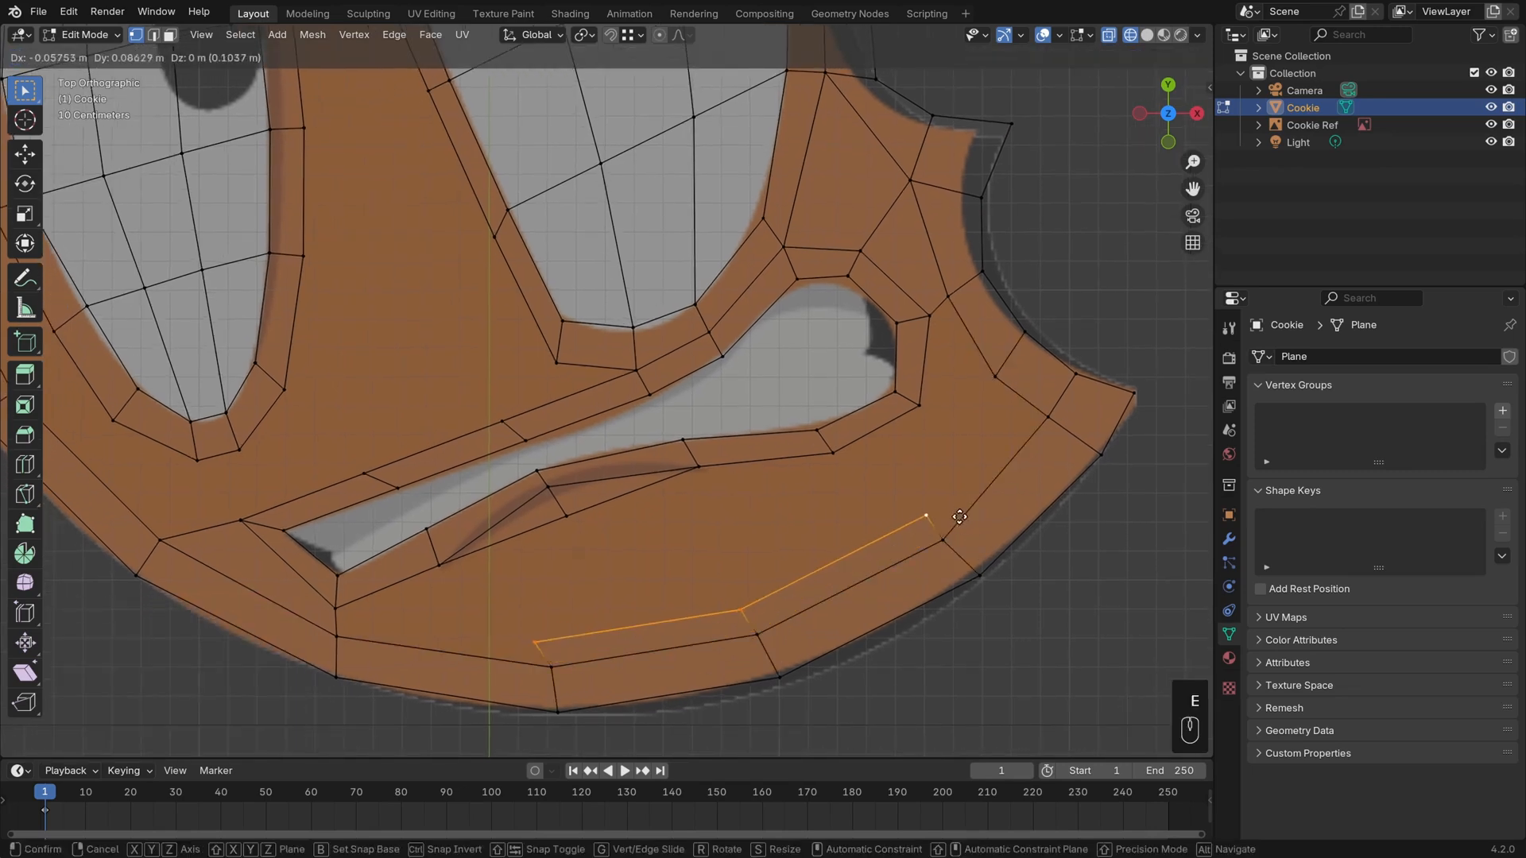
pyautogui.click(948, 487)
pyautogui.press('s')
pyautogui.click(963, 485)
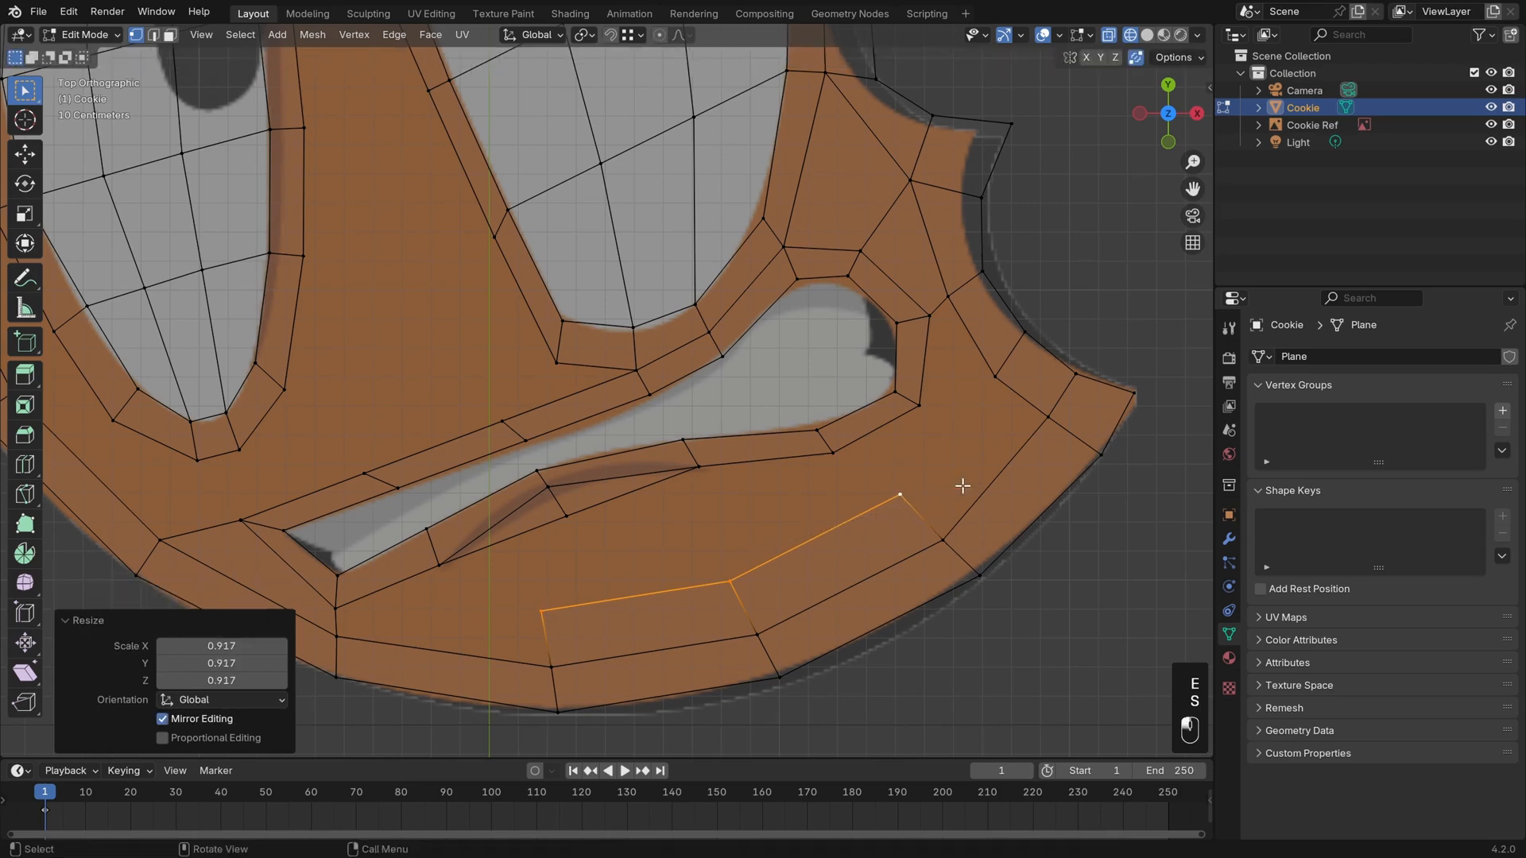
# Fill a face at each end of the extruded strip, joining it to the bite rim and the mouth's left corner
pyautogui.click(960, 538)
pyautogui.keyDown('shift'); pyautogui.click(1048, 408); pyautogui.keyUp('shift')
pyautogui.press('f')
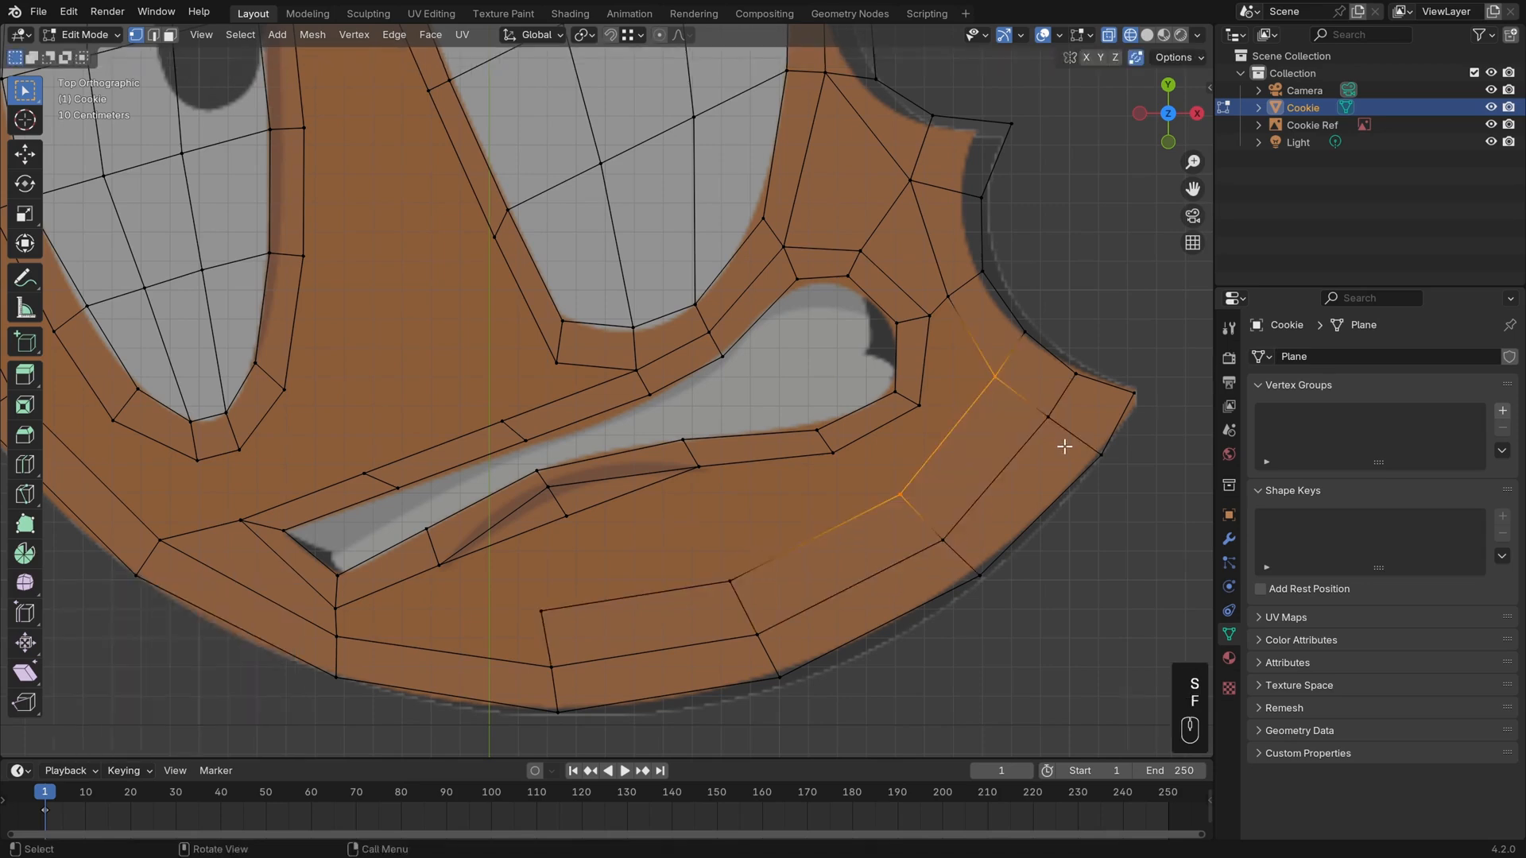
pyautogui.click(548, 660)
pyautogui.keyDown('shift'); pyautogui.click(327, 639); pyautogui.keyUp('shift')
pyautogui.press('f')
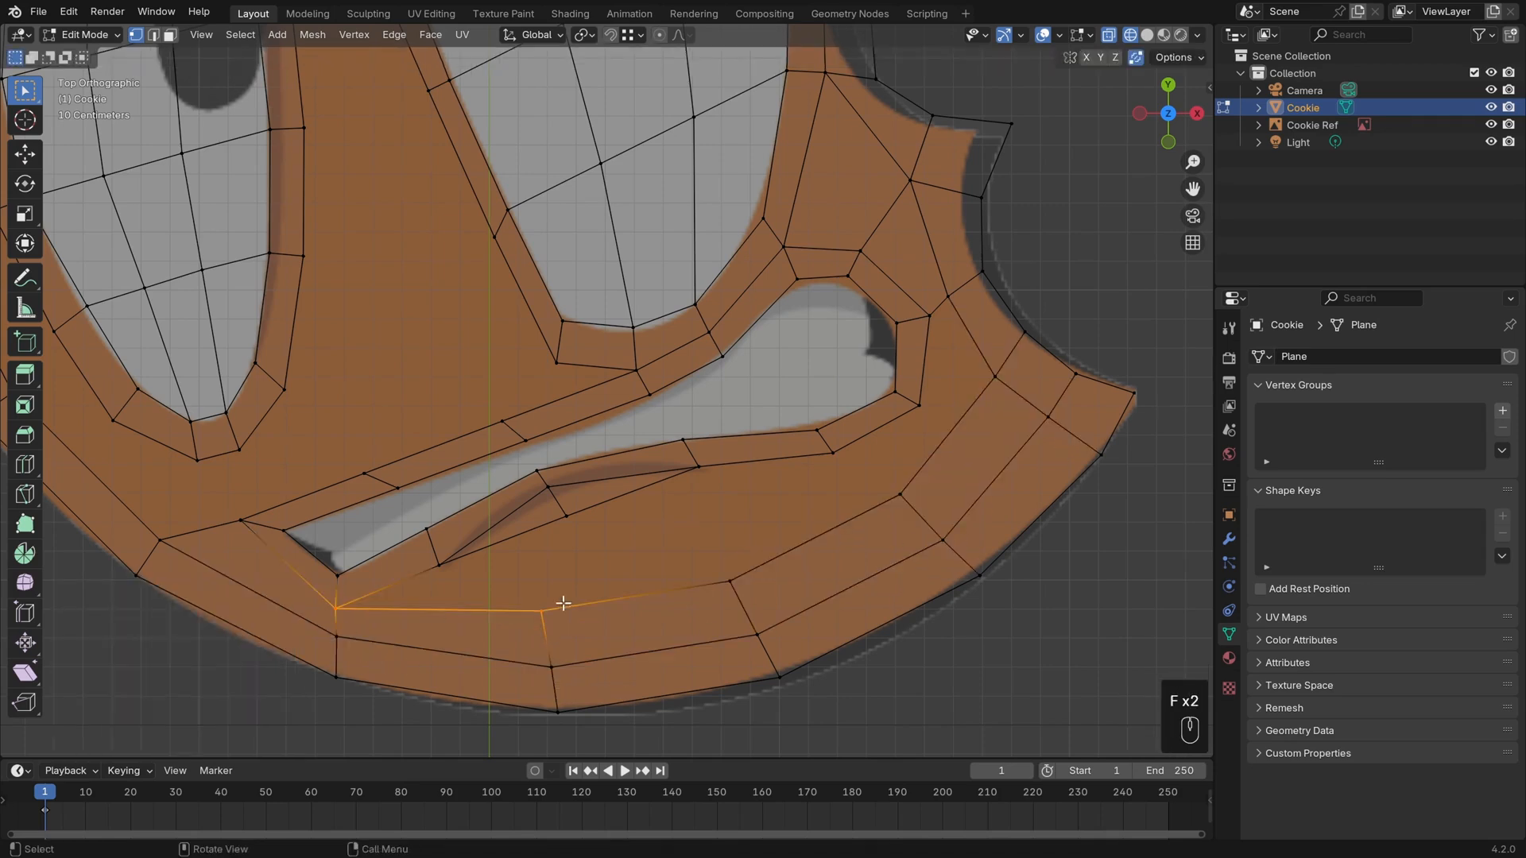
# Nudge the strip's left and middle upper vertices slightly downward to even out its curve
pyautogui.press('g')
pyautogui.click(557, 617)
pyautogui.click(731, 581)
pyautogui.press('g')
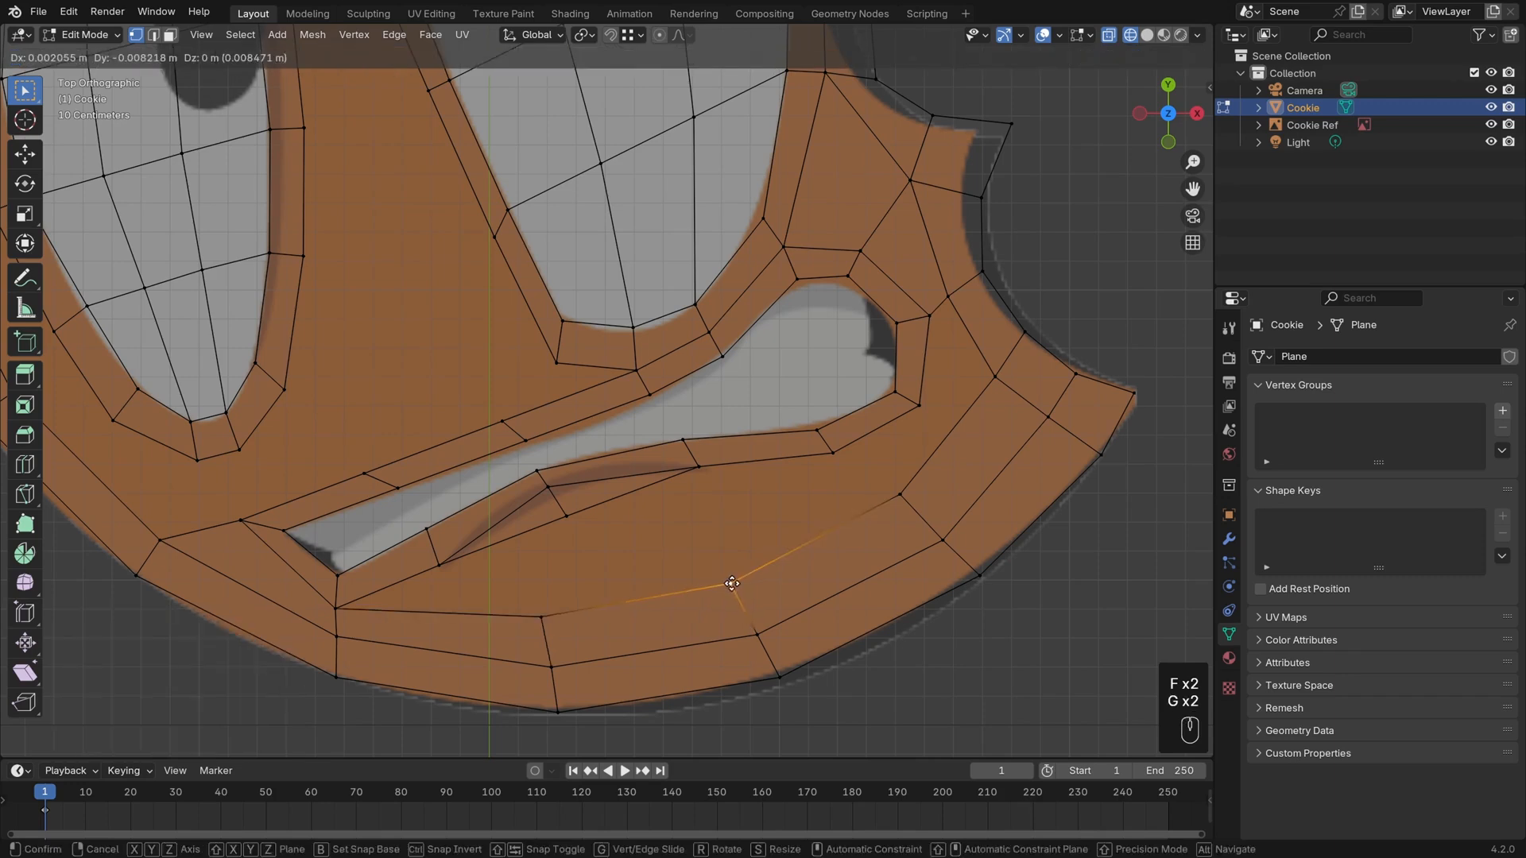
pyautogui.click(731, 585)
# Try to fill five successive faces between the lip loop and the new strip, starting at the mouth's right corner
pyautogui.keyDown('shift'); pyautogui.moveTo(711, 540); pyautogui.dragTo(787, 525, button='middle'); pyautogui.keyUp('shift')
pyautogui.click(1009, 303)
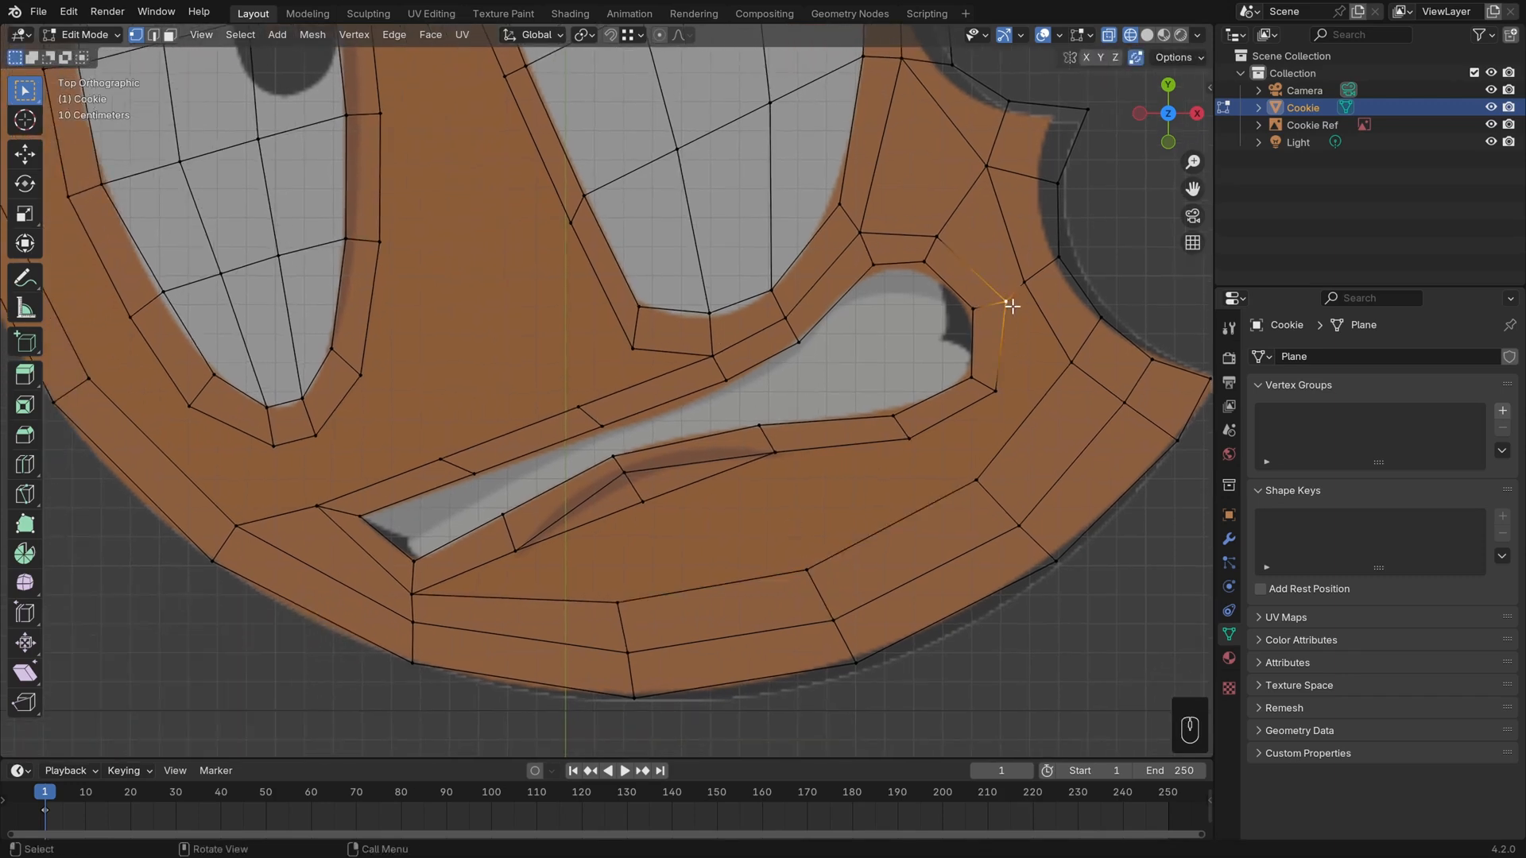
pyautogui.keyDown('shift'); pyautogui.click(1057, 306); pyautogui.keyUp('shift')
pyautogui.press('f')
pyautogui.press('f')
pyautogui.press('f')
pyautogui.press('f')
pyautogui.press('f')
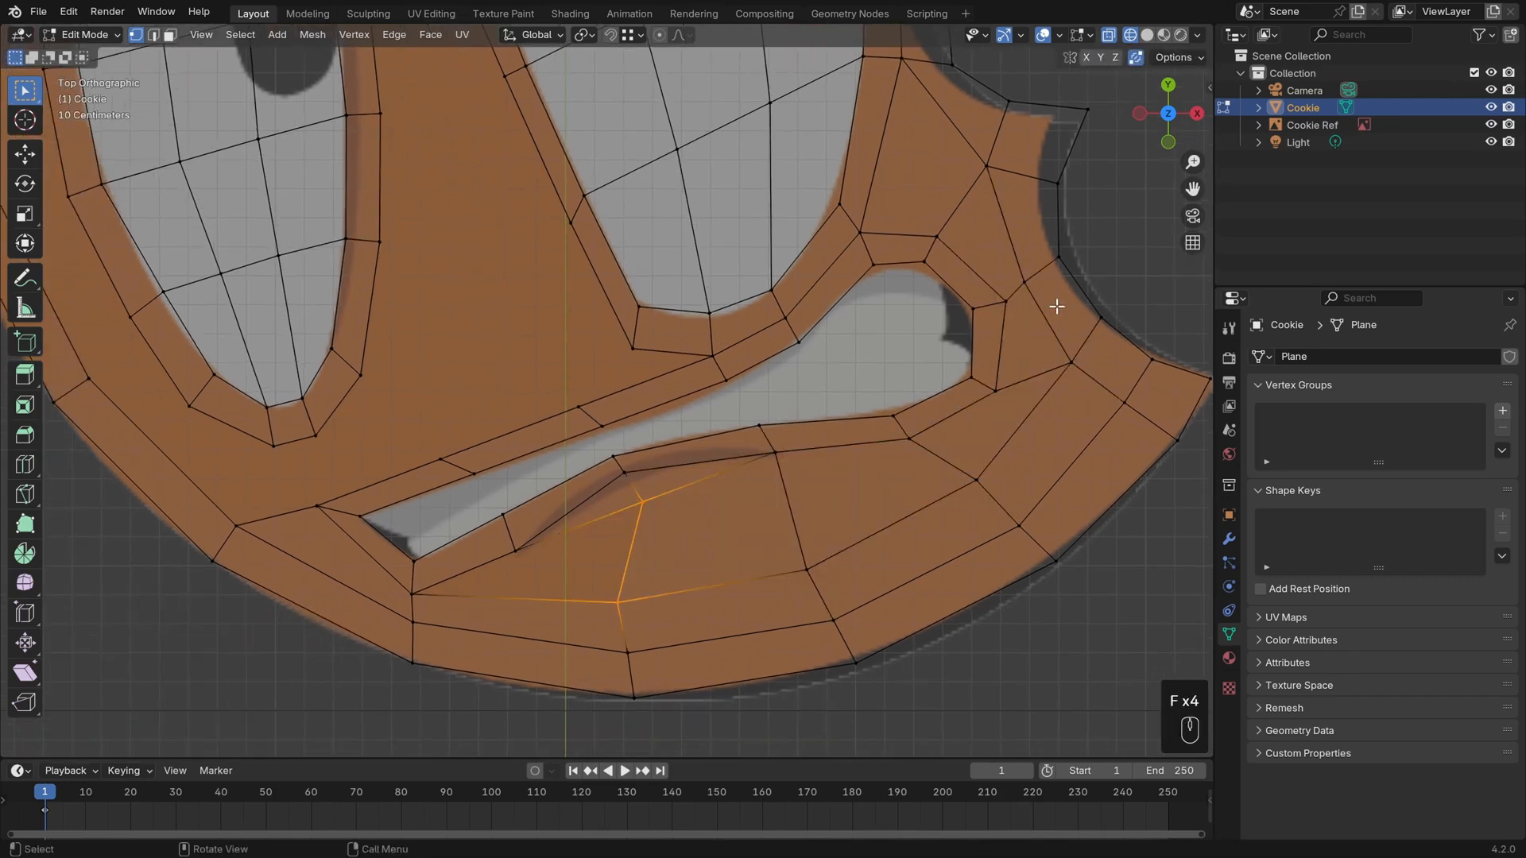
pyautogui.hotkey('alt', 'a')
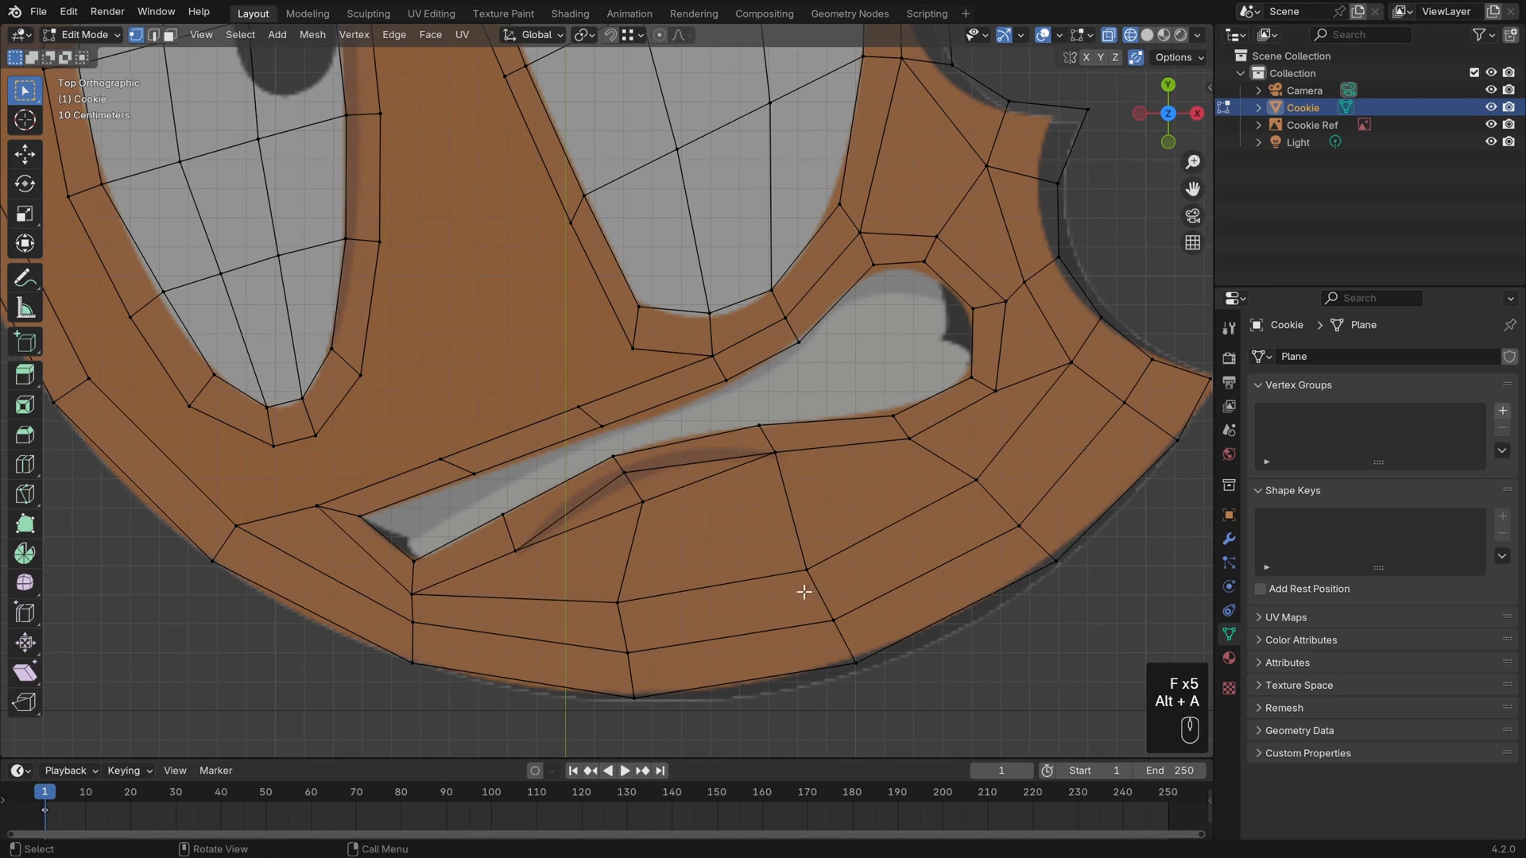
# Select the faces under the lower lip one at a time in face mode to examine their shapes
pyautogui.press('3')
pyautogui.click(740, 535)
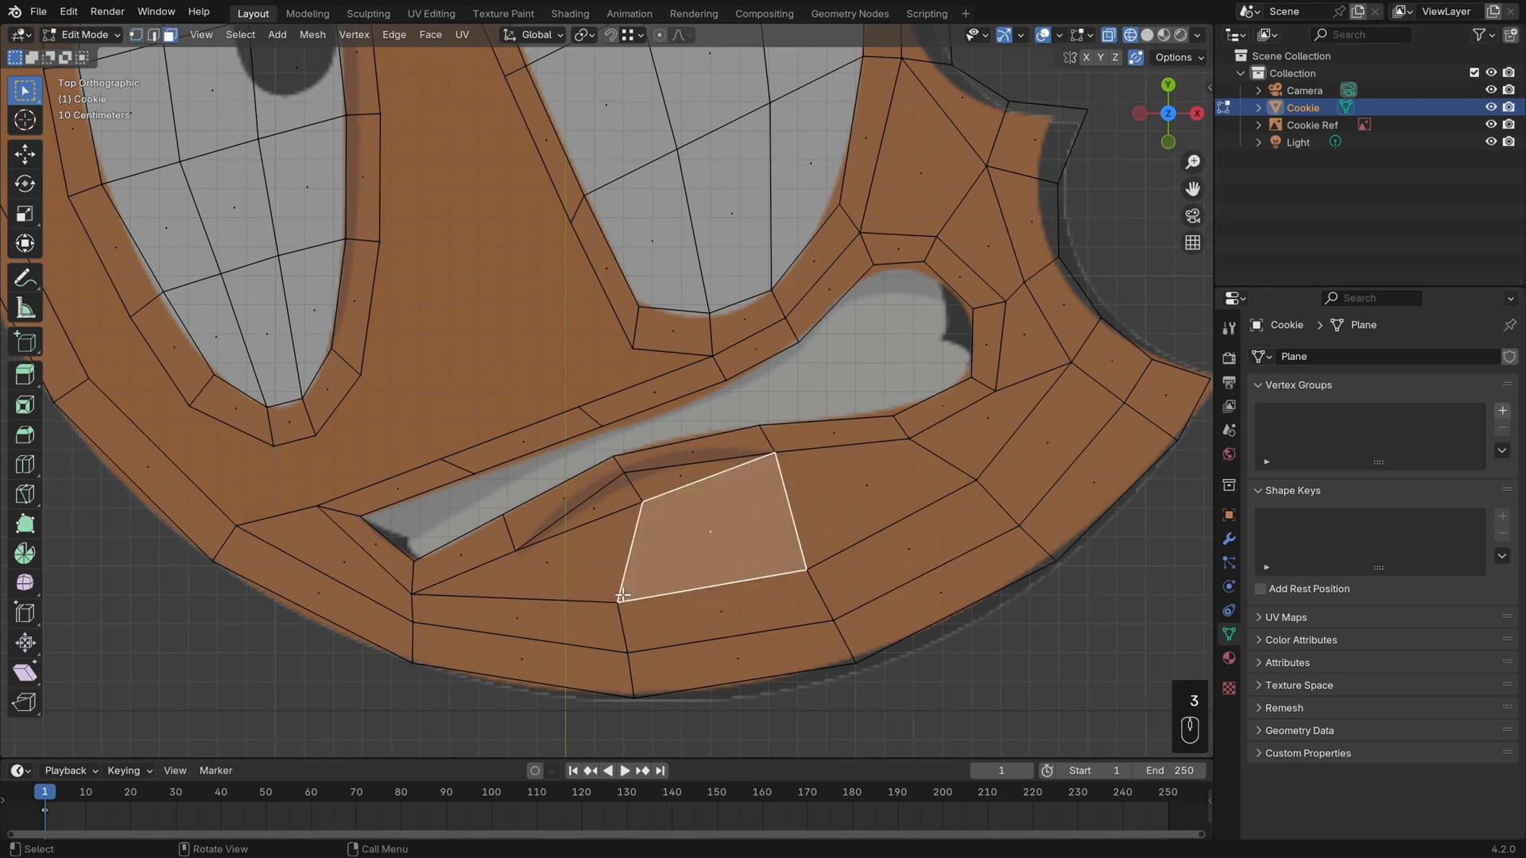
pyautogui.click(546, 563)
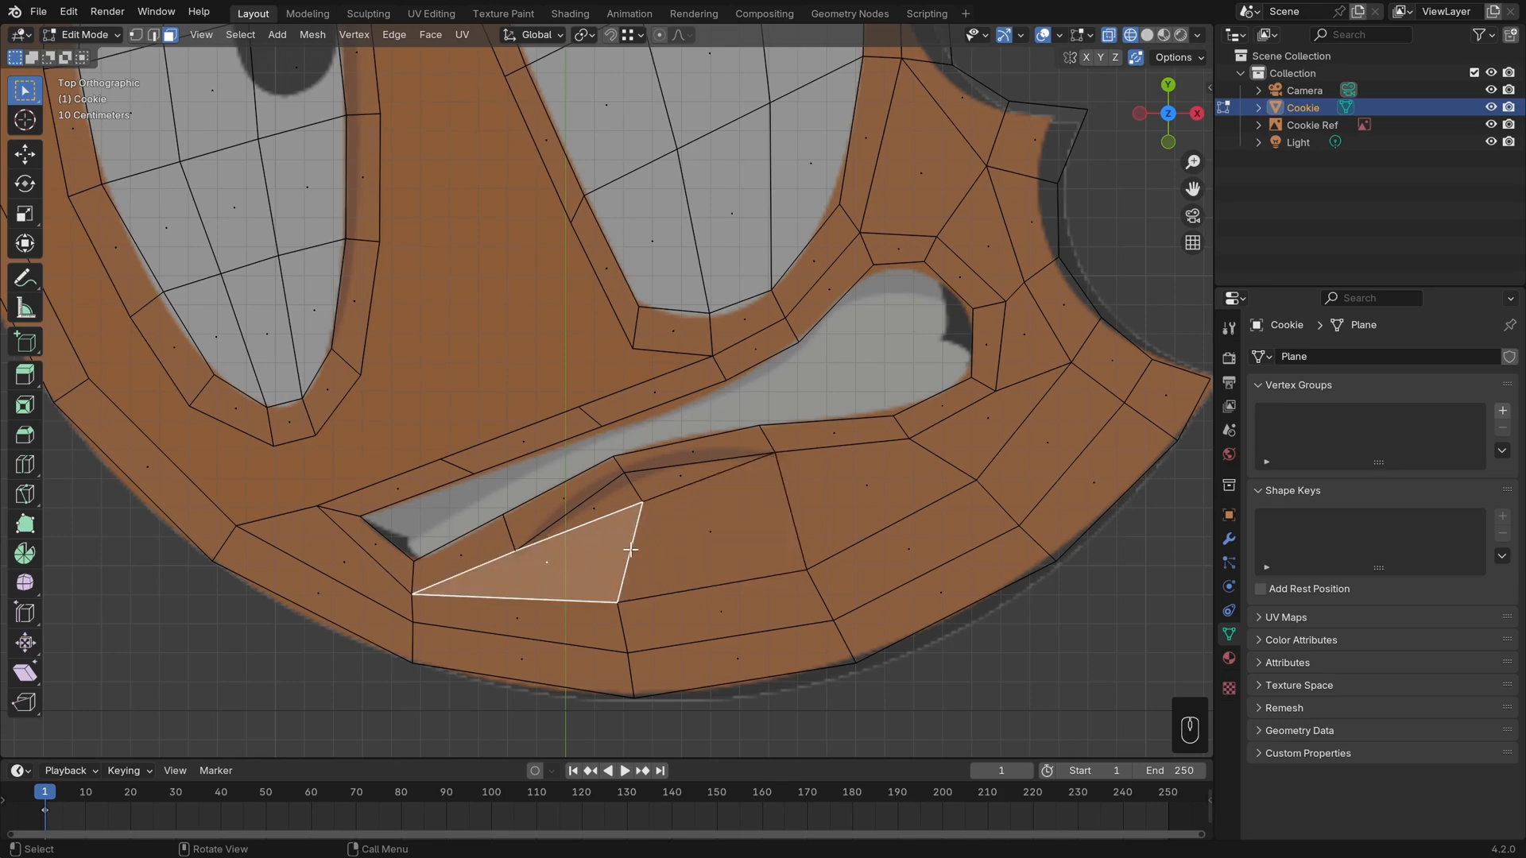
# Undo the face selections and the five fills between the lip loop and the strip, and clear the selection
pyautogui.press('ctrl')
pyautogui.hotkey('ctrl', 'z')
pyautogui.hotkey('ctrl', 'z')
pyautogui.hotkey('ctrl', 'z')
pyautogui.hotkey('ctrl', 'z')
pyautogui.hotkey('ctrl', 'z')
pyautogui.hotkey('ctrl', 'z')
pyautogui.hotkey('ctrl', 'z')
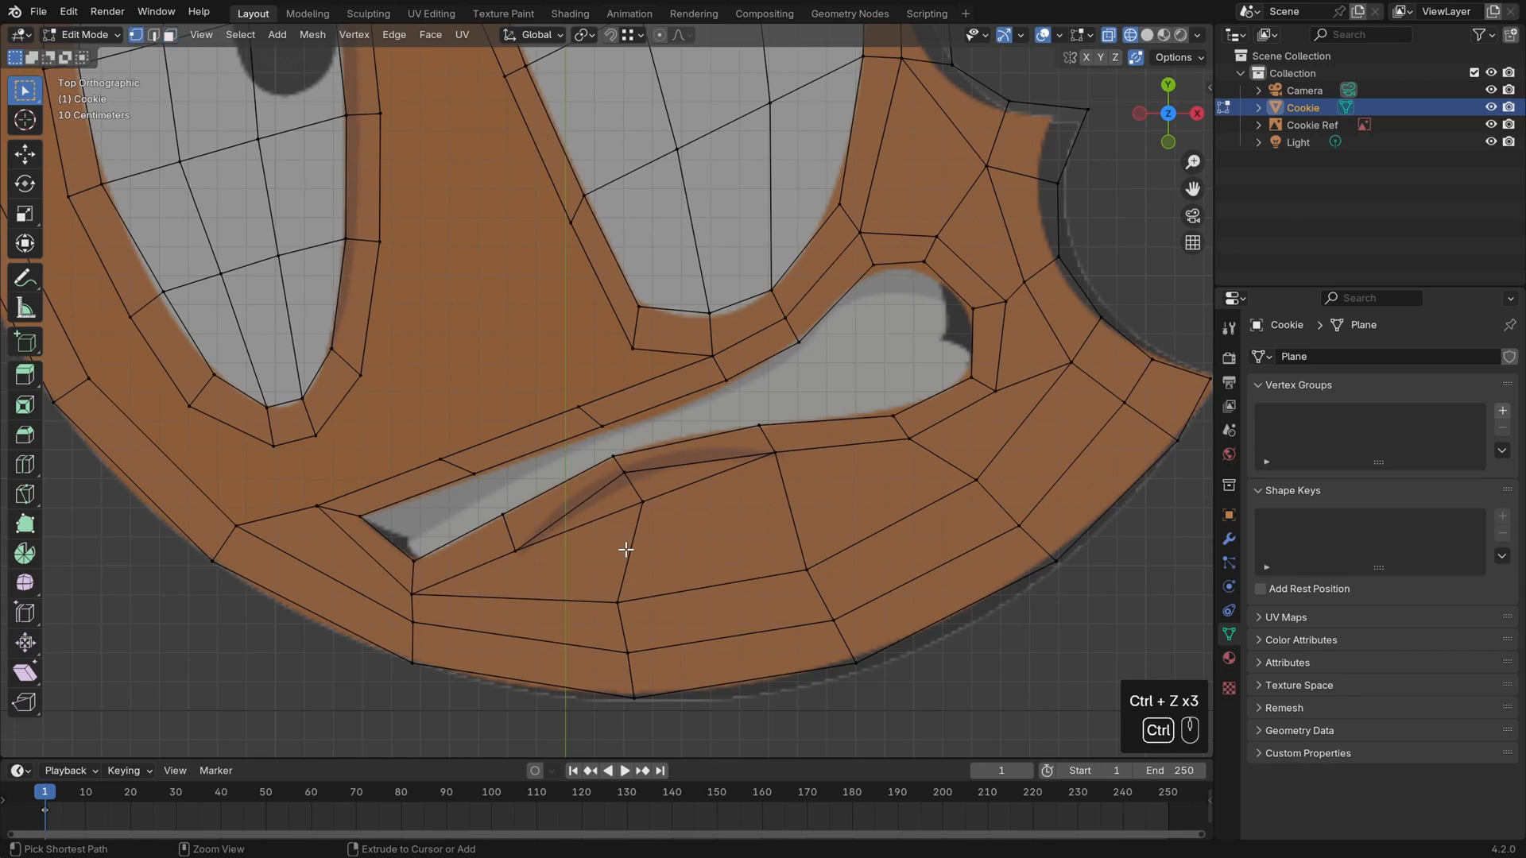
pyautogui.hotkey('ctrl', 'z')
pyautogui.hotkey('ctrl', 'z')
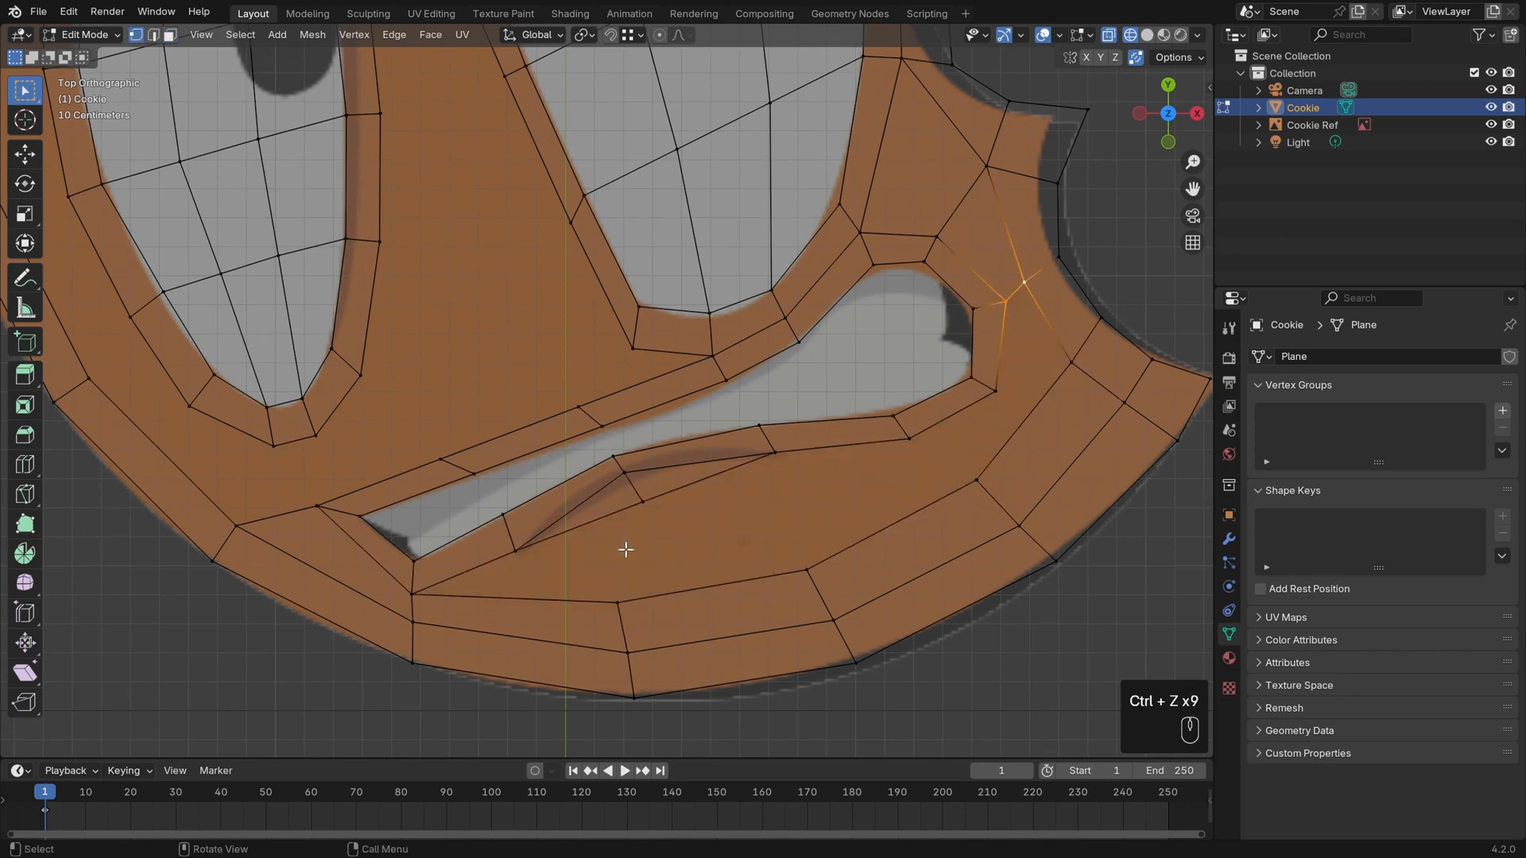
pyautogui.hotkey('alt', 'a')
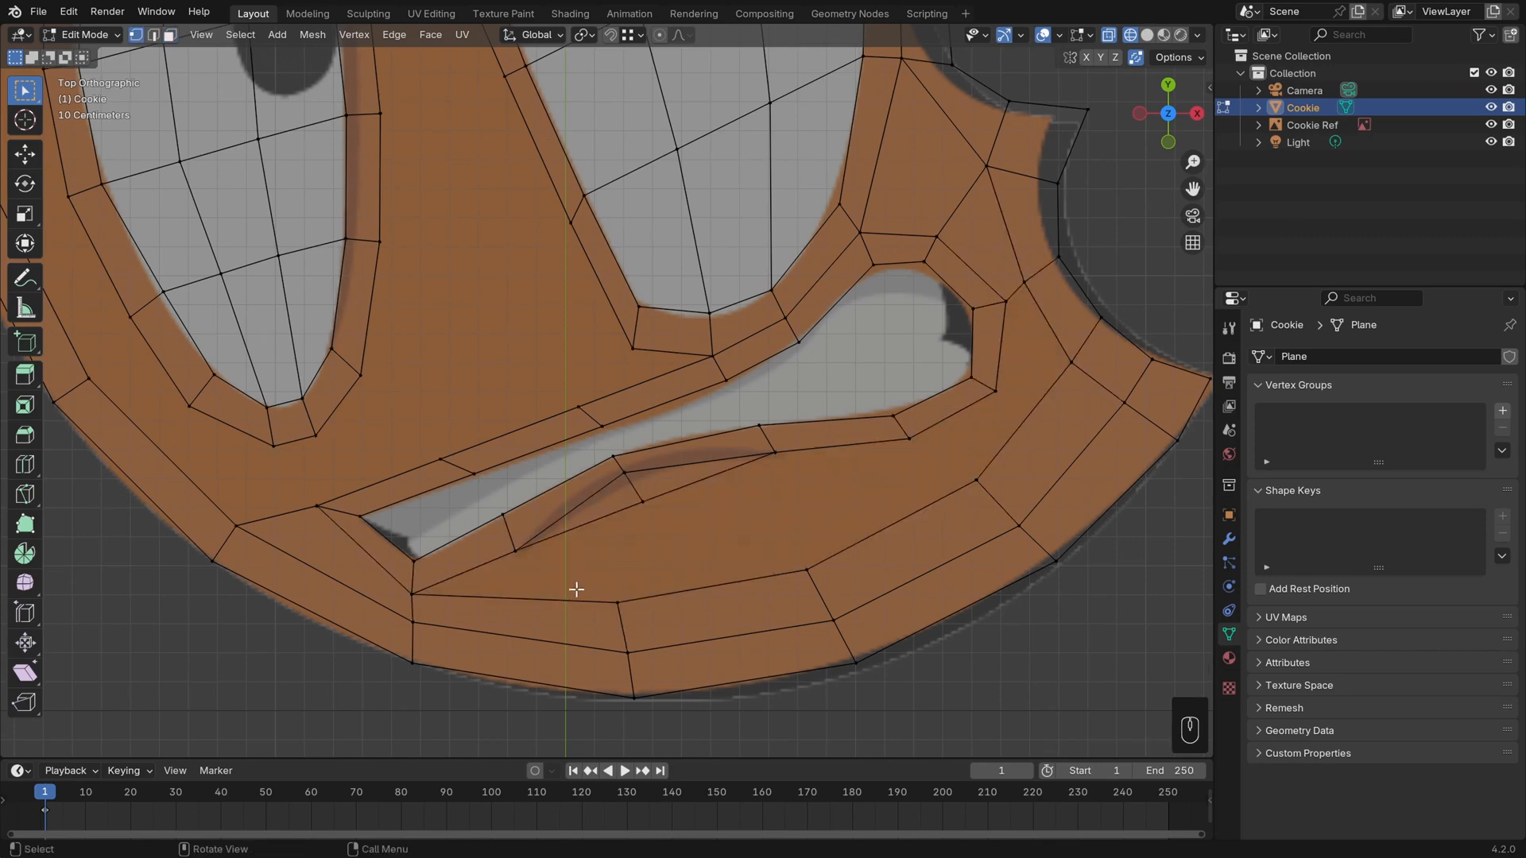
# Extrude the lower lip vertex near the mouth's left corner about 0.316 m in X and -0.045 m in Y
pyautogui.click(417, 594)
pyautogui.keyDown('shift'); pyautogui.click(517, 551); pyautogui.keyUp('shift')
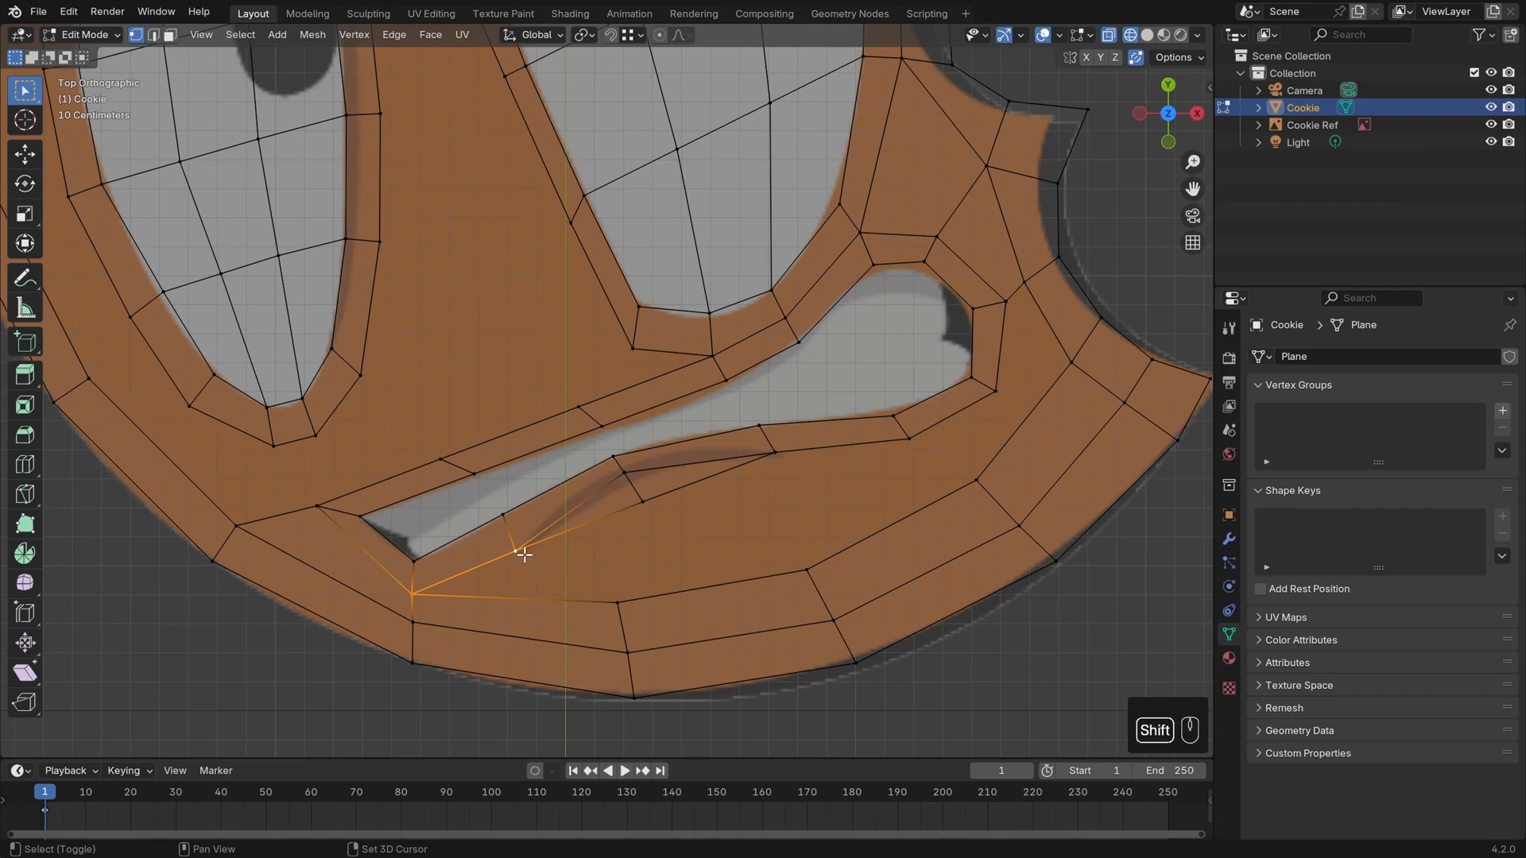
pyautogui.keyDown('shift'); pyautogui.click(619, 600); pyautogui.keyUp('shift')
pyautogui.click(515, 549)
pyautogui.press('e')
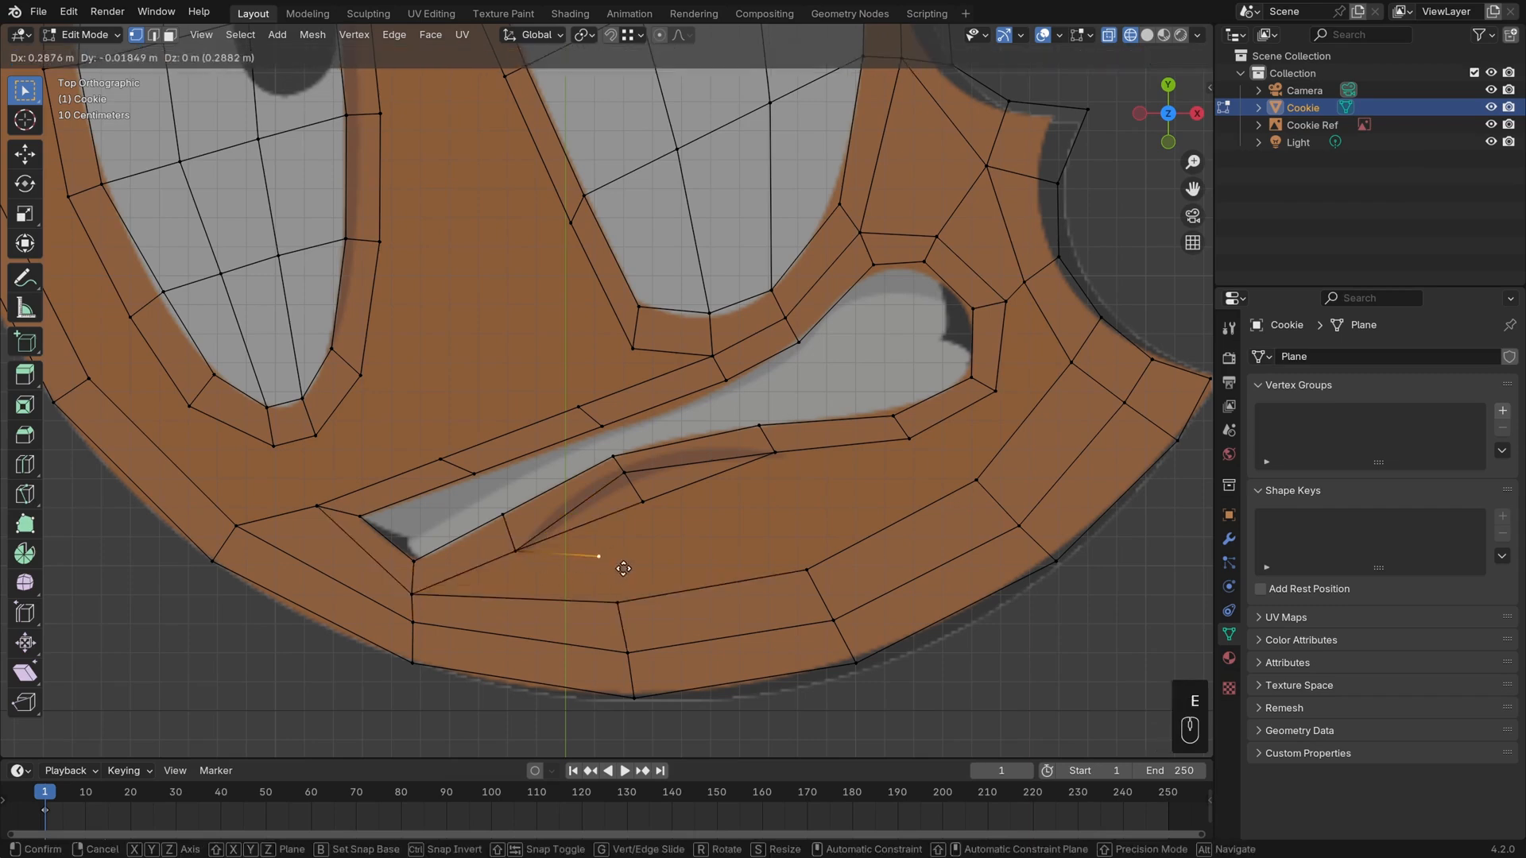
pyautogui.click(644, 576)
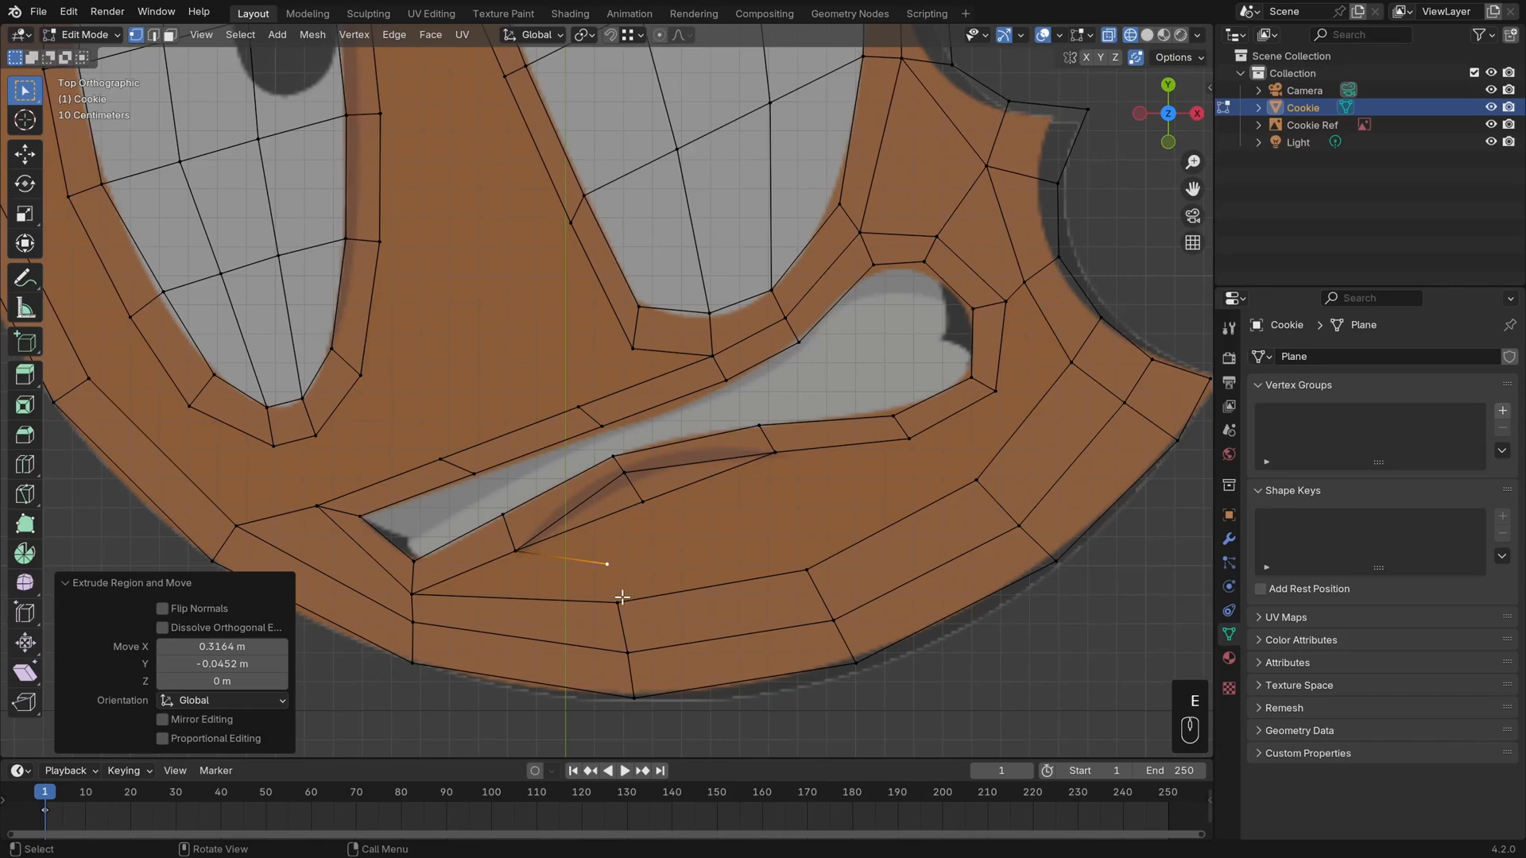
# Fill a face between the extruded edge, the mouth's left corner vertex and the strip's left upper vertex
pyautogui.keyDown('shift'); pyautogui.click(415, 596); pyautogui.keyUp('shift')
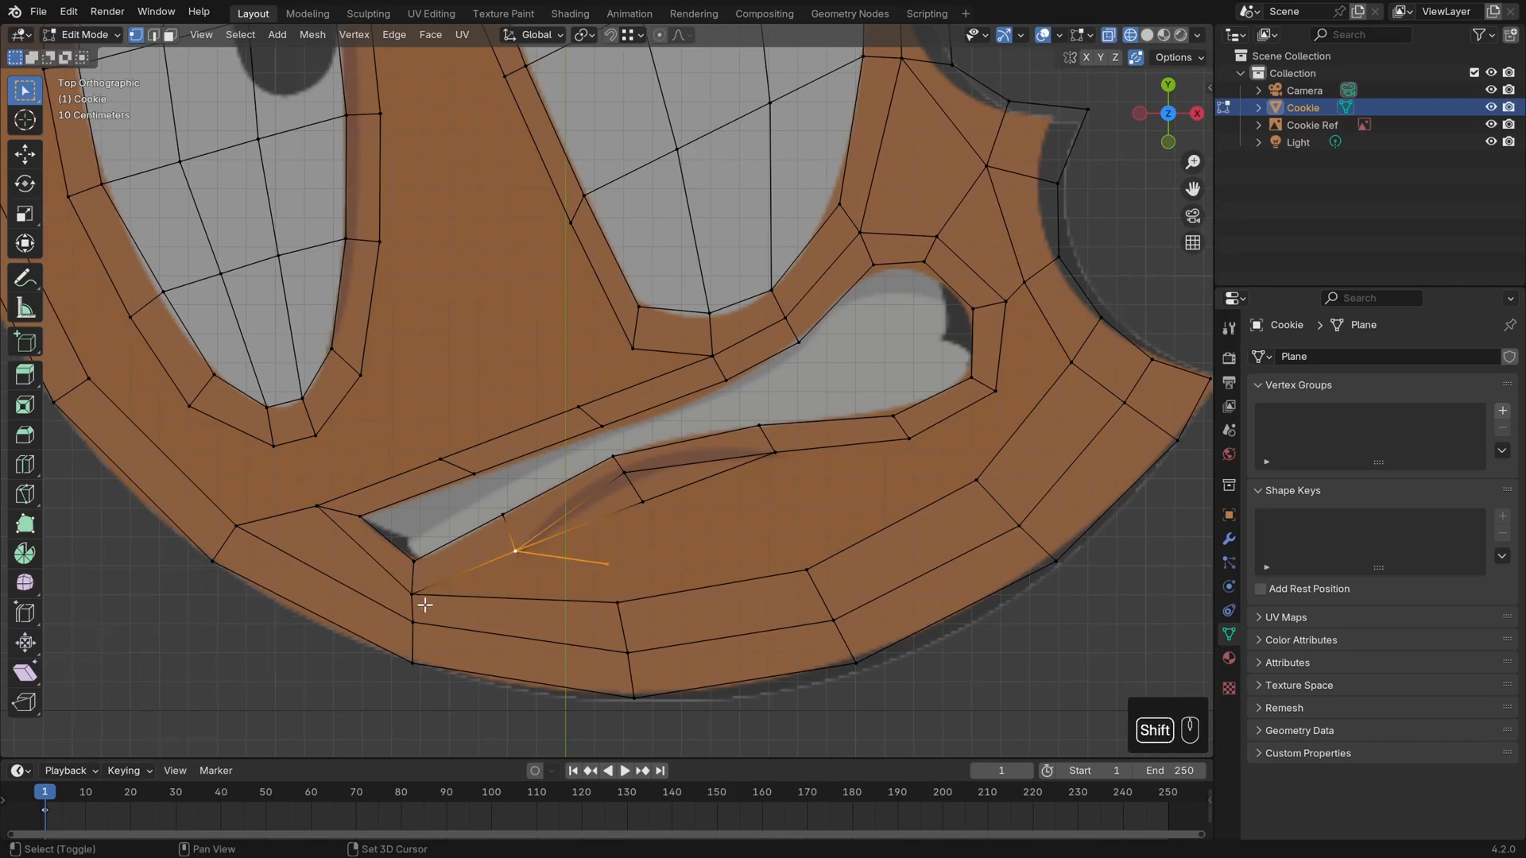
pyautogui.keyDown('shift'); pyautogui.click(620, 596); pyautogui.keyUp('shift')
pyautogui.press('f')
pyautogui.click(681, 561)
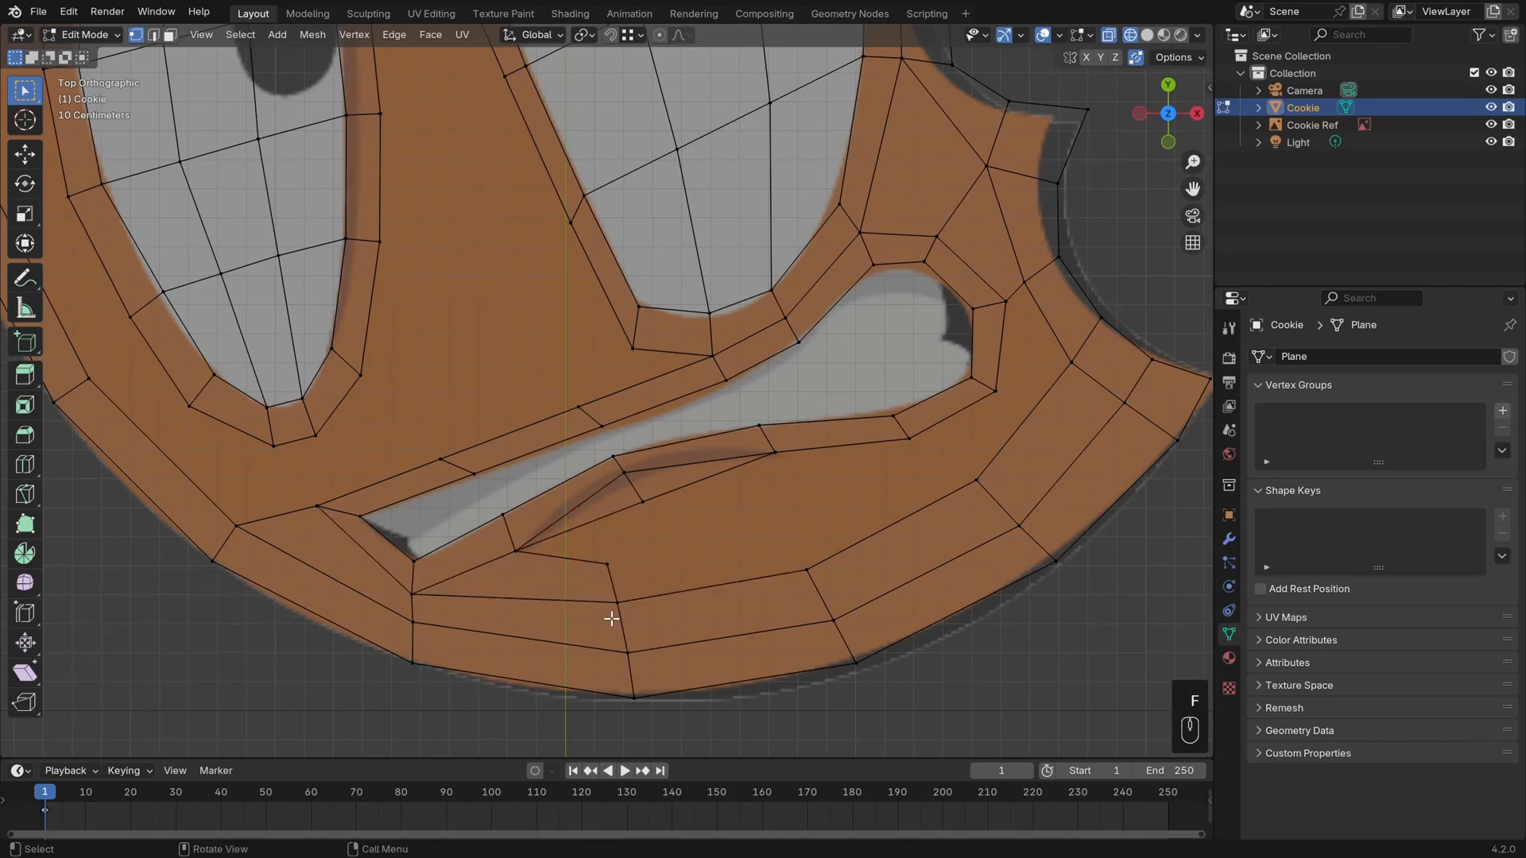
# Move the three-vertex cross edge at the bottom of the face strip toward the left, rotate it about 14.2° and reposition it on the rim
pyautogui.click(612, 612)
pyautogui.keyDown('shift'); pyautogui.click(628, 653); pyautogui.keyUp('shift')
pyautogui.keyDown('shift'); pyautogui.click(634, 697); pyautogui.keyUp('shift')
pyautogui.press('g')
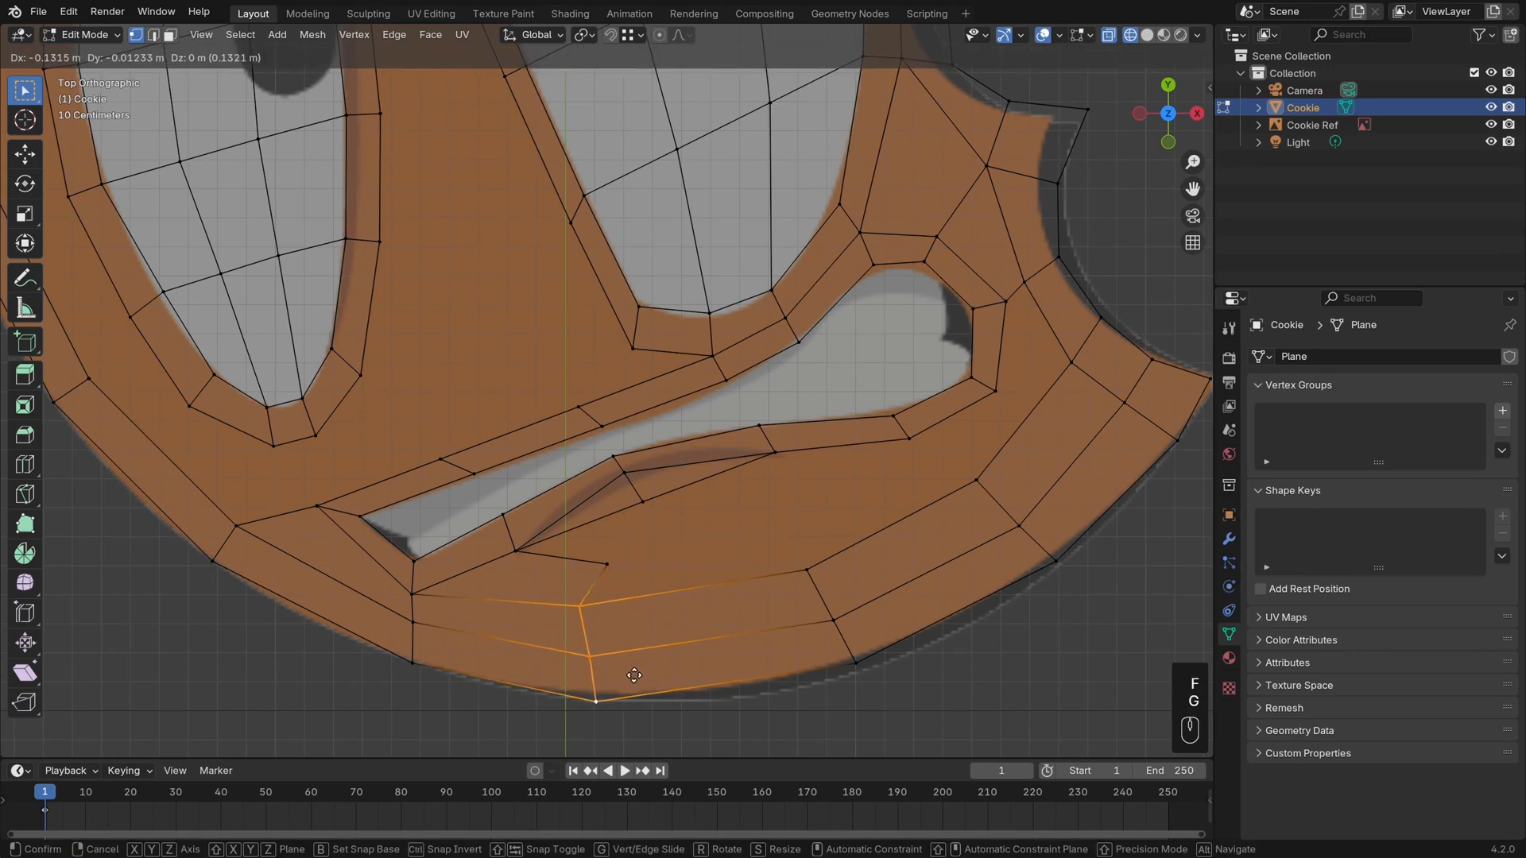
pyautogui.click(636, 675)
pyautogui.press('r')
pyautogui.click(698, 664)
pyautogui.press('g')
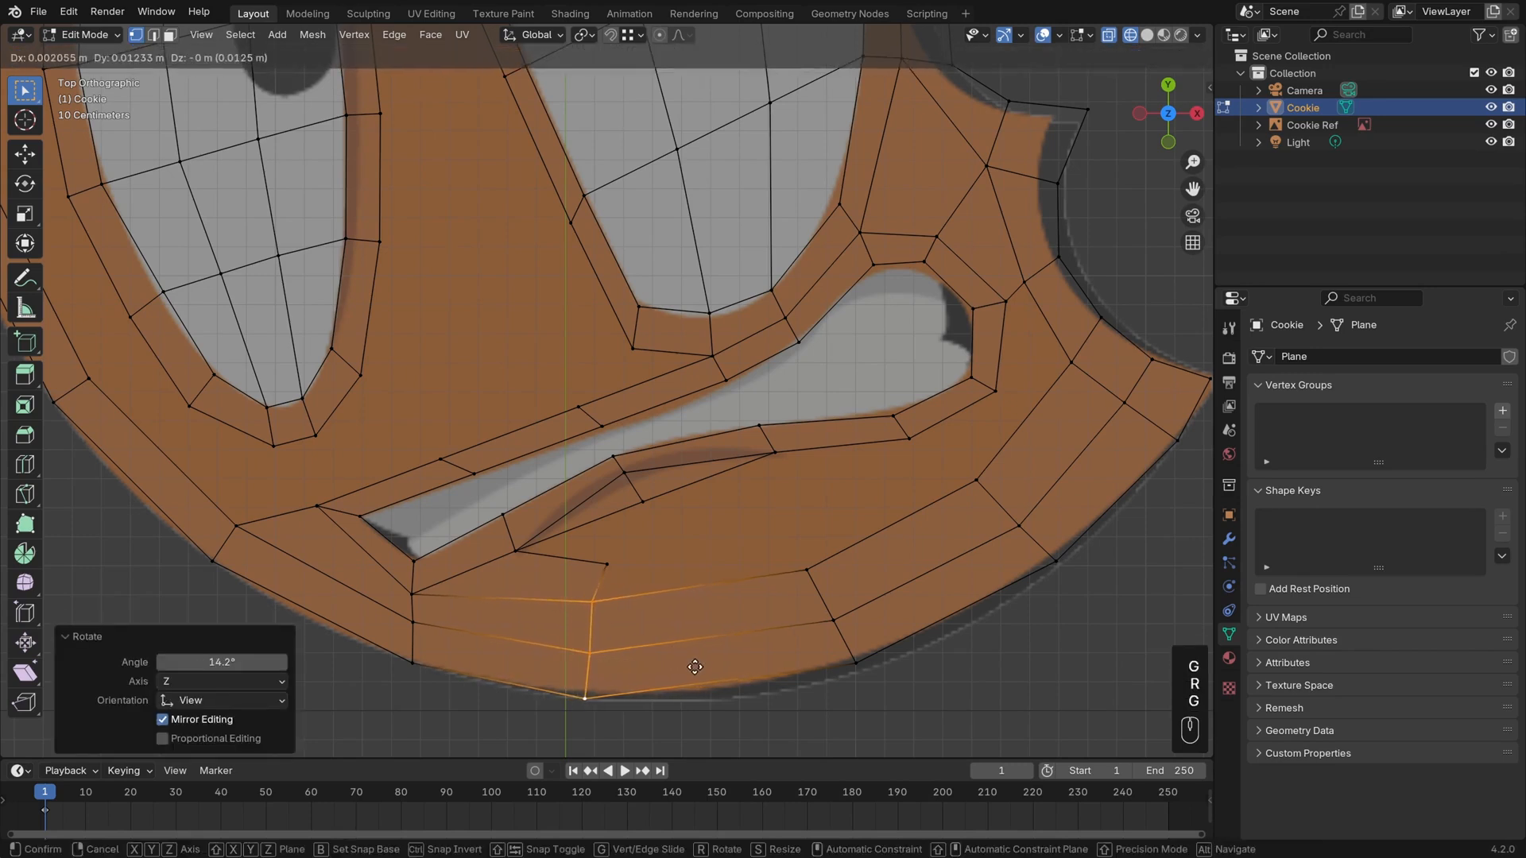
pyautogui.click(679, 659)
# Nudge the extruded vertex below the lip and shift the strip's next cross edge about -0.210 m in X and -0.066 m in Y
pyautogui.click(610, 560)
pyautogui.press('g')
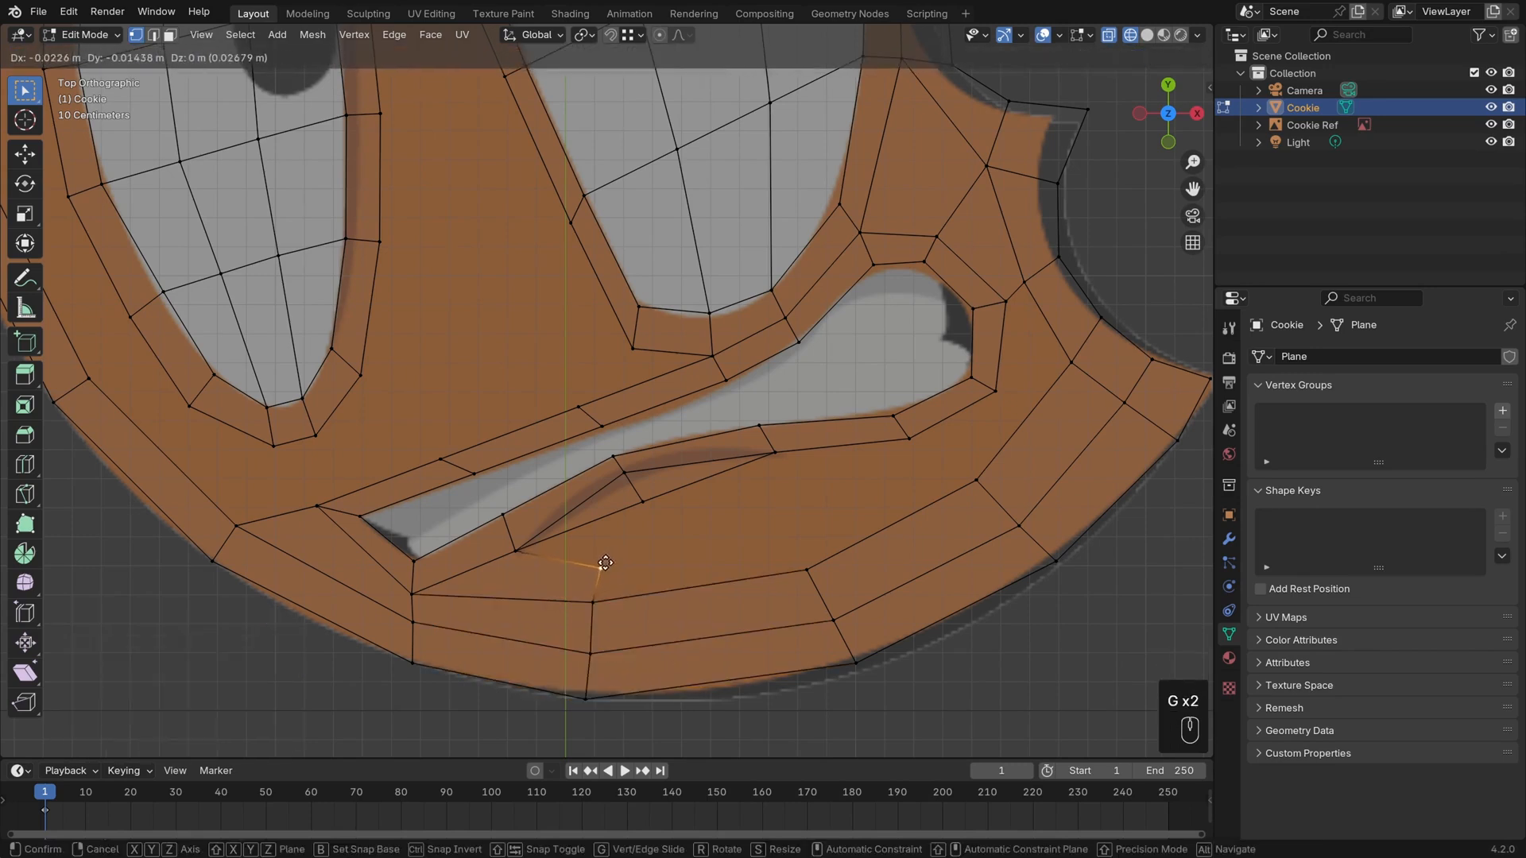
pyautogui.click(611, 562)
pyautogui.keyDown('alt'); pyautogui.click(831, 617); pyautogui.keyUp('alt')
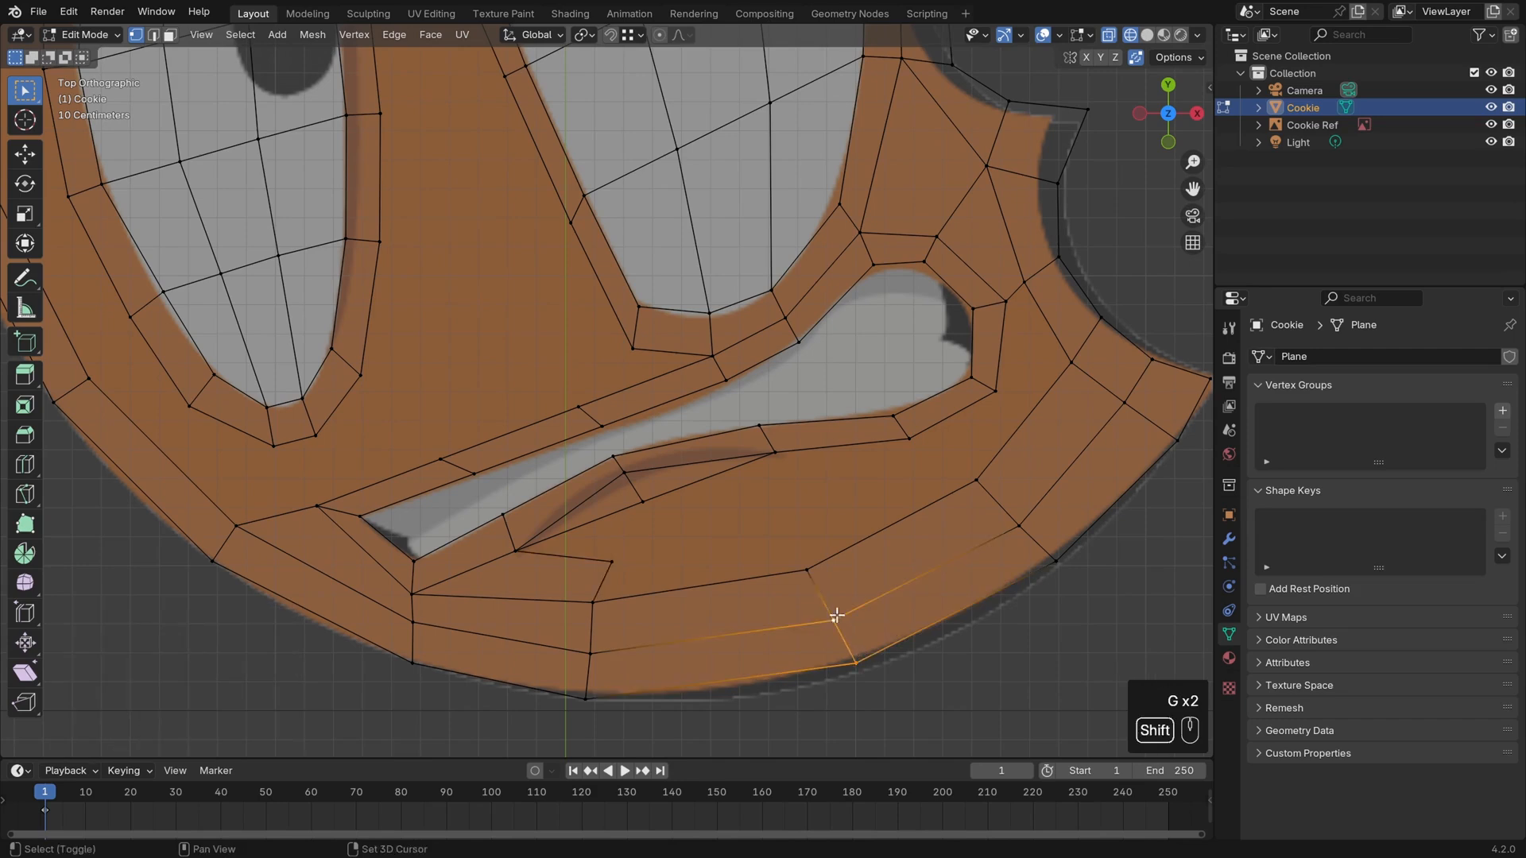
pyautogui.press('g')
pyautogui.click(835, 659)
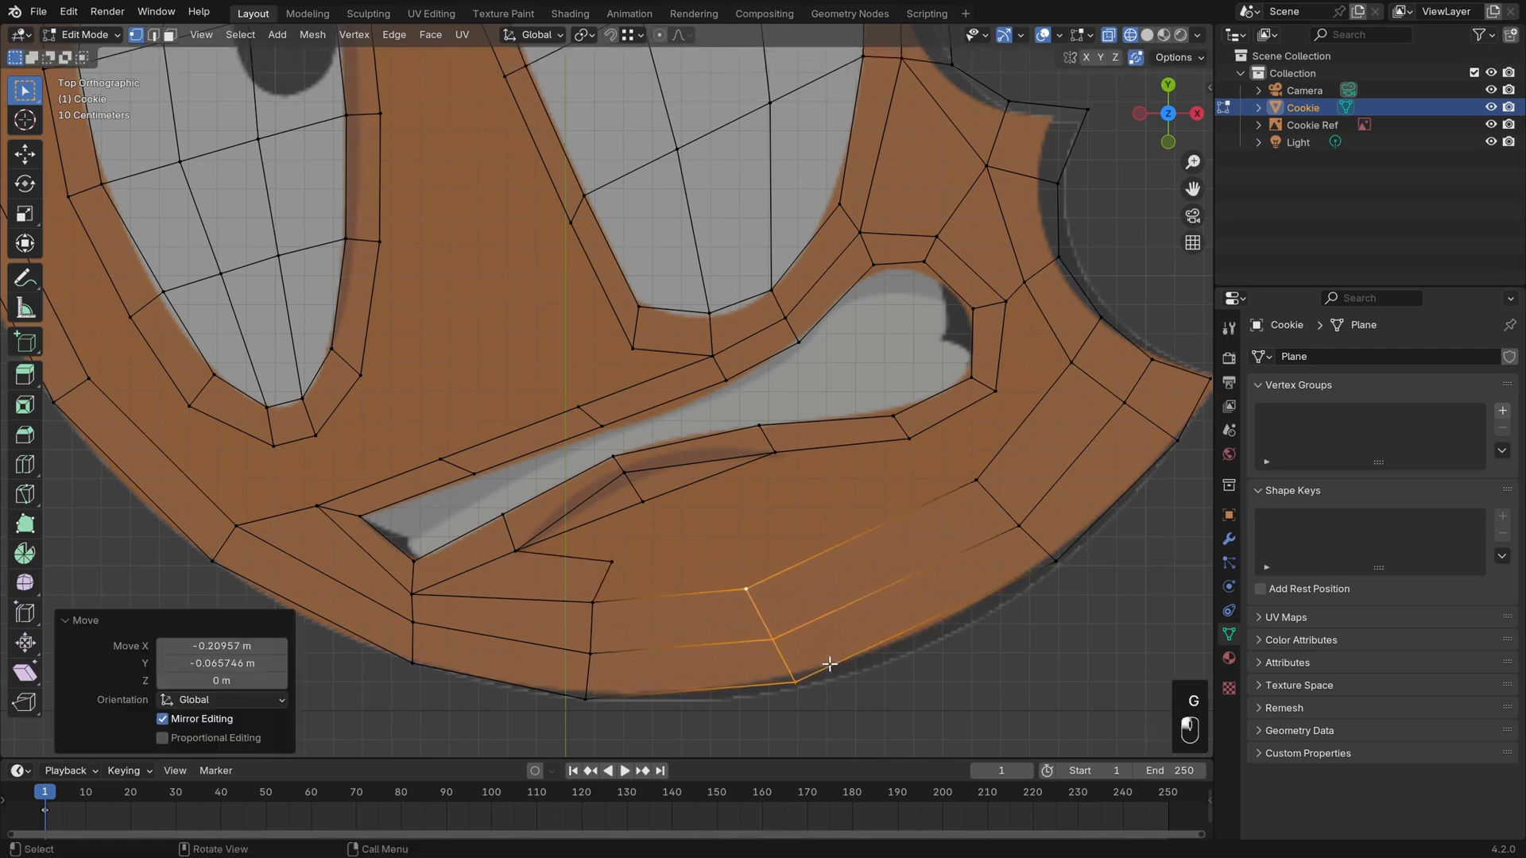
# Add one centred loop cut across the lower right segment of the strip and move it slightly outward toward the reference's rim
pyautogui.hotkey('ctrl', 'r')
pyautogui.click(938, 614)
pyautogui.press('Escape')
pyautogui.press('g')
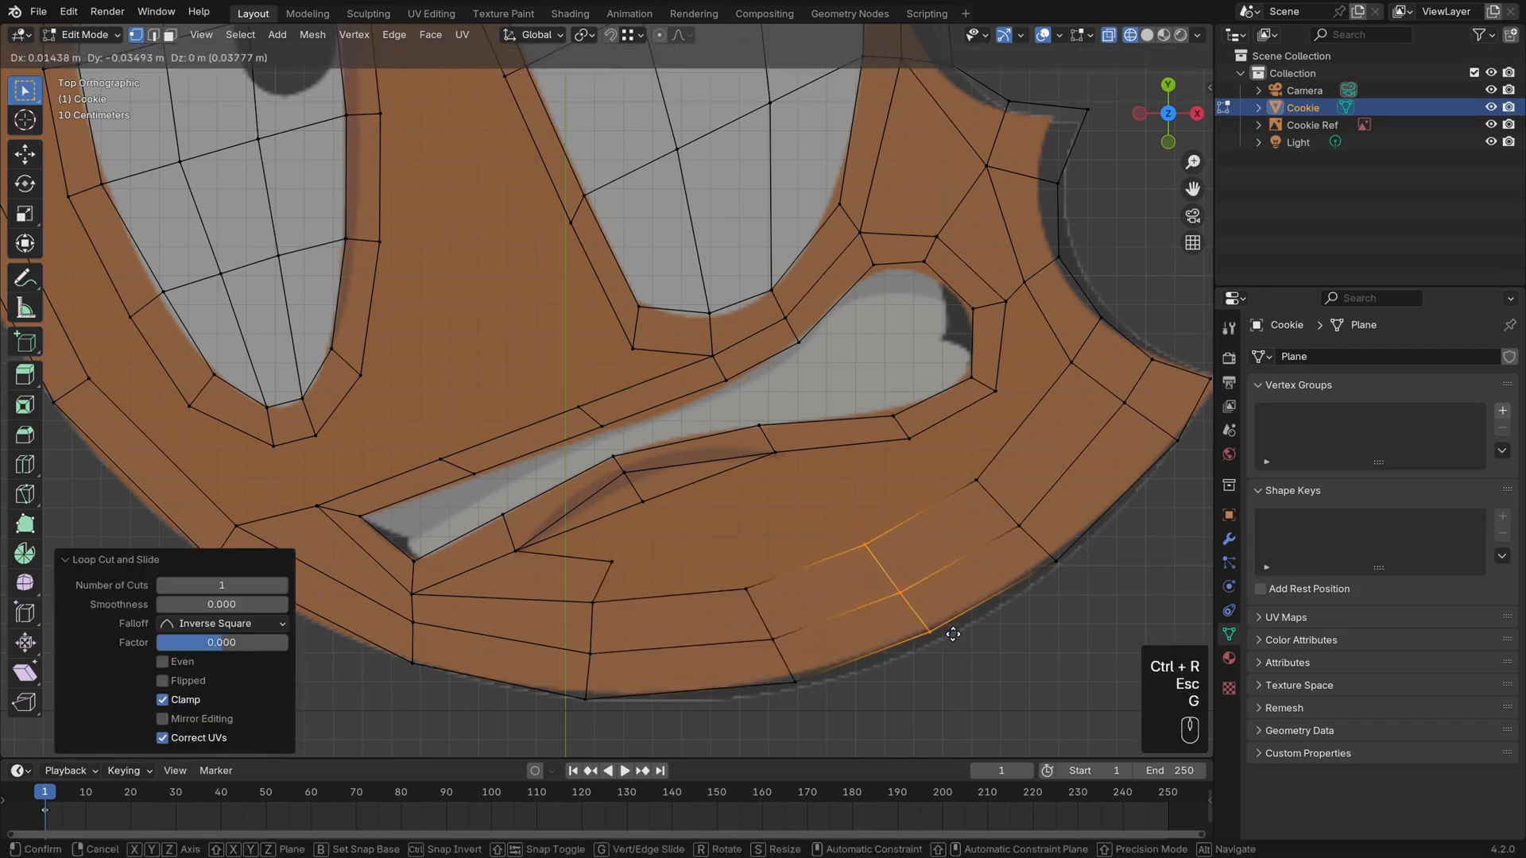
pyautogui.click(954, 623)
# Move the strip cross edge beyond the new loop cut slightly up and to the right, then clear the selection
pyautogui.keyDown('alt'); pyautogui.click(1003, 513); pyautogui.keyUp('alt')
pyautogui.press('g')
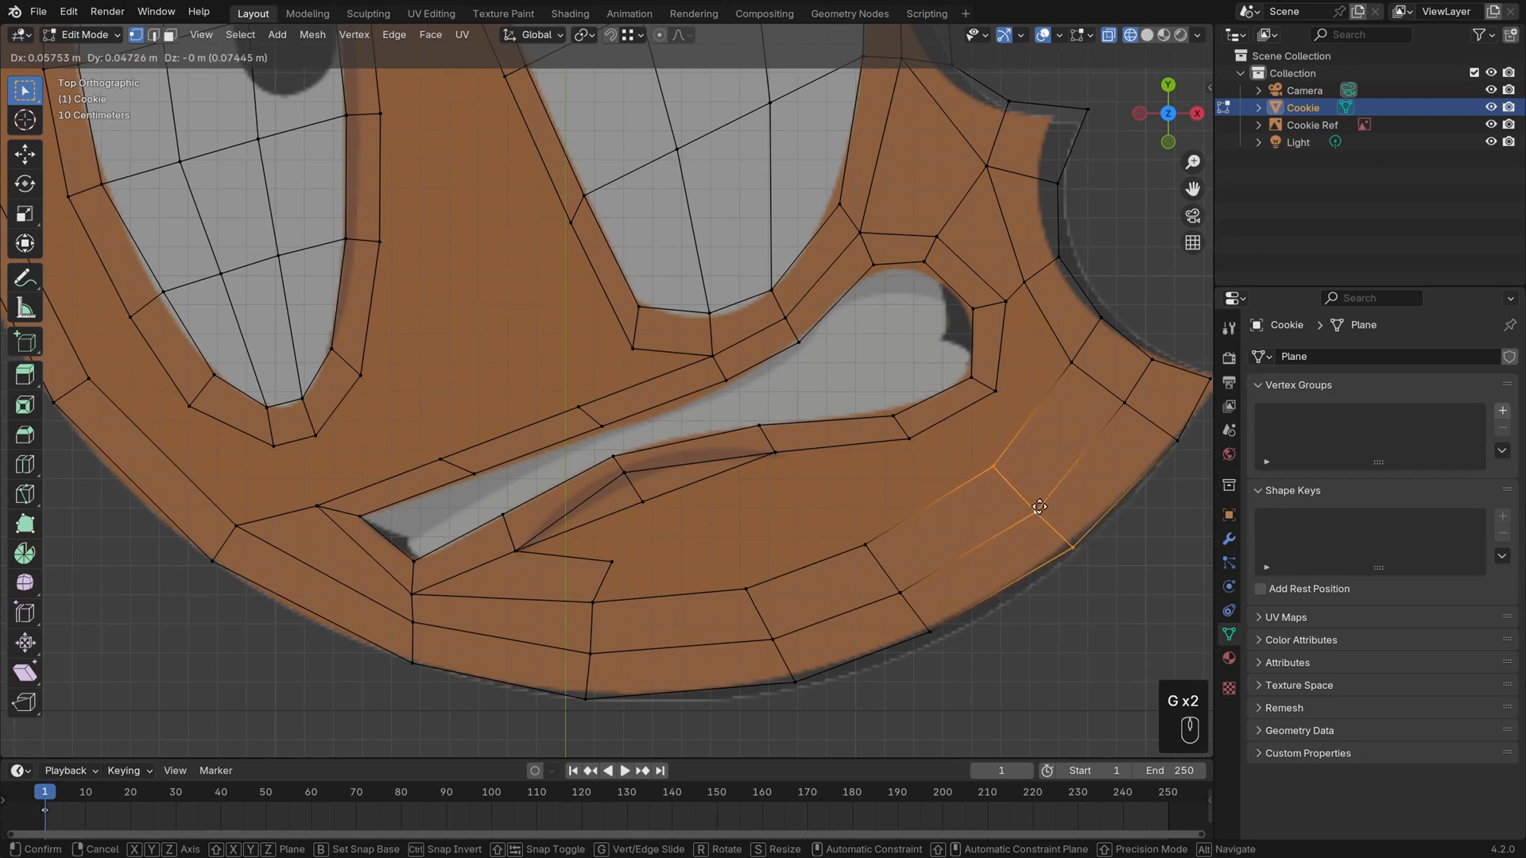
pyautogui.click(1037, 506)
pyautogui.hotkey('alt', 'a')
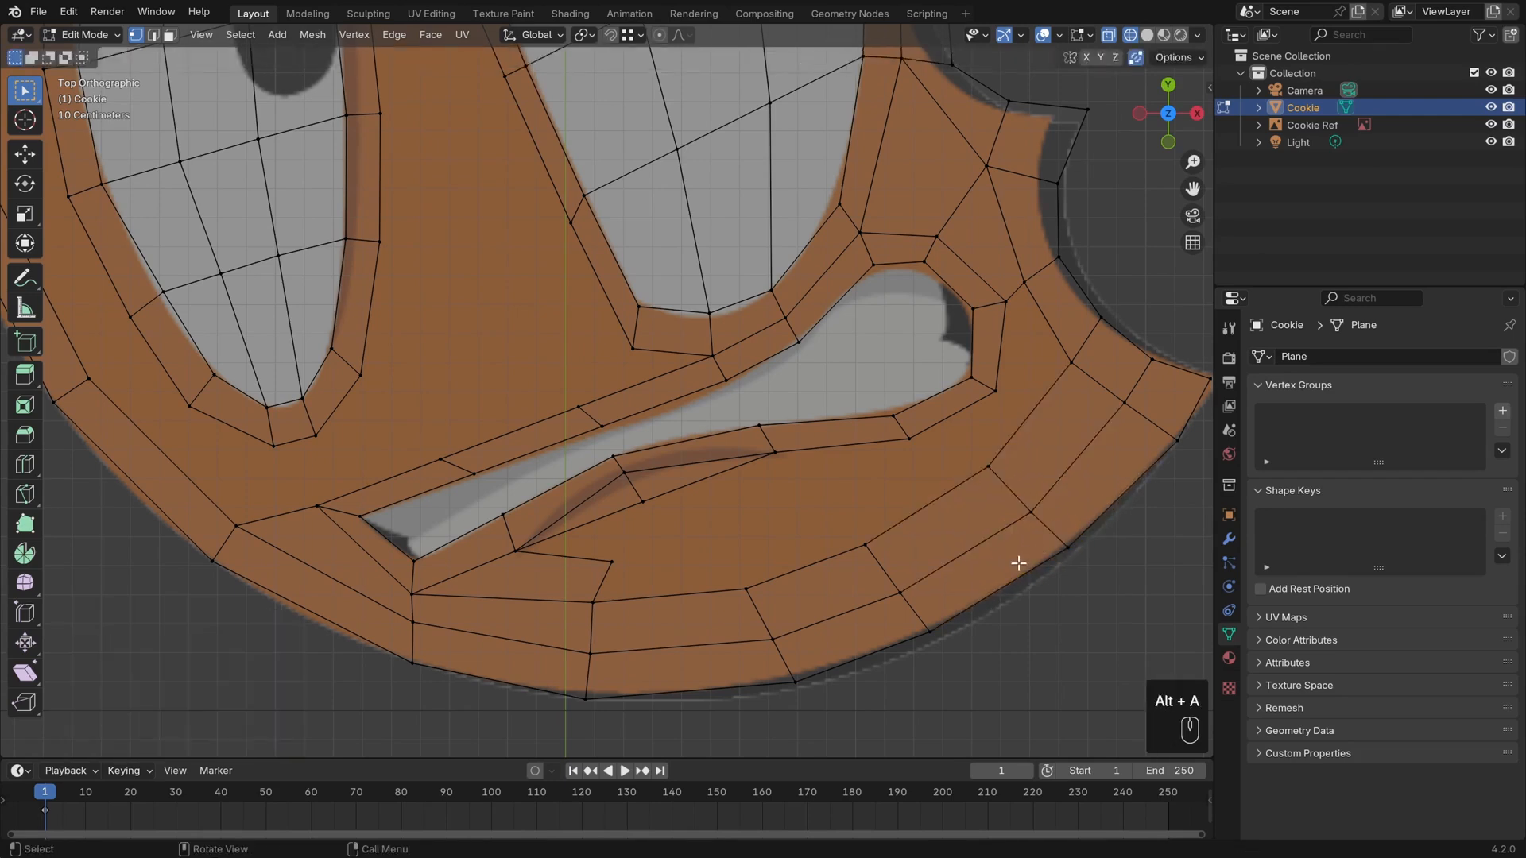
# Move the extruded vertex below the lip about -0.029 m in X
pyautogui.click(617, 561)
pyautogui.press('g')
pyautogui.click(605, 562)
pyautogui.hotkey('ctrl', 'r')
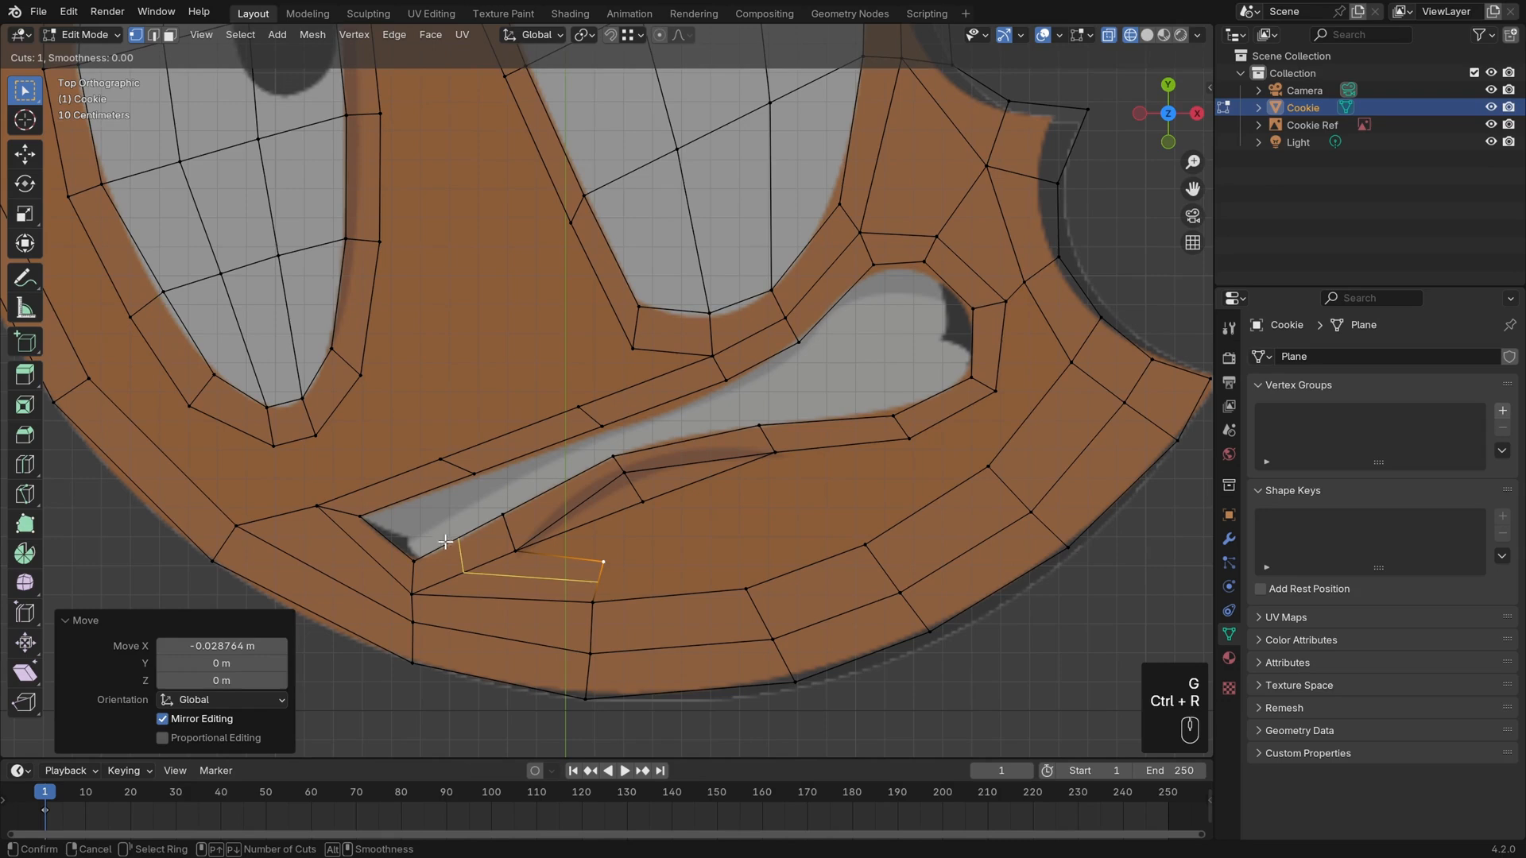
pyautogui.rightClick(475, 560)
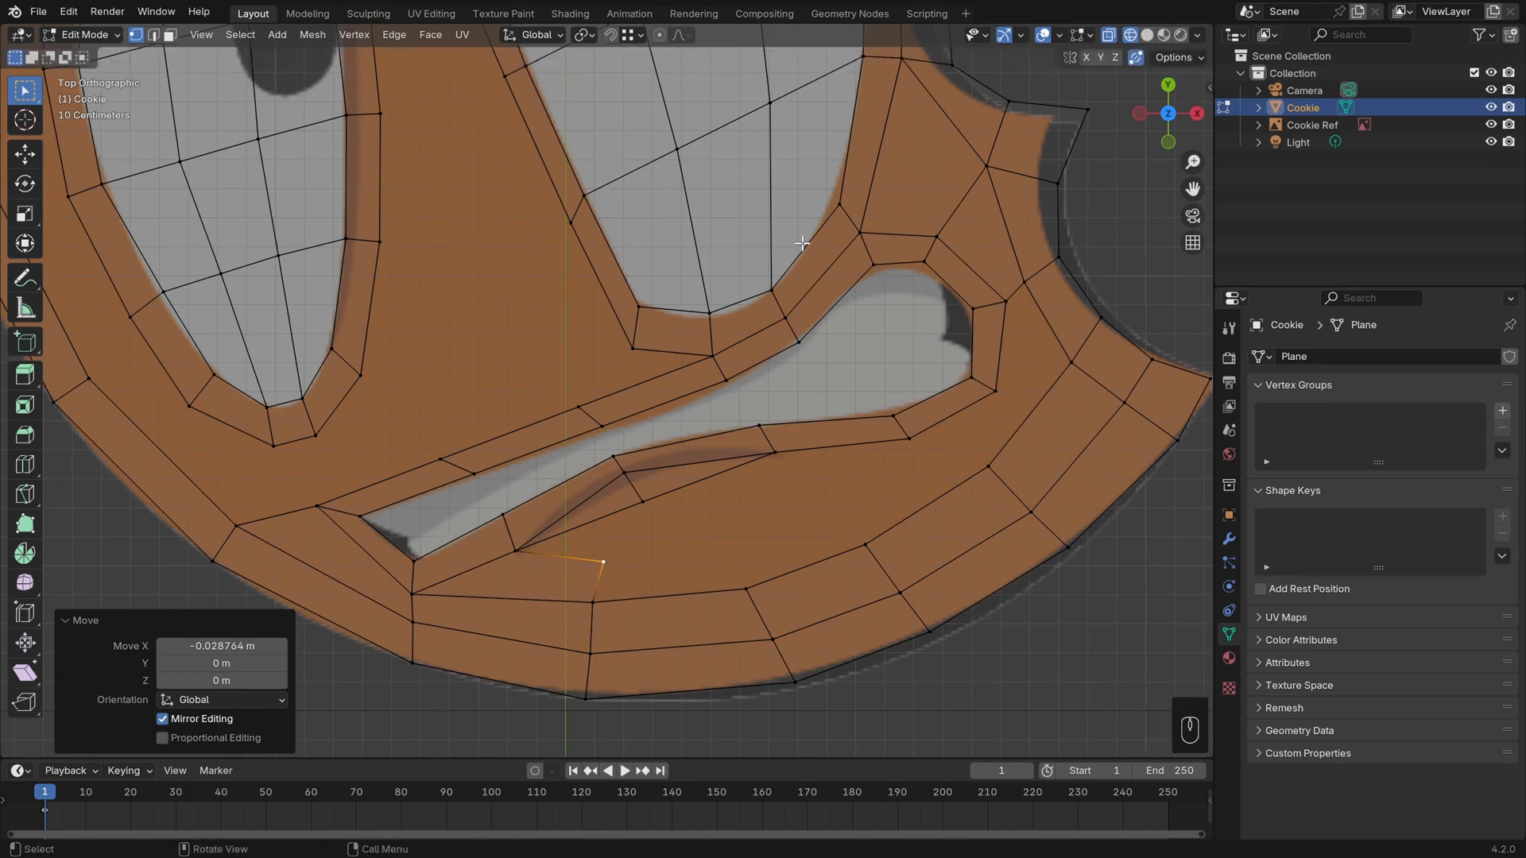
# Extrude the edge between the lip's extruded vertex and the strip to the right, rotating and moving it onto the strip's next inner vertex
pyautogui.keyDown('ctrl'); pyautogui.click(592, 601); pyautogui.keyUp('ctrl')
pyautogui.press('e')
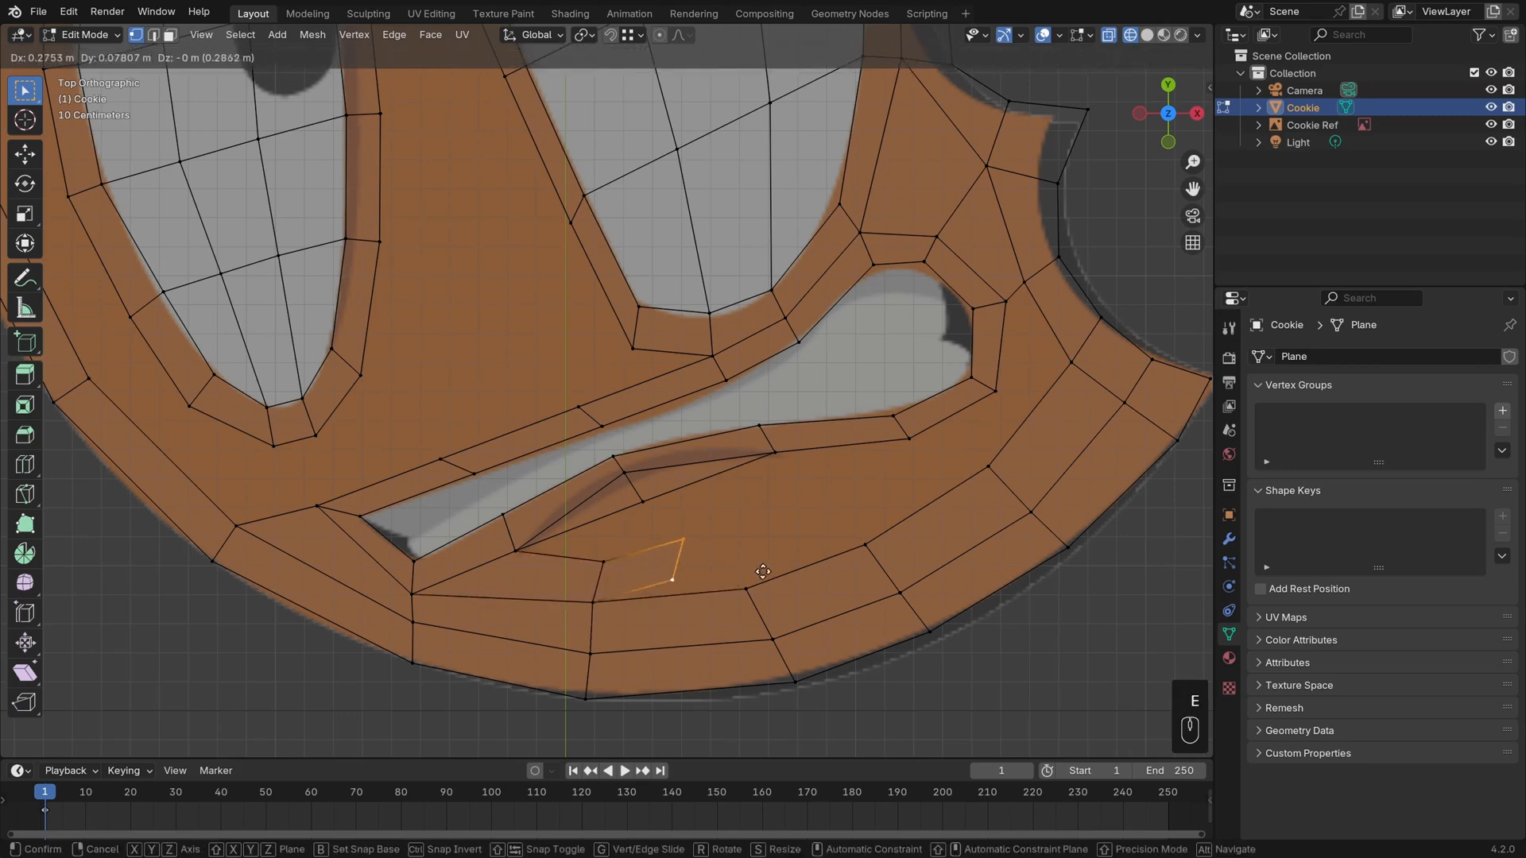
pyautogui.click(755, 584)
pyautogui.hotkey('ctrl', 'z')
pyautogui.press('e')
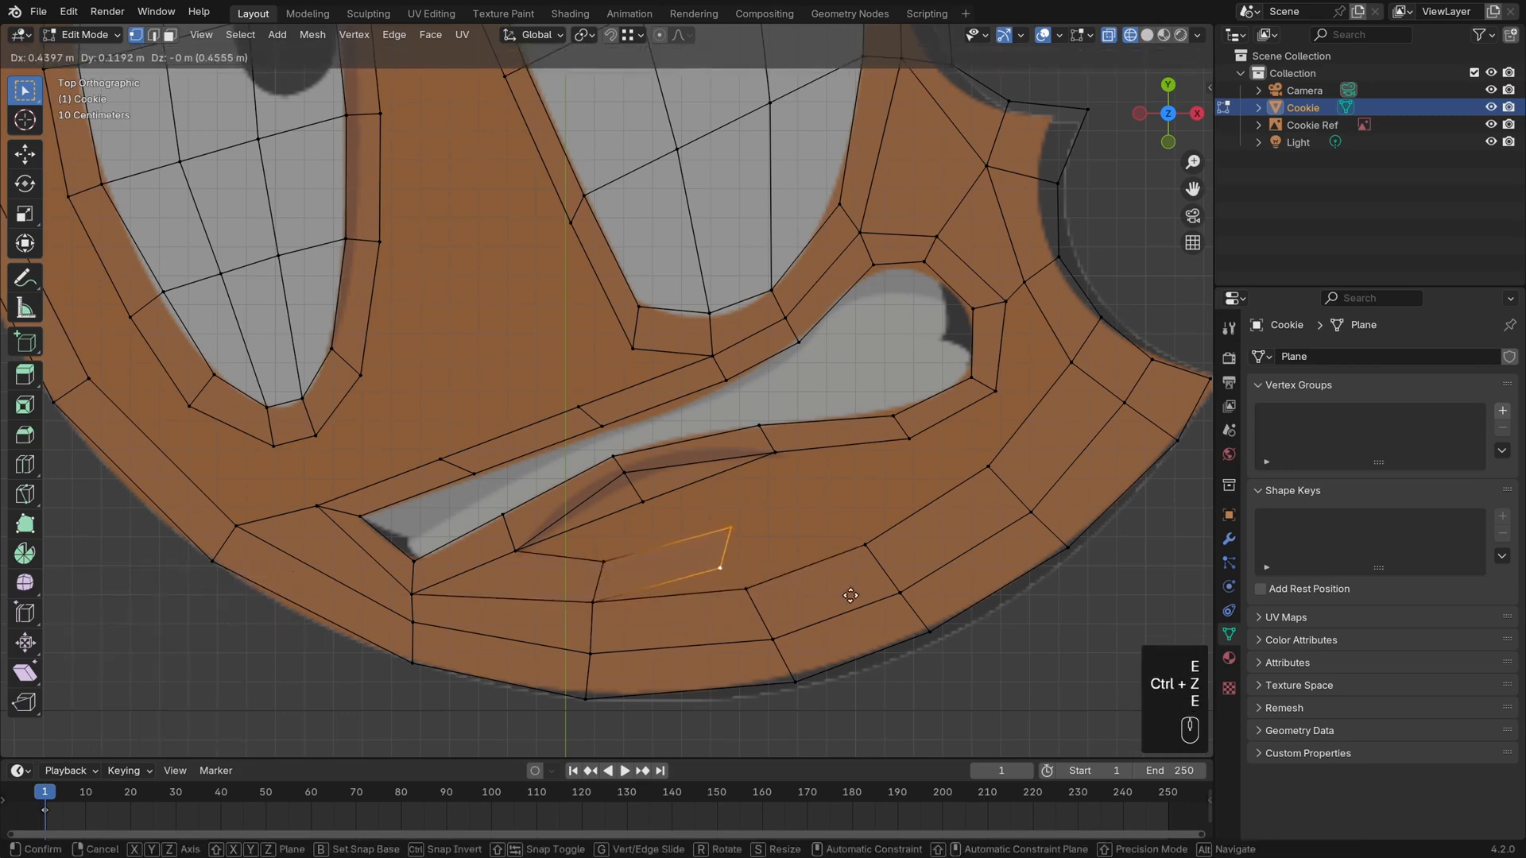
pyautogui.click(747, 612)
pyautogui.press('r')
pyautogui.click(756, 608)
pyautogui.press('g')
pyautogui.click(794, 585)
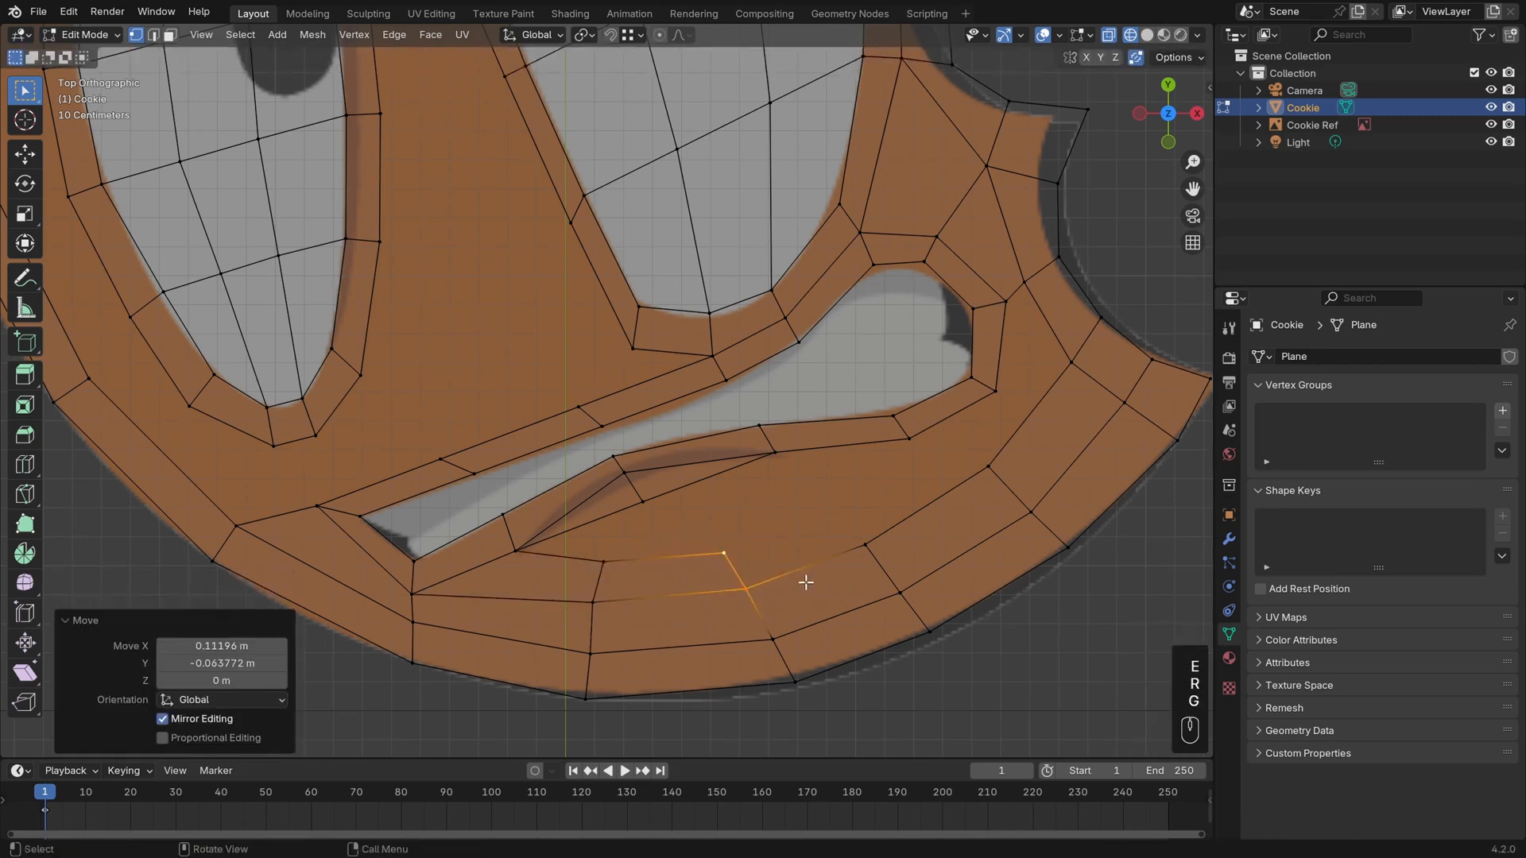
# Extrude the edge about 0.412 m in X and 0.153 m in Y onto the next strip vertex, then shift it 0.039 m in X and 0.012 m in Y
pyautogui.press('e')
pyautogui.click(936, 554)
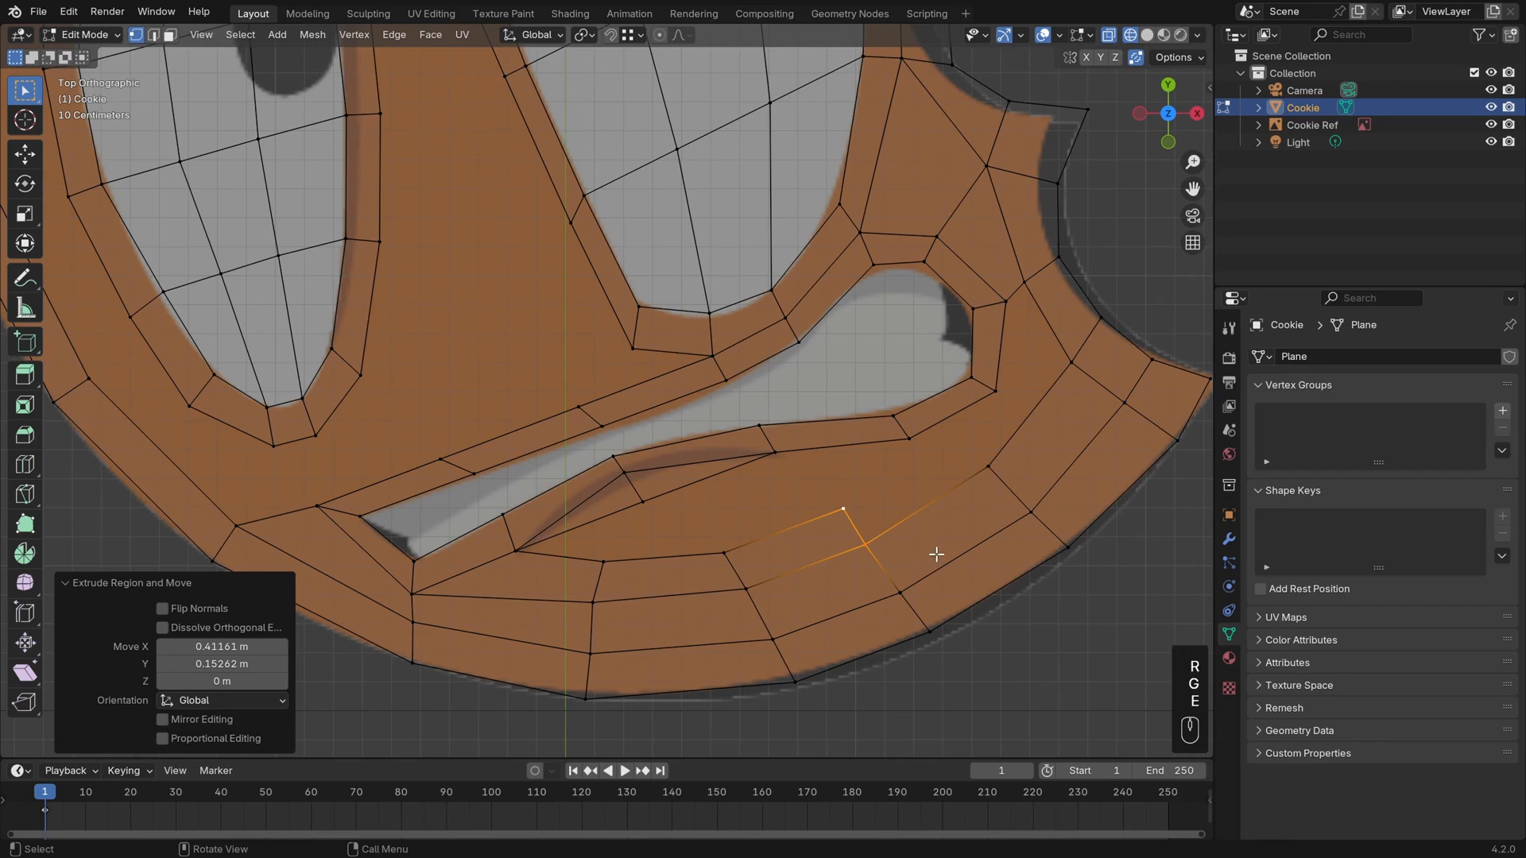
pyautogui.press('g')
pyautogui.click(885, 538)
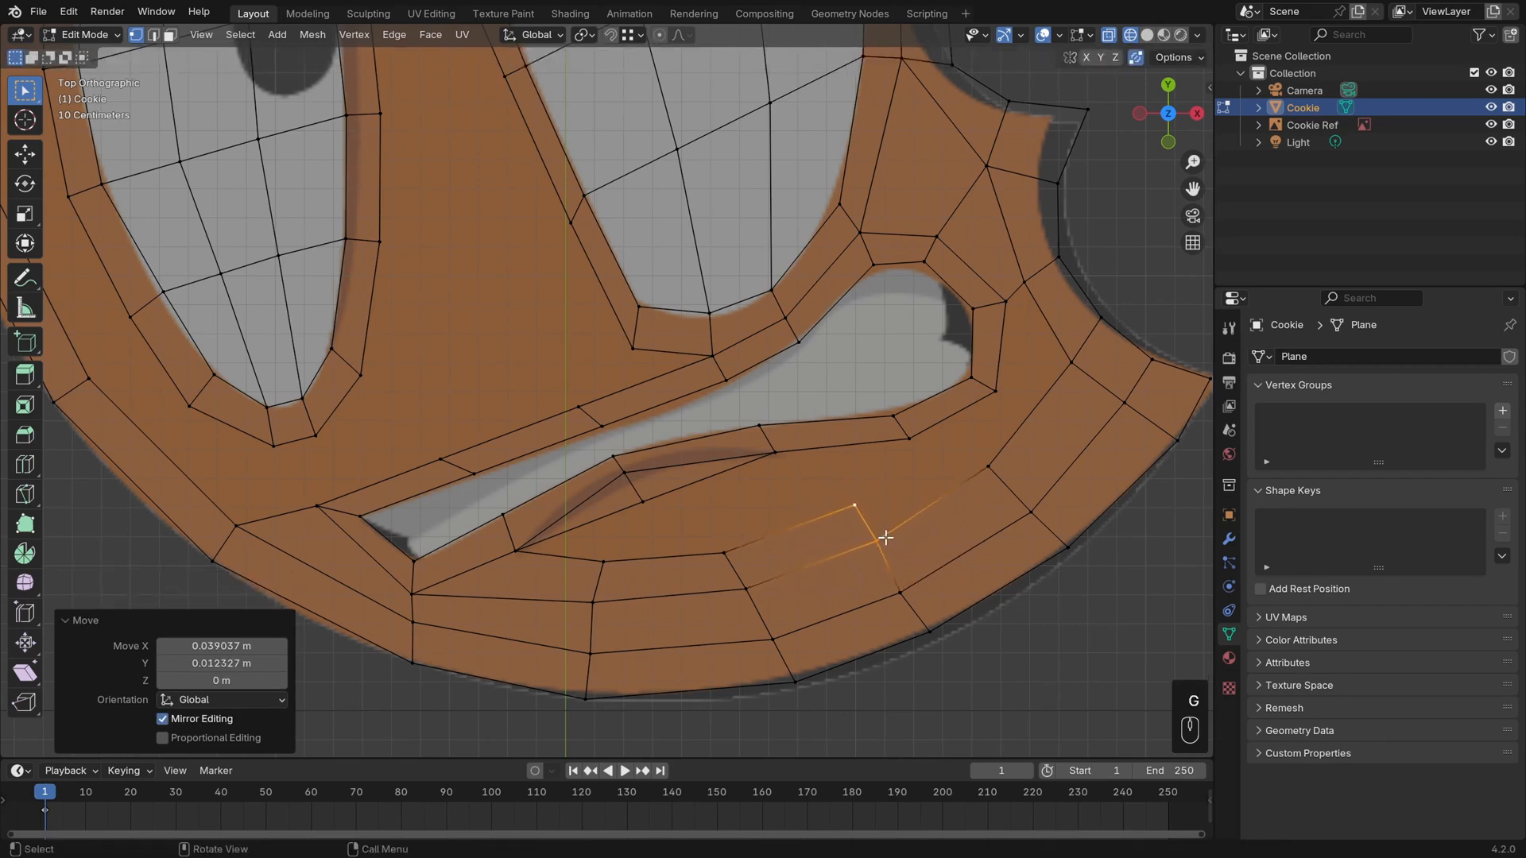
# Extrude the edge again onto the strip's next inner vertex, then move its upper vertex about -0.175 m in X and -0.134 m in Y
pyautogui.press('e')
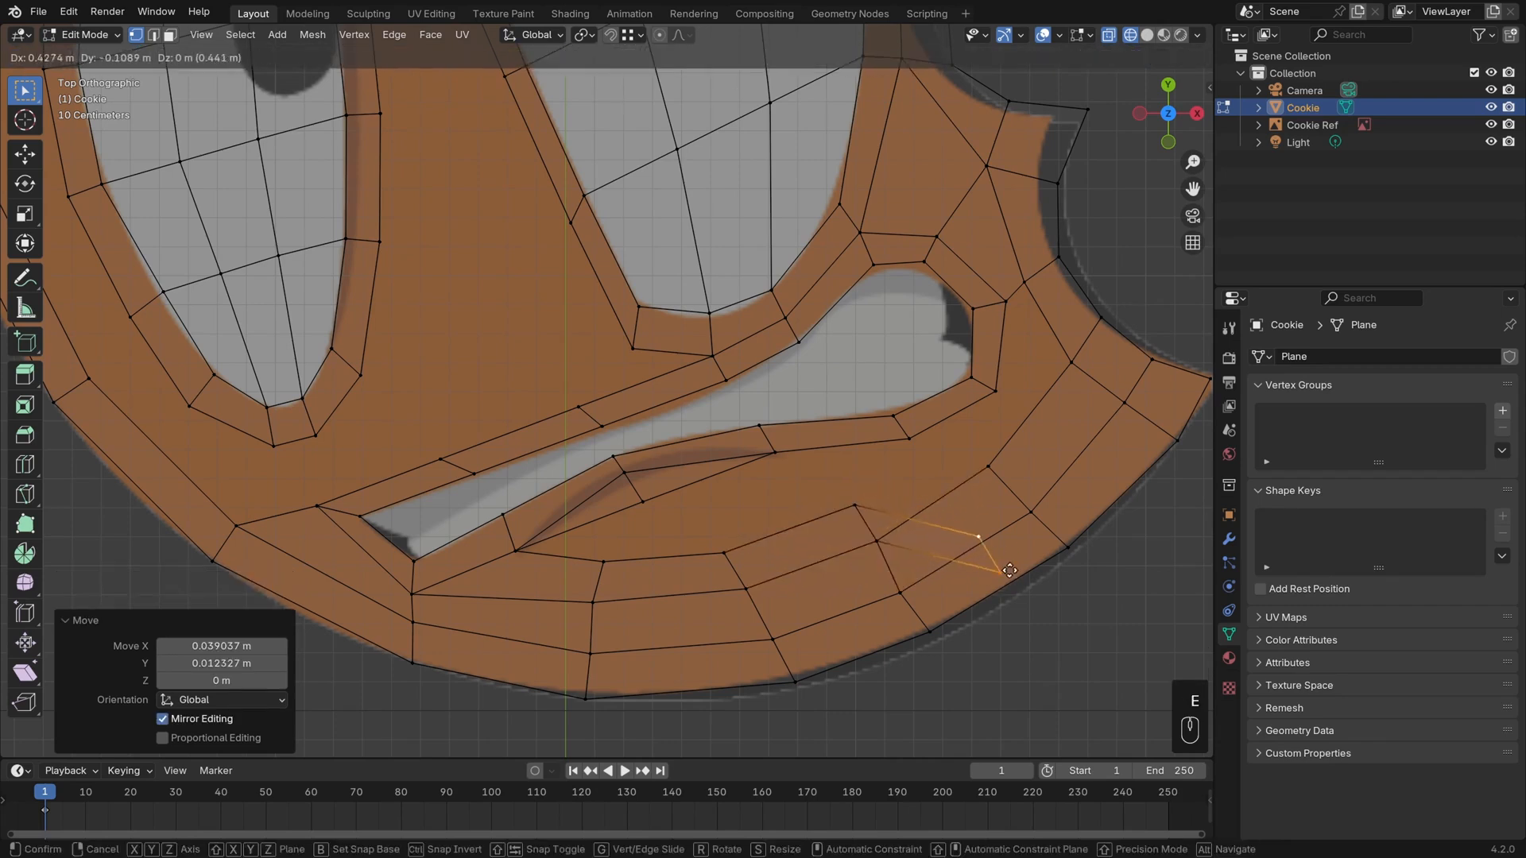
pyautogui.click(1006, 572)
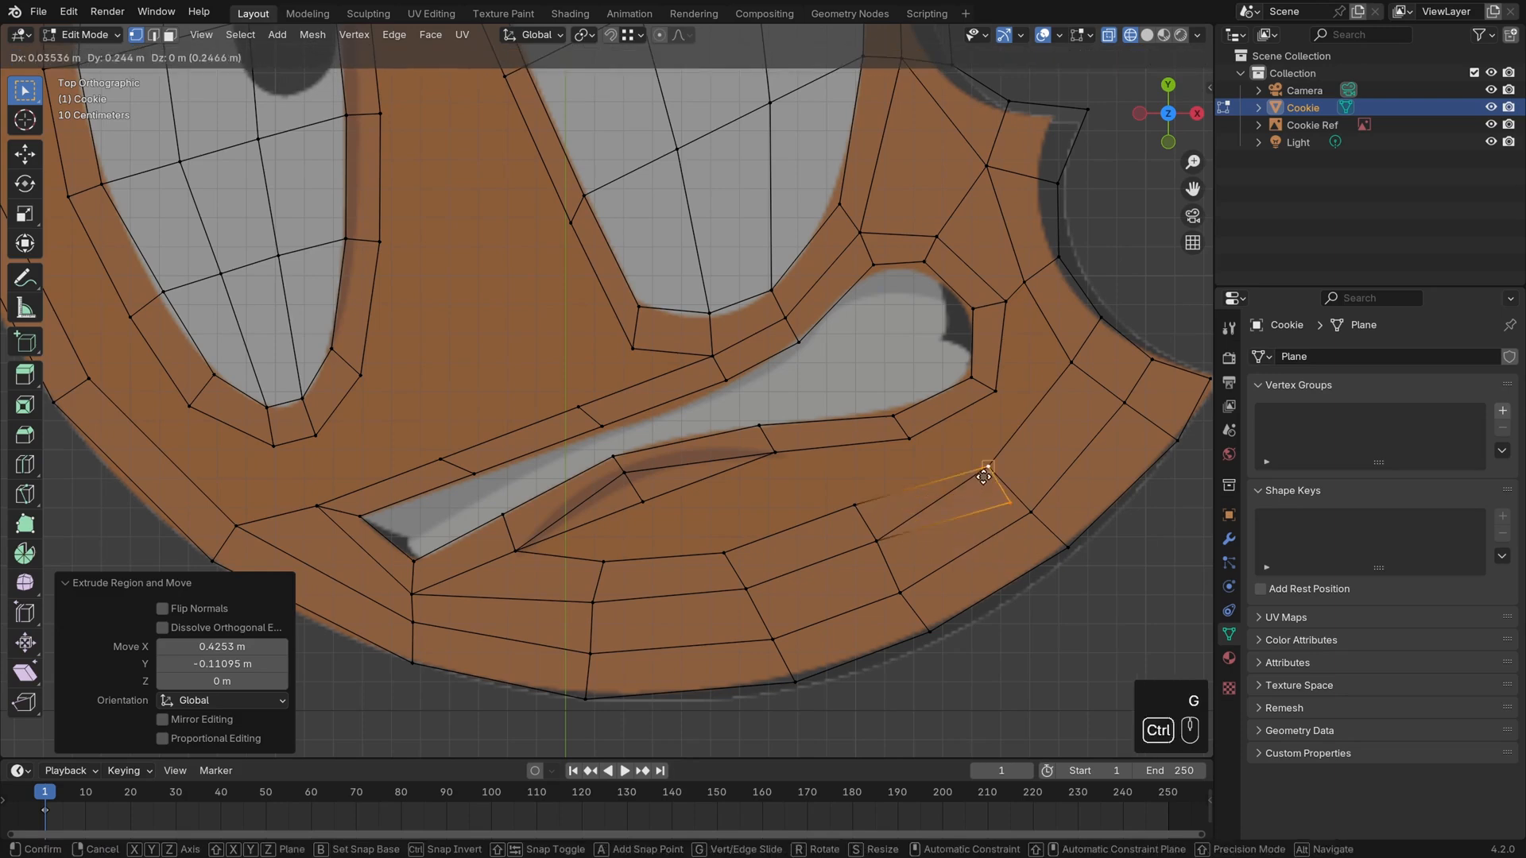
pyautogui.hotkey('ctrl', 'z')
pyautogui.hotkey('ctrl', 'z')
pyautogui.press('g')
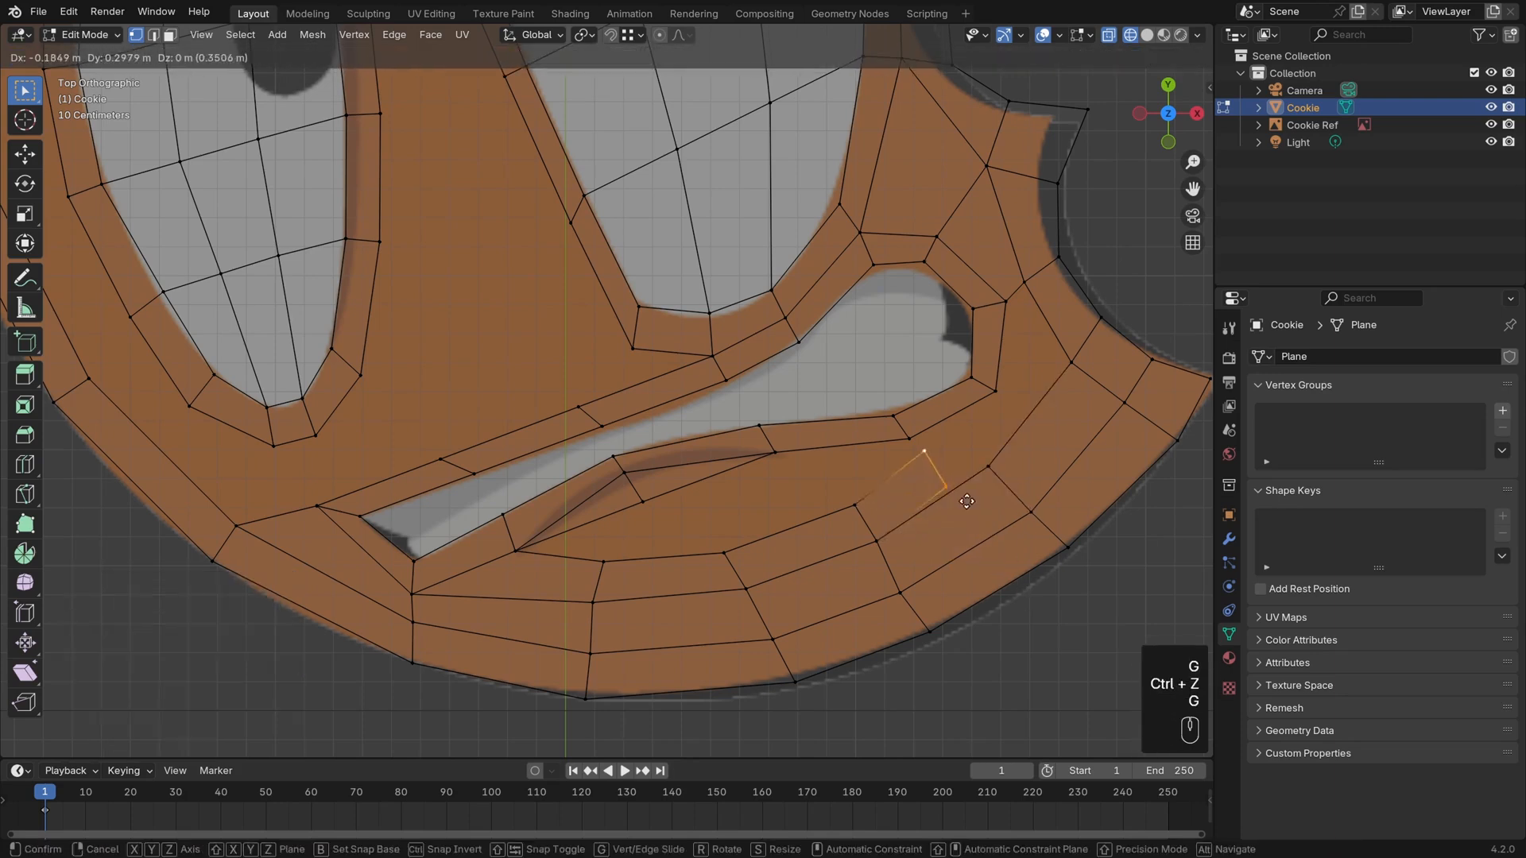
pyautogui.click(906, 453)
pyautogui.press('g')
pyautogui.keyDown('ctrl'); pyautogui.click(999, 472); pyautogui.keyUp('ctrl')
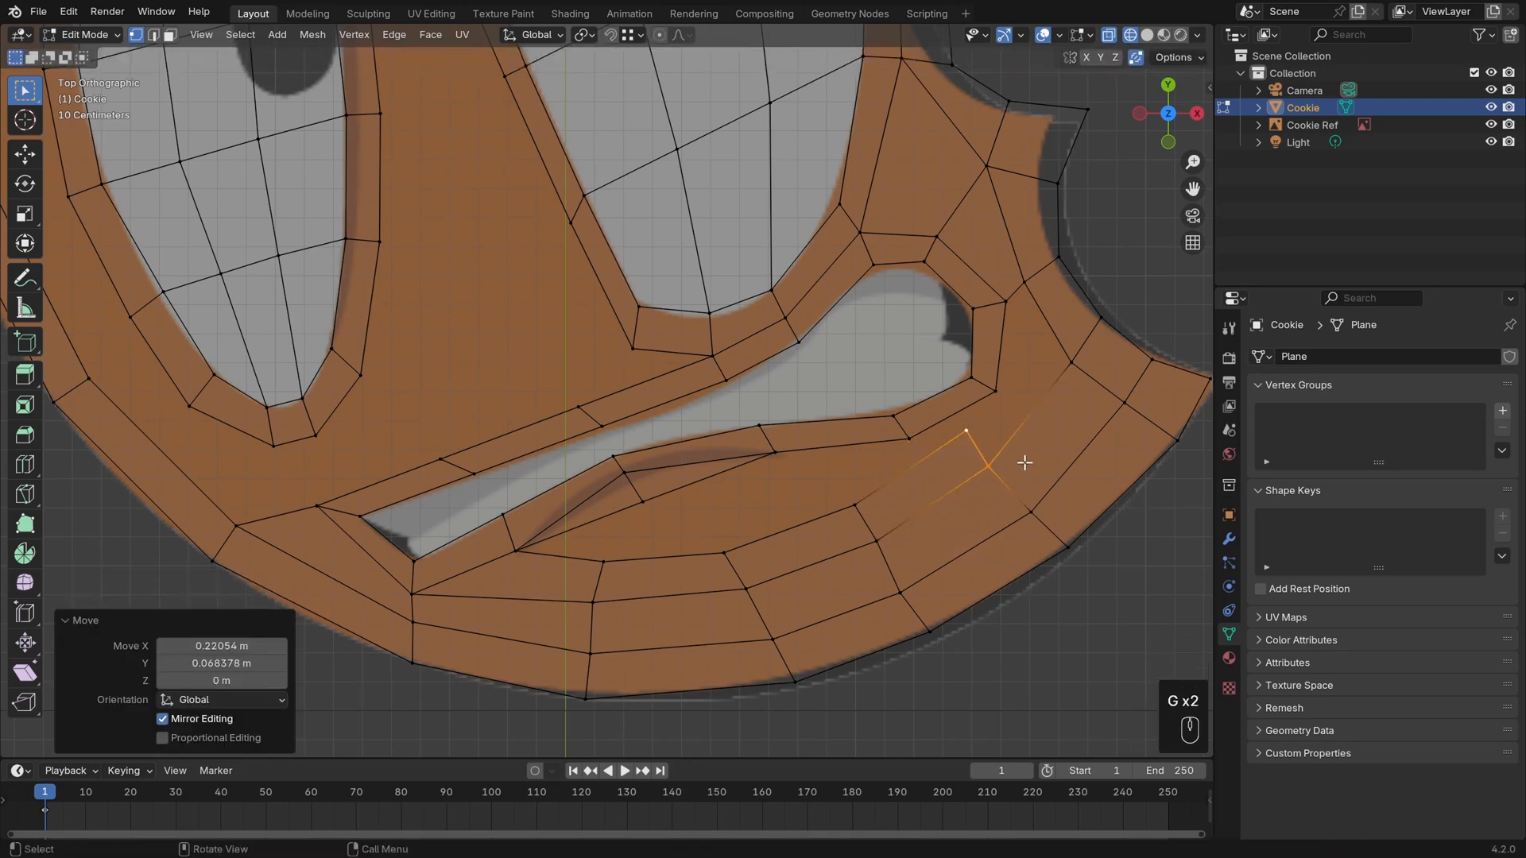
pyautogui.press('g')
pyautogui.click(912, 467)
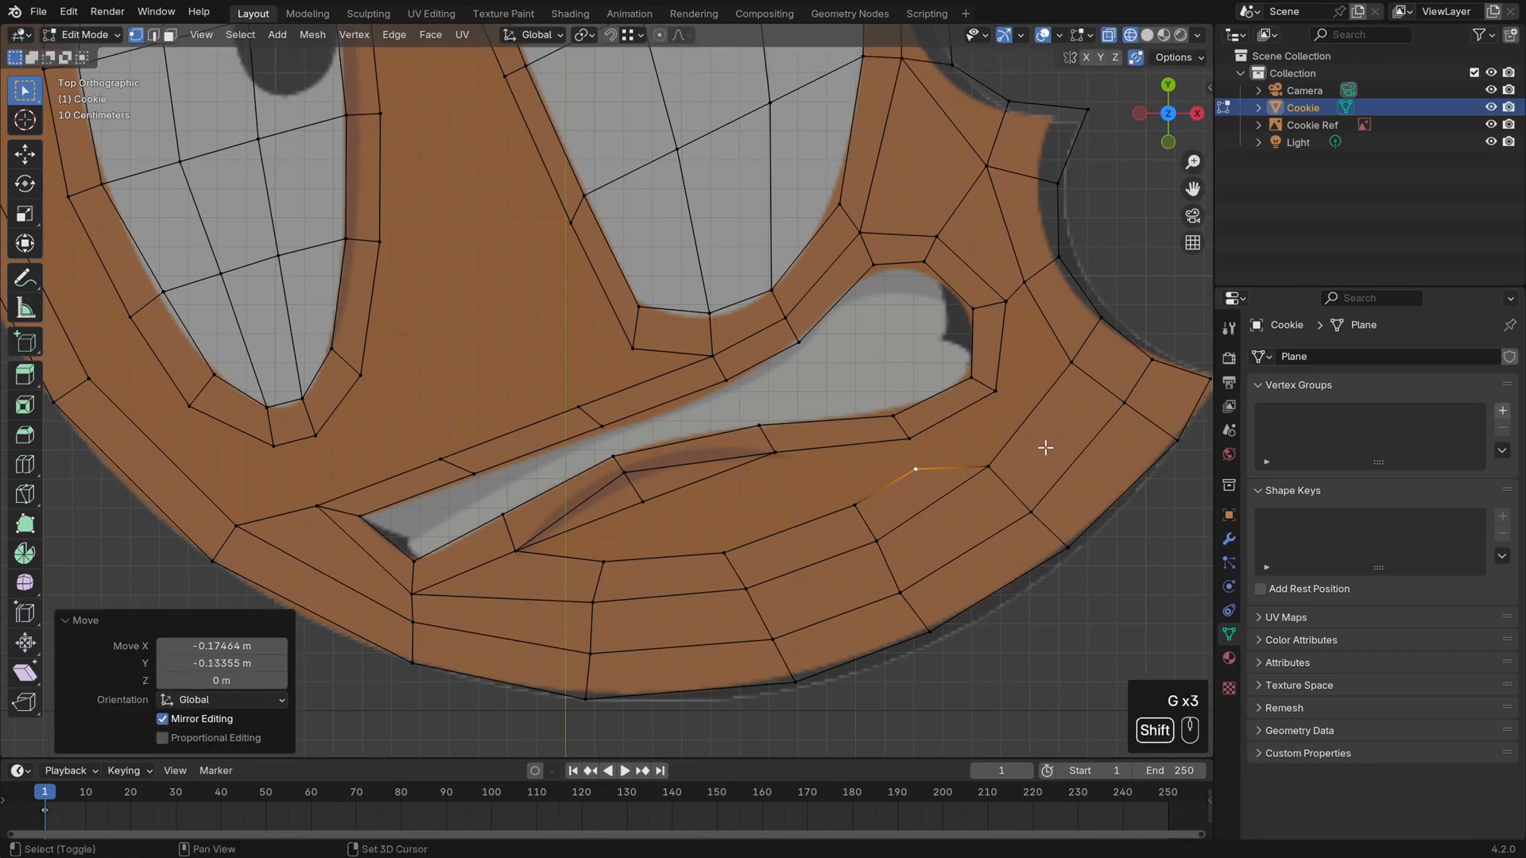
# Fill a face between the new extrusion's end edge and the lip loop's edge at the mouth's lower right corner, then clear the selection
pyautogui.keyDown('shift'); pyautogui.moveTo(987, 465); pyautogui.dragTo(922, 499, button='middle'); pyautogui.keyUp('shift')
pyautogui.keyDown('shift'); pyautogui.click(922, 500); pyautogui.keyUp('shift')
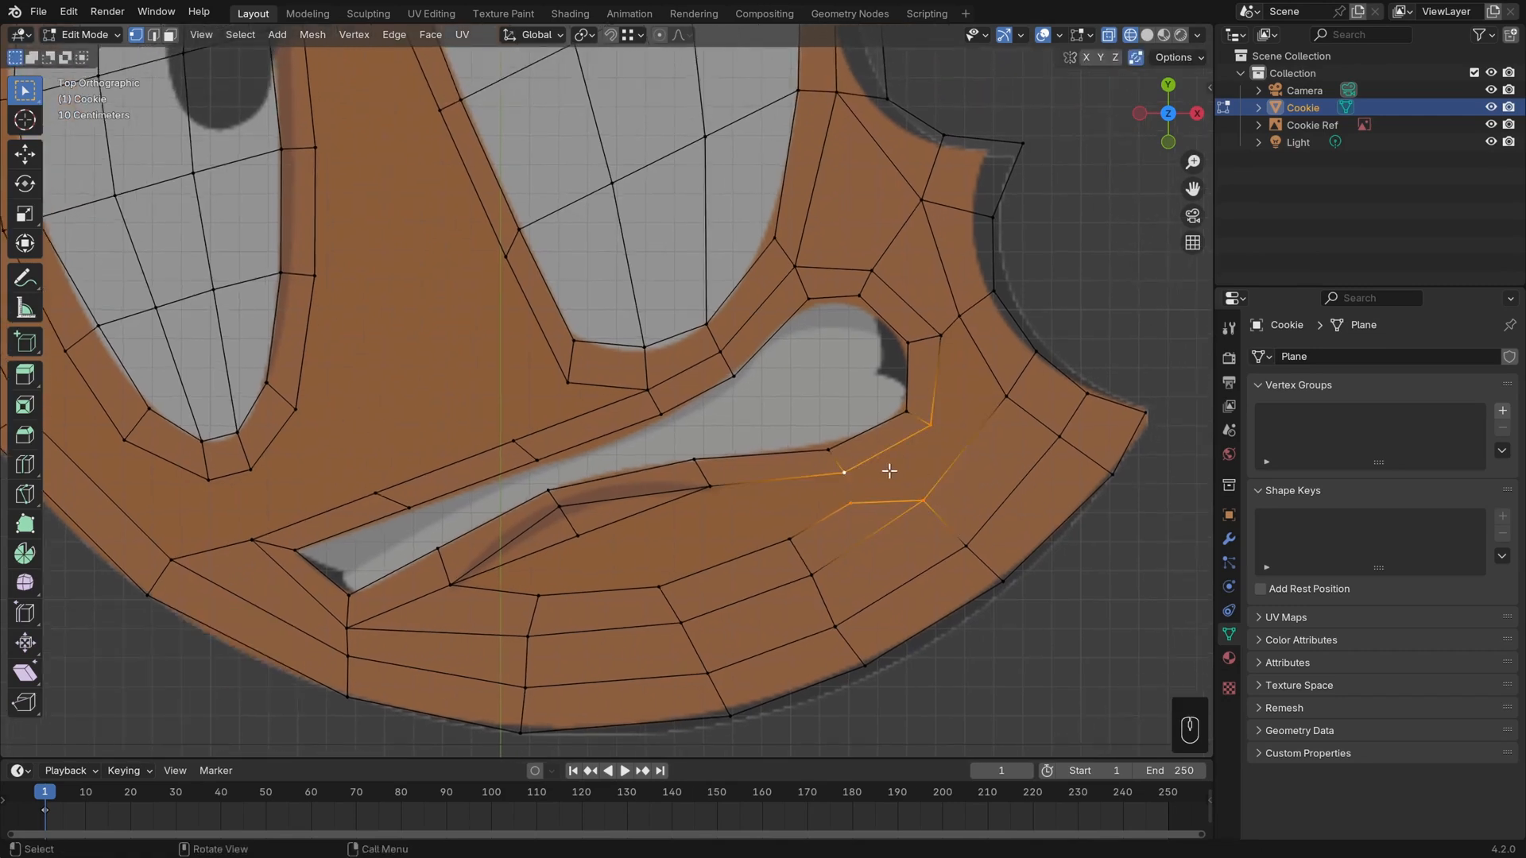
pyautogui.press('f')
pyautogui.hotkey('alt', 'a')
# Raise the filled face's lower left vertex about 0.012 m and shift the next vertex to its left 0.014 m in X and 0.008 m in Y
pyautogui.click(850, 502)
pyautogui.press('g')
pyautogui.click(851, 501)
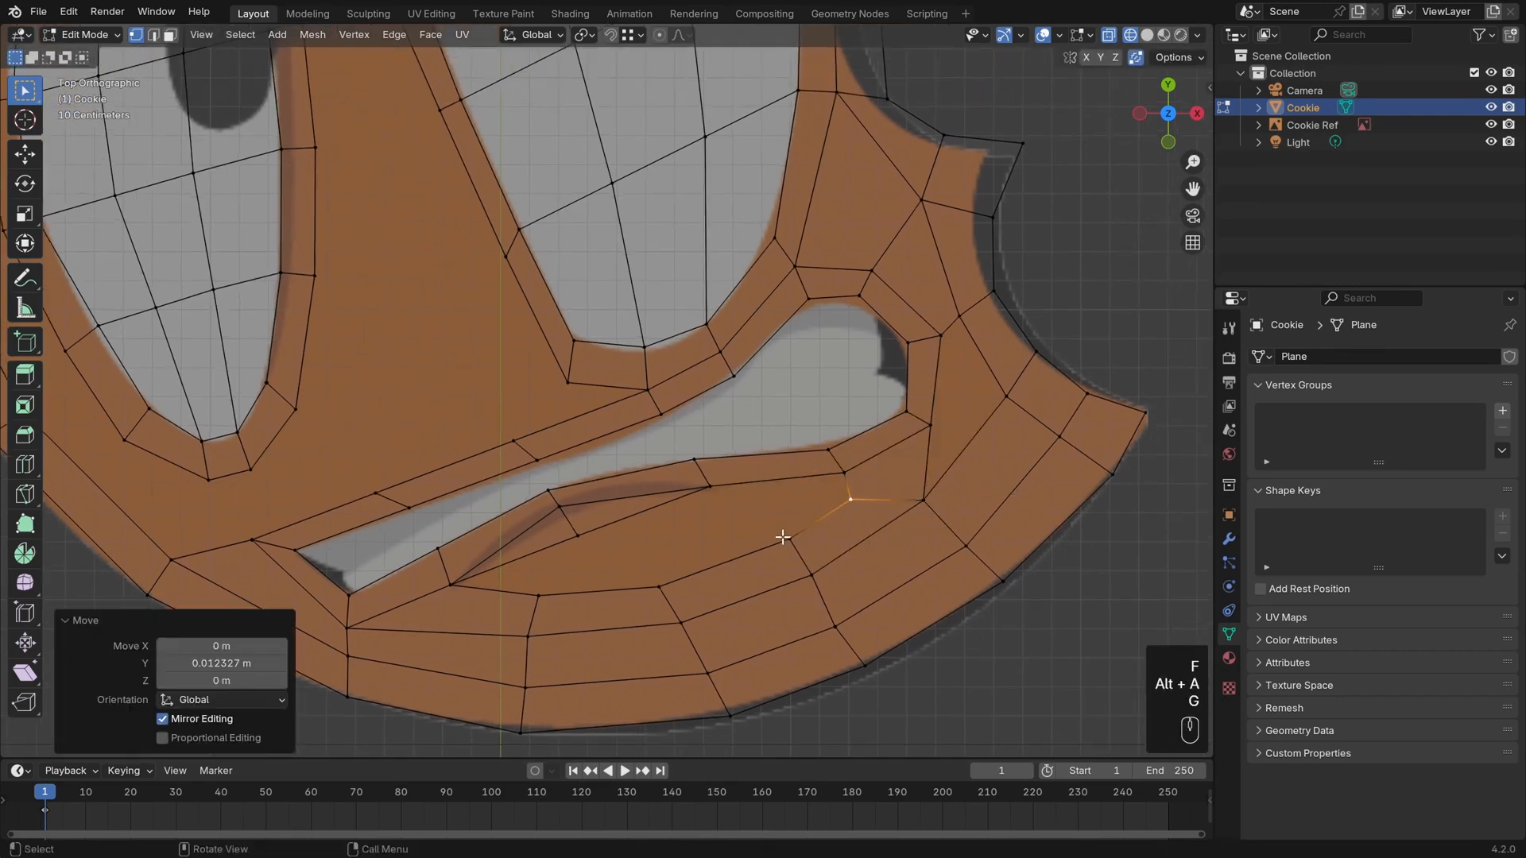
pyautogui.click(785, 538)
pyautogui.press('g')
pyautogui.click(791, 535)
pyautogui.hotkey('ctrl', 'r')
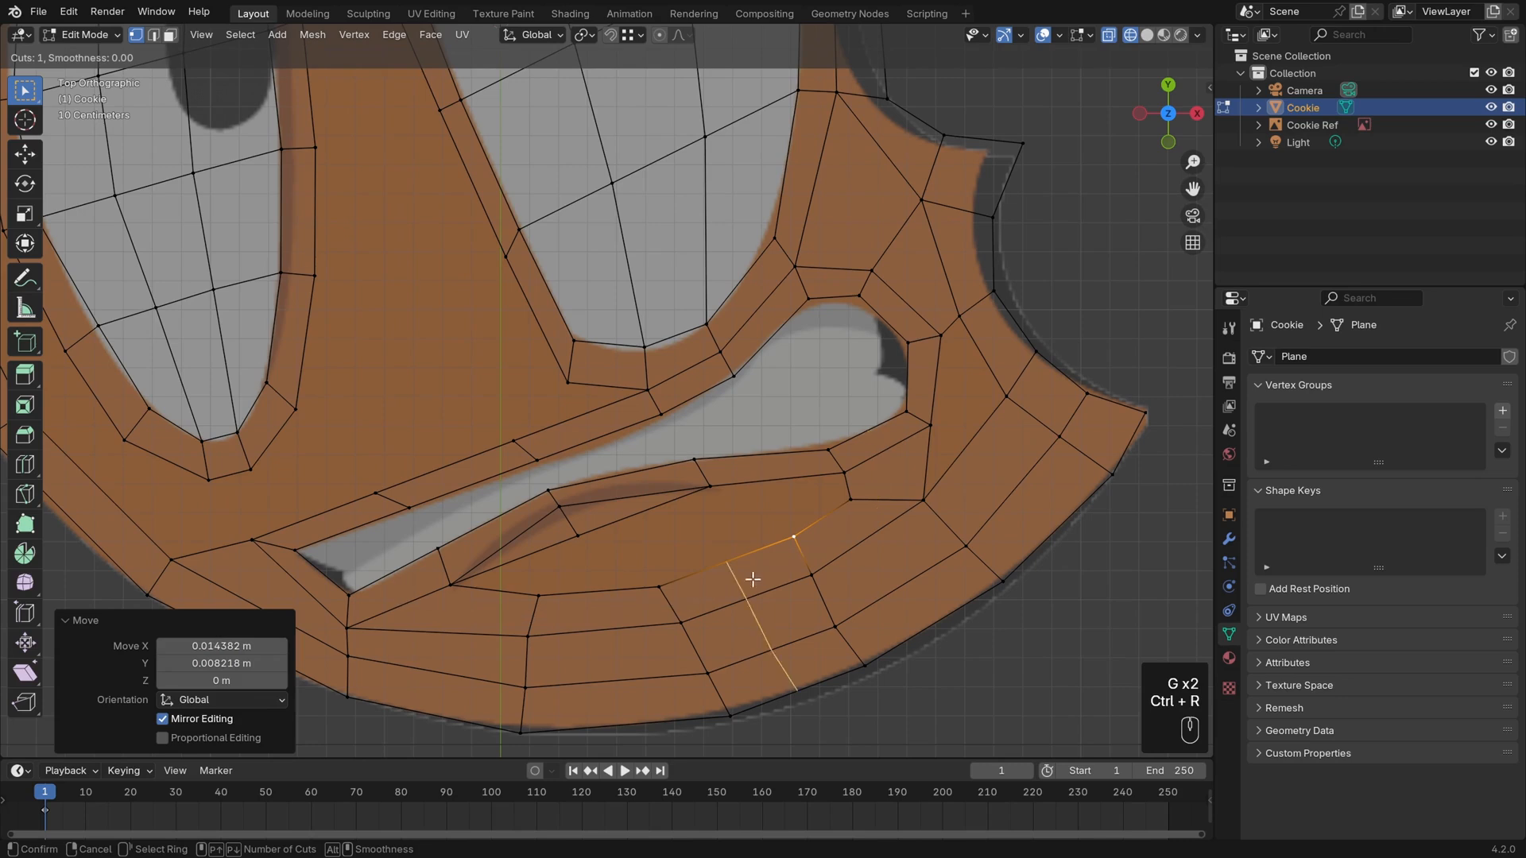
pyautogui.press('Escape')
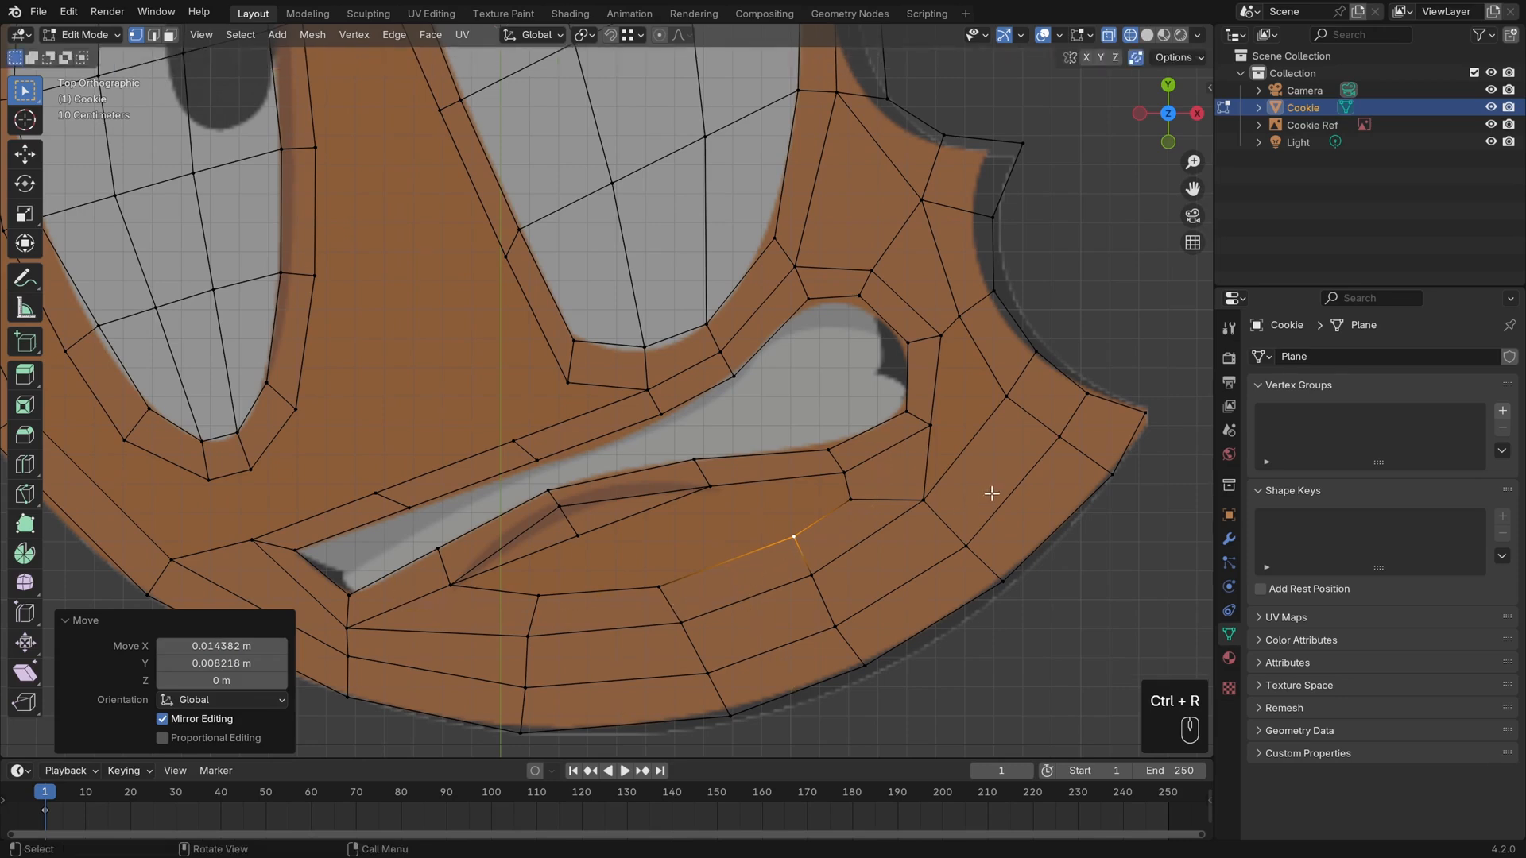
# Clear the selection and switch the viewport to solid shading to show the remaining gaps around the mouth's right end
pyautogui.keyDown('shift'); pyautogui.moveTo(988, 494); pyautogui.dragTo(847, 413, button='middle'); pyautogui.keyUp('shift')
pyautogui.click(865, 404)
pyautogui.scroll(1, 810, 451)
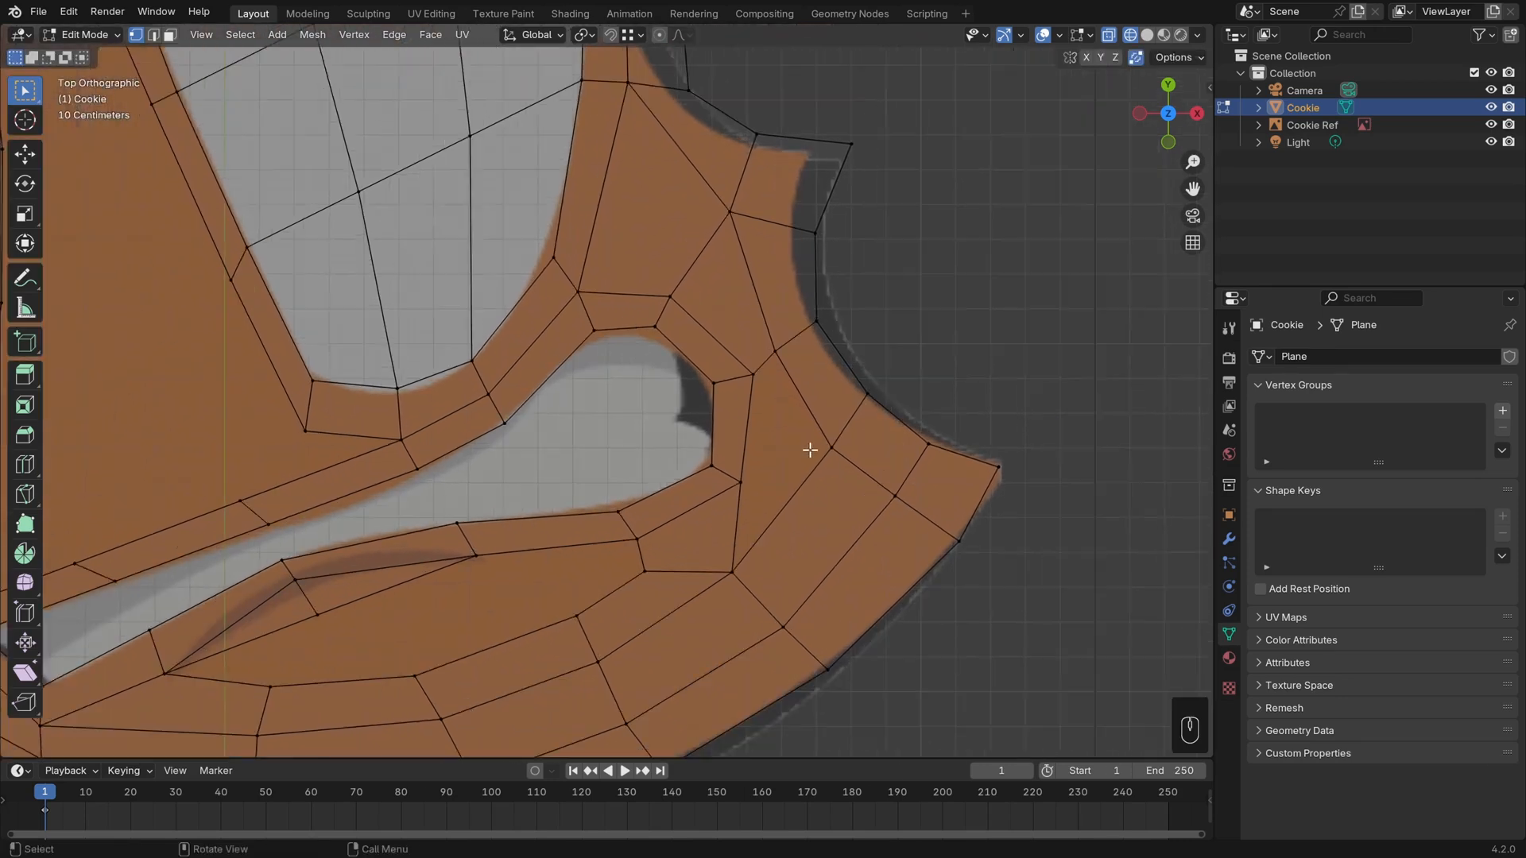
pyautogui.press('z')
pyautogui.click(879, 475)
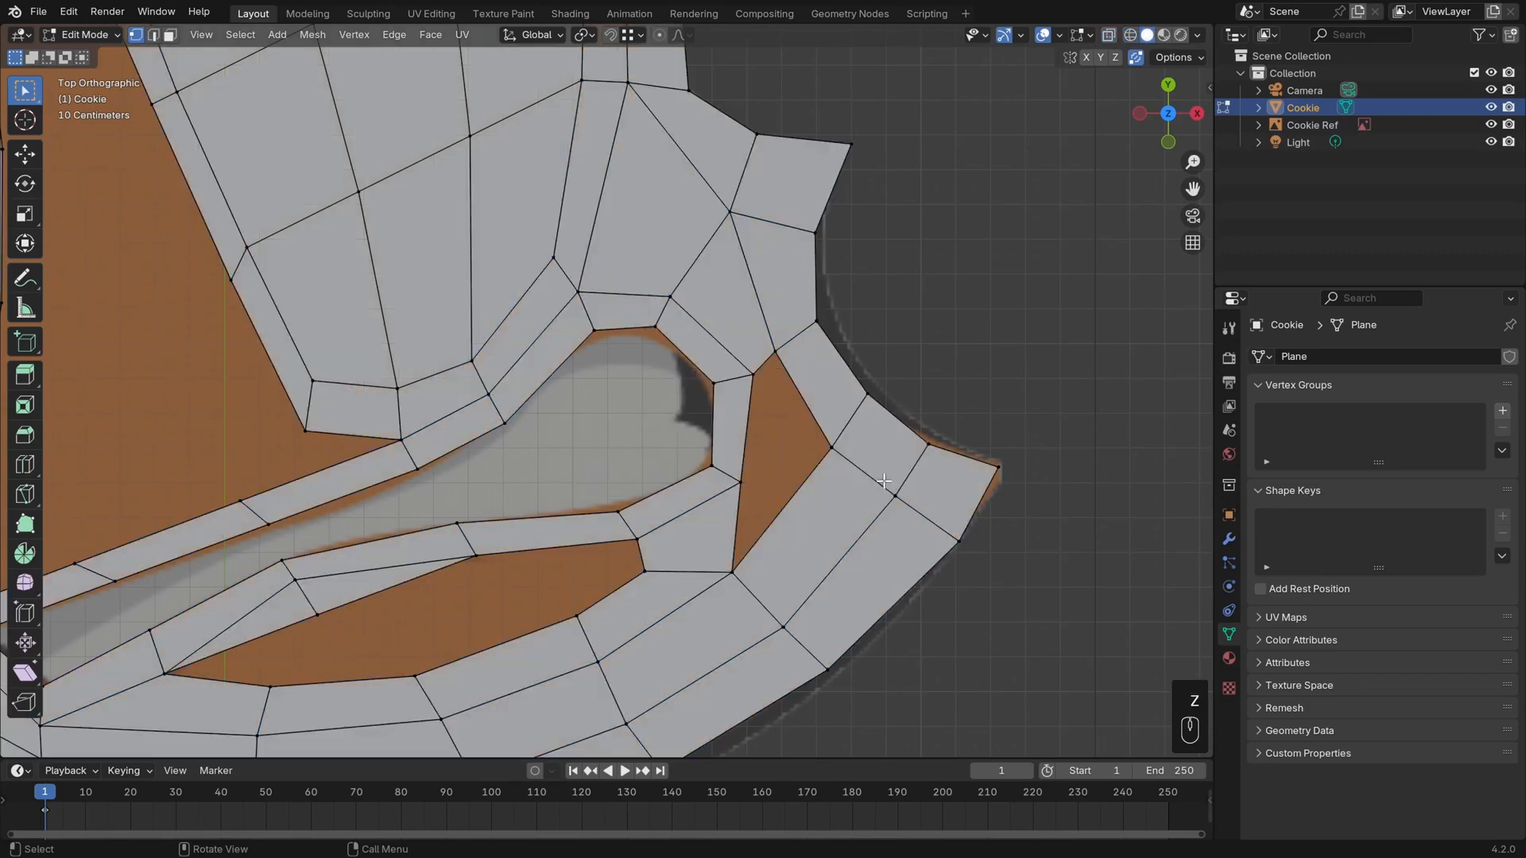
# Fill a quad in the upper part of the gap between the mouth's right side and the strip, then clear the selection
pyautogui.keyDown('shift'); pyautogui.moveTo(1010, 505); pyautogui.dragTo(910, 500, button='middle'); pyautogui.keyUp('shift')
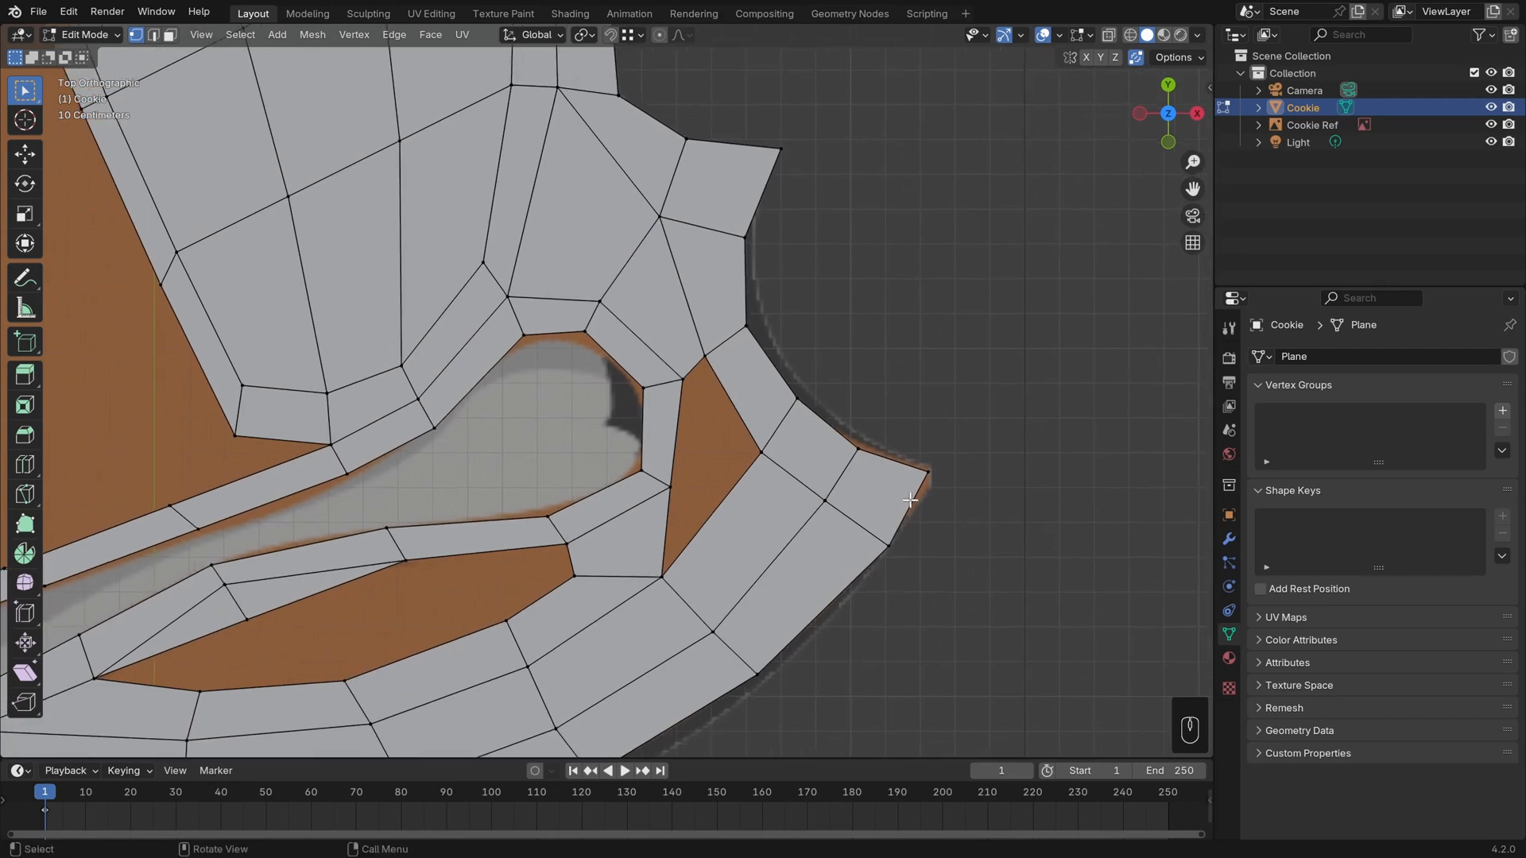
pyautogui.keyDown('shift'); pyautogui.click(710, 379); pyautogui.keyUp('shift')
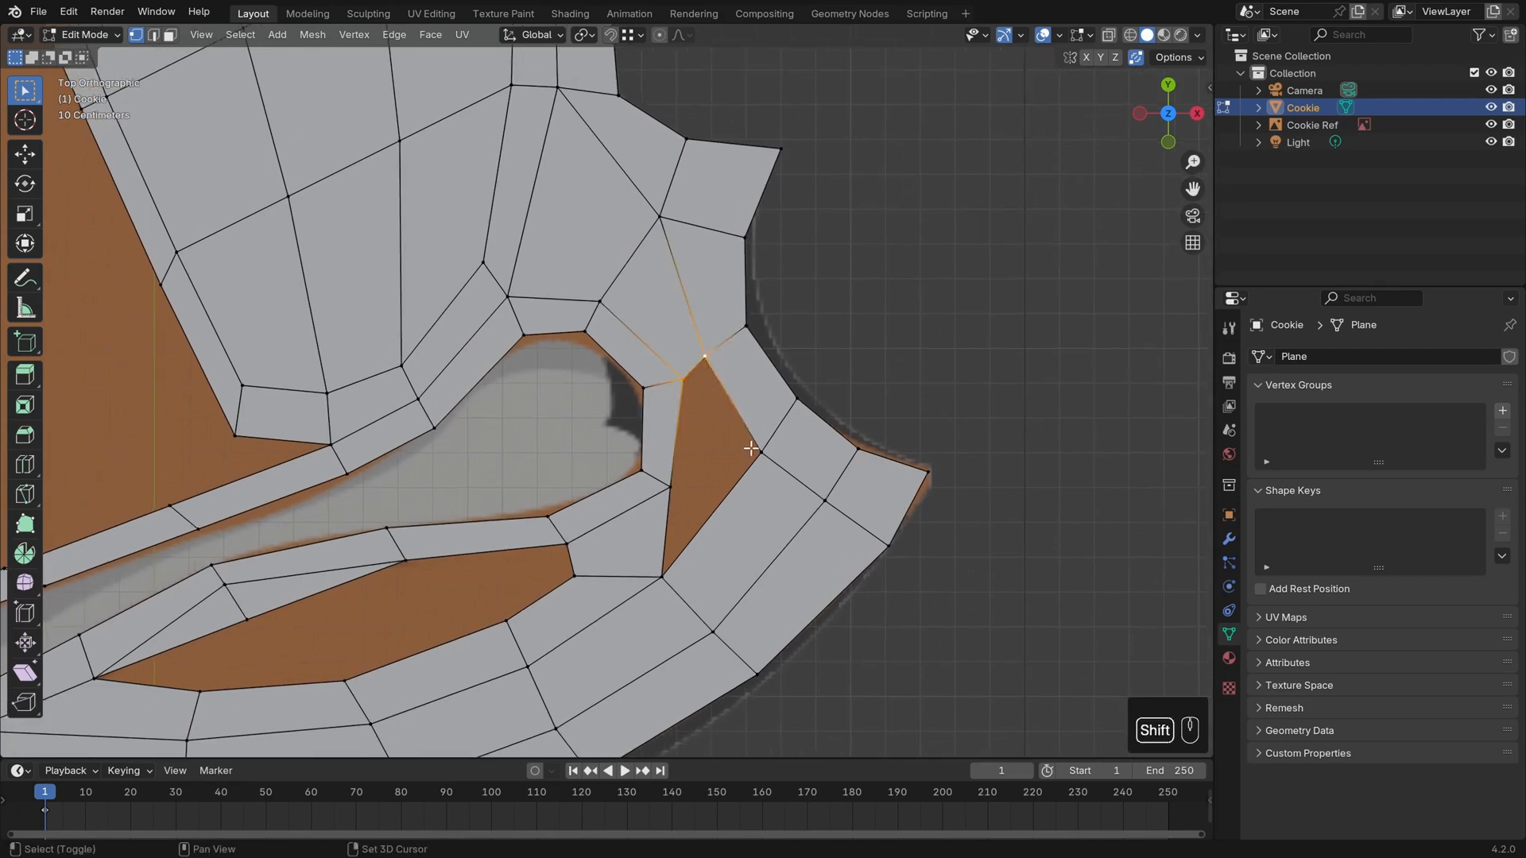
pyautogui.press('f')
pyautogui.hotkey('alt', 'a')
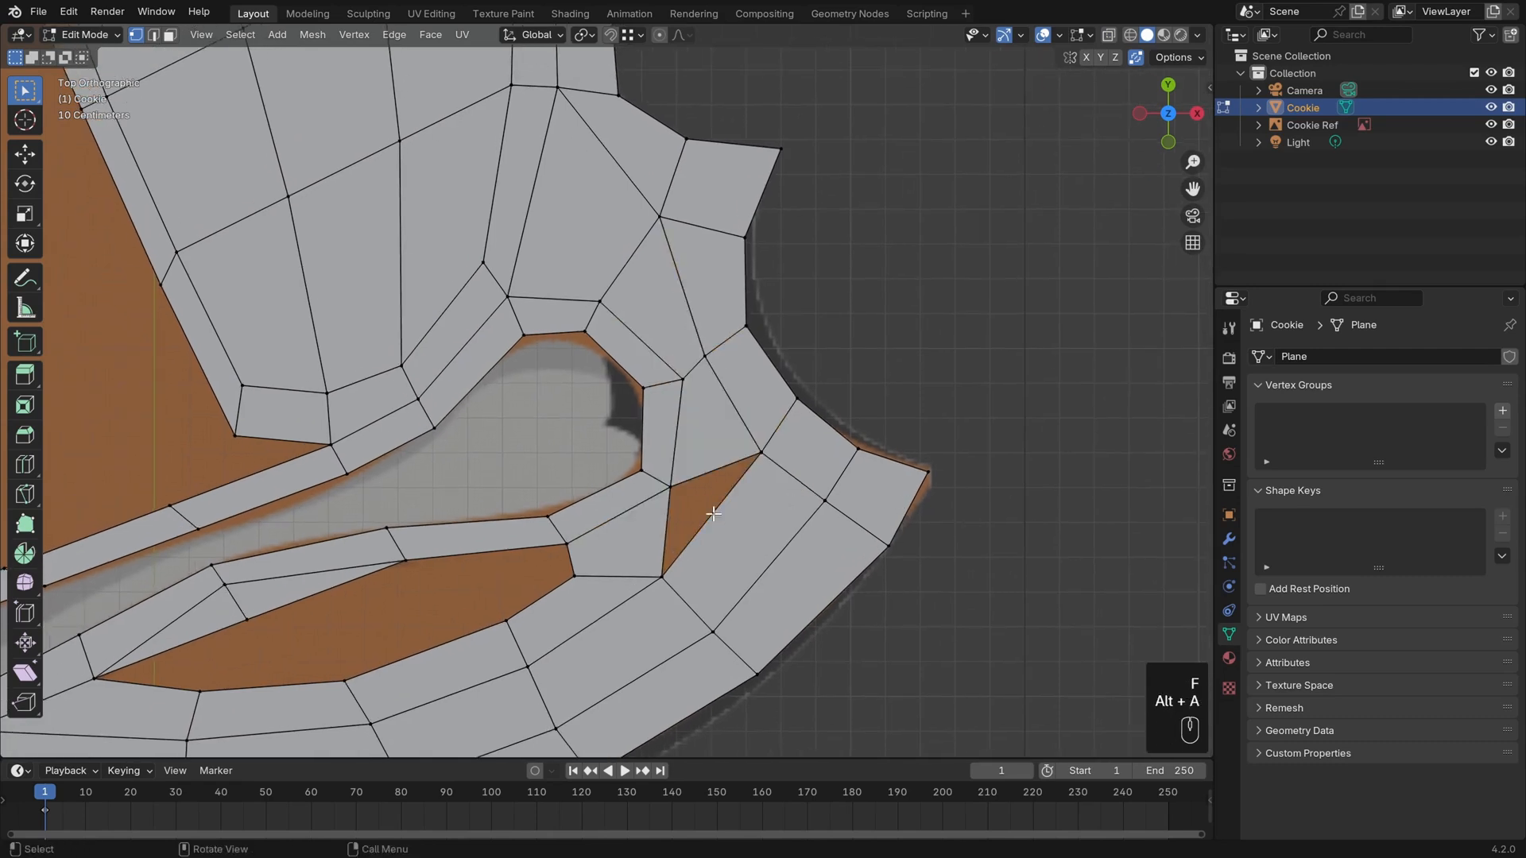
# Nudge the lip loop's lower right corner vertex about 0.005 m in X and -0.003 m in Y
pyautogui.click(670, 477)
pyautogui.press('g')
pyautogui.click(672, 479)
pyautogui.keyDown('shift'); pyautogui.moveTo(672, 479); pyautogui.dragTo(751, 420, button='middle'); pyautogui.keyUp('shift')
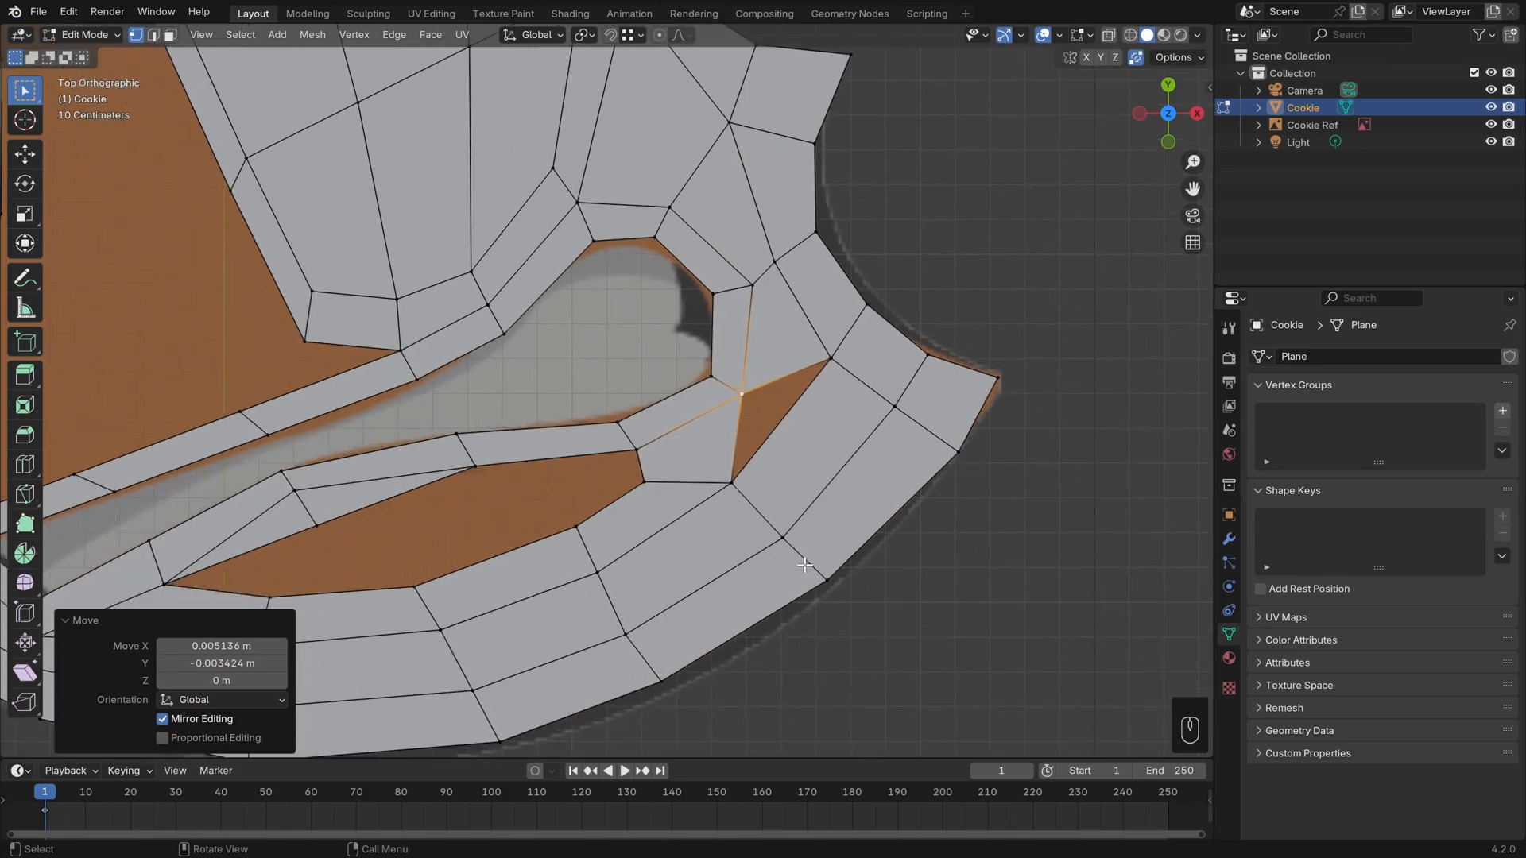
# Add one centred loop cut across the strip segment beside the remaining triangular gap
pyautogui.keyDown('shift'); pyautogui.moveTo(971, 443); pyautogui.dragTo(941, 446, button='middle'); pyautogui.keyUp('shift')
pyautogui.hotkey('ctrl', 'r')
pyautogui.click(819, 455)
pyautogui.press('Escape')
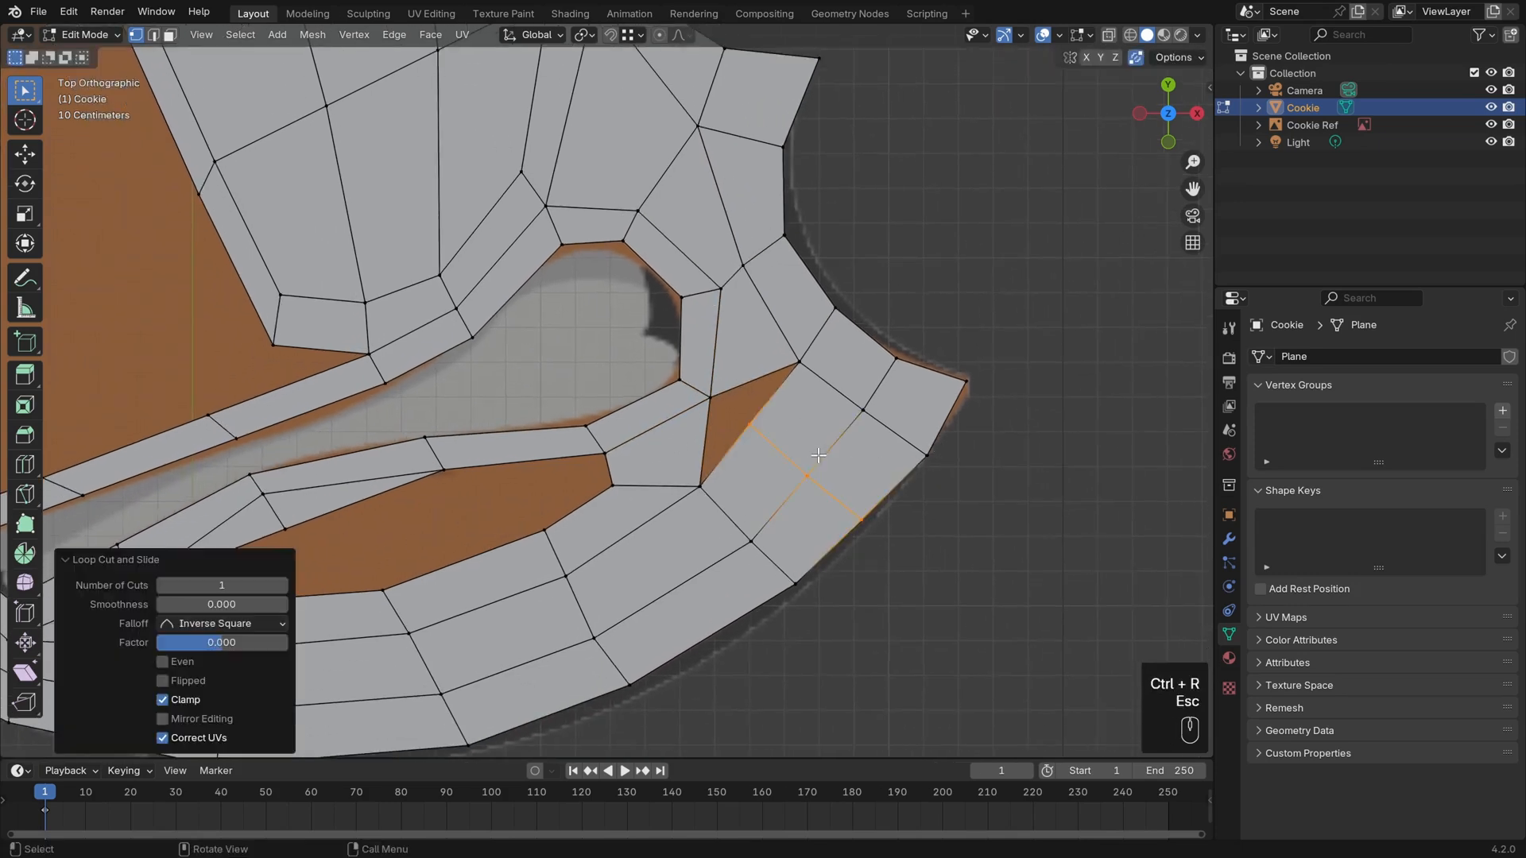
# Try to move the new loop cut's inner vertex about 0.099 m in X and -0.072 m in Y, then undo the move
pyautogui.click(747, 429)
pyautogui.press('g')
pyautogui.click(791, 462)
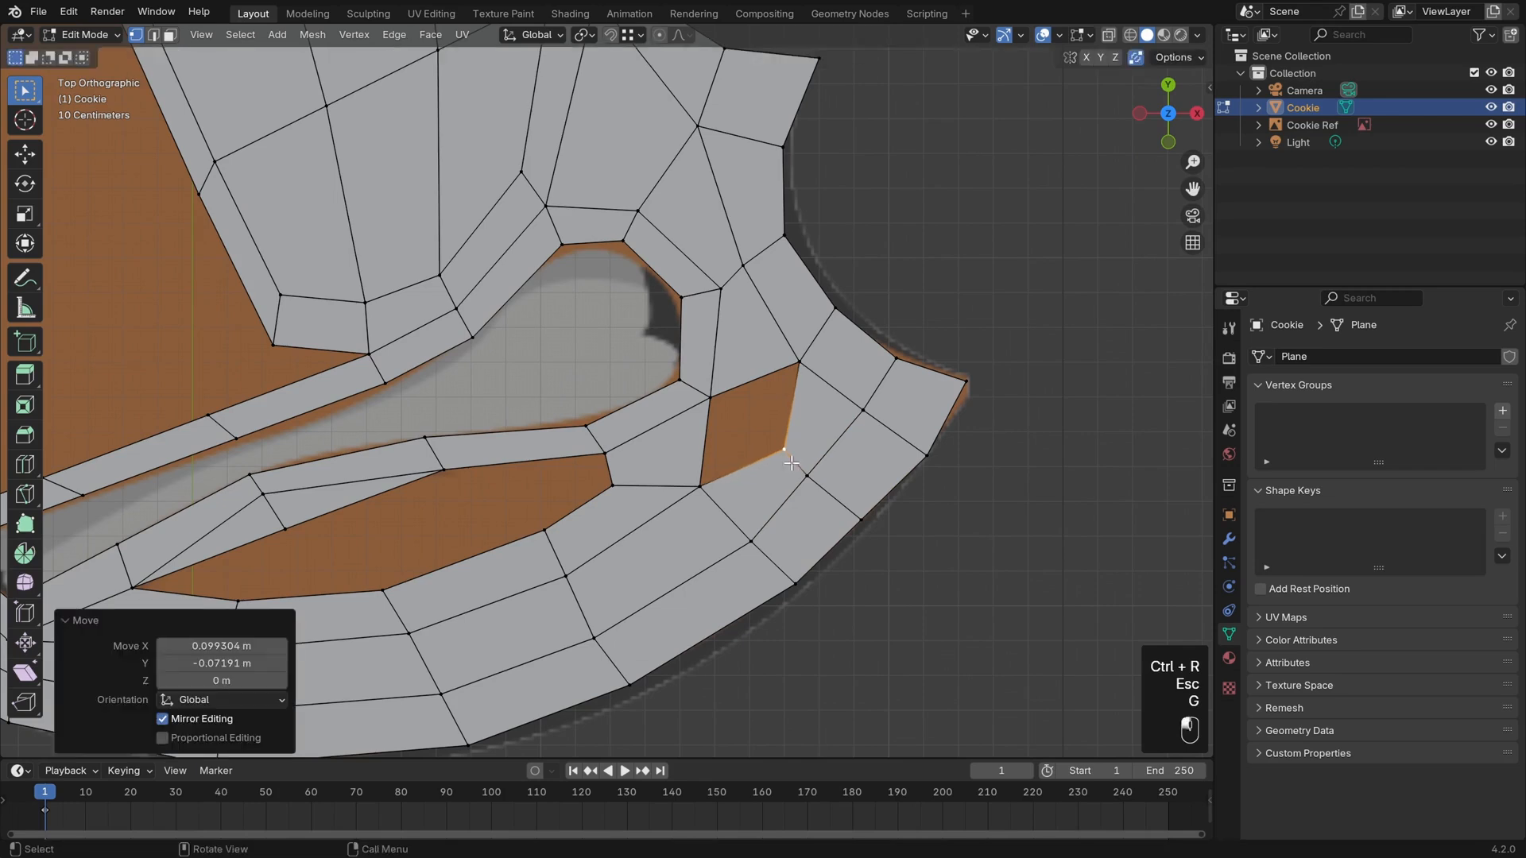
pyautogui.hotkey('ctrl', 'r')
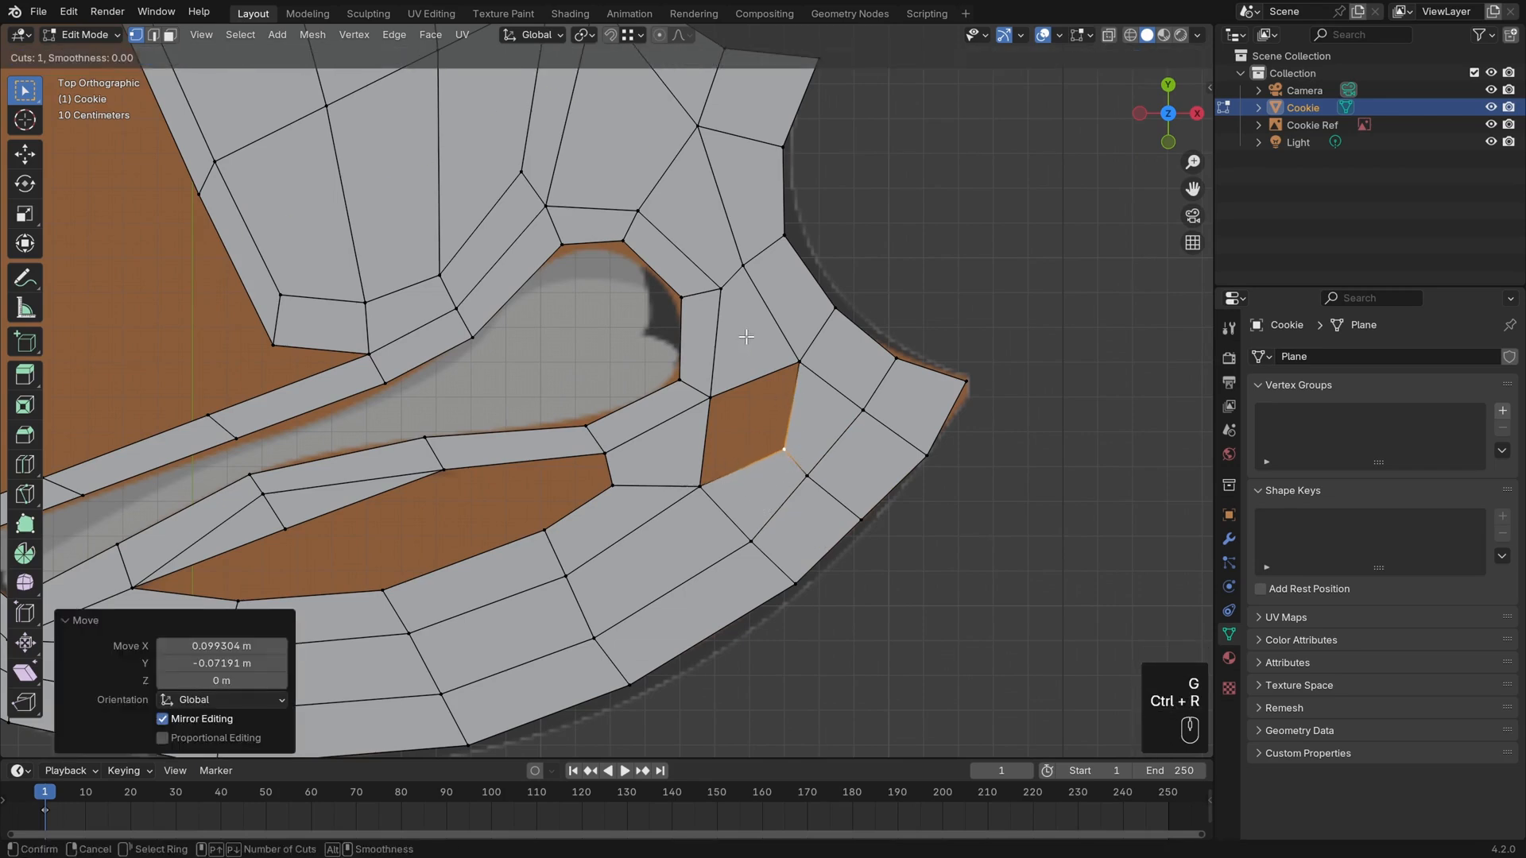
pyautogui.rightClick(864, 451)
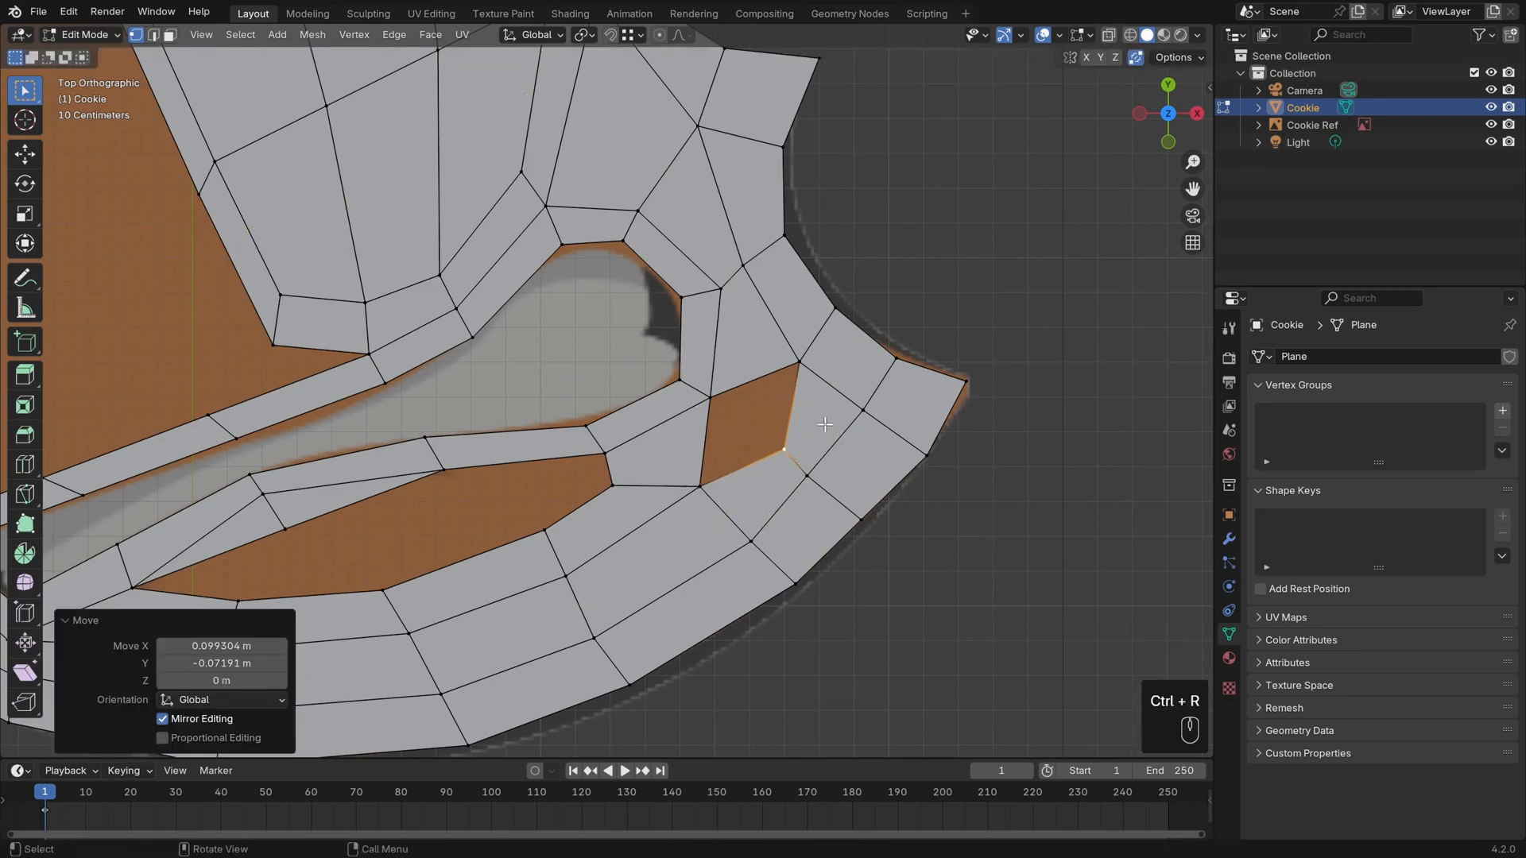
pyautogui.keyDown('shift'); pyautogui.moveTo(825, 424); pyautogui.dragTo(837, 463, button='middle'); pyautogui.keyUp('shift')
pyautogui.hotkey('ctrl', 'z')
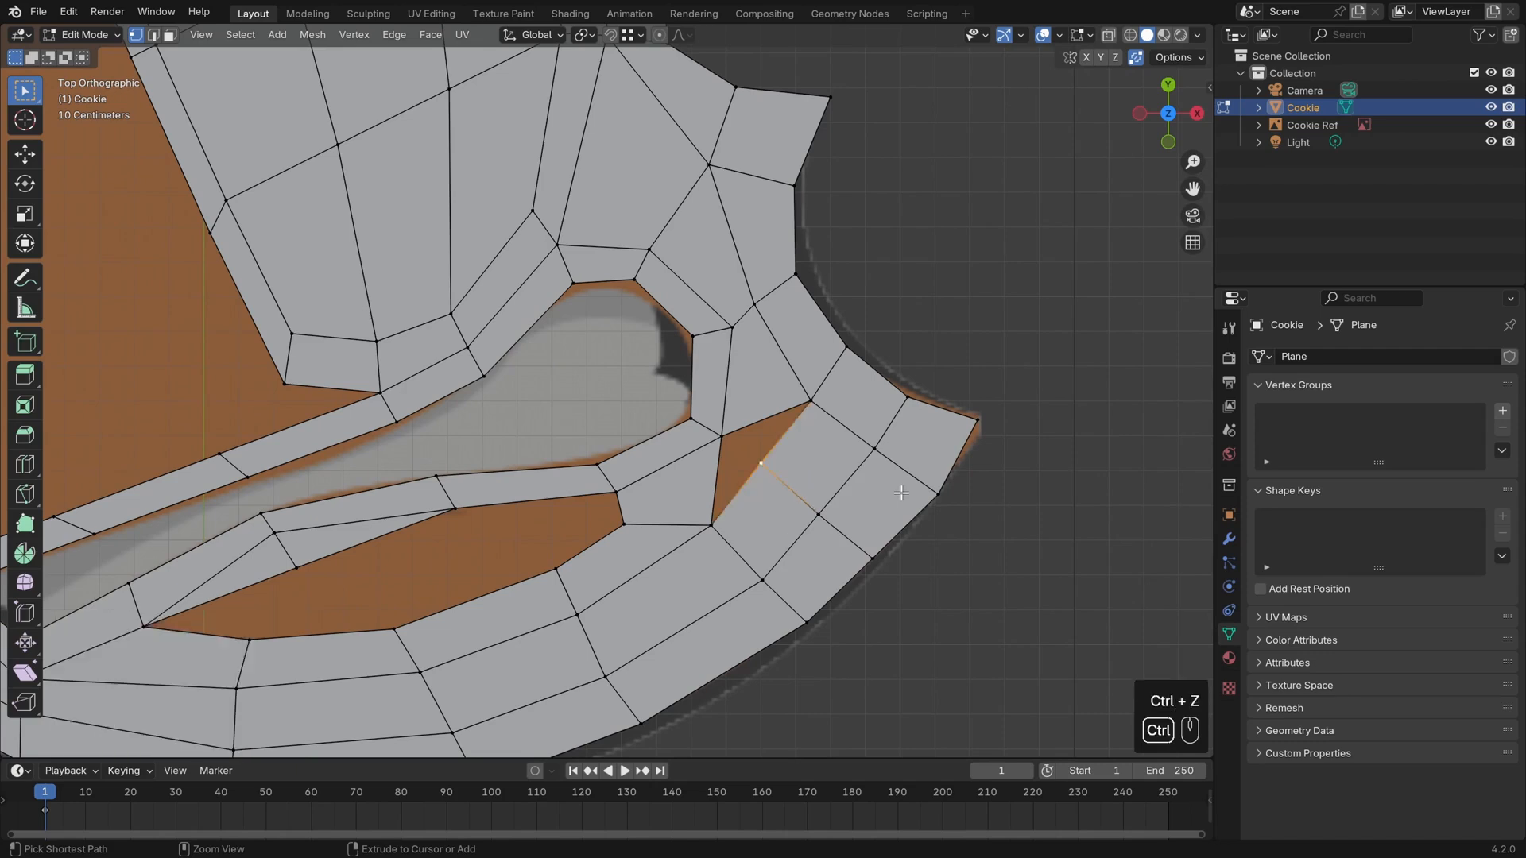
# Undo the loop cut across the strip segment beside the triangular gap
pyautogui.hotkey('ctrl', 'z')
pyautogui.hotkey('ctrl', 'z')
pyautogui.hotkey('ctrl', 'z')
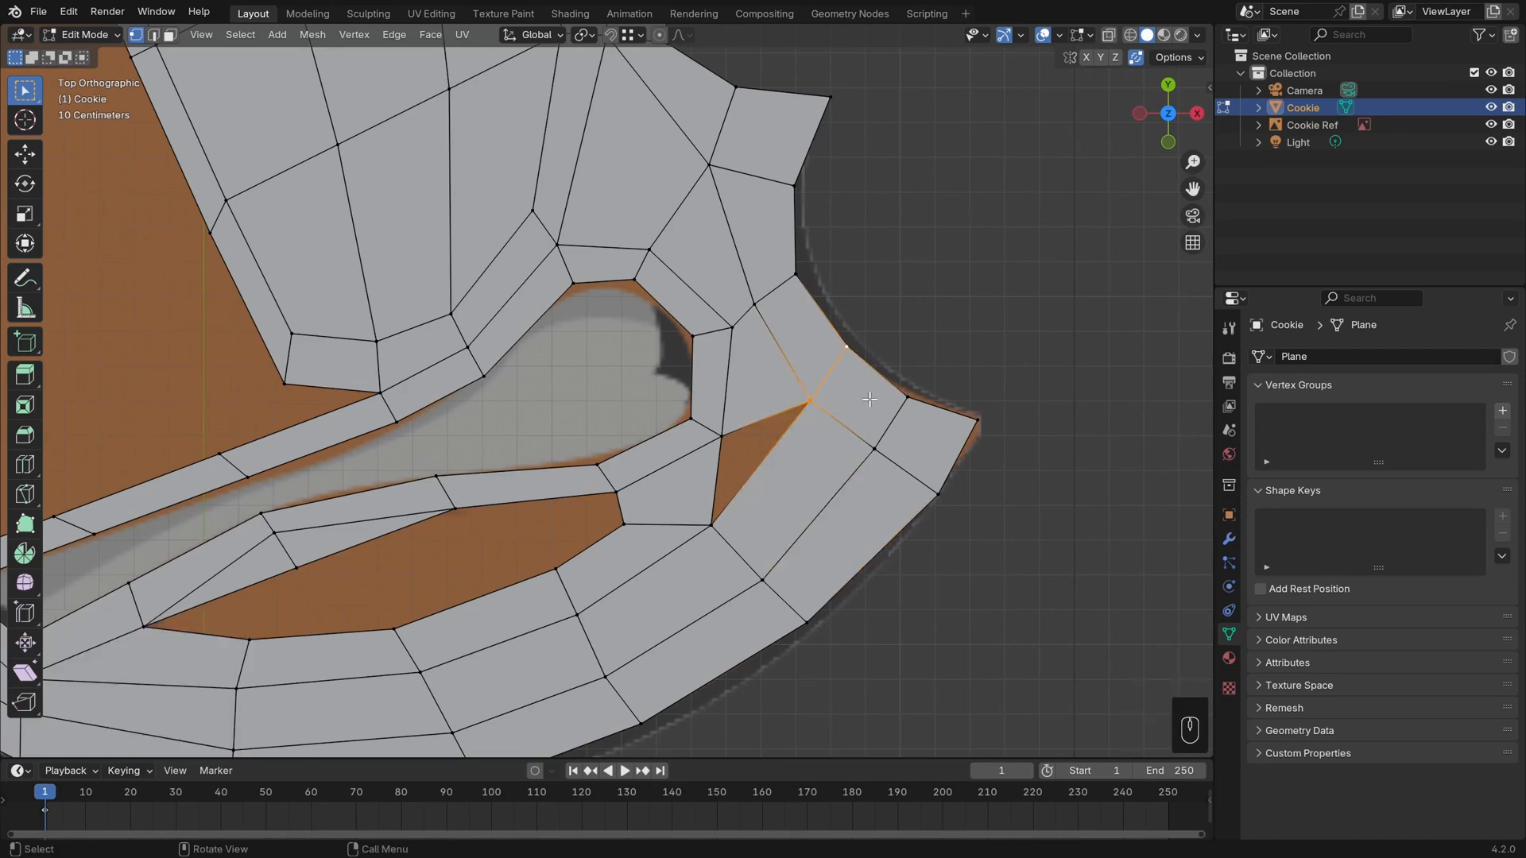
# Slide the strip edge above the triangular gap by factor -1 onto the next edge, then move it about -0.136 m in X and 0.084 m in Y
pyautogui.scroll(1, 811, 401)
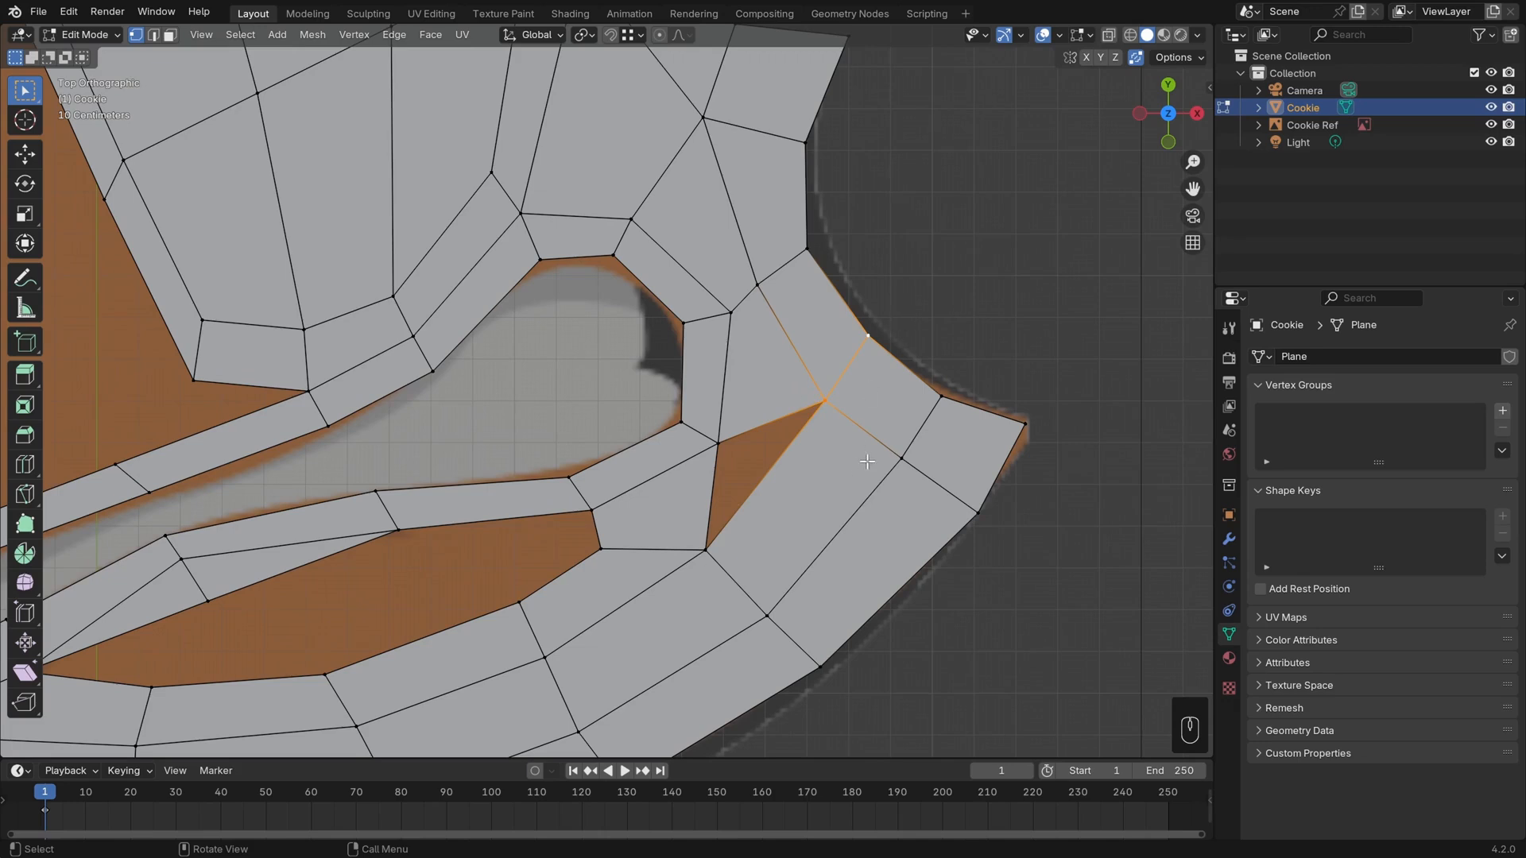
pyautogui.press('g')
pyautogui.press('g')
pyautogui.click(1038, 476)
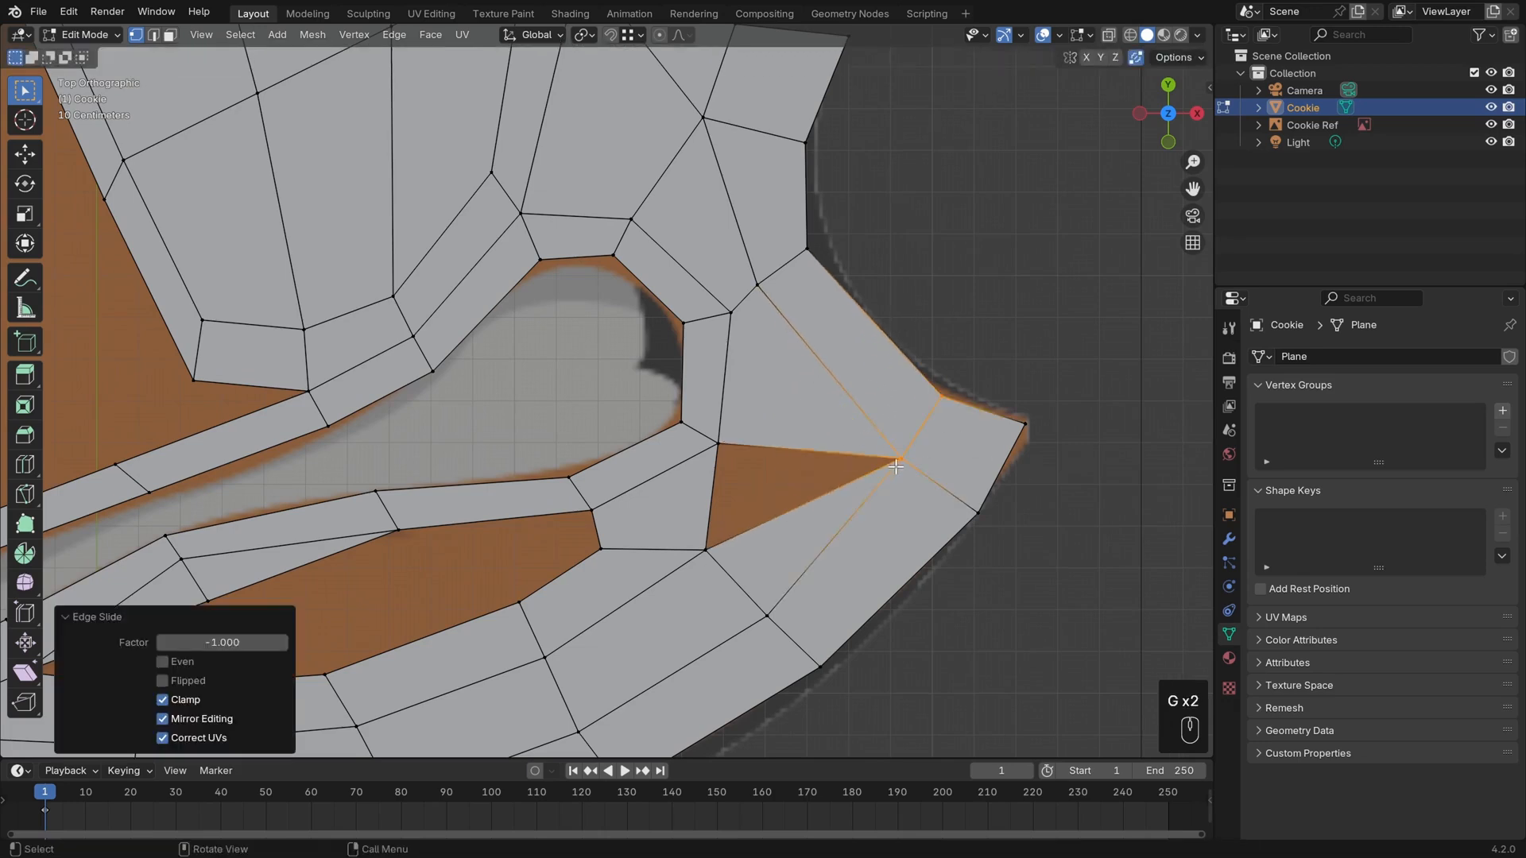
pyautogui.press('g')
pyautogui.click(921, 438)
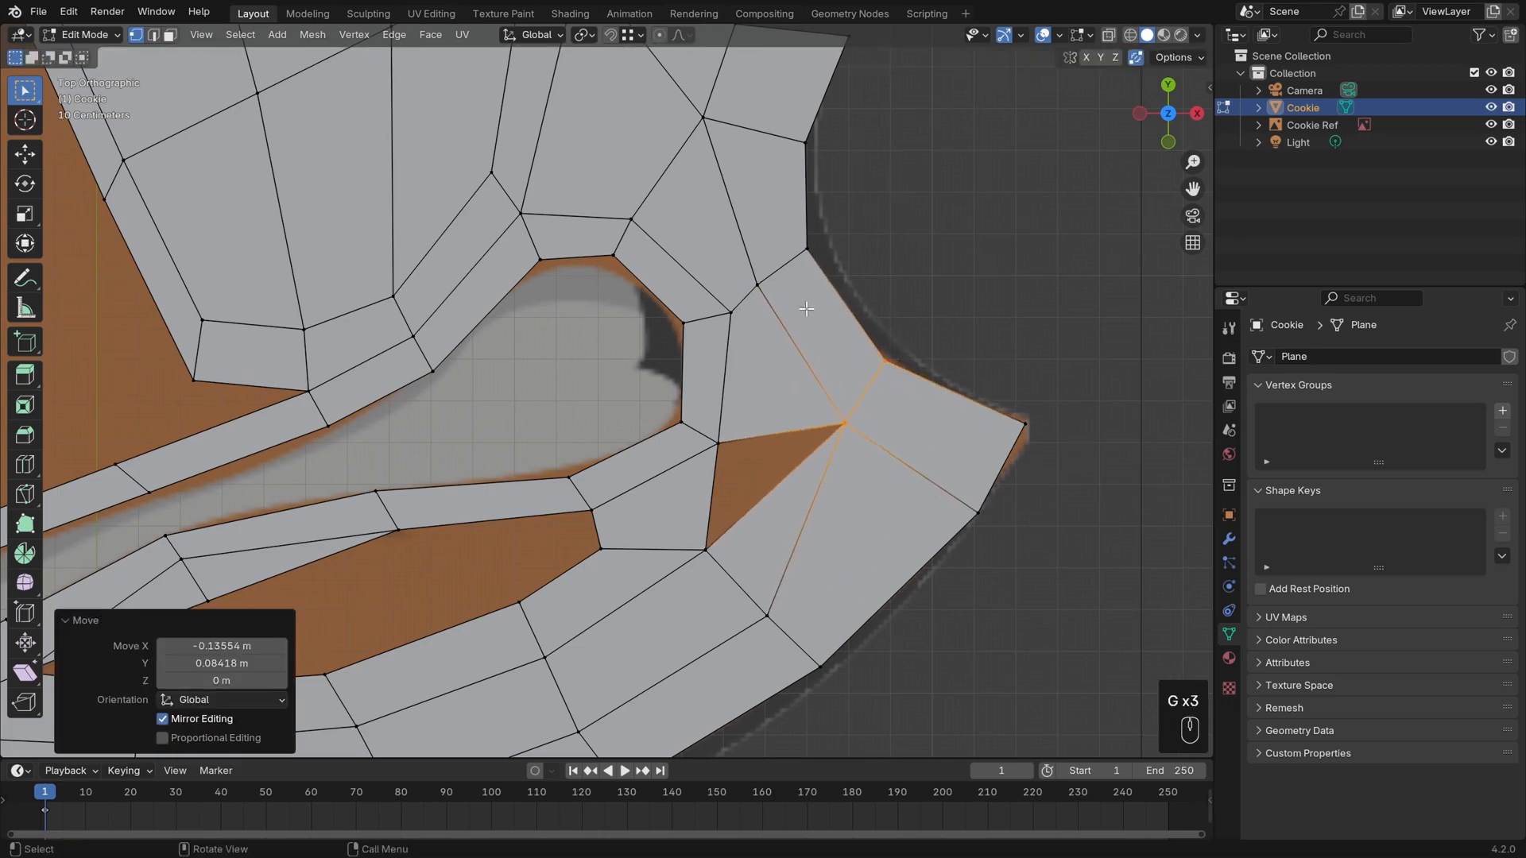
# Nudge both vertices of the next strip edge up, moving the outline one about 0.006 m in X and -0.036 m in Y
pyautogui.click(757, 285)
pyautogui.press('g')
pyautogui.click(764, 292)
pyautogui.click(807, 250)
pyautogui.press('g')
pyautogui.click(807, 263)
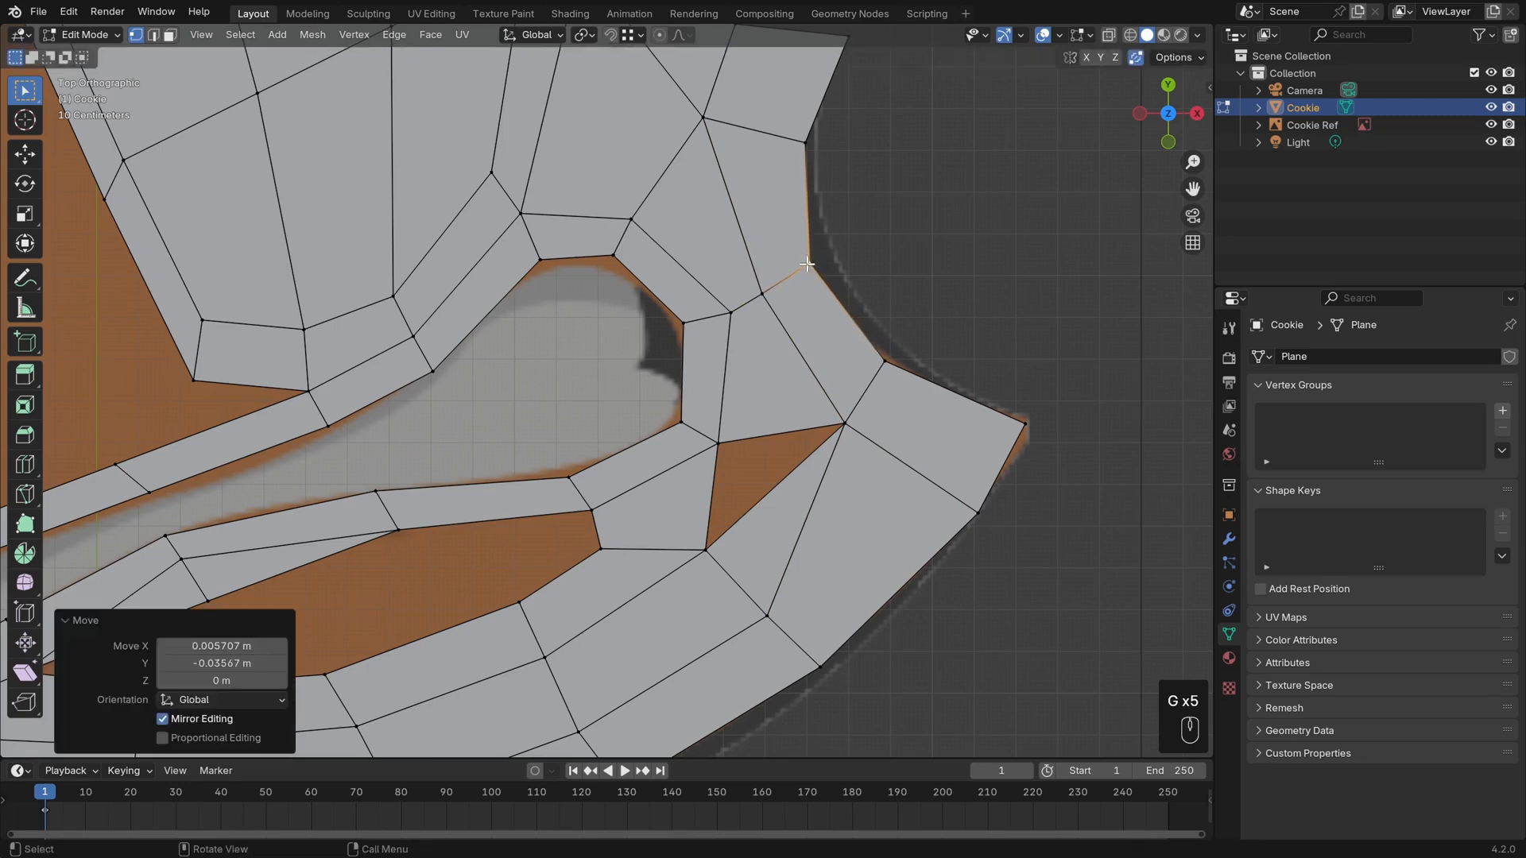
# Delete the narrow triangular face beside the gap at the mouth's right side
pyautogui.click(785, 520)
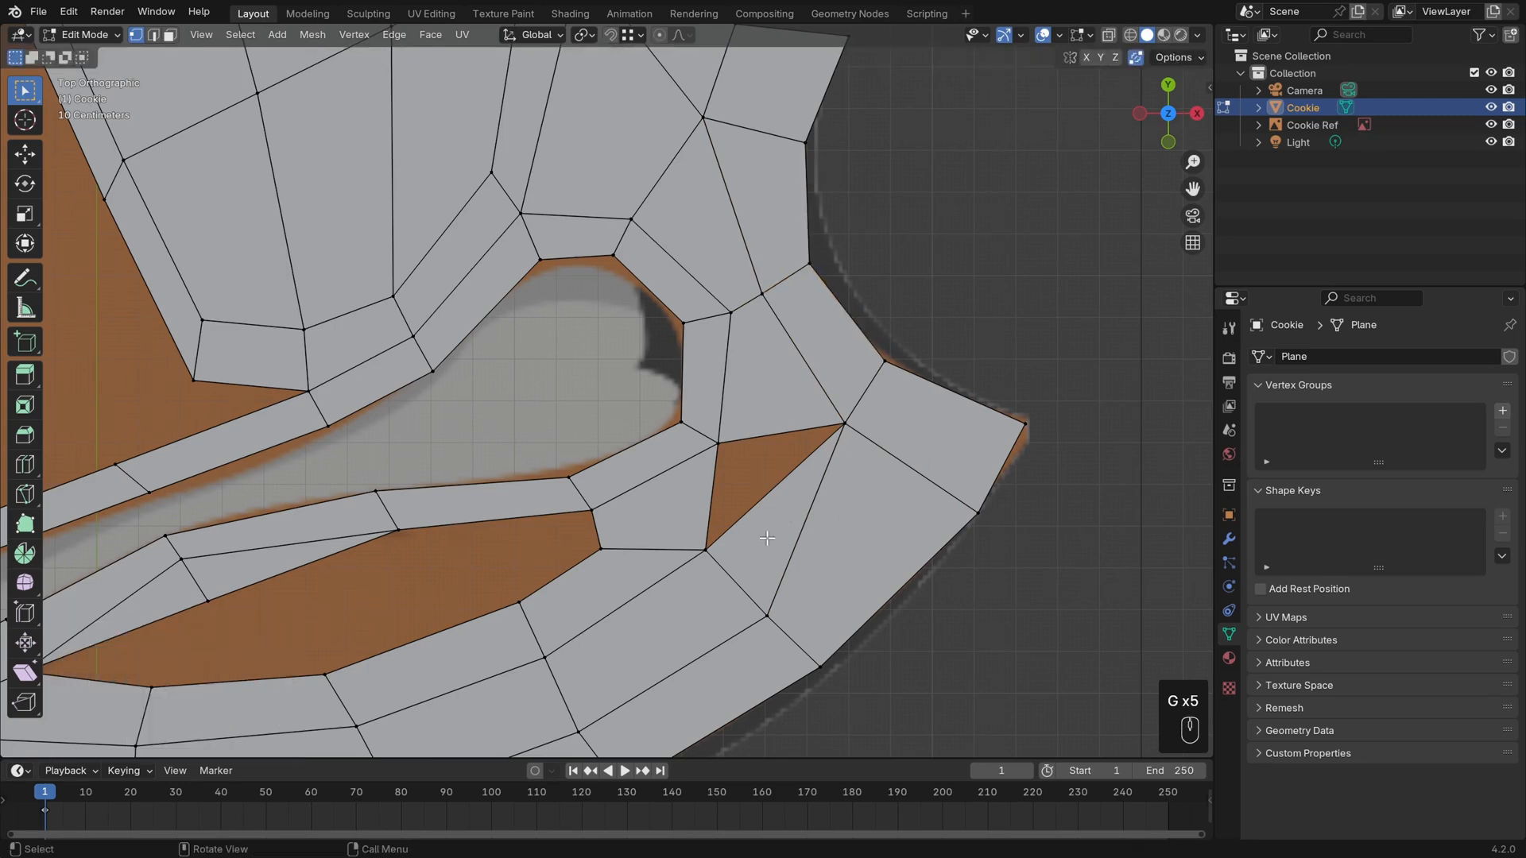
pyautogui.press('3')
pyautogui.click(781, 526)
pyautogui.press('Delete')
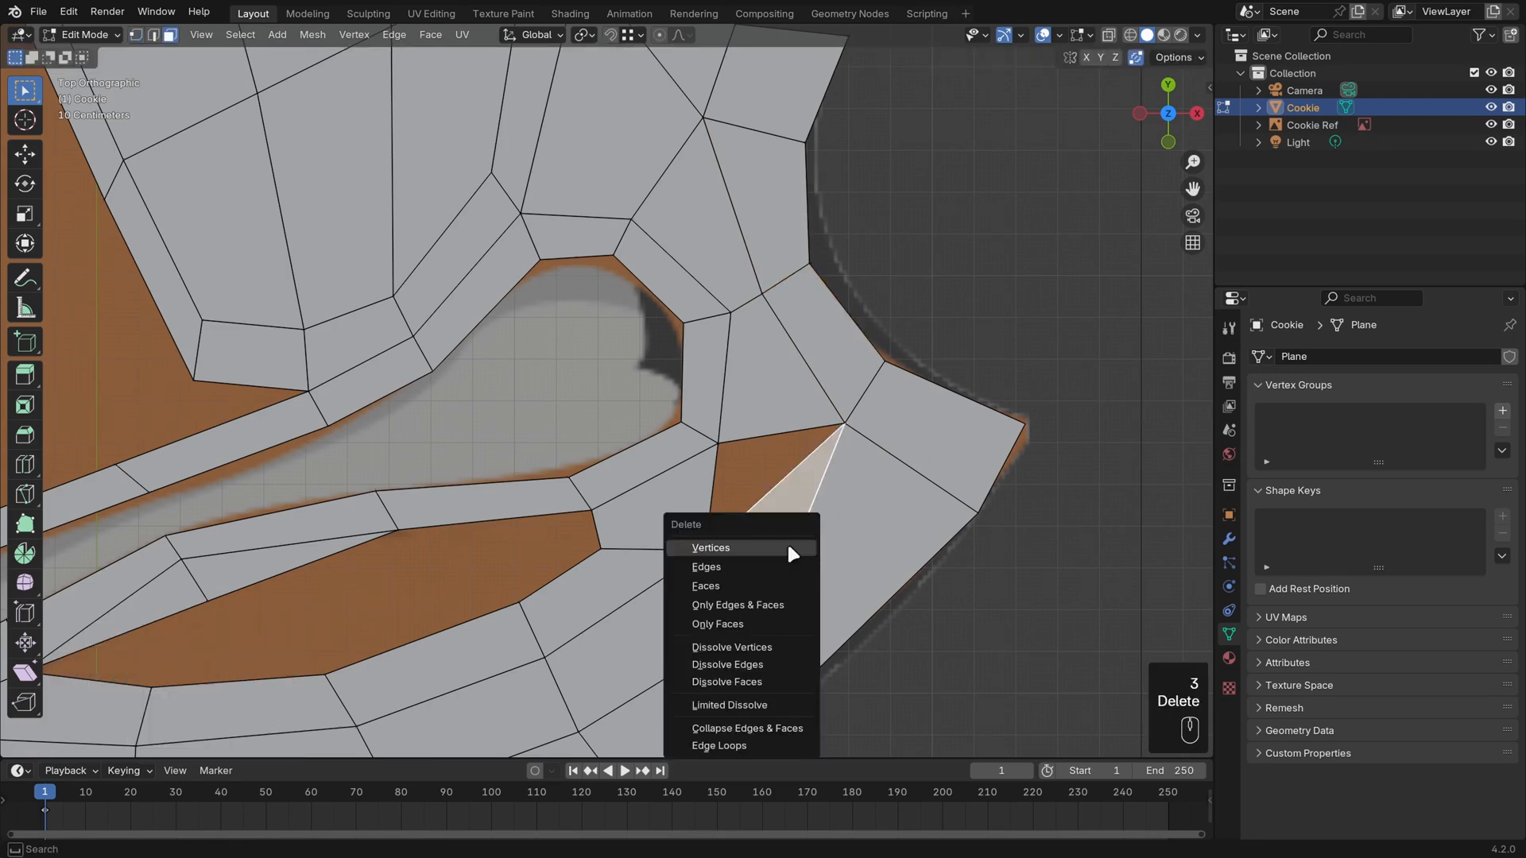
pyautogui.click(761, 585)
# Fill the four-sided gap at the mouth's right side with a face and clear the selection
pyautogui.press('2')
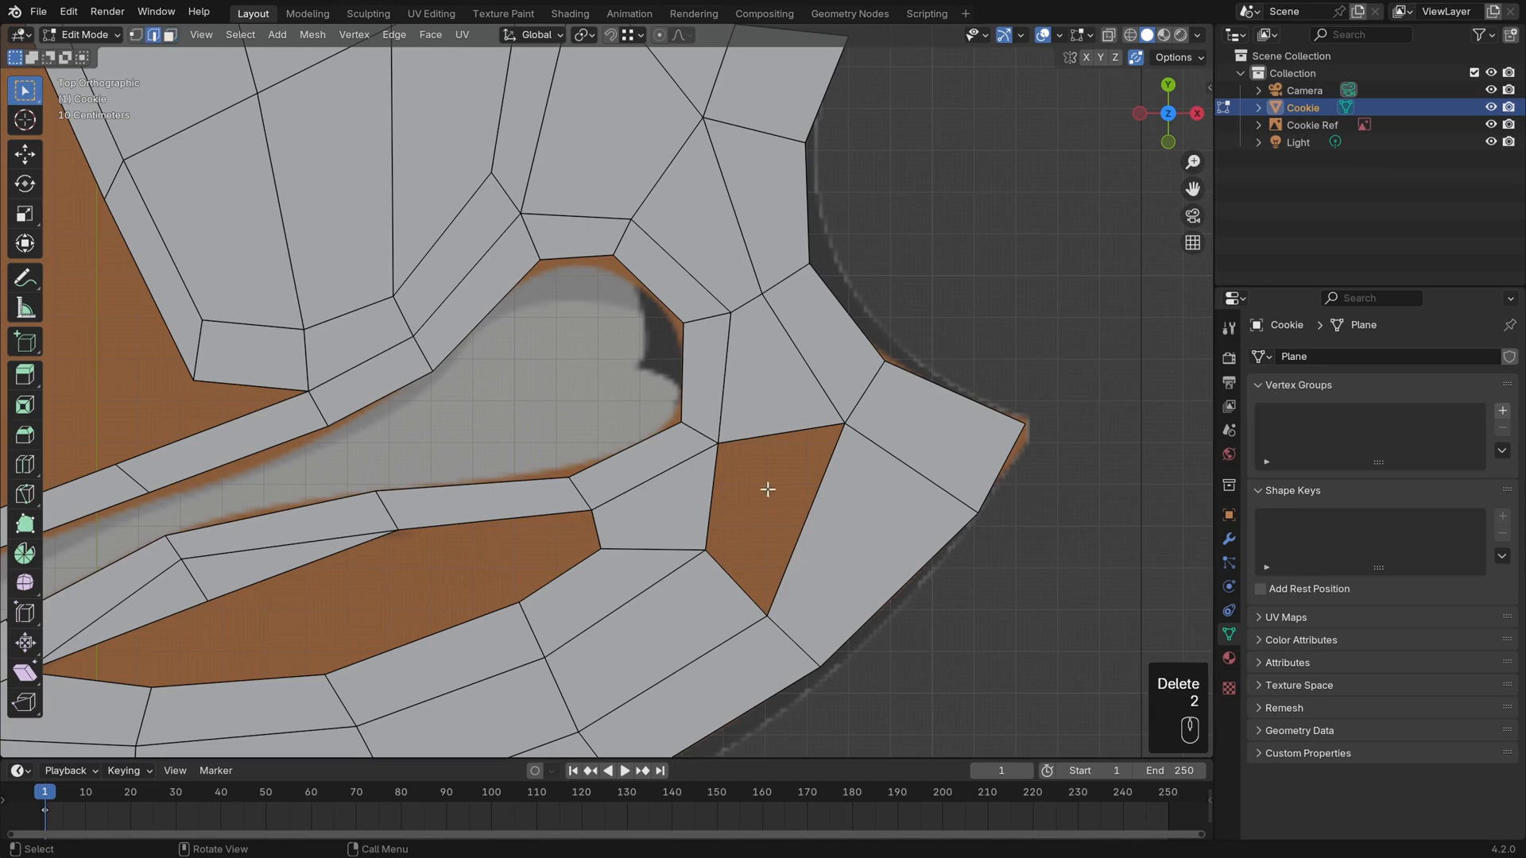
pyautogui.keyDown('alt'); pyautogui.click(763, 437); pyautogui.keyUp('alt')
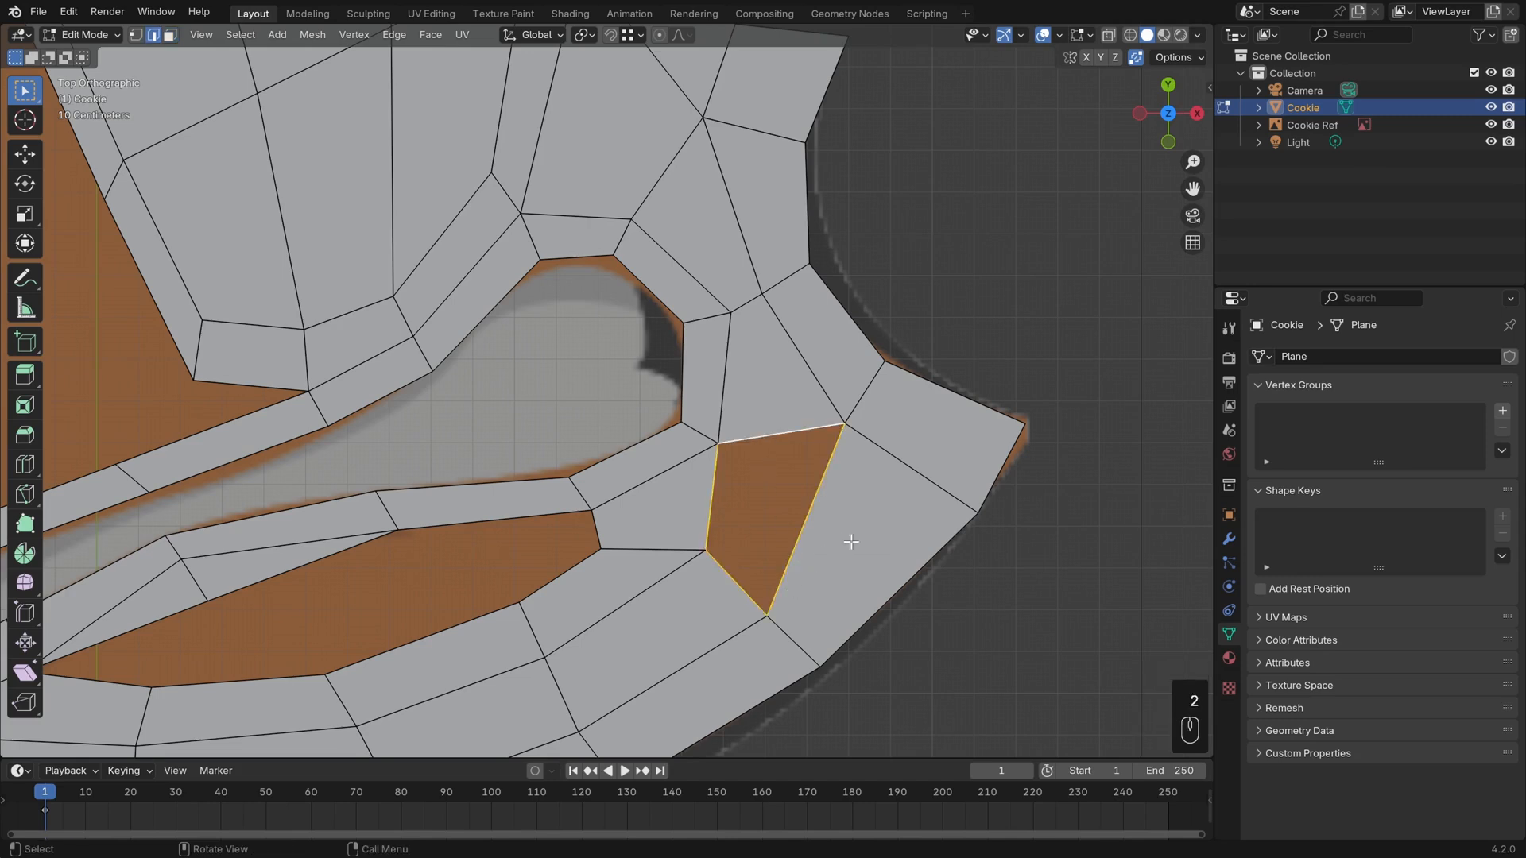
pyautogui.press('f')
pyautogui.hotkey('alt', 'a')
pyautogui.press('1')
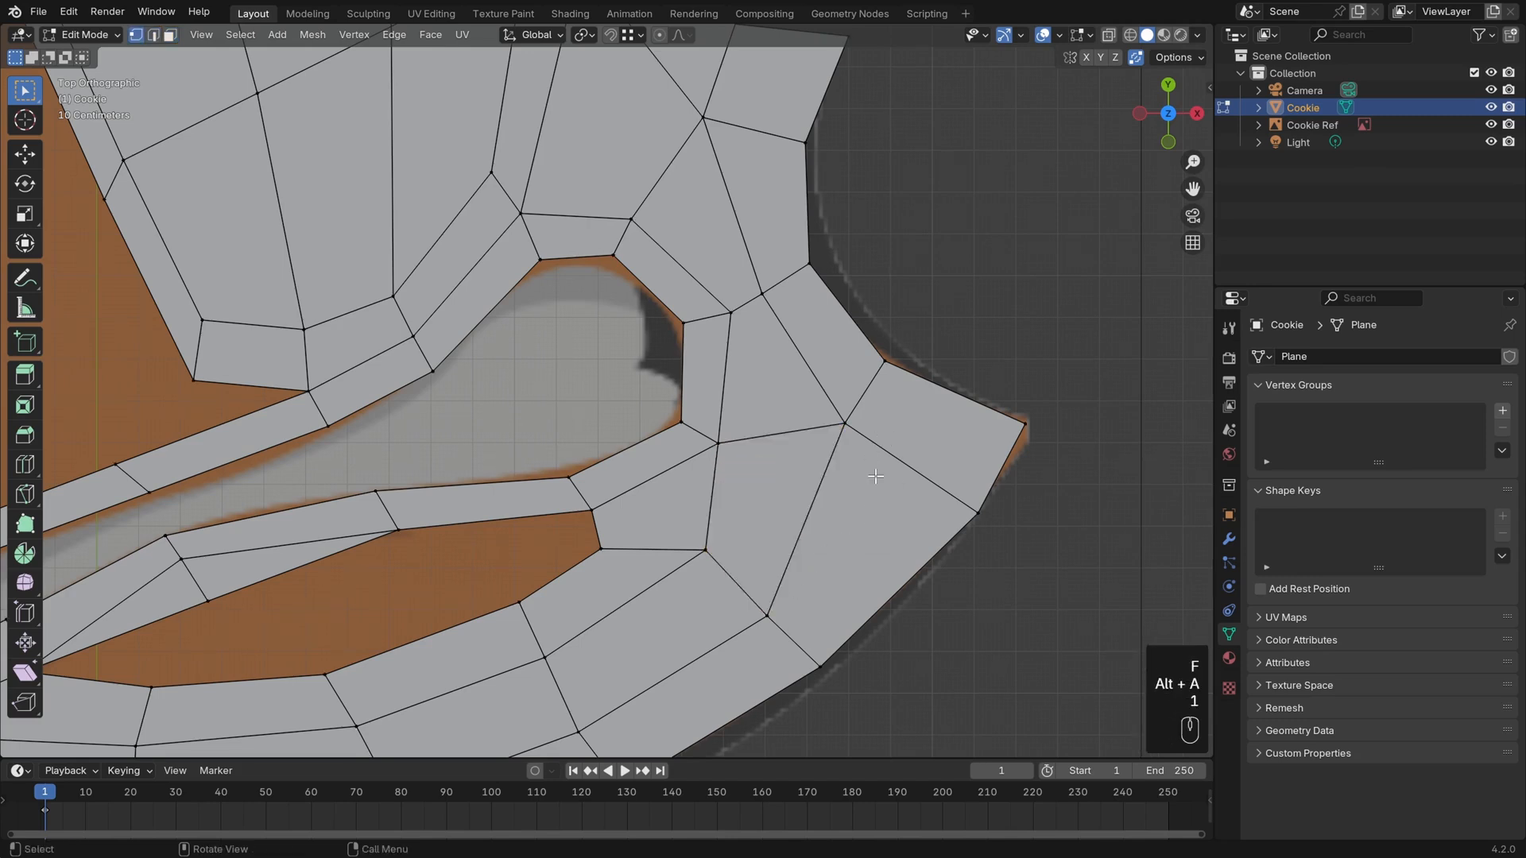
# Reposition the strip edge next to the bite's lower tip, nudging its inner vertex about -0.009 m in X and -0.014 m in Y
pyautogui.click(844, 425)
pyautogui.press('g')
pyautogui.press('g')
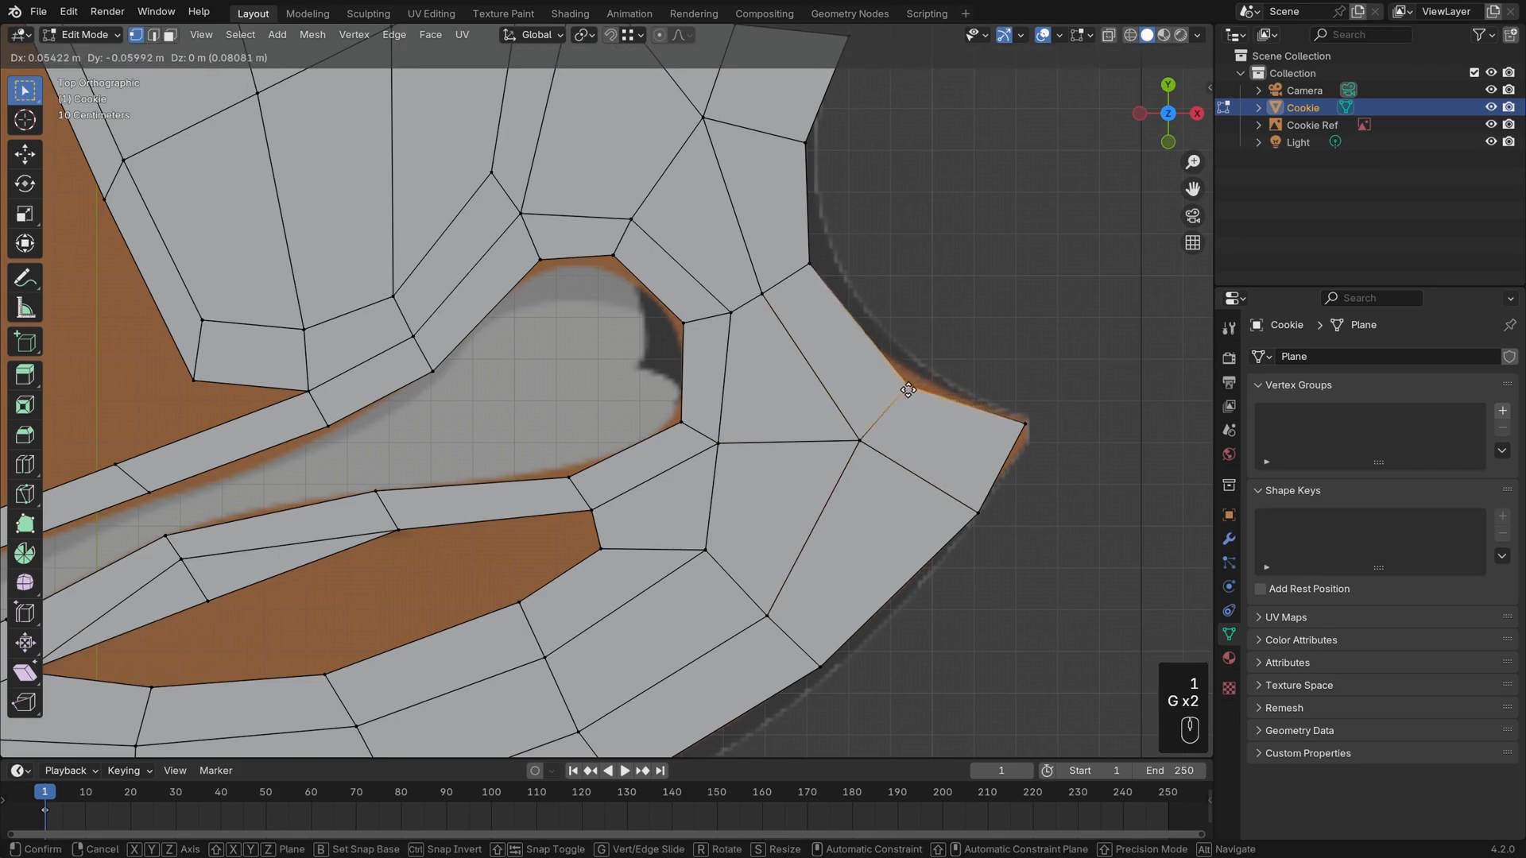
pyautogui.click(904, 380)
pyautogui.click(862, 432)
pyautogui.press('g')
pyautogui.click(859, 436)
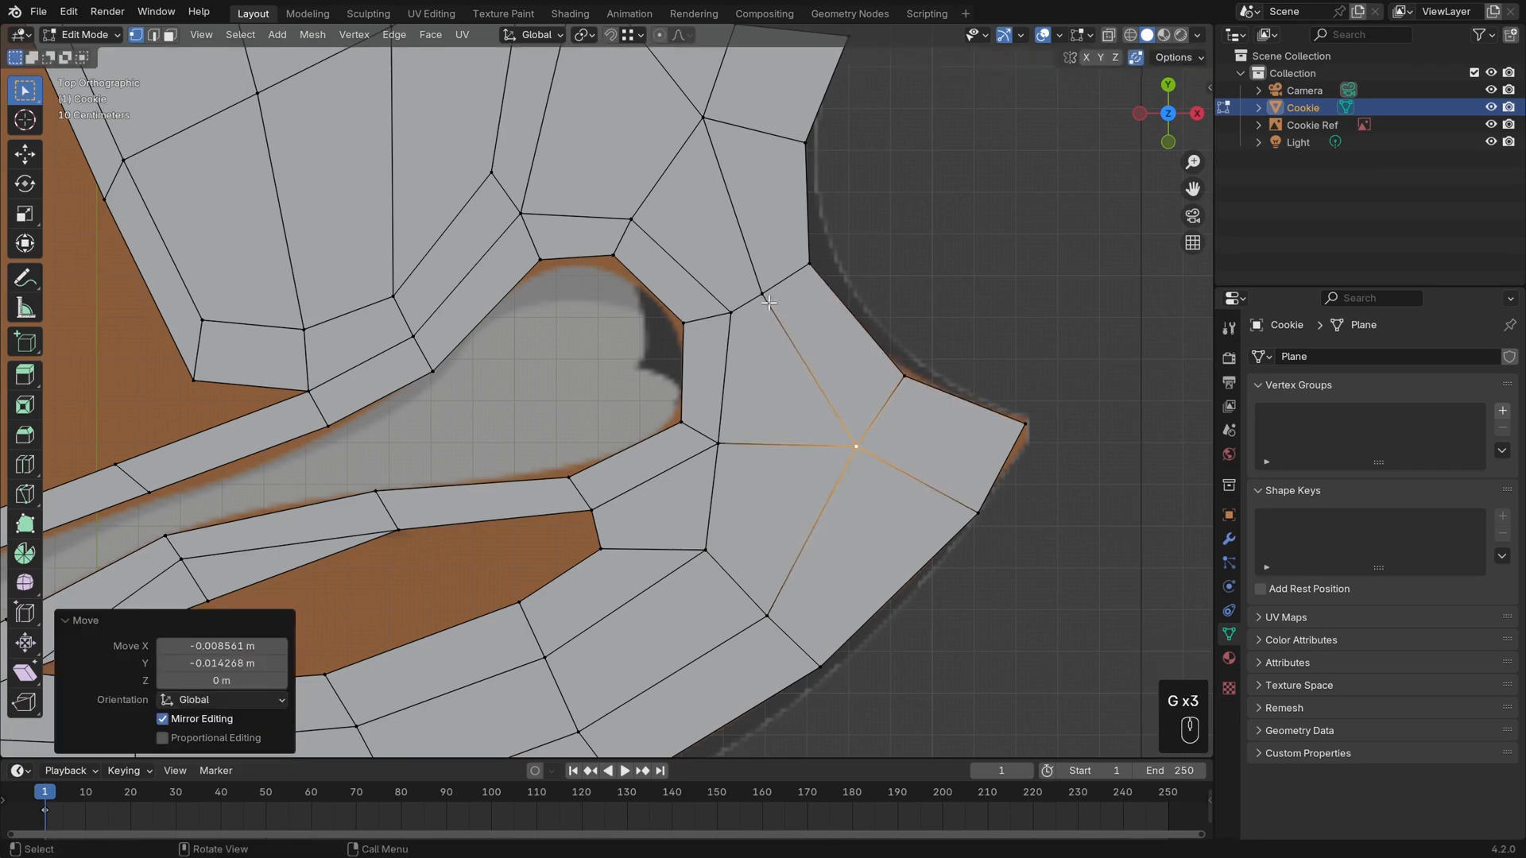
# Fine-tune both vertices of the strip edge above it, lowering the outline vertex about 0.013 m in Y
pyautogui.click(765, 294)
pyautogui.press('g')
pyautogui.click(812, 265)
pyautogui.press('g')
pyautogui.click(812, 265)
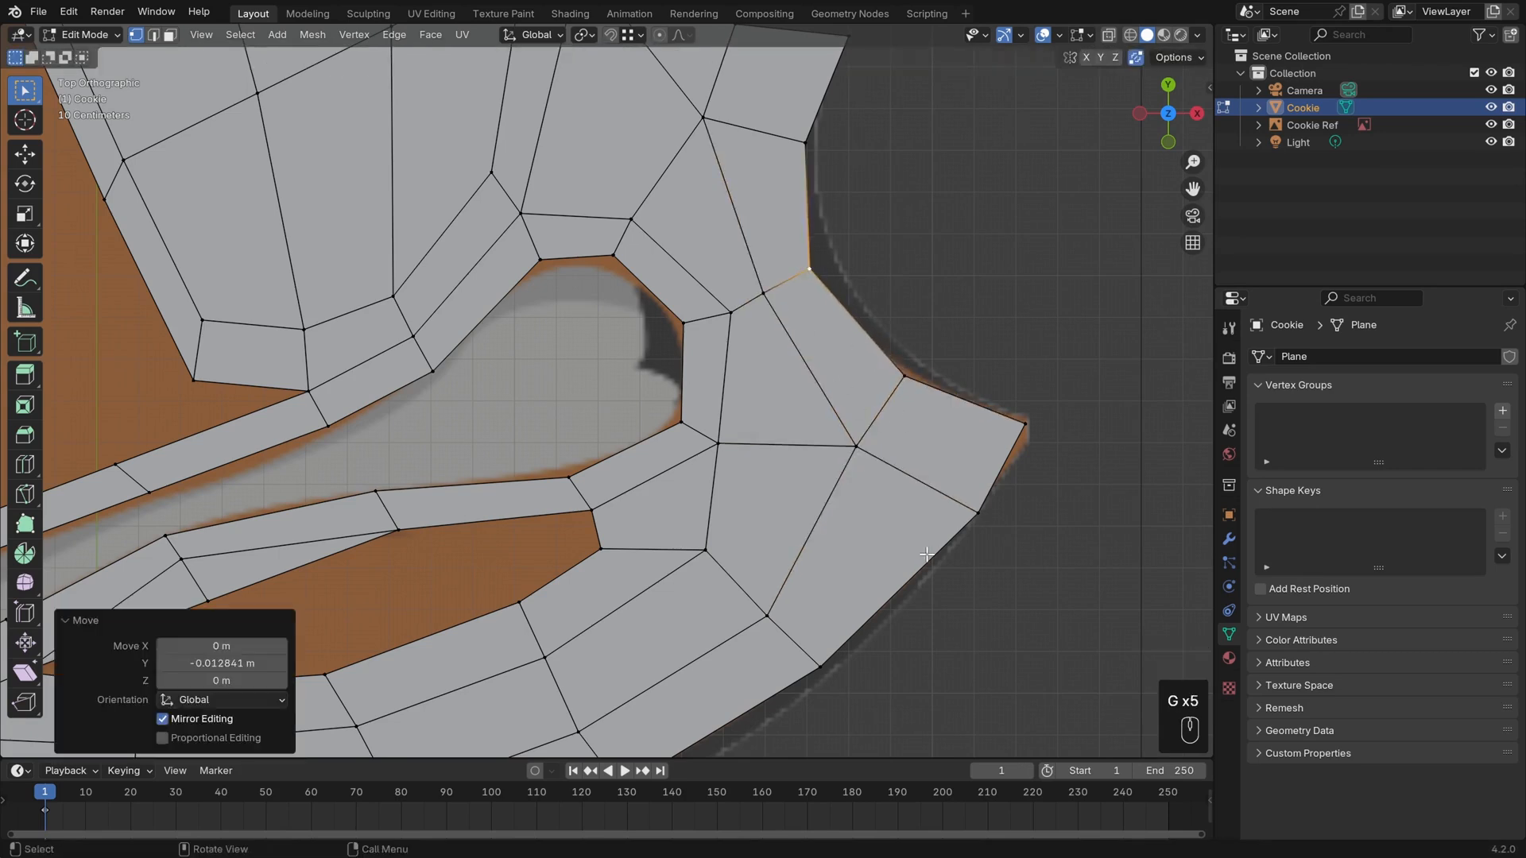
# Nudge the strip vertex below the new quad about -0.017 m in X and 0.004 m in Y, then 0.010 m and 0.007 m
pyautogui.hotkey('alt', 'a')
pyautogui.click(773, 608)
pyautogui.press('g')
pyautogui.click(766, 606)
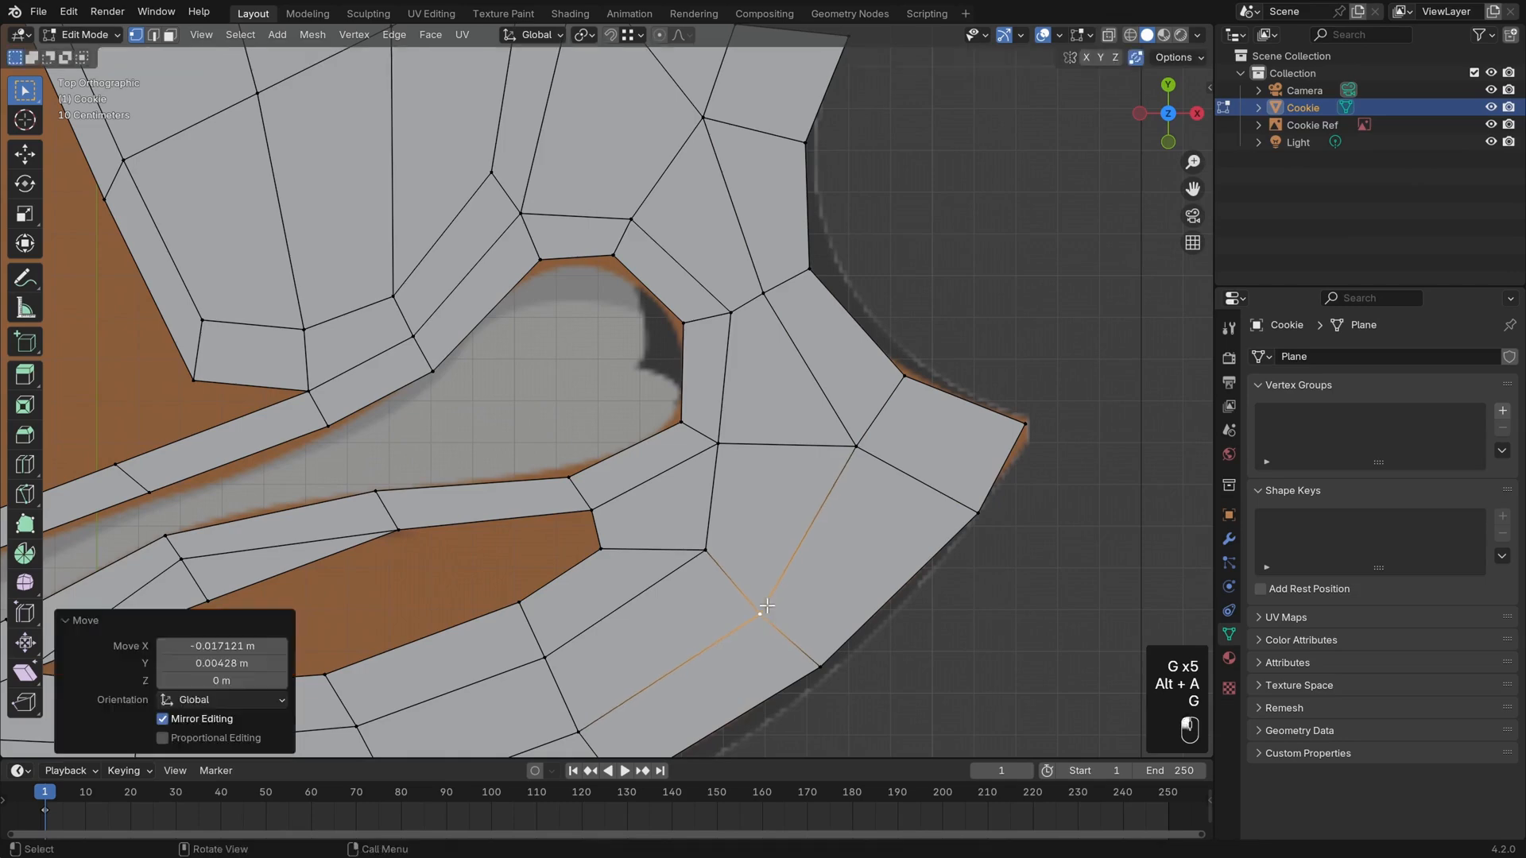
pyautogui.hotkey('alt', 'a')
pyautogui.scroll(-1, 753, 605)
pyautogui.keyDown('shift'); pyautogui.moveTo(752, 605); pyautogui.dragTo(980, 549, button='middle'); pyautogui.keyUp('shift')
pyautogui.click(1009, 511)
pyautogui.press('g')
pyautogui.click(1015, 507)
pyautogui.keyDown('shift'); pyautogui.moveTo(841, 557); pyautogui.dragTo(1014, 468, button='middle'); pyautogui.keyUp('shift')
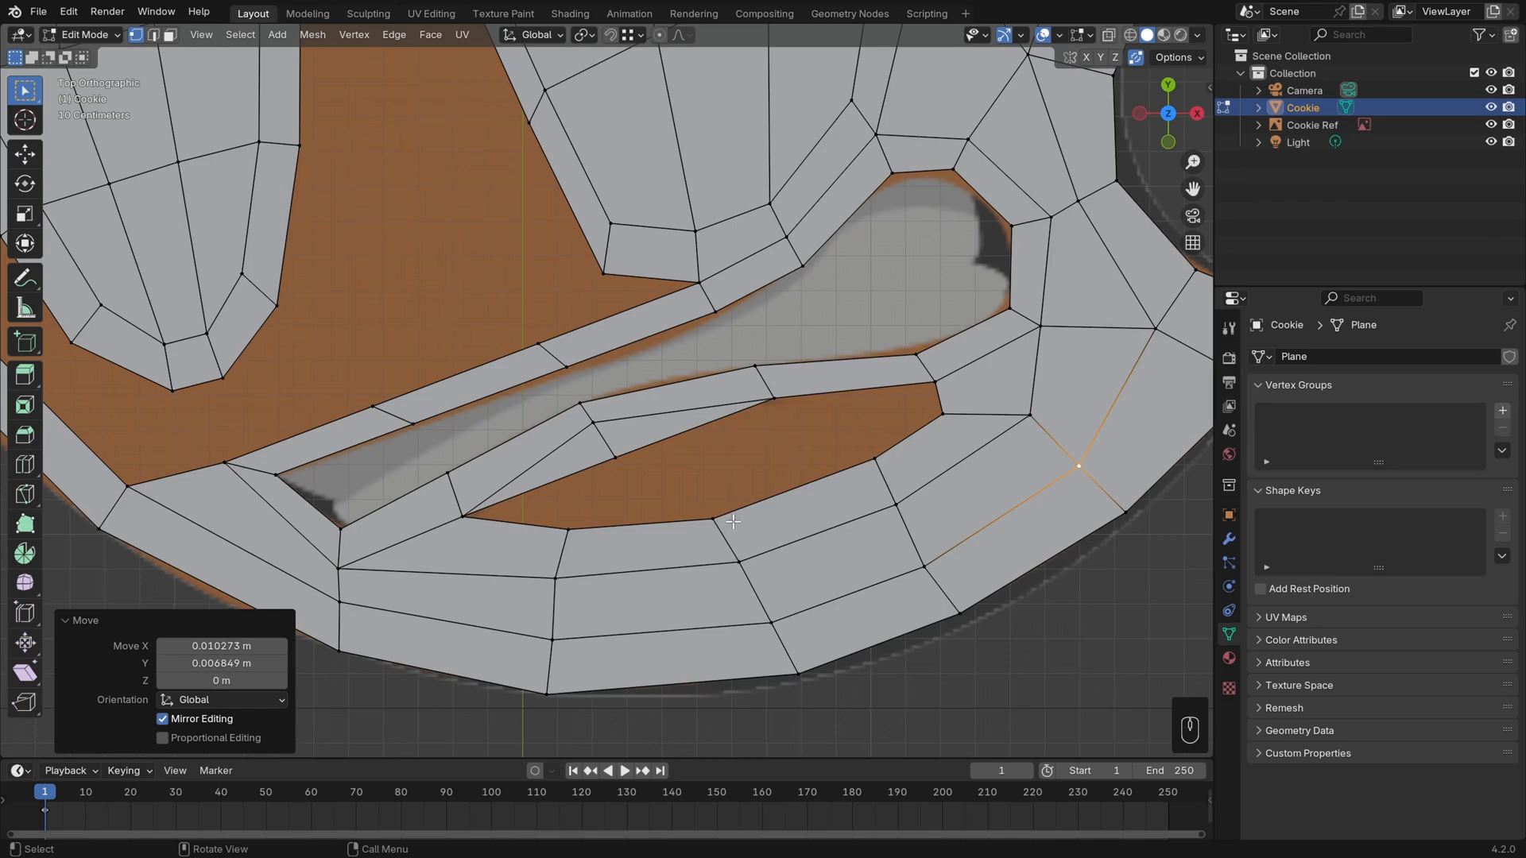
pyautogui.hotkey('alt', 'a')
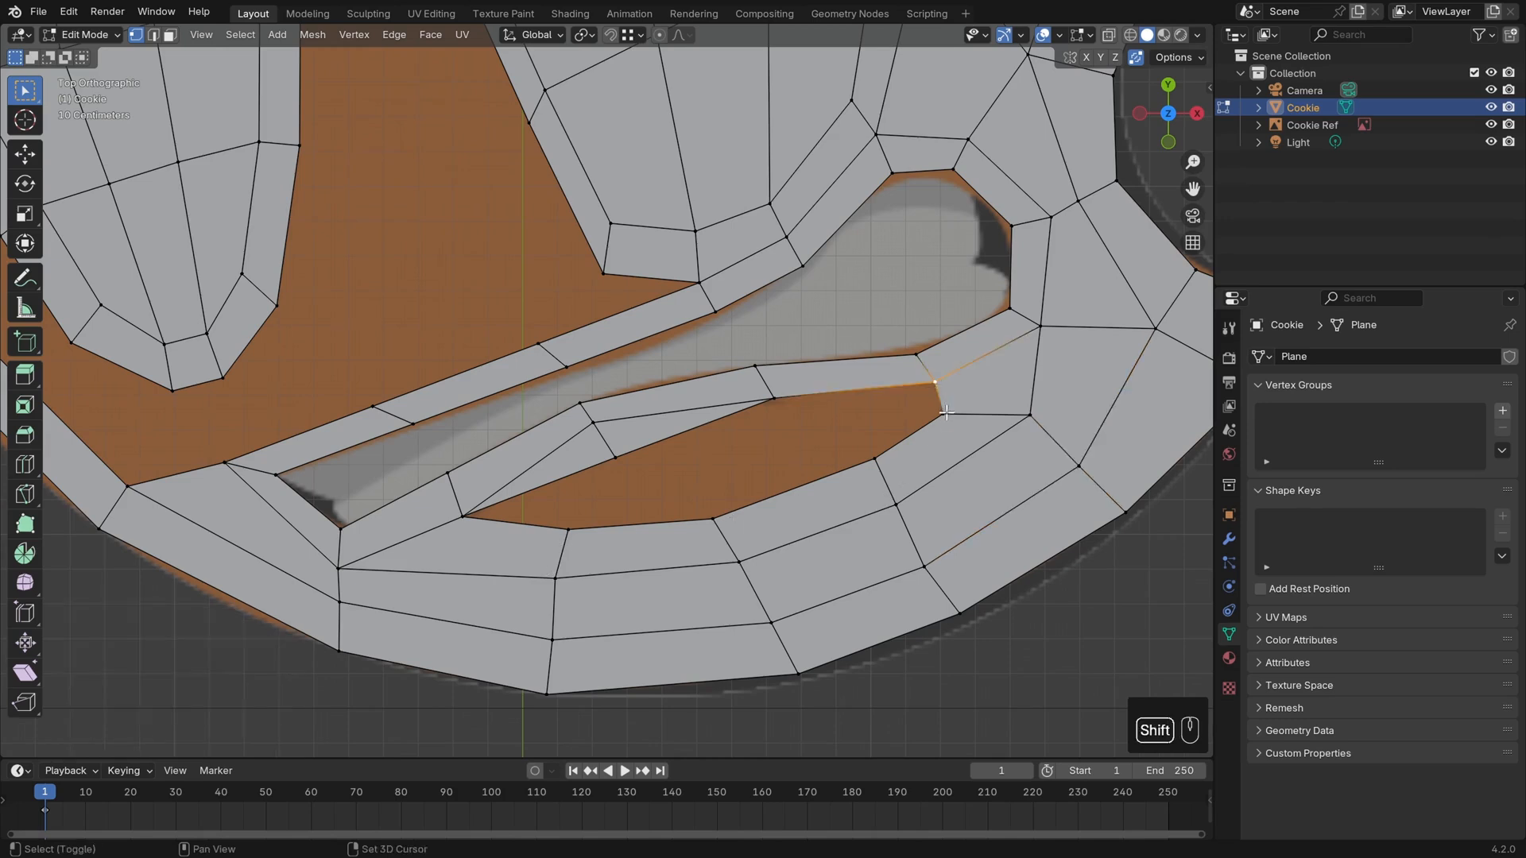
# Fill the whole gap beneath the lower lip with quads from its right end to its left end, then clear the selection
pyautogui.click(894, 420)
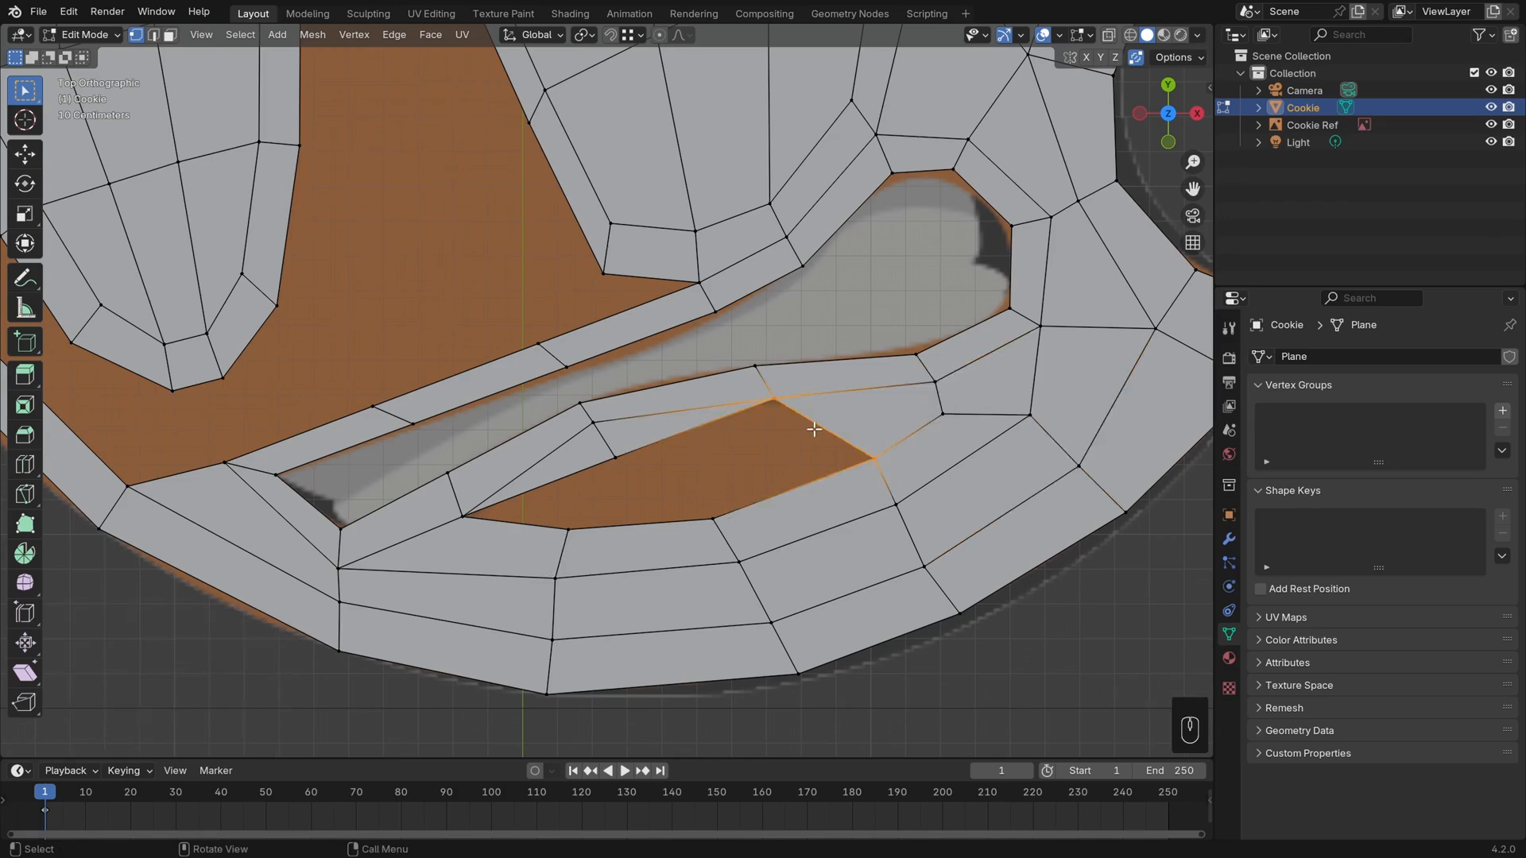
pyautogui.press('f')
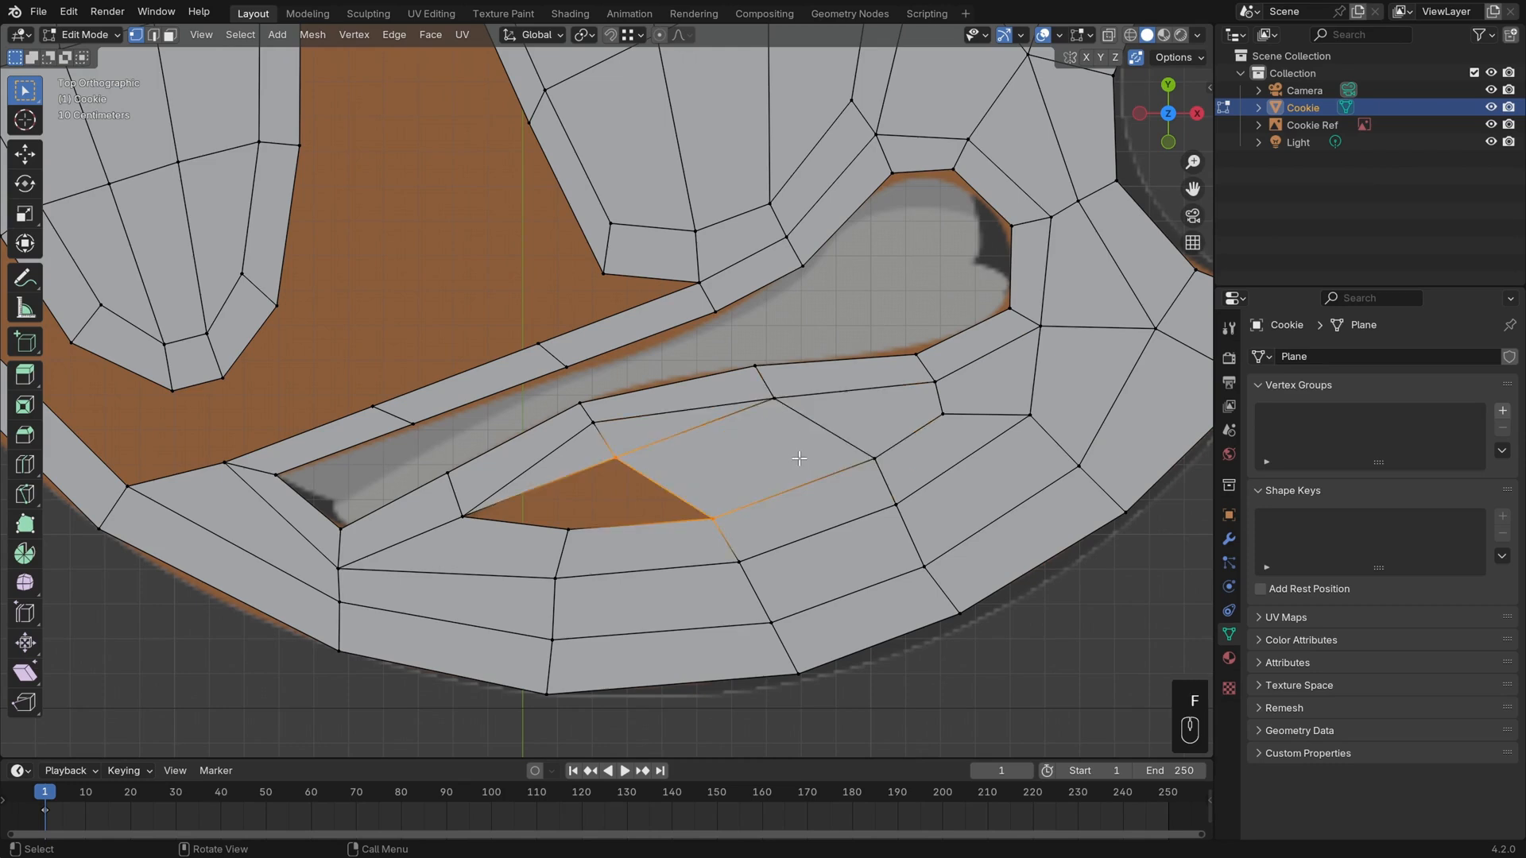
pyautogui.keyDown('shift'); pyautogui.moveTo(791, 457); pyautogui.dragTo(863, 446, button='middle'); pyautogui.keyUp('shift')
pyautogui.press('f')
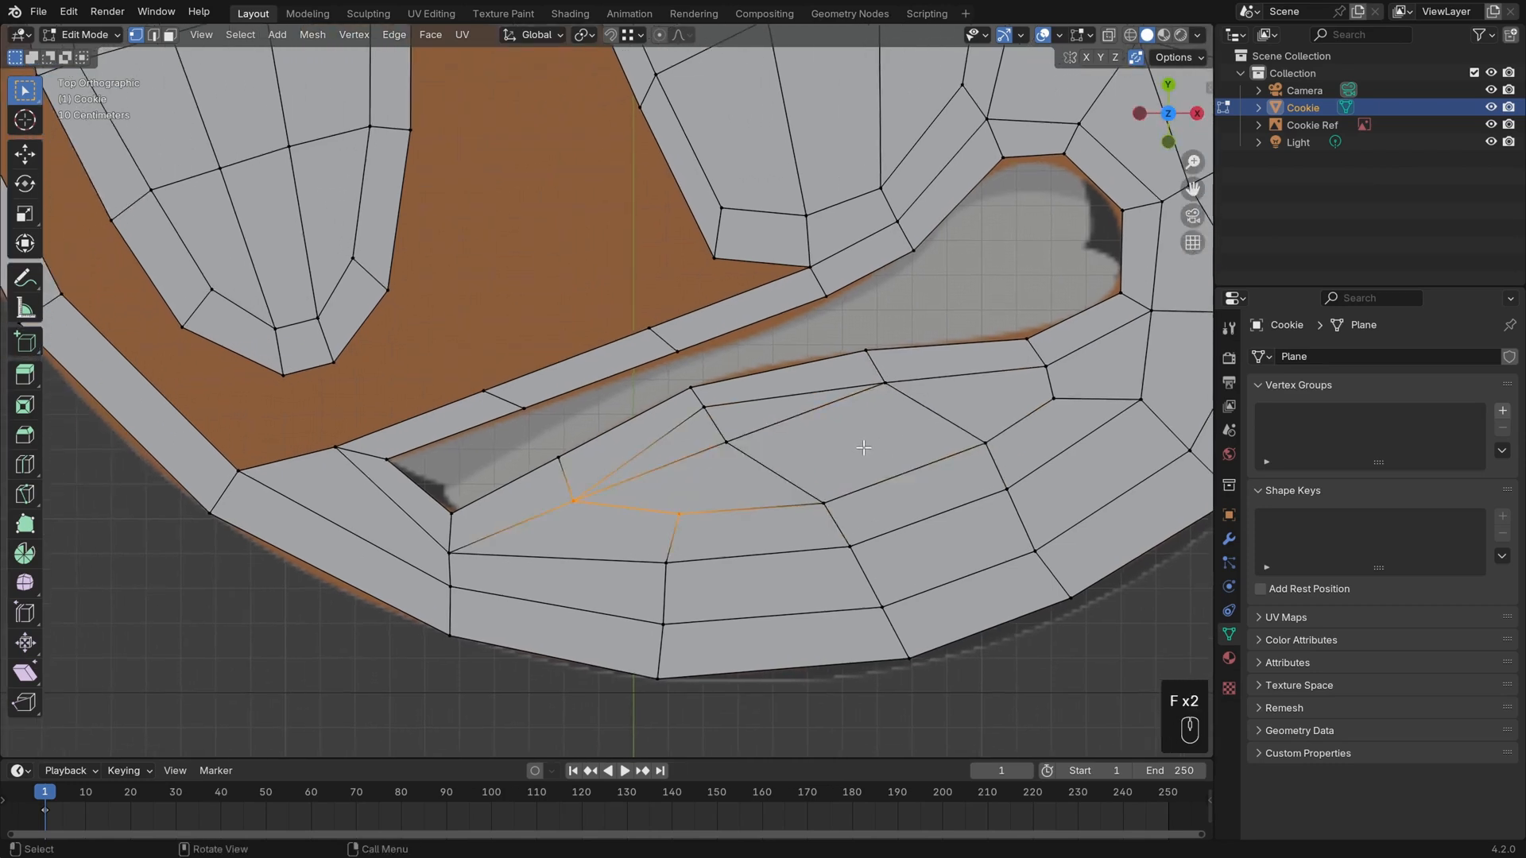
pyautogui.hotkey('alt', 'a')
# Shift three vertices along the filled area's lower edge to the left, the middle one about -0.092 m in X and -0.005 m in Y
pyautogui.click(677, 521)
pyautogui.press('g')
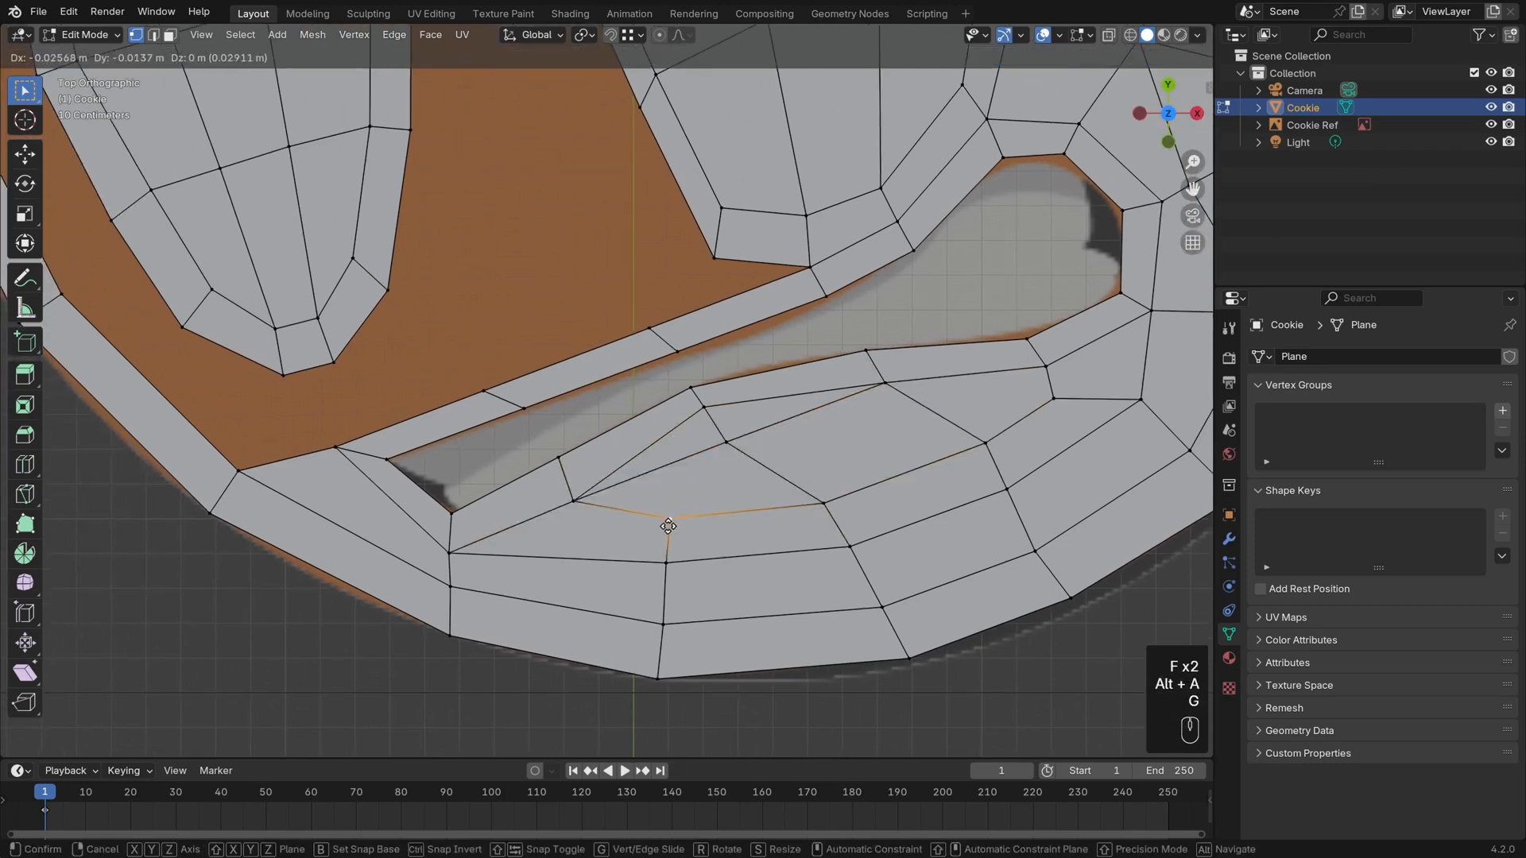
pyautogui.click(666, 524)
pyautogui.click(822, 503)
pyautogui.press('g')
pyautogui.click(791, 505)
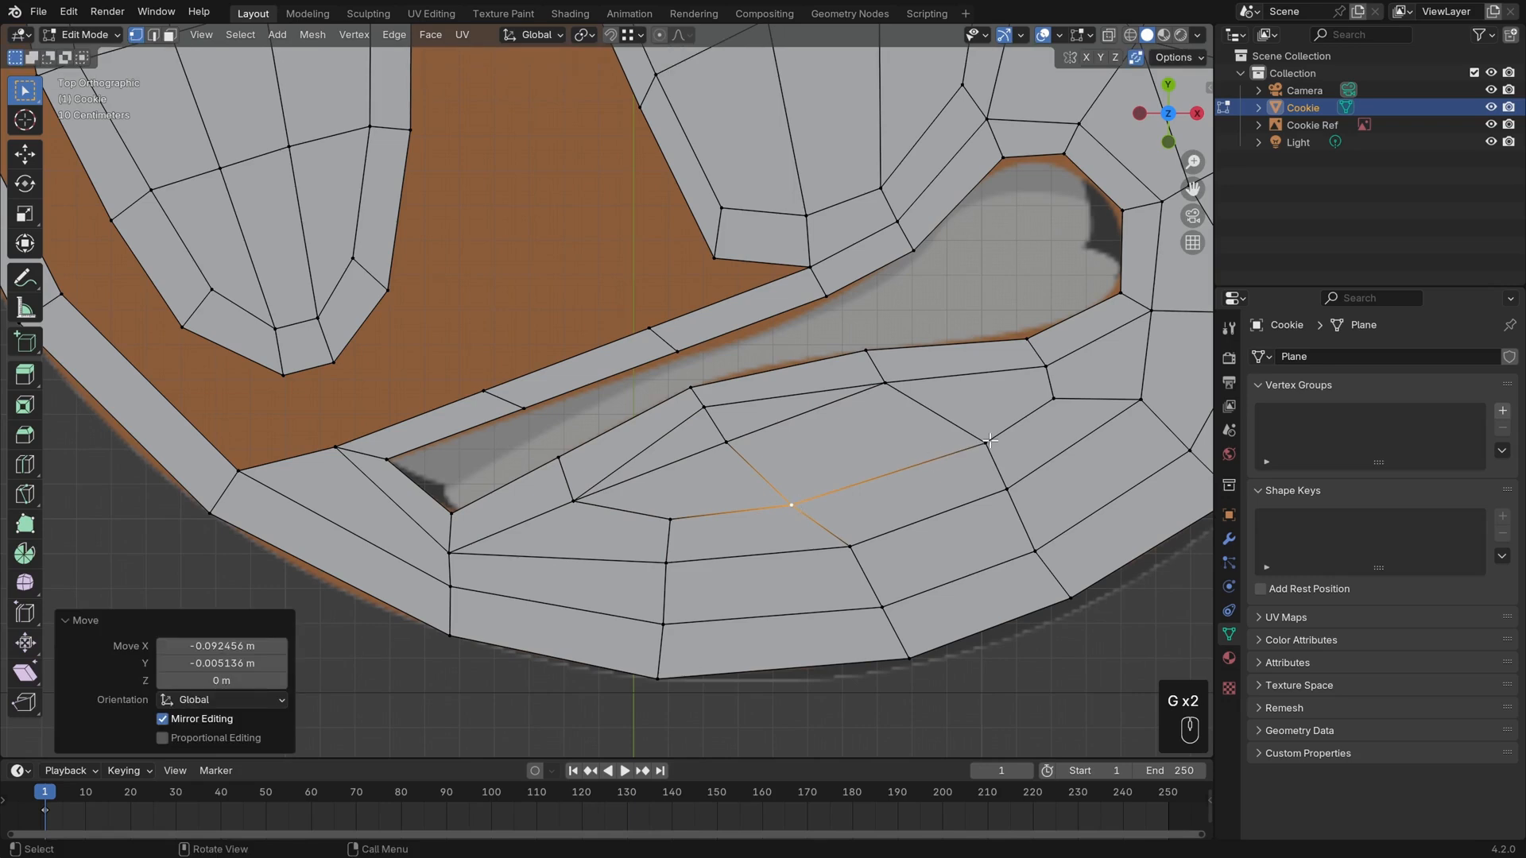
pyautogui.click(985, 443)
pyautogui.press('g')
pyautogui.click(961, 442)
# Reposition the inner vertex below the mouth's right end and the neighbouring strip vertex to even out the surrounding quads
pyautogui.click(1137, 403)
pyautogui.keyDown('shift'); pyautogui.moveTo(1137, 402); pyautogui.dragTo(937, 426, button='middle'); pyautogui.keyUp('shift')
pyautogui.press('g')
pyautogui.click(920, 477)
pyautogui.click(993, 475)
pyautogui.press('g')
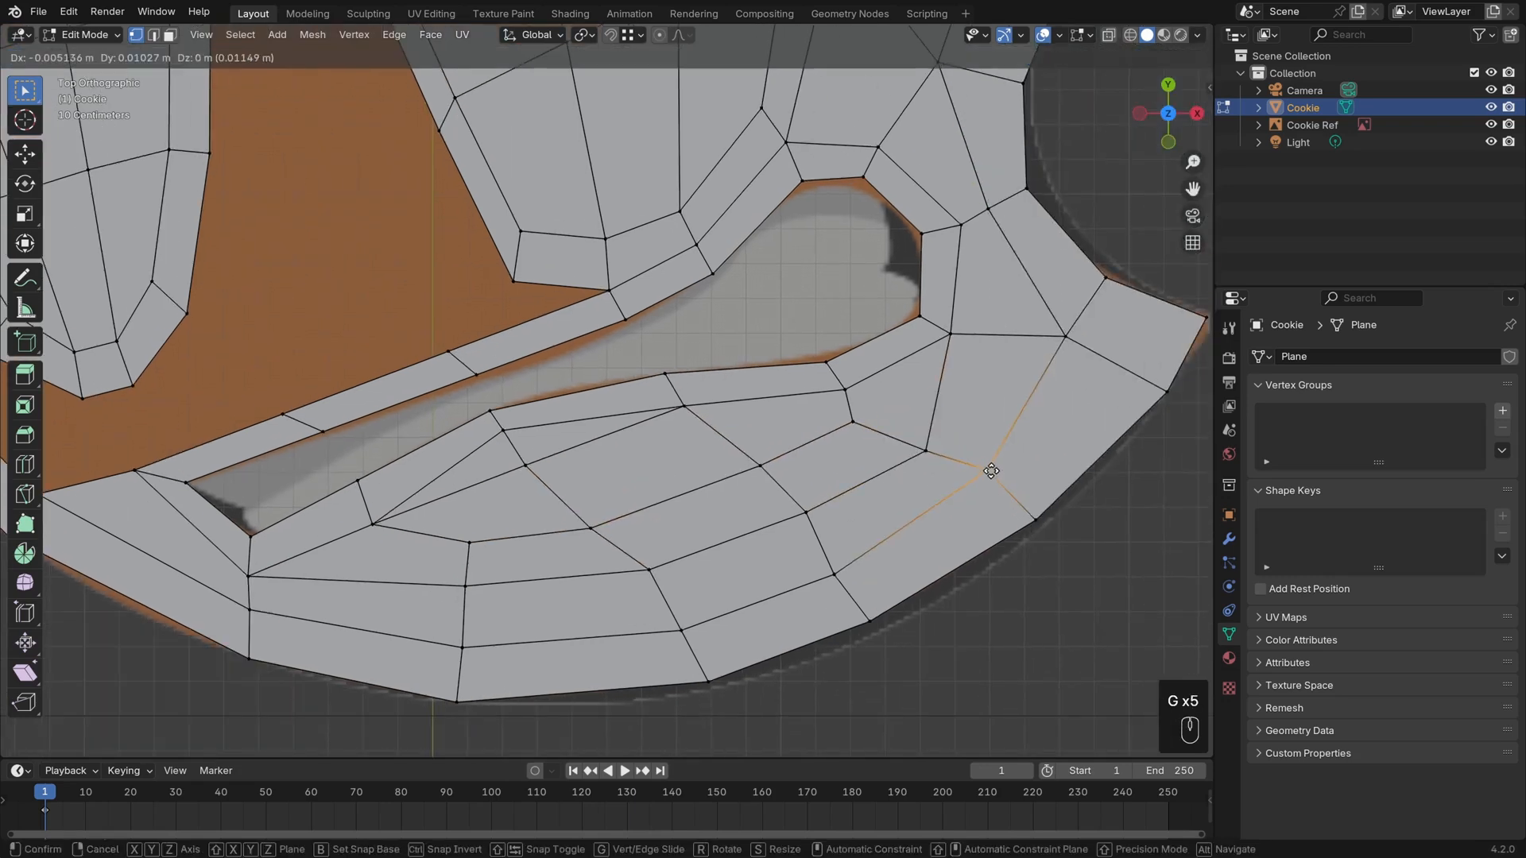
pyautogui.click(995, 473)
pyautogui.click(924, 450)
pyautogui.press('g')
pyautogui.click(930, 450)
# Lower the two neighbouring vertices along the filled area's lower right edge, bringing them slightly to the left
pyautogui.click(853, 422)
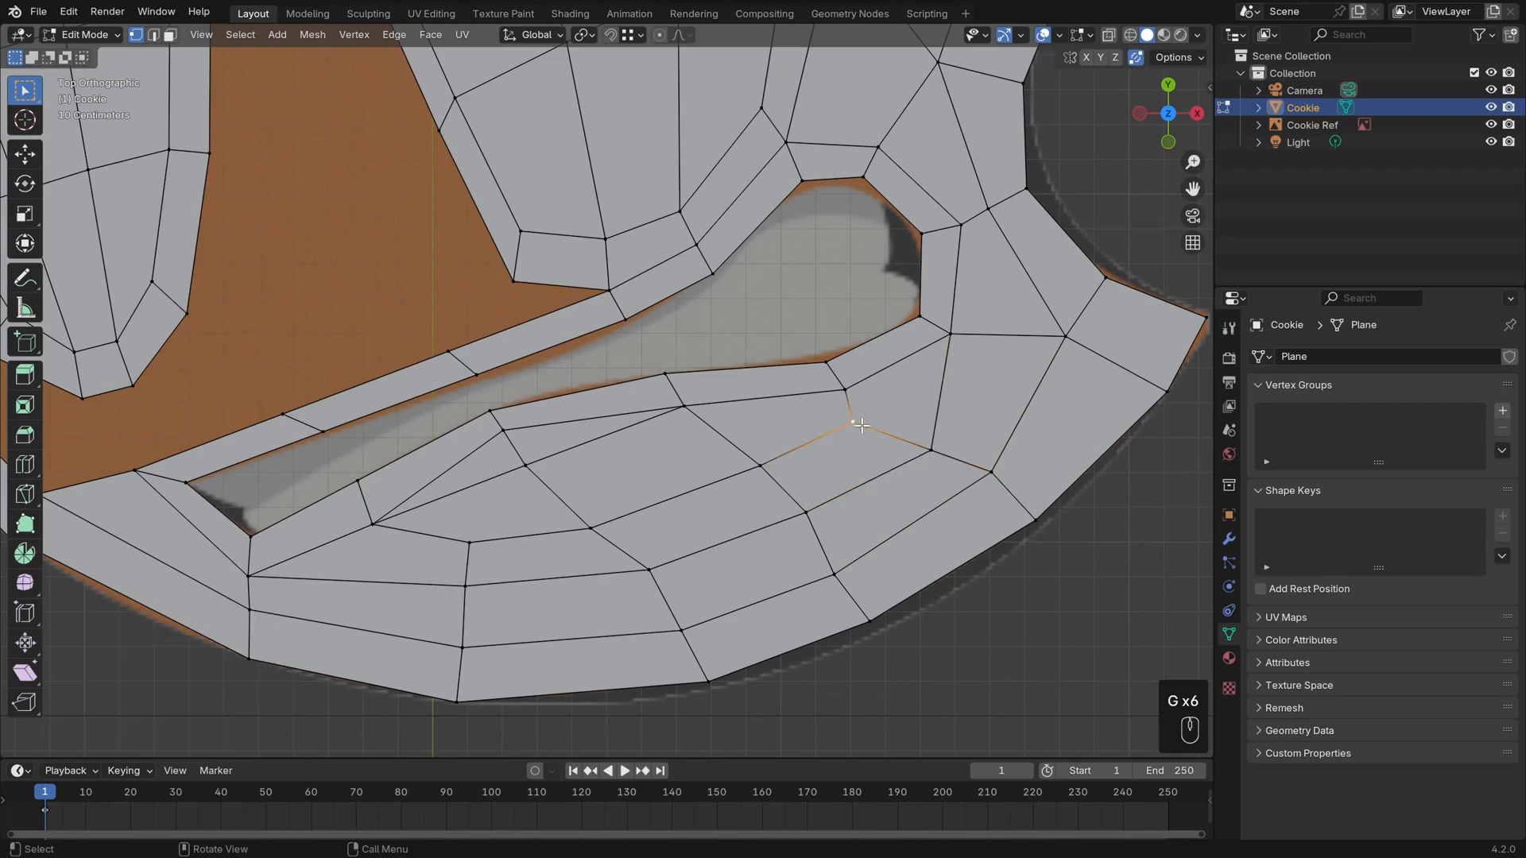
pyautogui.press('g')
pyautogui.click(837, 438)
pyautogui.click(761, 465)
pyautogui.press('g')
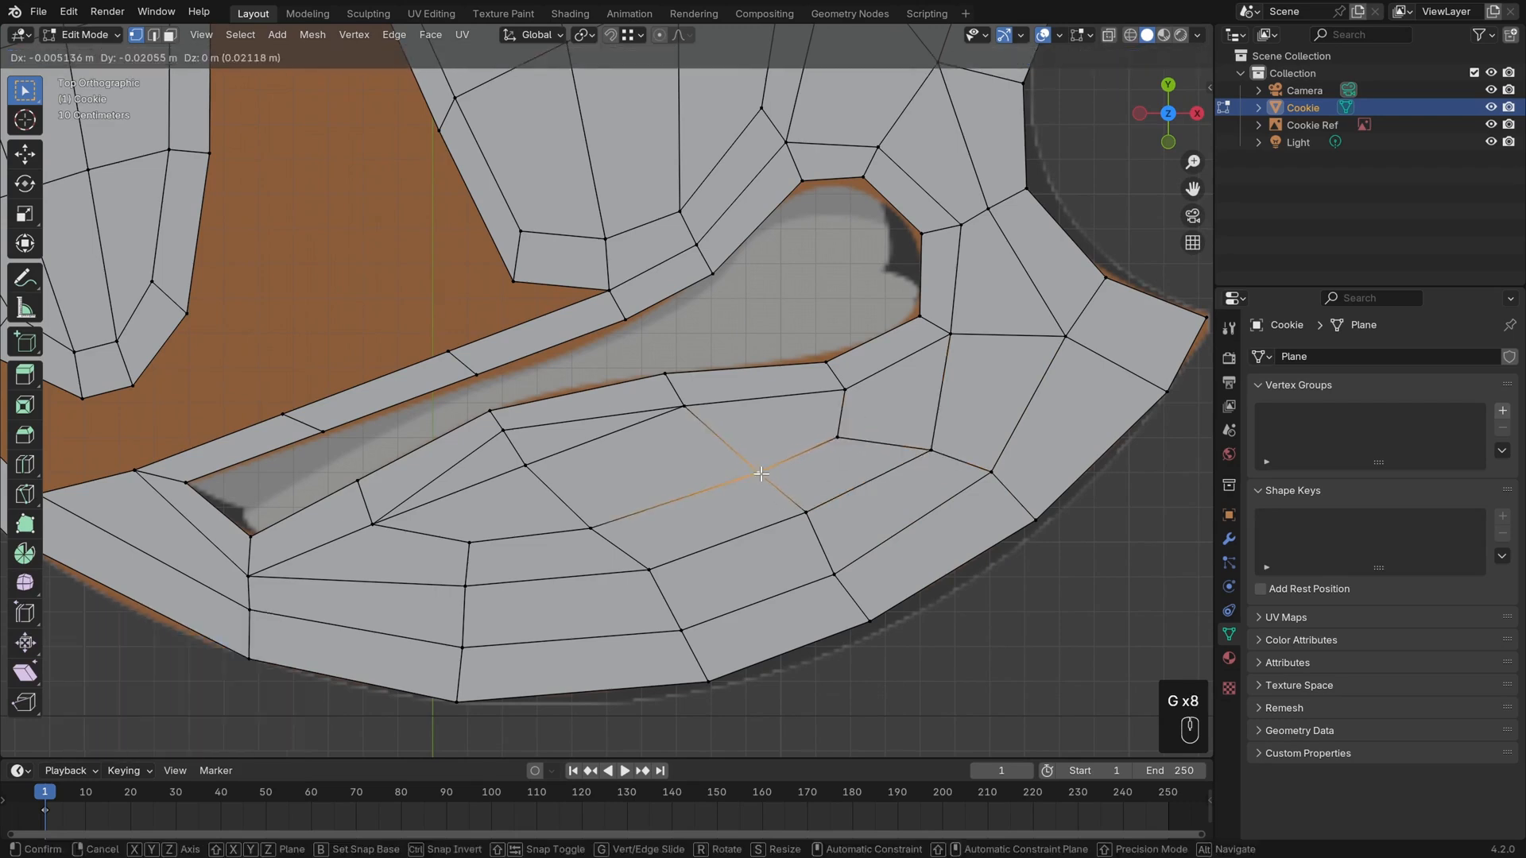
pyautogui.click(758, 473)
# Nudge the two vertices further out on the same cross edge of the lower right strip, then clear the selection
pyautogui.click(805, 513)
pyautogui.press('g')
pyautogui.click(796, 515)
pyautogui.click(834, 574)
pyautogui.press('g')
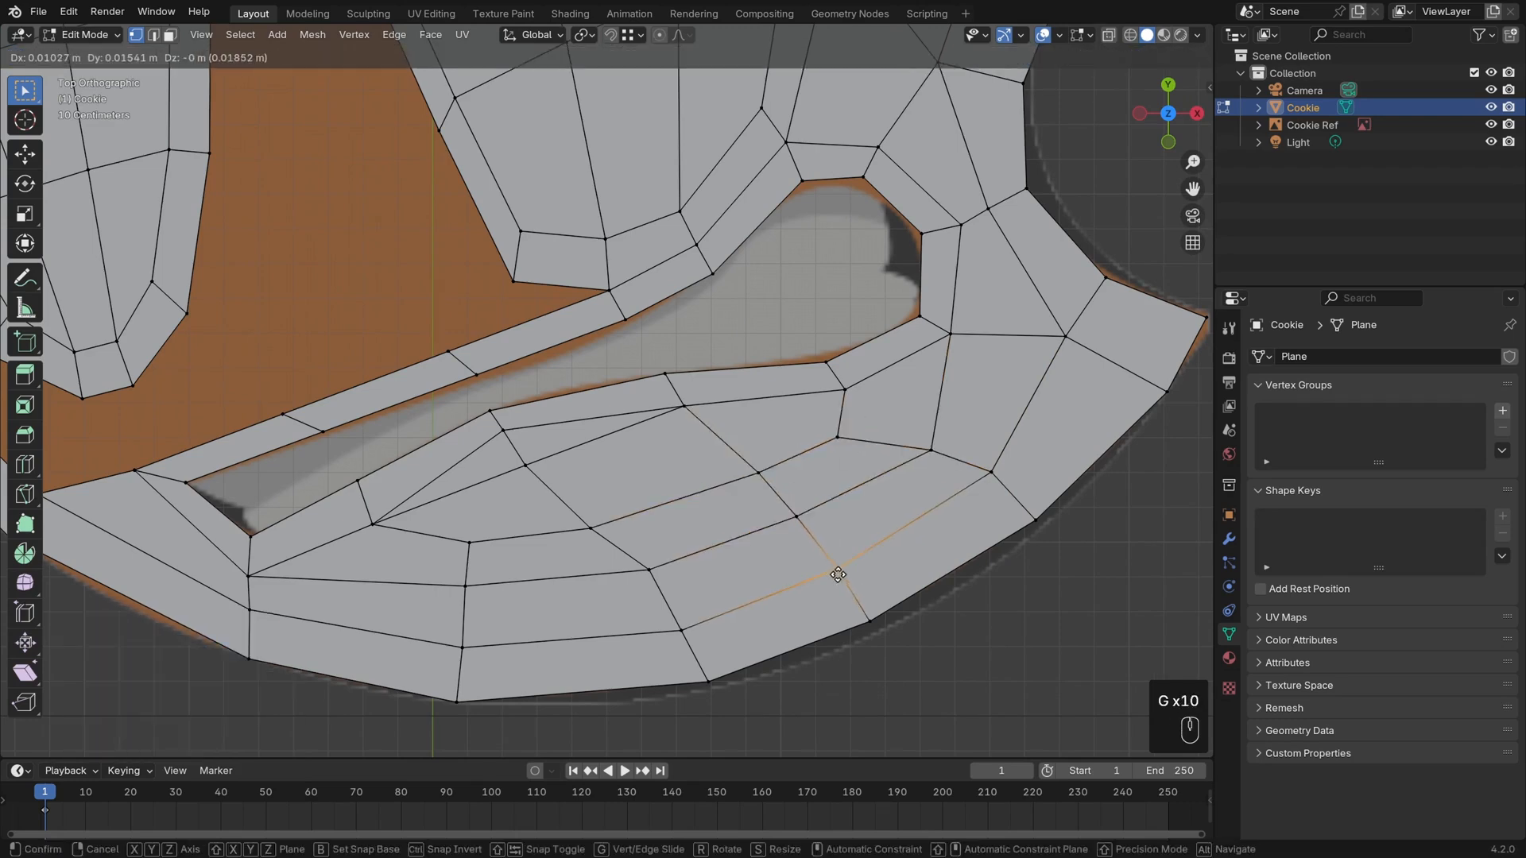
pyautogui.click(840, 569)
pyautogui.keyDown('shift'); pyautogui.moveTo(653, 506); pyautogui.dragTo(754, 537, button='middle'); pyautogui.keyUp('shift')
pyautogui.hotkey('alt', 'a')
# Nudge the vertex just below the mouth's left corner about 0.003 m in X and 0.001 m in Y, then clear the selection
pyautogui.scroll(-2, 754, 509)
pyautogui.keyDown('shift'); pyautogui.moveTo(774, 405); pyautogui.dragTo(809, 463, button='middle'); pyautogui.keyUp('shift')
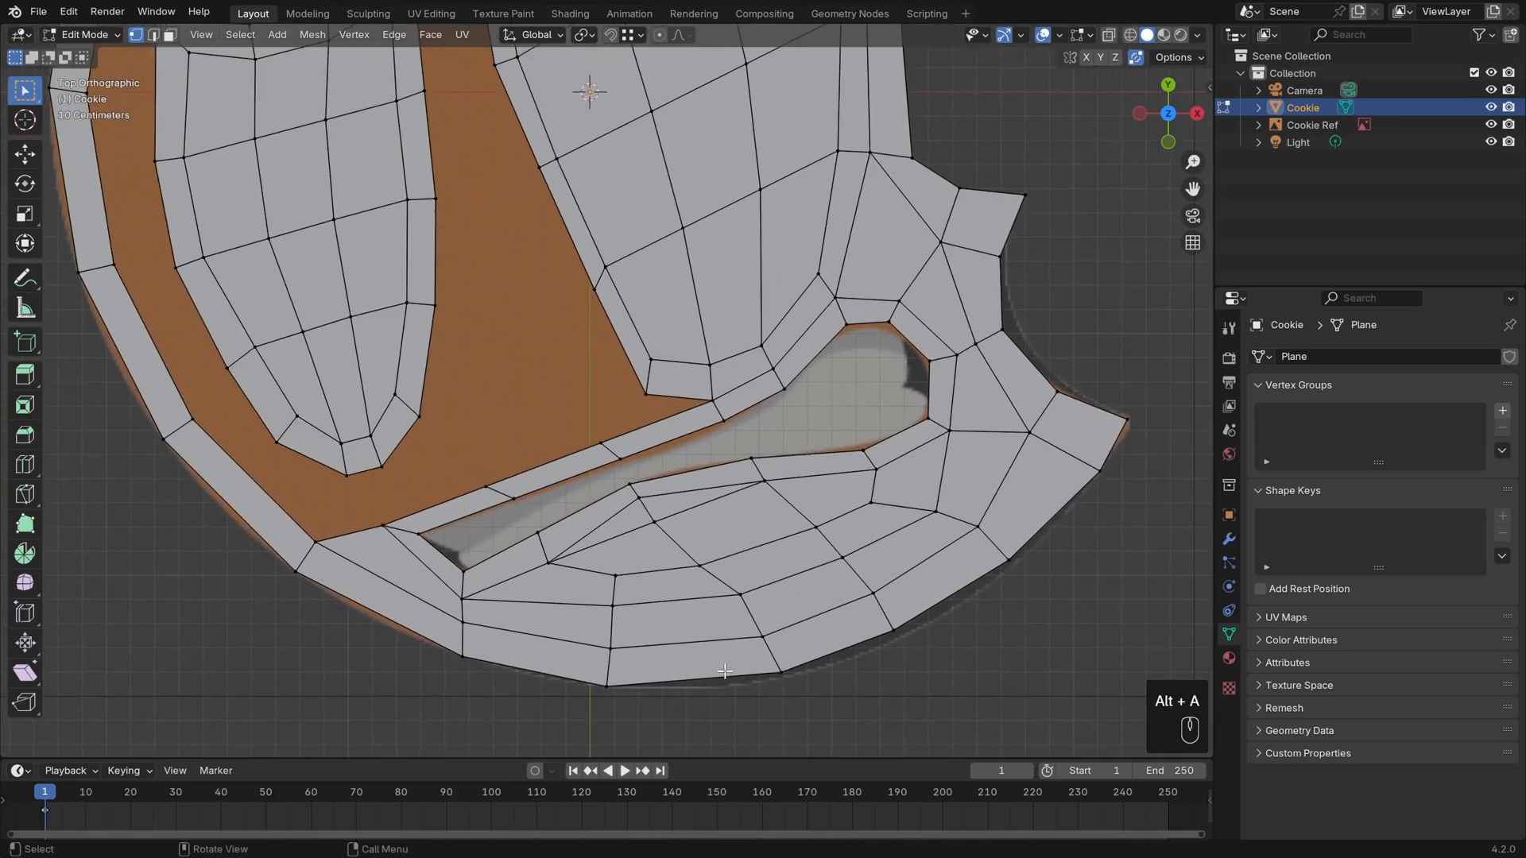
pyautogui.keyDown('shift'); pyautogui.moveTo(754, 572); pyautogui.dragTo(789, 595, button='middle'); pyautogui.keyUp('shift')
pyautogui.keyDown('shift'); pyautogui.moveTo(656, 657); pyautogui.dragTo(707, 603, button='middle'); pyautogui.keyUp('shift')
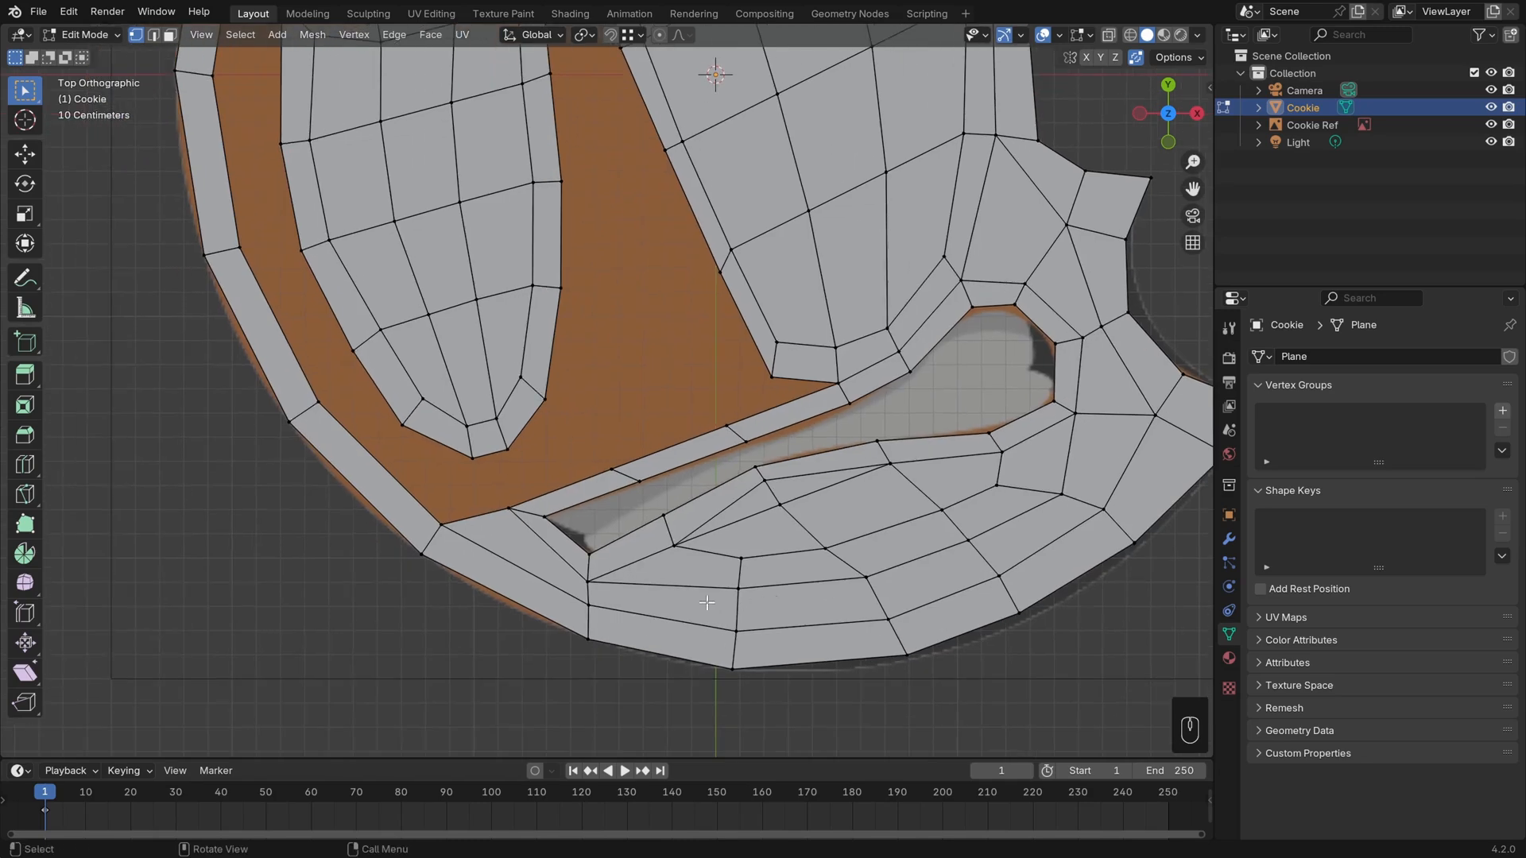
pyautogui.click(586, 585)
pyautogui.press('g')
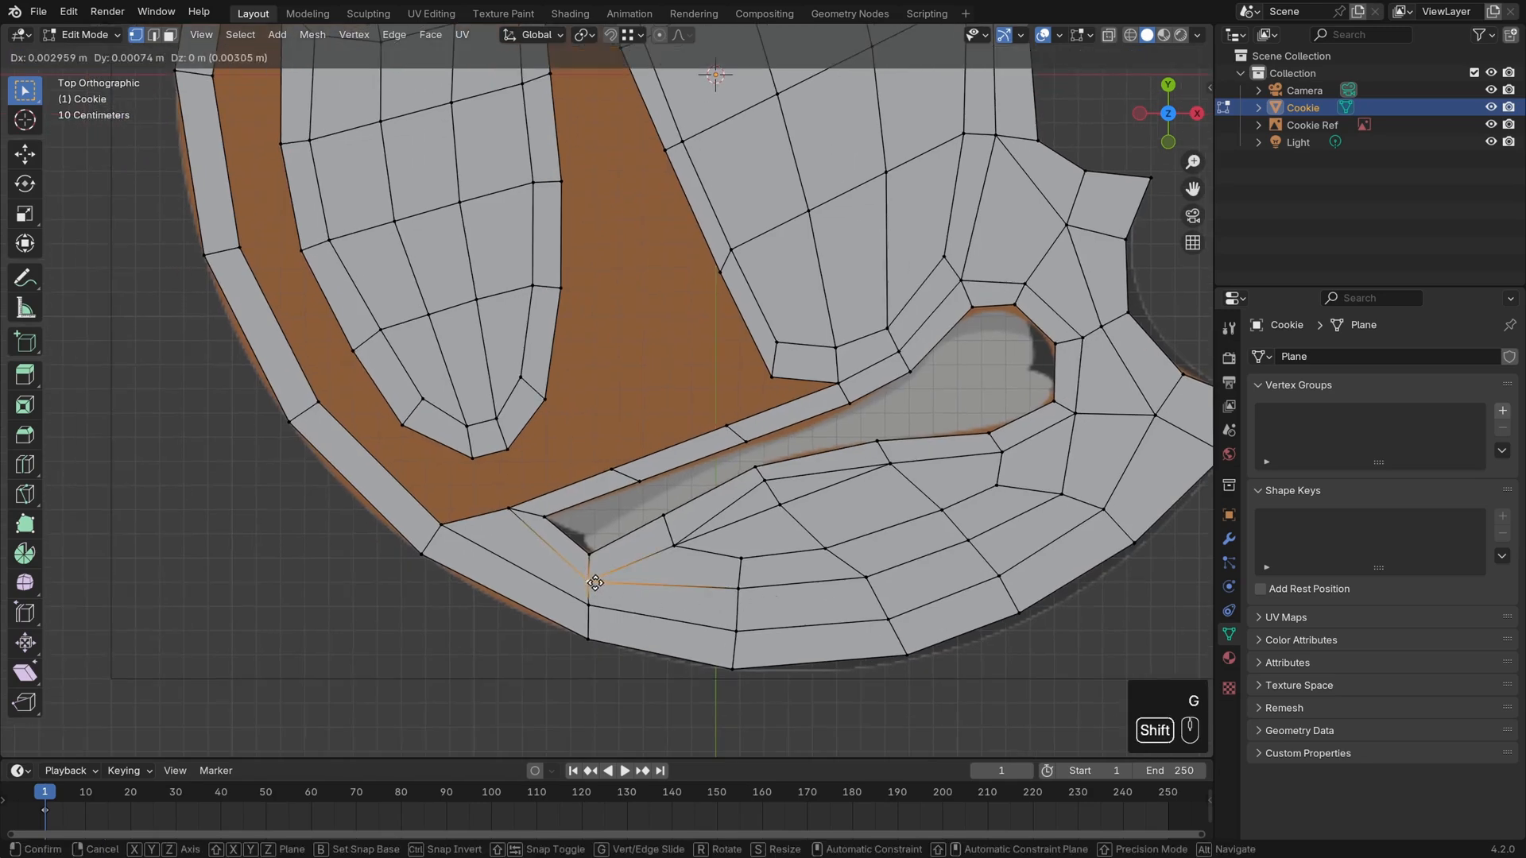
pyautogui.click(595, 583)
pyautogui.hotkey('alt', 'a')
# Move the middle strip vertex beneath the mouth about -0.029 m in X and -0.008 m in Y, then clear the selection
pyautogui.keyDown('shift'); pyautogui.moveTo(858, 365); pyautogui.dragTo(846, 486, button='middle'); pyautogui.keyUp('shift')
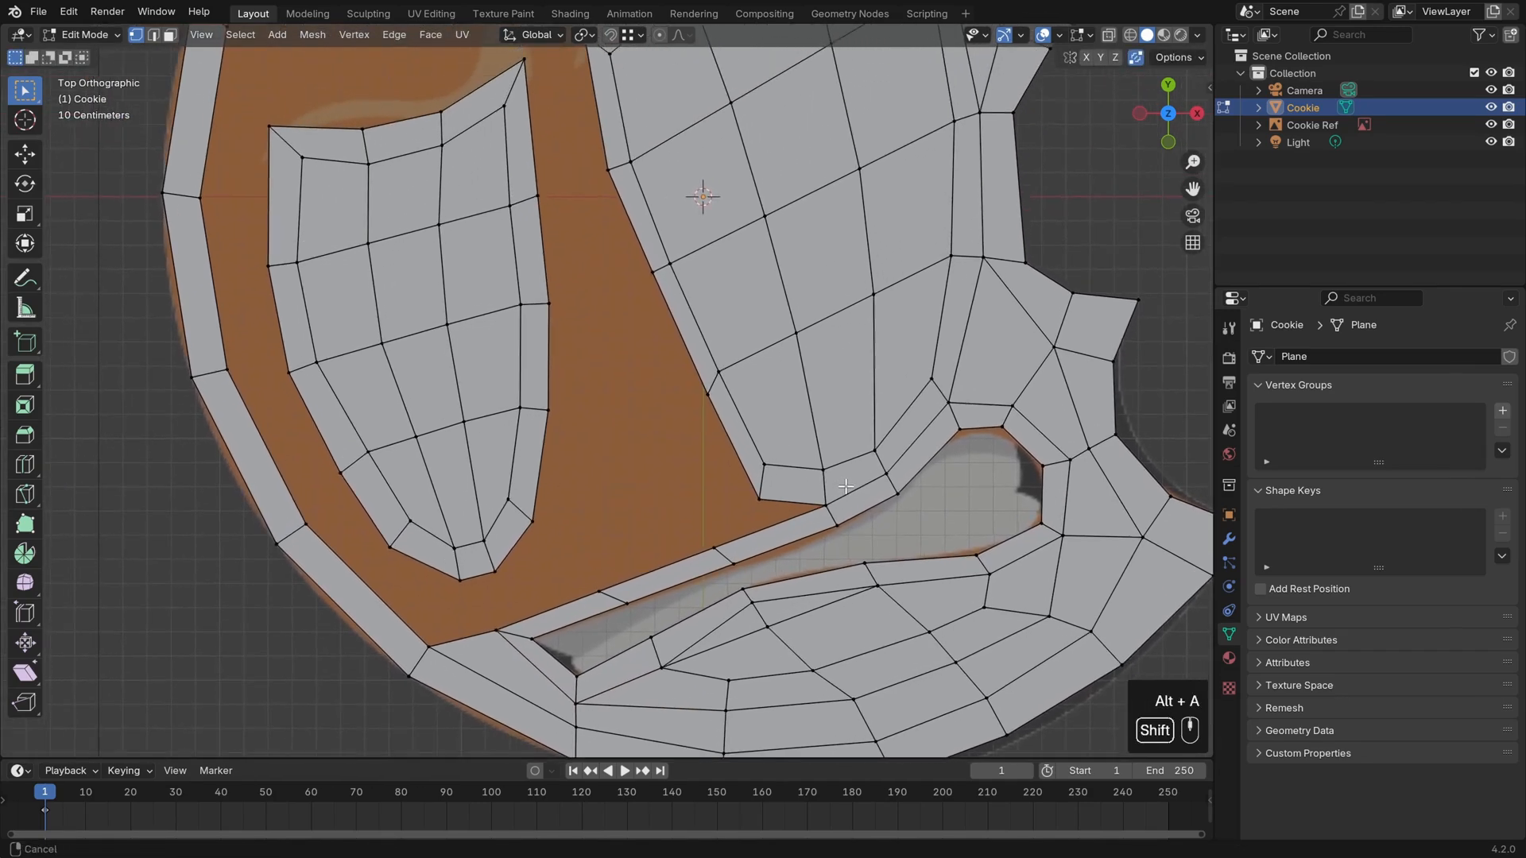
pyautogui.keyDown('shift'); pyautogui.moveTo(840, 551); pyautogui.dragTo(854, 432, button='middle'); pyautogui.keyUp('shift')
pyautogui.scroll(1, 854, 452)
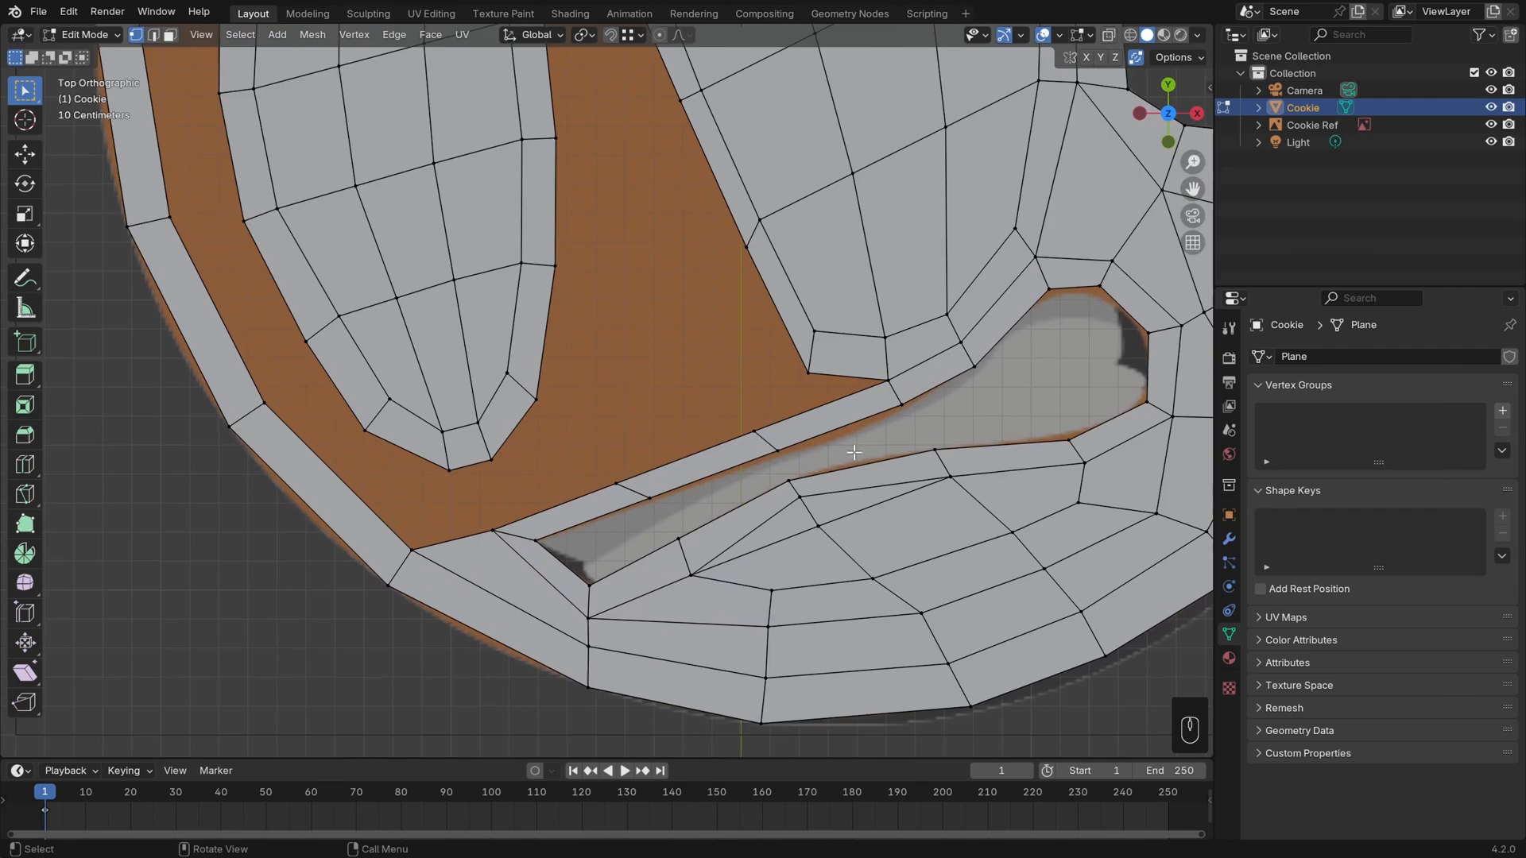
pyautogui.press('g')
pyautogui.click(913, 616)
pyautogui.keyDown('shift'); pyautogui.moveTo(896, 537); pyautogui.dragTo(827, 549, button='middle'); pyautogui.keyUp('shift')
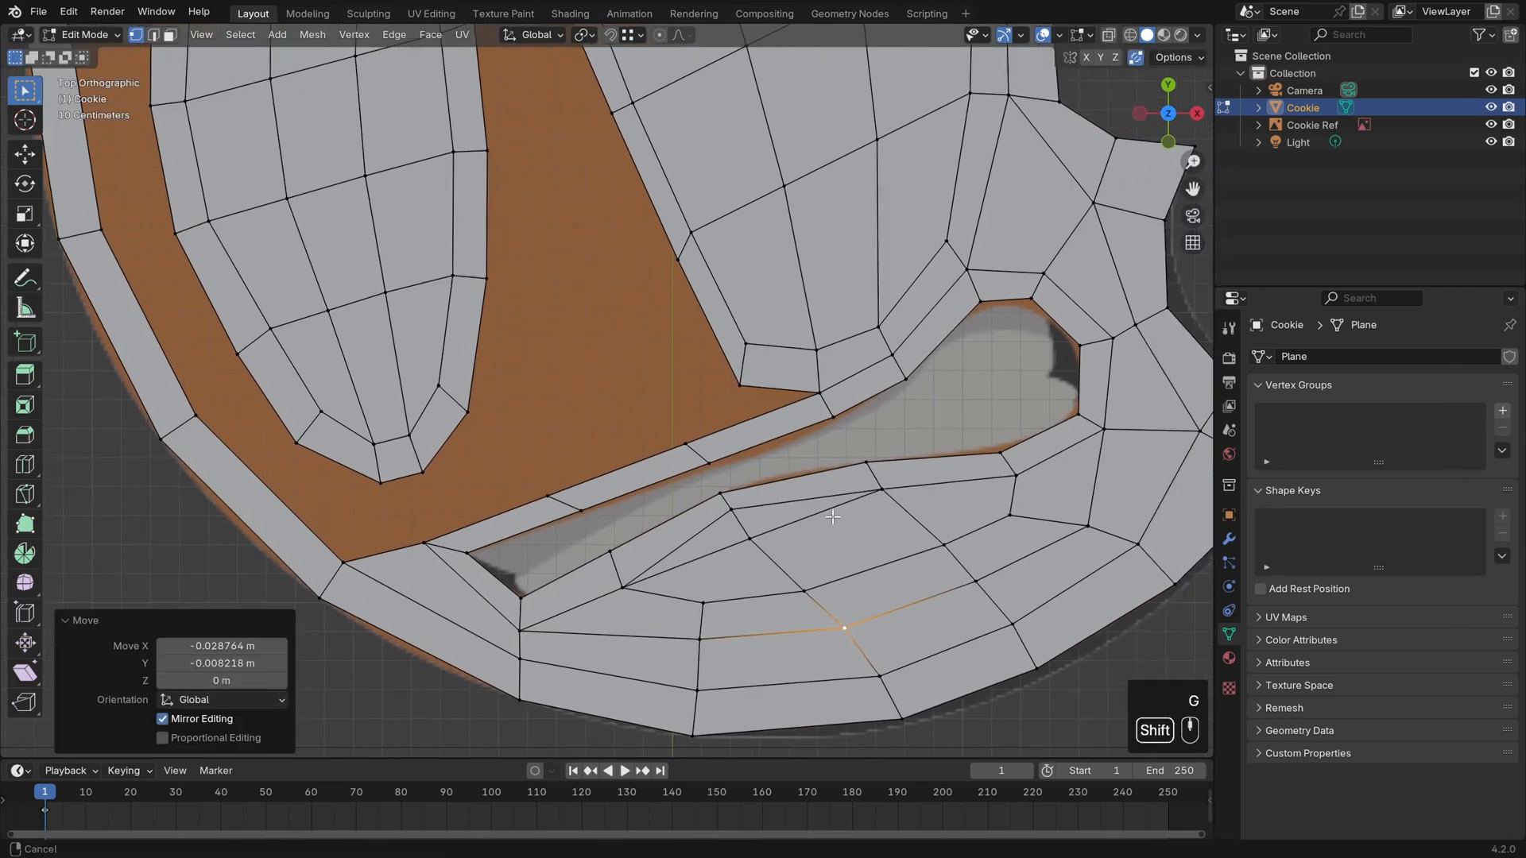
pyautogui.click(942, 541)
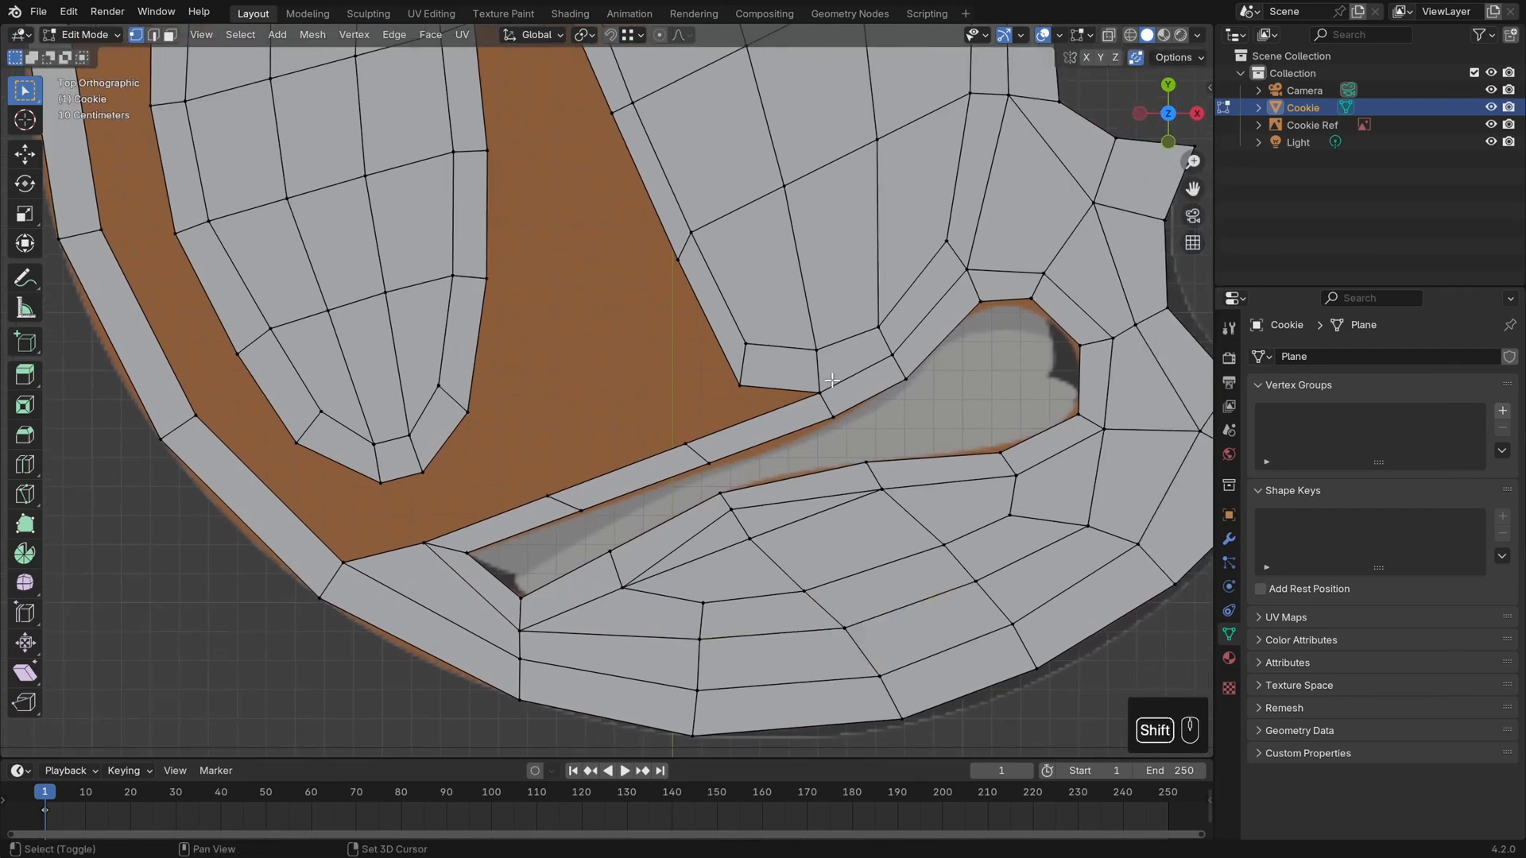
# Fill a quad between the topmost facing edges of the two eyes
pyautogui.keyDown('shift'); pyautogui.moveTo(617, 279); pyautogui.dragTo(681, 561, button='middle'); pyautogui.keyUp('shift')
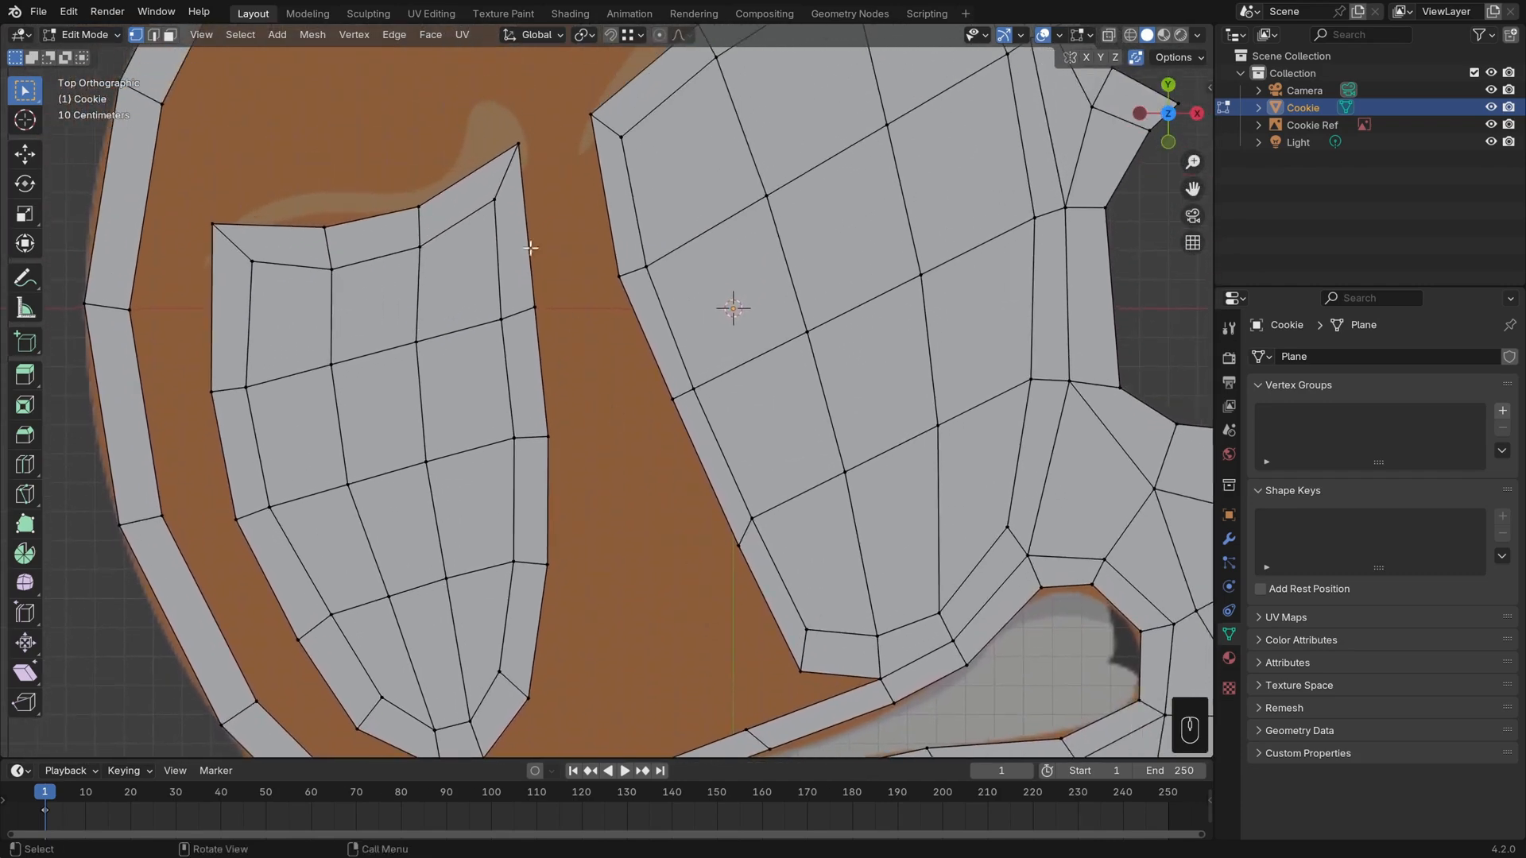
pyautogui.press('2')
pyautogui.keyDown('shift'); pyautogui.click(526, 226); pyautogui.keyUp('shift')
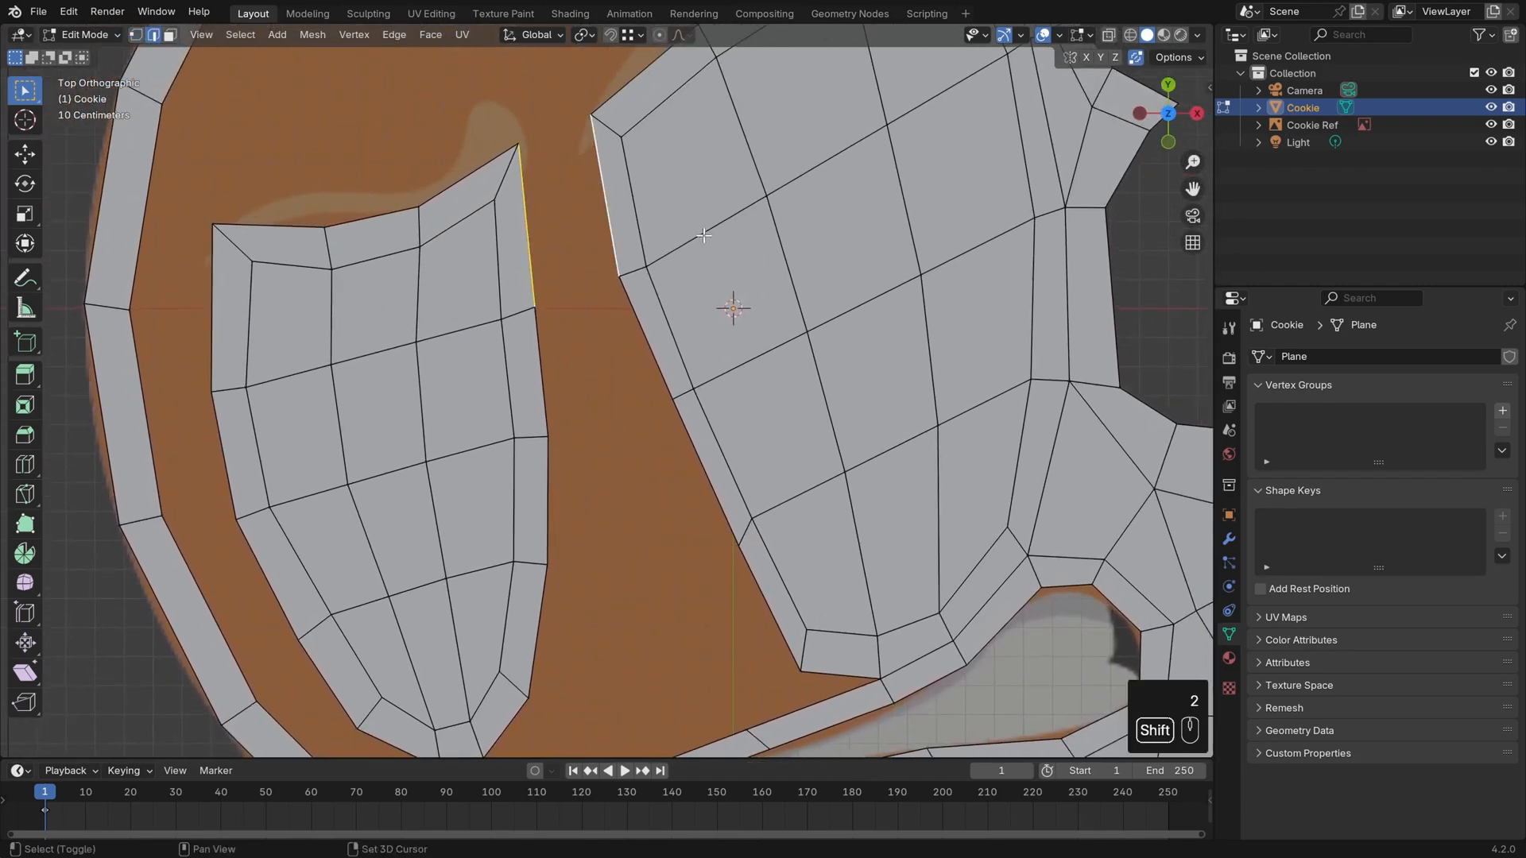
pyautogui.keyDown('shift'); pyautogui.moveTo(704, 235); pyautogui.dragTo(730, 329, button='middle'); pyautogui.keyUp('shift')
pyautogui.press('f')
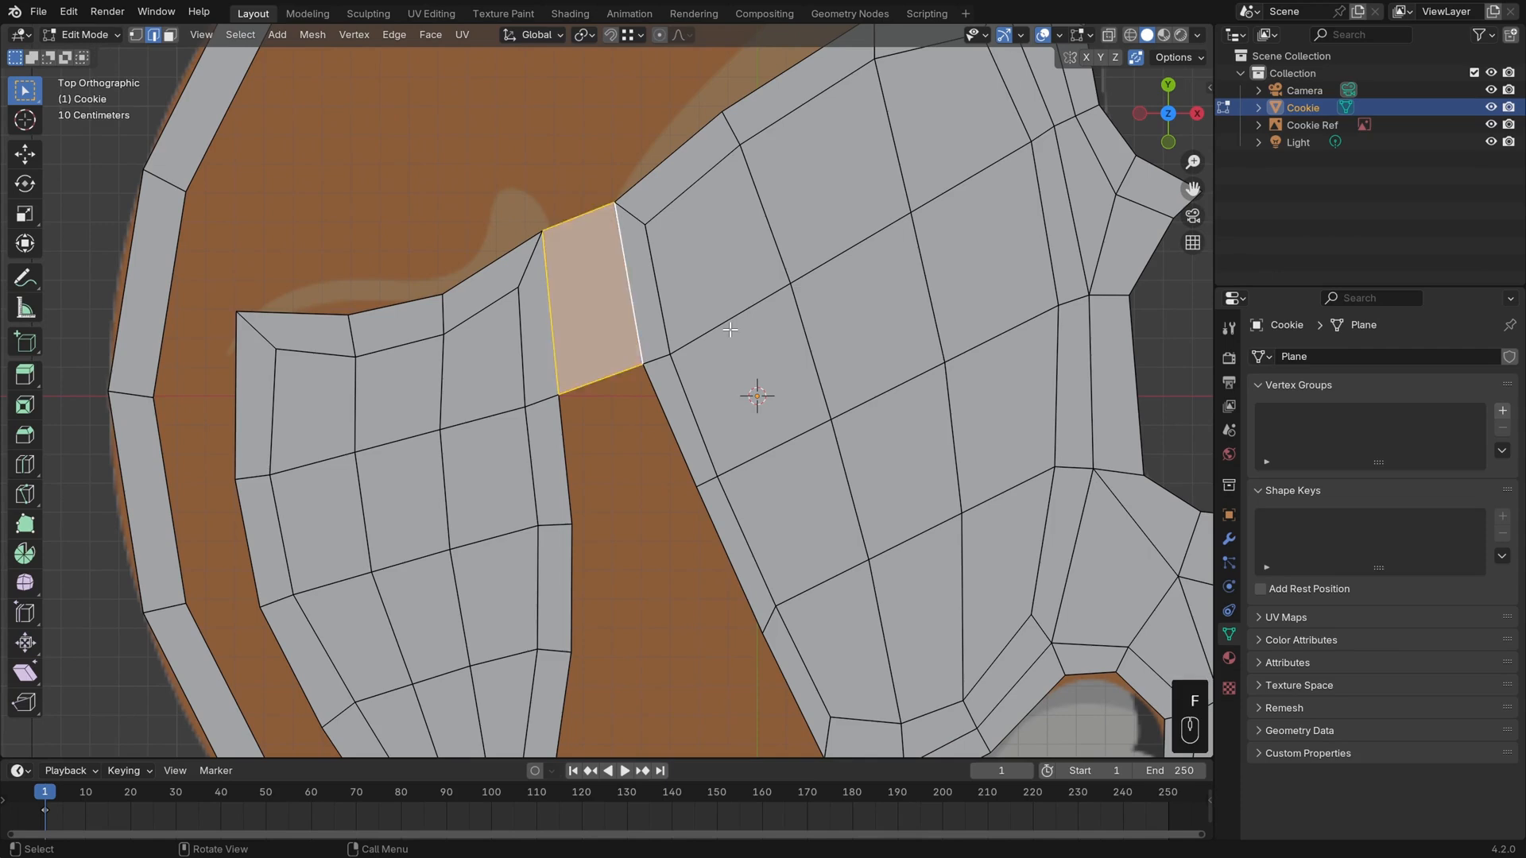
# Fill three more quads downward between the facing edges of the two eyes, starting from the lower edge of the top quad
pyautogui.keyDown('shift'); pyautogui.moveTo(725, 469); pyautogui.dragTo(729, 344, button='middle'); pyautogui.keyUp('shift')
pyautogui.click(630, 291)
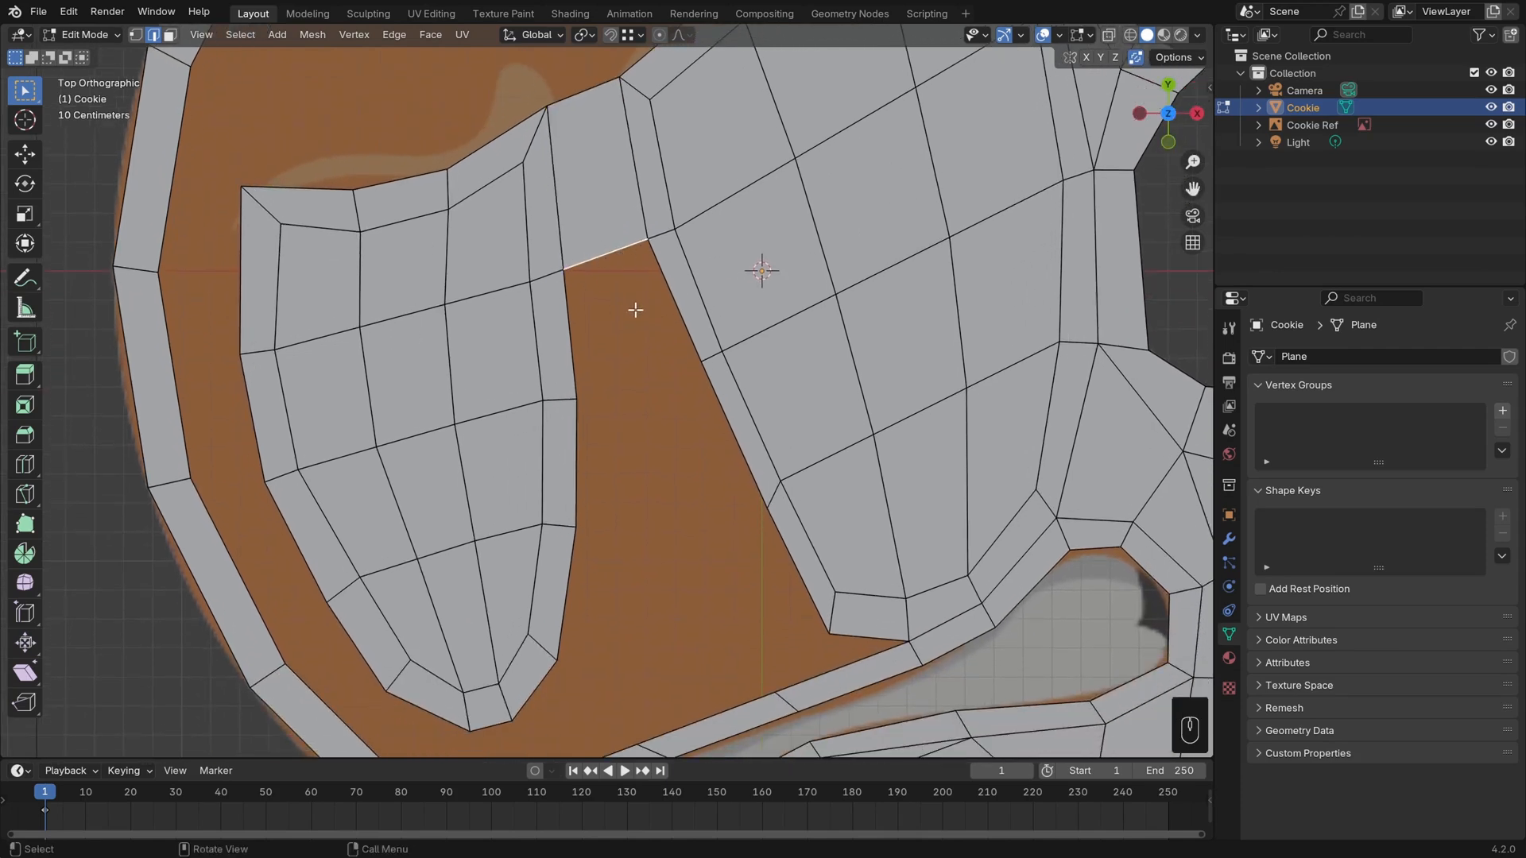
pyautogui.press('f')
pyautogui.keyDown('shift'); pyautogui.moveTo(733, 460); pyautogui.dragTo(712, 379, button='middle'); pyautogui.keyUp('shift')
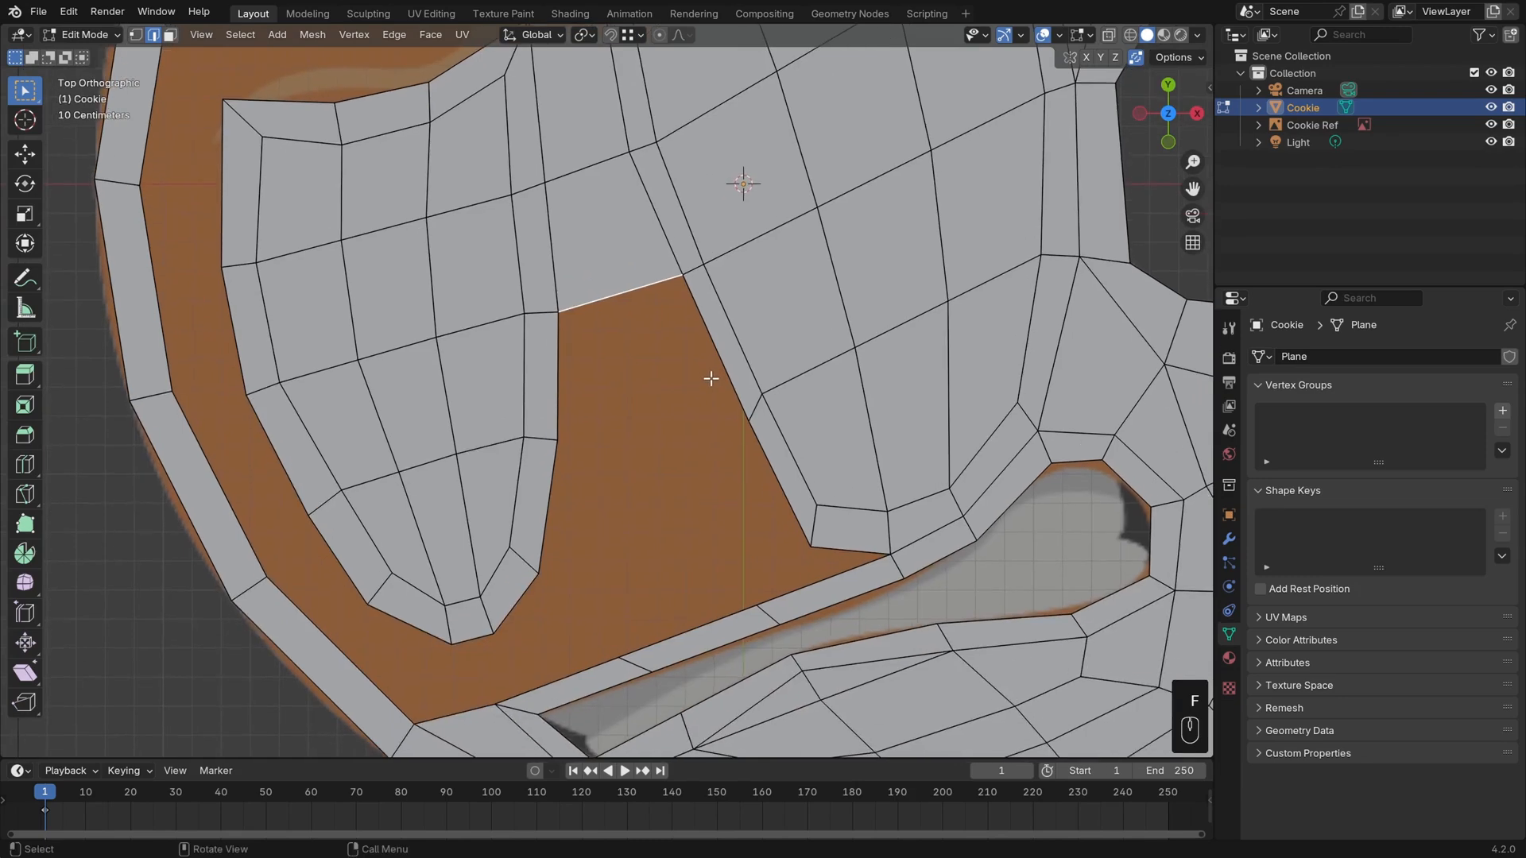
pyautogui.press('f')
pyautogui.keyDown('shift'); pyautogui.moveTo(783, 538); pyautogui.dragTo(769, 456, button='middle'); pyautogui.keyUp('shift')
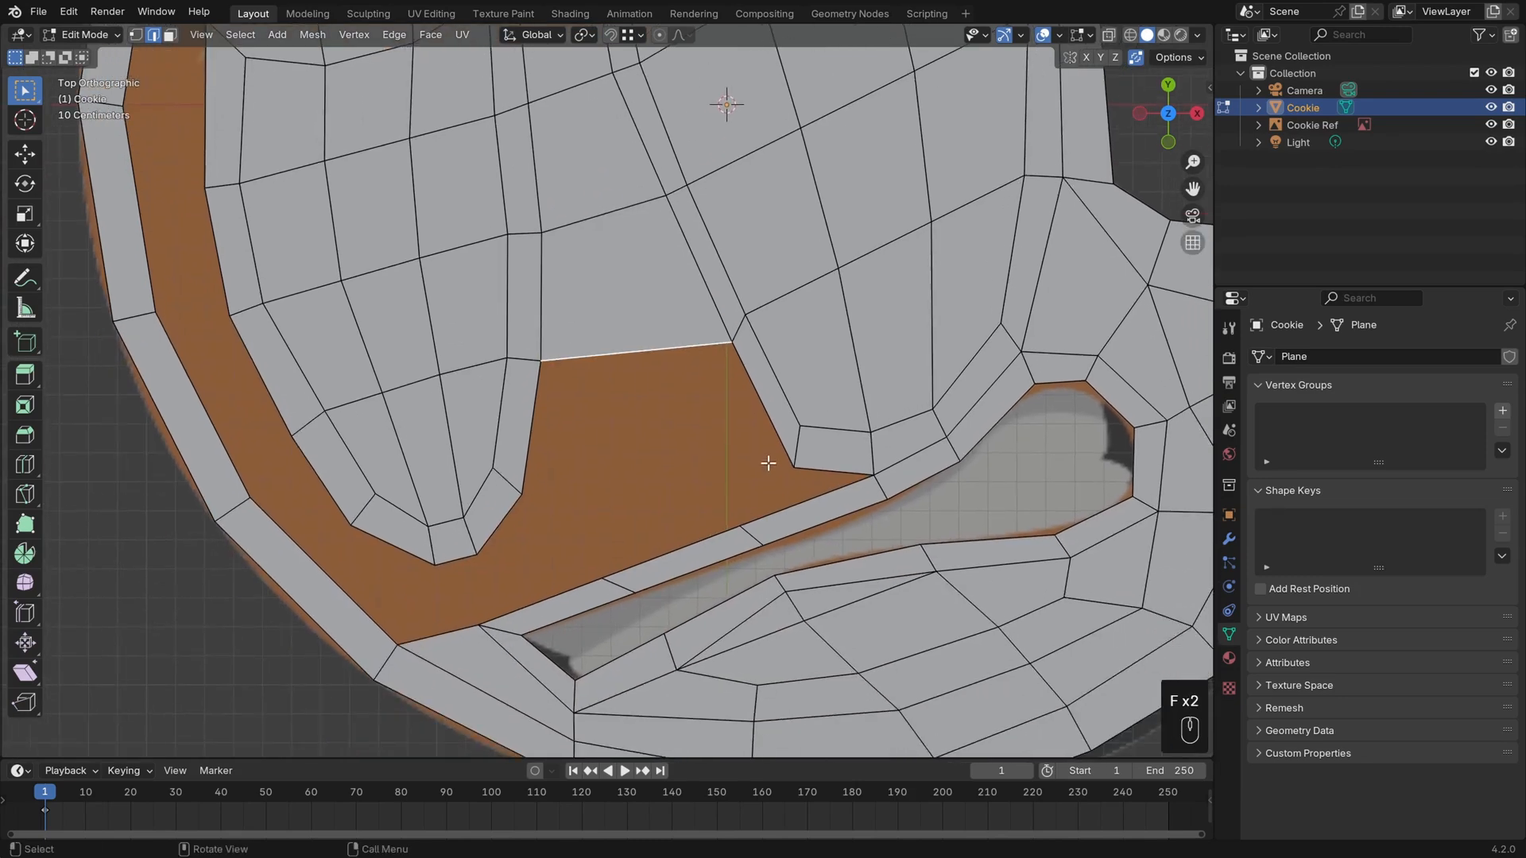
pyautogui.press('f')
pyautogui.keyDown('shift'); pyautogui.moveTo(716, 373); pyautogui.dragTo(721, 408, button='middle'); pyautogui.keyUp('shift')
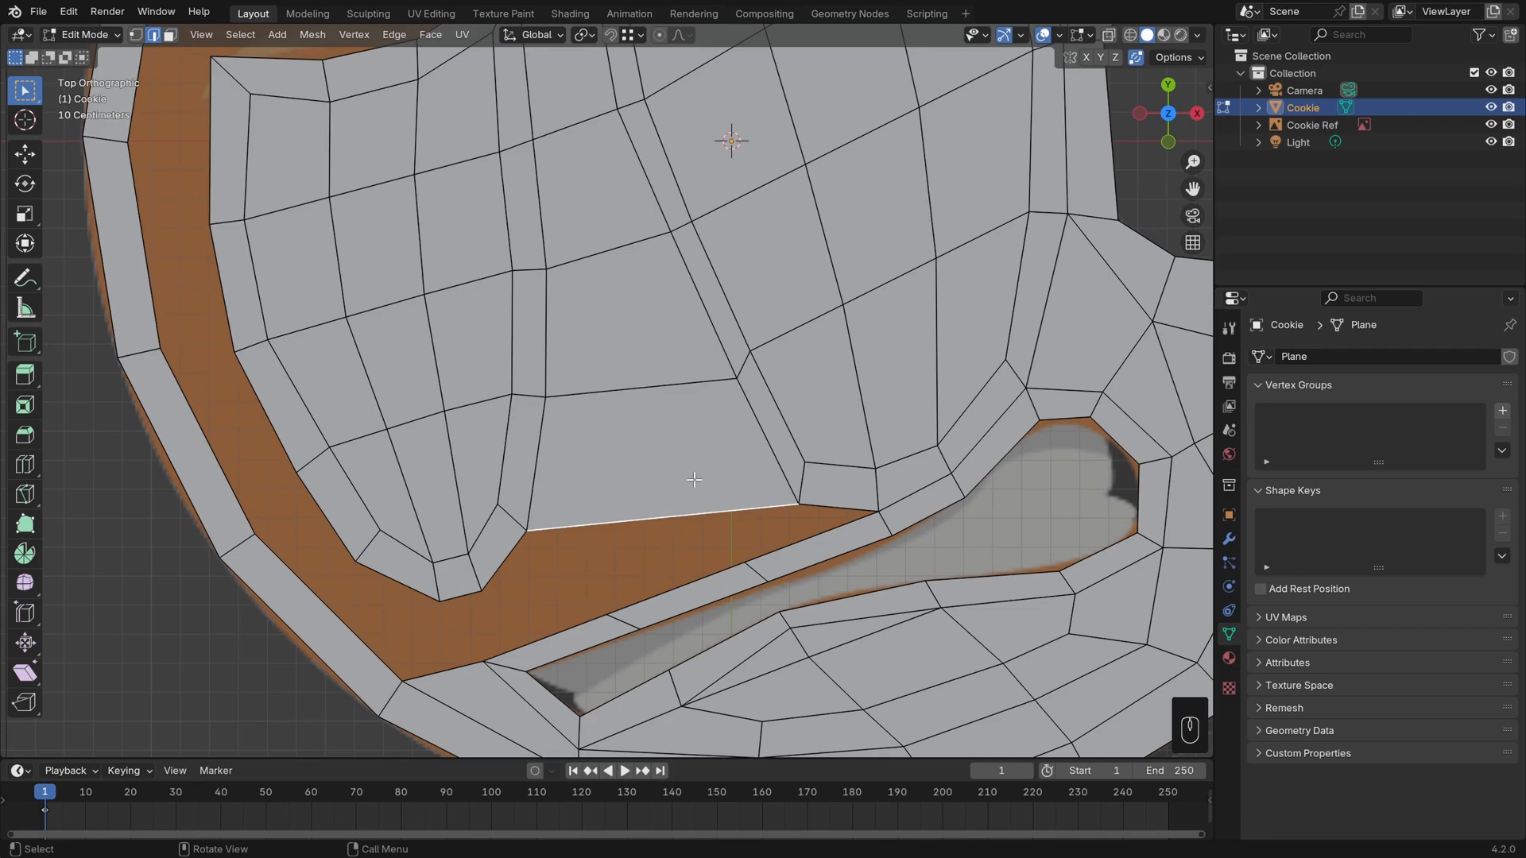
# Add a single centred loop cut running lengthwise down the new strip of quads between the two eyes
pyautogui.keyDown('shift'); pyautogui.moveTo(659, 403); pyautogui.dragTo(664, 479, button='middle'); pyautogui.keyUp('shift')
pyautogui.keyDown('ctrl'); pyautogui.scroll(2, 660, 508); pyautogui.keyUp('ctrl')
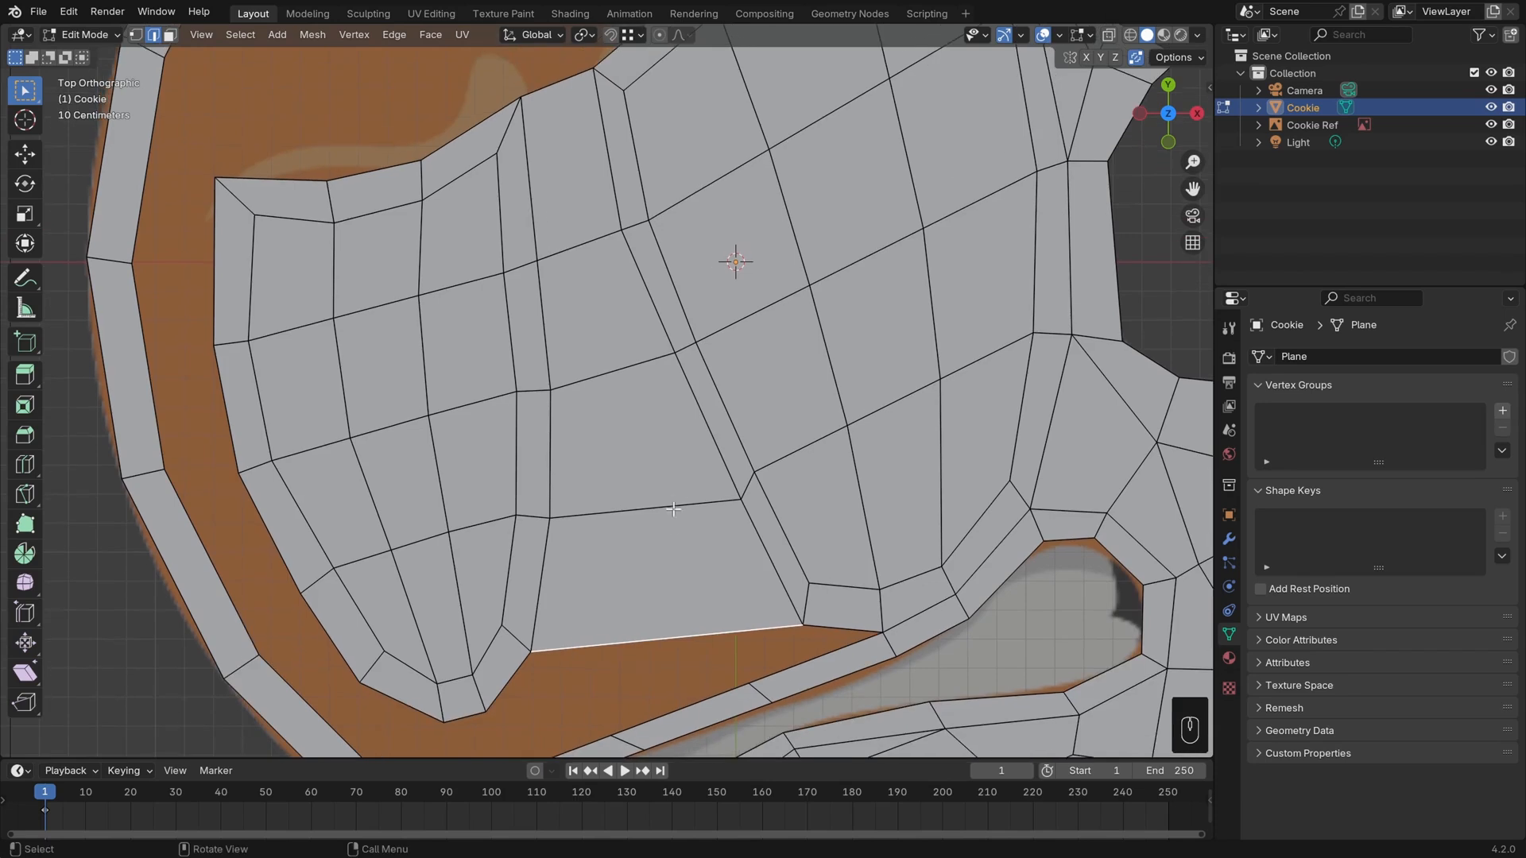
pyautogui.hotkey('ctrl', 'r')
pyautogui.rightClick(666, 509)
pyautogui.keyDown('shift'); pyautogui.moveTo(668, 511); pyautogui.dragTo(637, 348, button='middle'); pyautogui.keyUp('shift')
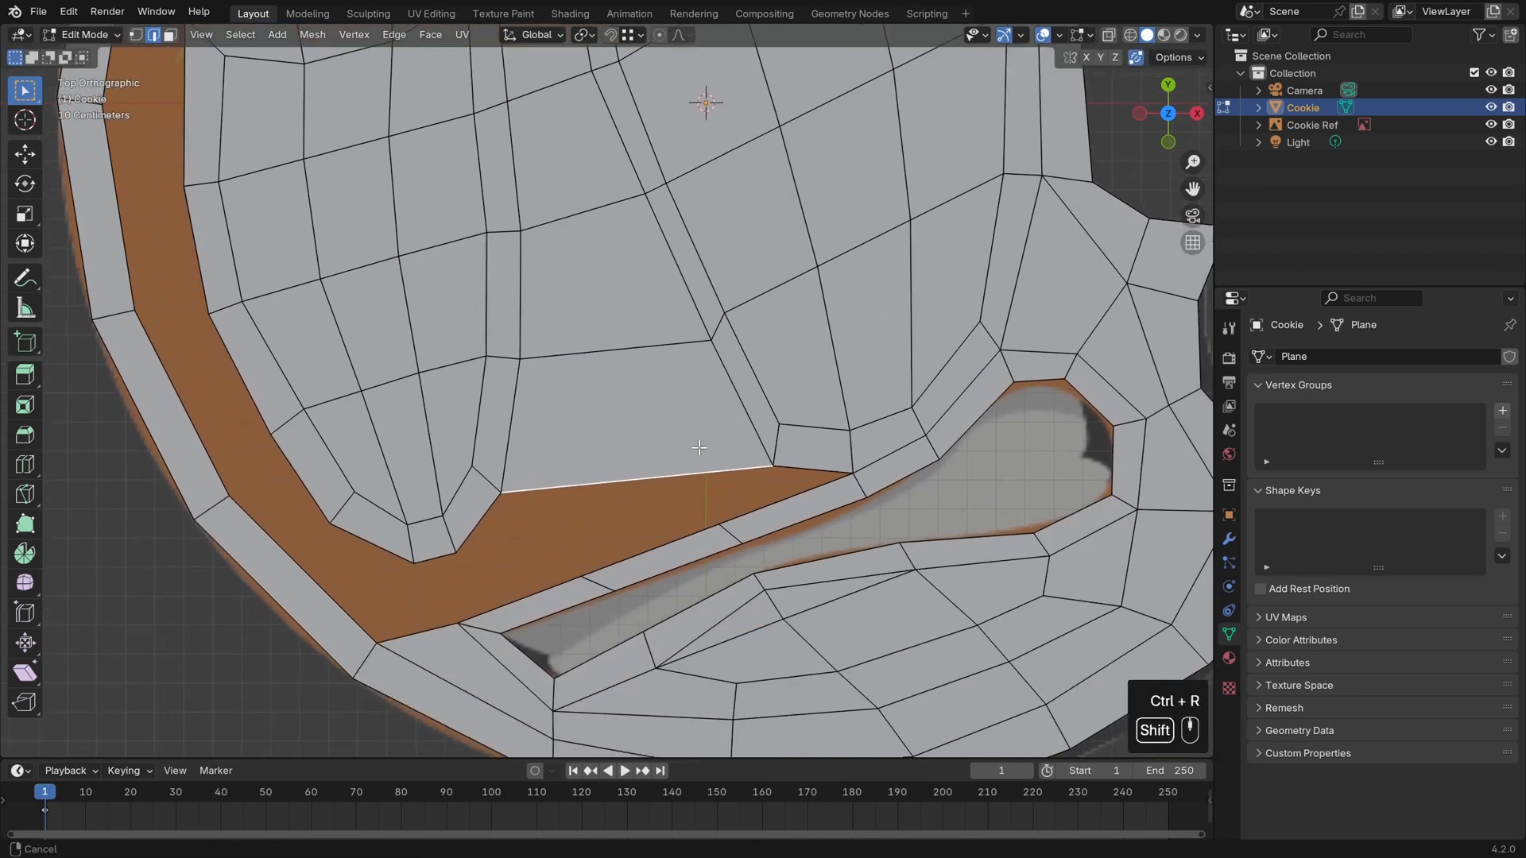
pyautogui.keyDown('shift'); pyautogui.moveTo(698, 445); pyautogui.dragTo(706, 457, button='middle'); pyautogui.keyUp('shift')
pyautogui.hotkey('ctrl', 'r')
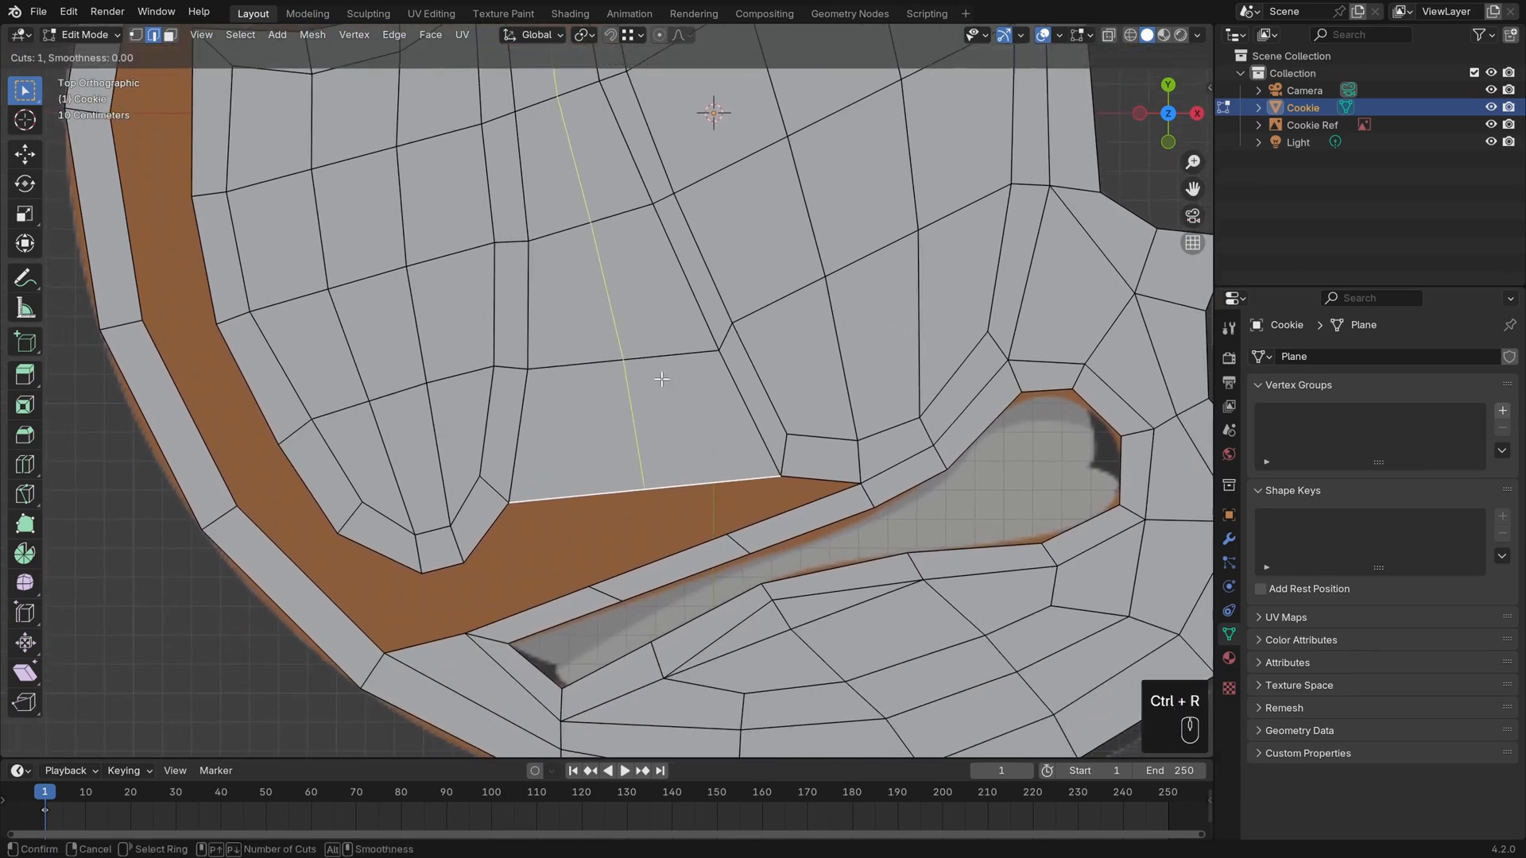
pyautogui.click(661, 379)
pyautogui.press('Escape')
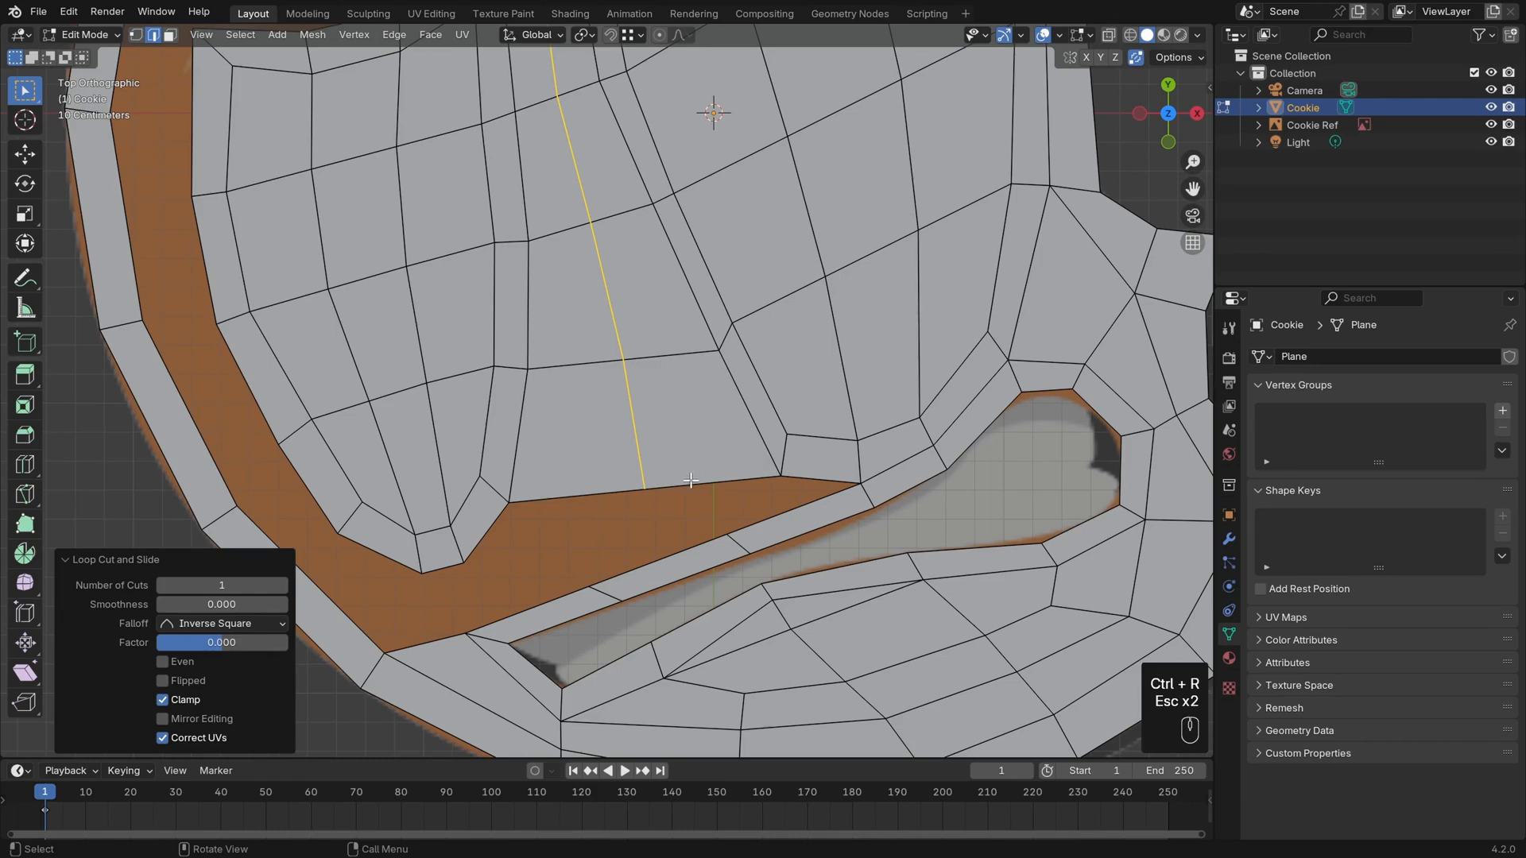
# Move the lowest vertex of the new centre loop about 0.107 m in X and -0.029 m in Y
pyautogui.press('1')
pyautogui.click(658, 481)
pyautogui.press('g')
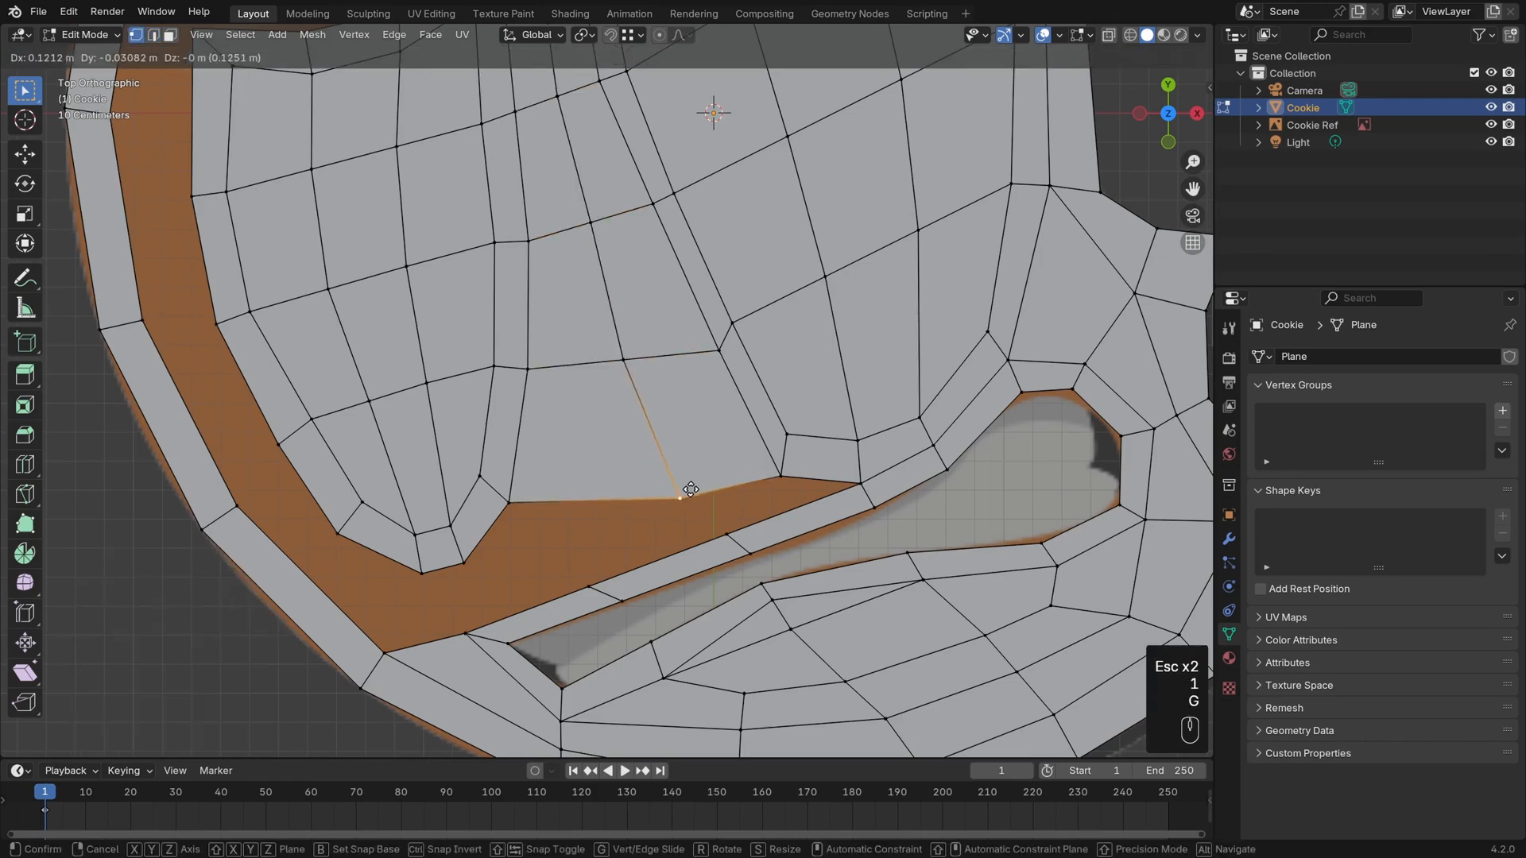
pyautogui.click(685, 488)
pyautogui.keyDown('shift'); pyautogui.scroll(-2, 725, 484); pyautogui.keyUp('shift')
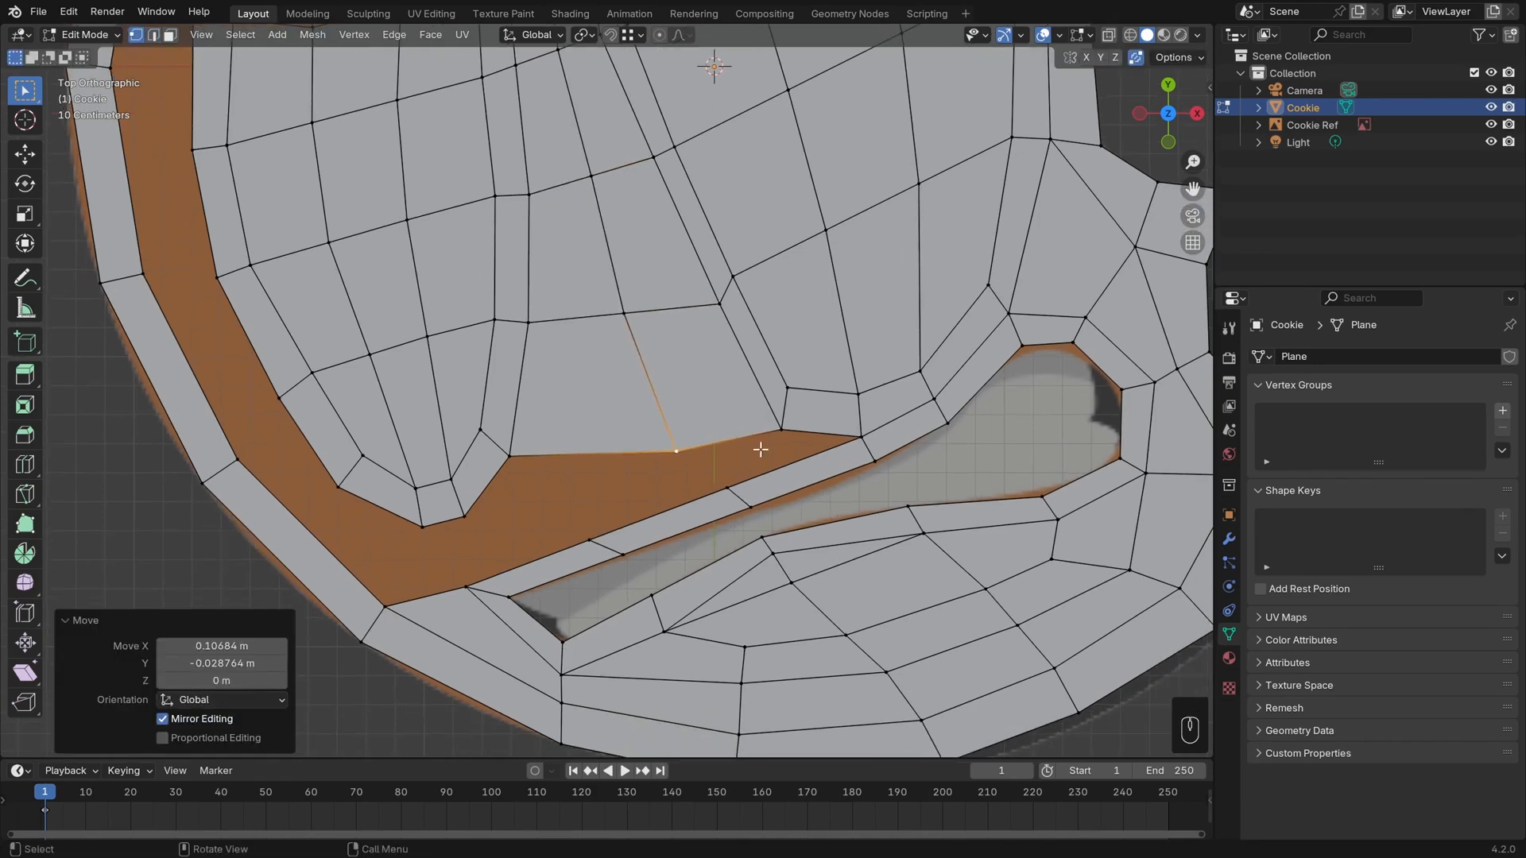
# Fill a quad joining the moved vertex and the right eye's lower corner to the upper lip edge, then clear the selection
pyautogui.keyDown('shift'); pyautogui.click(781, 429); pyautogui.keyUp('shift')
pyautogui.press('f')
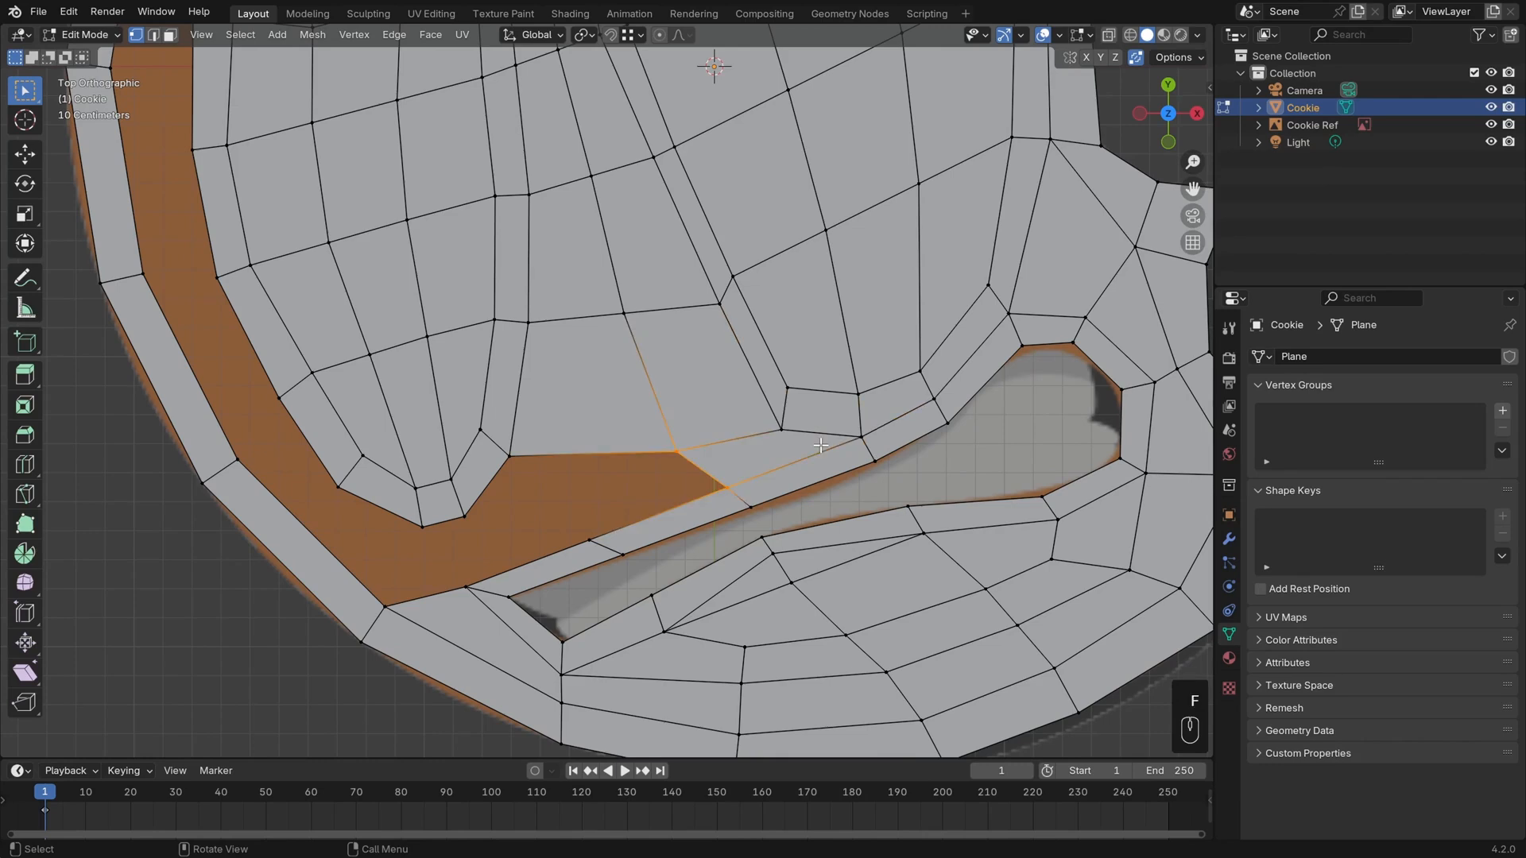
pyautogui.hotkey('alt', 'a')
pyautogui.keyDown('shift'); pyautogui.moveTo(754, 484); pyautogui.dragTo(850, 438, button='middle'); pyautogui.keyUp('shift')
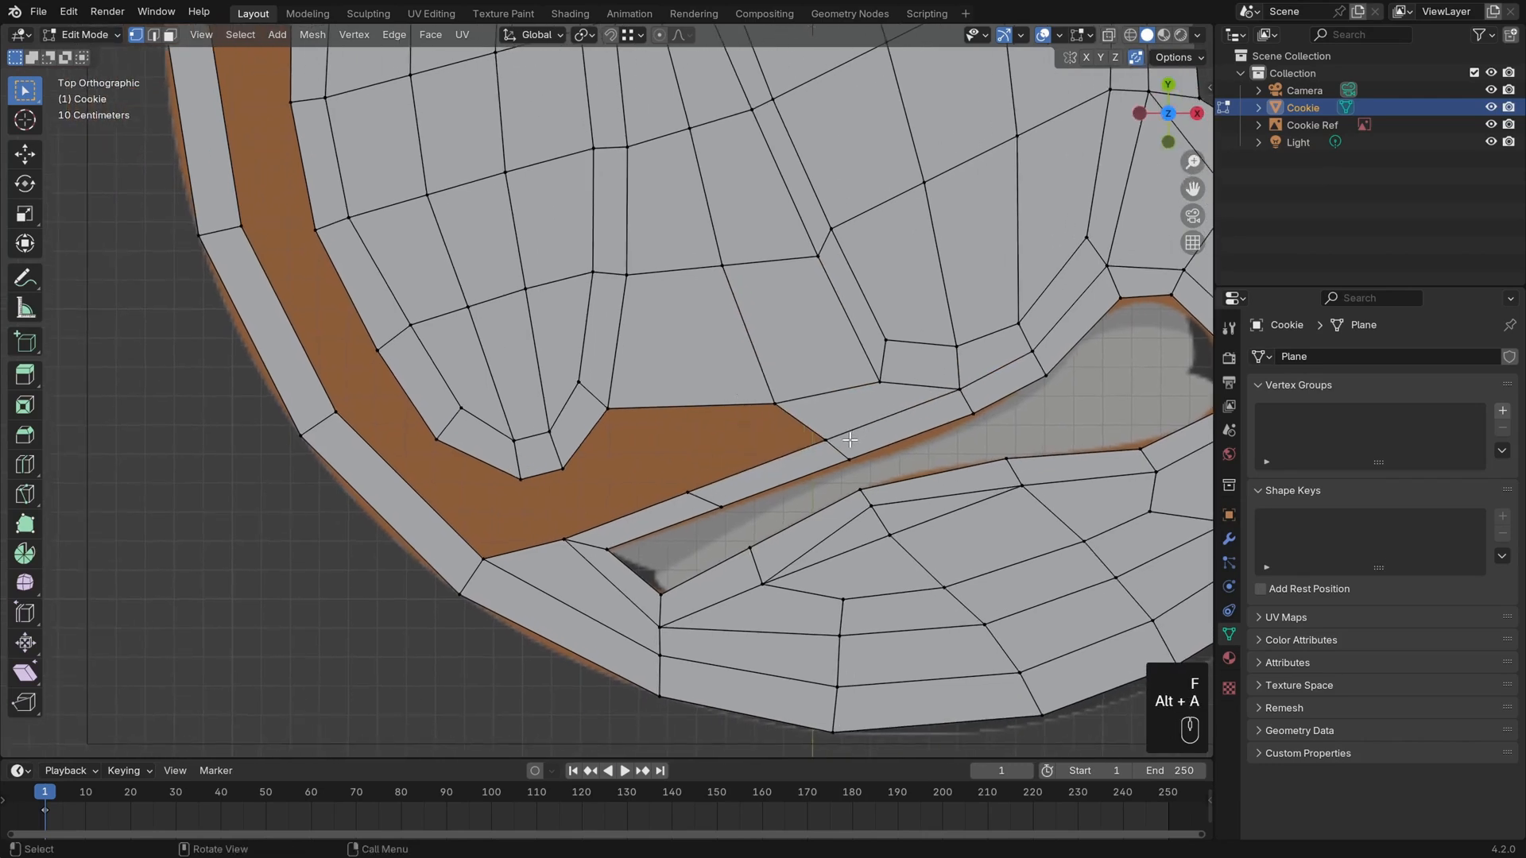
# Continue filling quads leftward along the upper lip to the mouth's left corner and the outer rim, then clear the selection
pyautogui.click(775, 404)
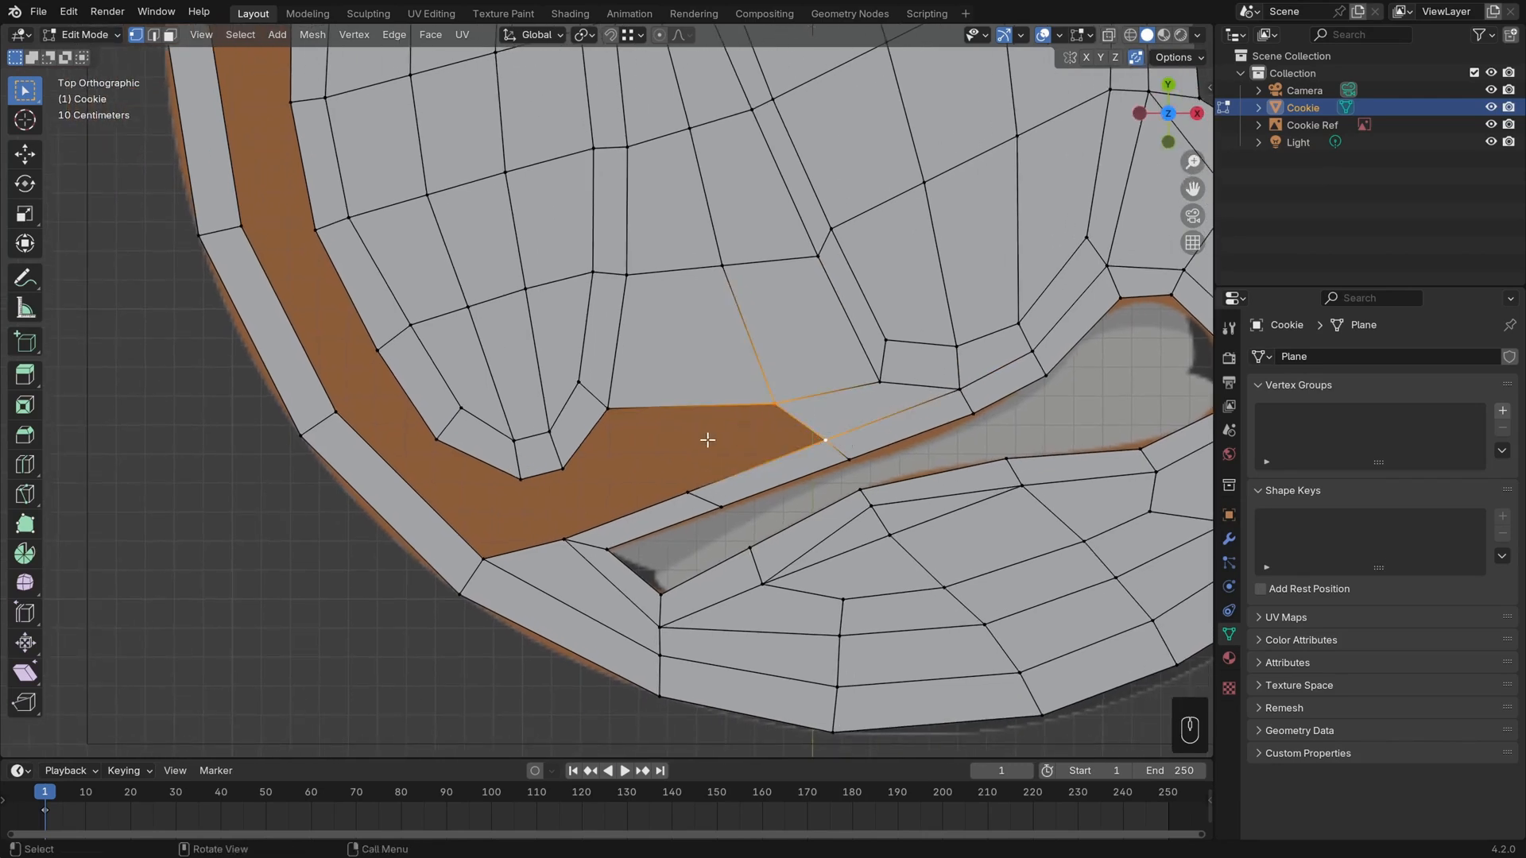
pyautogui.press('f')
pyautogui.keyDown('shift'); pyautogui.moveTo(707, 439); pyautogui.dragTo(755, 503, button='middle'); pyautogui.keyUp('shift')
pyautogui.press('f')
pyautogui.hotkey('alt', 'a')
pyautogui.scroll(-5, 755, 485)
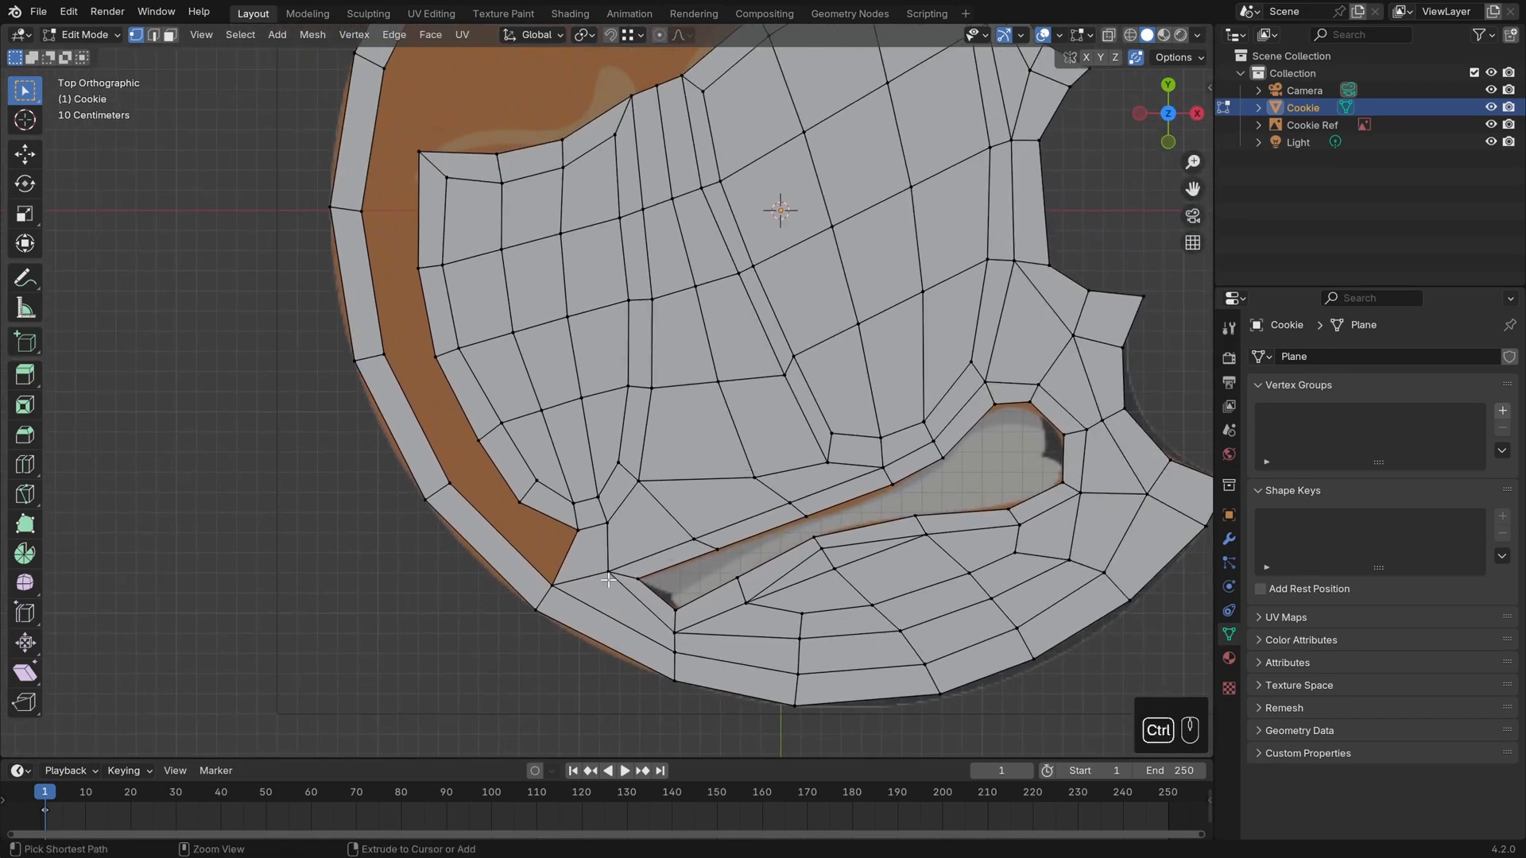
# Nudge the vertex at the right eye's lower left corner slightly, then clear the selection
pyautogui.hotkey('ctrl', 'r')
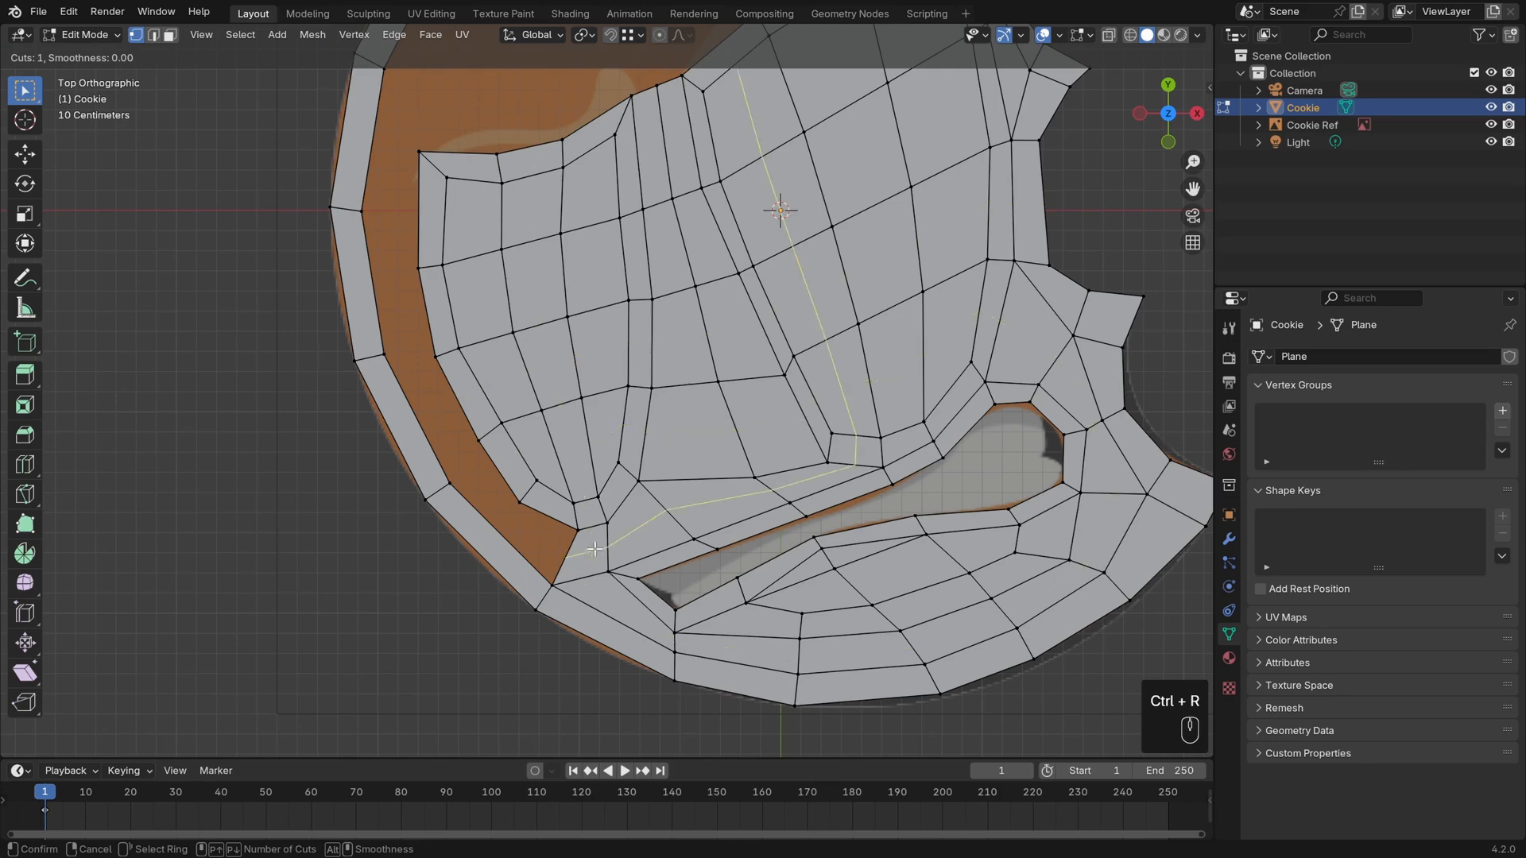
pyautogui.rightClick(599, 569)
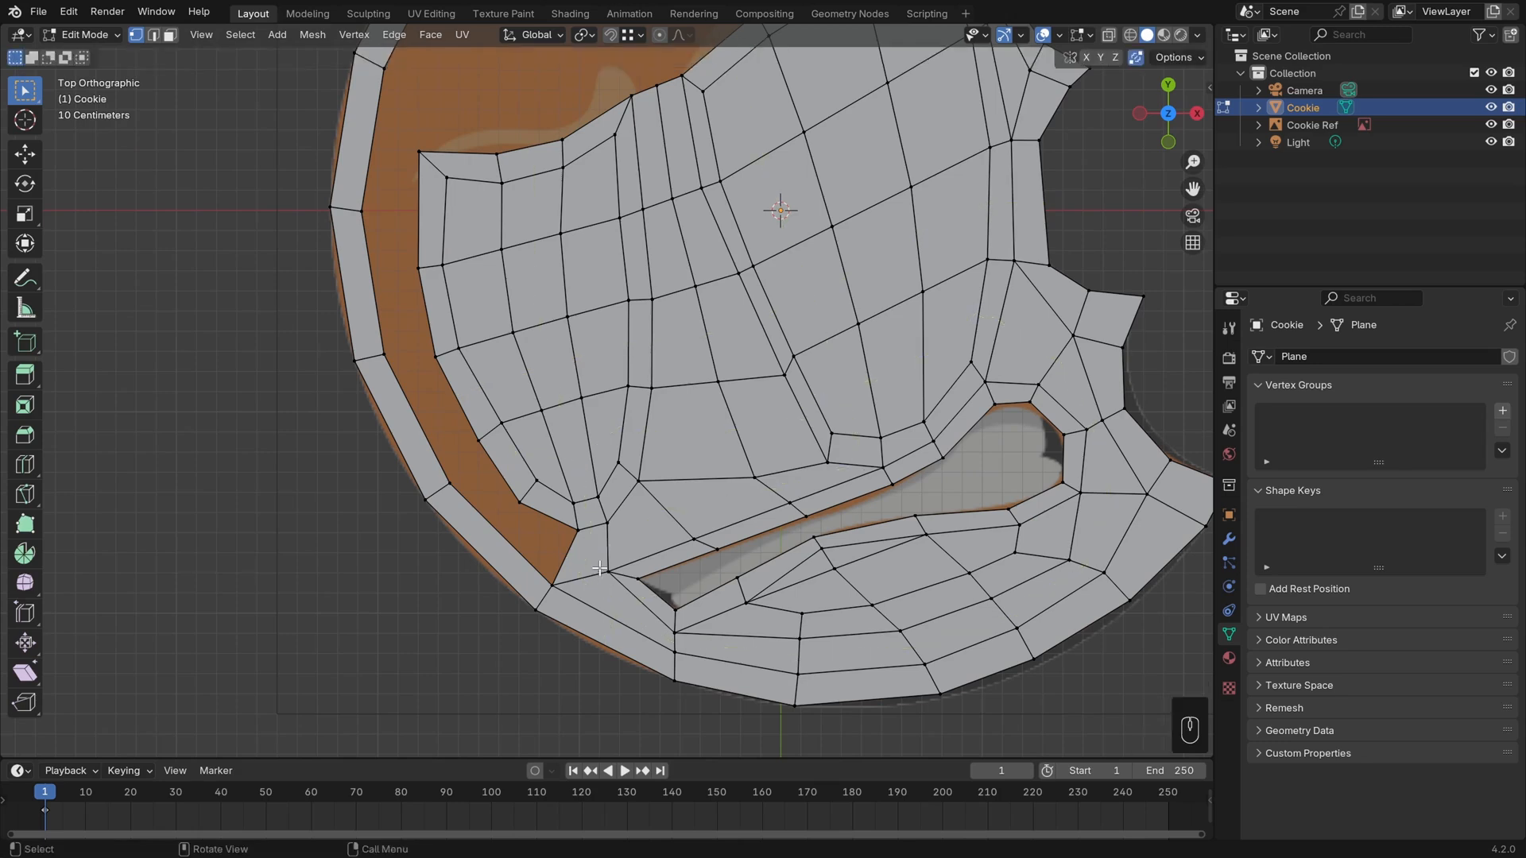
pyautogui.scroll(1, 824, 464)
pyautogui.click(867, 476)
pyautogui.press('g')
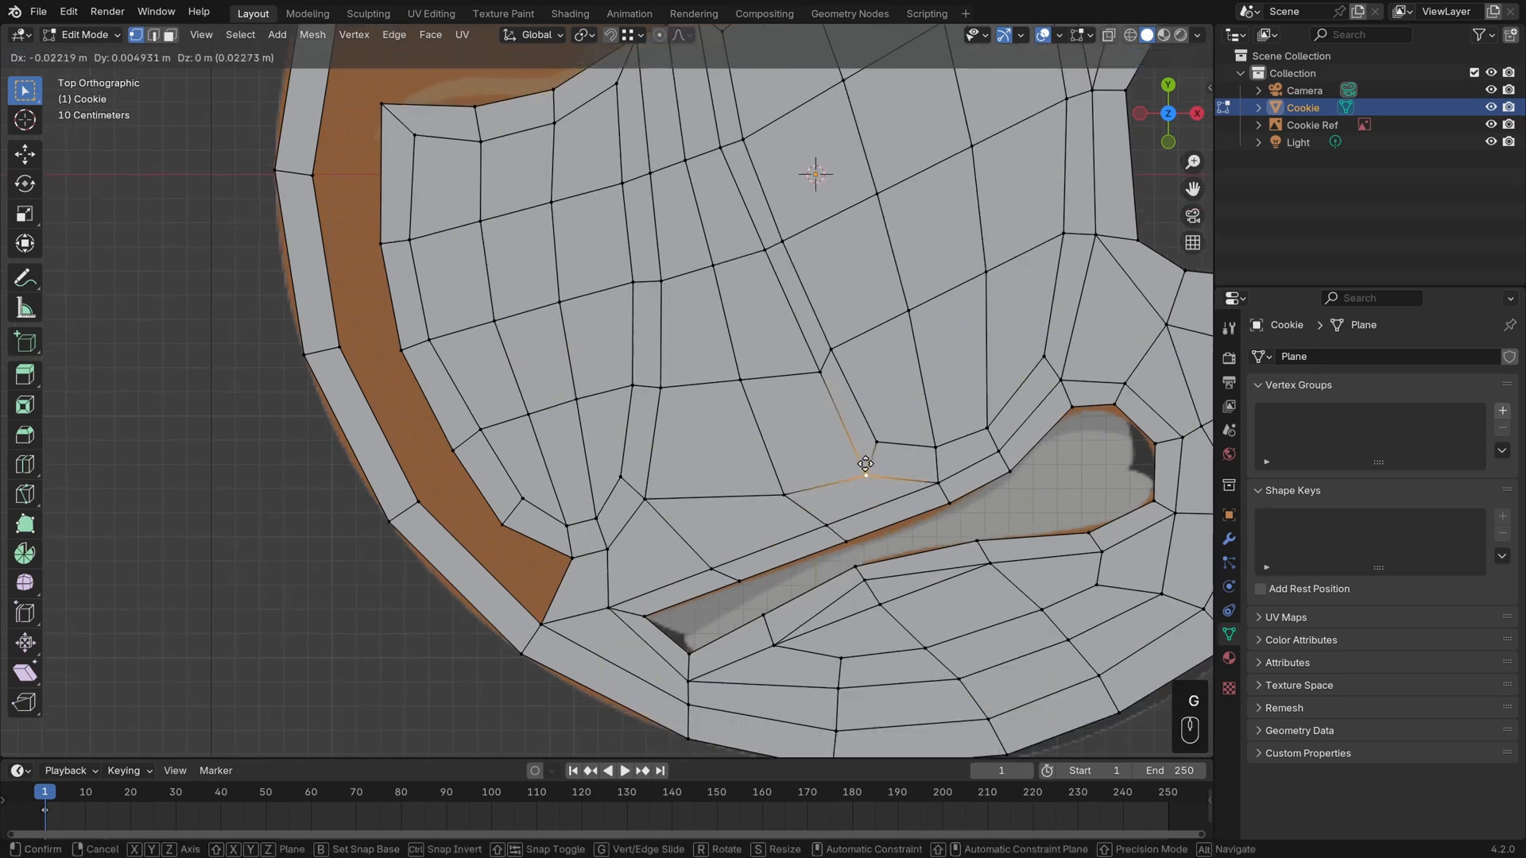
pyautogui.click(881, 466)
pyautogui.hotkey('alt', 'a')
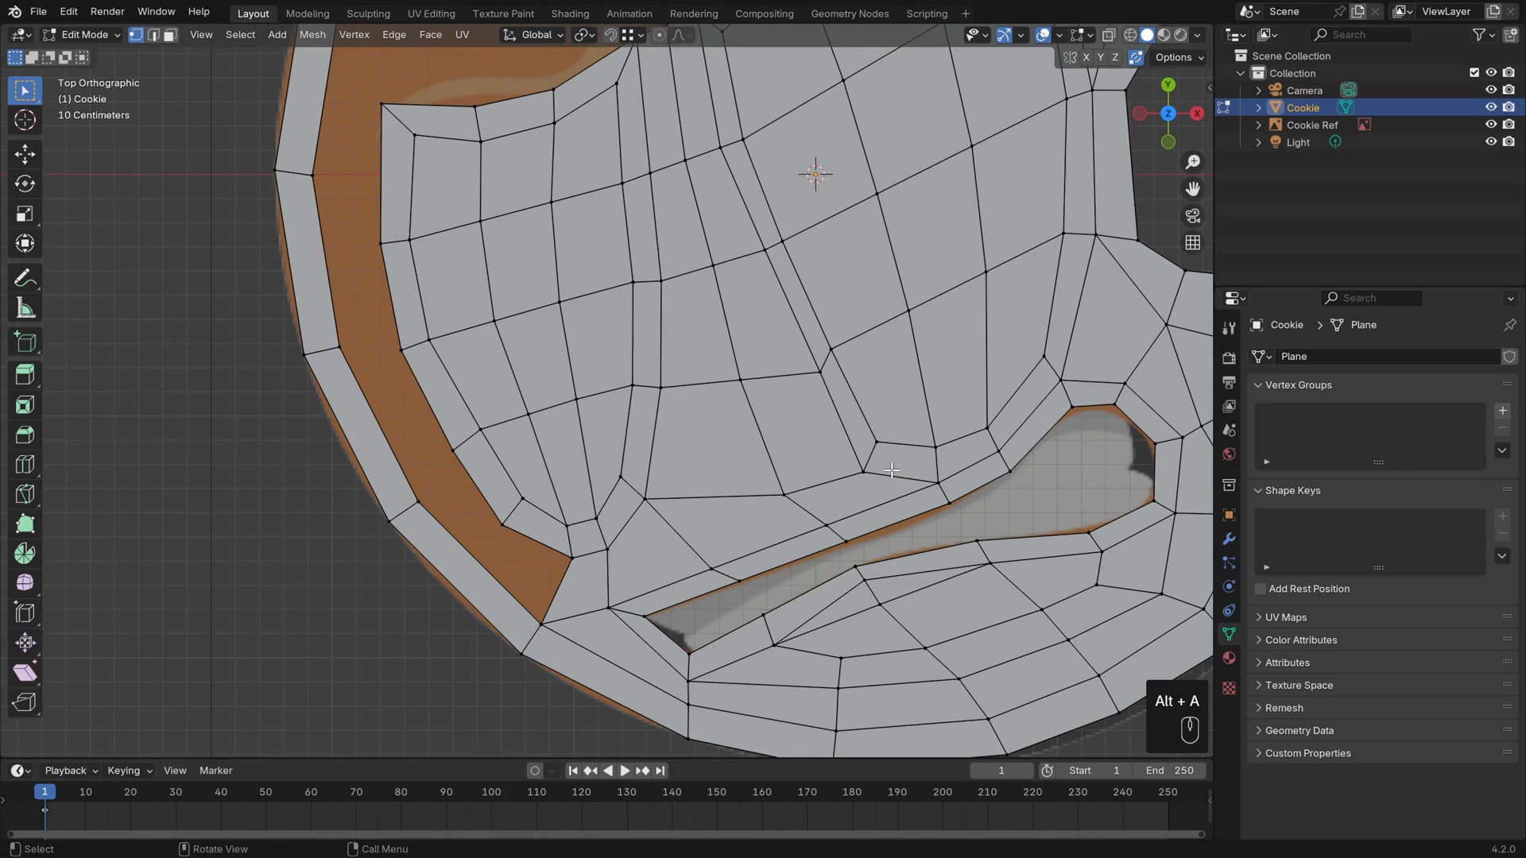
# Delete the quad joining the left eye's bottom tip to the outer rim beside the mouth's left corner
pyautogui.press('3')
pyautogui.click(594, 580)
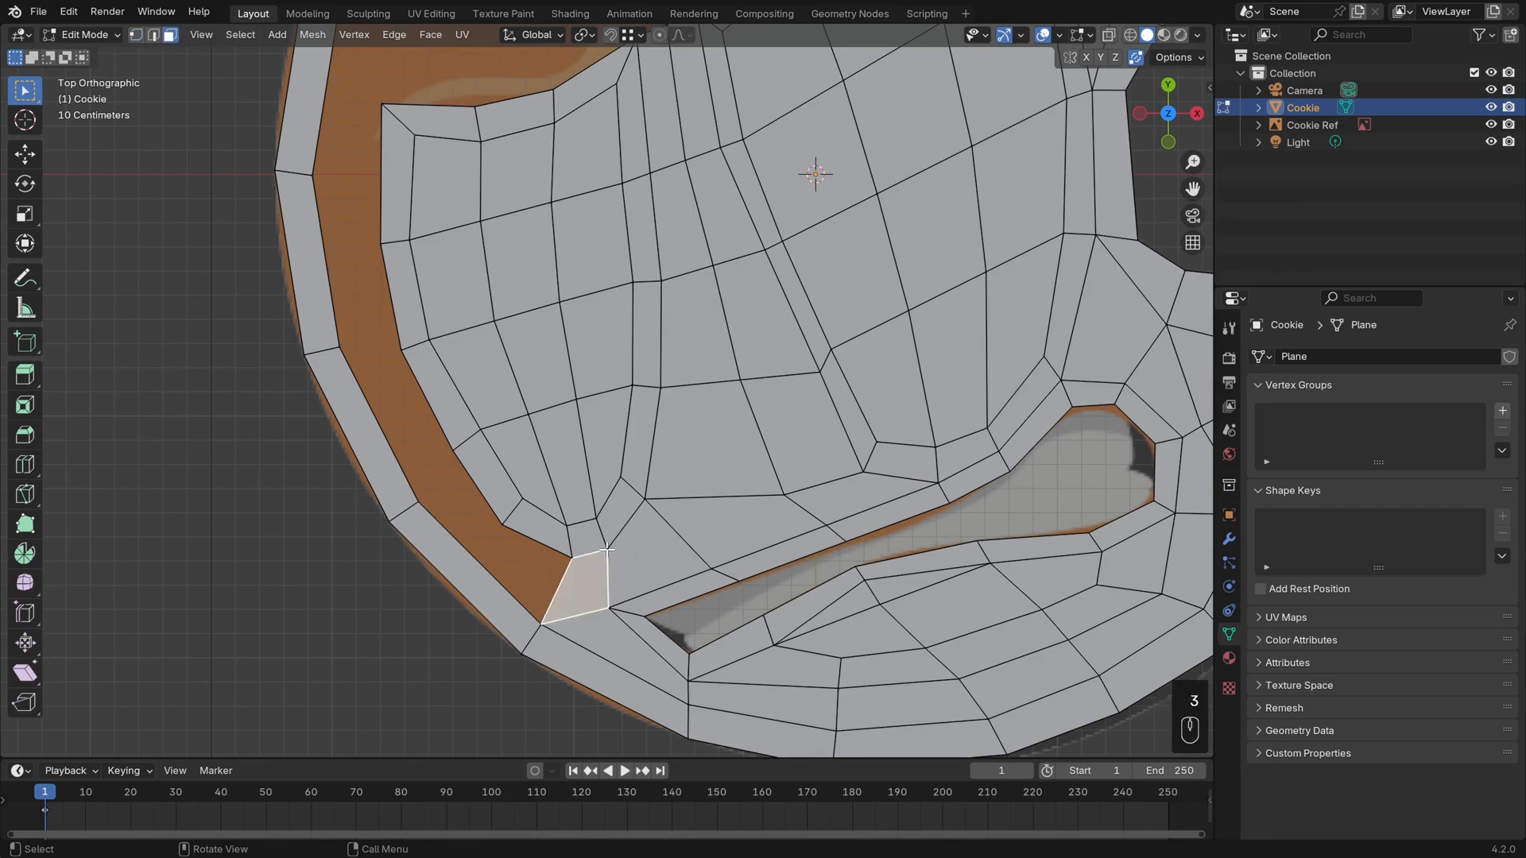
pyautogui.press('Delete')
pyautogui.click(610, 551)
pyautogui.keyDown('shift'); pyautogui.moveTo(588, 620); pyautogui.dragTo(646, 620, button='middle'); pyautogui.keyUp('shift')
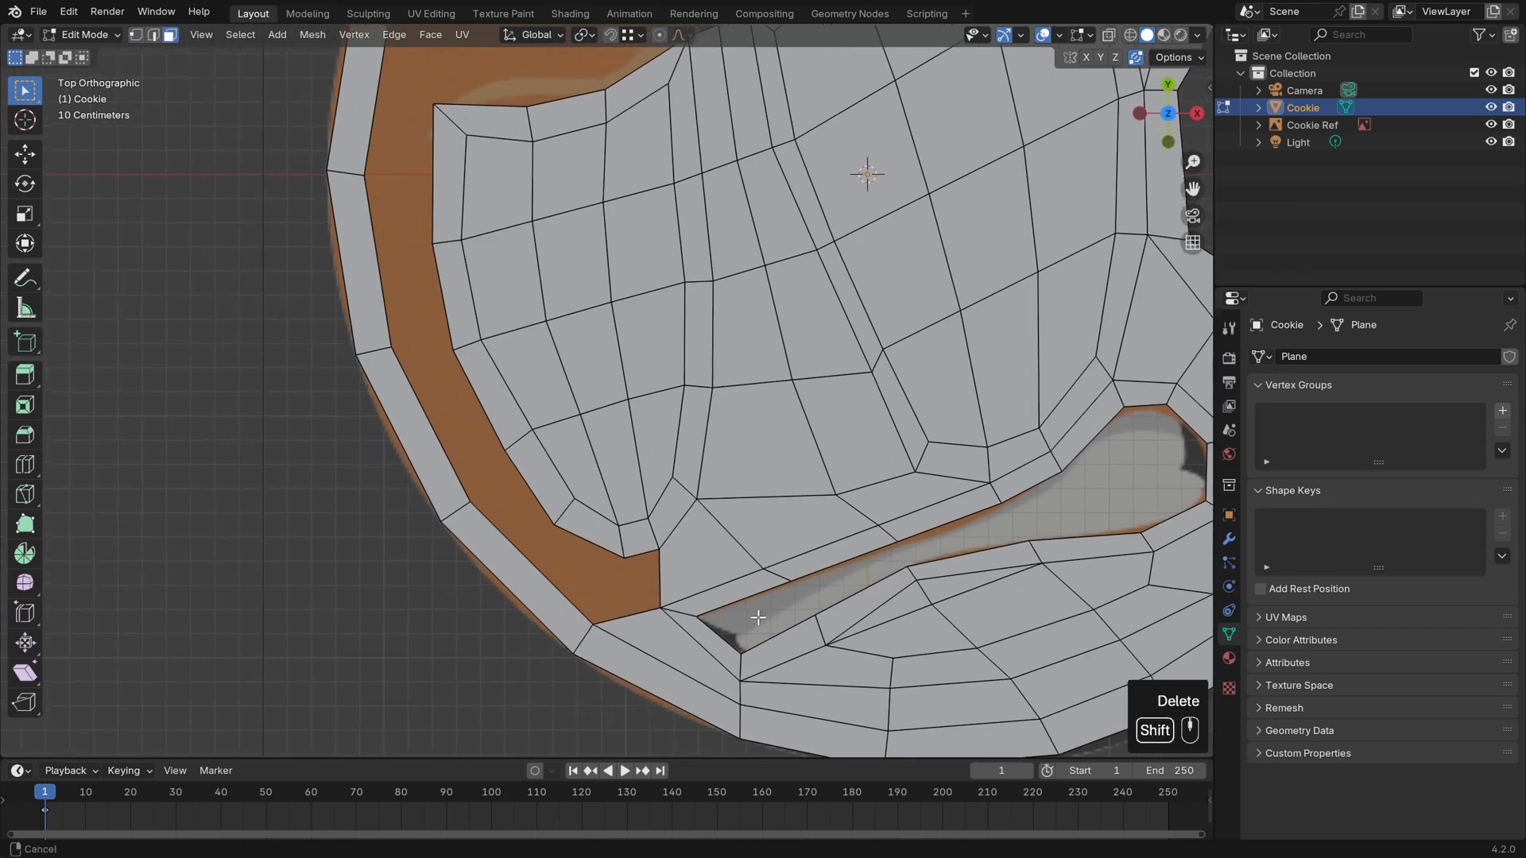
pyautogui.hotkey('ctrl', 'r')
pyautogui.rightClick(652, 618)
pyautogui.scroll(-1, 659, 616)
pyautogui.keyDown('shift'); pyautogui.moveTo(720, 585); pyautogui.dragTo(673, 620, button='middle'); pyautogui.keyUp('shift')
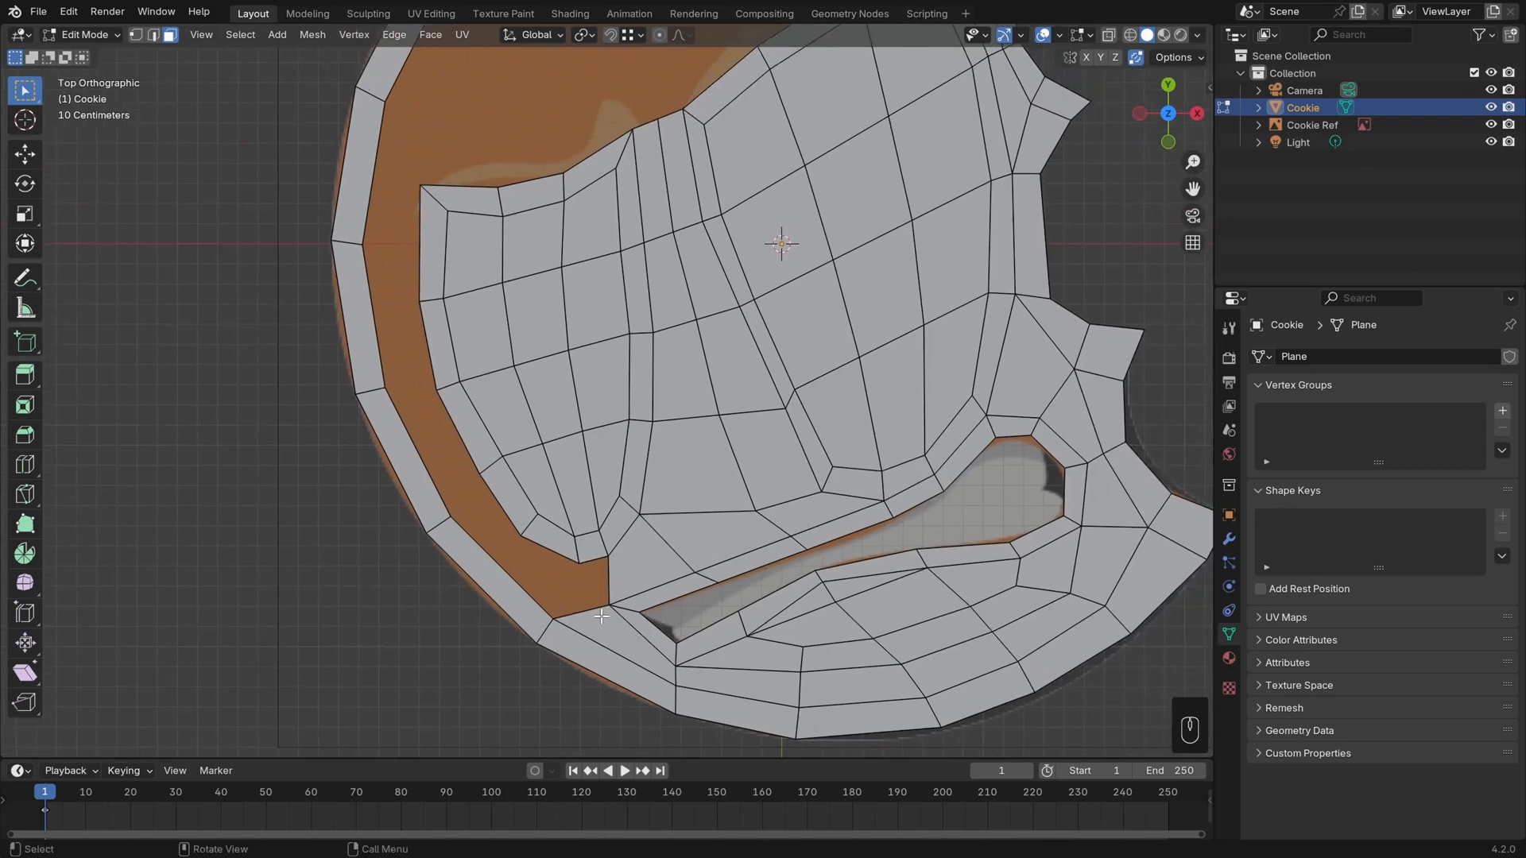
pyautogui.hotkey('ctrl', 'r')
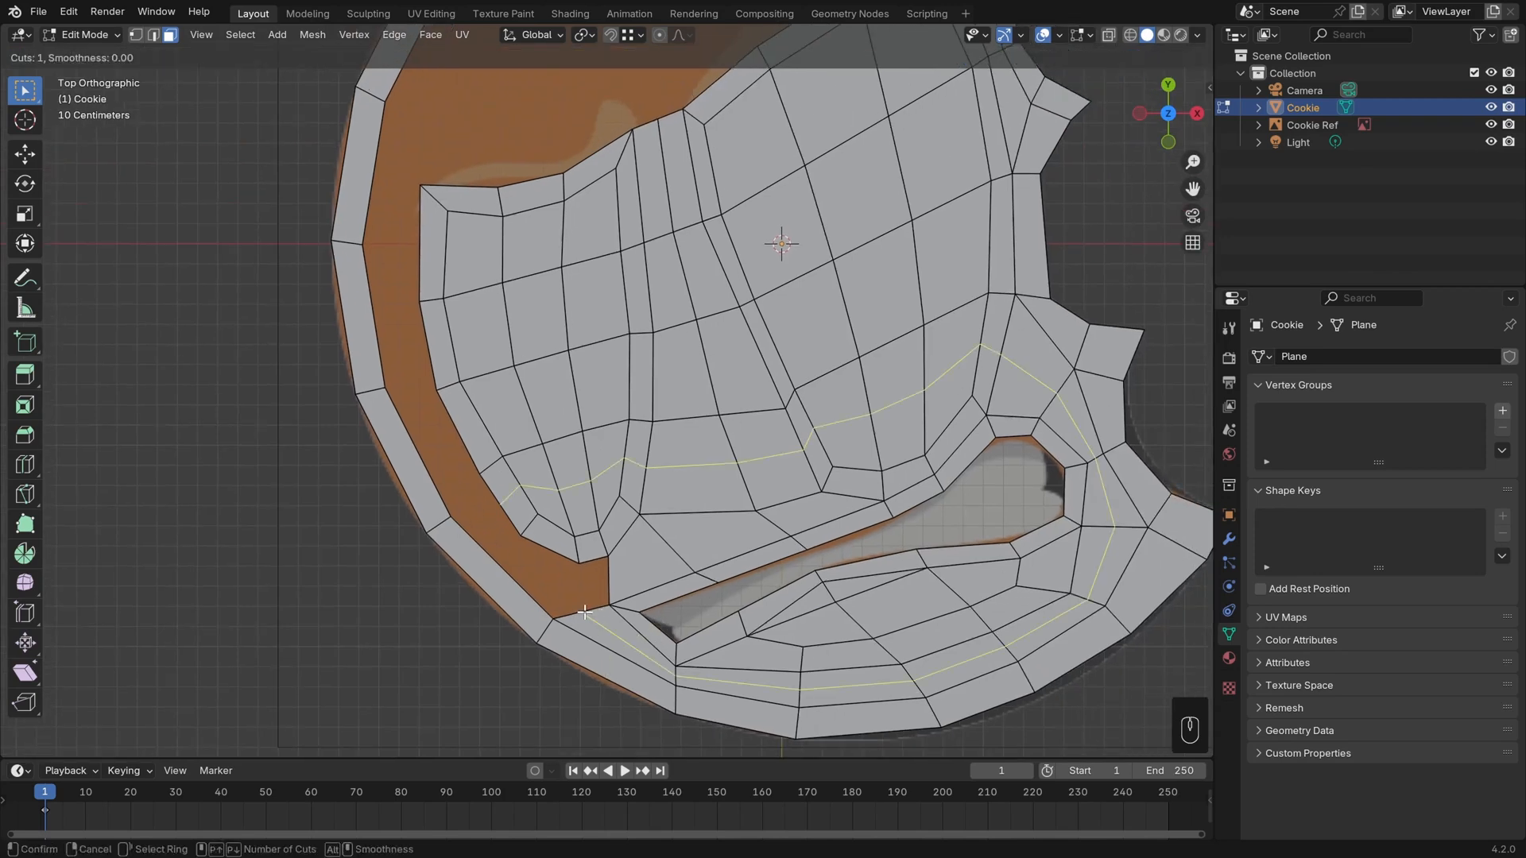
pyautogui.rightClick(584, 612)
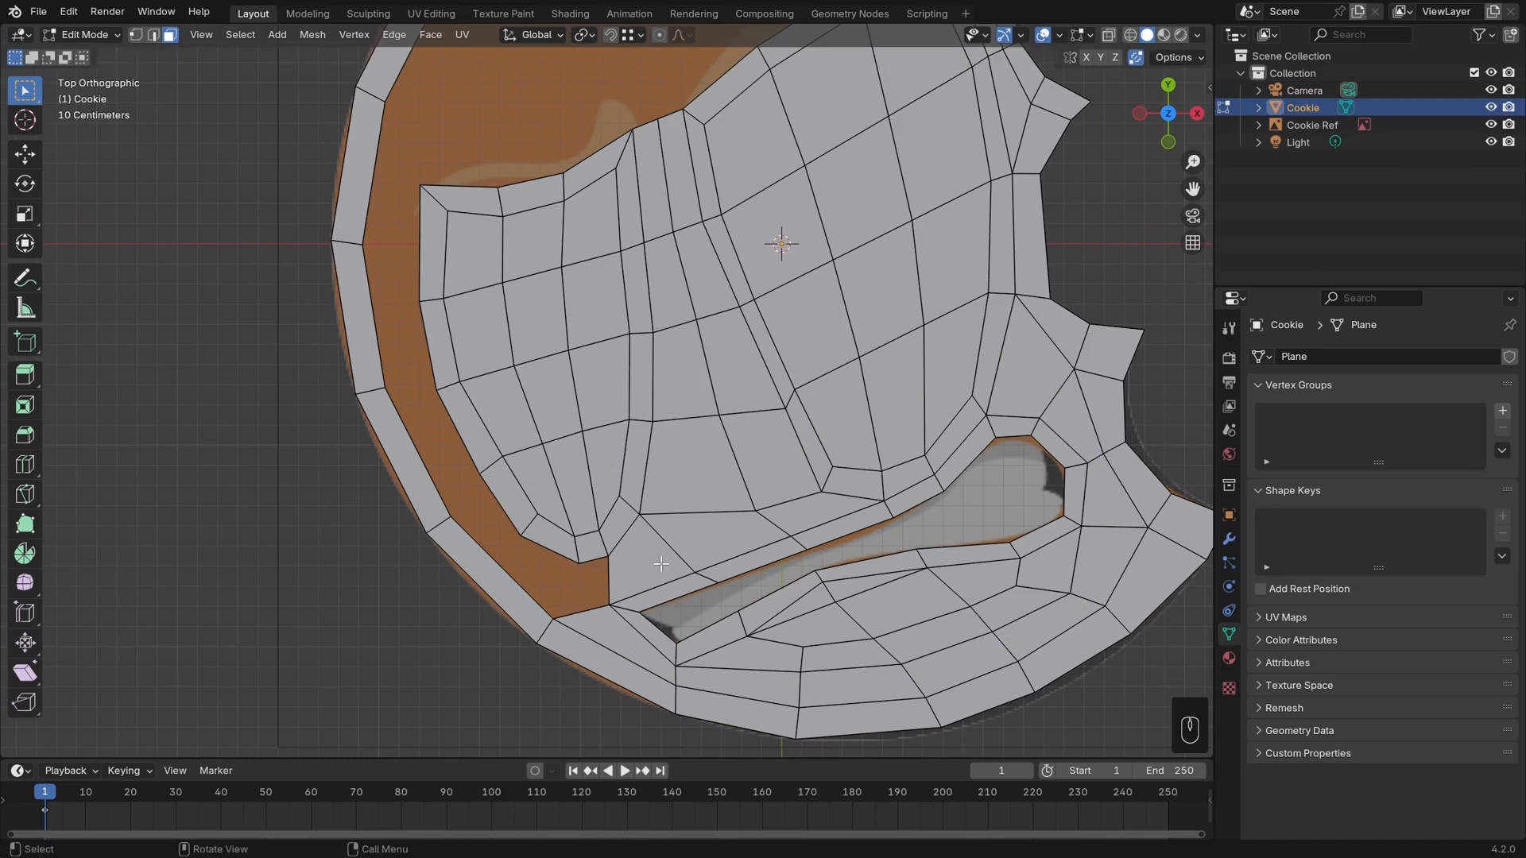
# Fill a quad between the left eye's lower outer edge and the short edge joining the mouth's left corner to the rim
pyautogui.keyDown('shift'); pyautogui.moveTo(661, 563); pyautogui.dragTo(721, 533, button='middle'); pyautogui.keyUp('shift')
pyautogui.scroll(1, 702, 546)
pyautogui.press('2')
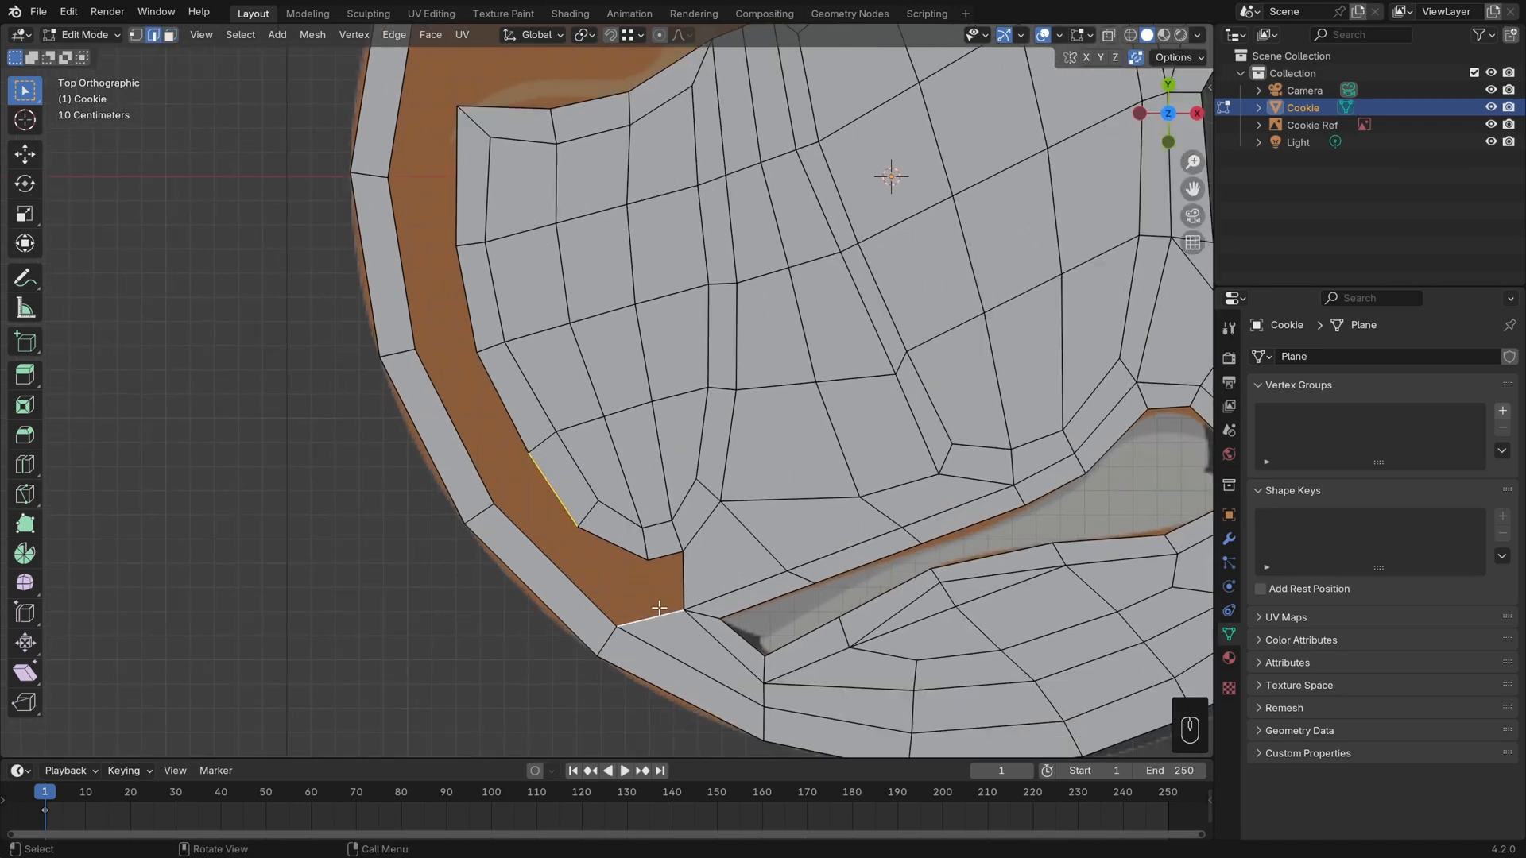
pyautogui.press('f')
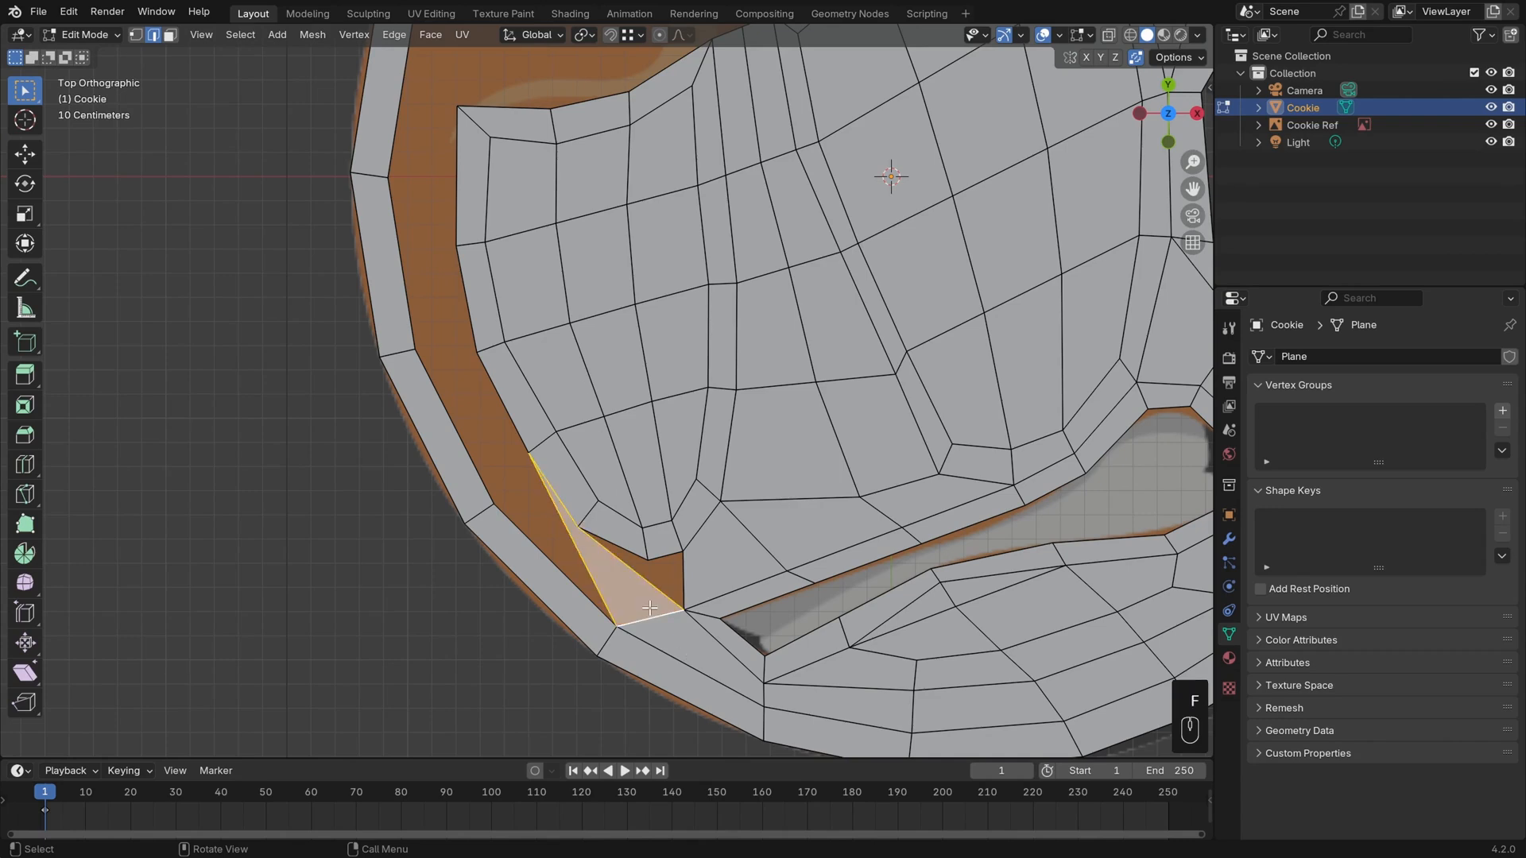
# Add a single loop cut across the middle of the new quad beside the mouth's left corner
pyautogui.keyDown('shift'); pyautogui.moveTo(521, 483); pyautogui.dragTo(488, 526, button='middle'); pyautogui.keyUp('shift')
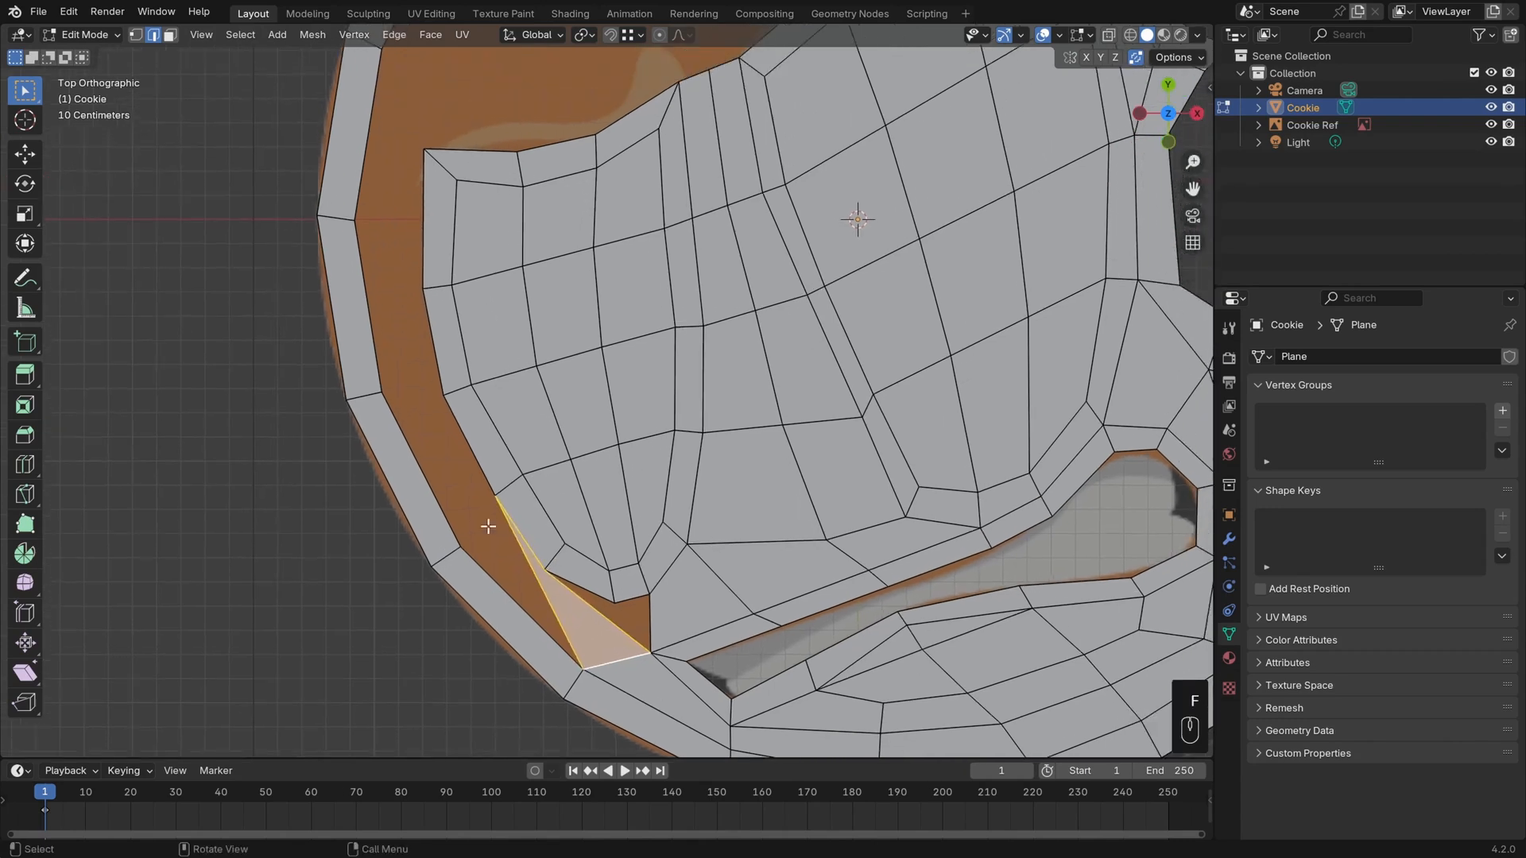
pyautogui.keyDown('shift'); pyautogui.moveTo(584, 629); pyautogui.dragTo(508, 582, button='middle'); pyautogui.keyUp('shift')
pyautogui.hotkey('ctrl', 'r')
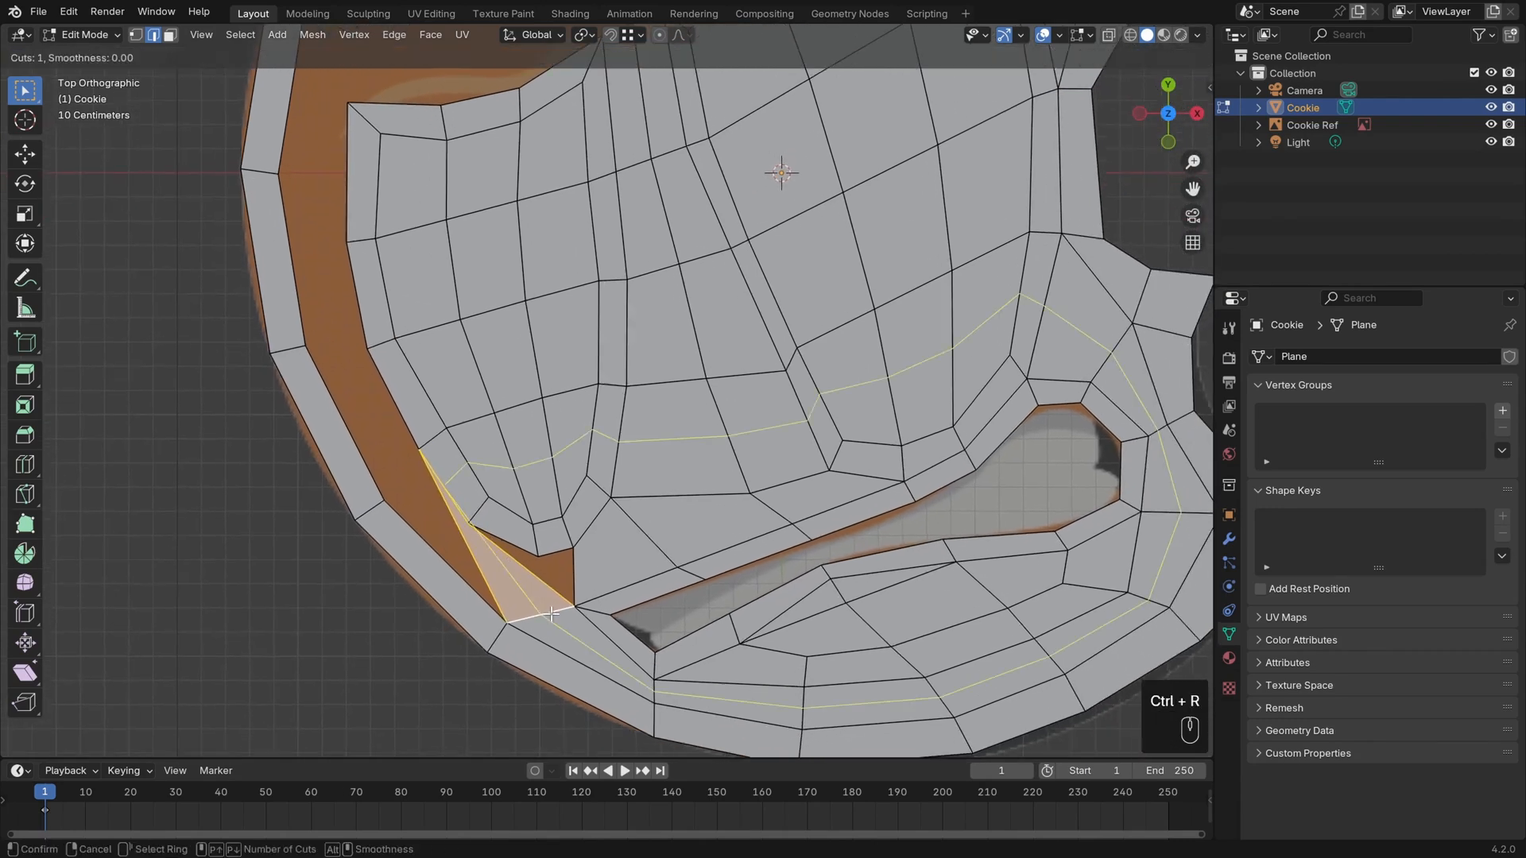
pyautogui.rightClick(539, 608)
pyautogui.hotkey('ctrl', 'r')
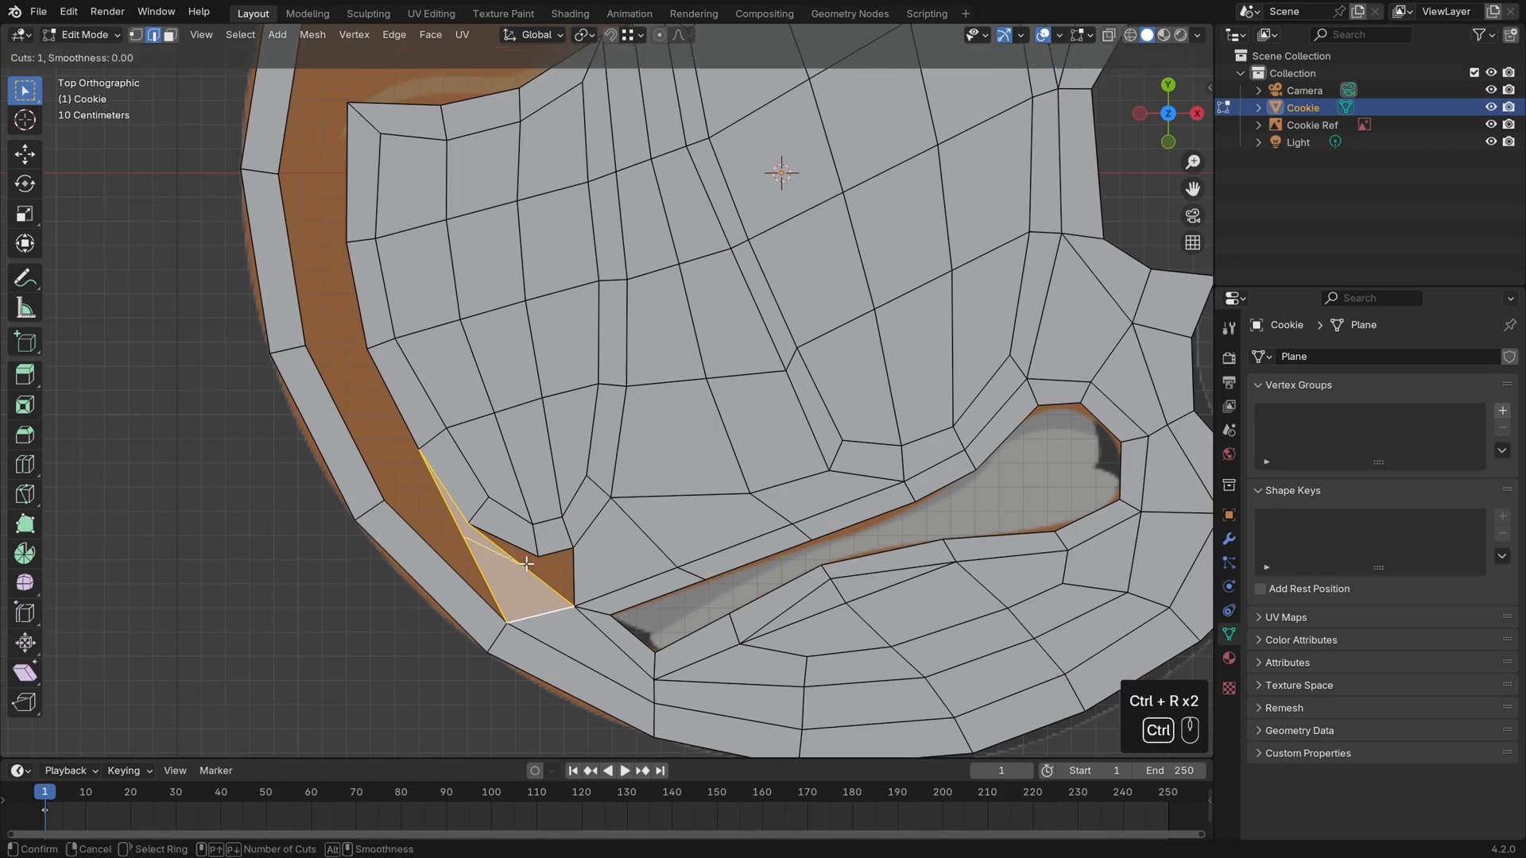
pyautogui.click(524, 563)
pyautogui.click(523, 563)
# Move the cut edge about -0.274 m in X and 0.126 m in Y, then snap its outer end onto the nearby inner rim vertex
pyautogui.press('g')
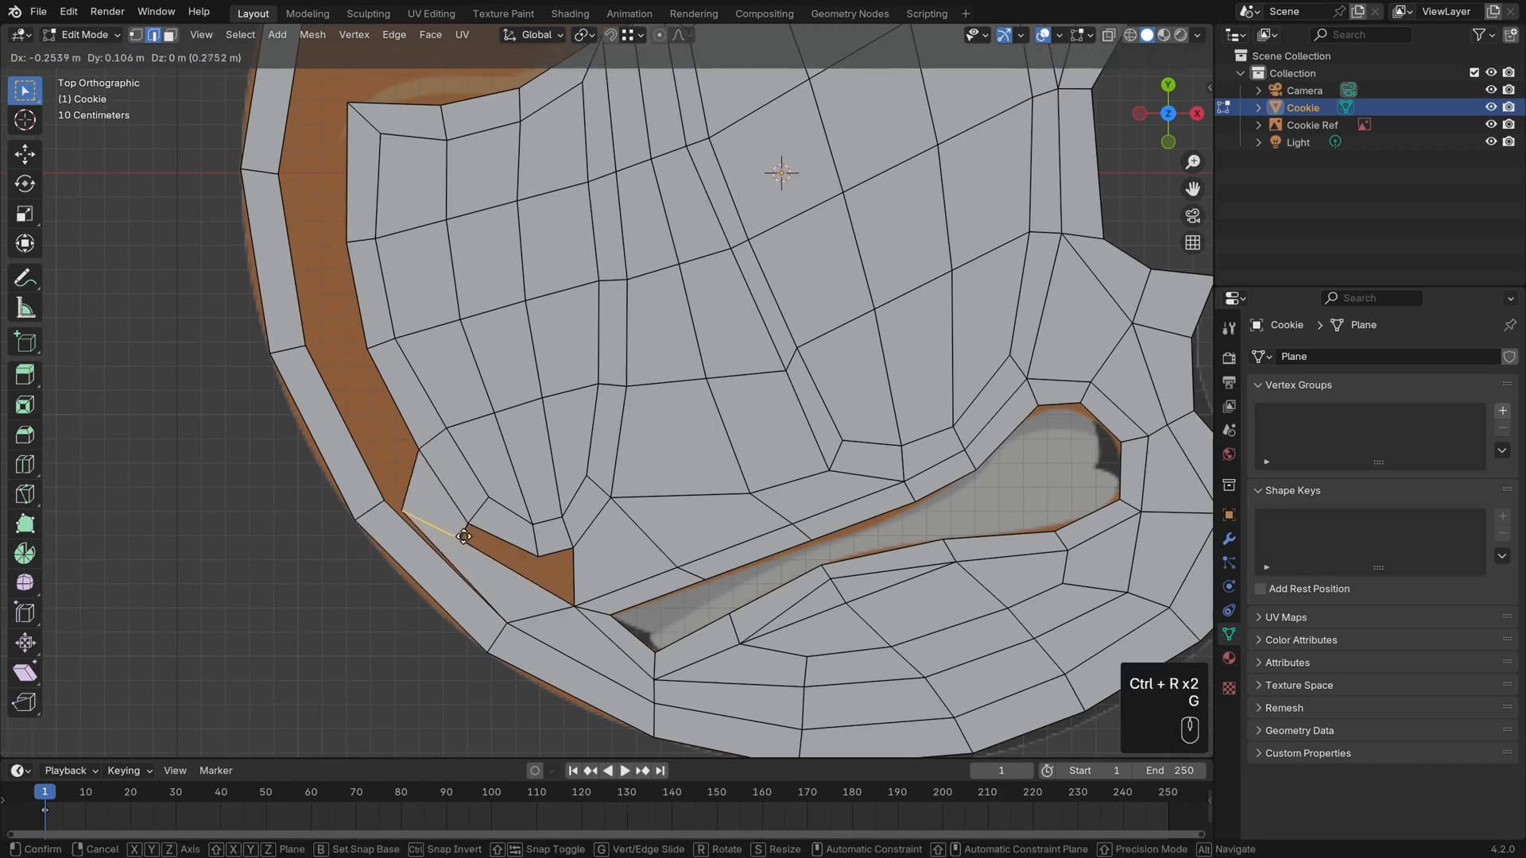
pyautogui.click(460, 533)
pyautogui.keyDown('shift'); pyautogui.moveTo(512, 567); pyautogui.dragTo(682, 538, button='middle'); pyautogui.keyUp('shift')
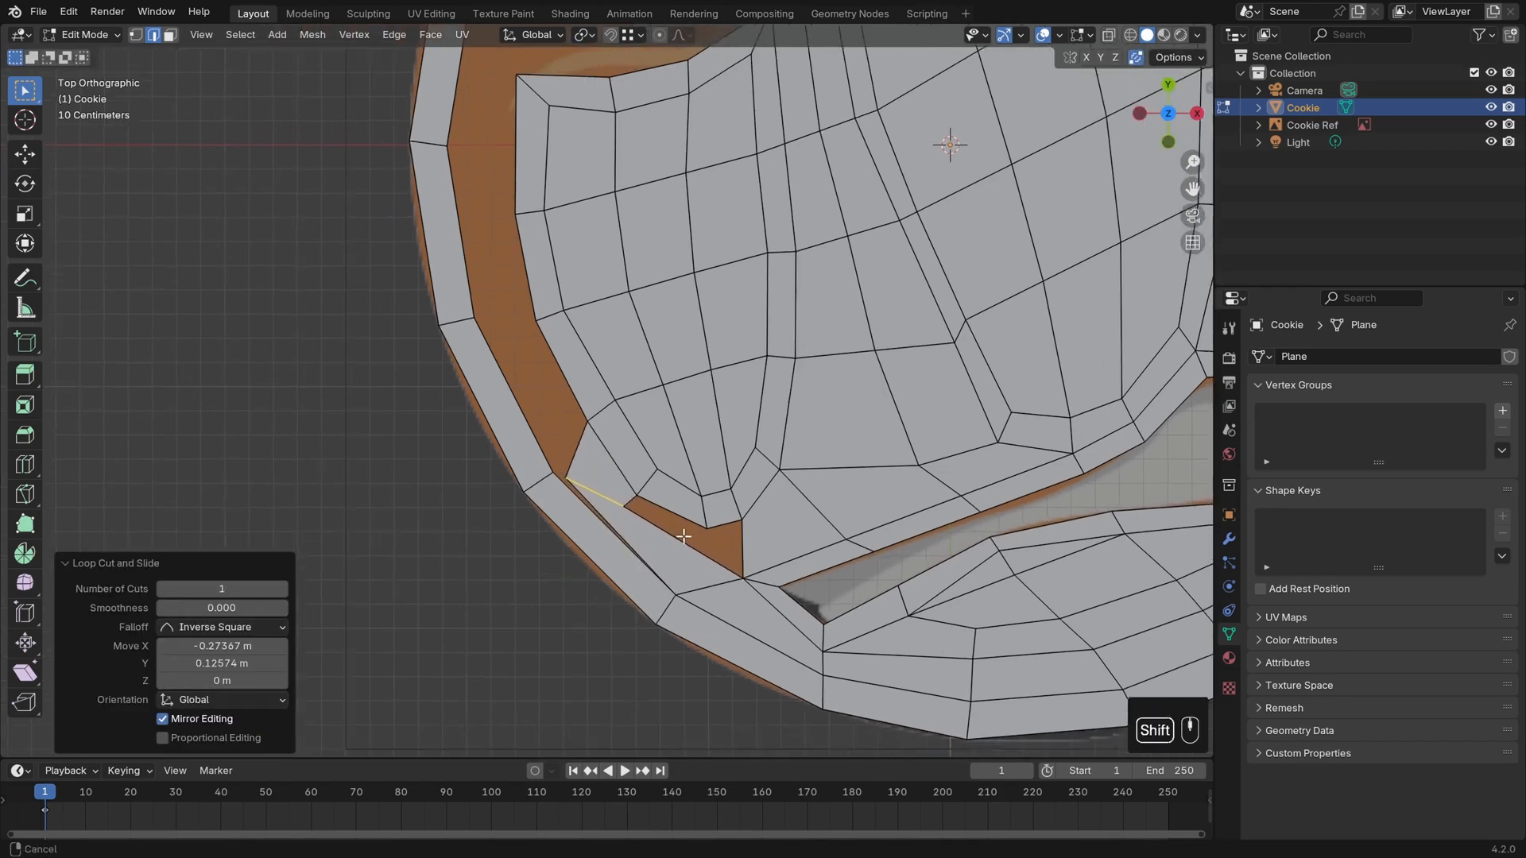
pyautogui.scroll(1, 682, 540)
pyautogui.press('g')
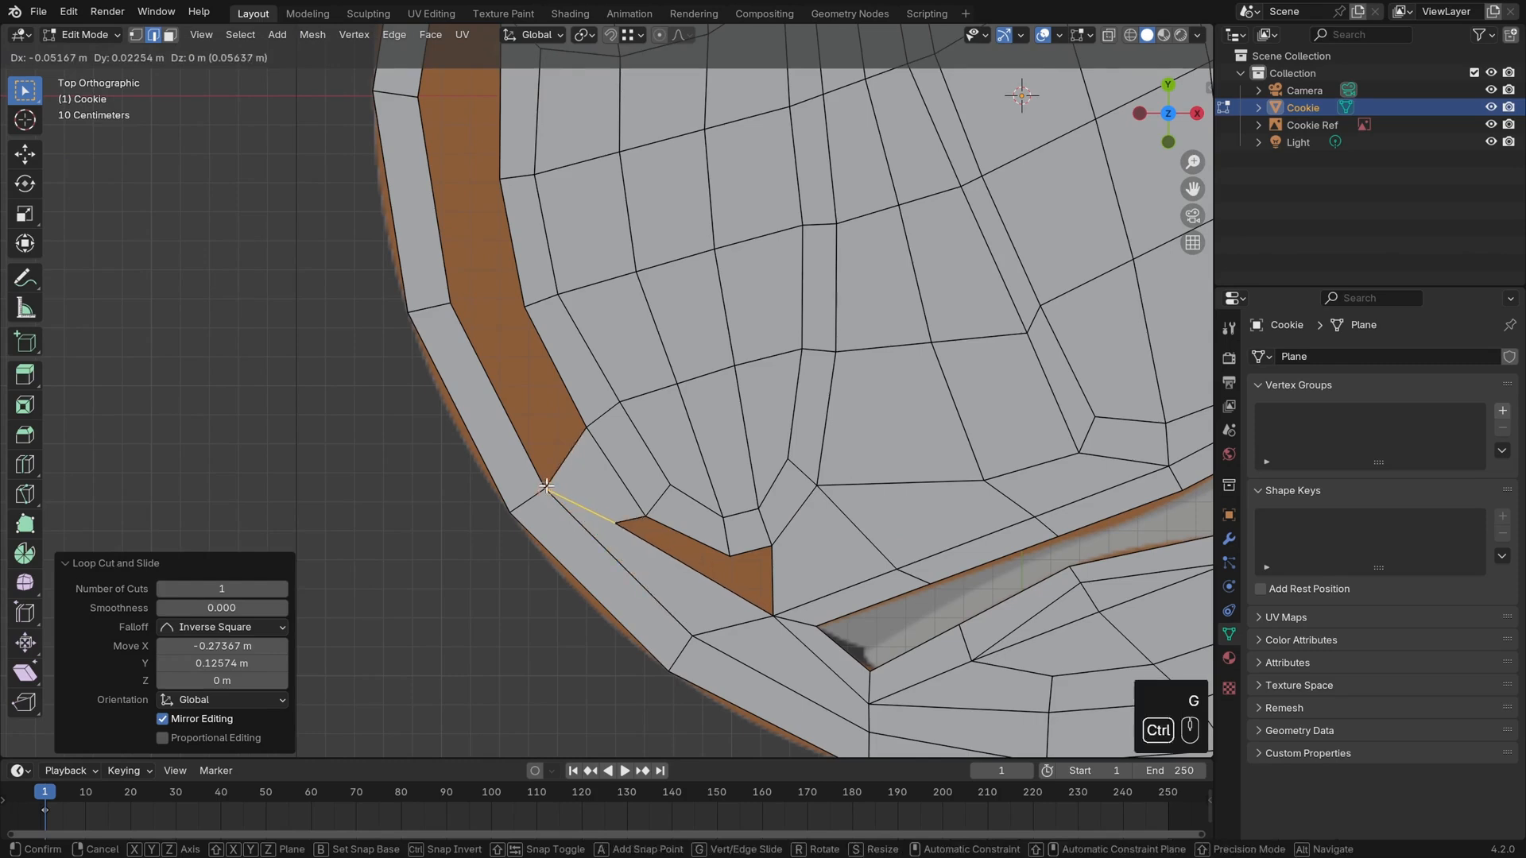
pyautogui.click(676, 540)
# Move the inner vertex of the cut edge about 0.062 m in X and -0.043 m in Y, toward the left eye's lower corner
pyautogui.press('1')
pyautogui.click(616, 523)
pyautogui.press('g')
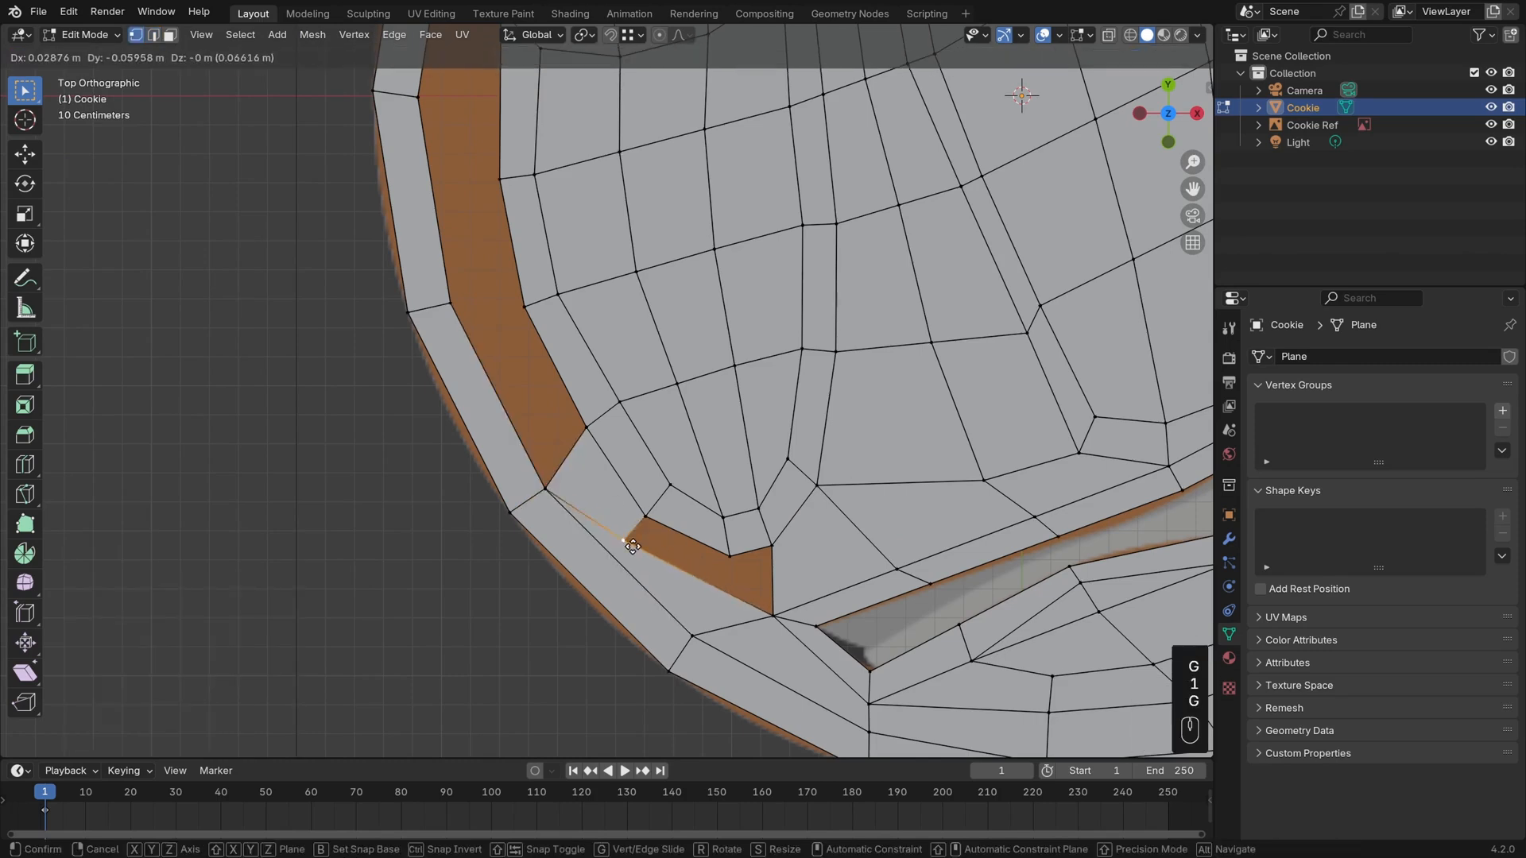
pyautogui.click(641, 541)
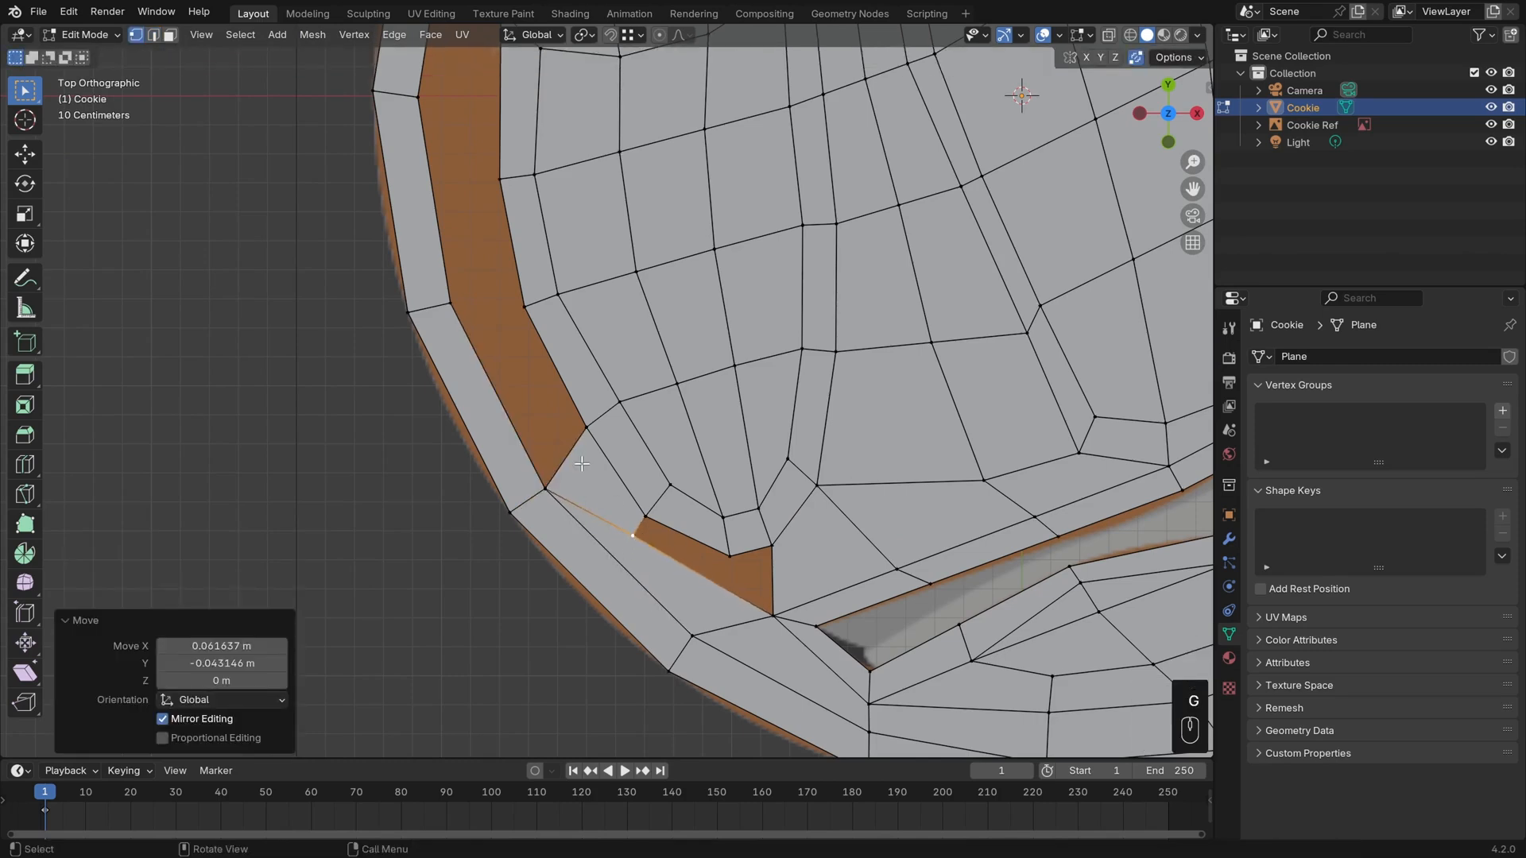
# Nudge the vertex at the mouth's left corner, below the remaining gap, about -0.010 m in X and -0.006 m in Y
pyautogui.keyDown('shift'); pyautogui.moveTo(735, 571); pyautogui.dragTo(699, 552); pyautogui.keyUp('shift')
pyautogui.keyDown('shift'); pyautogui.moveTo(699, 551); pyautogui.dragTo(692, 546, button='middle'); pyautogui.keyUp('shift')
pyautogui.click(722, 591)
pyautogui.press('g')
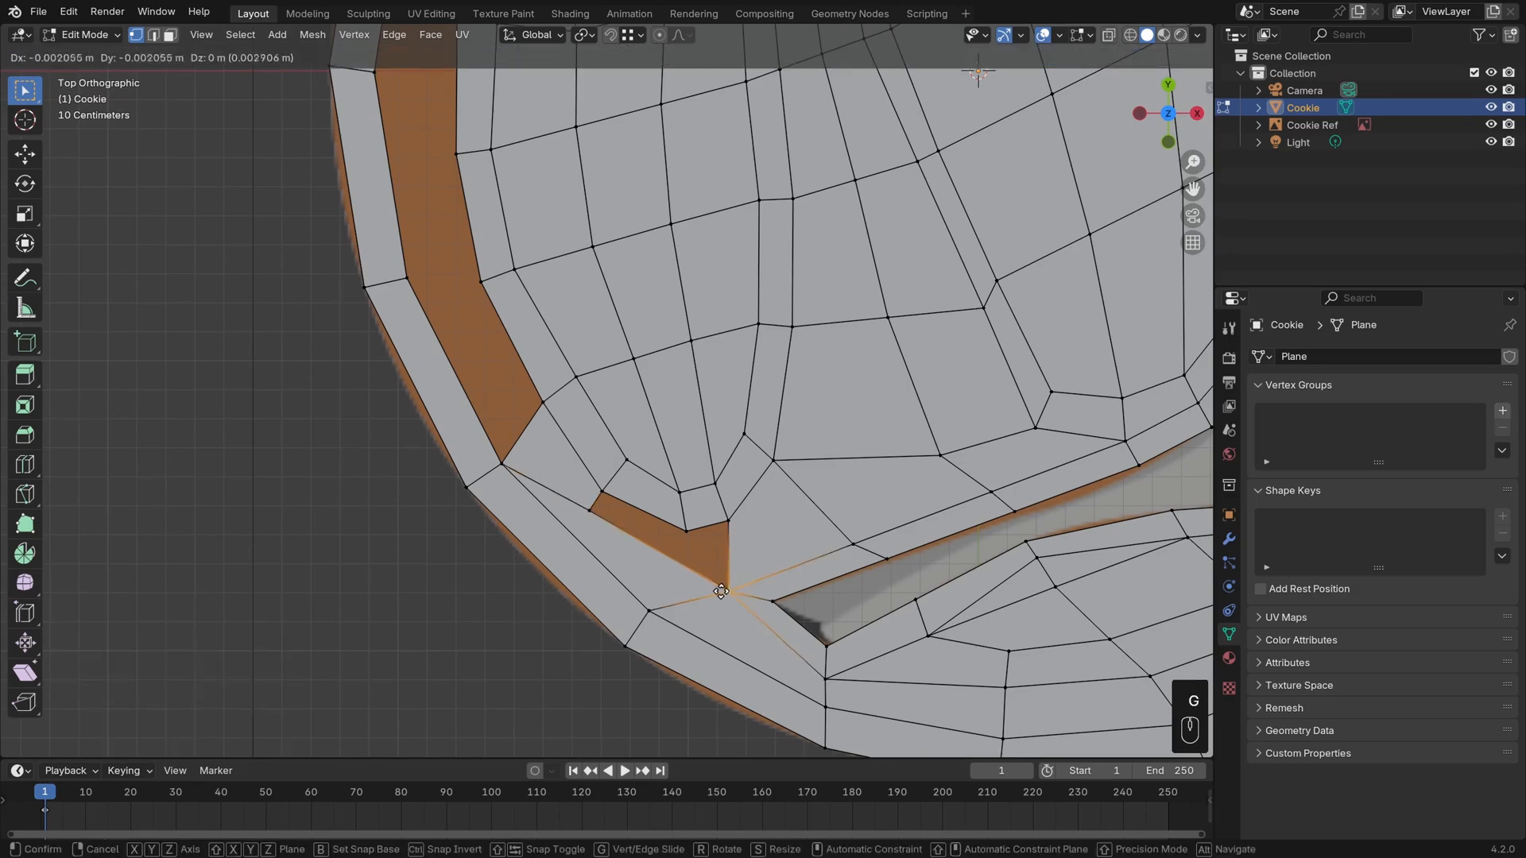
pyautogui.click(719, 592)
pyautogui.keyDown('shift'); pyautogui.moveTo(645, 502); pyautogui.dragTo(507, 538, button='middle'); pyautogui.keyUp('shift')
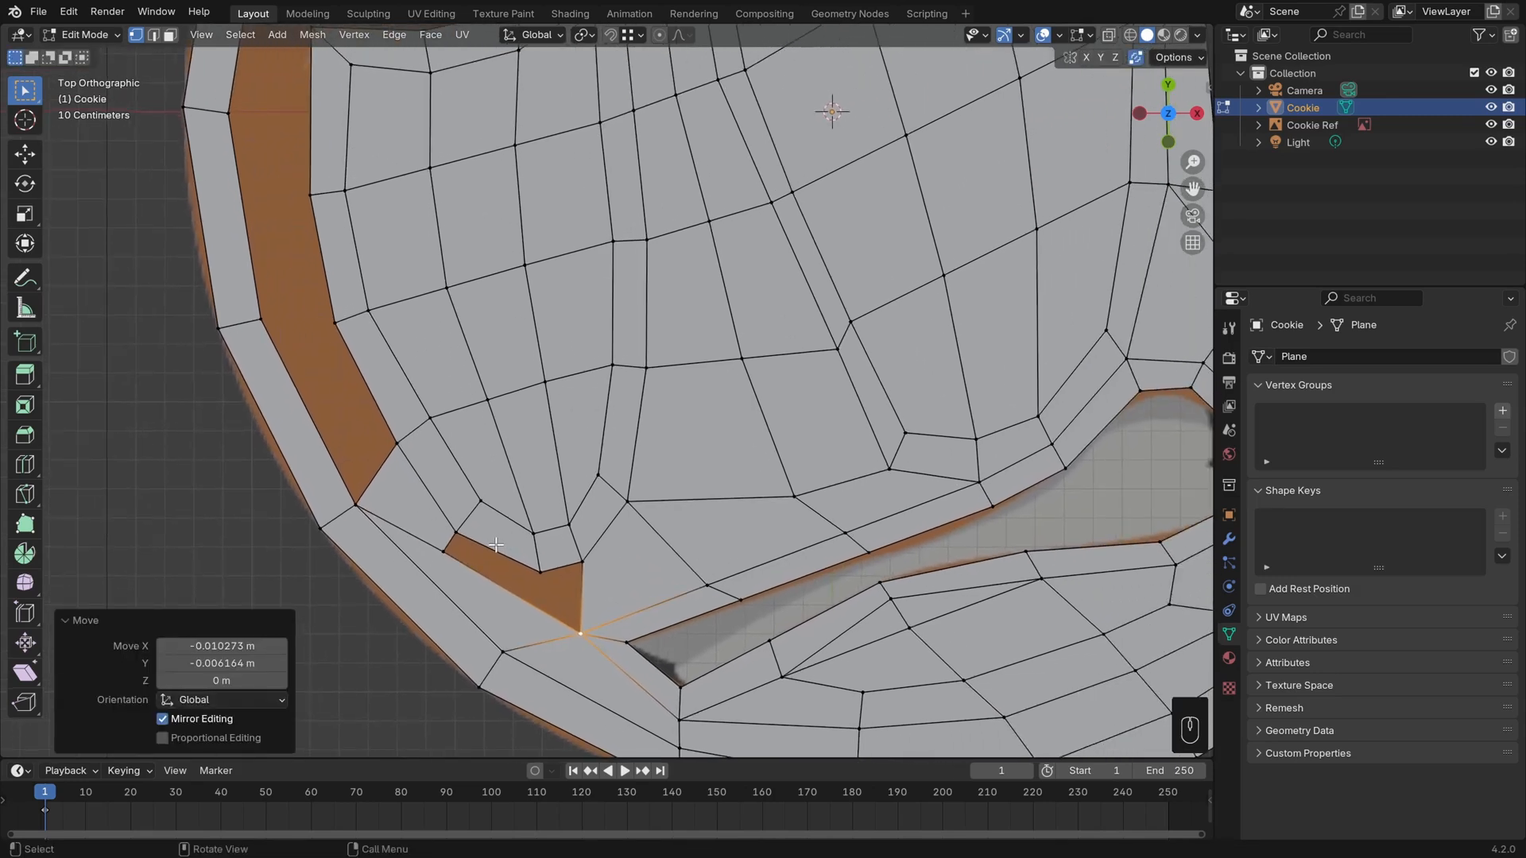
# Undo the recent fills and vertex moves beside the mouth's left corner until the strip along the rim is open again, then clear the selection
pyautogui.scroll(-1, 496, 545)
pyautogui.hotkey('ctrl', 'r')
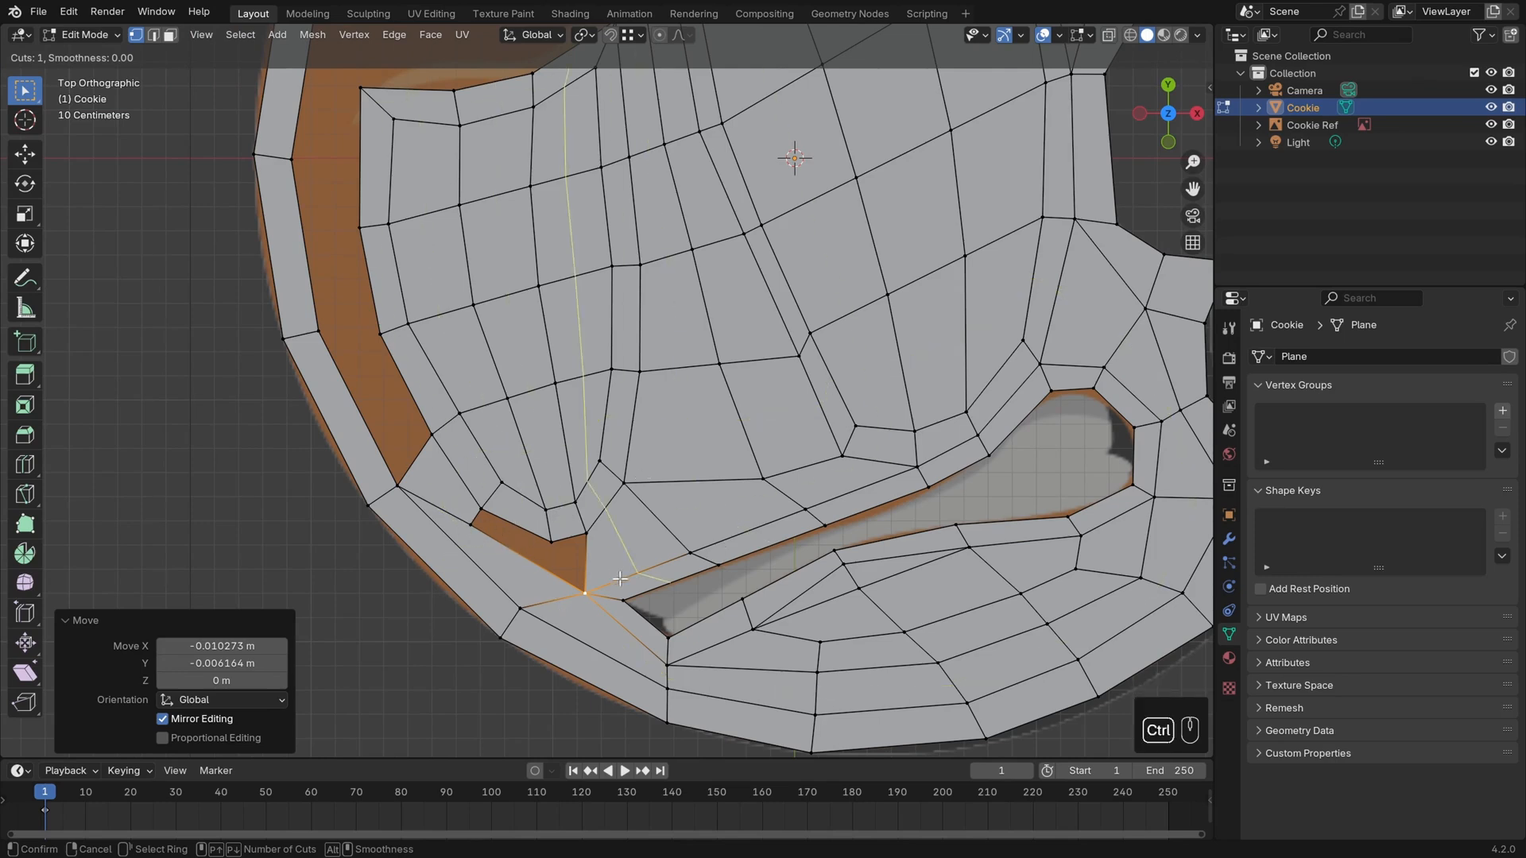
pyautogui.rightClick(375, 640)
pyautogui.hotkey('ctrl', 'z')
pyautogui.hotkey('ctrl', 'z')
pyautogui.hotkey('ctrl', 'z')
pyautogui.hotkey('ctrl', 'z')
pyautogui.hotkey('ctrl', 'z')
pyautogui.hotkey('ctrl', 'z')
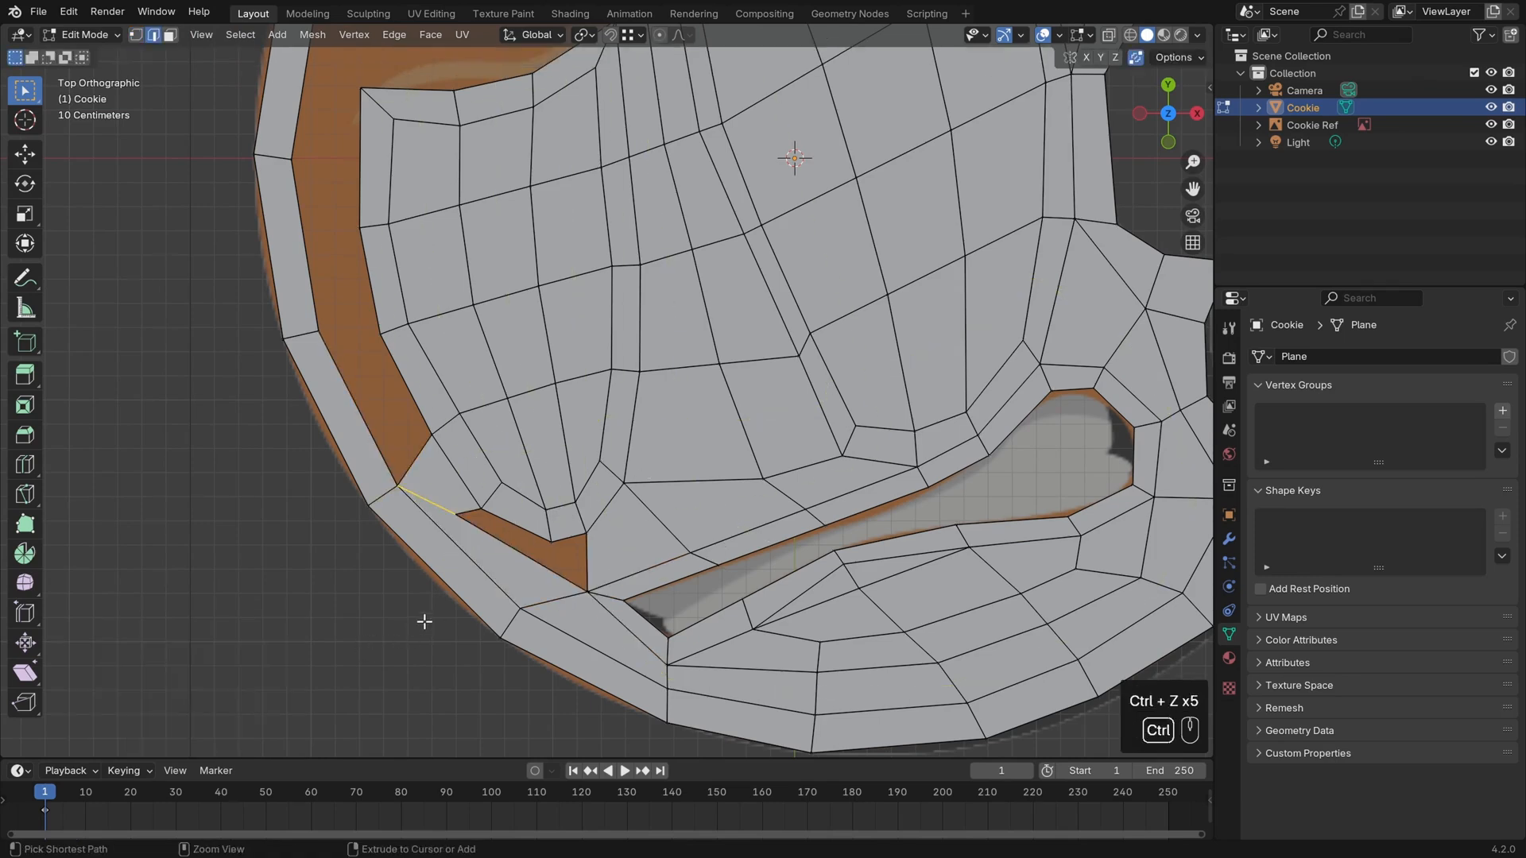
pyautogui.hotkey('alt', 'a')
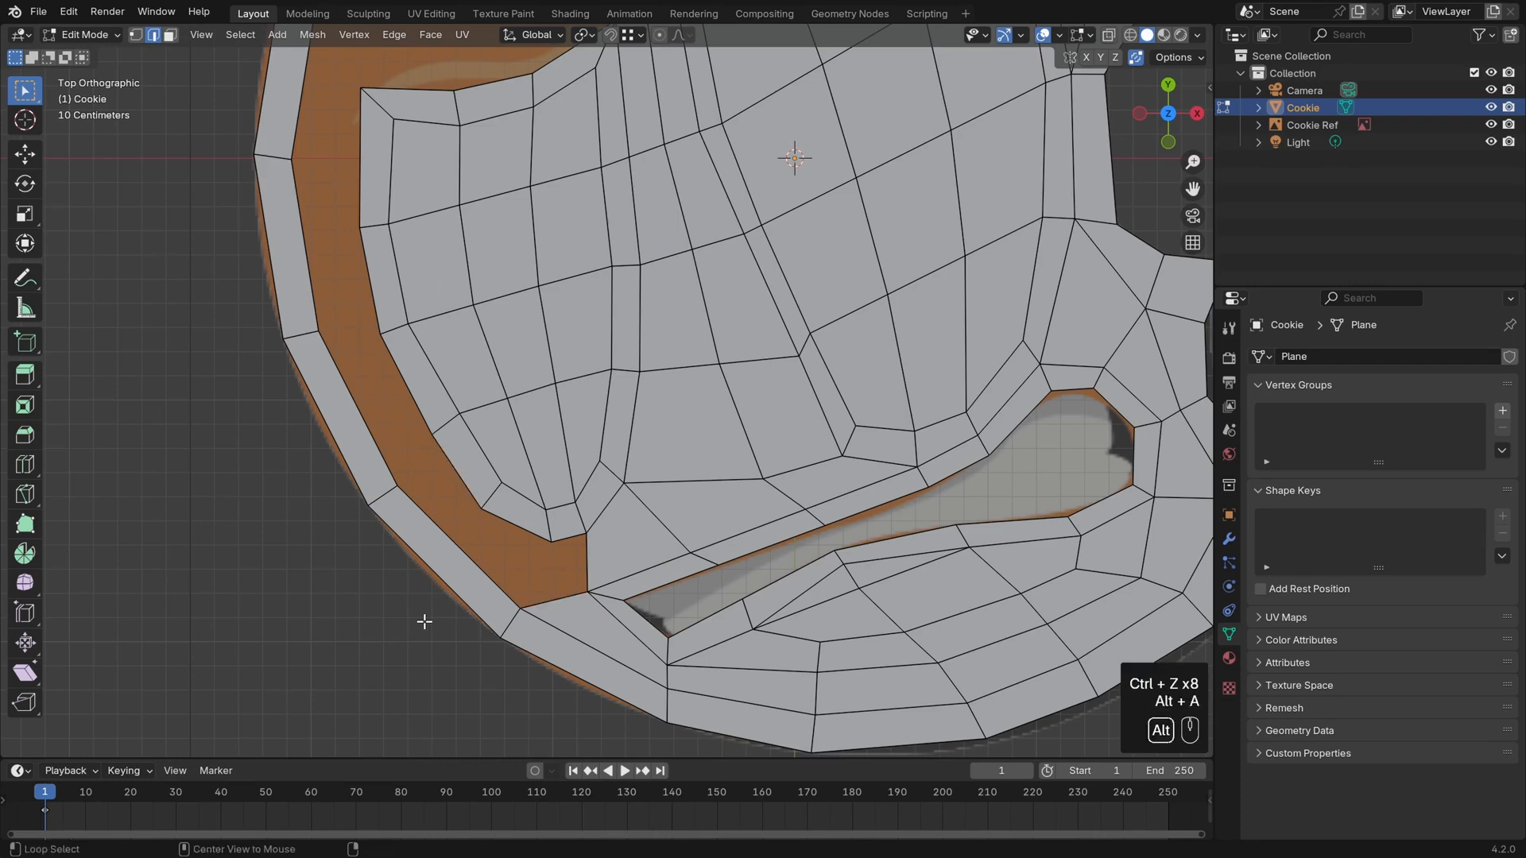
# Fill a quad at the lower end of the open strip, joining the face patch's bottom corner to the inner rim beside the mouth's left corner
pyautogui.keyDown('shift'); pyautogui.moveTo(633, 380); pyautogui.dragTo(713, 423, button='middle'); pyautogui.keyUp('shift')
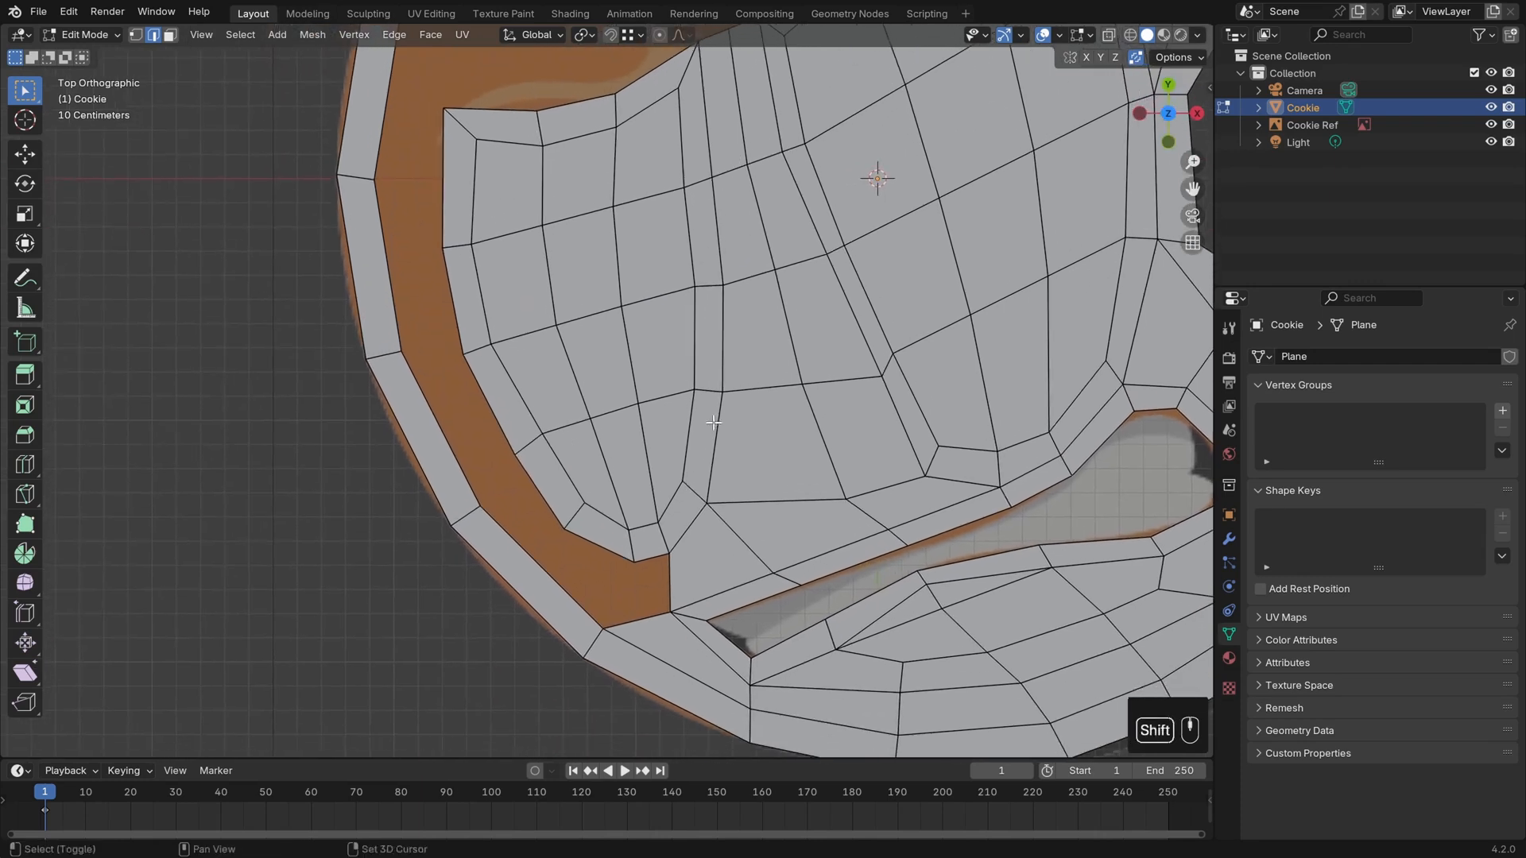
pyautogui.press('f')
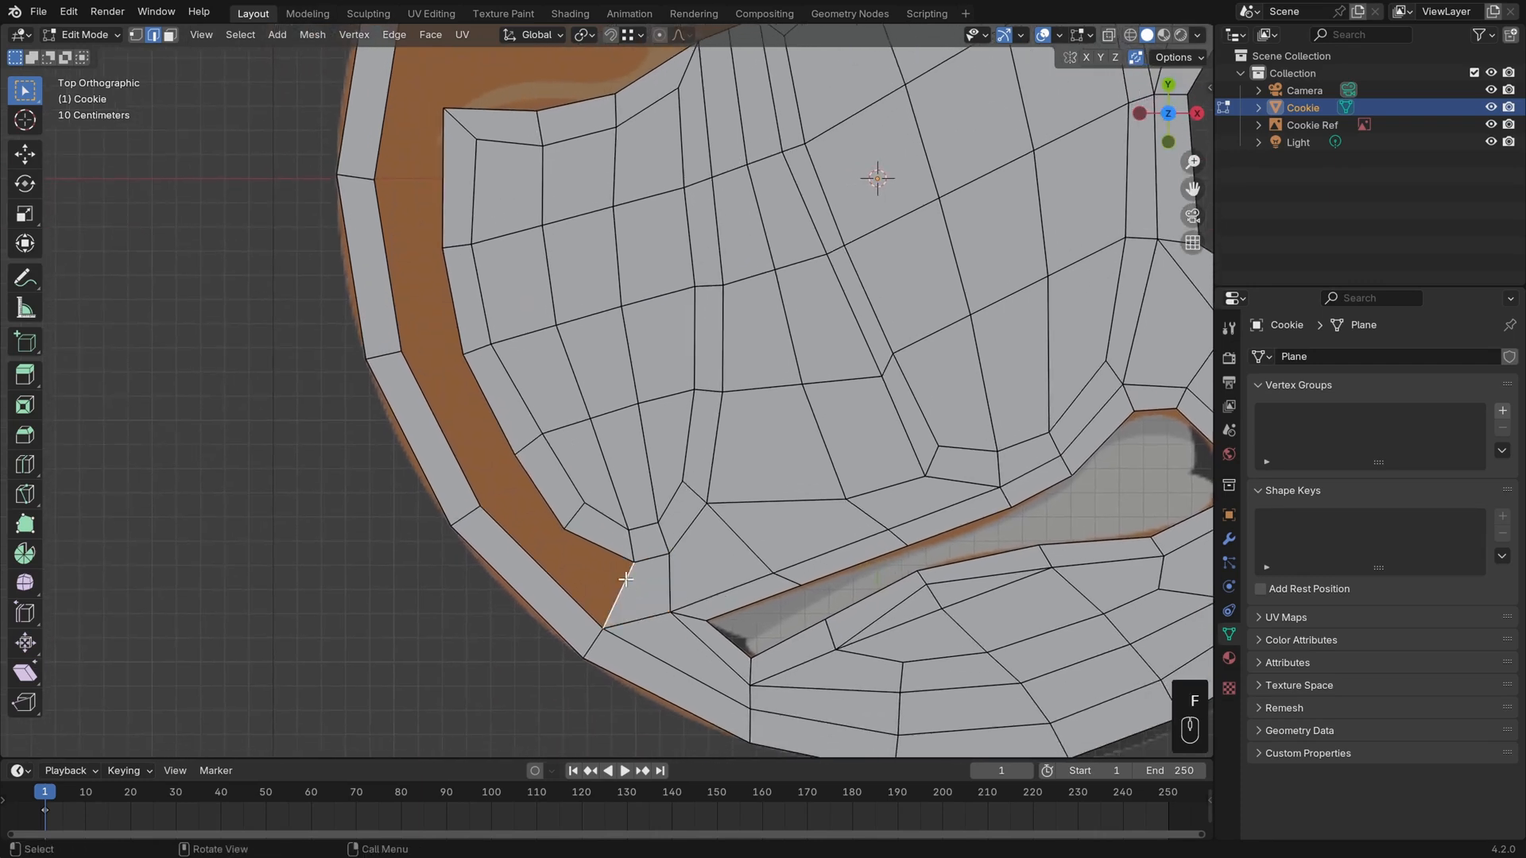
pyautogui.keyDown('shift'); pyautogui.moveTo(626, 579); pyautogui.dragTo(654, 570, button='middle'); pyautogui.keyUp('shift')
pyautogui.hotkey('ctrl', 'r')
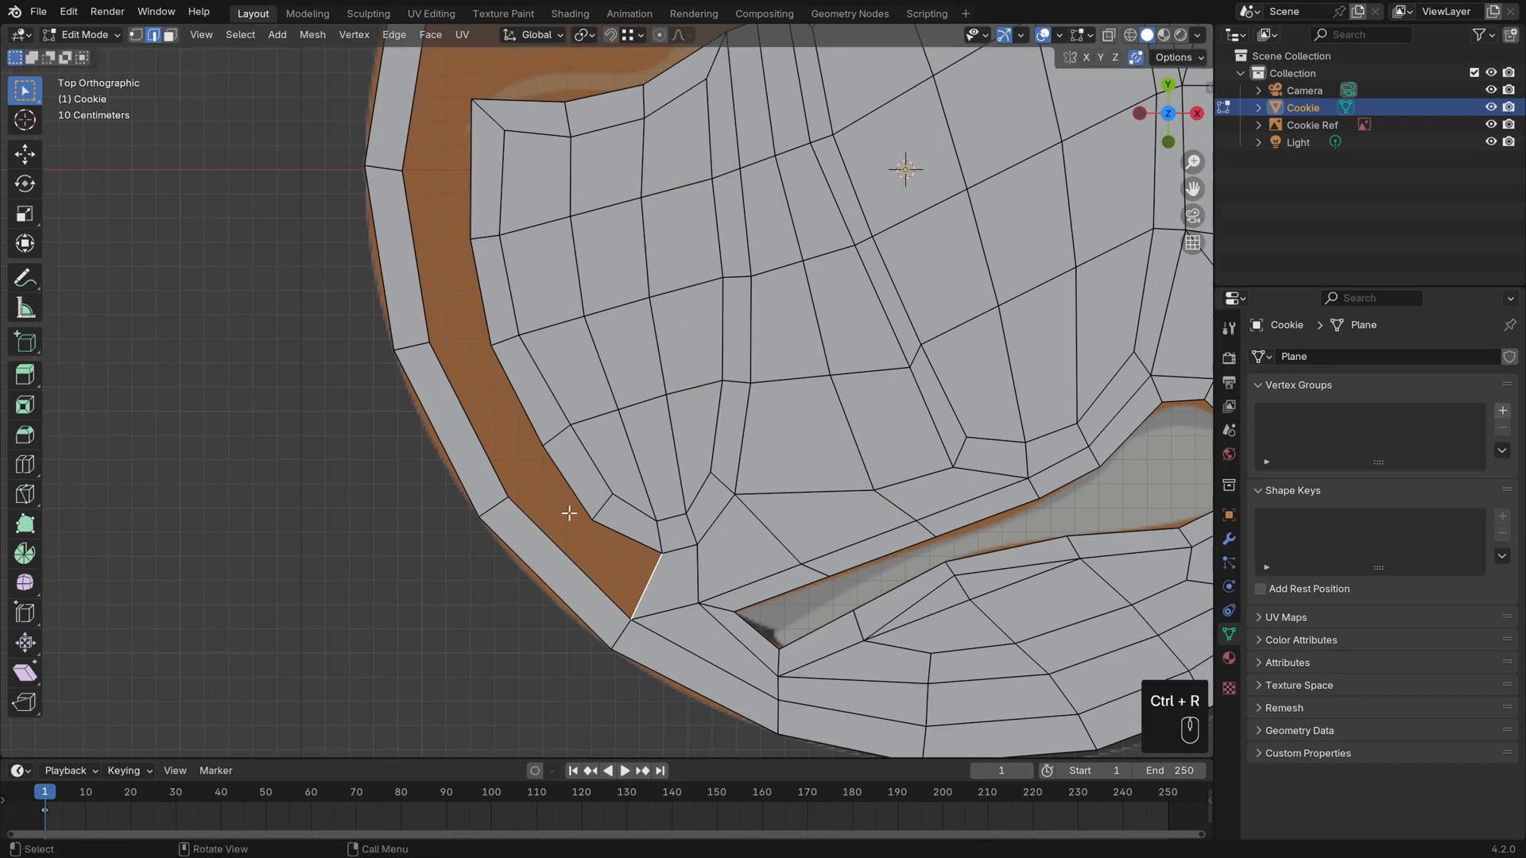
# Try to fill the open strip upward from the new quad with successive faces, then undo those fills
pyautogui.scroll(2, 787, 524)
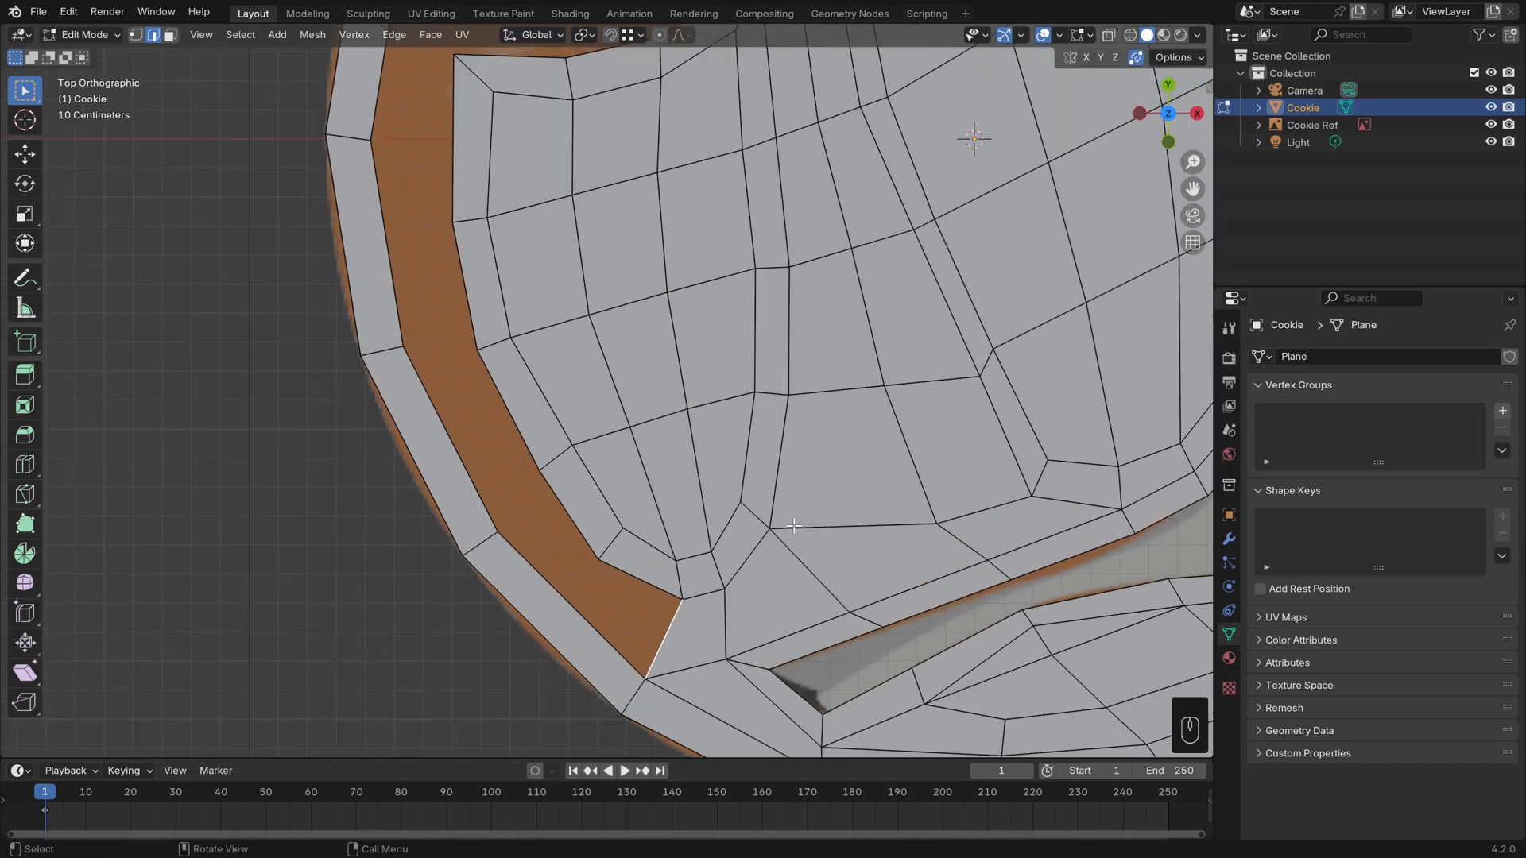
pyautogui.press('f')
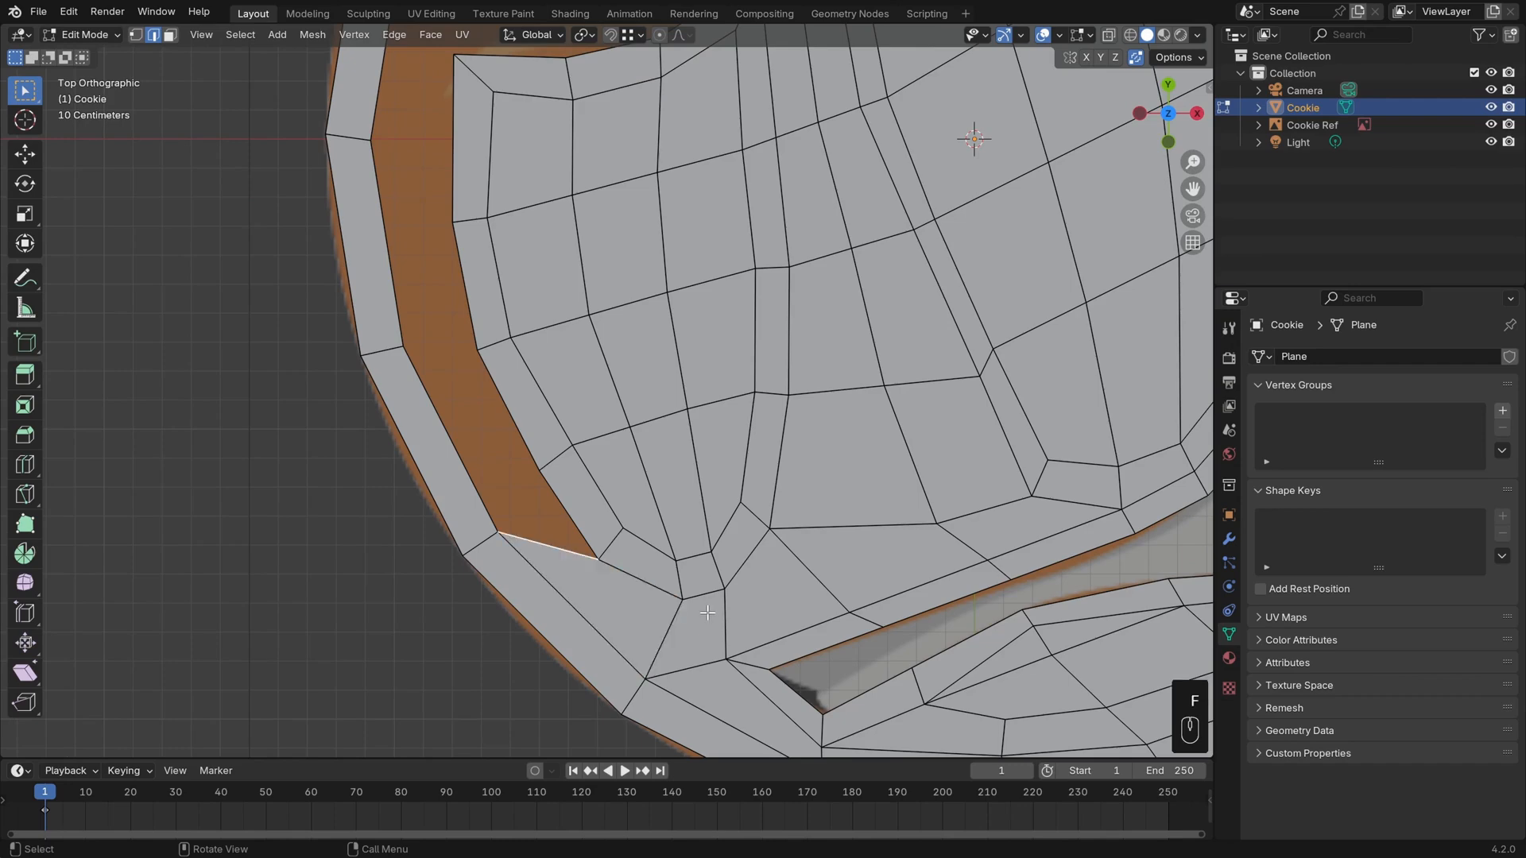
pyautogui.keyDown('shift'); pyautogui.moveTo(641, 536); pyautogui.dragTo(684, 628, button='middle'); pyautogui.keyUp('shift')
pyautogui.press('f')
pyautogui.press('f')
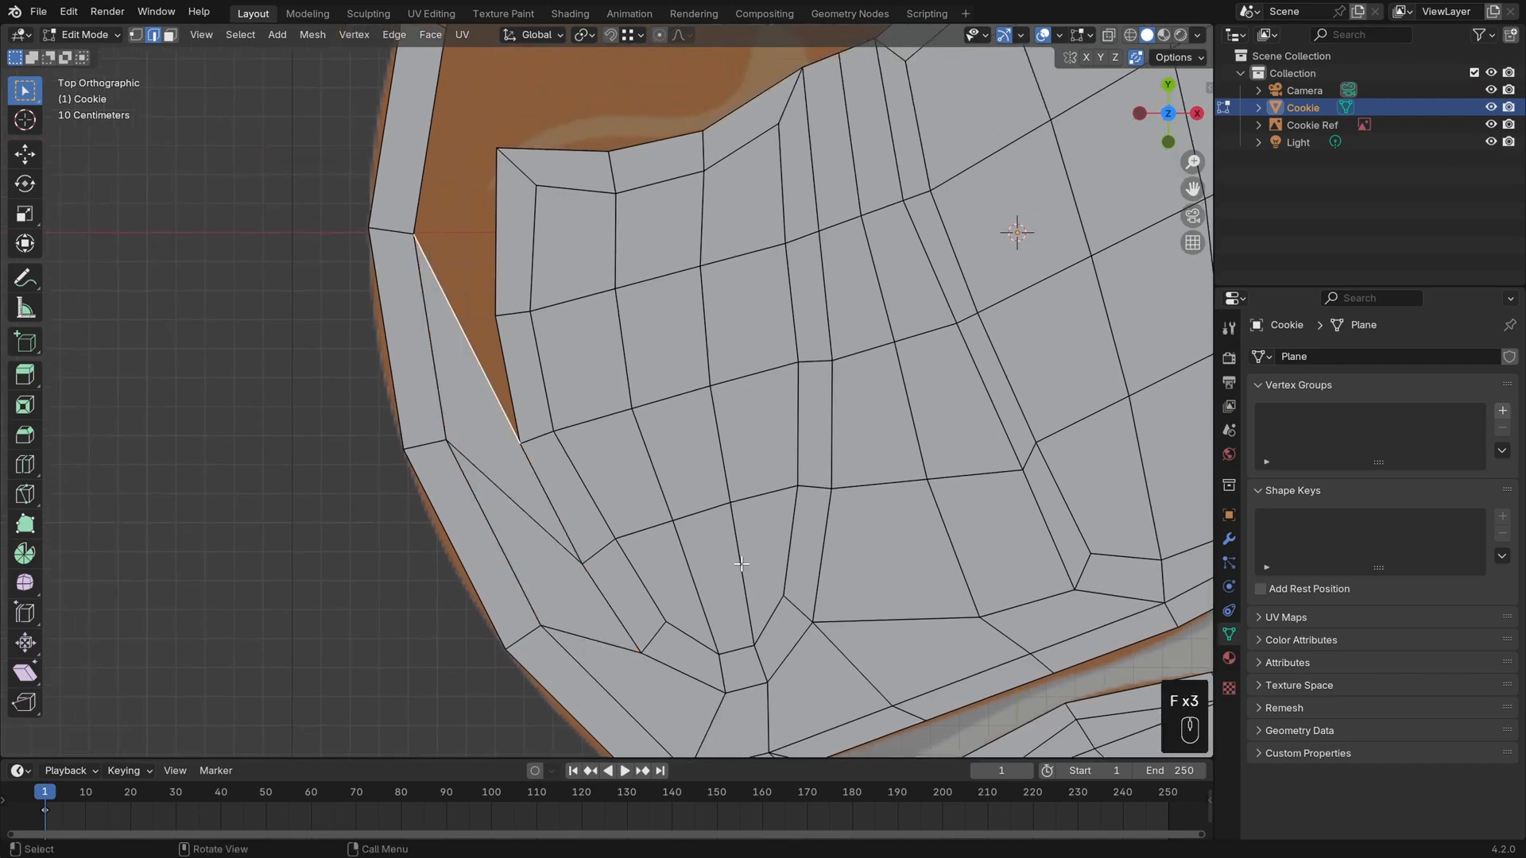
pyautogui.hotkey('ctrl', 'z')
pyautogui.hotkey('ctrl', 'z')
pyautogui.hotkey('ctrl', 'z')
# Move the rim's cross edge above the new quad about 0.172 m in X and -0.201 m in Y, down along the cookie outline
pyautogui.scroll(-1, 736, 565)
pyautogui.keyDown('shift'); pyautogui.moveTo(736, 565); pyautogui.dragTo(736, 591, button='middle'); pyautogui.keyUp('shift')
pyautogui.scroll(-1, 736, 591)
pyautogui.scroll(-2, 736, 591)
pyautogui.scroll(2, 736, 593)
pyautogui.press('2')
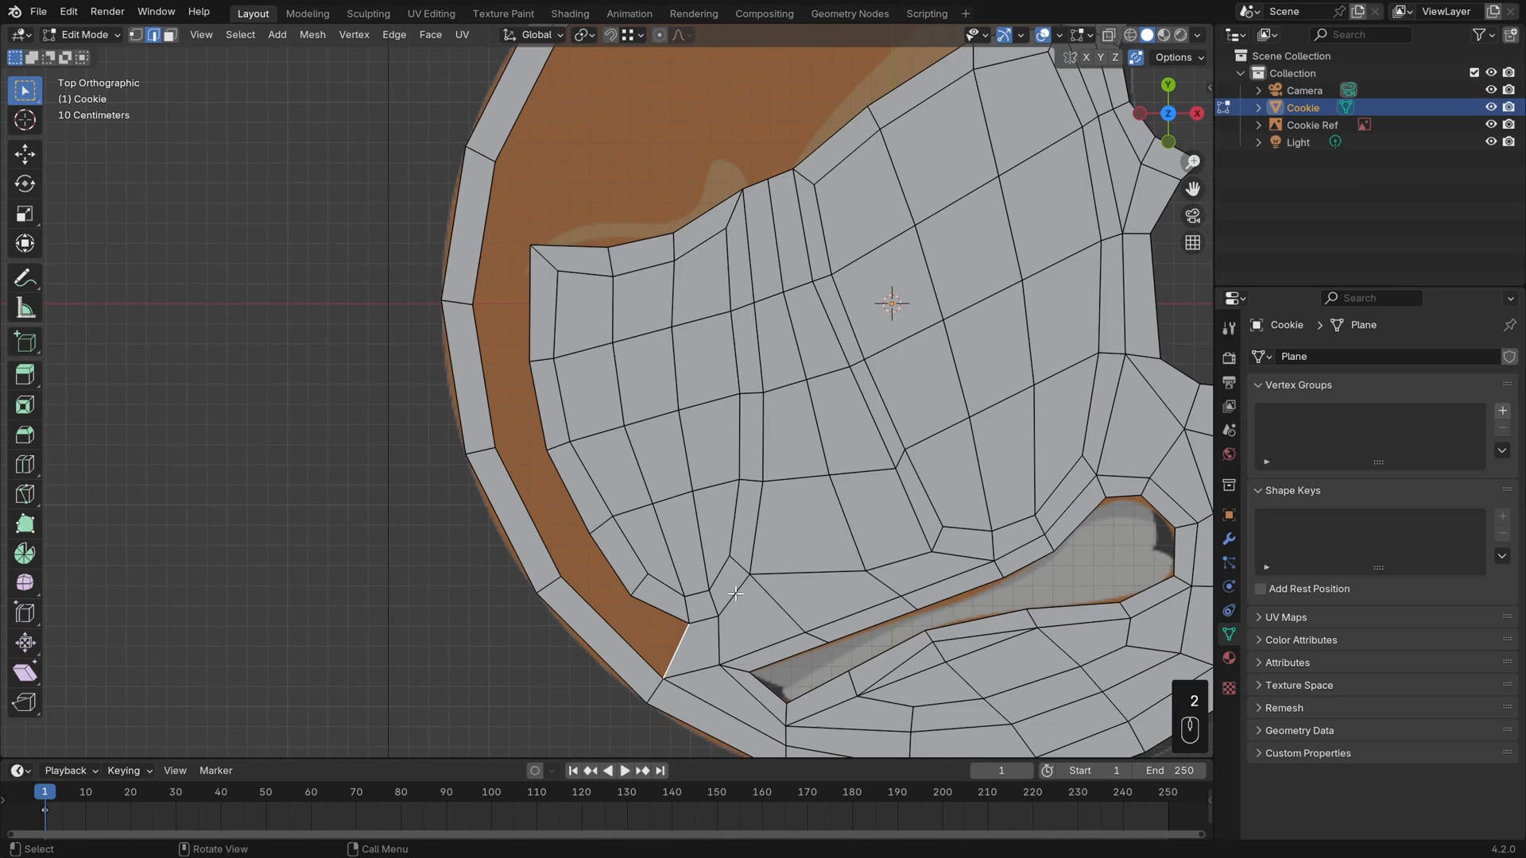
pyautogui.click(568, 599)
pyautogui.keyDown('shift'); pyautogui.moveTo(568, 599); pyautogui.dragTo(562, 563, button='middle'); pyautogui.keyUp('shift')
pyautogui.press('g')
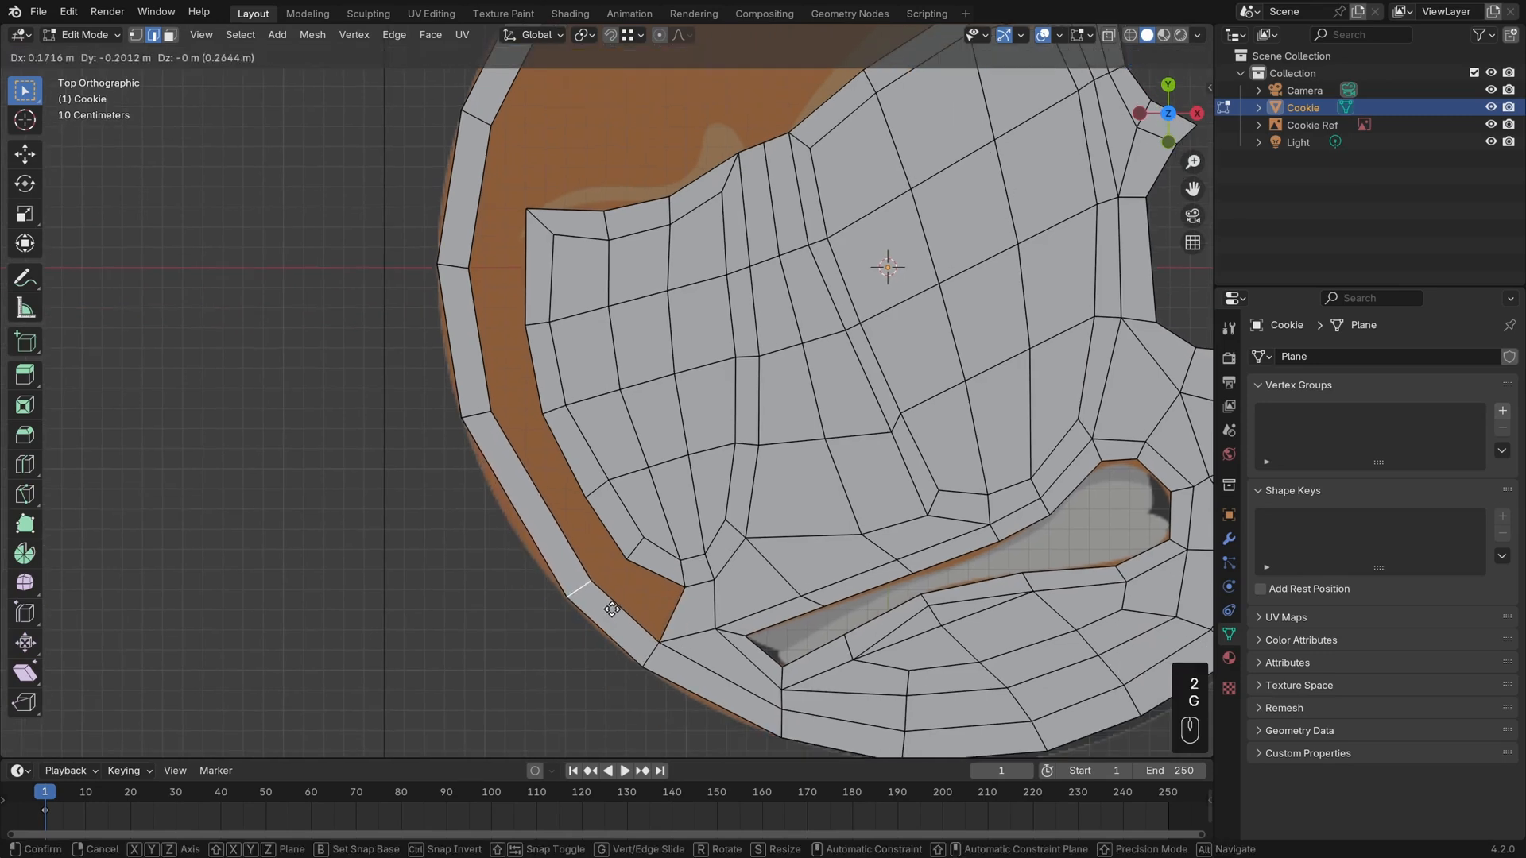
pyautogui.click(612, 609)
# Add a single centred loop cut to the rim segment above the moved edge and shift the cut edge slightly outward to the reference outline
pyautogui.hotkey('ctrl', 'r')
pyautogui.click(545, 507)
pyautogui.press('Escape')
pyautogui.scroll(1, 602, 523)
pyautogui.press('g')
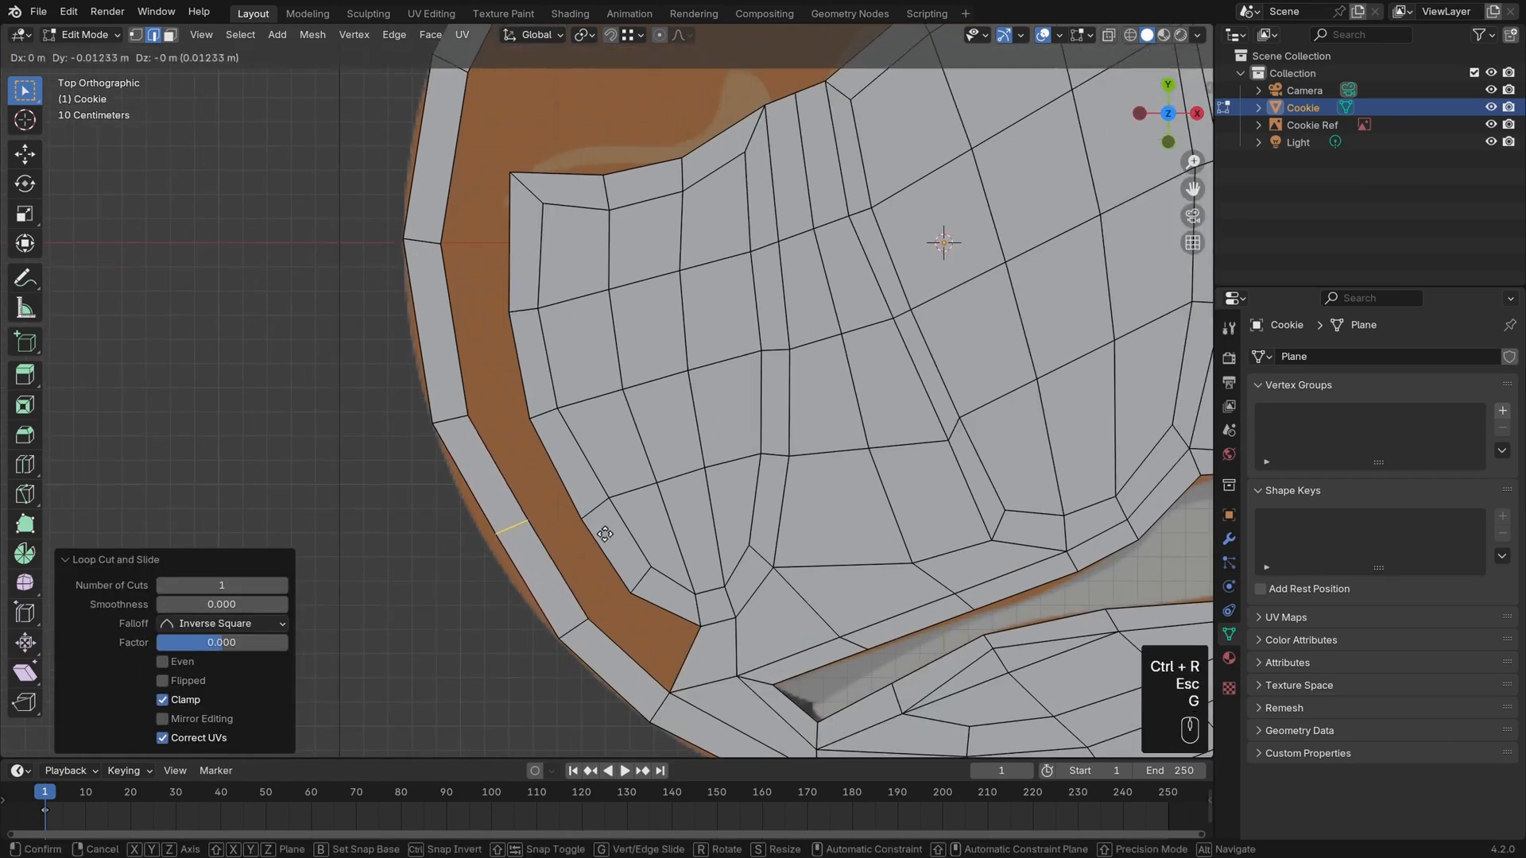
pyautogui.click(600, 548)
# Fill four successive quads upward between the inner rim and the left side of the face patch
pyautogui.click(690, 659)
pyautogui.press('f')
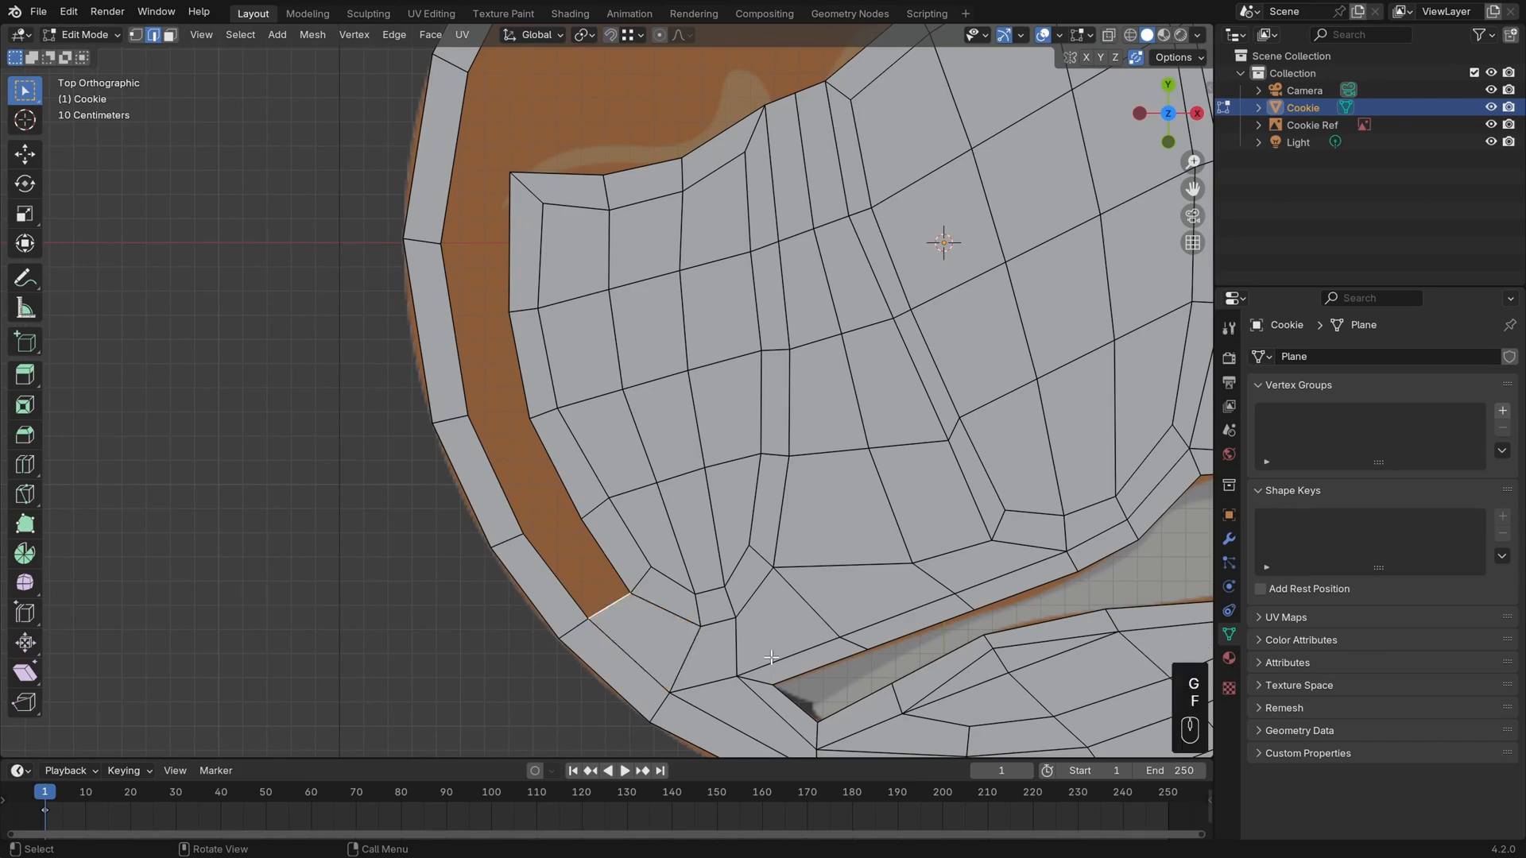
pyautogui.press('f')
pyautogui.press('f')
pyautogui.keyDown('shift'); pyautogui.moveTo(517, 348); pyautogui.dragTo(589, 496, button='middle'); pyautogui.keyUp('shift')
pyautogui.press('f')
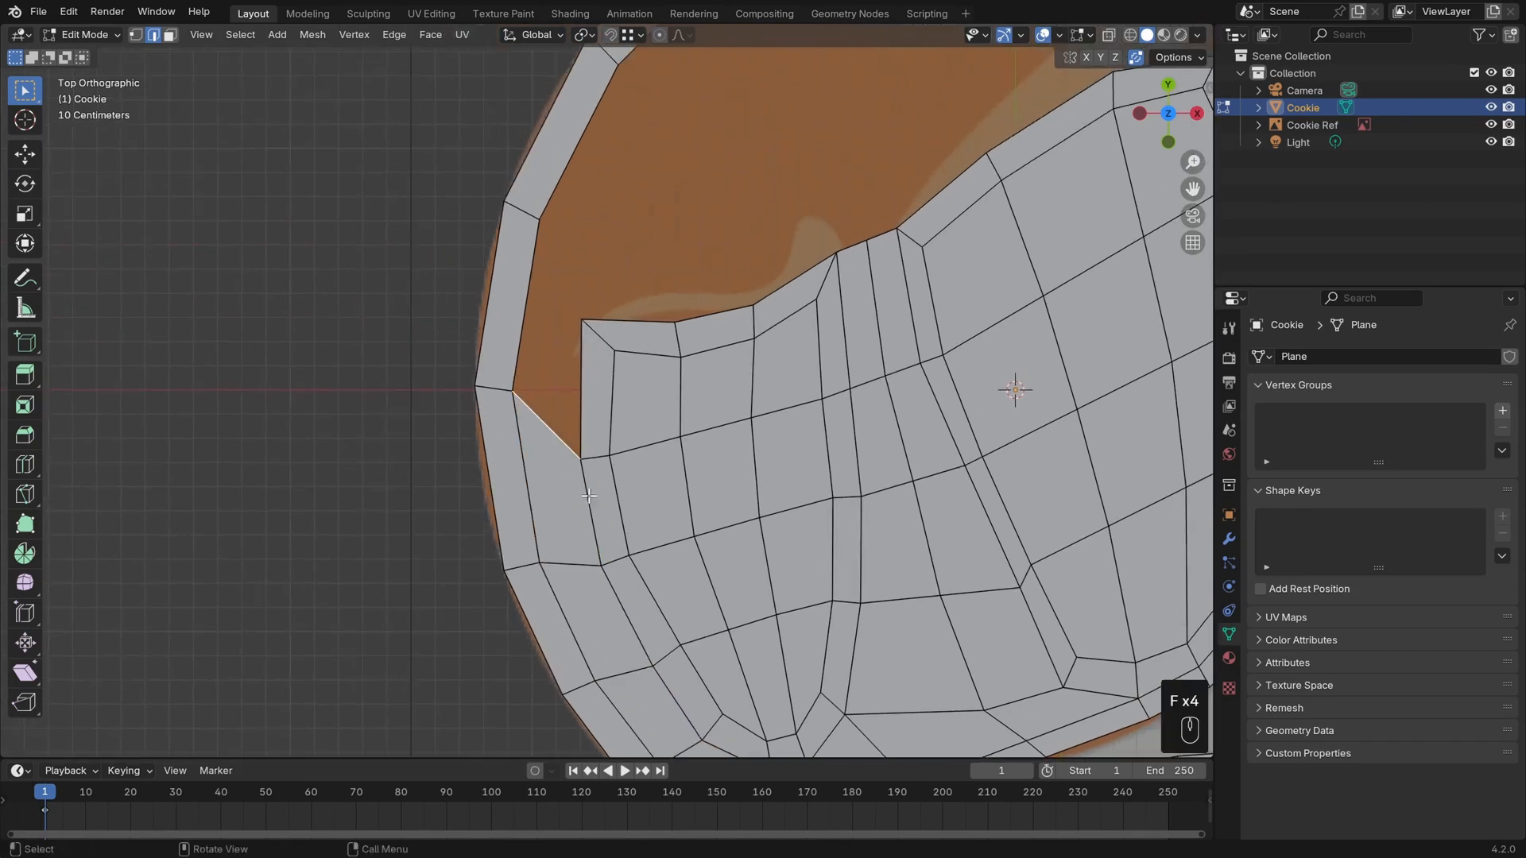
# Lower the rim edge at the top of the filled strip about 0.2 m in Y, then loop-cut the segment above and shift the cut to the outline
pyautogui.press('g')
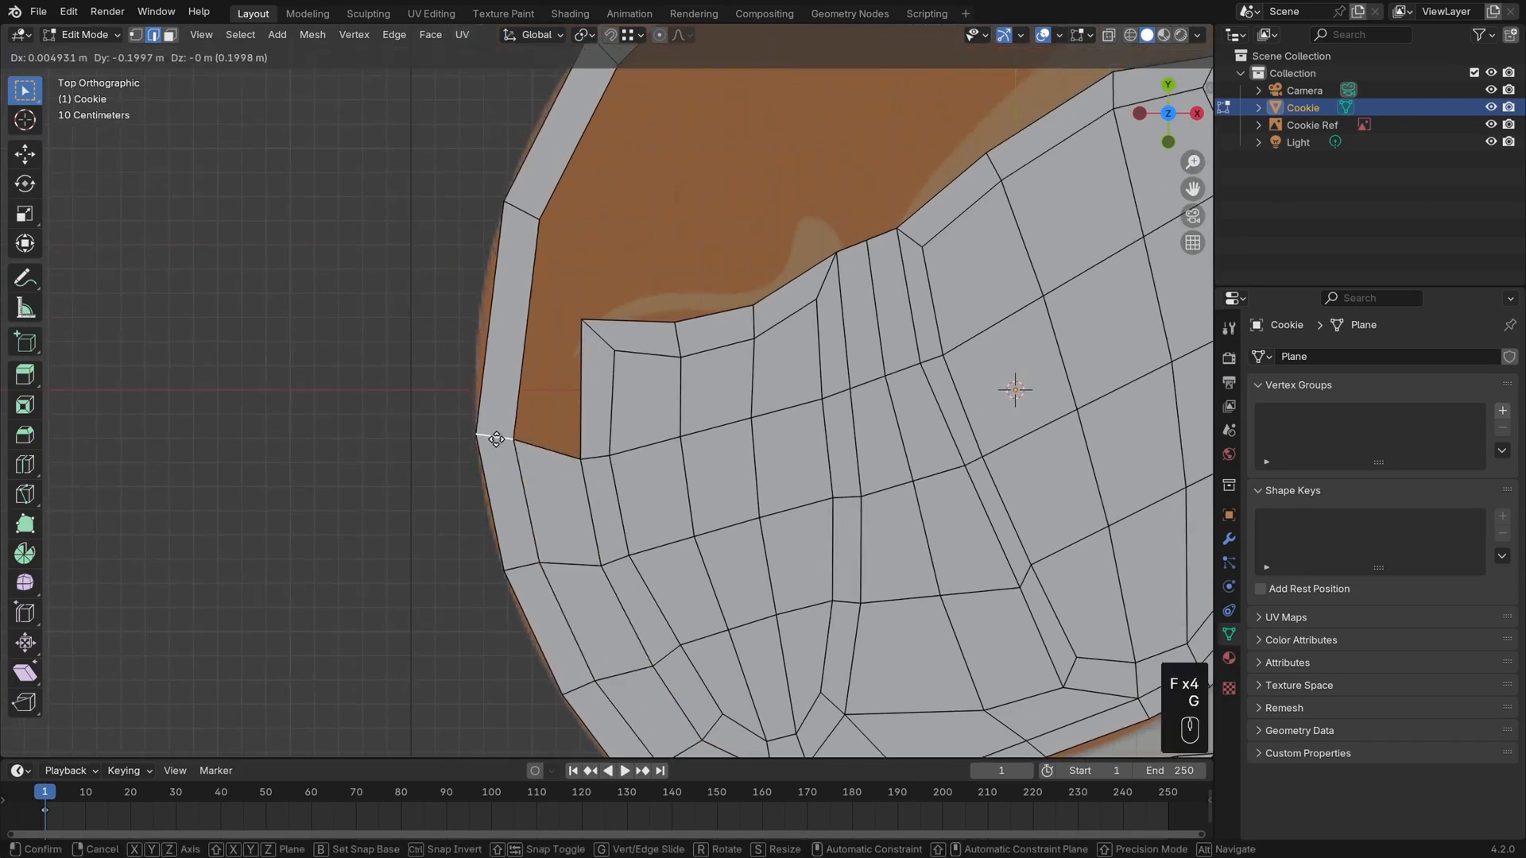
pyautogui.click(496, 441)
pyautogui.hotkey('ctrl', 'r')
pyautogui.click(512, 334)
pyautogui.press('Escape')
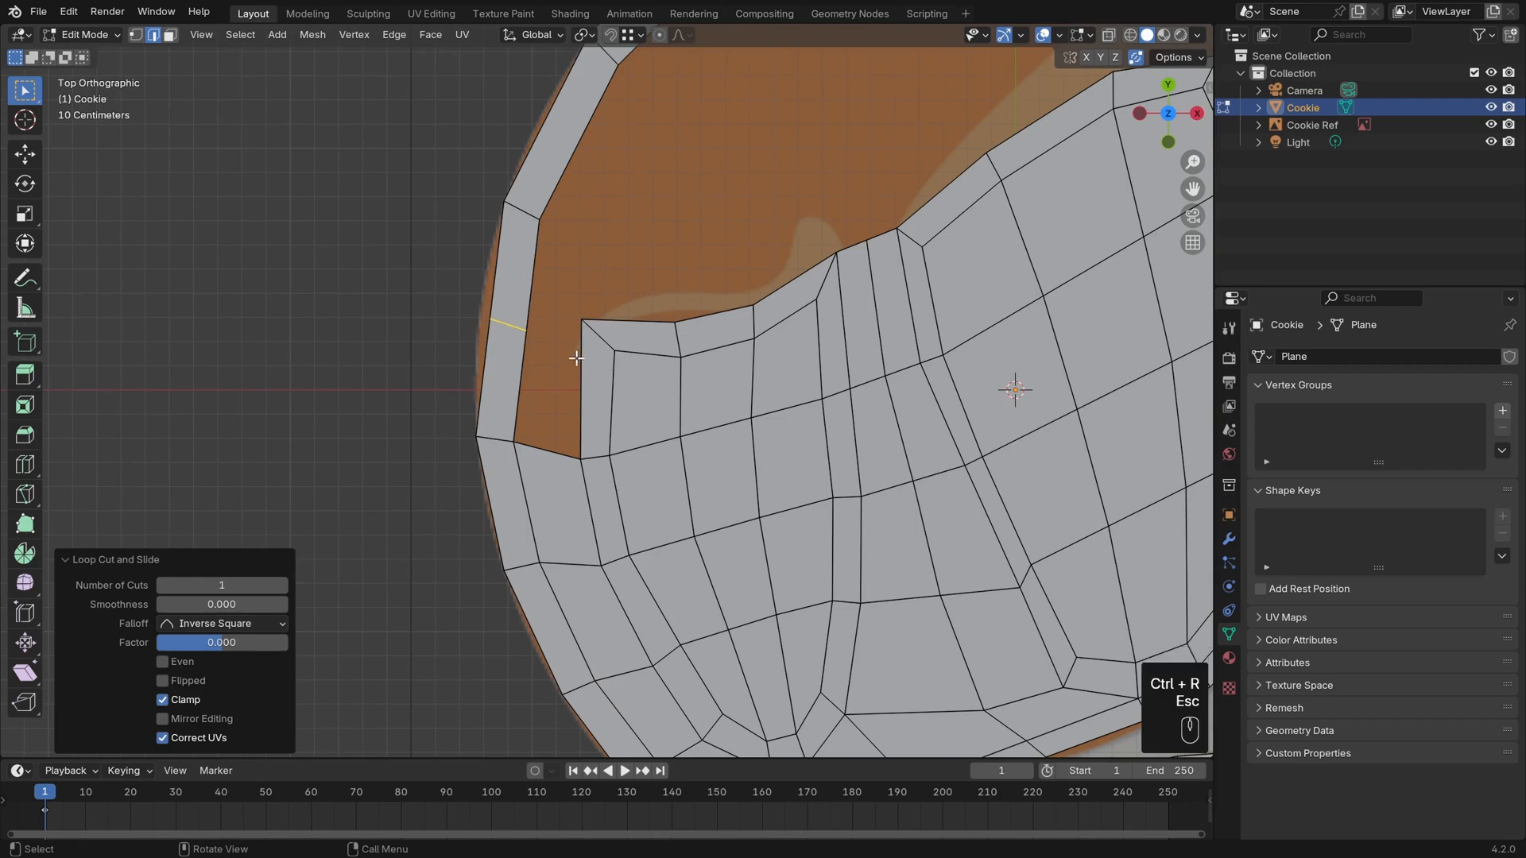
pyautogui.press('g')
pyautogui.click(571, 324)
# Fill the next quad between the inner rim and the face patch, up to the patch's upper-left corner
pyautogui.click(532, 443)
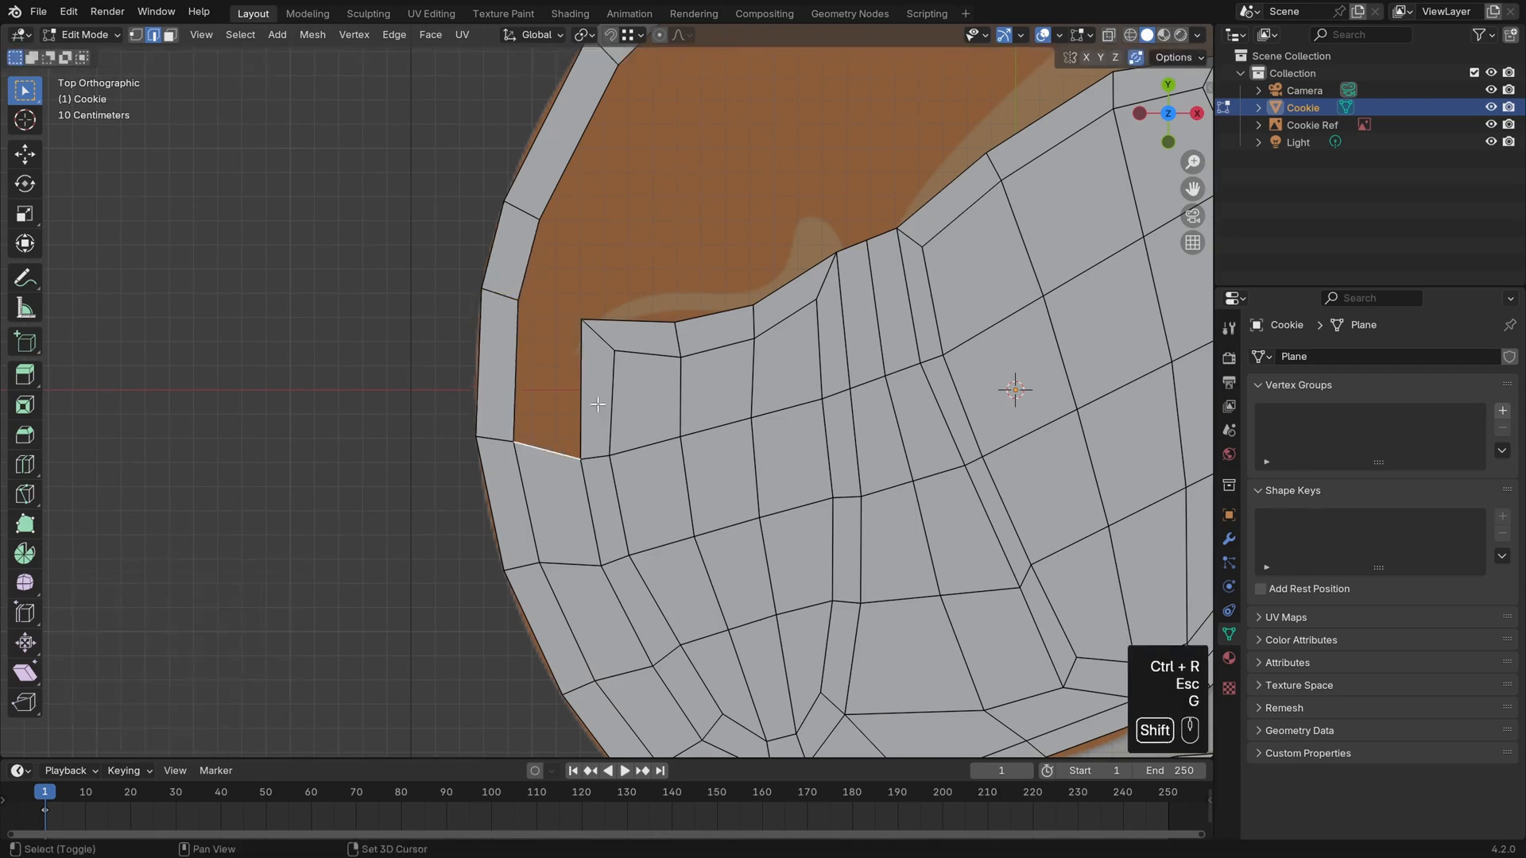
pyautogui.keyDown('shift'); pyautogui.moveTo(532, 443); pyautogui.dragTo(511, 537, button='middle'); pyautogui.keyUp('shift')
pyautogui.press('f')
pyautogui.keyDown('shift'); pyautogui.moveTo(614, 346); pyautogui.dragTo(591, 436, button='middle'); pyautogui.keyUp('shift')
# Move the first two rim cross edges above the filled strip up and right along the reference outline
pyautogui.click(479, 401)
pyautogui.press('g')
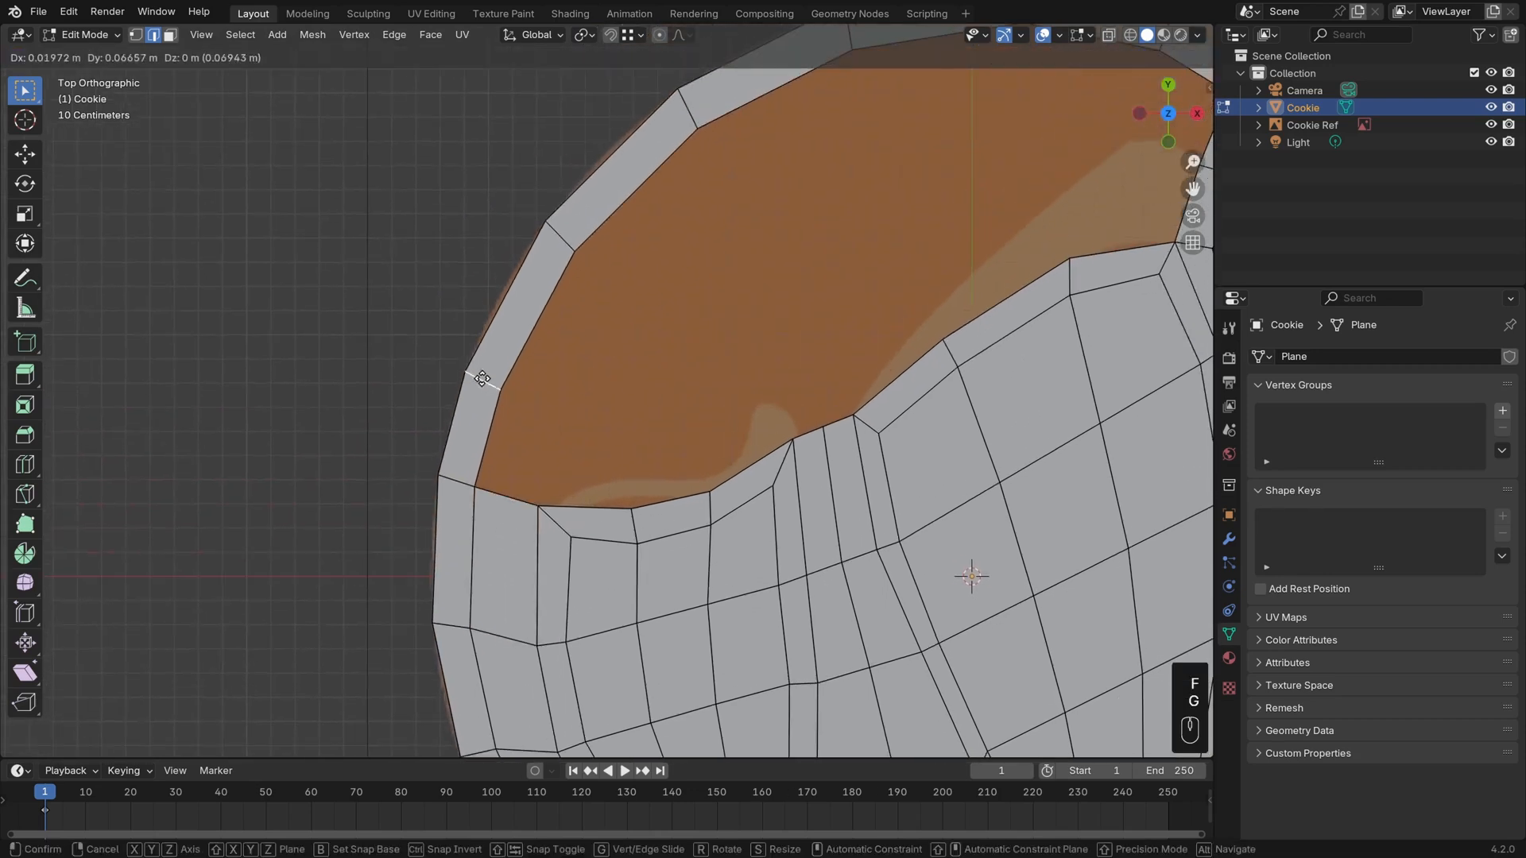
pyautogui.click(497, 351)
pyautogui.click(560, 236)
pyautogui.press('g')
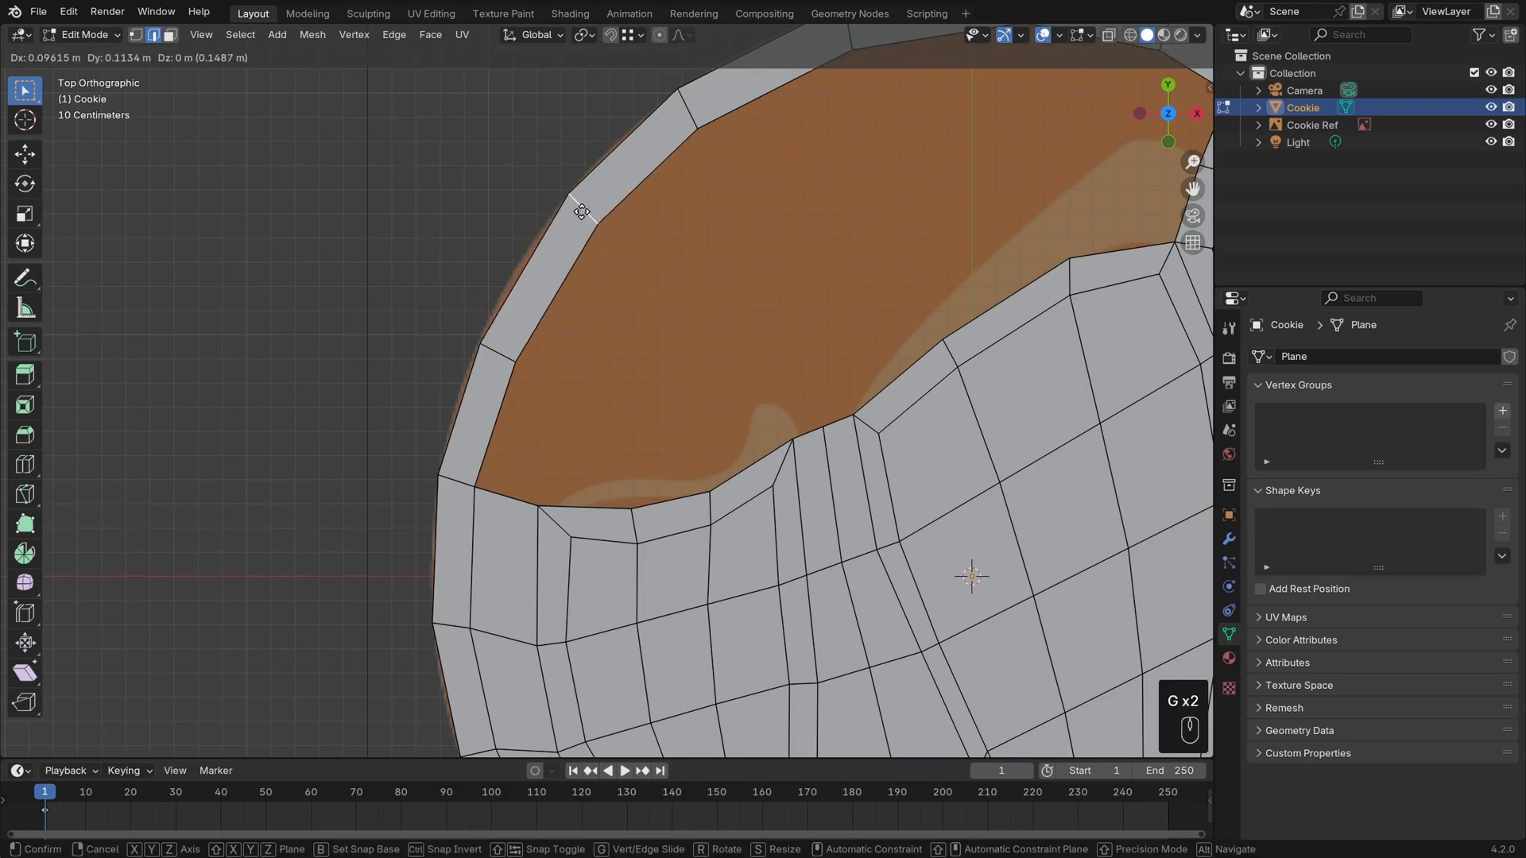
pyautogui.click(681, 207)
# Move the third rim cross edge about 0.062 m in X and 0.020 m in Y, then nudge the first one slightly farther up the outline
pyautogui.keyDown('shift'); pyautogui.moveTo(681, 206); pyautogui.dragTo(607, 302, button='middle'); pyautogui.keyUp('shift')
pyautogui.click(623, 197)
pyautogui.press('g')
pyautogui.click(636, 192)
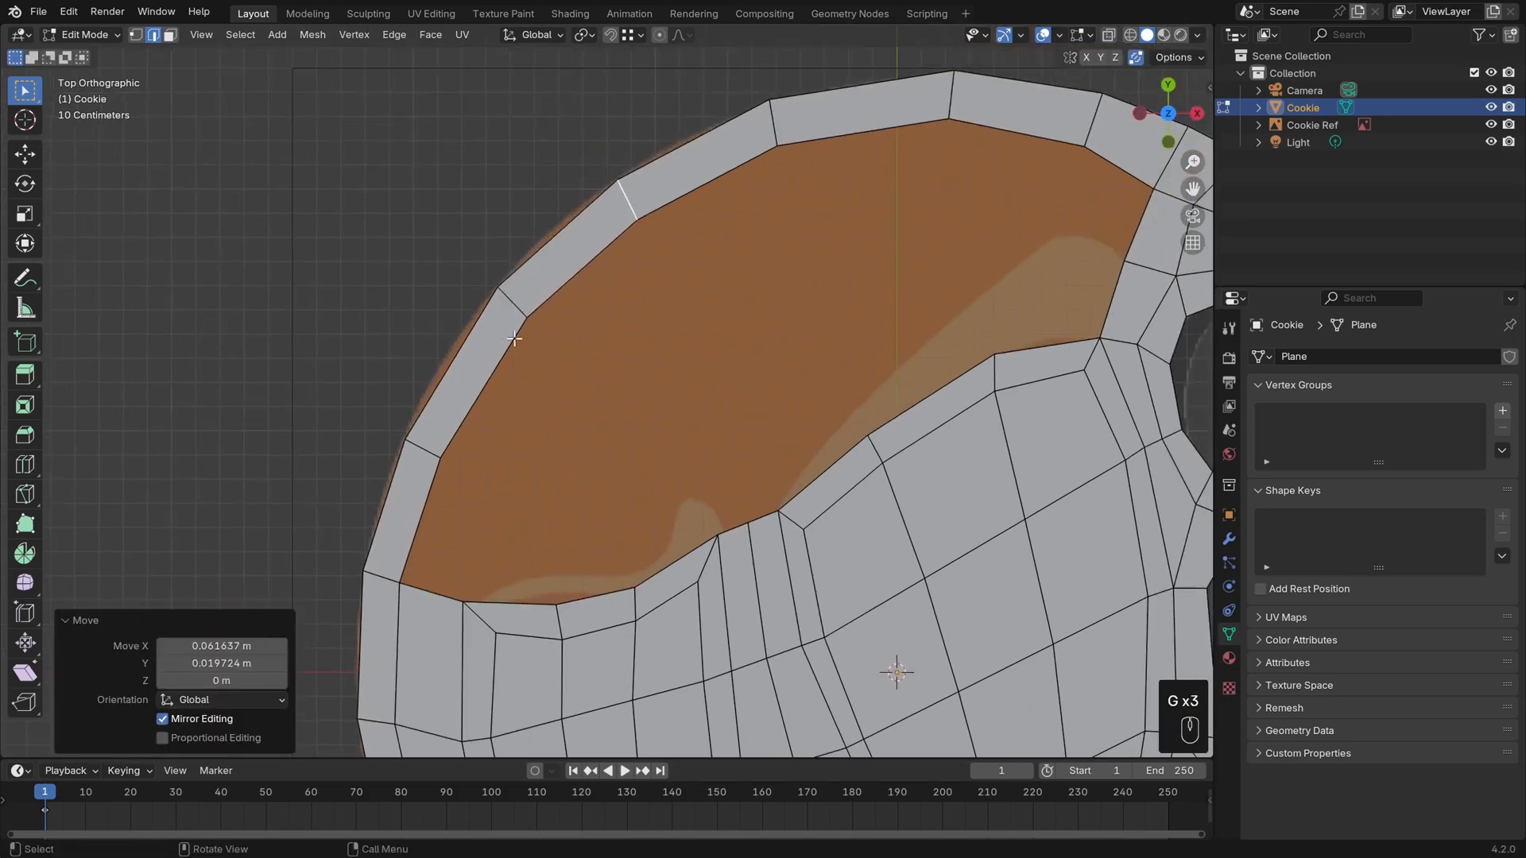
pyautogui.click(422, 442)
pyautogui.press('g')
pyautogui.click(426, 432)
pyautogui.hotkey('alt', 'a')
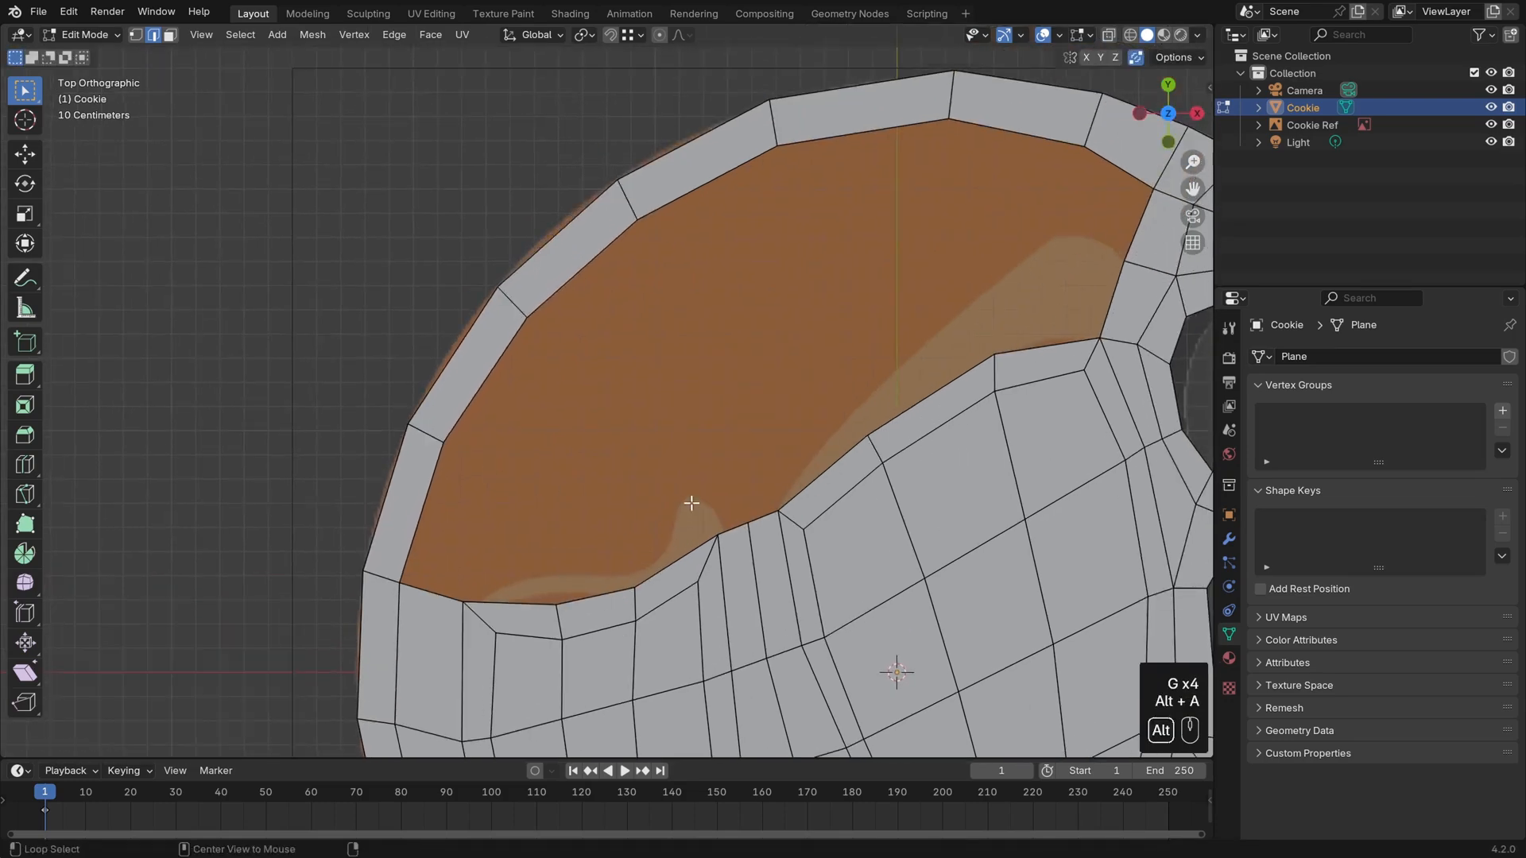
pyautogui.scroll(-2, 691, 511)
pyautogui.keyDown('shift'); pyautogui.moveTo(691, 511); pyautogui.dragTo(616, 441, button='middle'); pyautogui.keyUp('shift')
pyautogui.keyDown('shift'); pyautogui.click(413, 479); pyautogui.keyUp('shift')
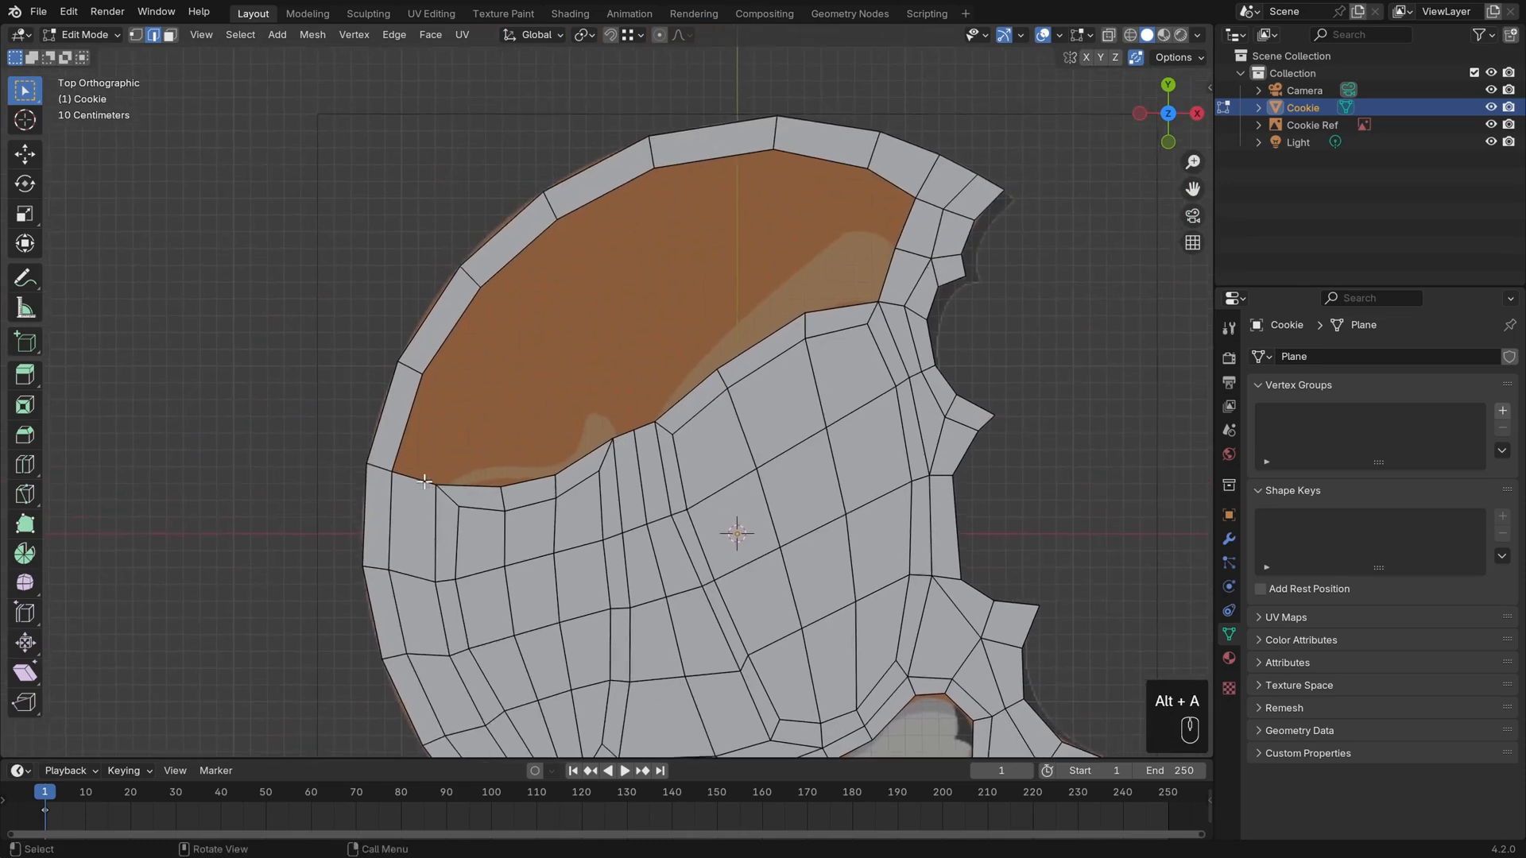
pyautogui.keyDown('shift'); pyautogui.moveTo(580, 351); pyautogui.dragTo(546, 416, button='middle'); pyautogui.keyUp('shift')
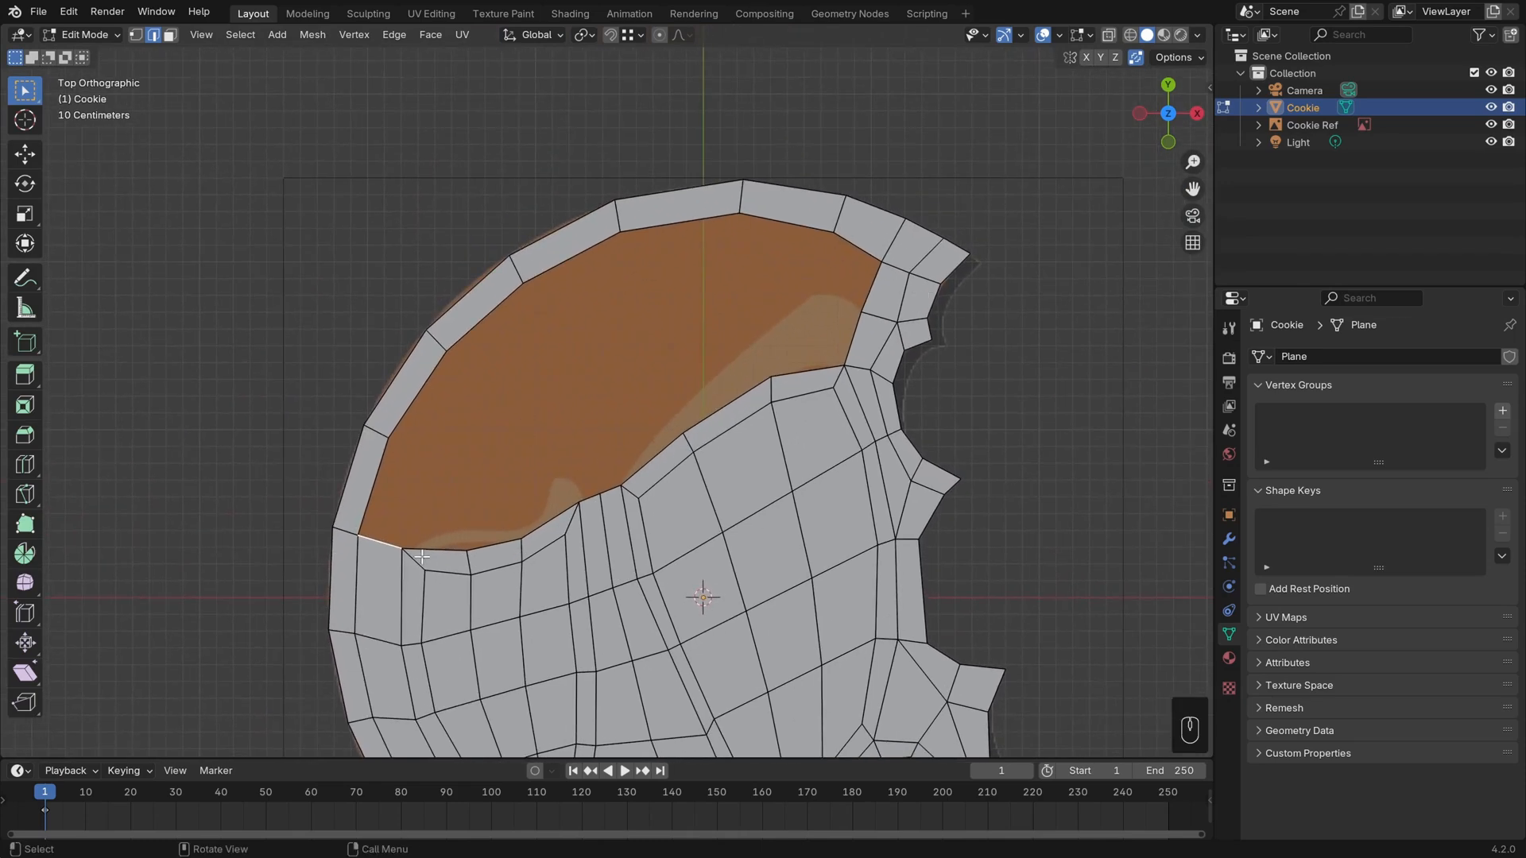
pyautogui.scroll(-2, 421, 556)
pyautogui.hotkey('ctrl', 'r')
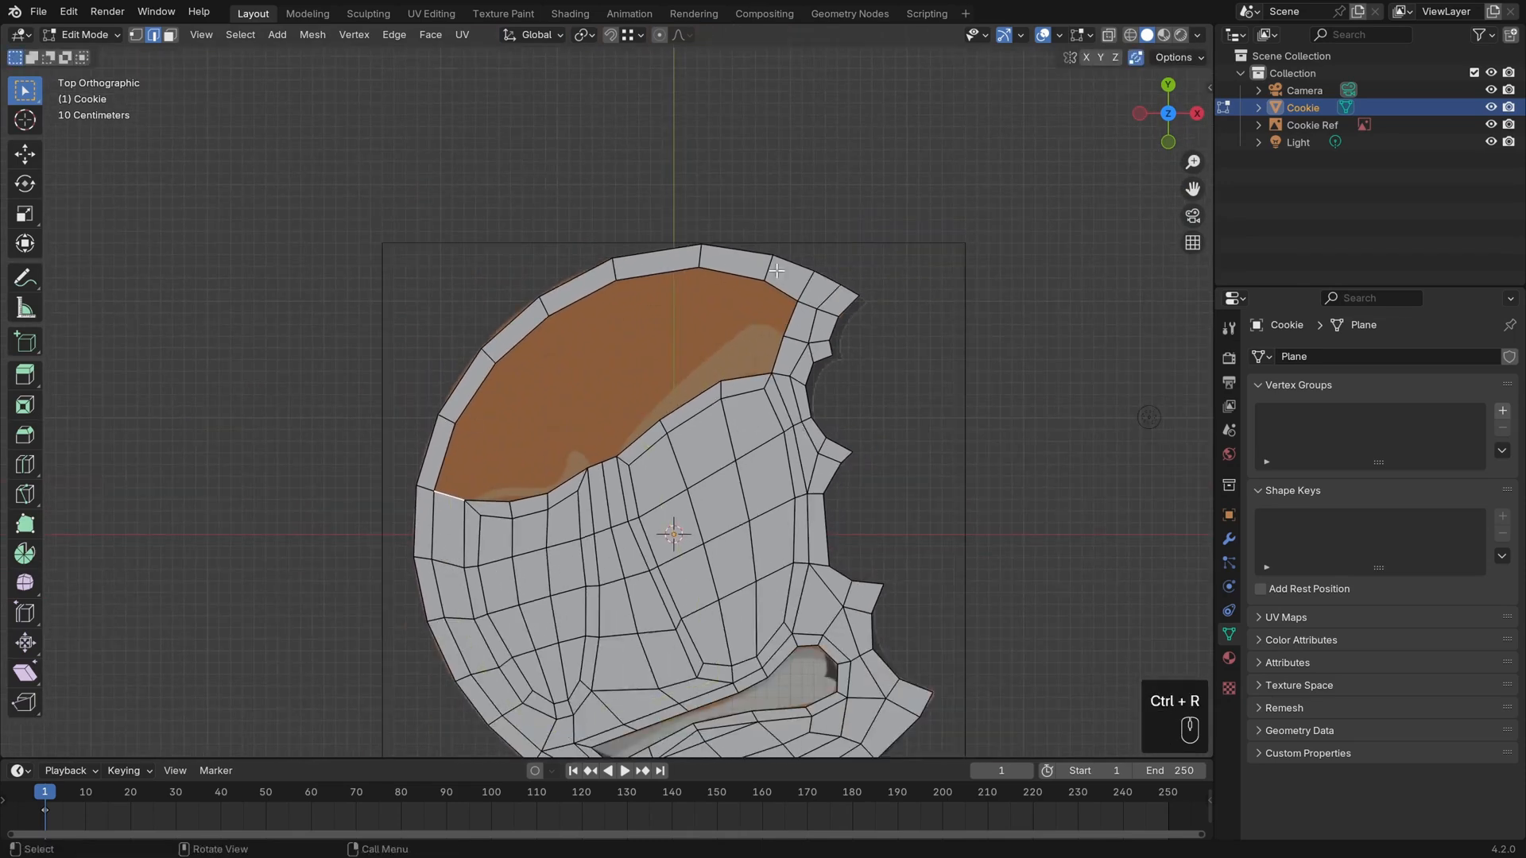
pyautogui.scroll(2, 639, 540)
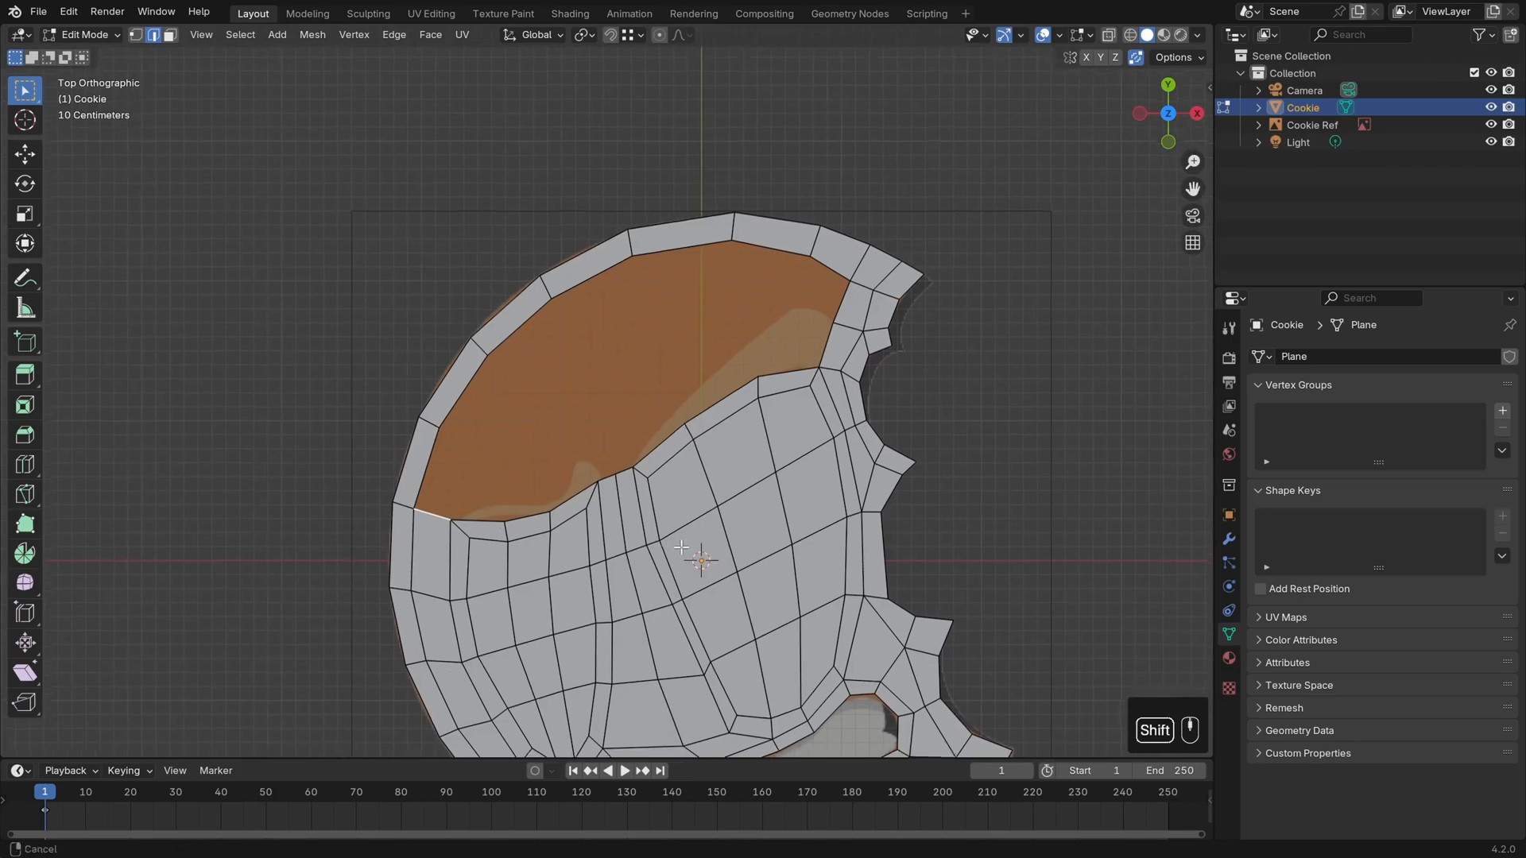
# Extrude the five inner rim edges over the upper opening about 0.135 m in X and -0.327 m in Y
pyautogui.click(454, 391)
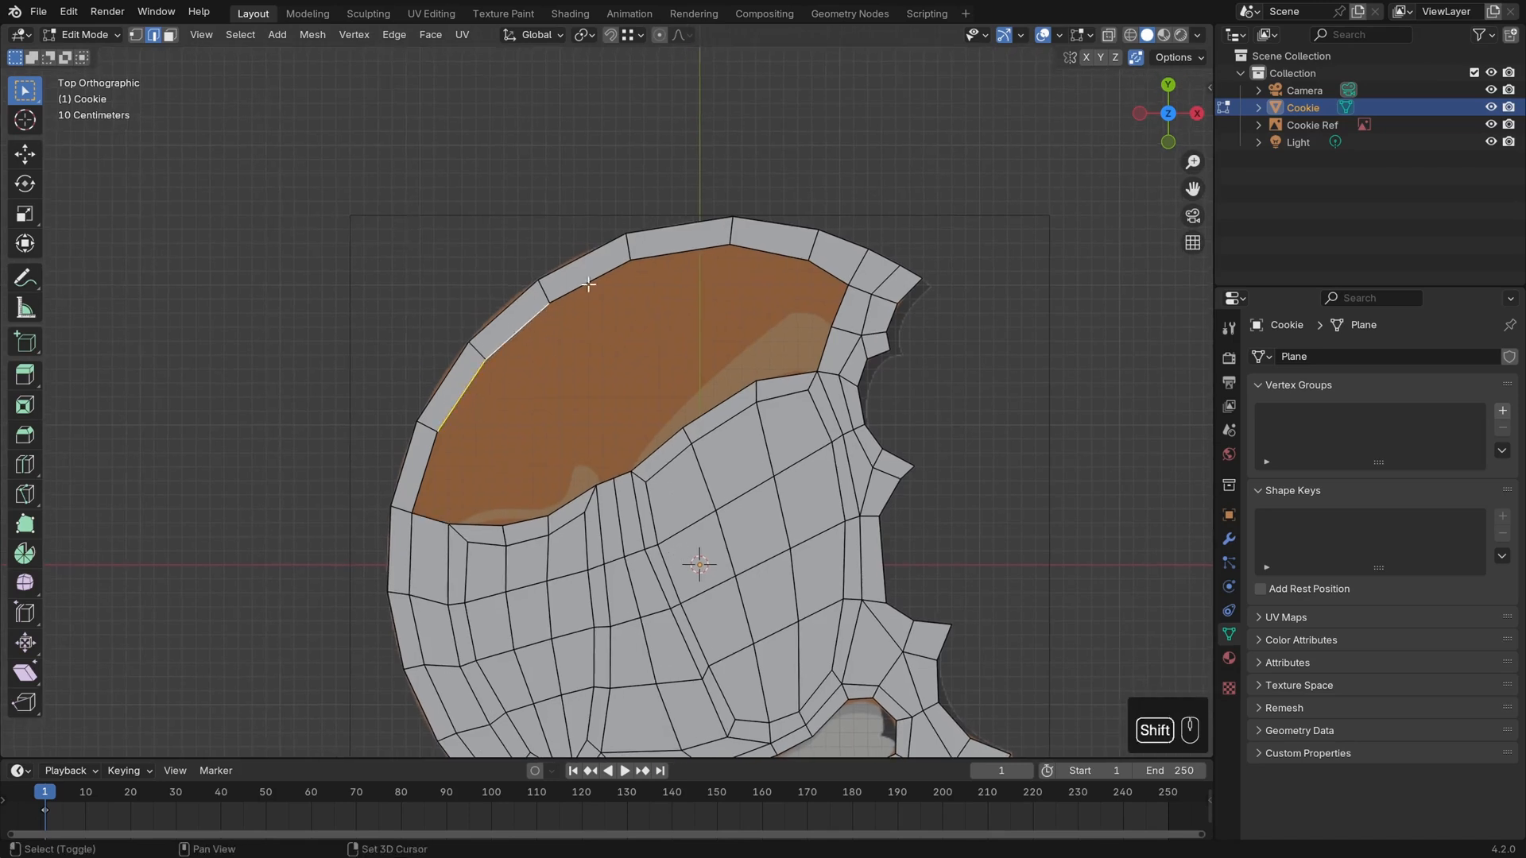
pyautogui.scroll(1, 759, 241)
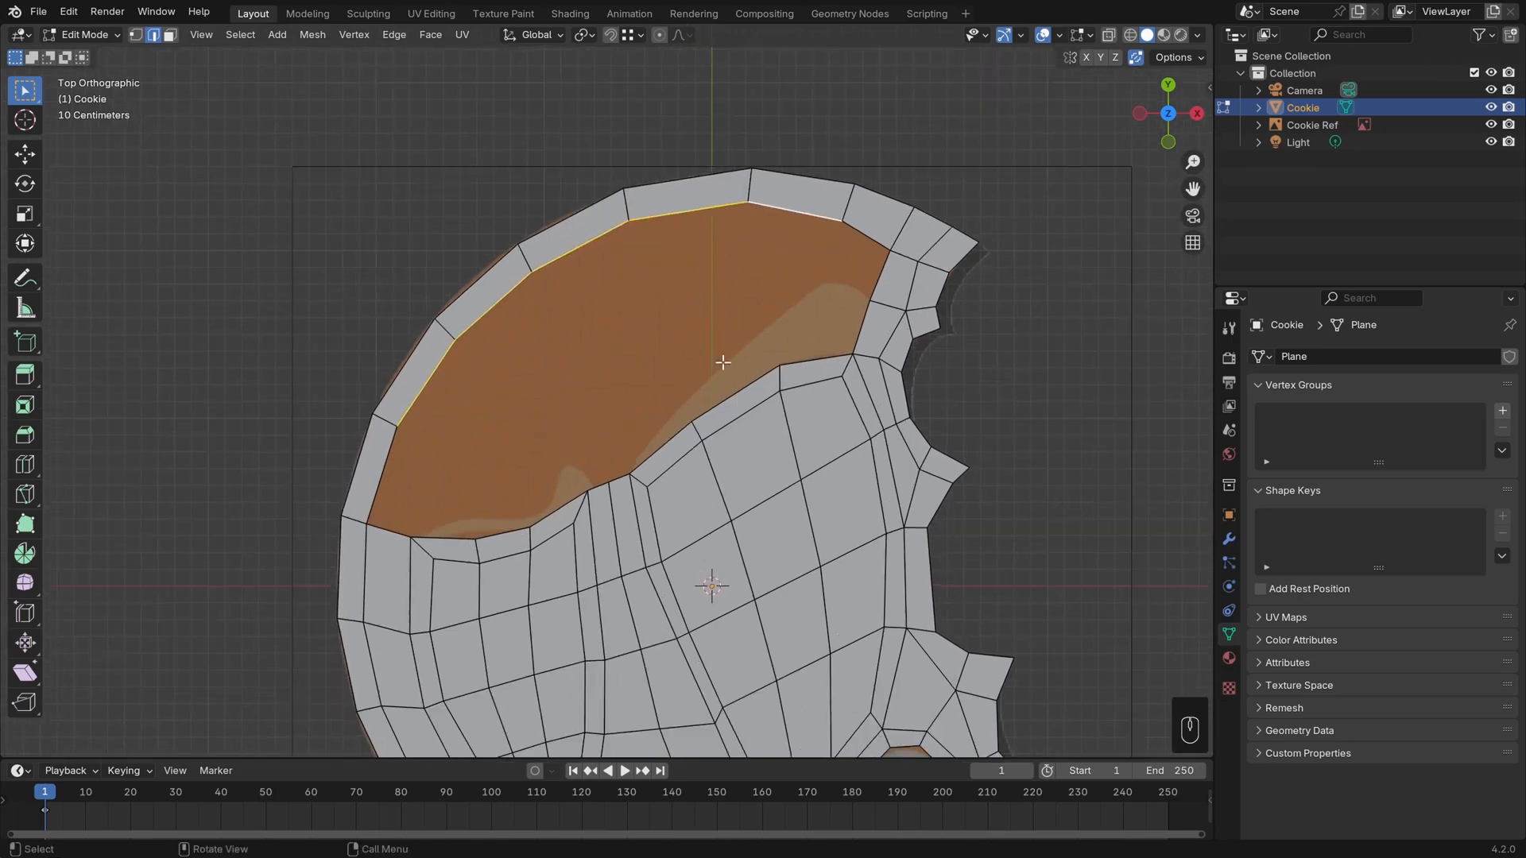
pyautogui.press('e')
pyautogui.click(1023, 337)
# Scale the extruded edge chain to about 0.80 and move it about -0.018 m in X and 0.011 m in Y
pyautogui.press('s')
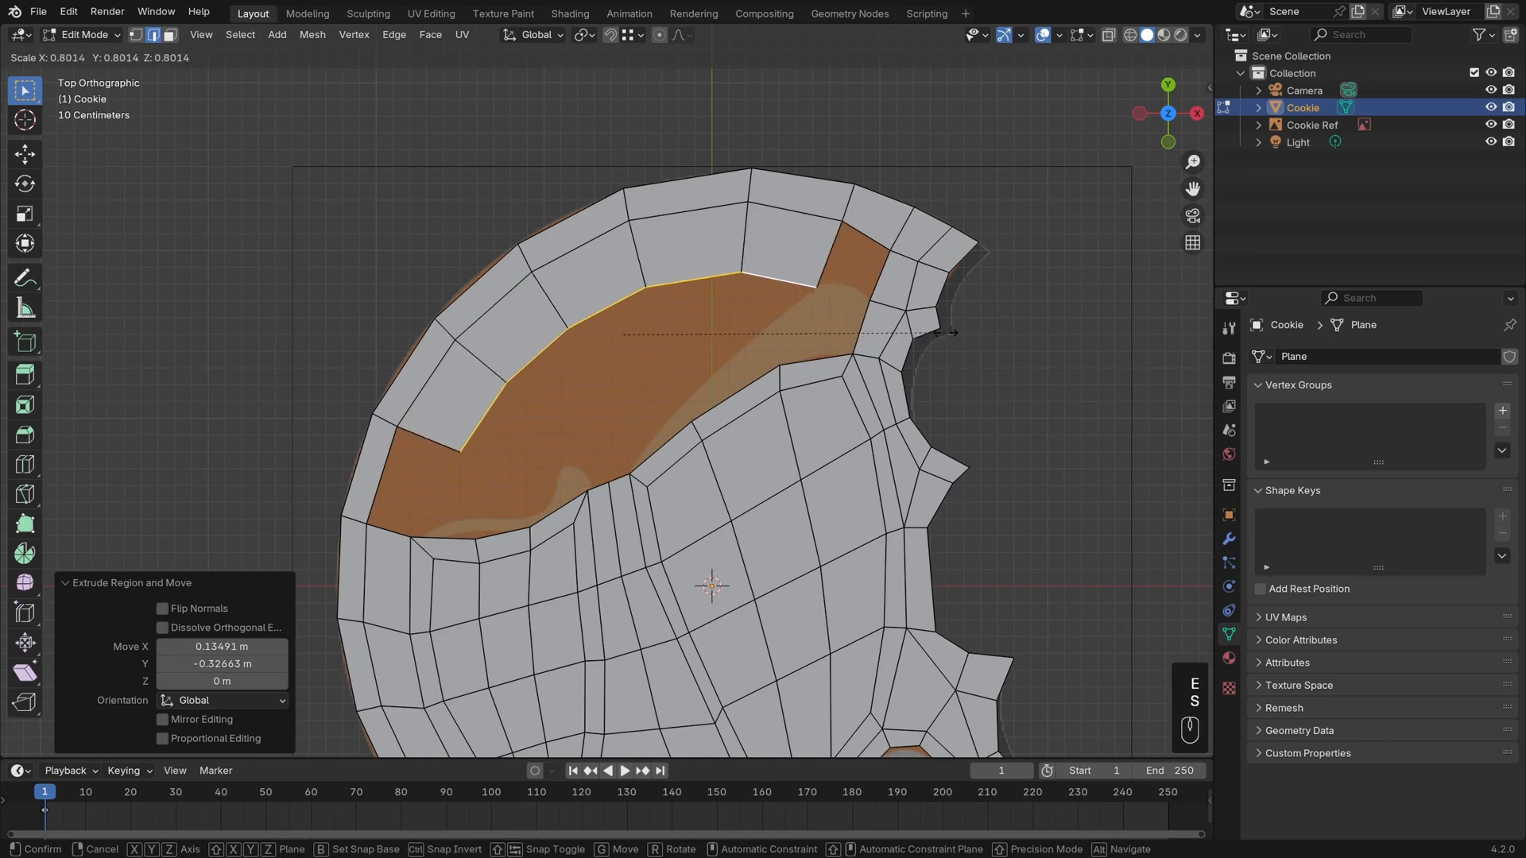
pyautogui.click(953, 334)
pyautogui.press('g')
pyautogui.rightClick(949, 331)
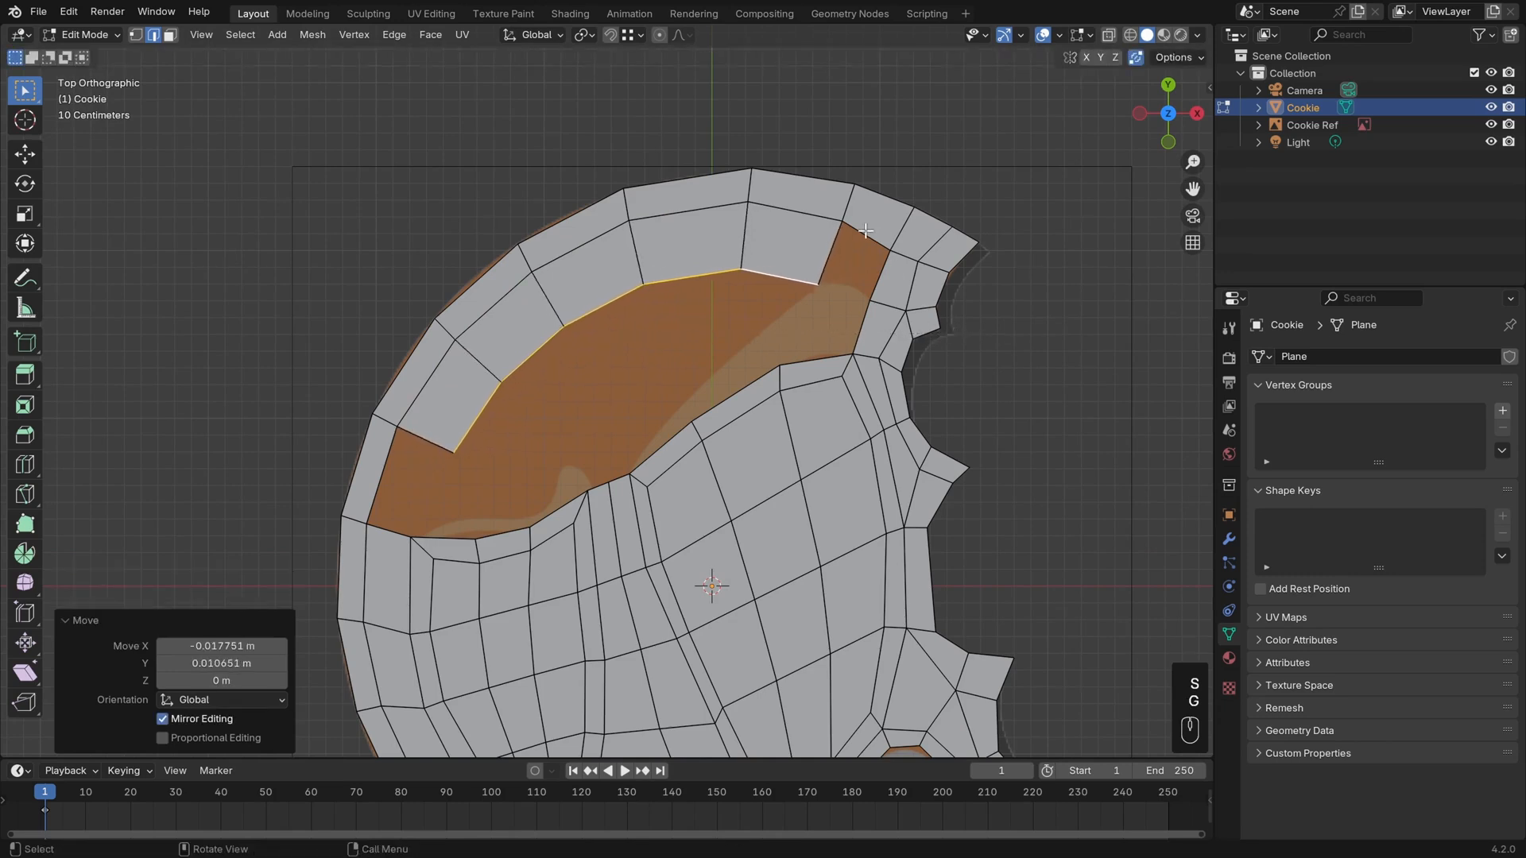
# Fill the gaps at both ends of the extruded strip with quads and clear the selection
pyautogui.click(864, 235)
pyautogui.press('f')
pyautogui.press('f')
pyautogui.hotkey('alt', 'a')
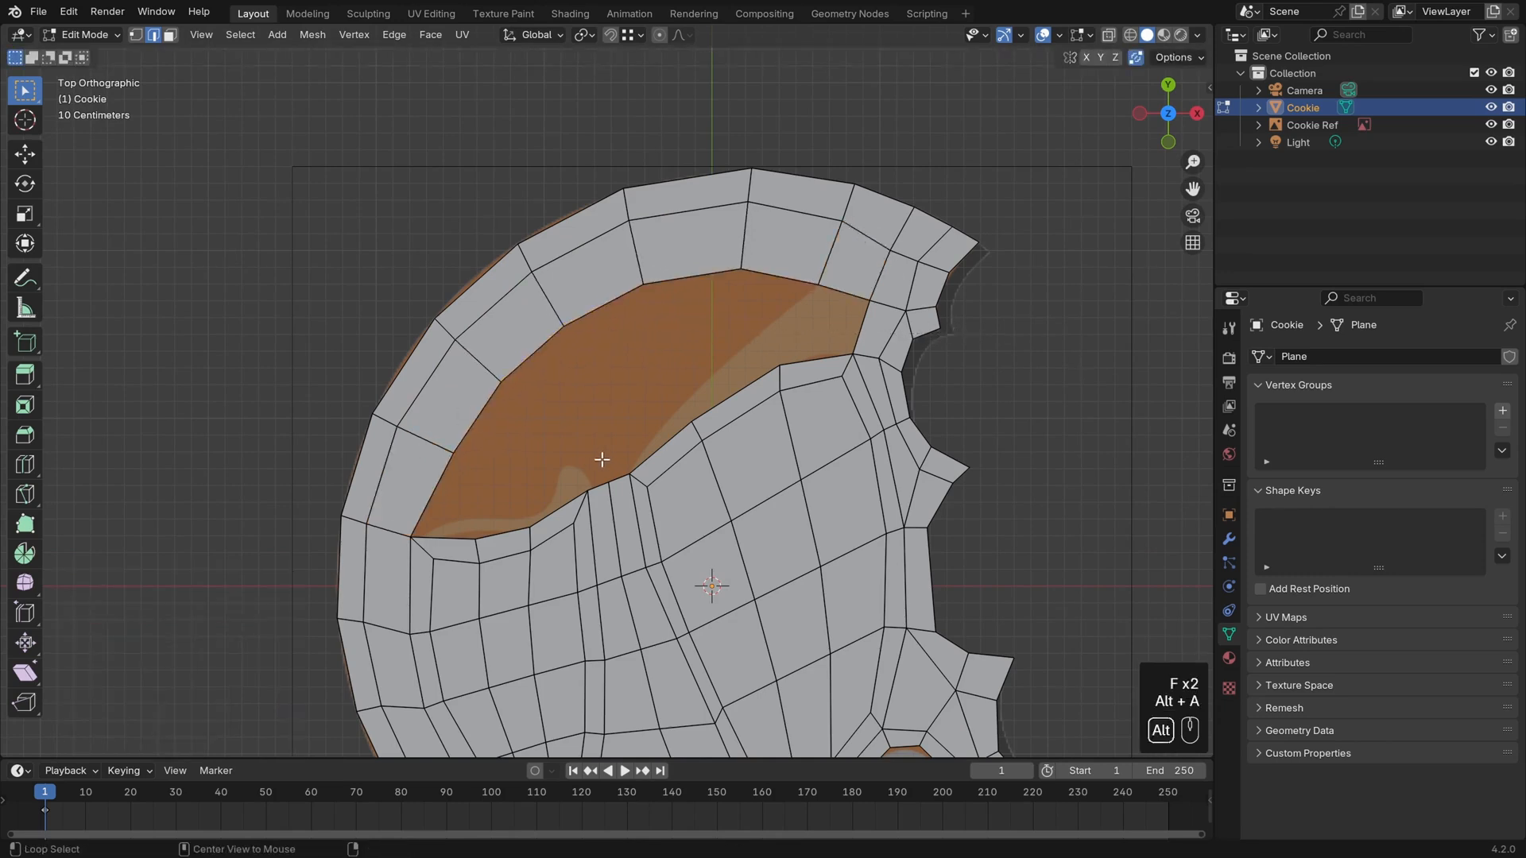
# Rotate the upper opening's lower-left border edge -2.35° and nudge it slightly toward the rim
pyautogui.click(446, 467)
pyautogui.press('g')
pyautogui.click(444, 470)
pyautogui.hotkey('alt', 'a')
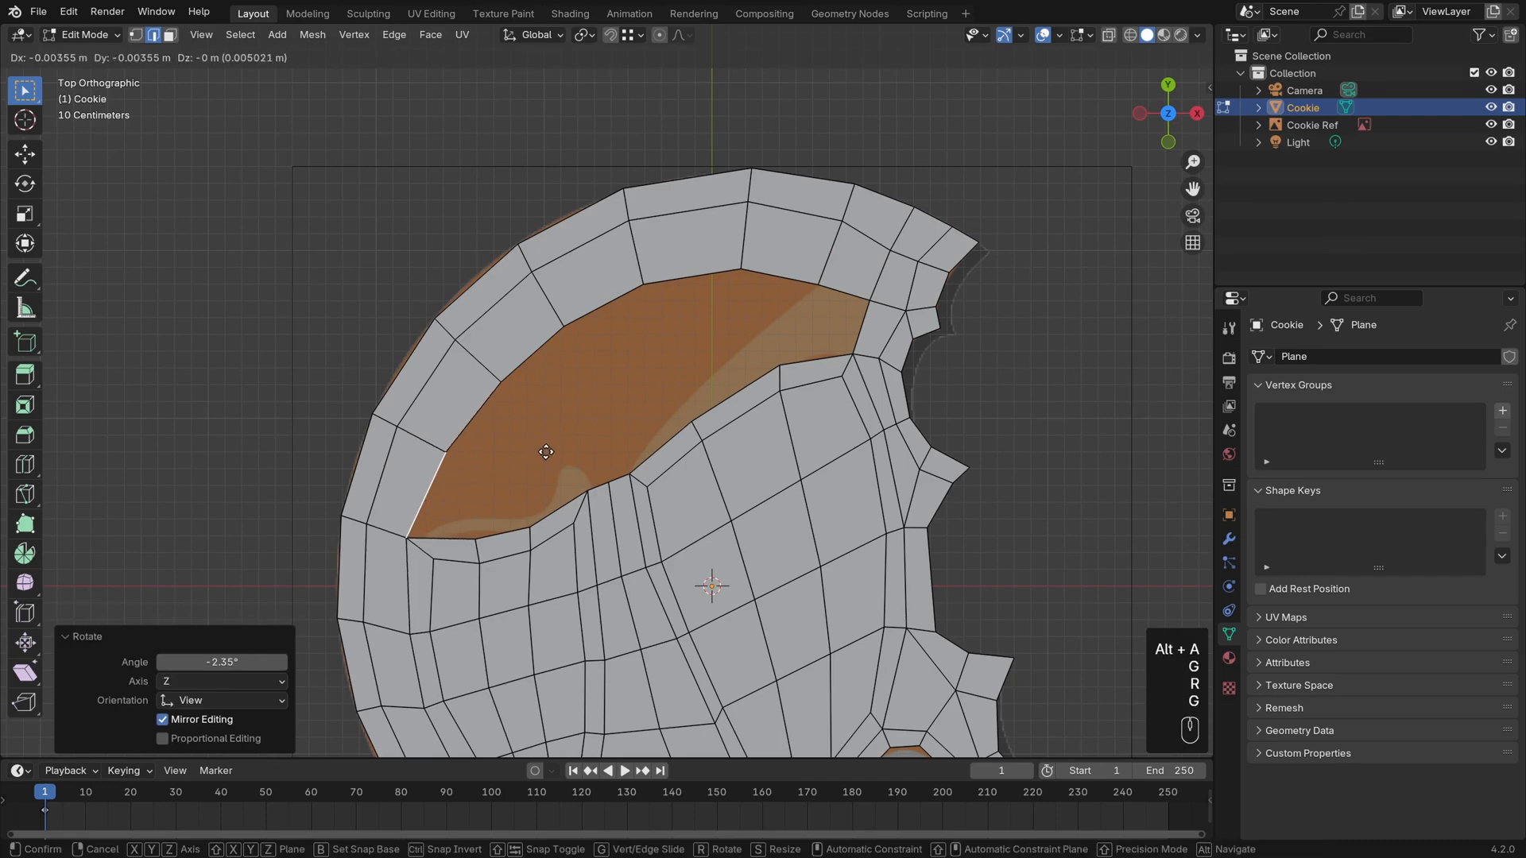
pyautogui.keyDown('shift'); pyautogui.moveTo(613, 540); pyautogui.dragTo(600, 312, button='middle'); pyautogui.keyUp('shift')
pyautogui.scroll(-1, 600, 314)
pyautogui.hotkey('ctrl', 'r')
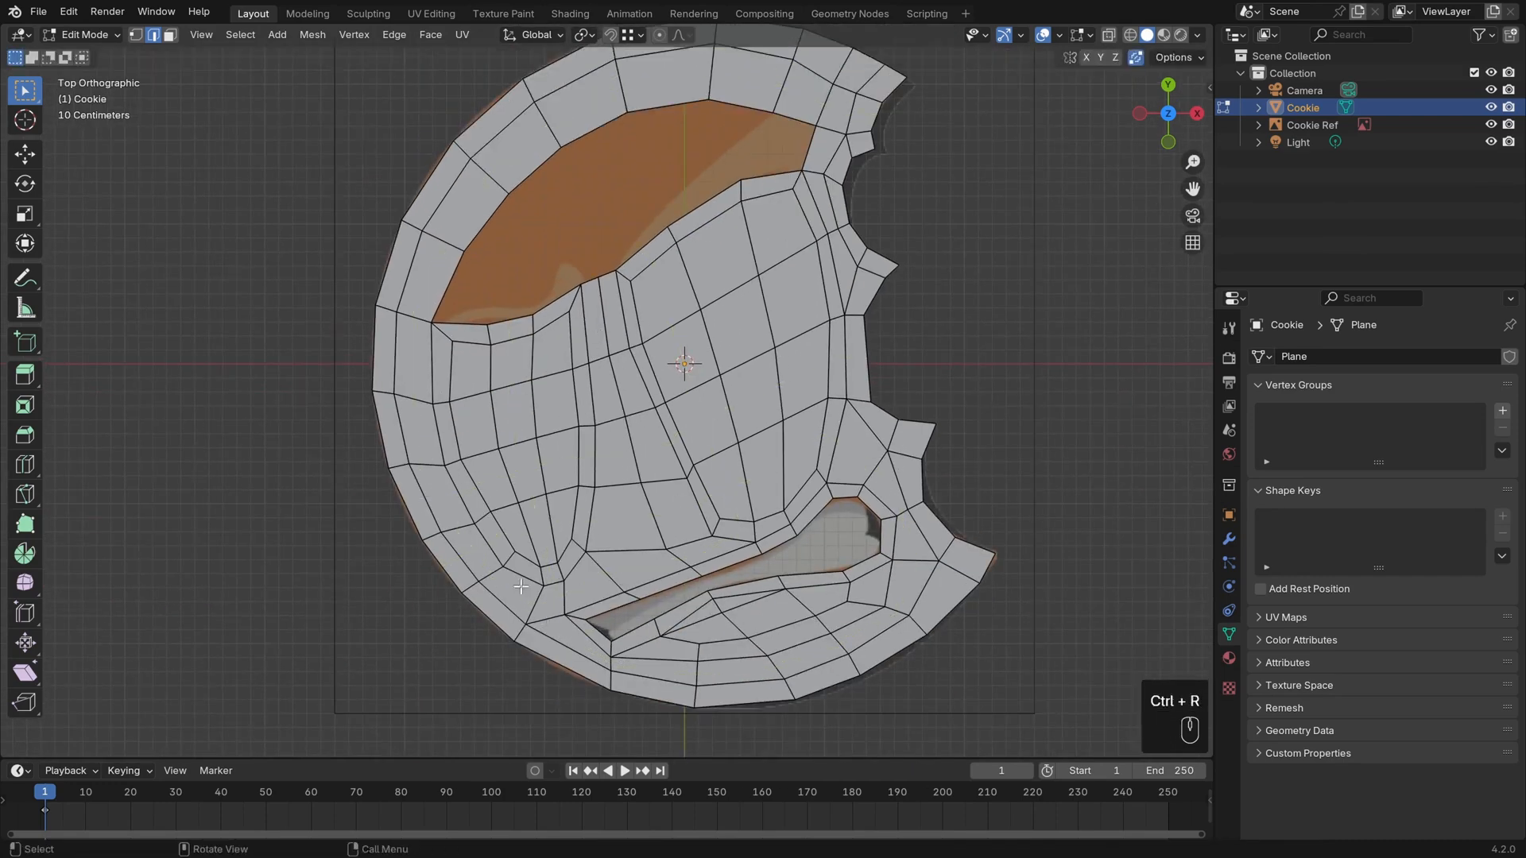
pyautogui.hotkey('ctrl', 'r')
pyautogui.rightClick(551, 619)
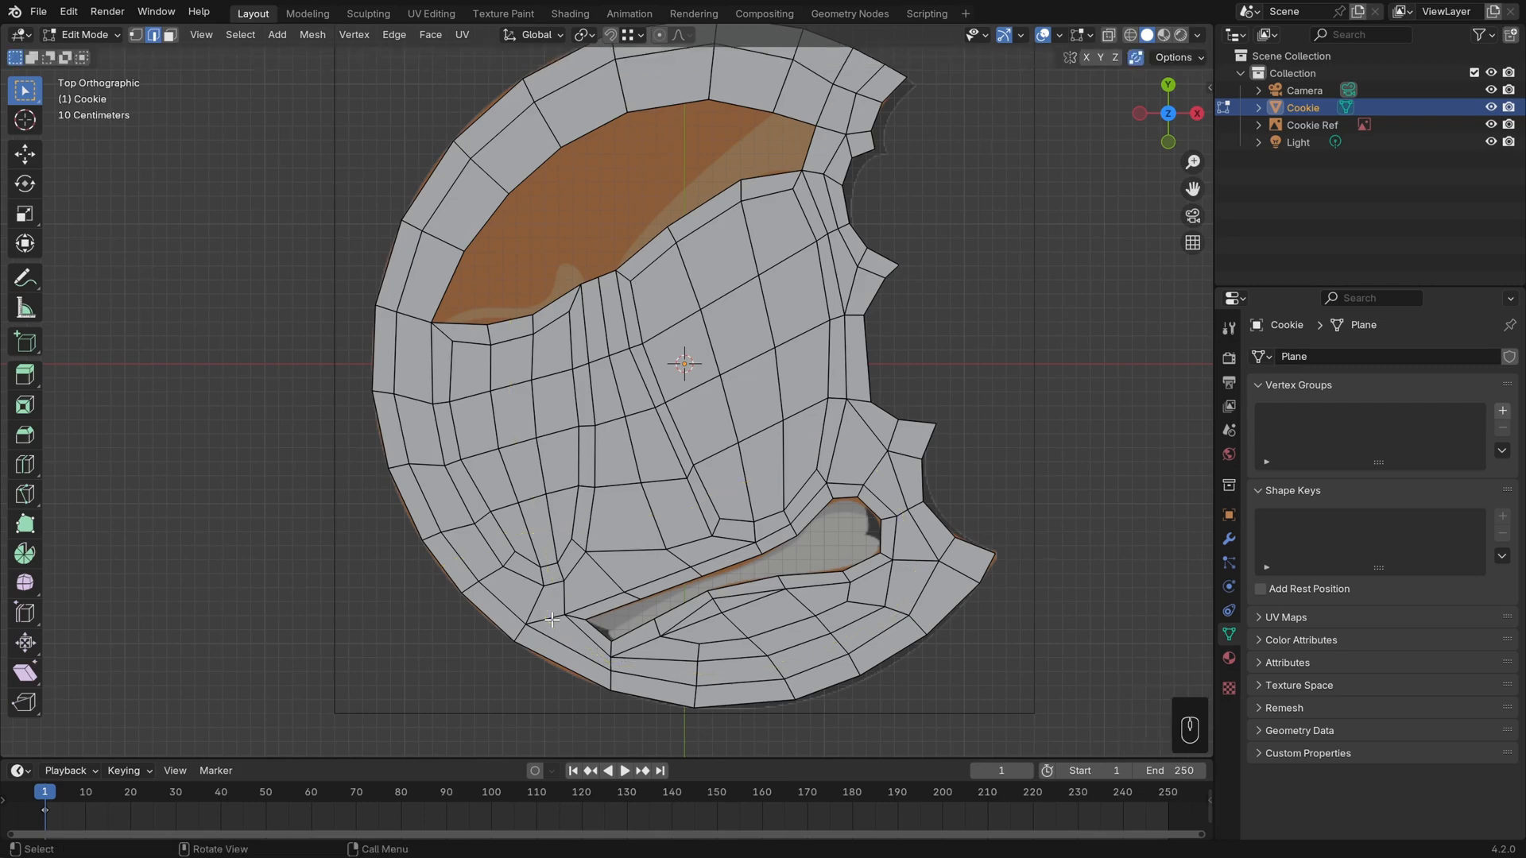
# Fill a quad at the right end of the upper opening, between its short end edge and the lower border
pyautogui.keyDown('shift'); pyautogui.scroll(4, 577, 511); pyautogui.keyUp('shift')
pyautogui.scroll(1, 623, 486)
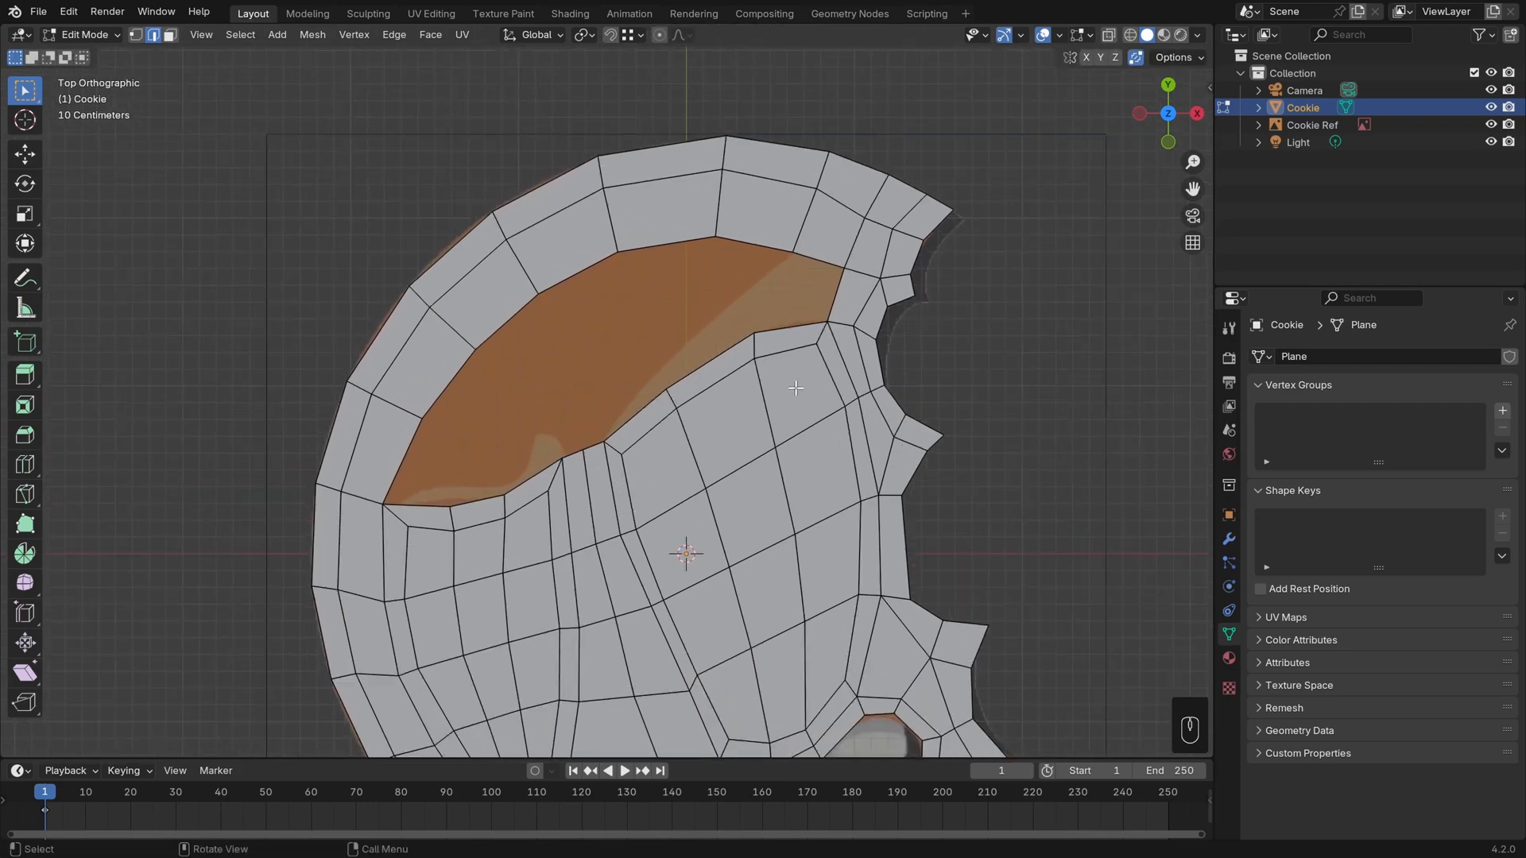
pyautogui.keyDown('shift'); pyautogui.moveTo(770, 393); pyautogui.dragTo(785, 380, button='middle'); pyautogui.keyUp('shift')
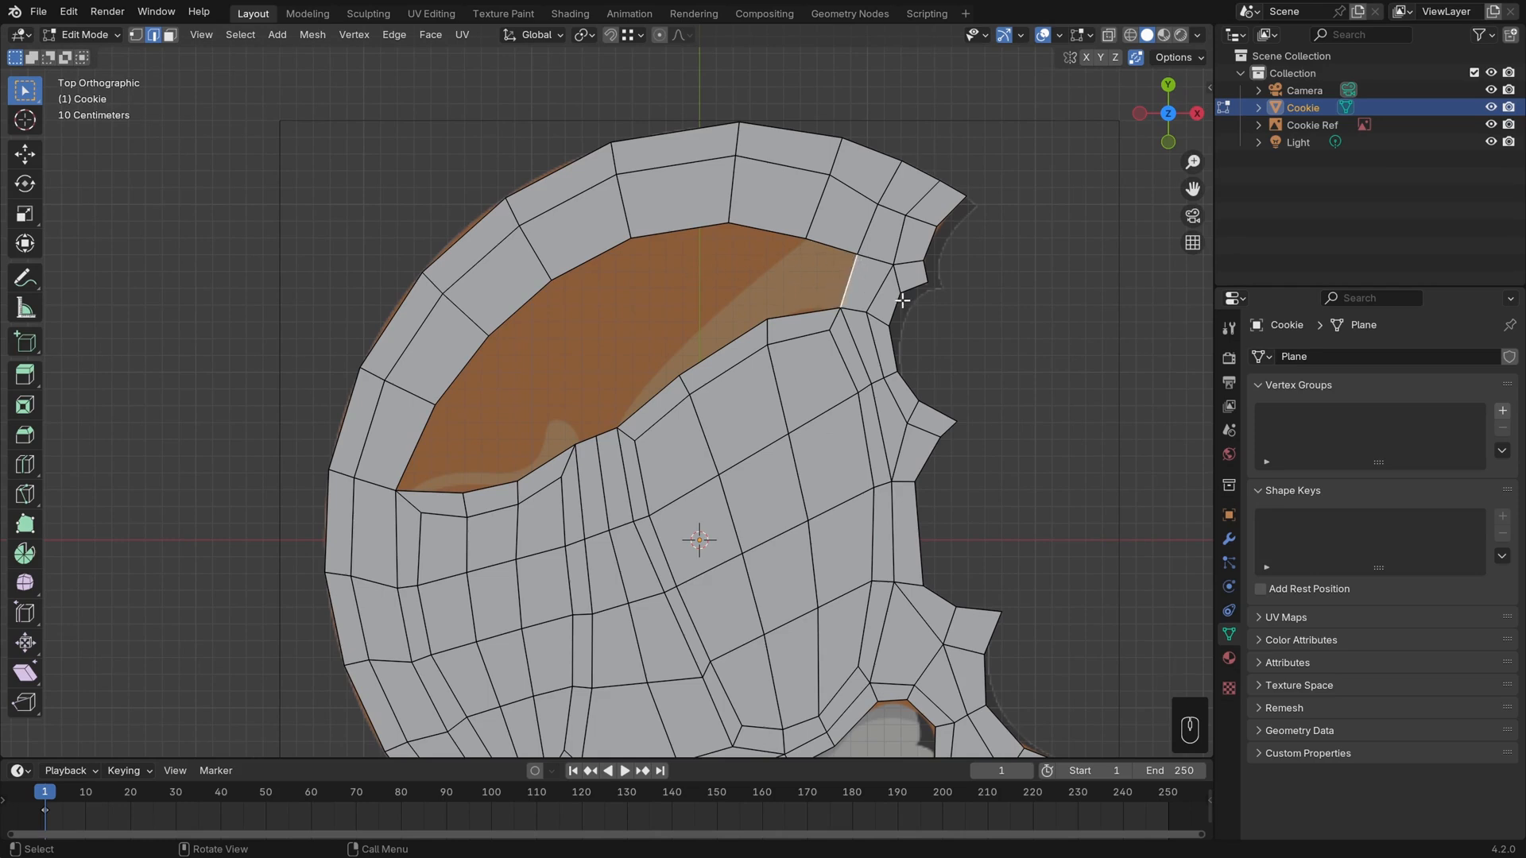
pyautogui.scroll(1, 868, 280)
pyautogui.press('f')
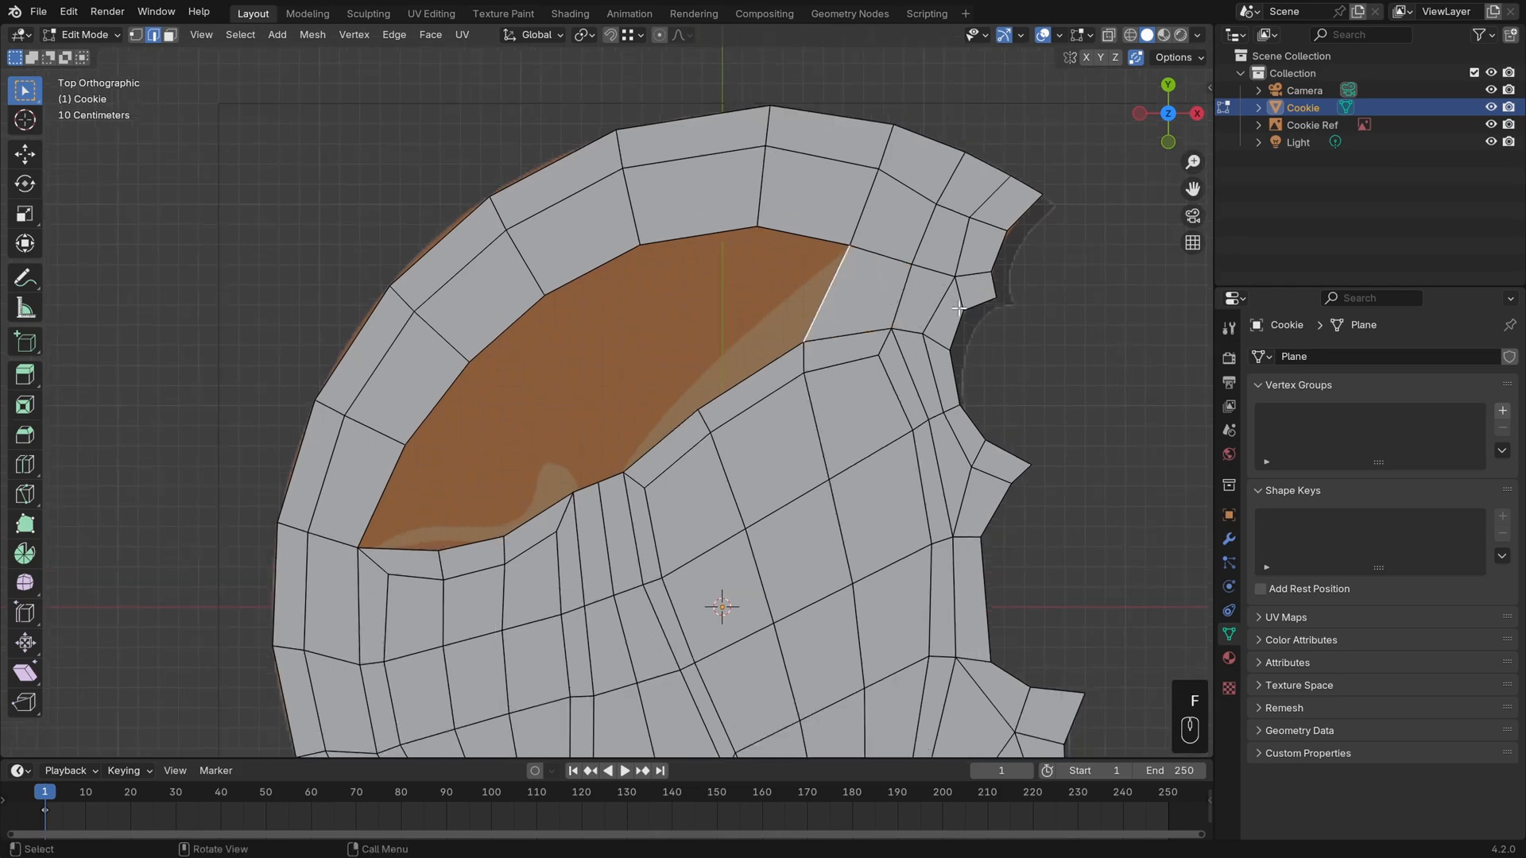
# Move the upper opening's upper-right corner vertex to the left and lower the middle rim-loop vertex above it toward the opening
pyautogui.click(856, 251)
pyautogui.press('g')
pyautogui.click(834, 256)
pyautogui.click(878, 165)
pyautogui.press('g')
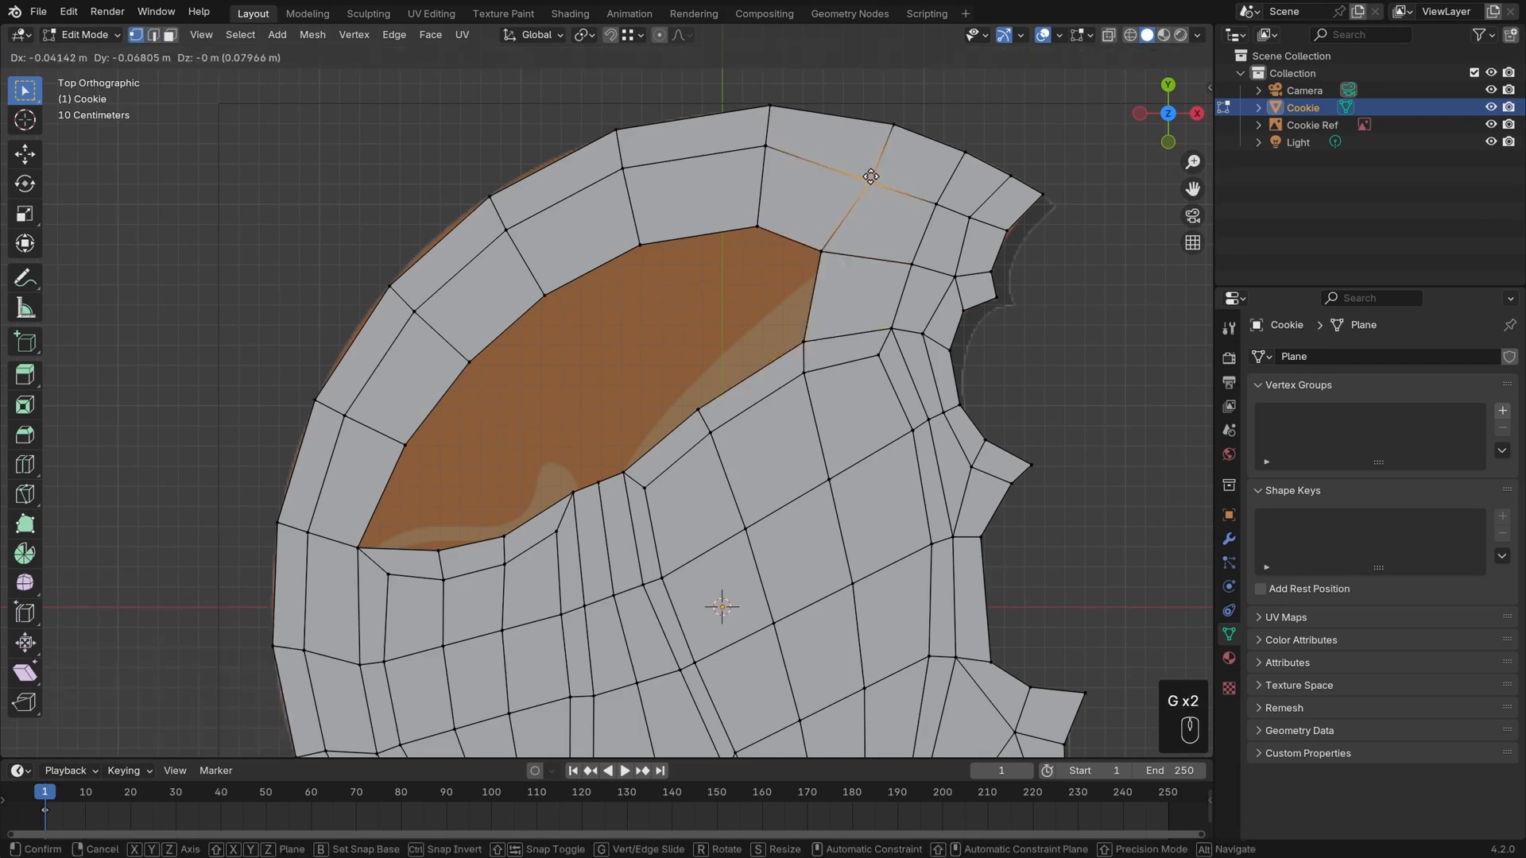
pyautogui.click(872, 175)
# Move the two middle rim-loop vertices near the upper bite outward, the one closest to the bite about 0.038 m in X and 0.015 m in Y
pyautogui.click(929, 200)
pyautogui.press('g')
pyautogui.click(932, 191)
pyautogui.click(969, 212)
pyautogui.press('g')
pyautogui.click(976, 209)
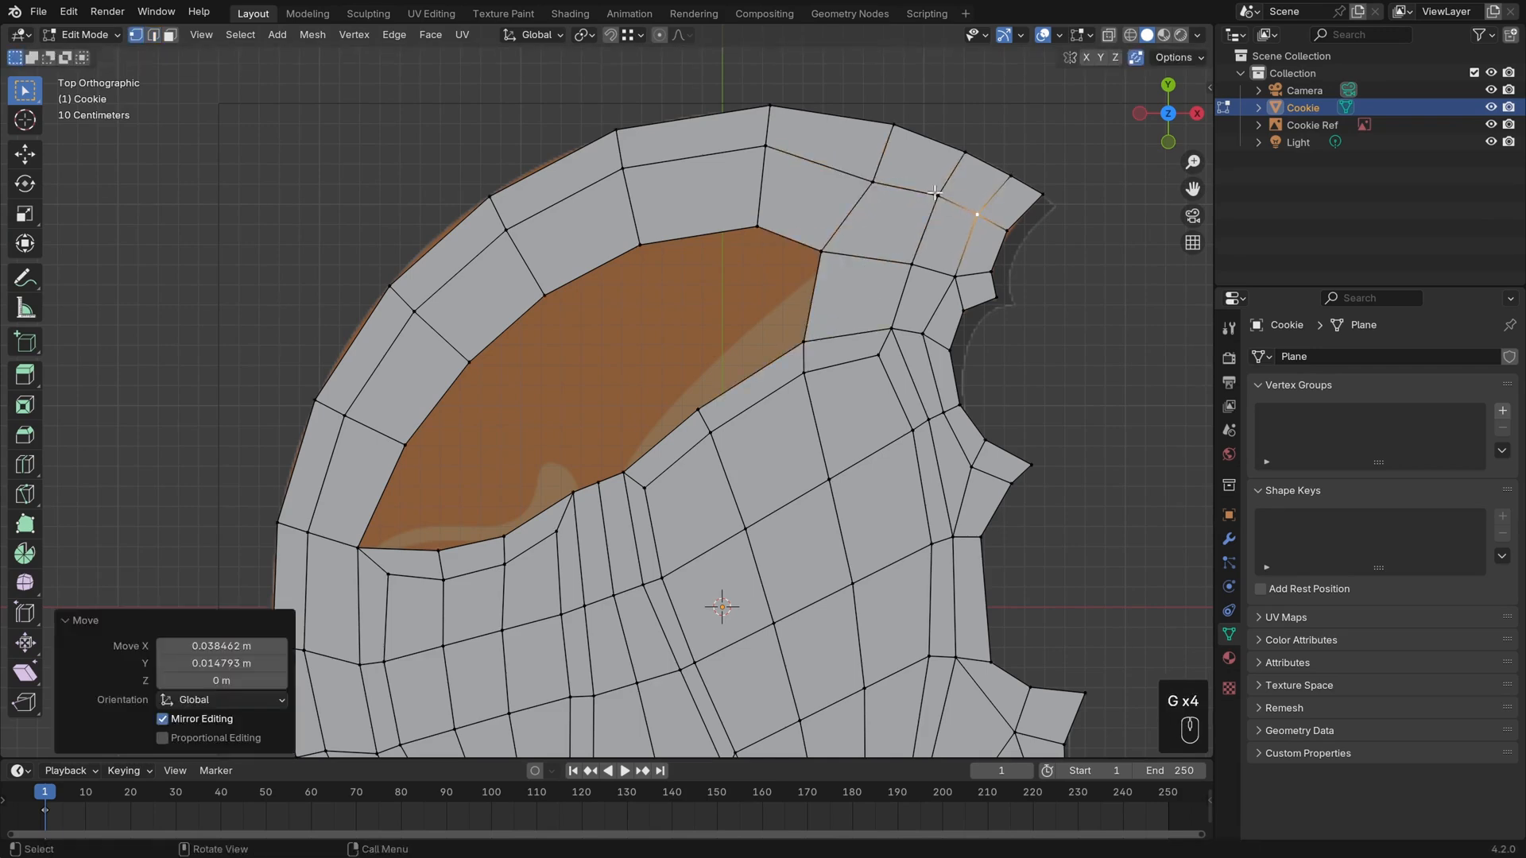
pyautogui.press('g')
pyautogui.click(934, 192)
# Move the middle rim-loop vertex above the opening's right corner about -0.015 m in X and 0.086 m in Y, plus a small extra nudge outward
pyautogui.click(873, 182)
pyautogui.press('g')
pyautogui.click(919, 178)
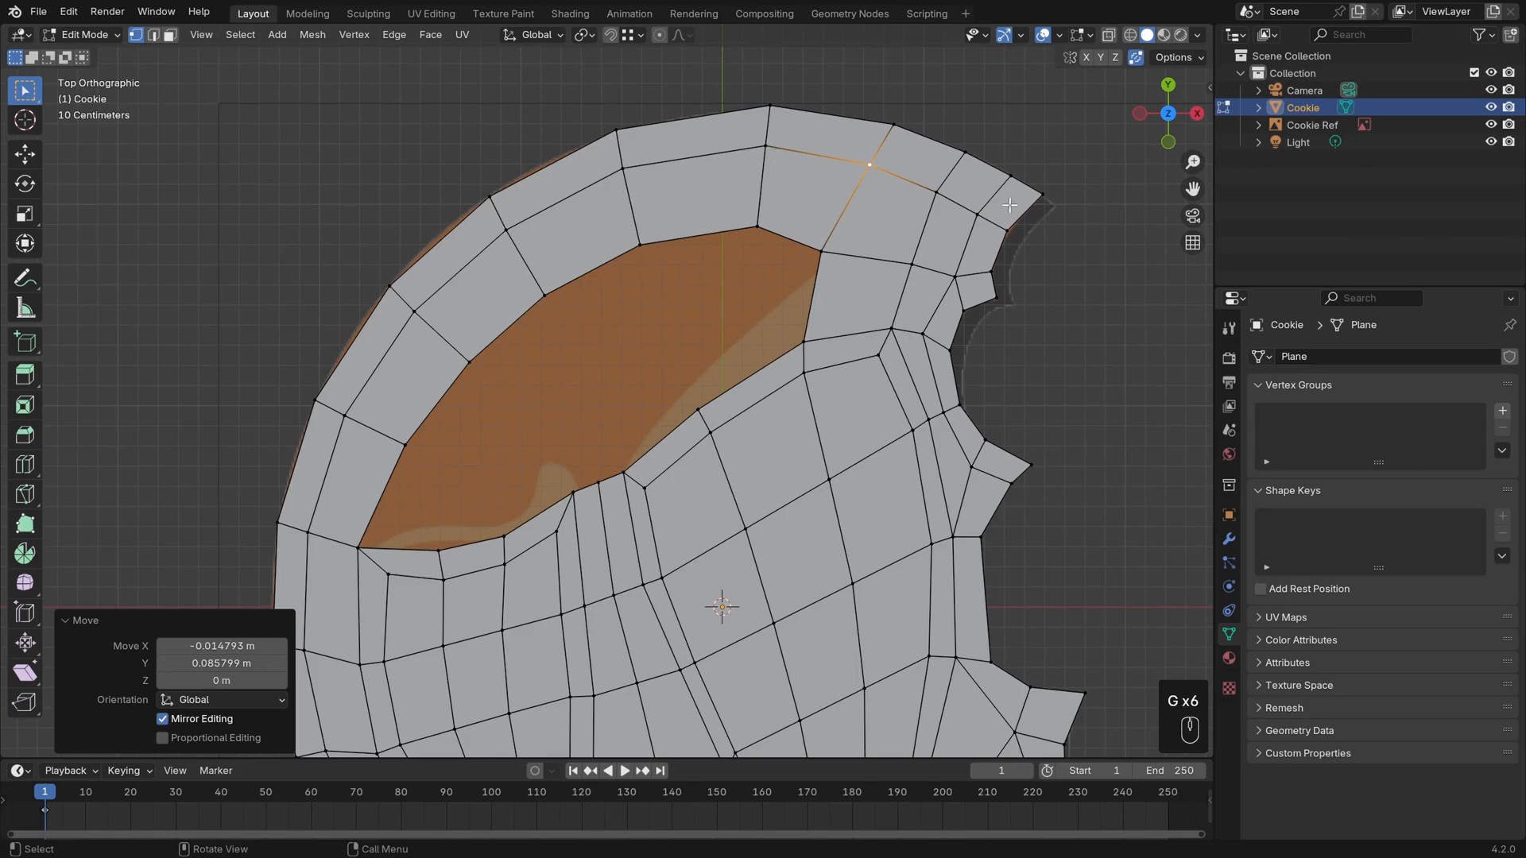
pyautogui.keyDown('shift'); pyautogui.moveTo(805, 297); pyautogui.dragTo(900, 253, button='middle'); pyautogui.keyUp('shift')
pyautogui.press('g')
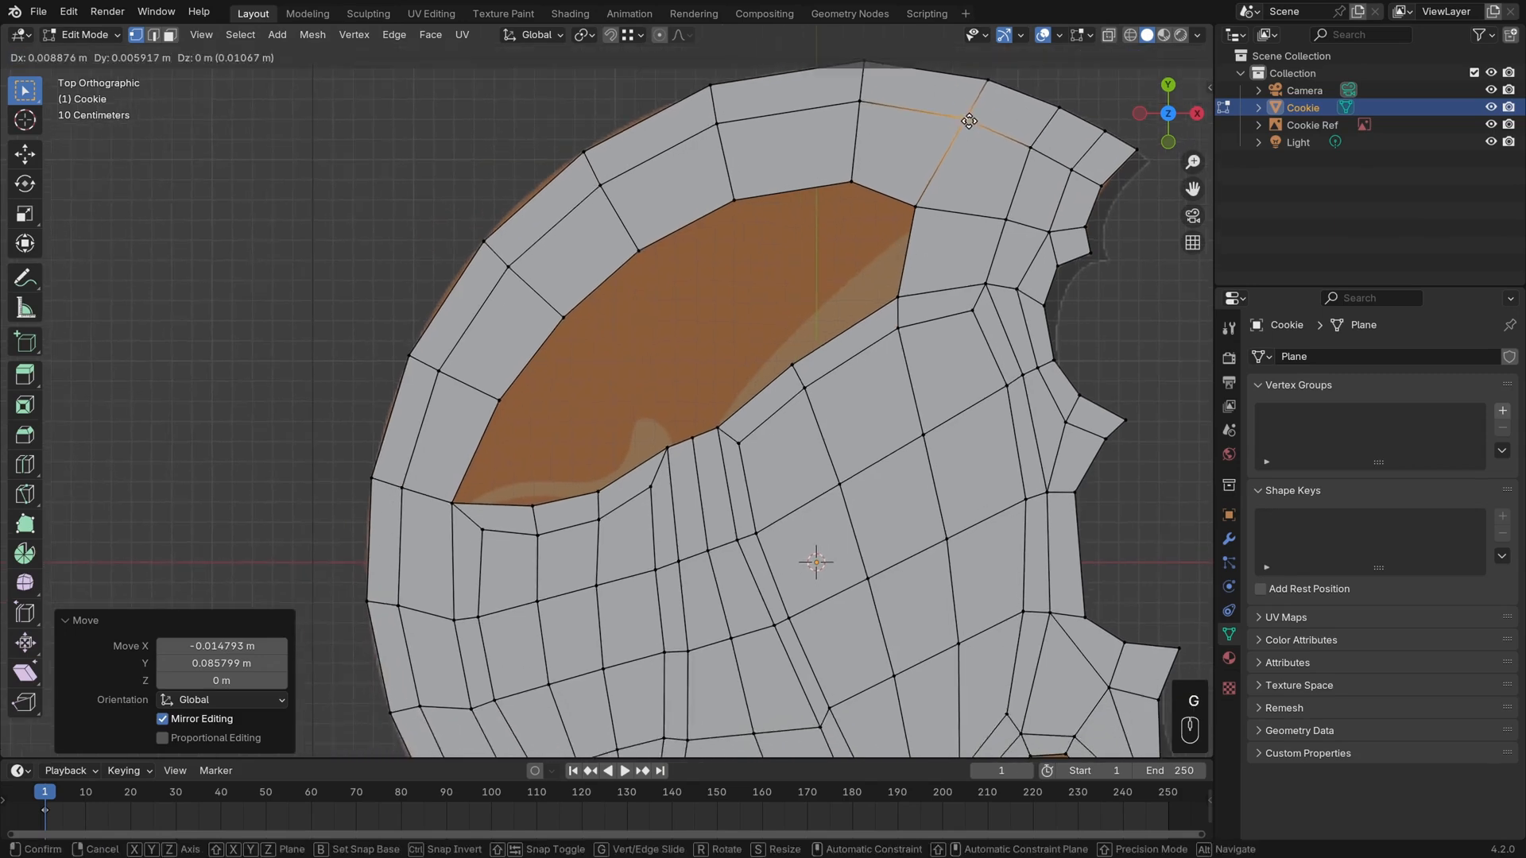
pyautogui.click(974, 129)
# Nudge the middle rim-loop vertices from the top of the rim toward the bite so the loop follows the outer edge evenly
pyautogui.click(863, 106)
pyautogui.press('g')
pyautogui.click(865, 101)
pyautogui.click(966, 126)
pyautogui.press('g')
pyautogui.click(967, 125)
pyautogui.press('g')
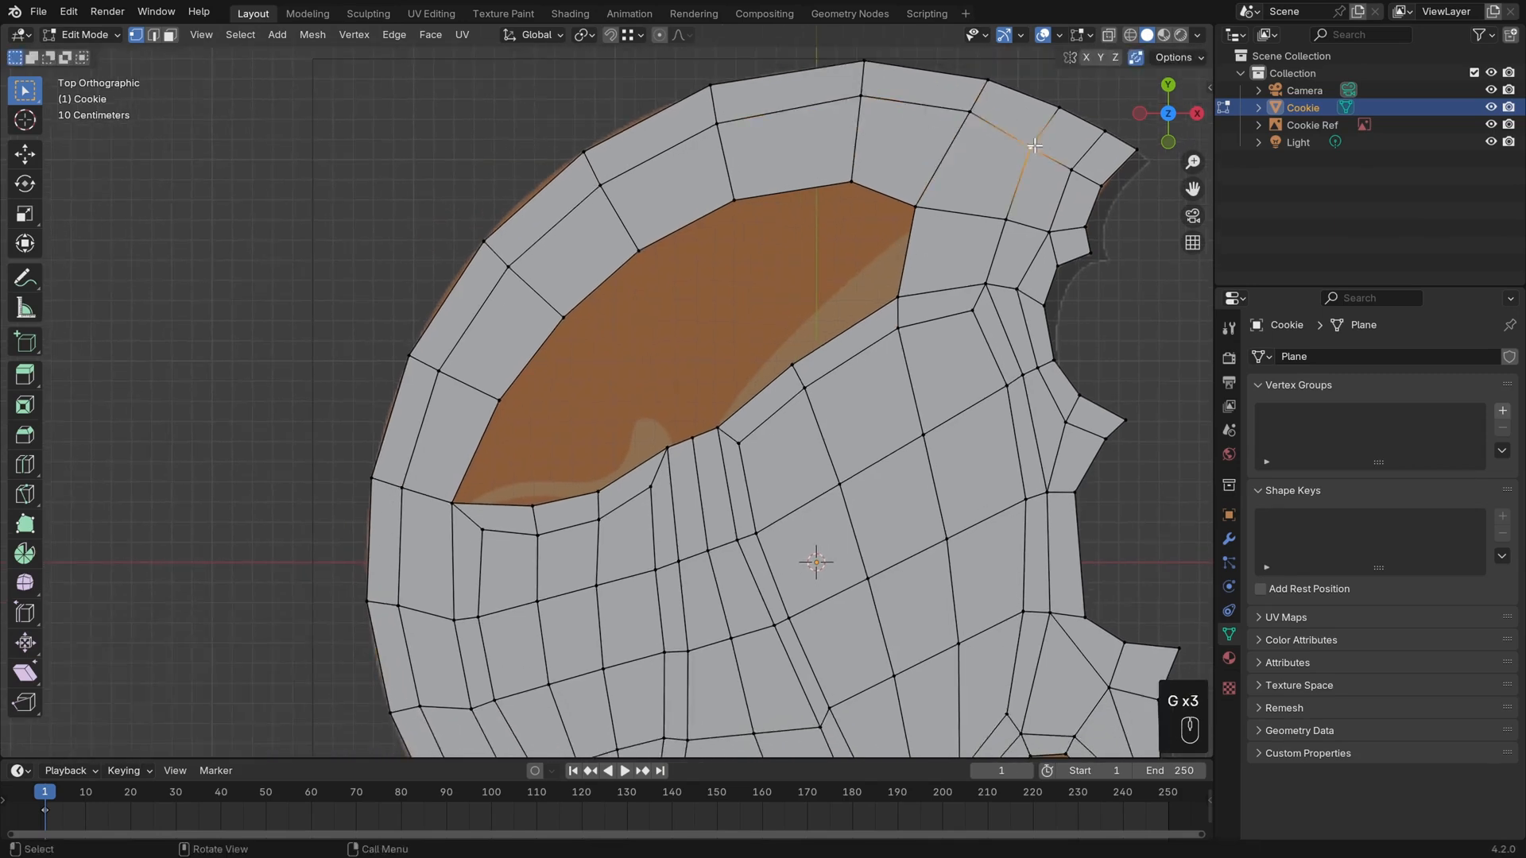
pyautogui.click(969, 126)
# Move the middle rim-loop edge at the upper bite outward and raise the neighbouring loop vertex about 0.041 m in Y
pyautogui.click(1101, 185)
pyautogui.keyDown('shift'); pyautogui.moveTo(1122, 209); pyautogui.dragTo(1039, 307, button='middle'); pyautogui.keyUp('shift')
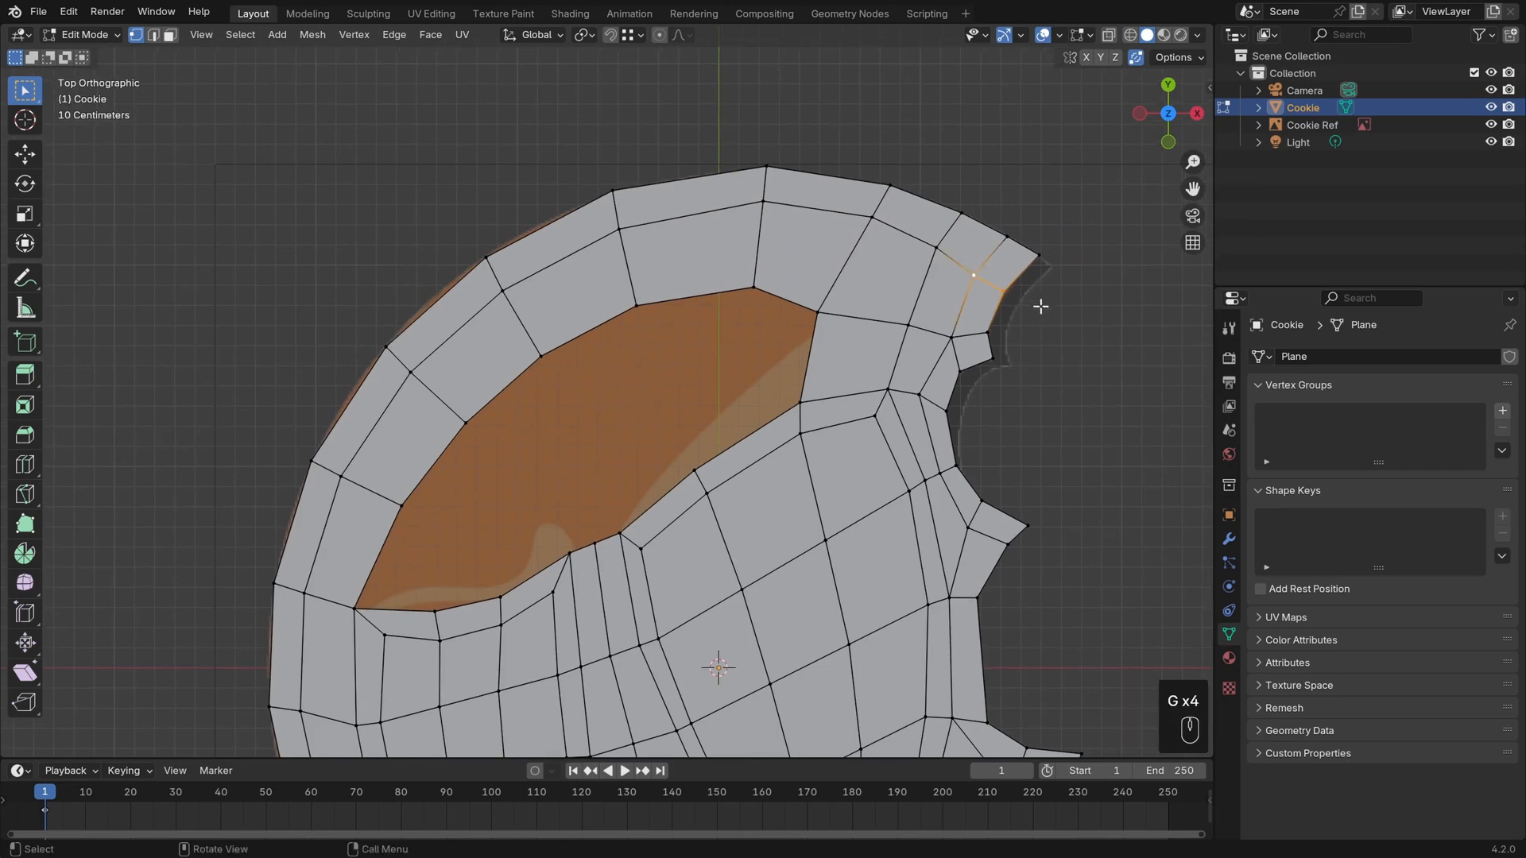
pyautogui.press('g')
pyautogui.click(1047, 292)
pyautogui.click(939, 244)
pyautogui.press('g')
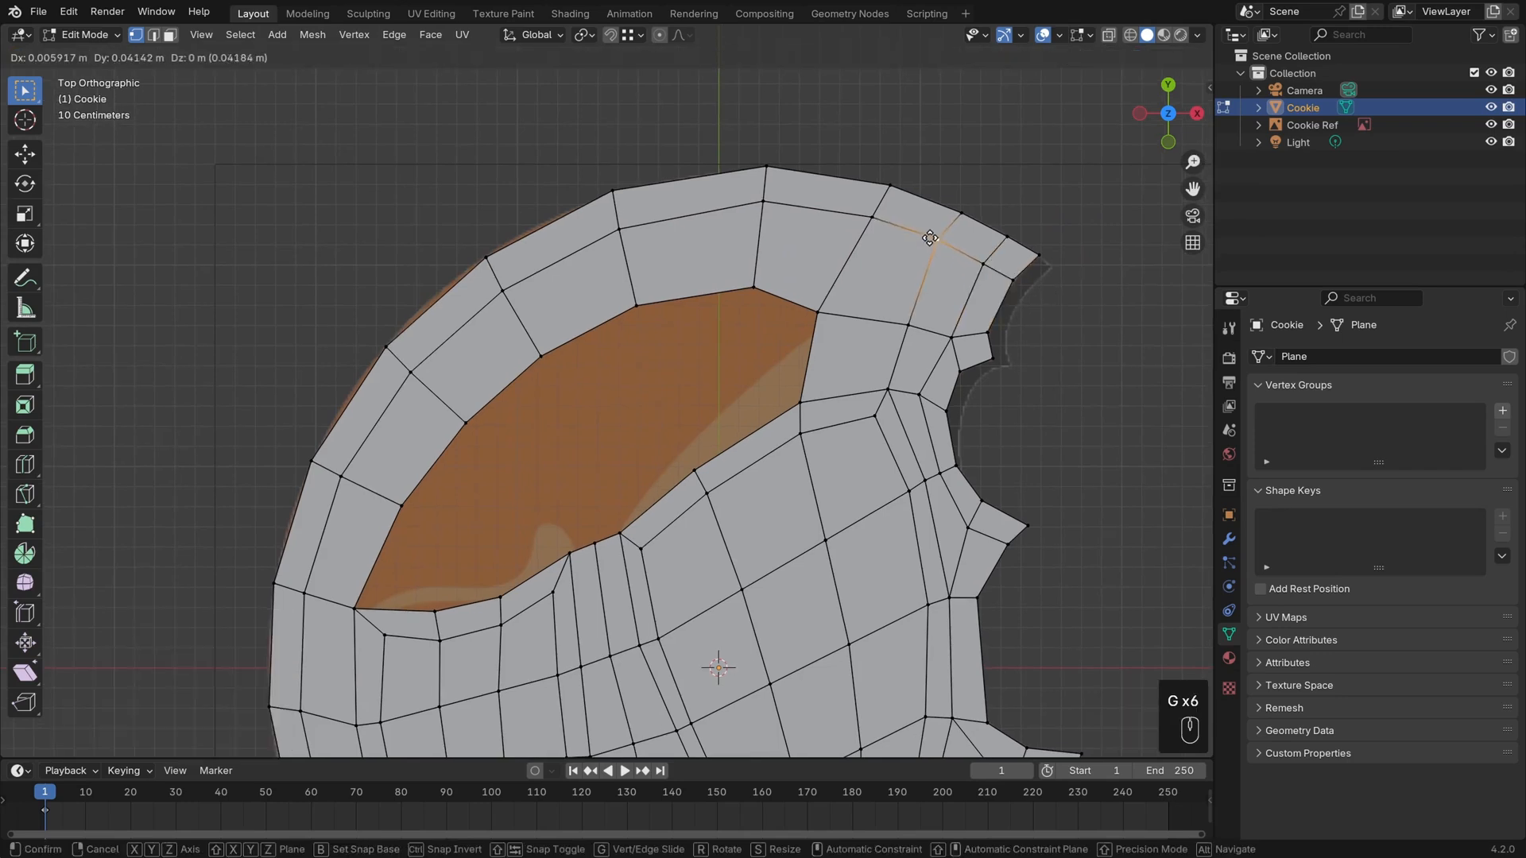
pyautogui.click(930, 239)
# Move the outer and middle rim vertices above the opening's right corner about -0.10 m in X and 0.024 m in Y
pyautogui.click(872, 218)
pyautogui.press('g')
pyautogui.click(872, 217)
pyautogui.click(887, 187)
pyautogui.press('g')
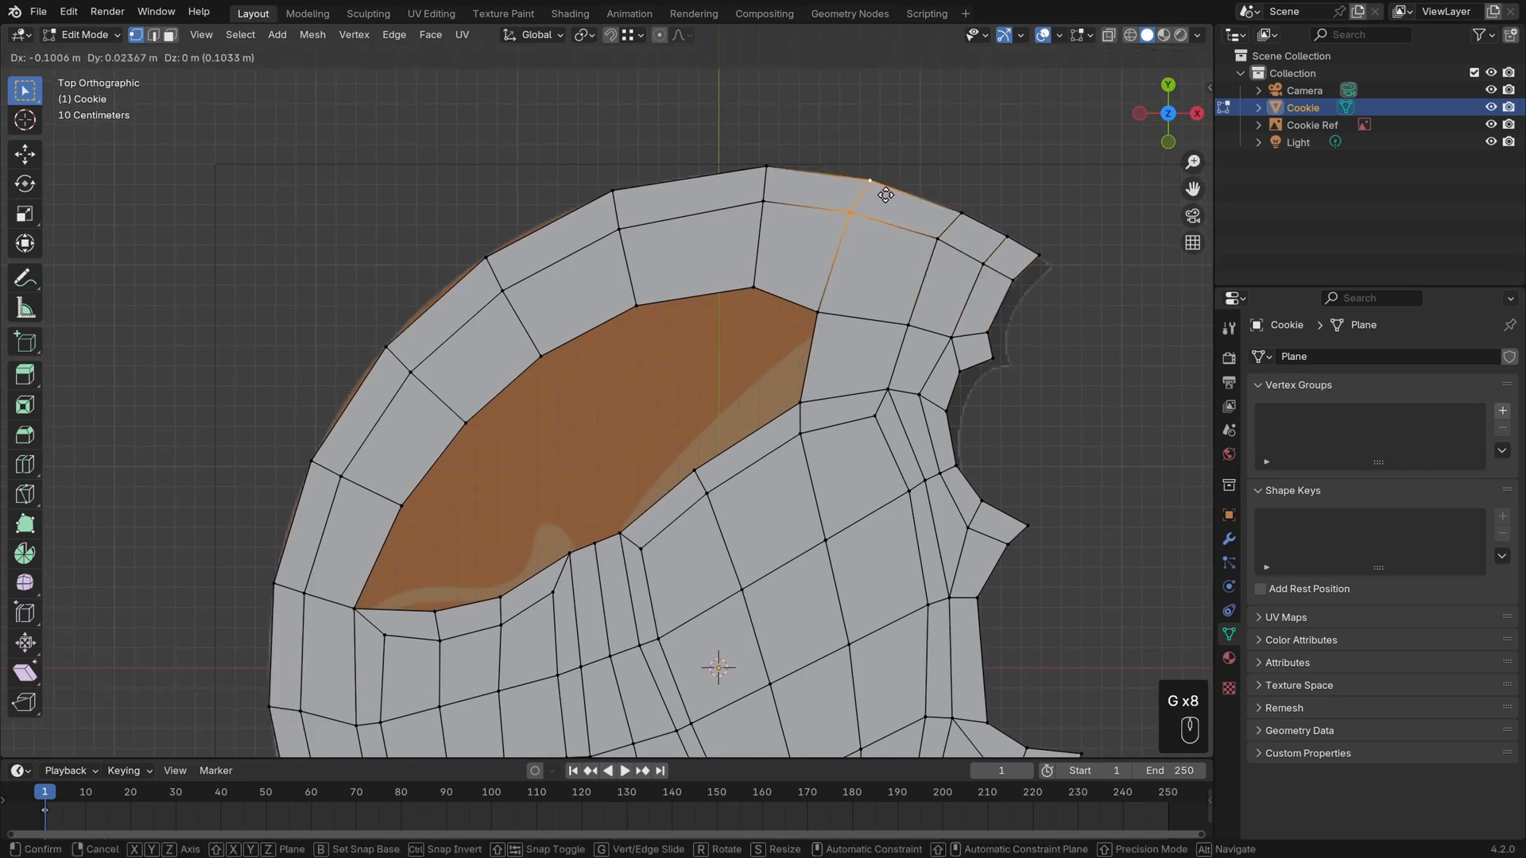
pyautogui.click(885, 194)
# Shift the rim's topmost cross edges to the left, moving their opening-side vertex about -0.133 m in X and -0.006 m in Y
pyautogui.keyDown('shift'); pyautogui.moveTo(859, 289); pyautogui.dragTo(890, 271, button='middle'); pyautogui.keyUp('shift')
pyautogui.click(797, 151)
pyautogui.press('g')
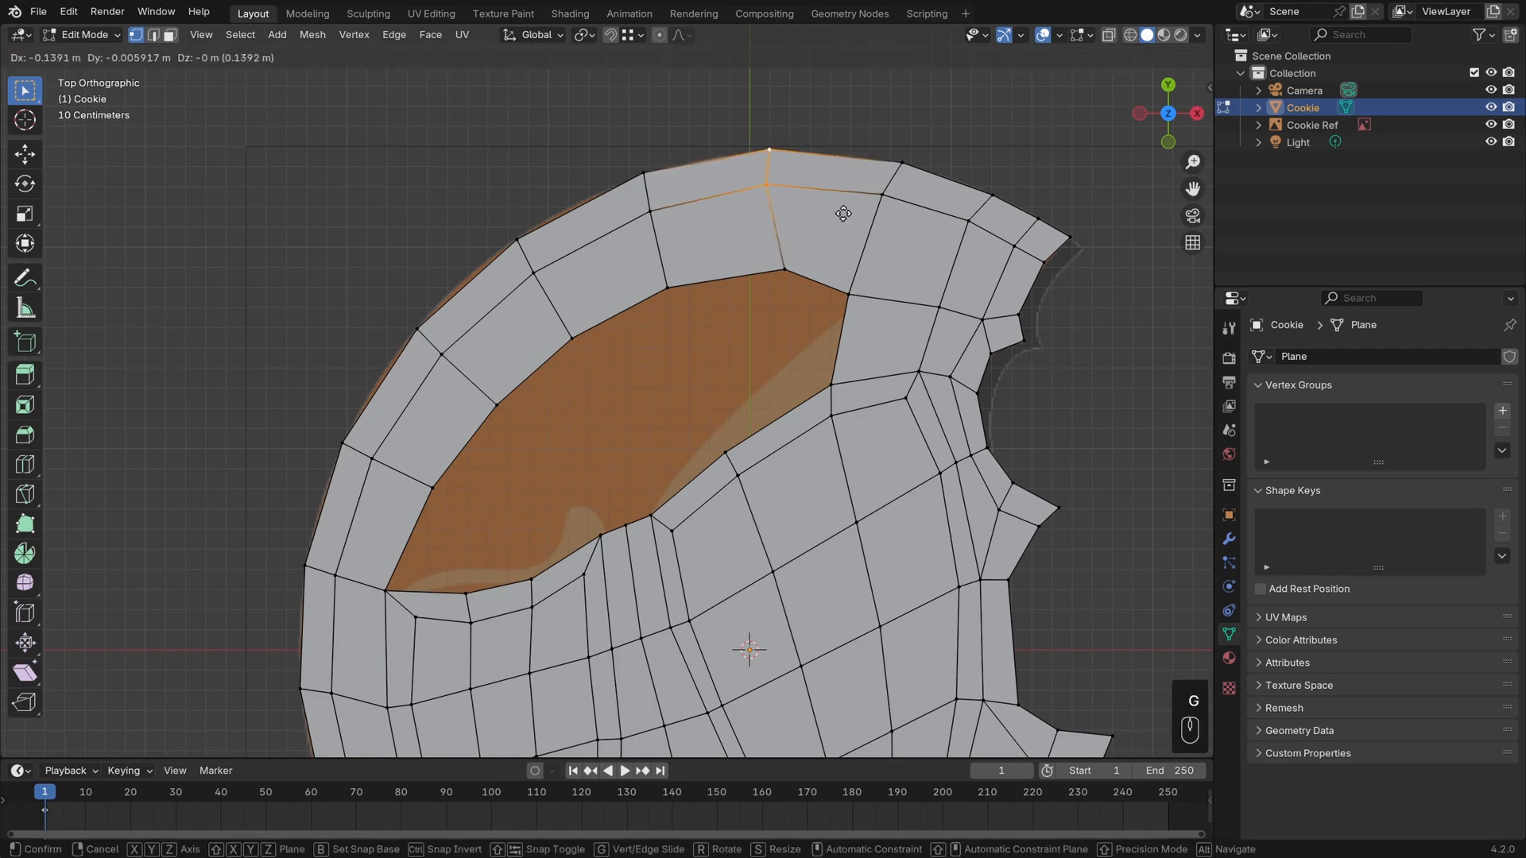
pyautogui.click(827, 216)
pyautogui.click(794, 274)
pyautogui.press('g')
pyautogui.click(768, 272)
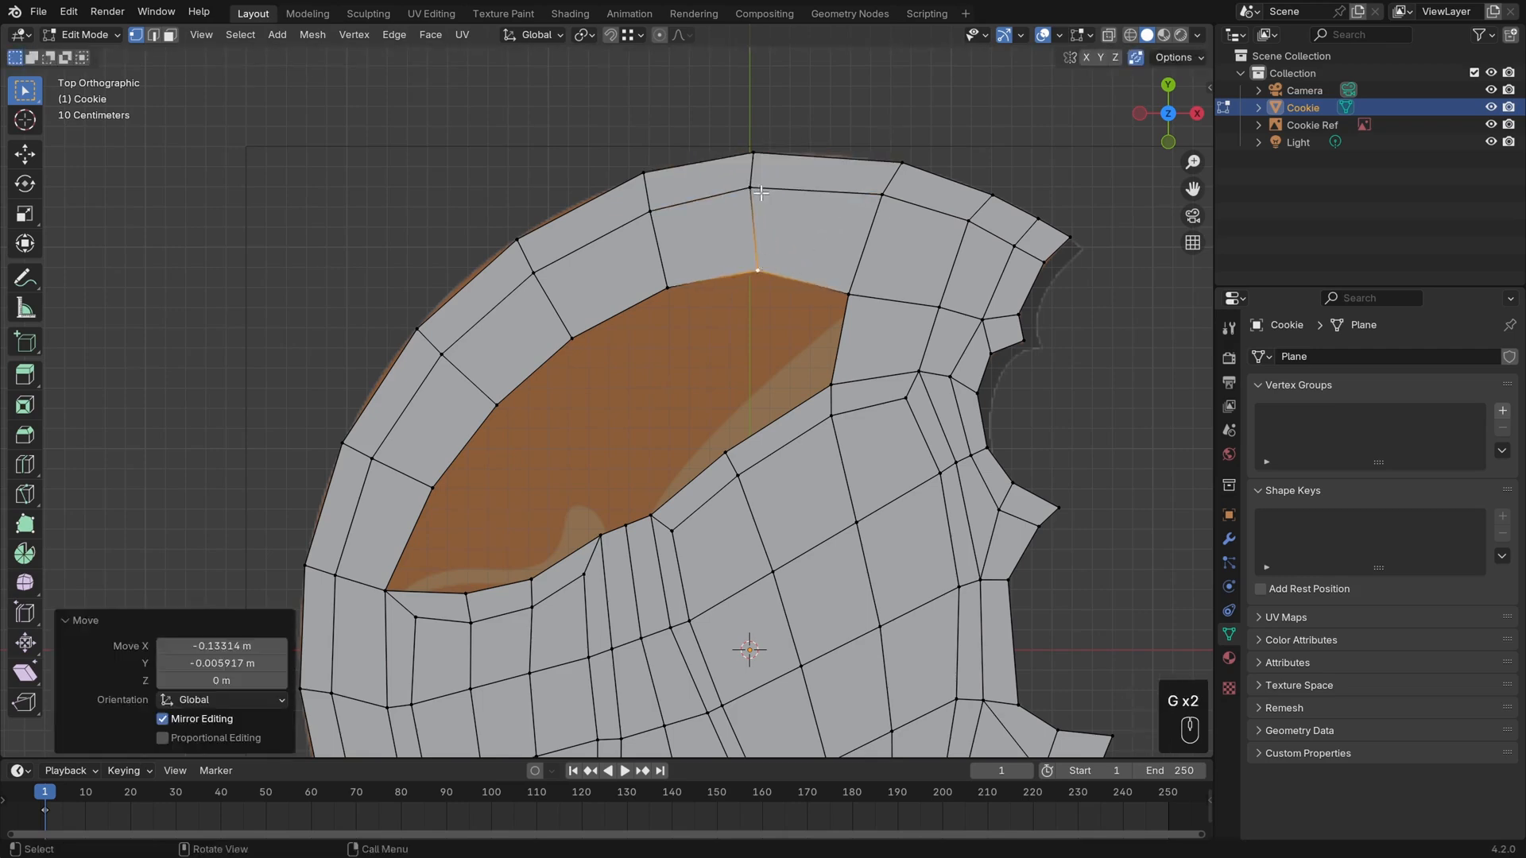
pyautogui.click(760, 193)
pyautogui.press('g')
pyautogui.click(765, 190)
# Edge-slide the next two cross loops of the upper-left rim to even out their spacing and clear the selection
pyautogui.keyDown('shift'); pyautogui.moveTo(695, 241); pyautogui.dragTo(713, 238, button='middle'); pyautogui.keyUp('shift')
pyautogui.keyDown('alt'); pyautogui.click(681, 243); pyautogui.keyUp('alt')
pyautogui.press('g')
pyautogui.press('g')
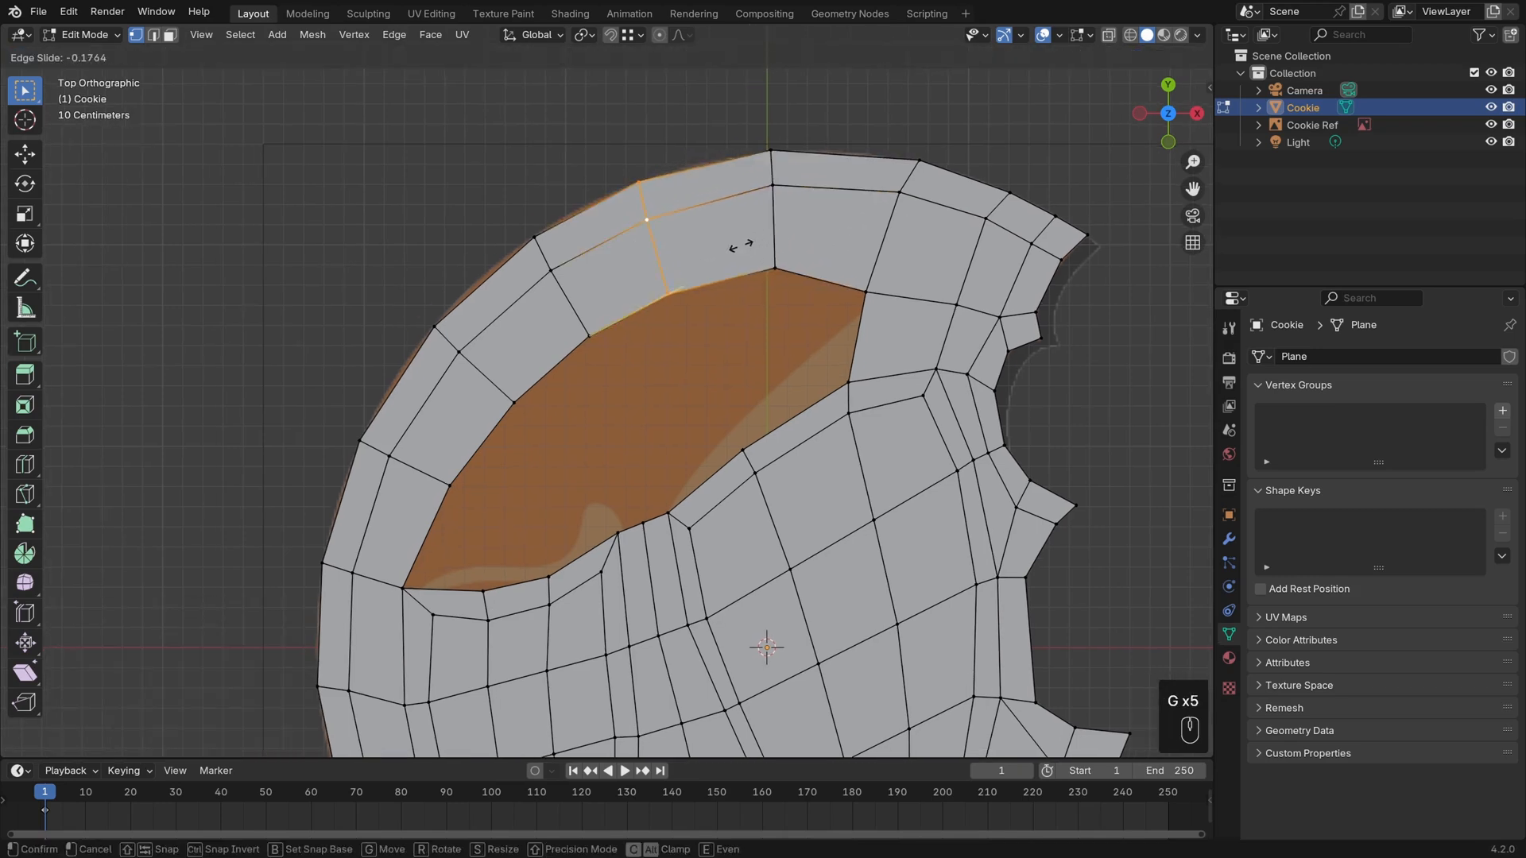
pyautogui.click(741, 245)
pyautogui.keyDown('alt'); pyautogui.click(569, 302); pyautogui.keyUp('alt')
pyautogui.press('g')
pyautogui.press('g')
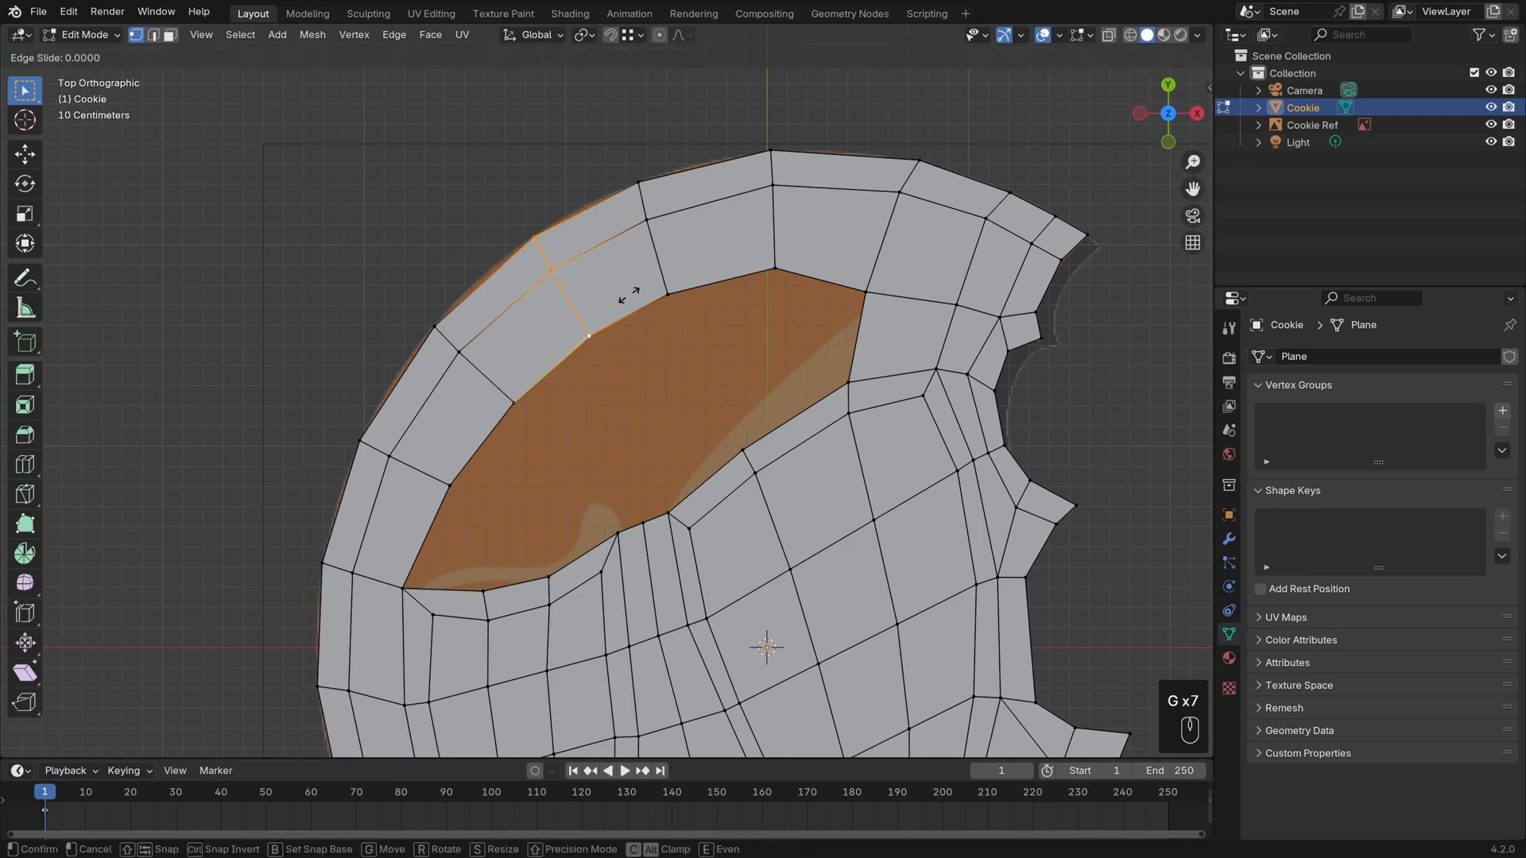
pyautogui.click(621, 296)
pyautogui.hotkey('alt', 'a')
pyautogui.keyDown('shift'); pyautogui.moveTo(715, 330); pyautogui.dragTo(718, 278, button='middle'); pyautogui.keyUp('shift')
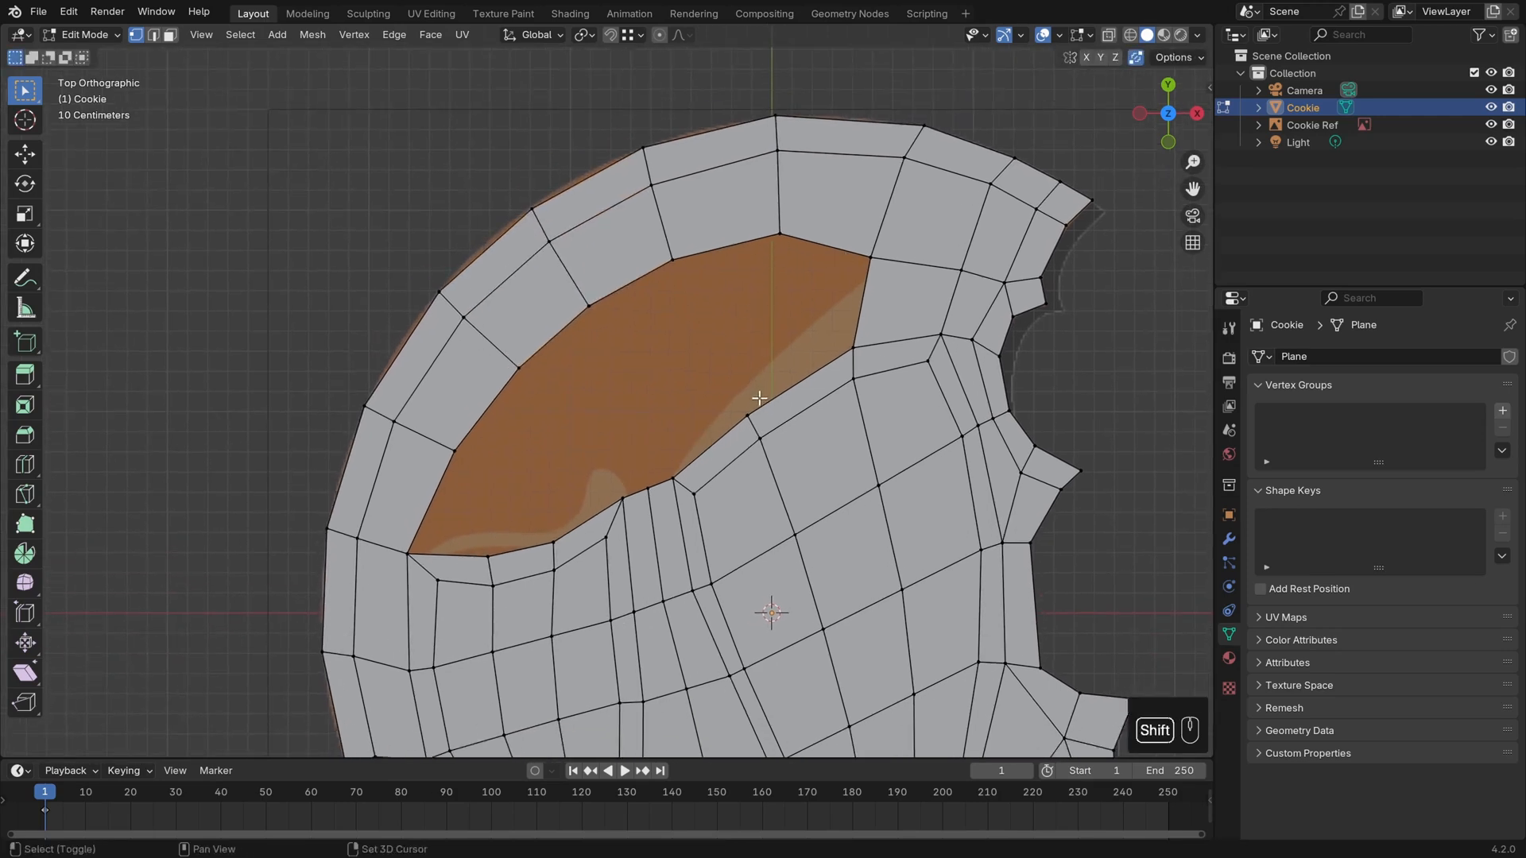
# Extrude the upper opening's lower border edges about -0.030 m in X and 0.266 m in Y and scale them to about 0.73
pyautogui.keyDown('shift'); pyautogui.moveTo(755, 389); pyautogui.dragTo(806, 312, button='middle'); pyautogui.keyUp('shift')
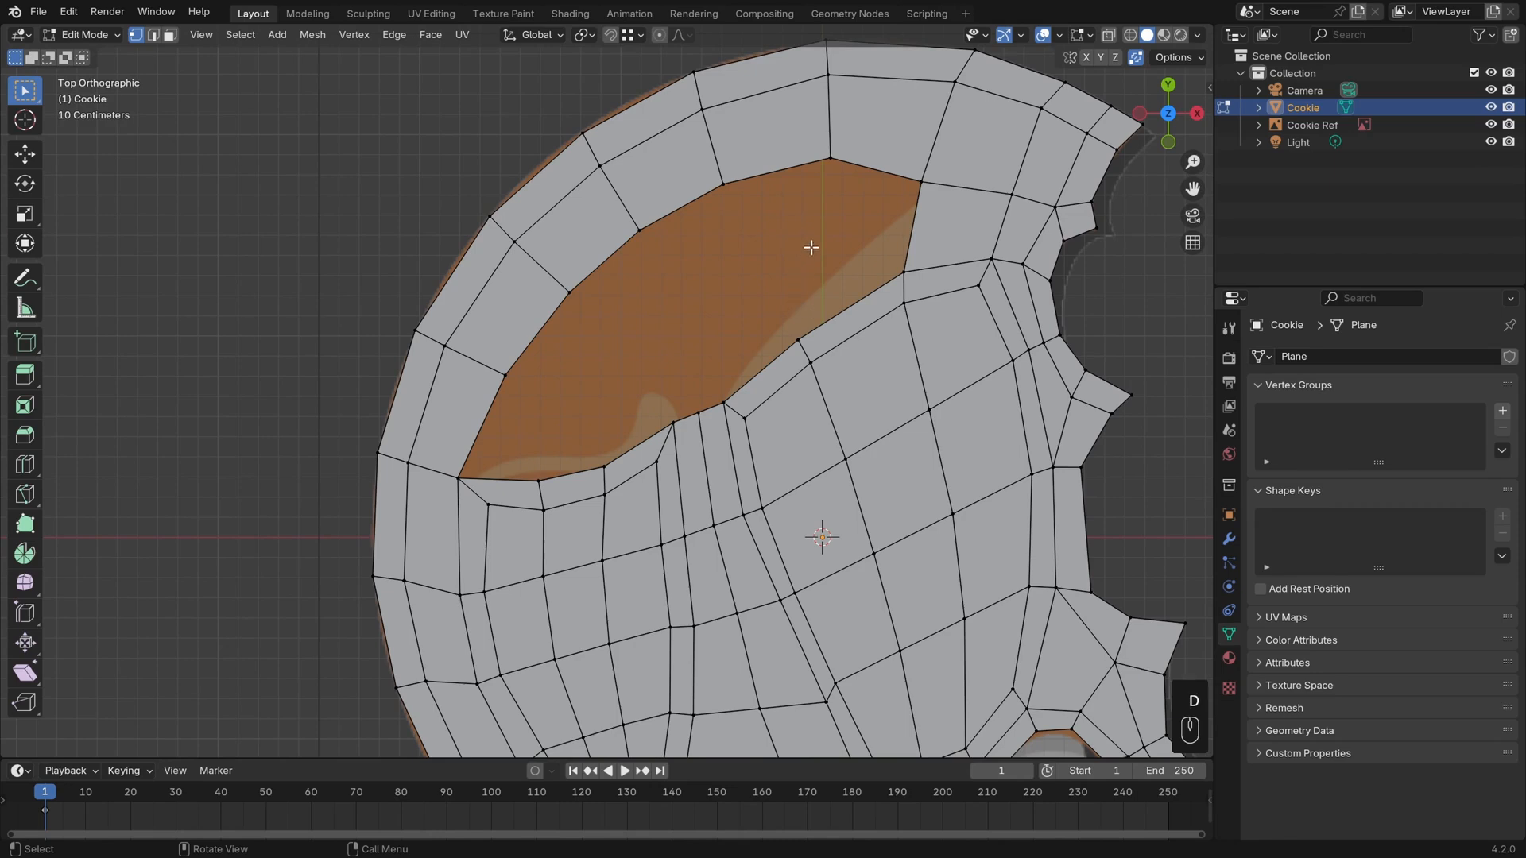
pyautogui.moveTo(572, 367); pyautogui.dragTo(567, 372)
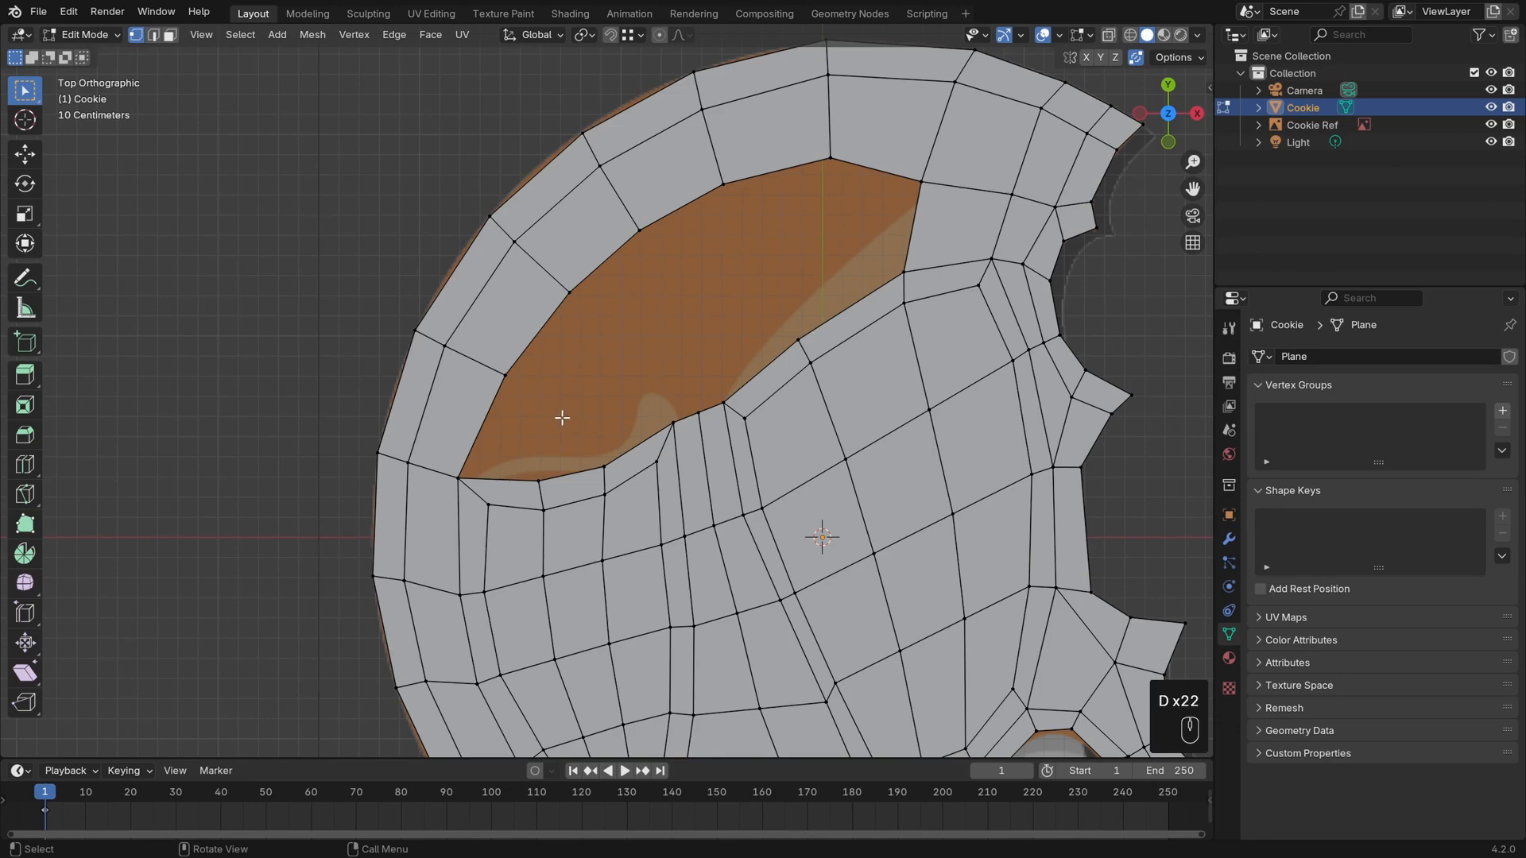
pyautogui.press('2')
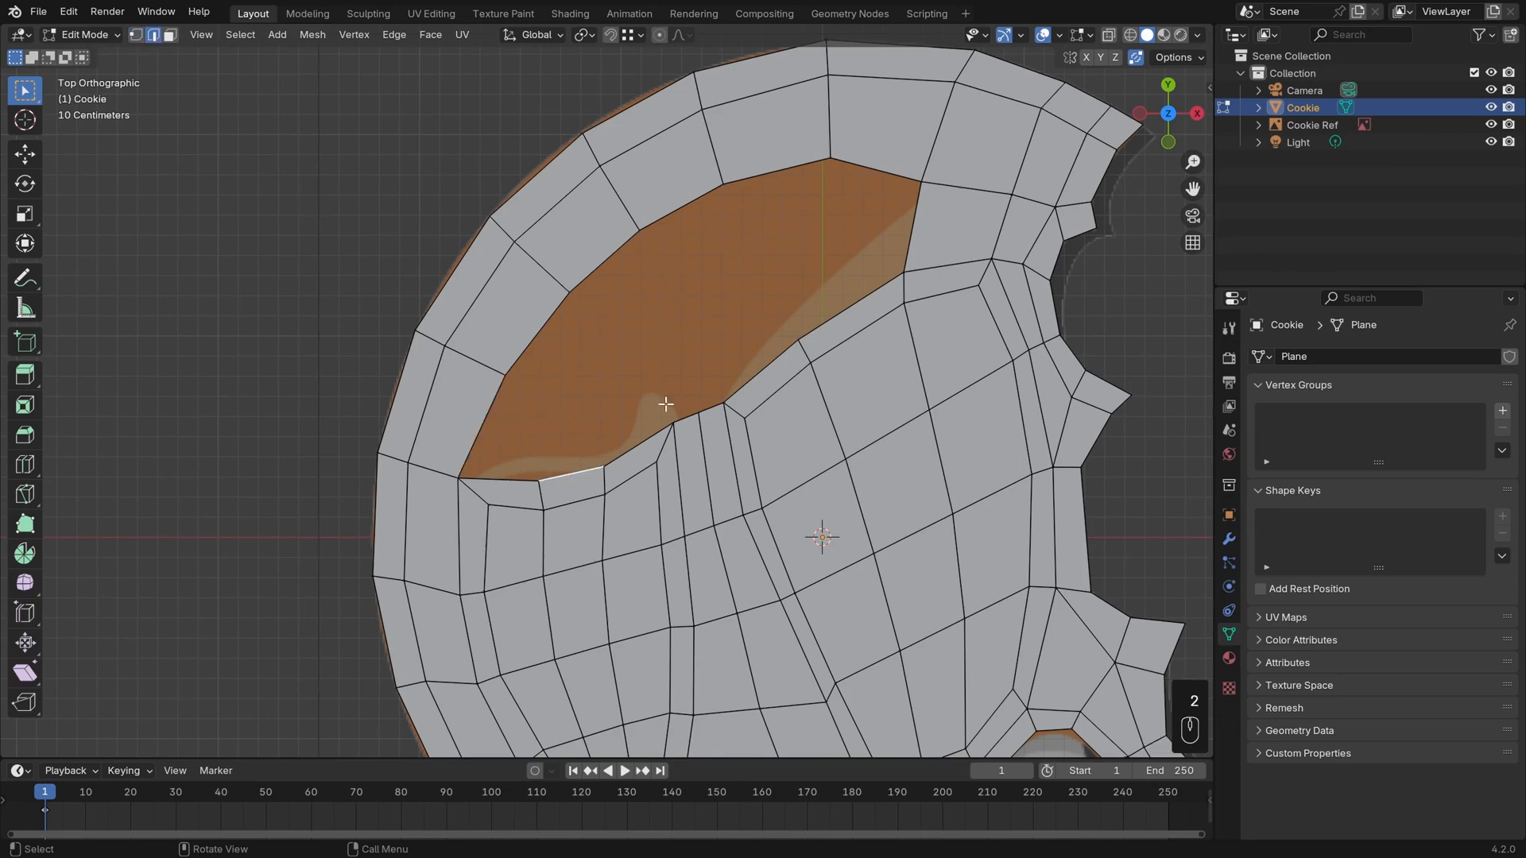
pyautogui.keyDown('ctrl'); pyautogui.click(773, 351); pyautogui.keyUp('ctrl')
pyautogui.scroll(1, 789, 437)
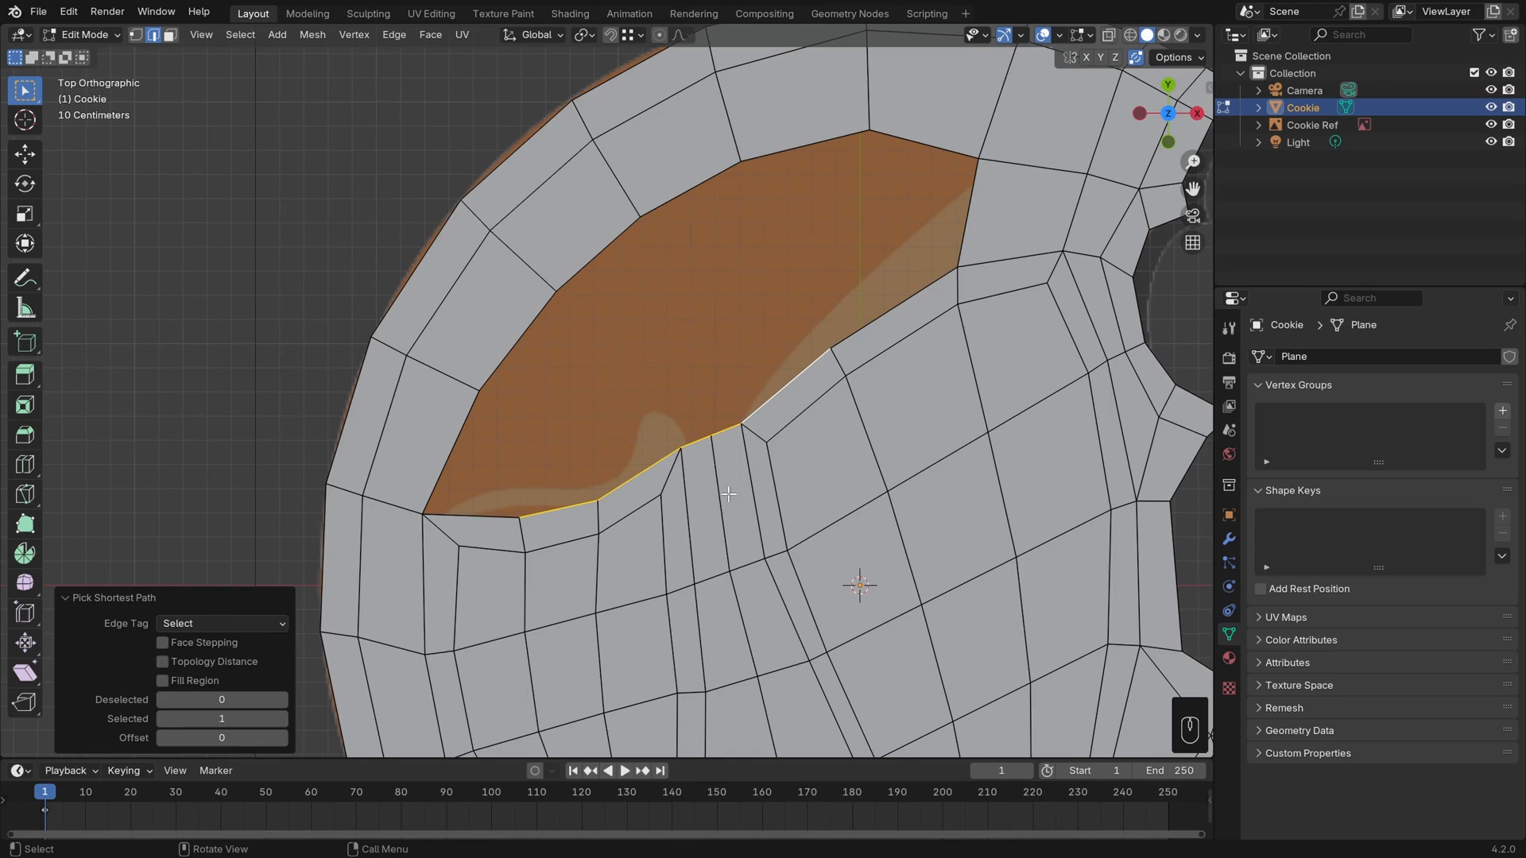
pyautogui.press('e')
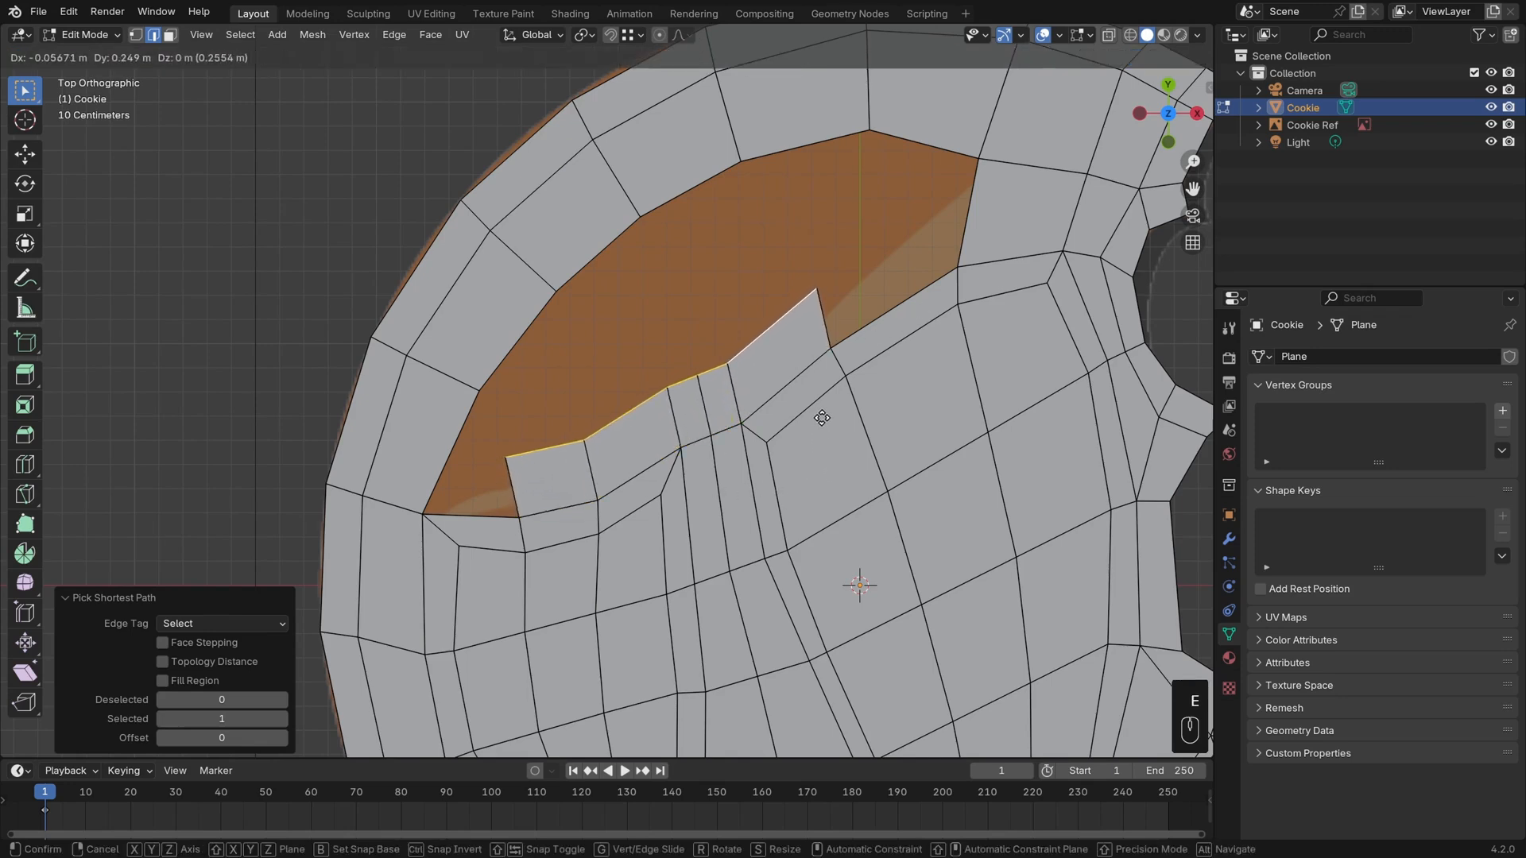
pyautogui.click(828, 414)
pyautogui.press('s')
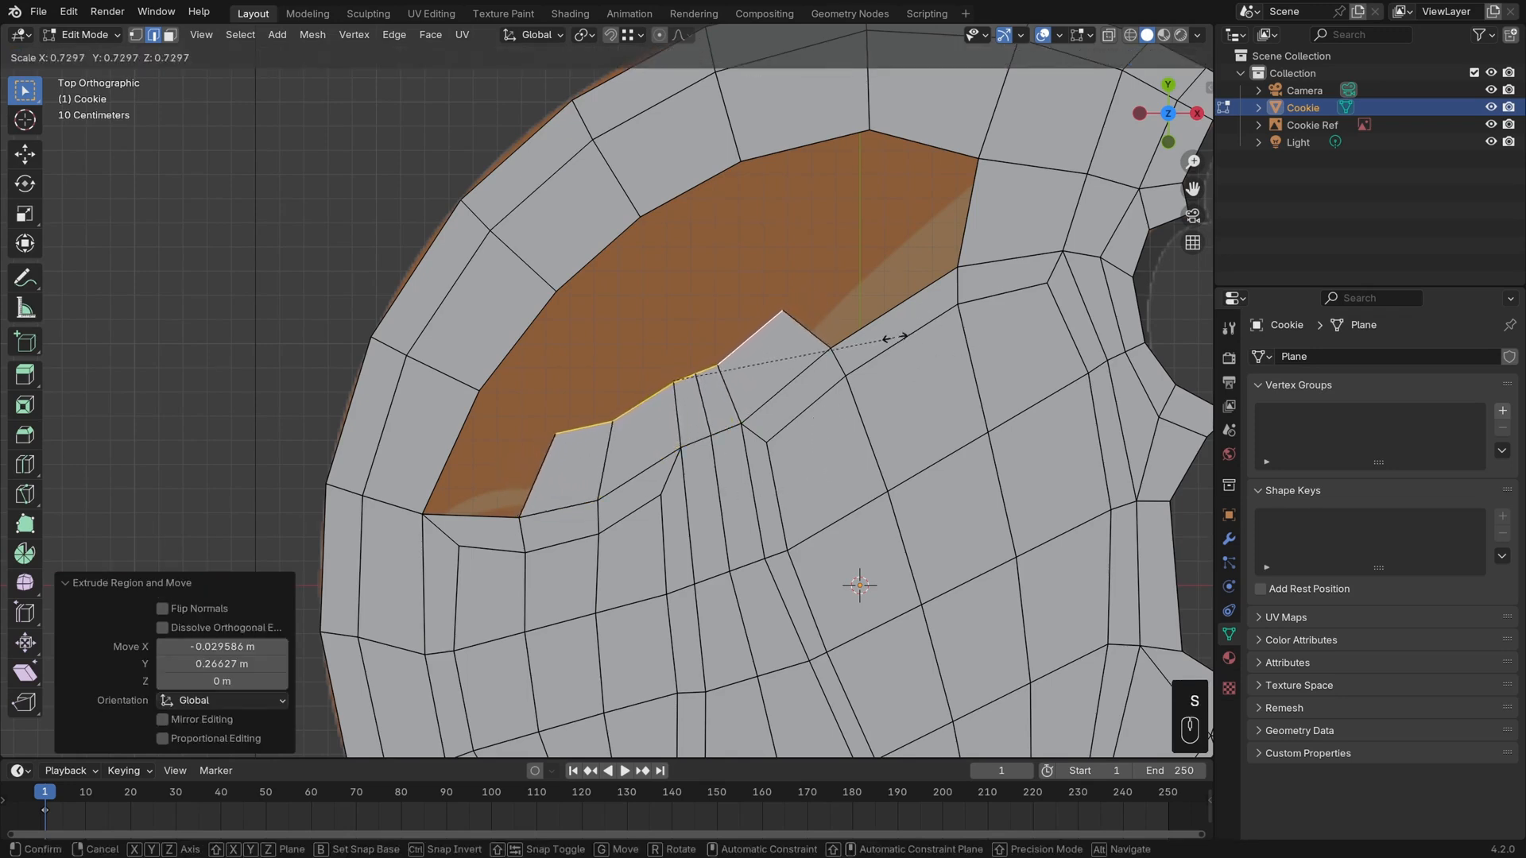
pyautogui.click(891, 335)
# Move the extruded edge chain about -0.010 m in X and 0.020 m in Y and fill the gap at its left end with a quad
pyautogui.press('g')
pyautogui.click(883, 340)
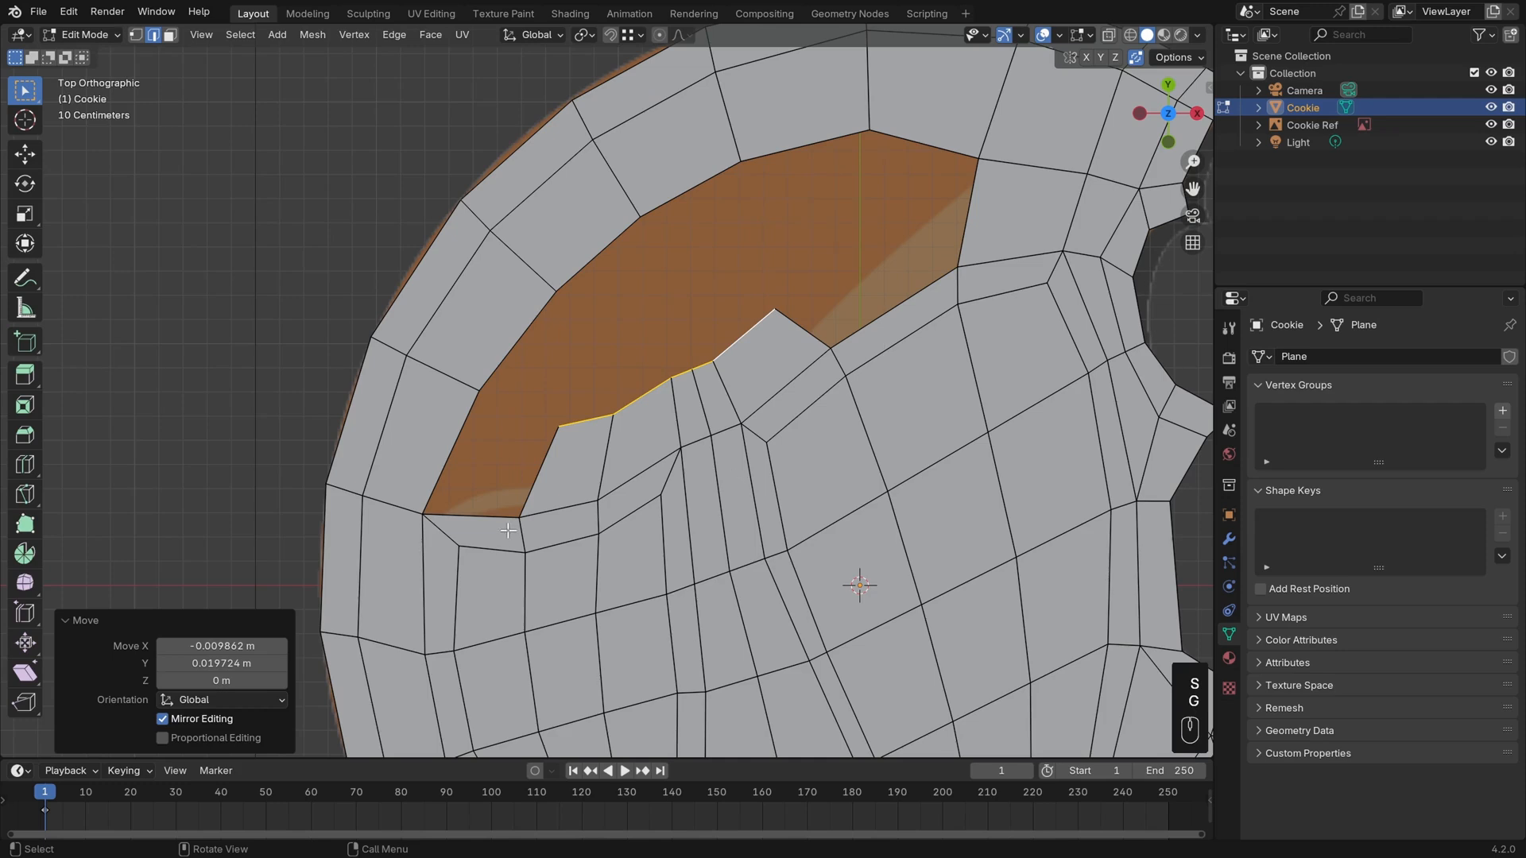
pyautogui.press('f')
pyautogui.keyDown('shift'); pyautogui.moveTo(812, 323); pyautogui.dragTo(747, 425, button='middle'); pyautogui.keyUp('shift')
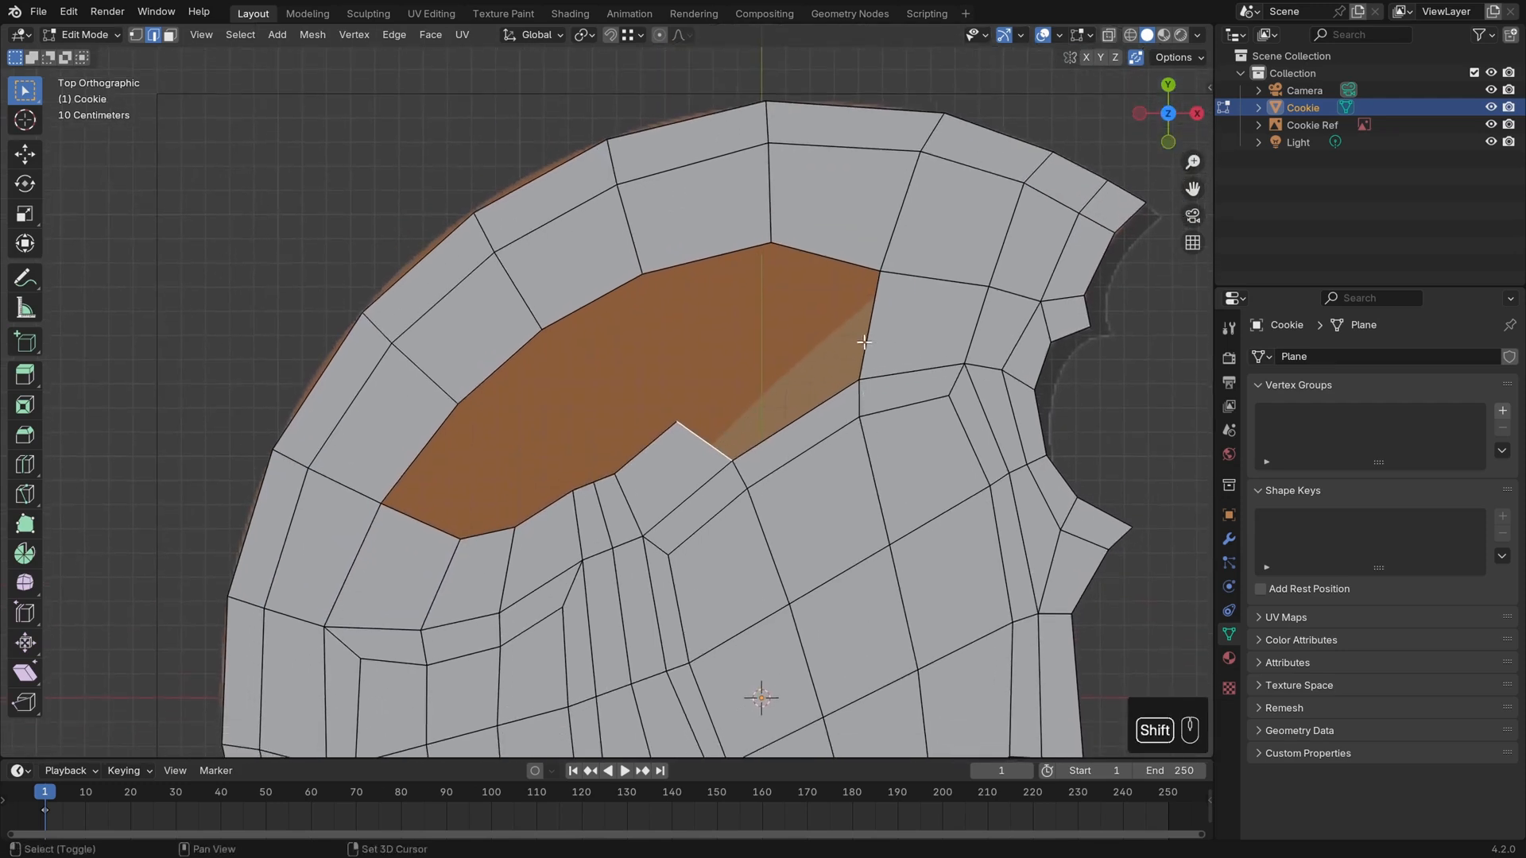
pyautogui.keyDown('shift'); pyautogui.click(851, 364); pyautogui.keyUp('shift')
pyautogui.press('f')
pyautogui.hotkey('ctrl', 'z')
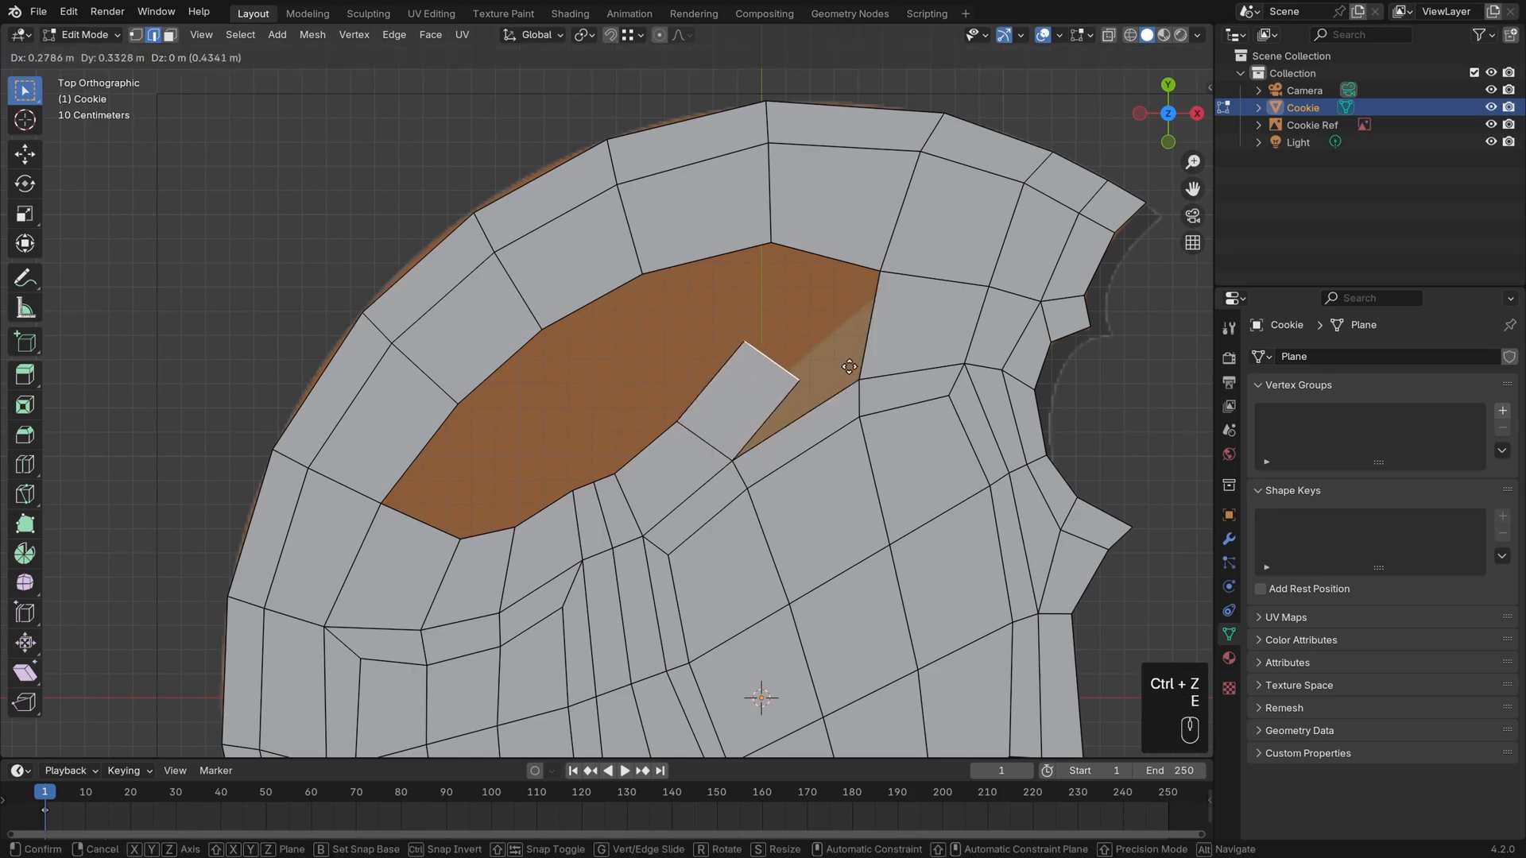
# Extrude the strip's right end edge onto the opening's lower-right corner vertex and move the new free vertex slightly left and down
pyautogui.keyDown('ctrl'); pyautogui.click(819, 347); pyautogui.keyUp('ctrl')
pyautogui.press('1')
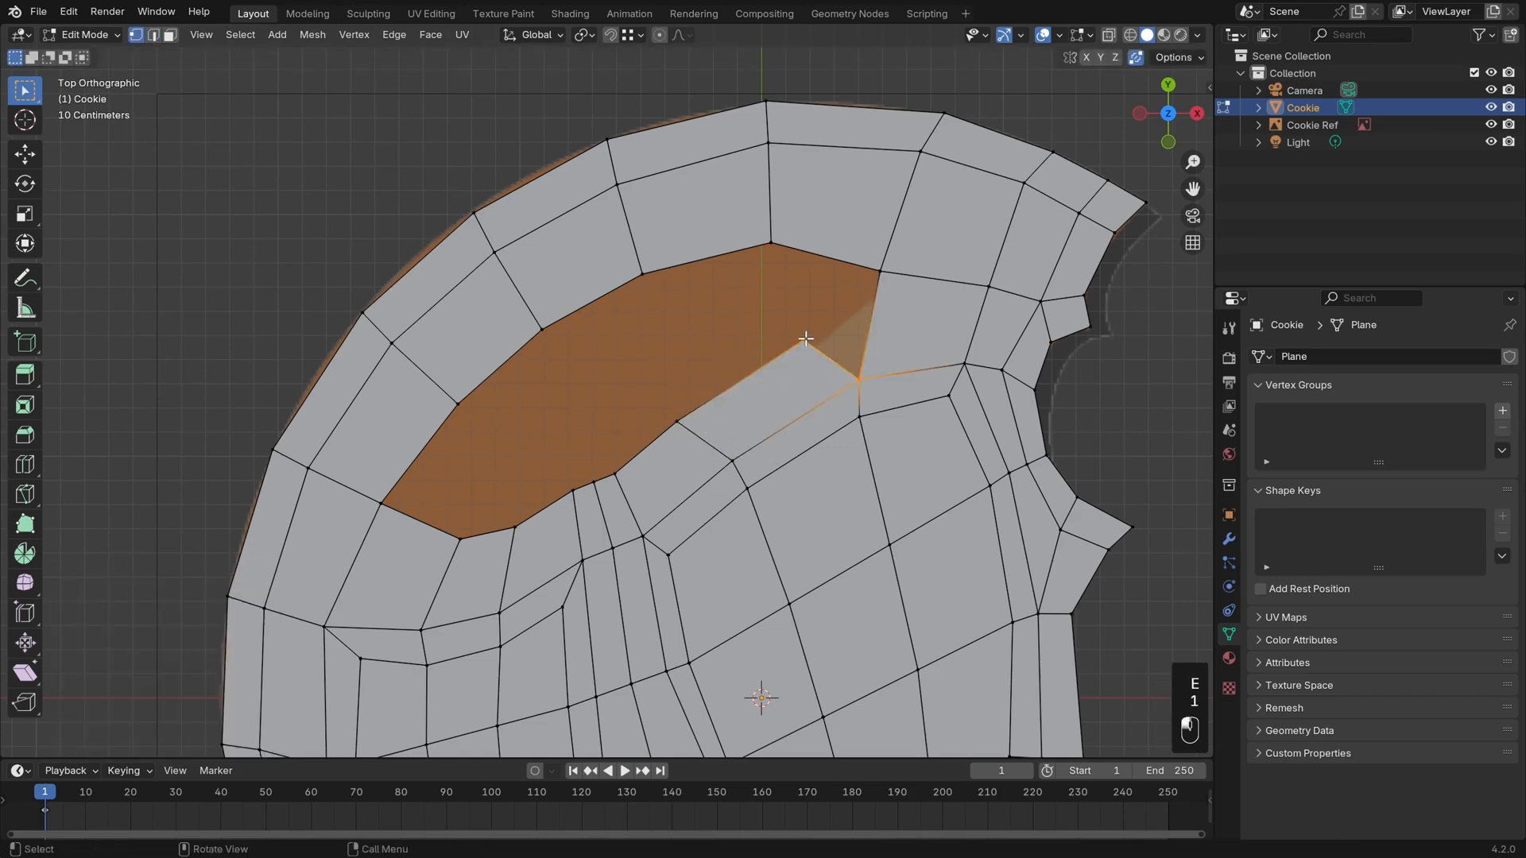
pyautogui.press('g')
pyautogui.click(839, 370)
# Fill the opening's right end with a quad between the extruded strip and the inner rim, and clear the selection
pyautogui.keyDown('shift'); pyautogui.moveTo(838, 370); pyautogui.dragTo(805, 356, button='middle'); pyautogui.keyUp('shift')
pyautogui.keyDown('shift'); pyautogui.click(823, 366); pyautogui.keyUp('shift')
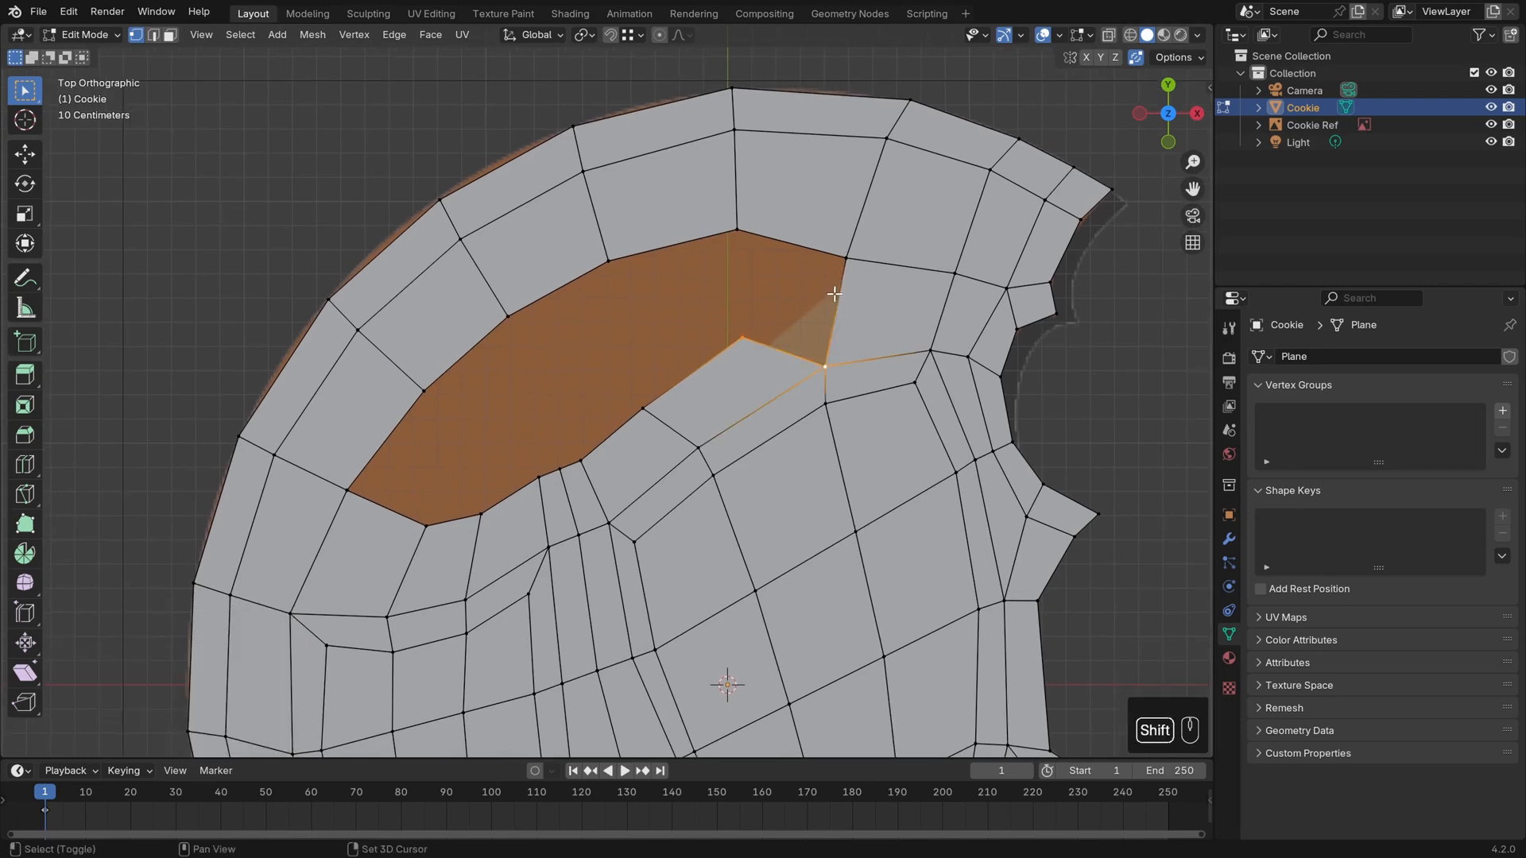
pyautogui.keyDown('shift'); pyautogui.click(844, 253); pyautogui.keyUp('shift')
pyautogui.press('f')
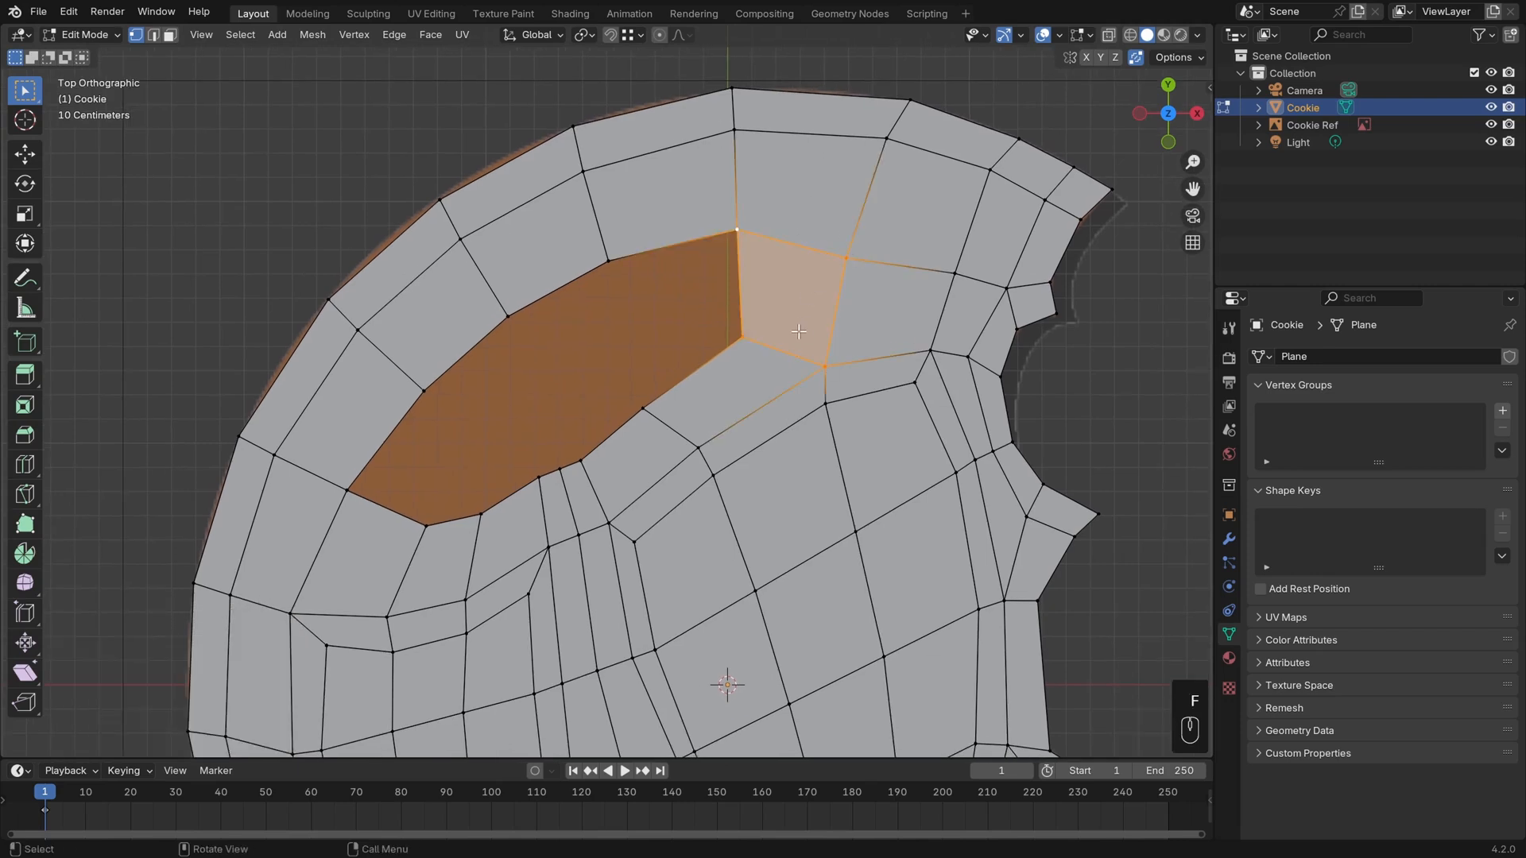
pyautogui.hotkey('ctrl', 'r')
pyautogui.press('Escape')
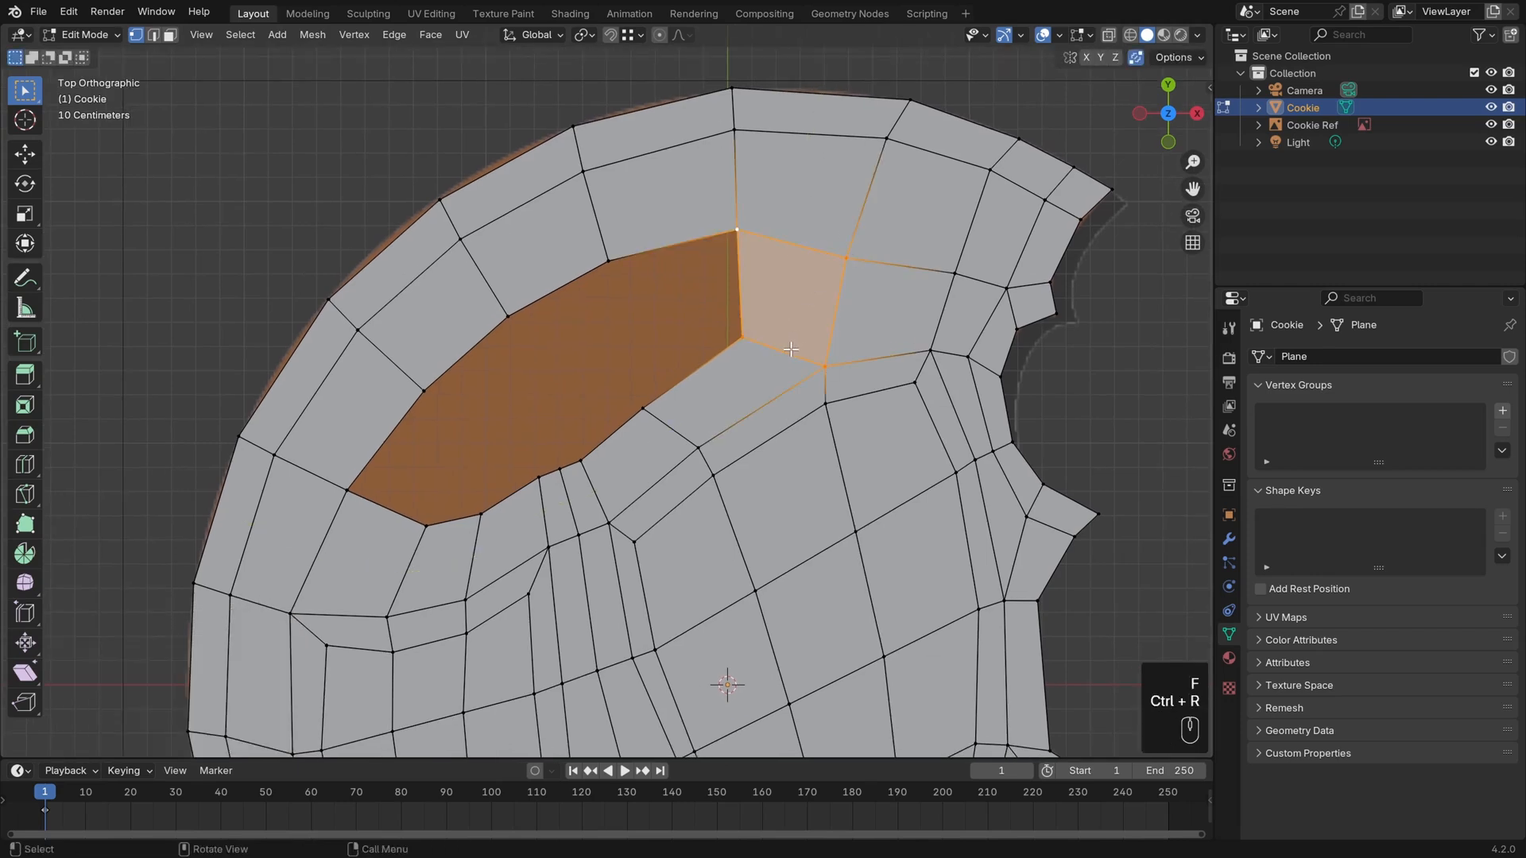
pyautogui.hotkey('alt', 'a')
pyautogui.keyDown('shift'); pyautogui.moveTo(763, 371); pyautogui.dragTo(796, 336, button='middle'); pyautogui.keyUp('shift')
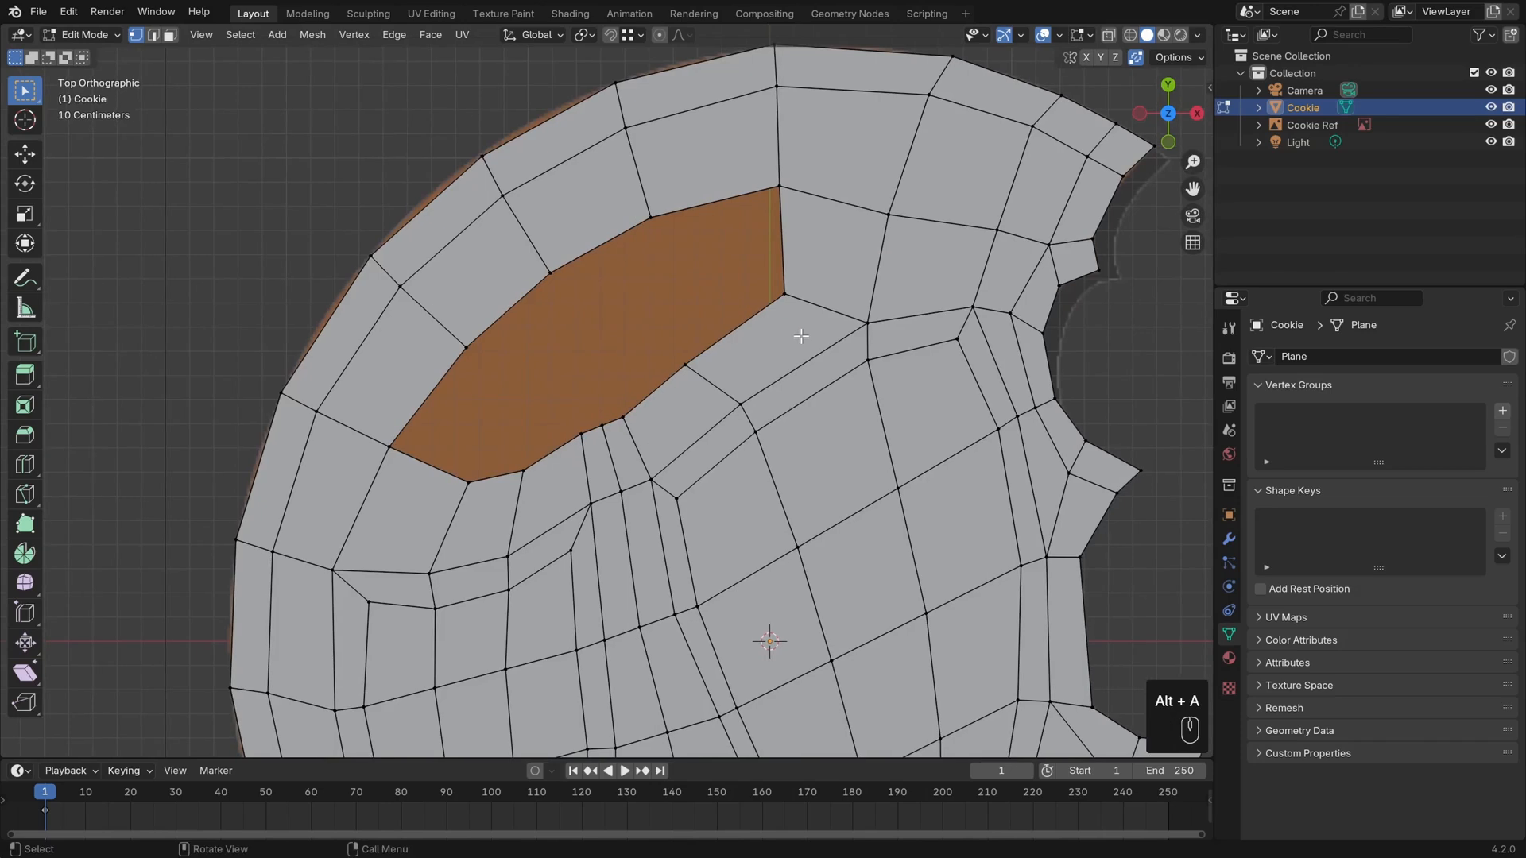
# Reposition the three closely spaced lower border vertices, the left one about 0.006 m in X and -0.035 m in Y, the middle about 0.049 m and -0.107 m
pyautogui.keyDown('shift'); pyautogui.moveTo(652, 473); pyautogui.dragTo(662, 443, button='middle'); pyautogui.keyUp('shift')
pyautogui.scroll(1, 663, 443)
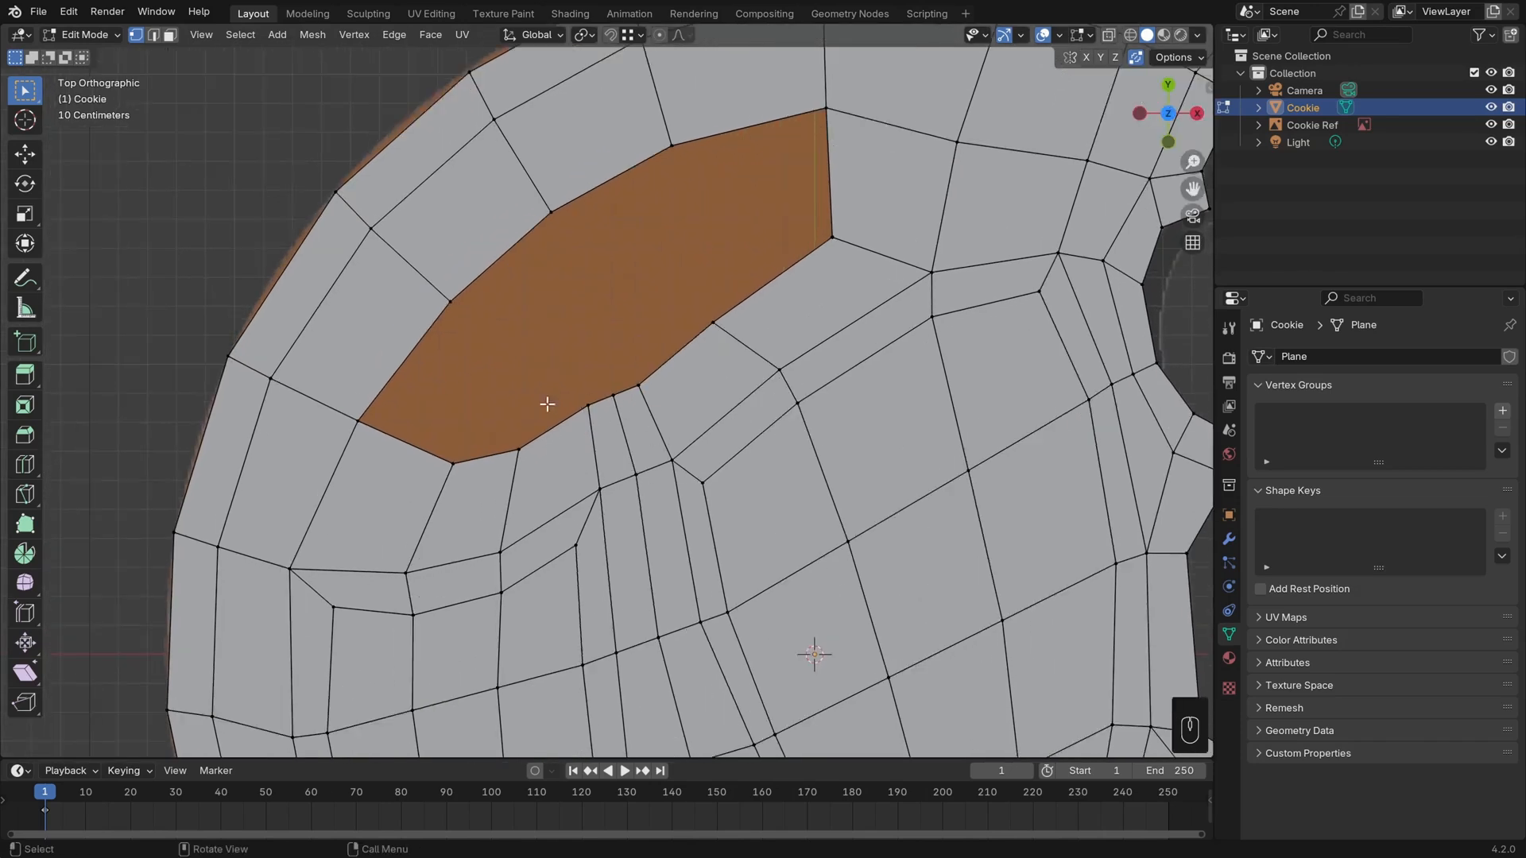
pyautogui.press('g')
pyautogui.click(667, 394)
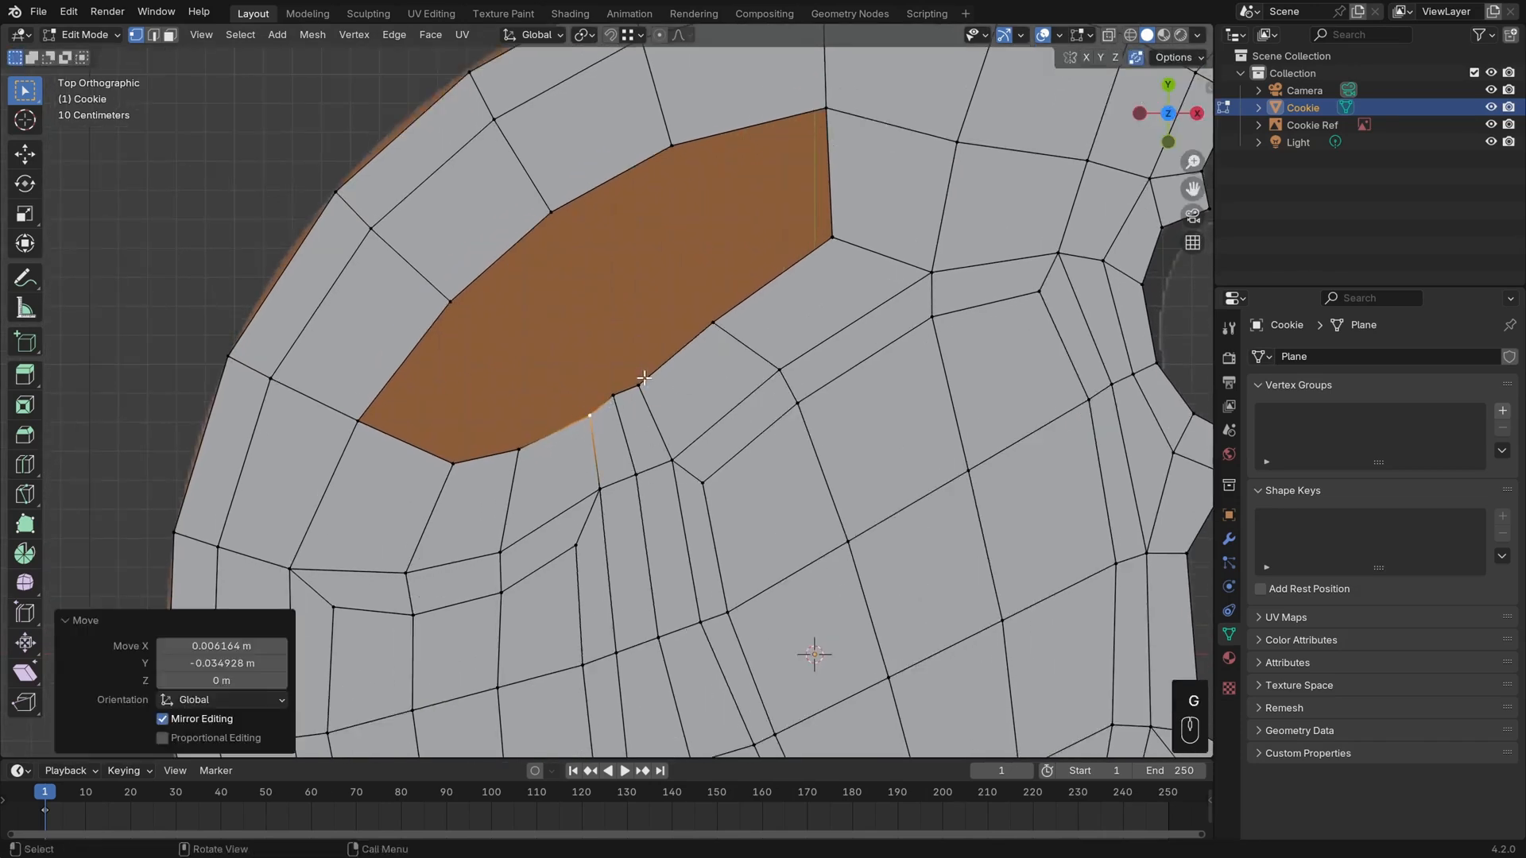
pyautogui.press('g')
pyautogui.click(607, 393)
pyautogui.press('g')
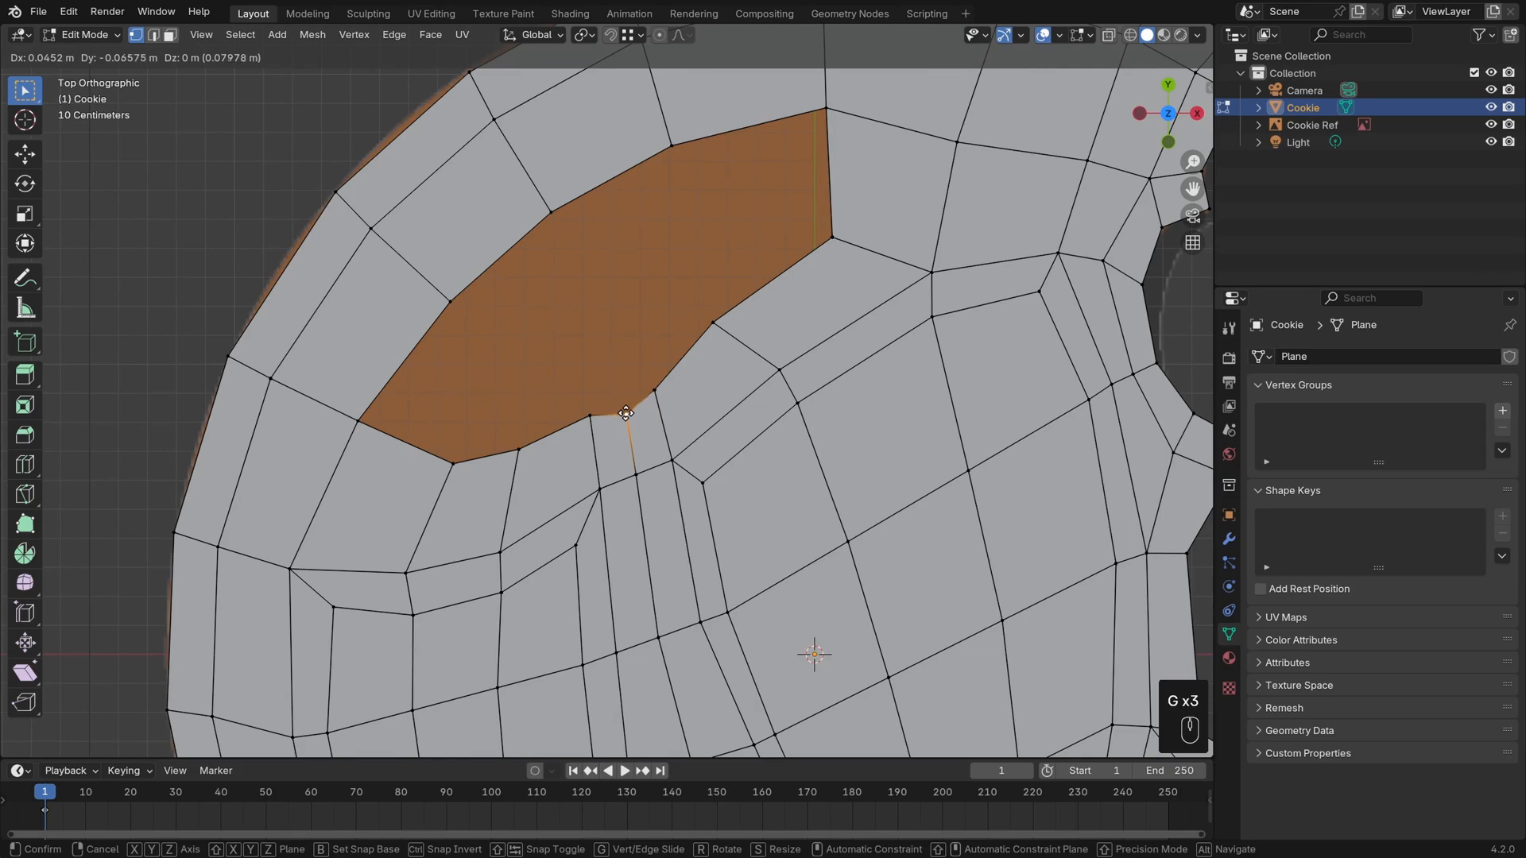
pyautogui.click(631, 411)
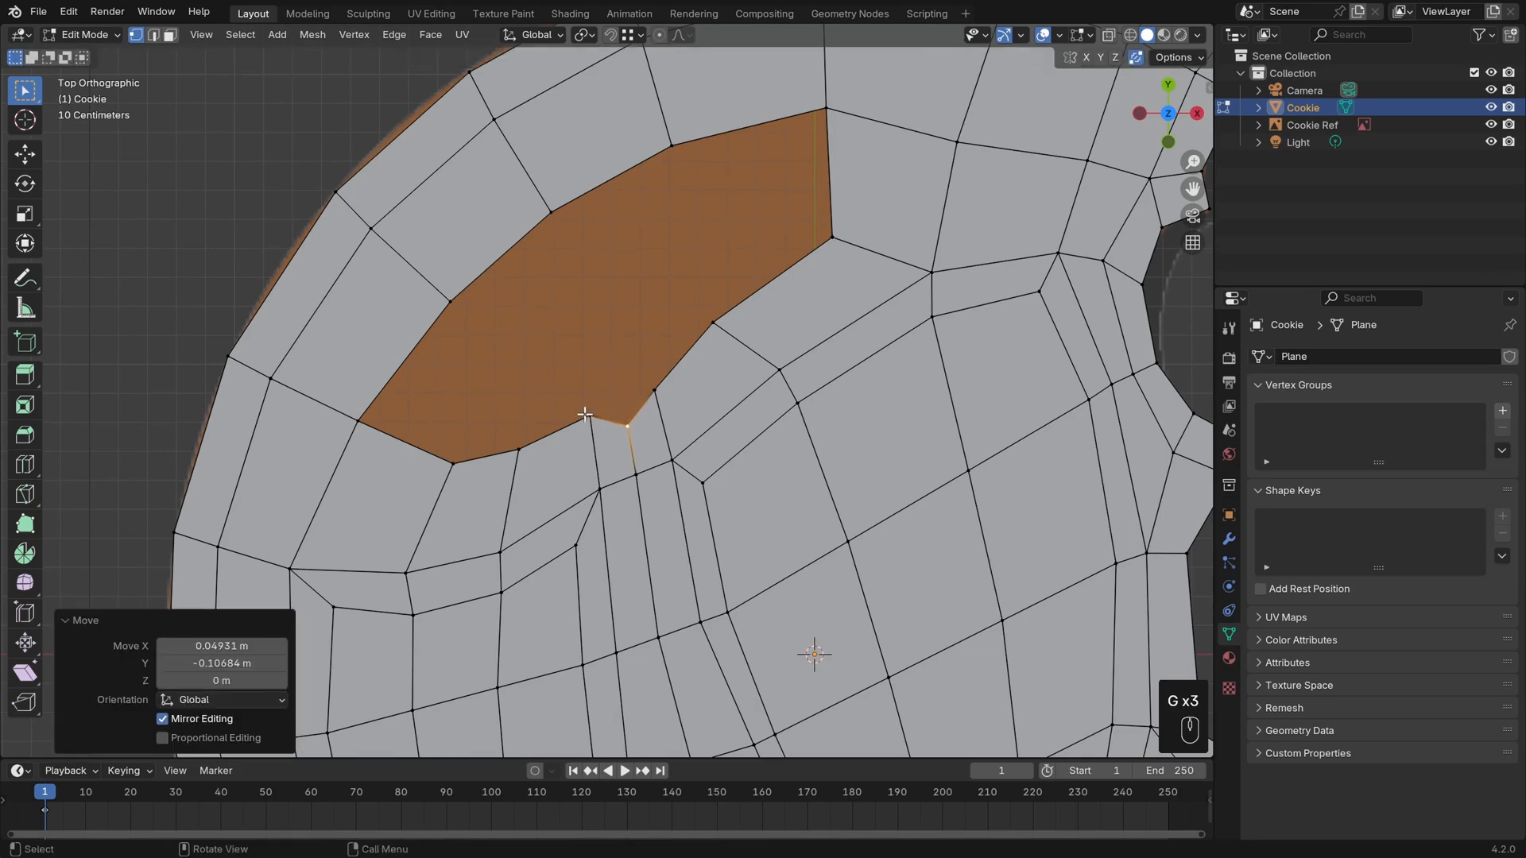
# Raise the two peak vertices on the opening's lower border, the left one about 0.021 m and the right about 0.029 m in Y
pyautogui.click(585, 414)
pyautogui.press('g')
pyautogui.click(581, 411)
pyautogui.click(654, 389)
pyautogui.press('g')
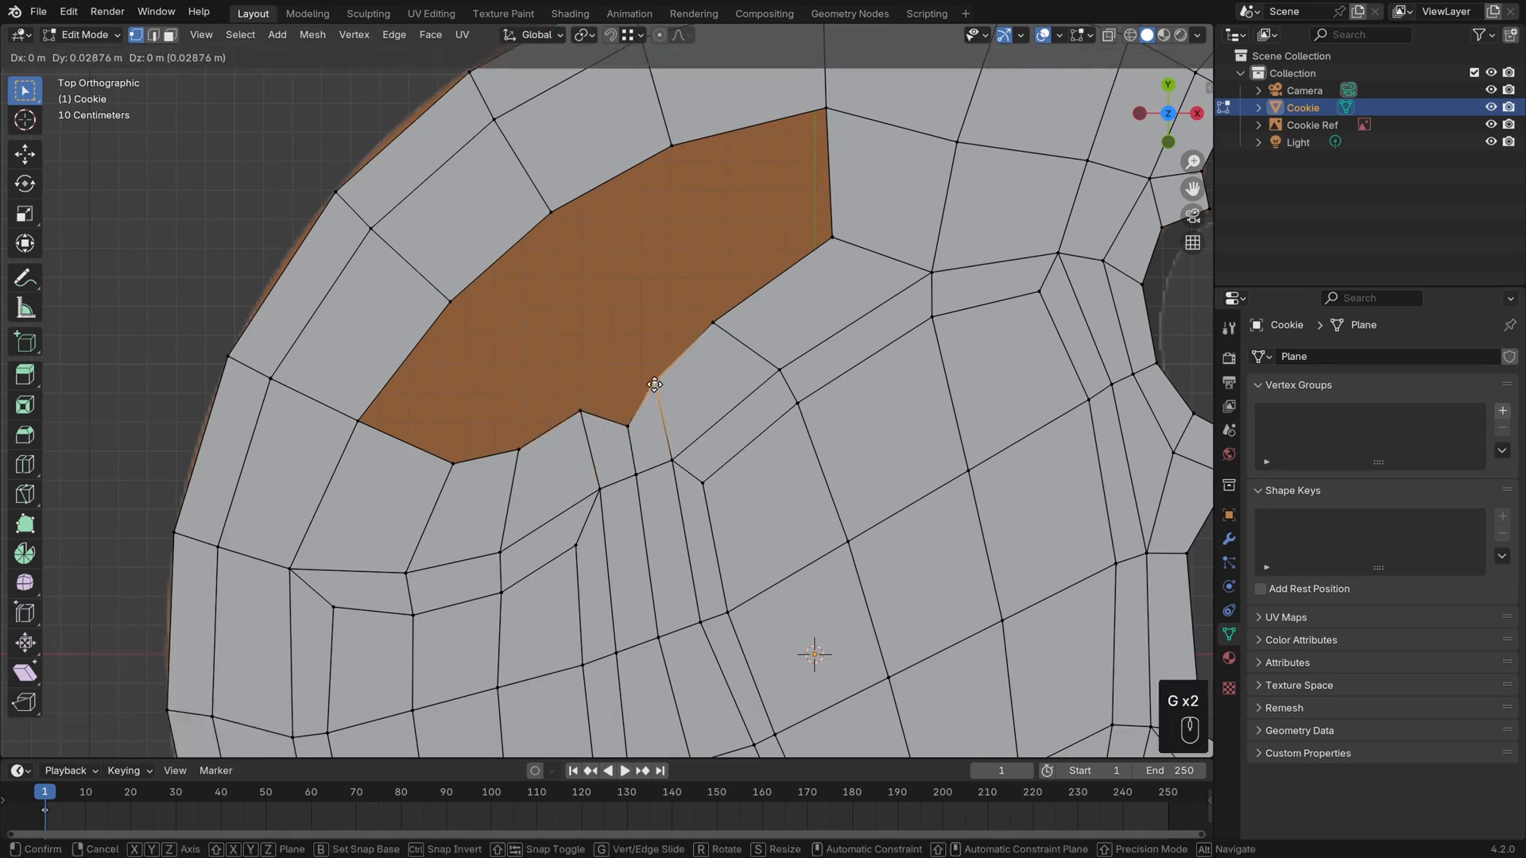
pyautogui.click(655, 385)
pyautogui.click(580, 411)
pyautogui.press('g')
pyautogui.click(585, 406)
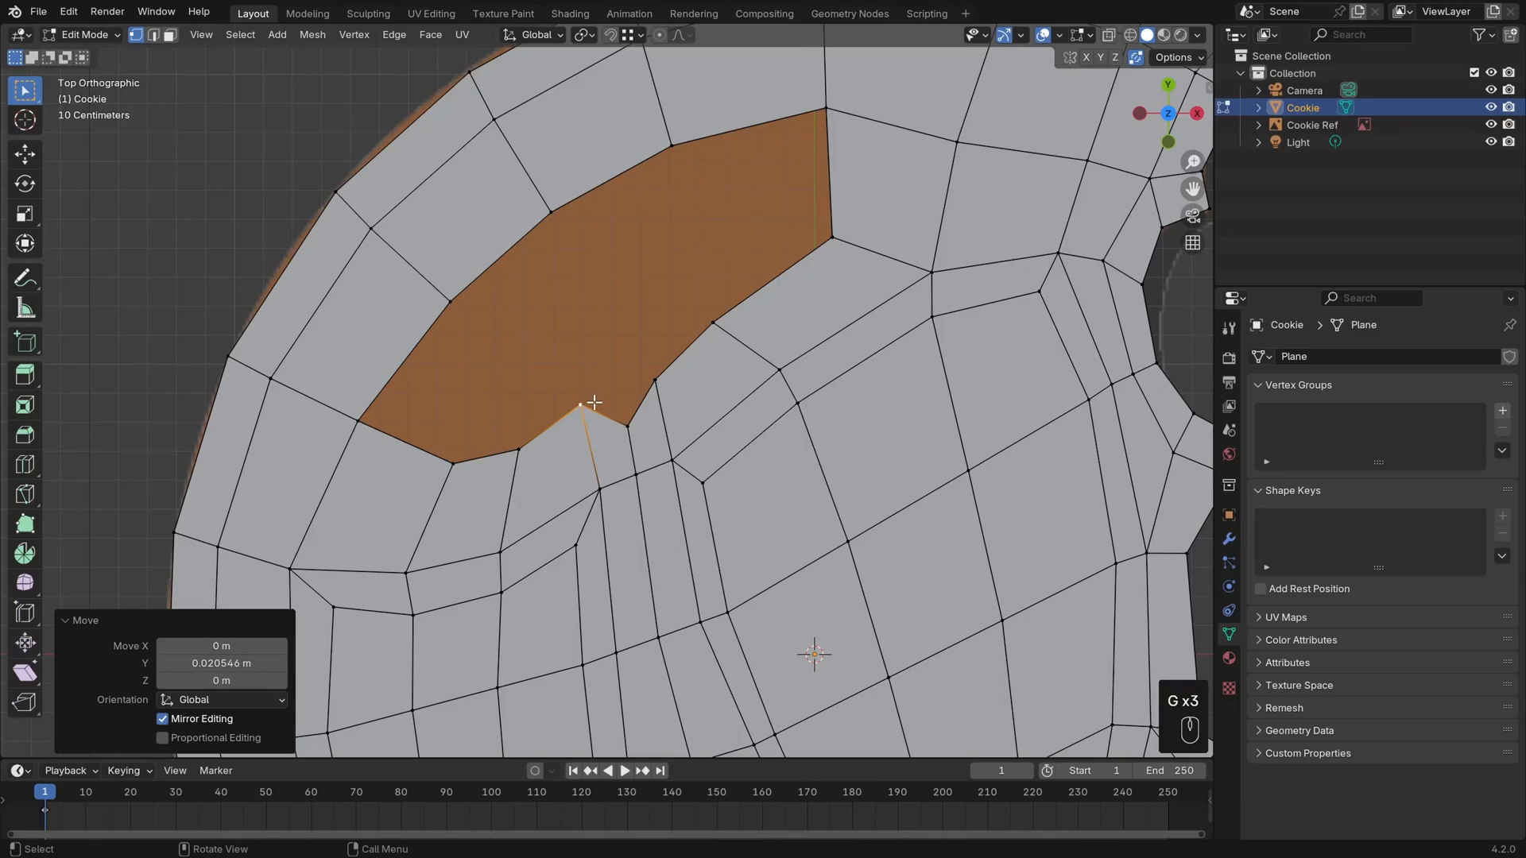
# Extrude a vertex upward from the left peak into the opening, fill a quad across the notch, and clear the selection
pyautogui.keyDown('shift'); pyautogui.click(656, 386); pyautogui.keyUp('shift')
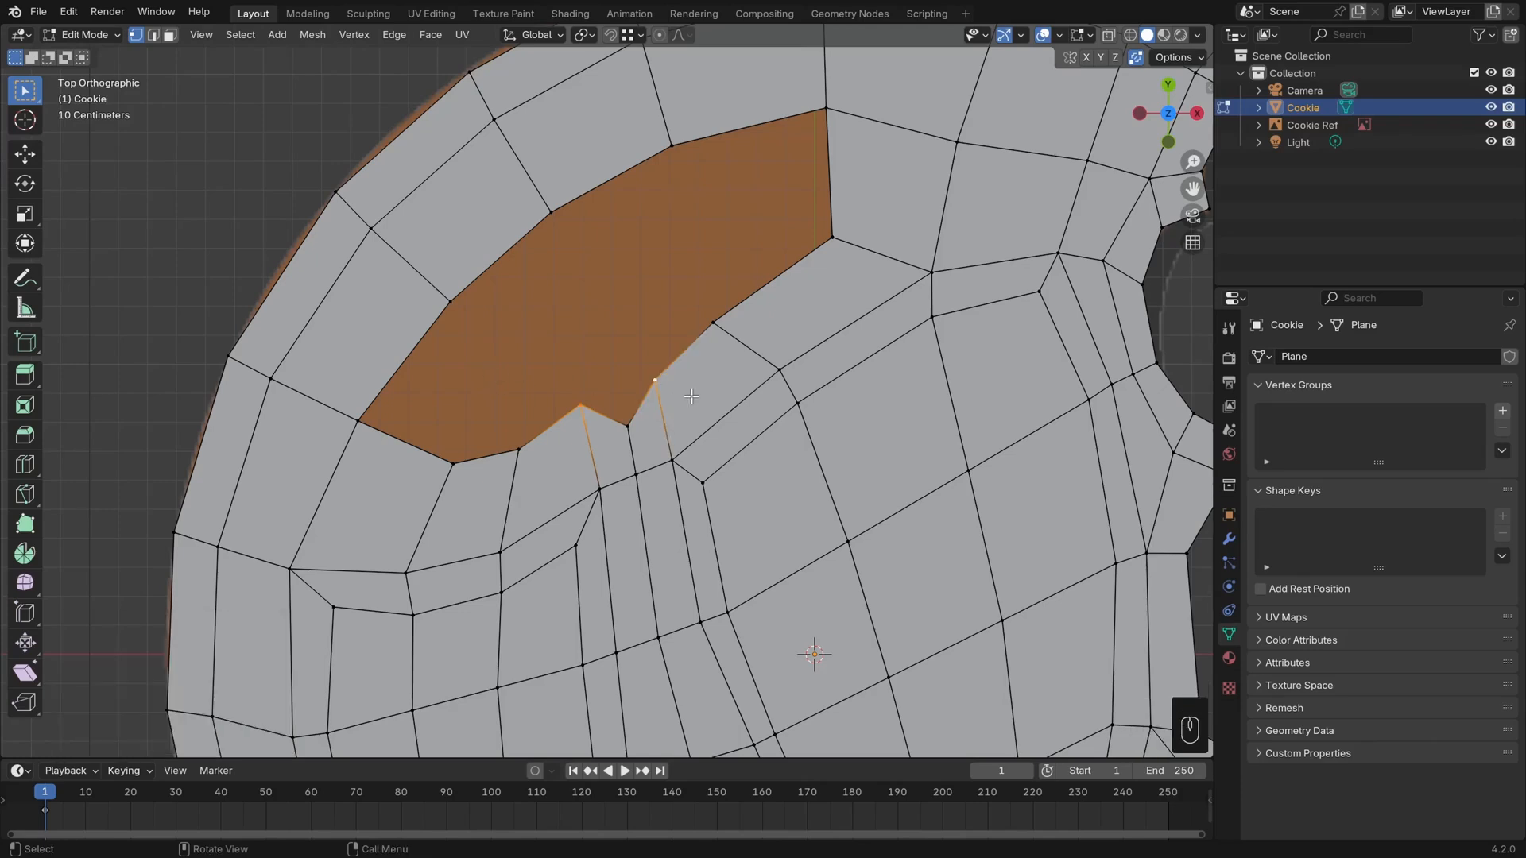
pyautogui.press('e')
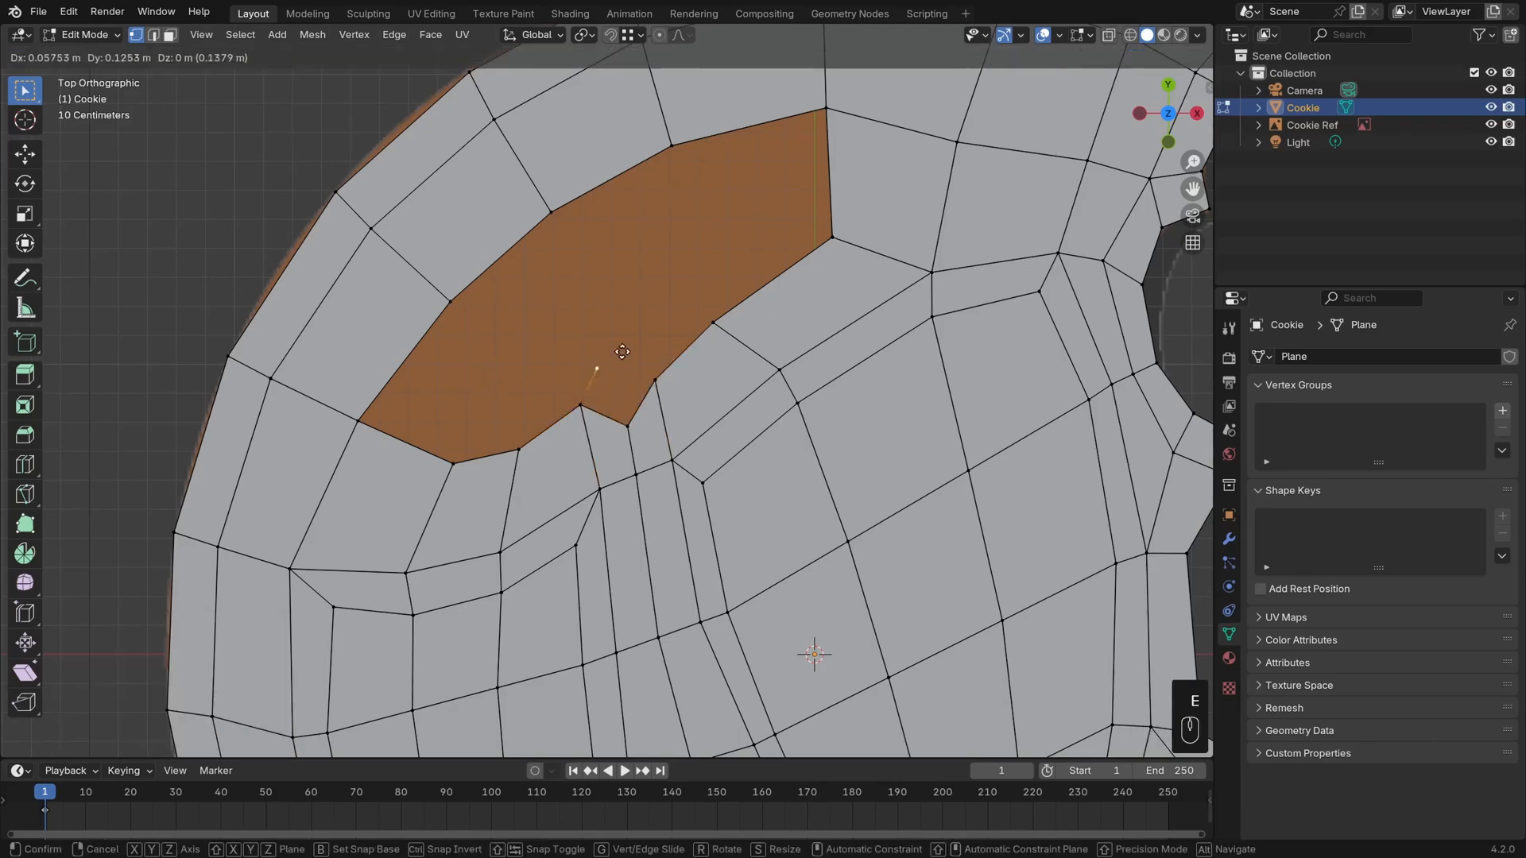
pyautogui.click(622, 329)
pyautogui.keyDown('shift'); pyautogui.click(657, 382); pyautogui.keyUp('shift')
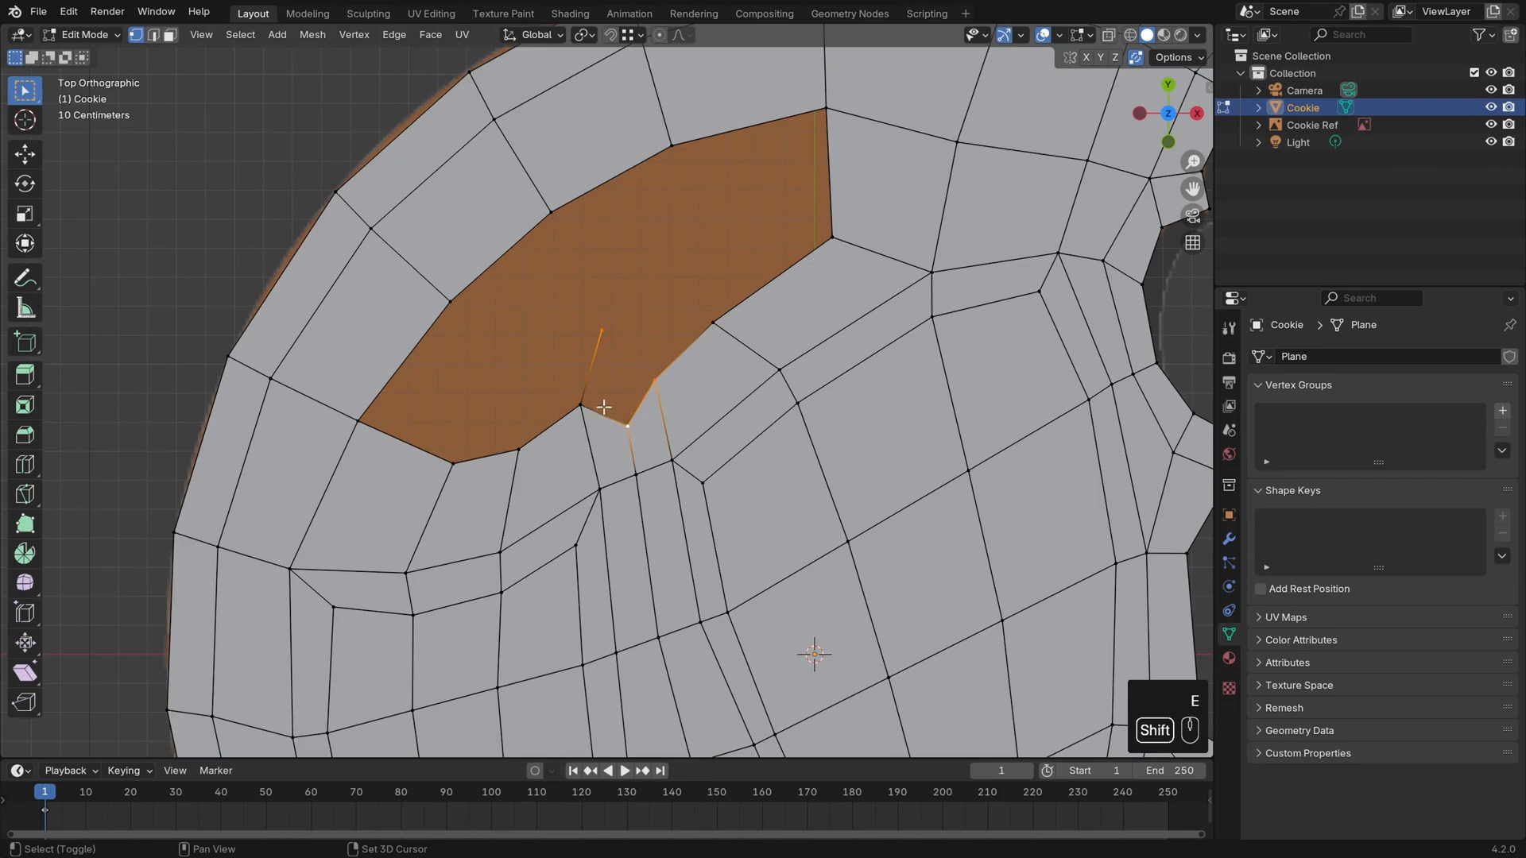
pyautogui.press('f')
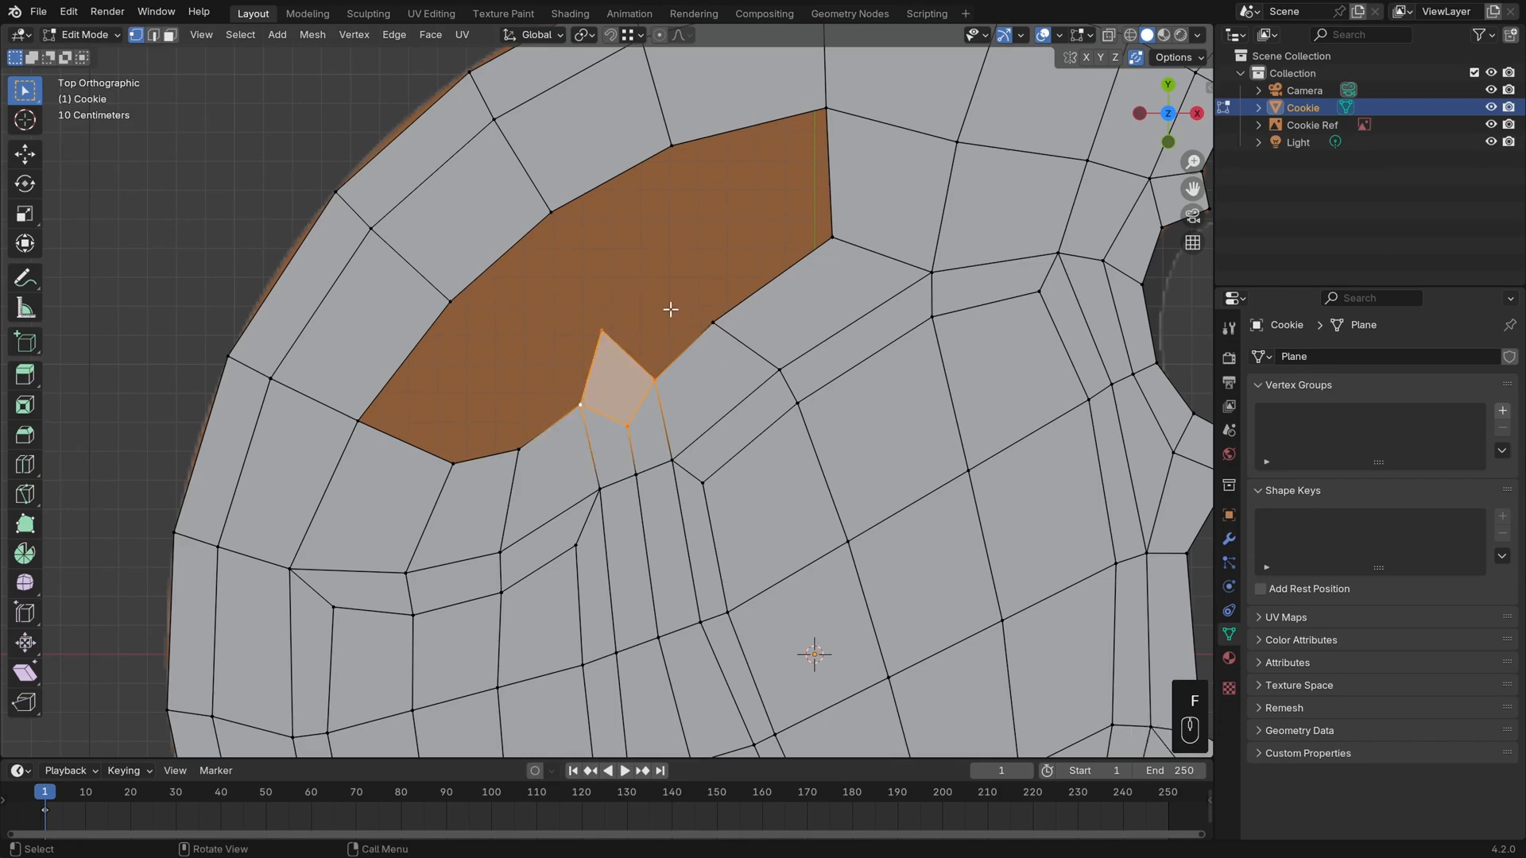
pyautogui.hotkey('alt', 'a')
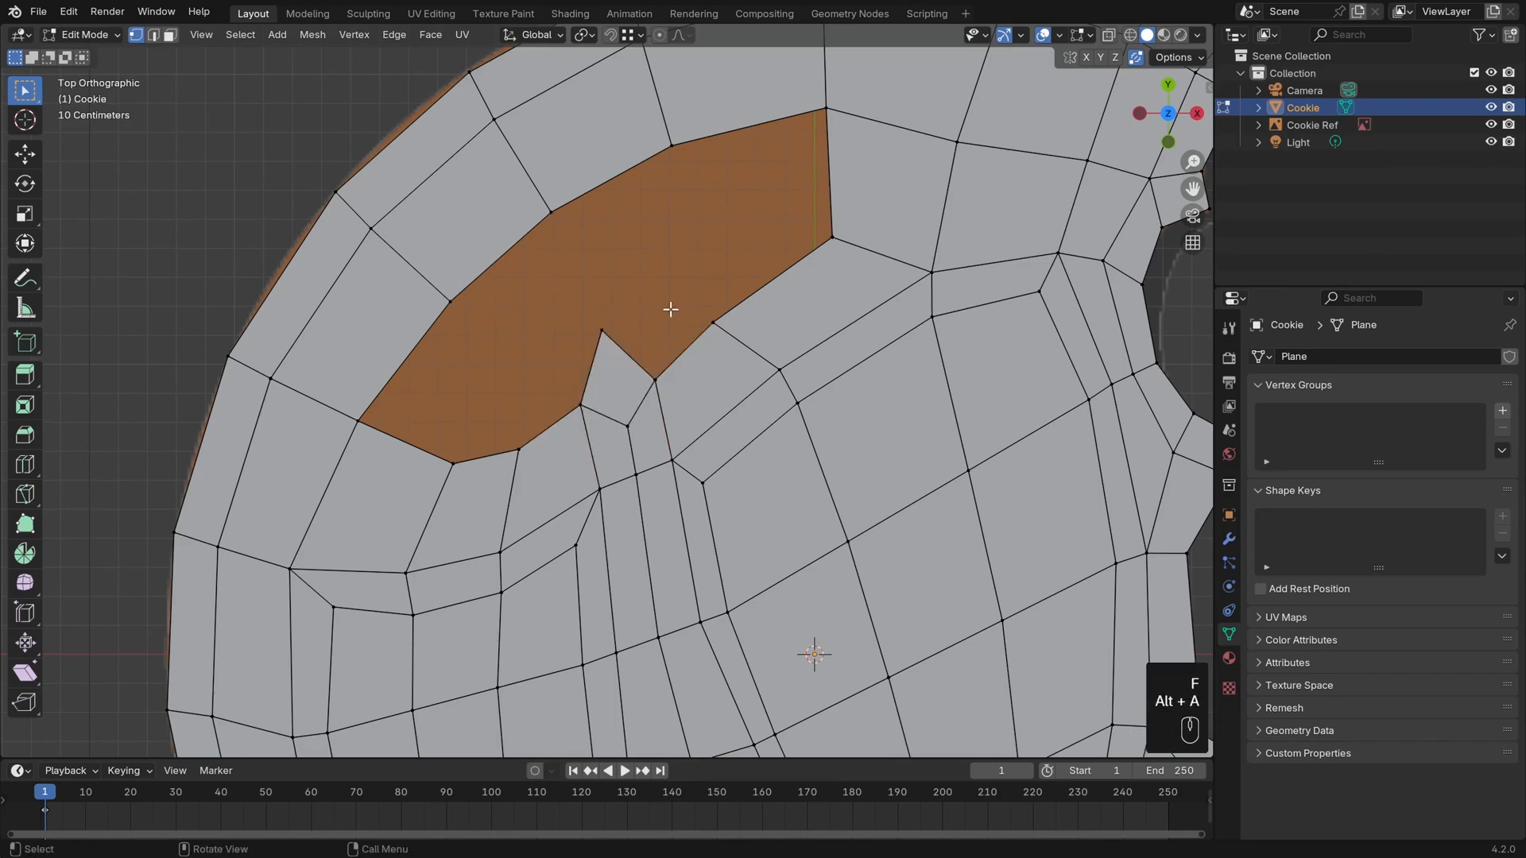
# Adjust the new quad's free tip, moving it about -0.043 m in X and 0.074 m in Y, plus about -0.014 m in Y
pyautogui.click(606, 330)
pyautogui.press('g')
pyautogui.click(637, 437)
pyautogui.press('2')
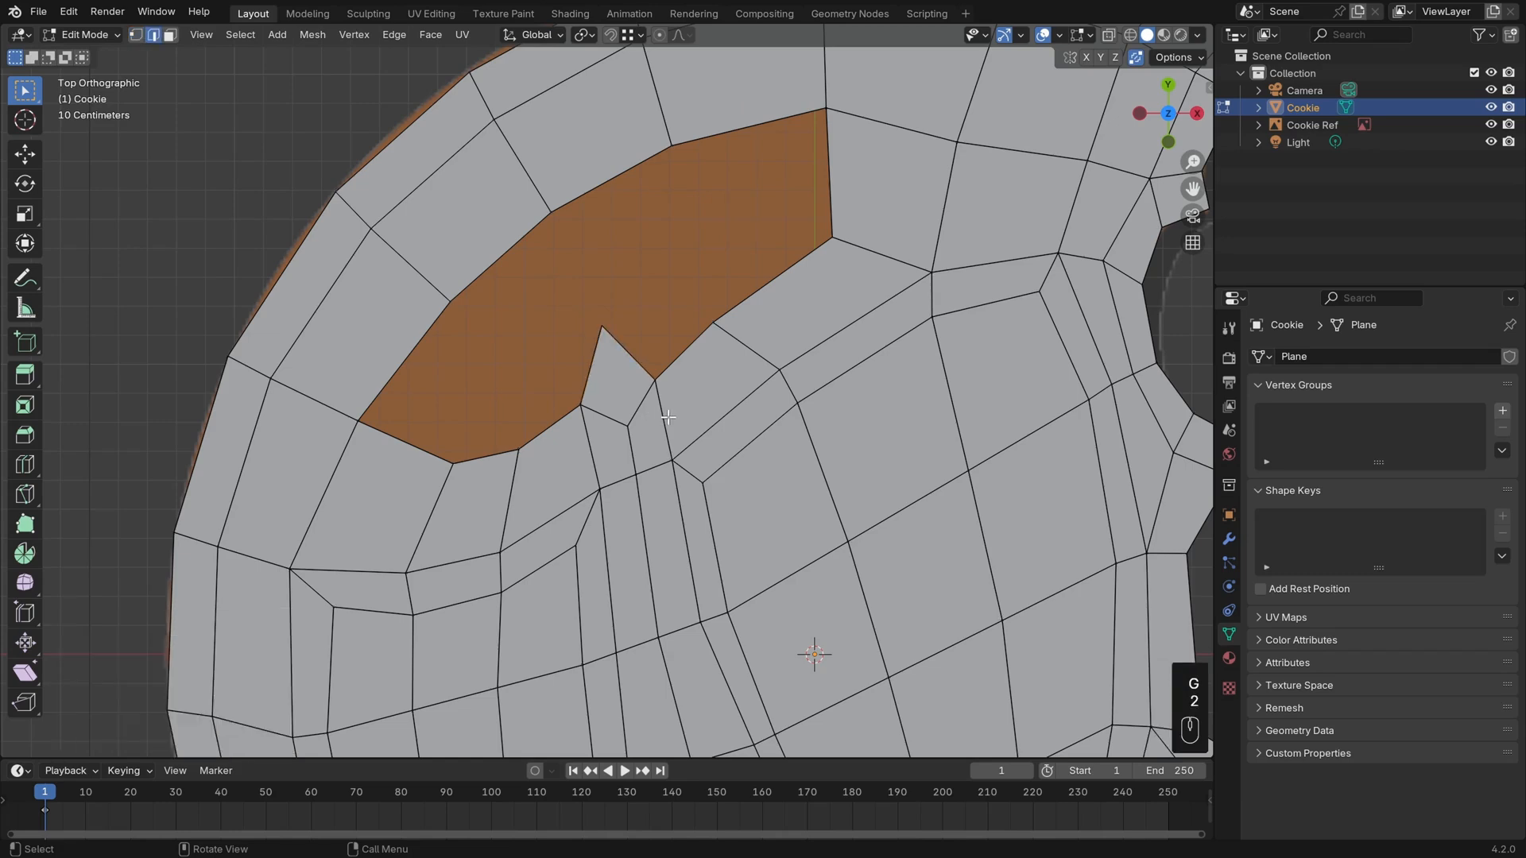
pyautogui.keyDown('alt'); pyautogui.click(594, 437); pyautogui.keyUp('alt')
pyautogui.press('1')
pyautogui.click(601, 327)
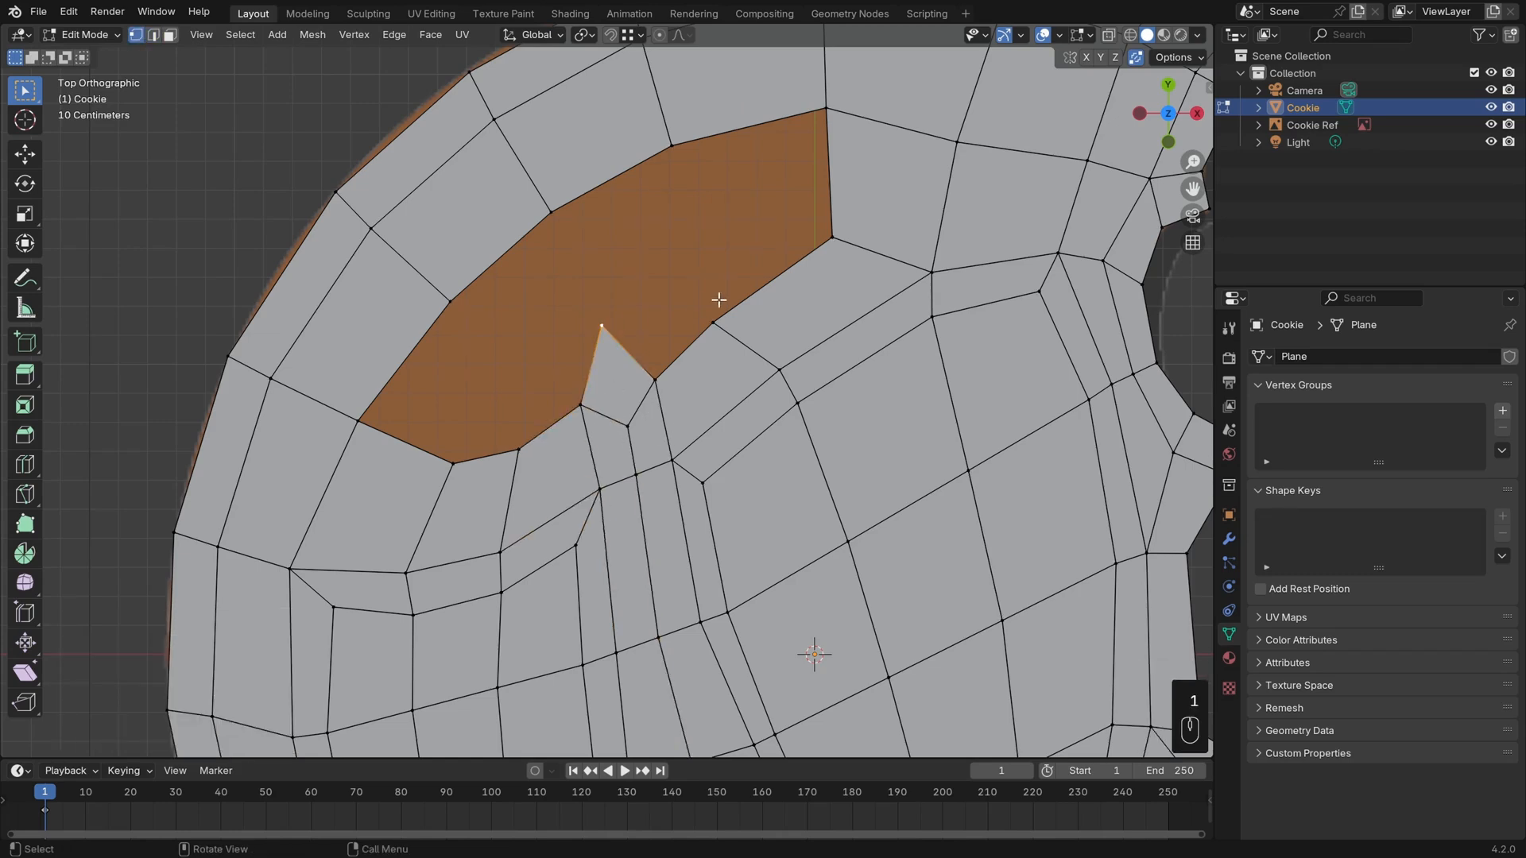
pyautogui.keyDown('shift'); pyautogui.moveTo(654, 280); pyautogui.dragTo(699, 351, button='middle'); pyautogui.keyUp('shift')
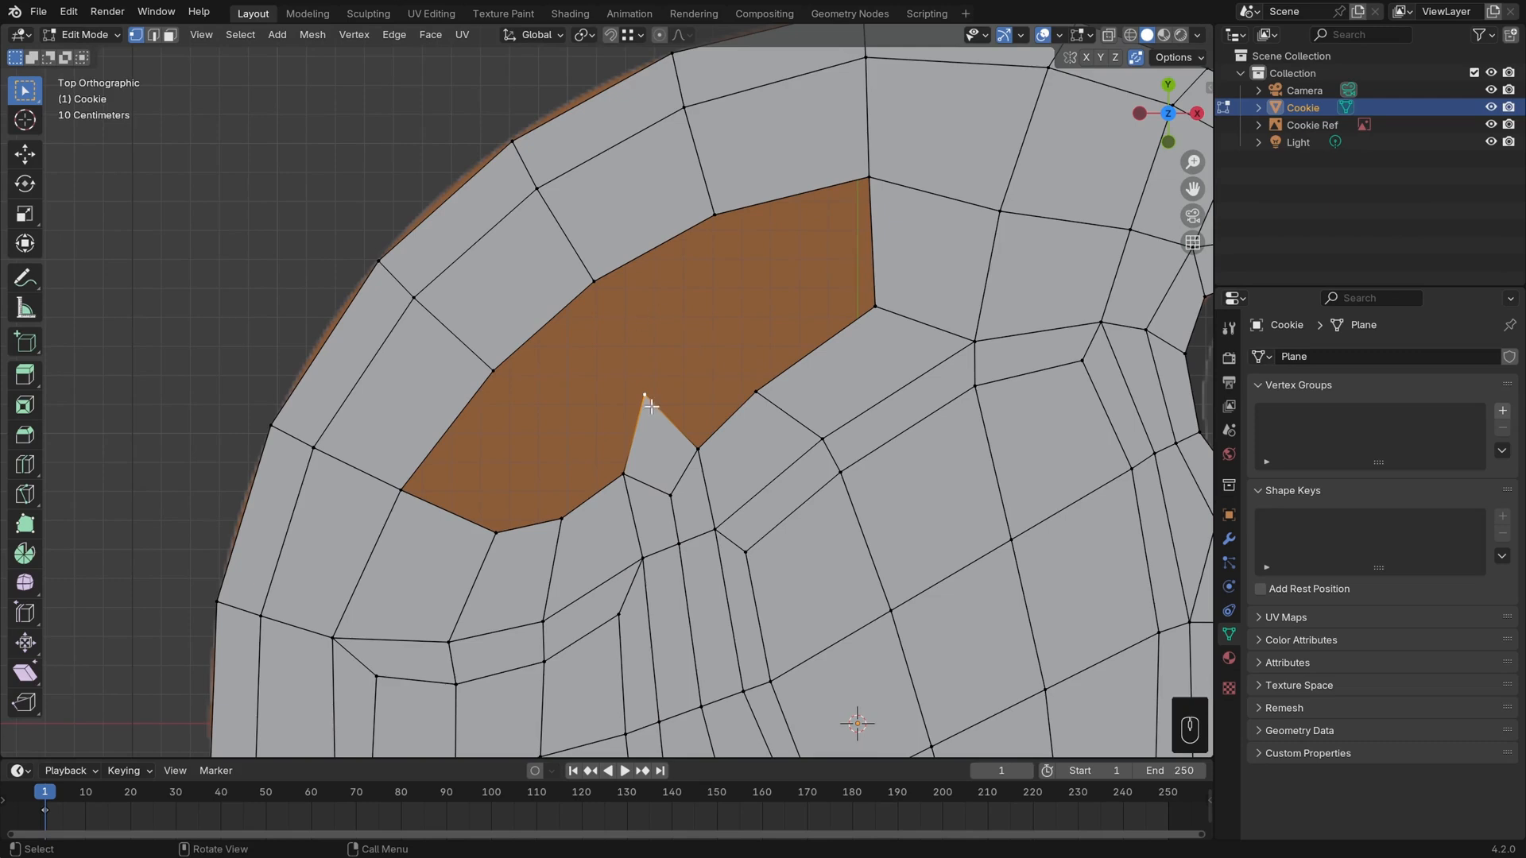
pyautogui.press('g')
pyautogui.click(638, 376)
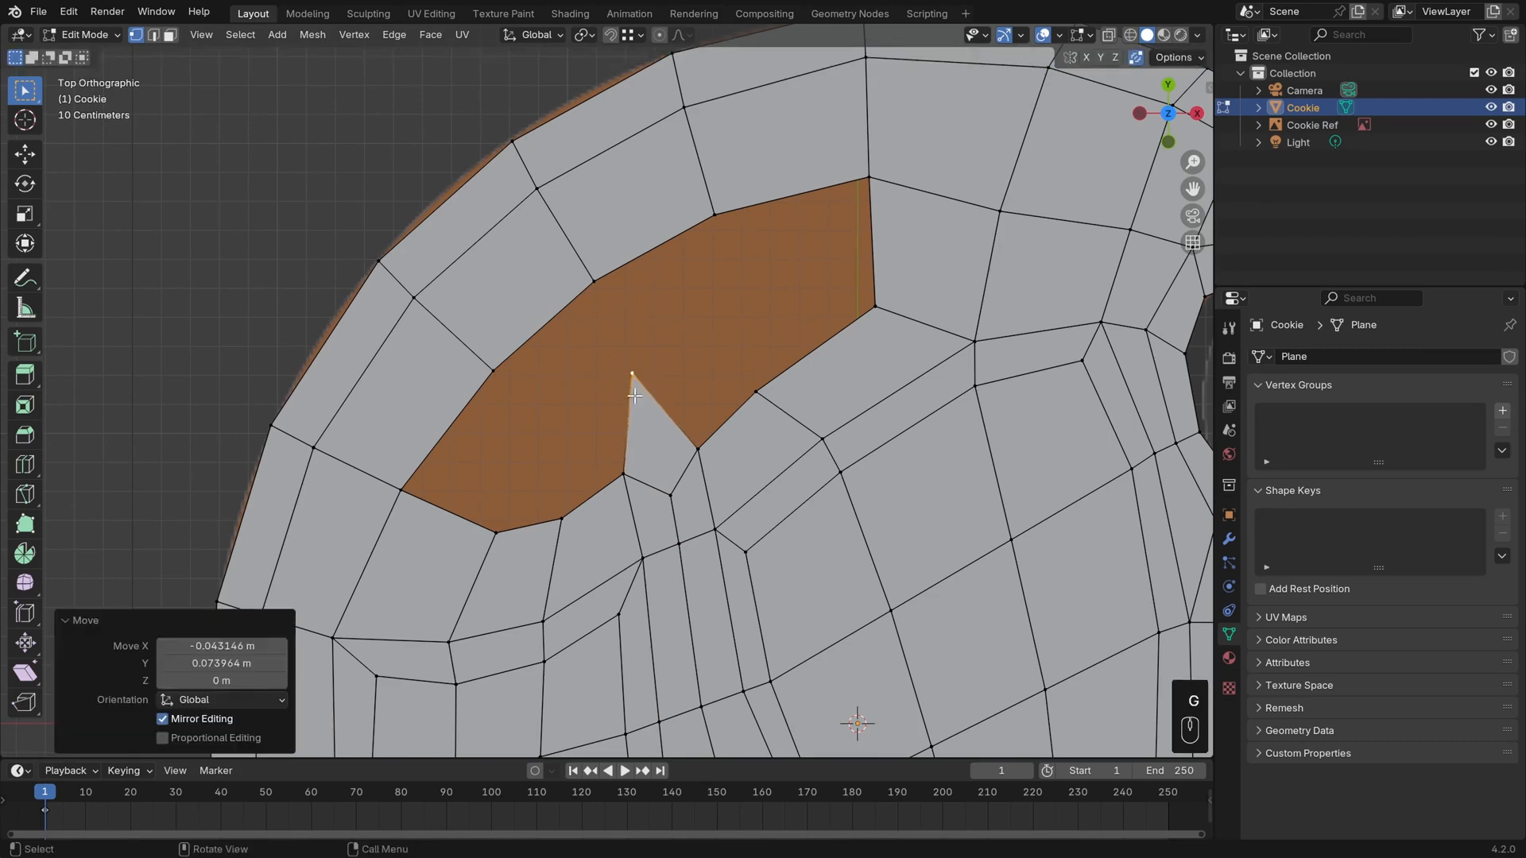
pyautogui.press('g')
pyautogui.click(635, 399)
pyautogui.scroll(-2, 820, 347)
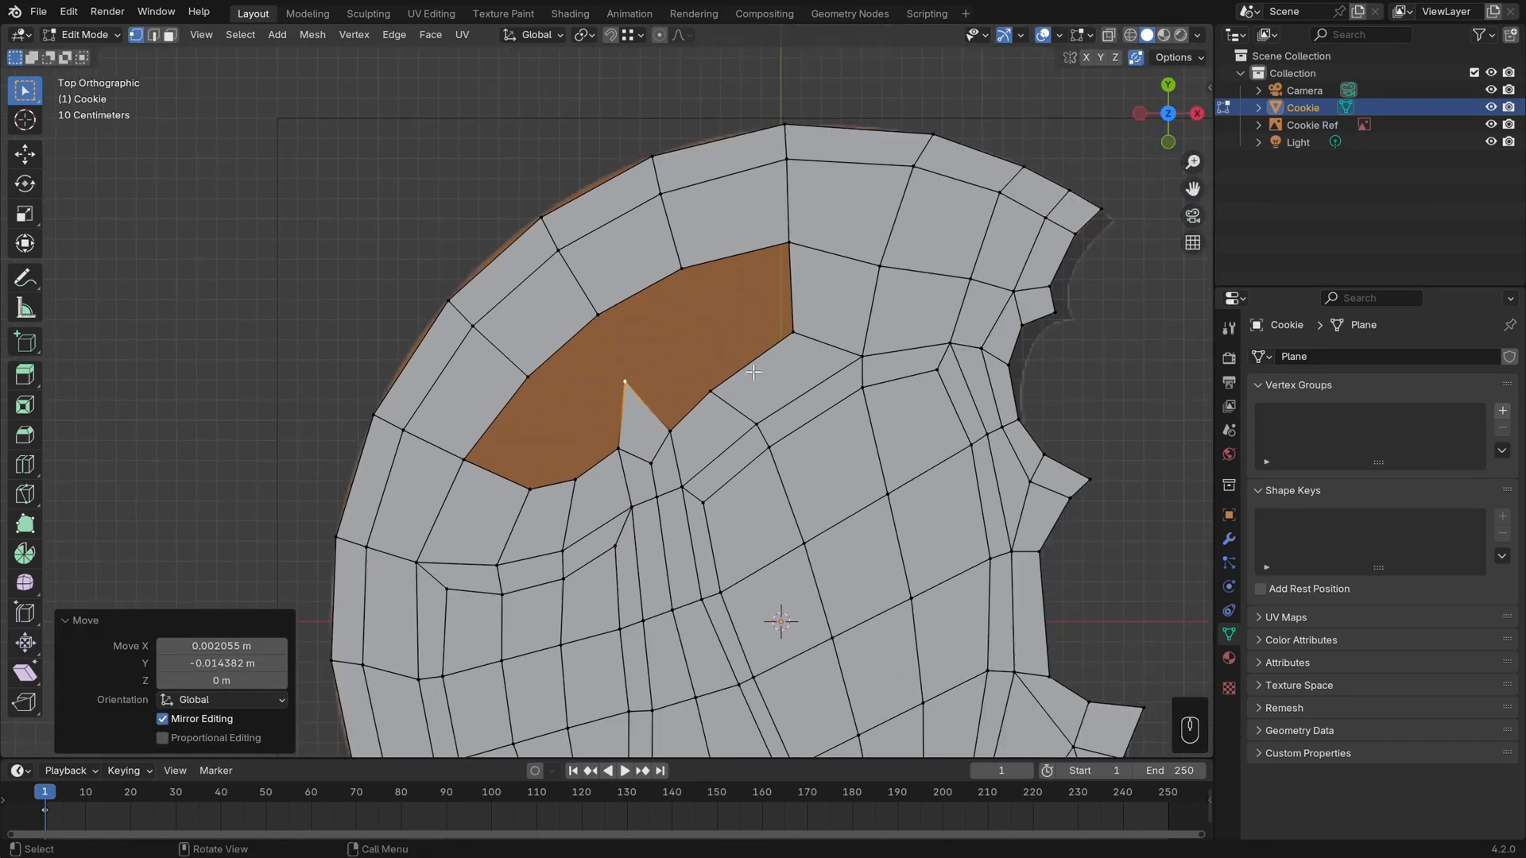
# Move the border vertex right of the new quad about 0.098 m in X and 0.142 m in Y, and fill the opening's right end
pyautogui.click(711, 390)
pyautogui.press('g')
pyautogui.click(798, 338)
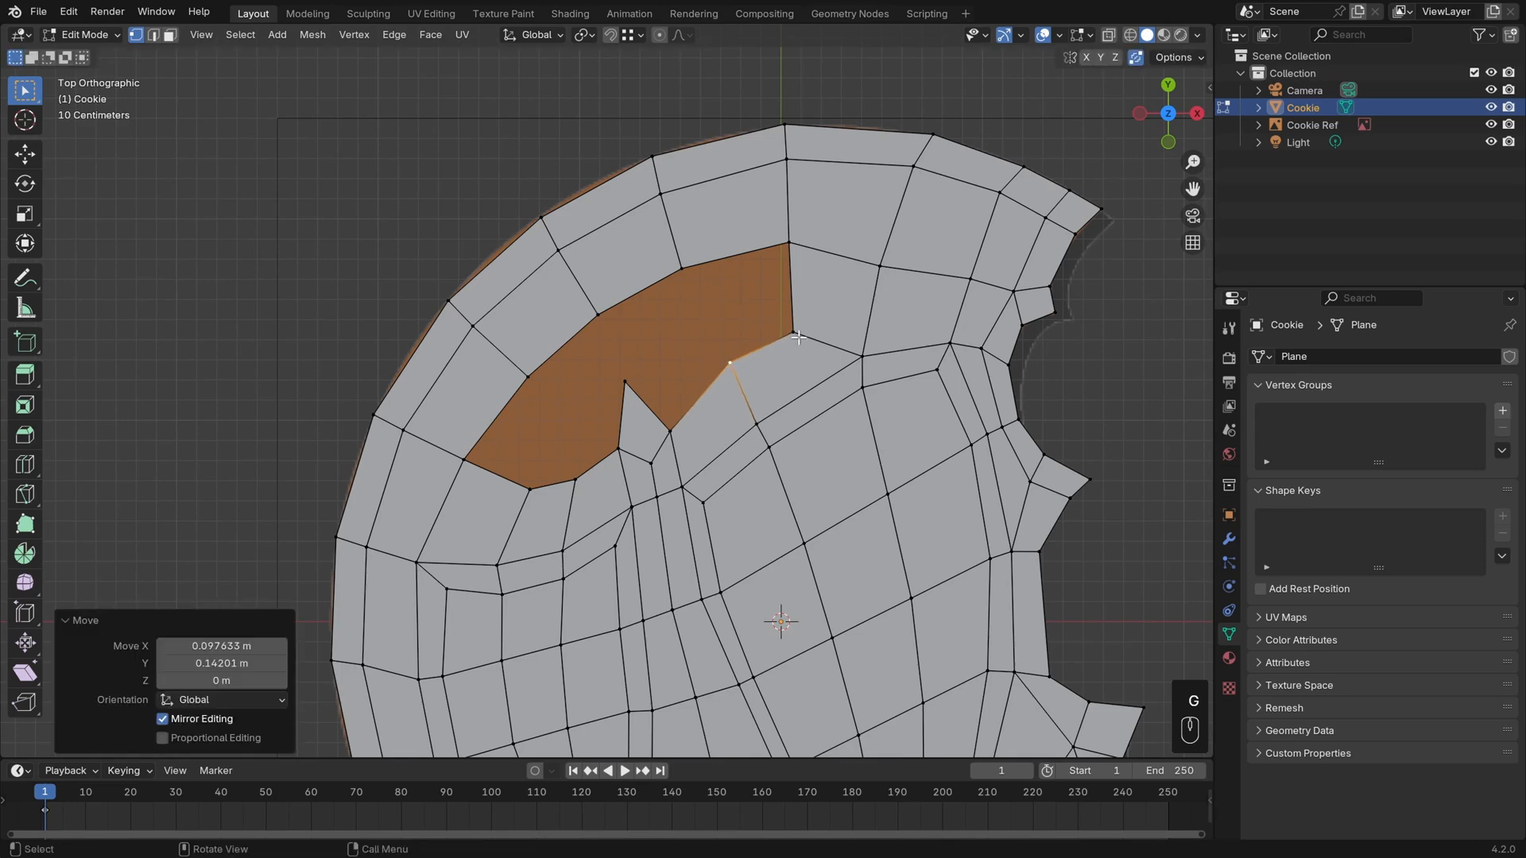
pyautogui.click(789, 337)
pyautogui.keyDown('shift'); pyautogui.click(795, 245); pyautogui.keyUp('shift')
pyautogui.press('f')
# Move the filled quad's lower-right vertex about 0.05 m in X and 0.06 m in Y, and raise its lower-left vertex about 0.027 m
pyautogui.click(788, 326)
pyautogui.press('g')
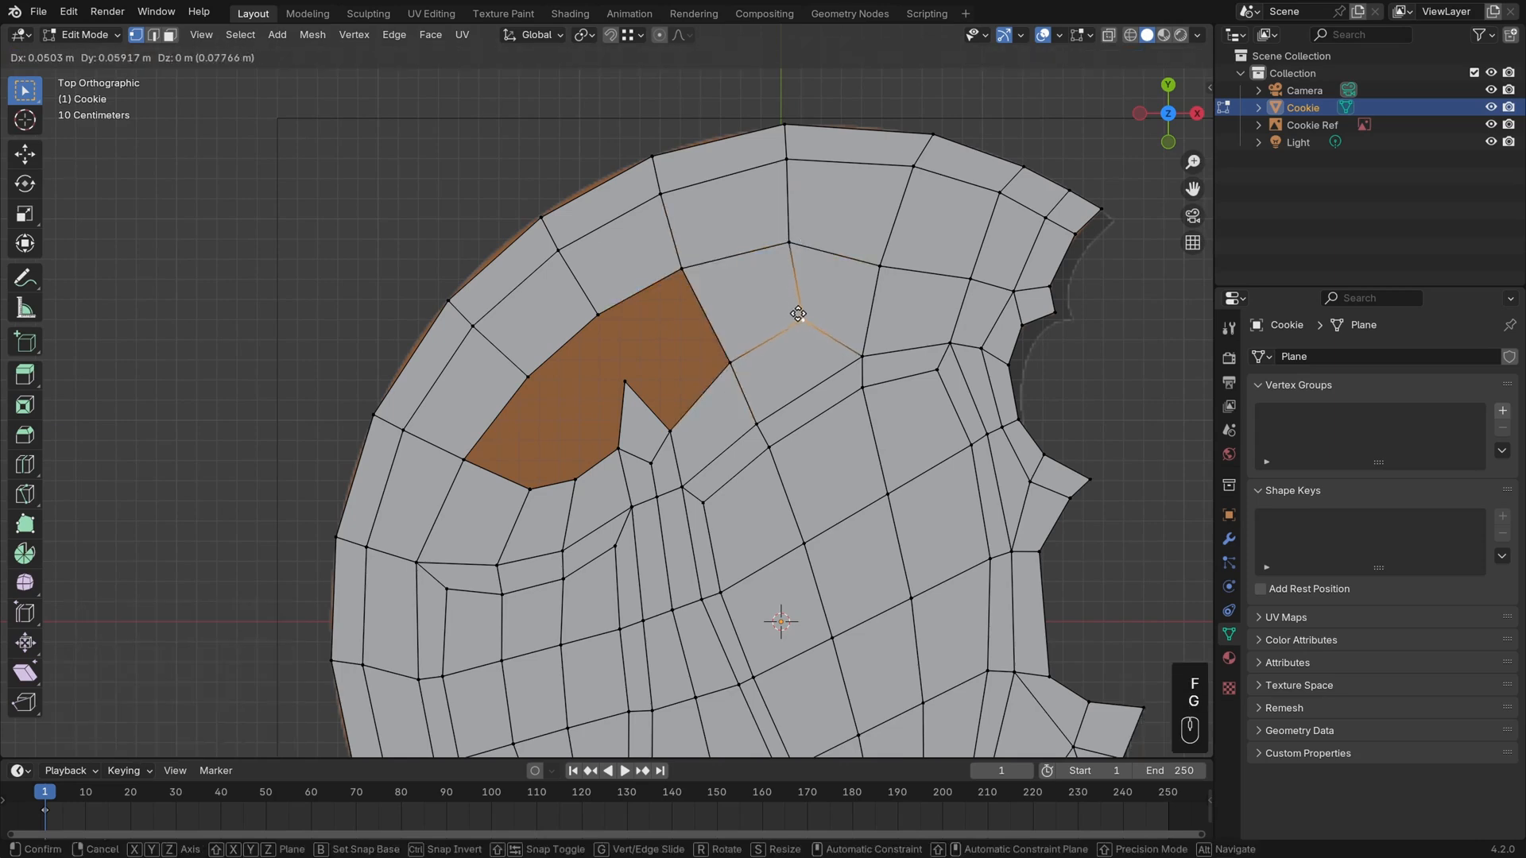
pyautogui.click(798, 316)
pyautogui.press('g')
pyautogui.click(731, 361)
pyautogui.scroll(1, 782, 378)
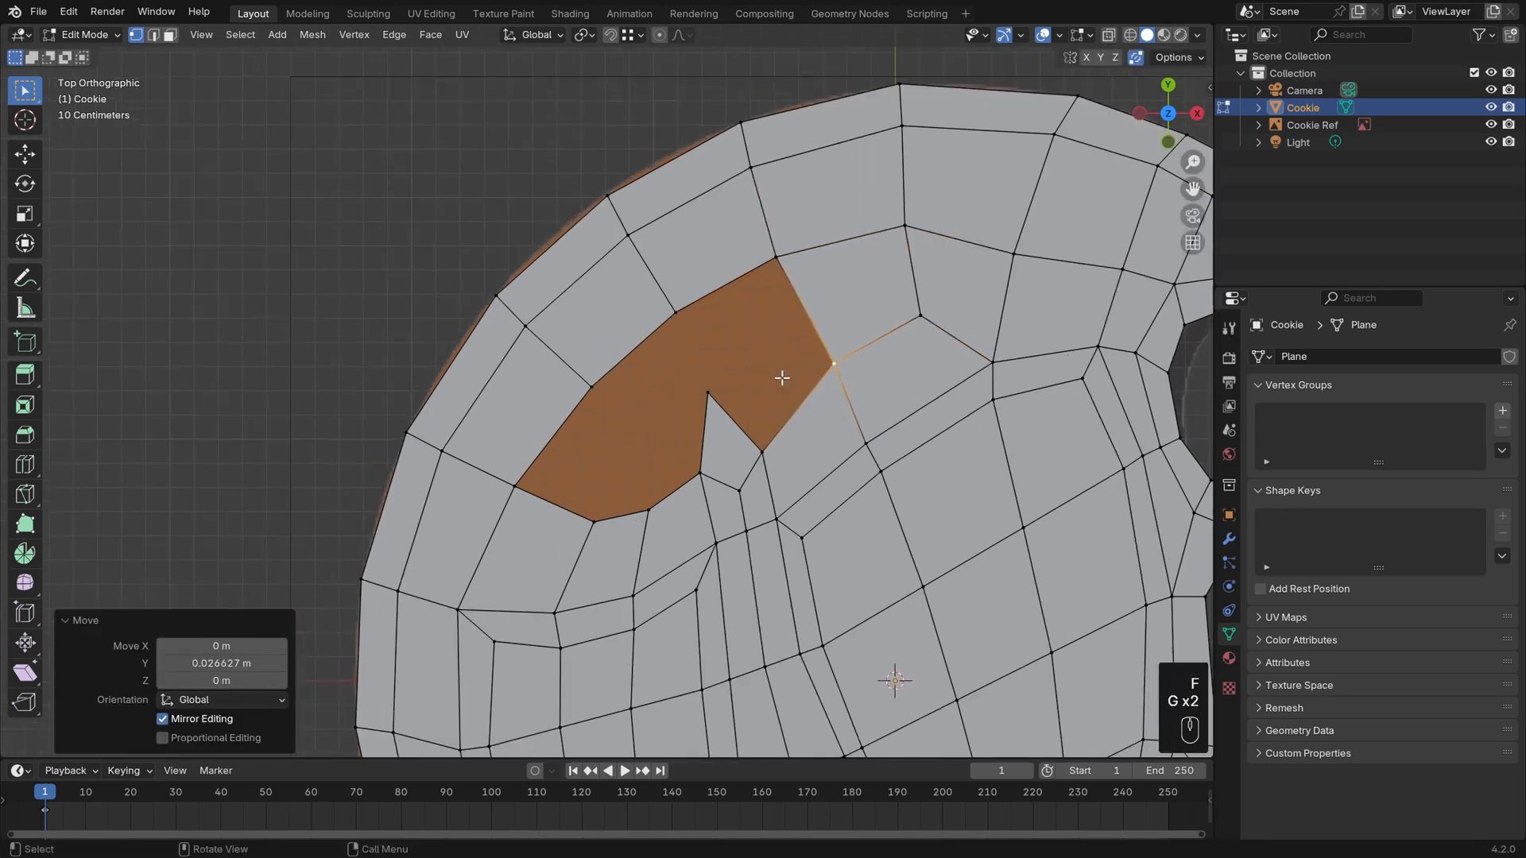
# Snap the notch quad's free tip onto the inner rim vertex above it and clear the selection
pyautogui.click(707, 392)
pyautogui.press('g')
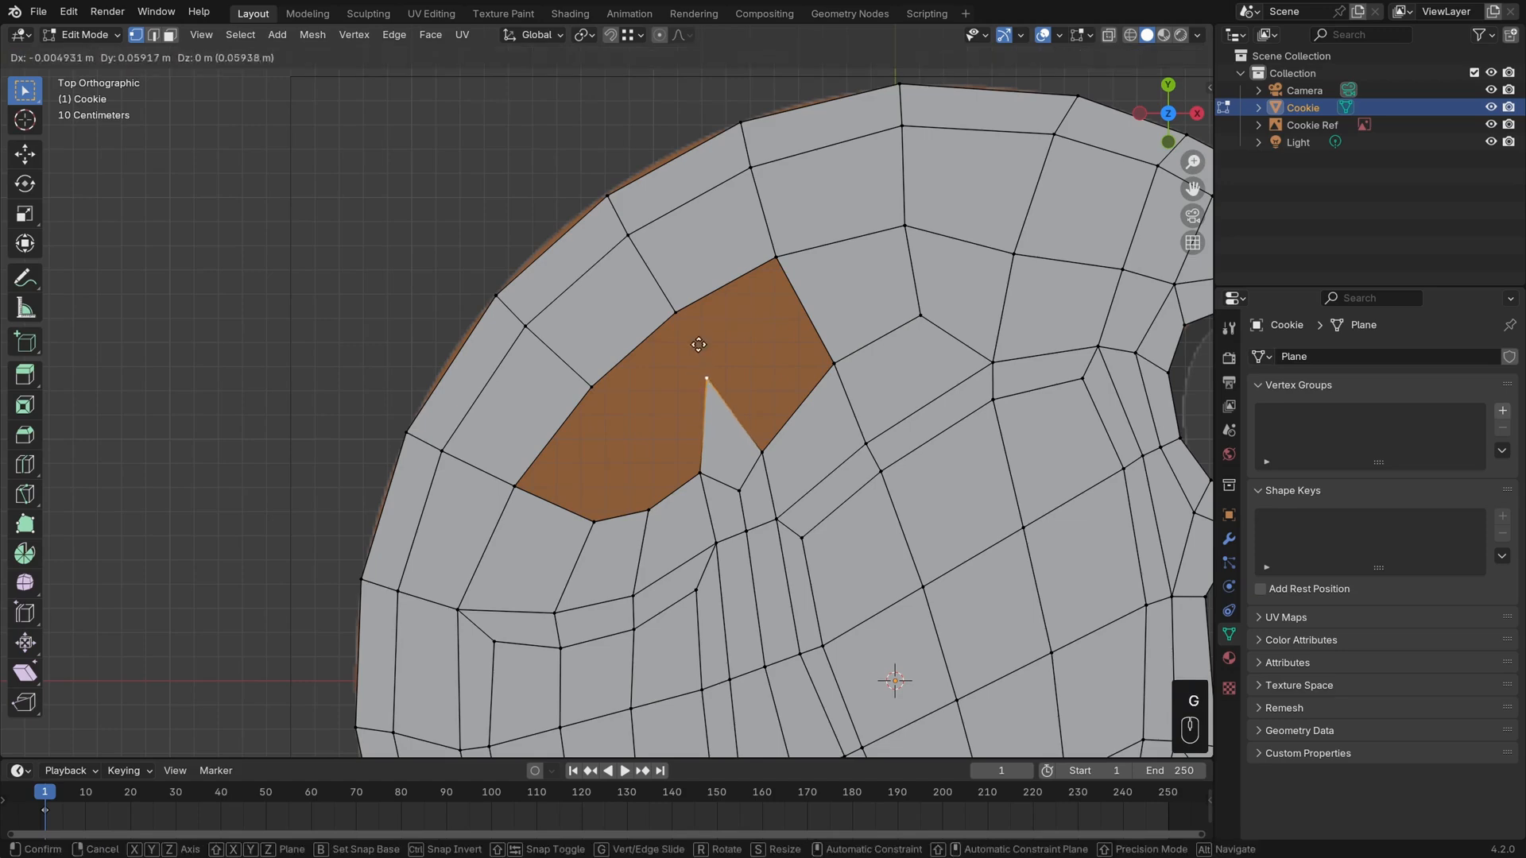
pyautogui.click(677, 315)
pyautogui.hotkey('alt', 'a')
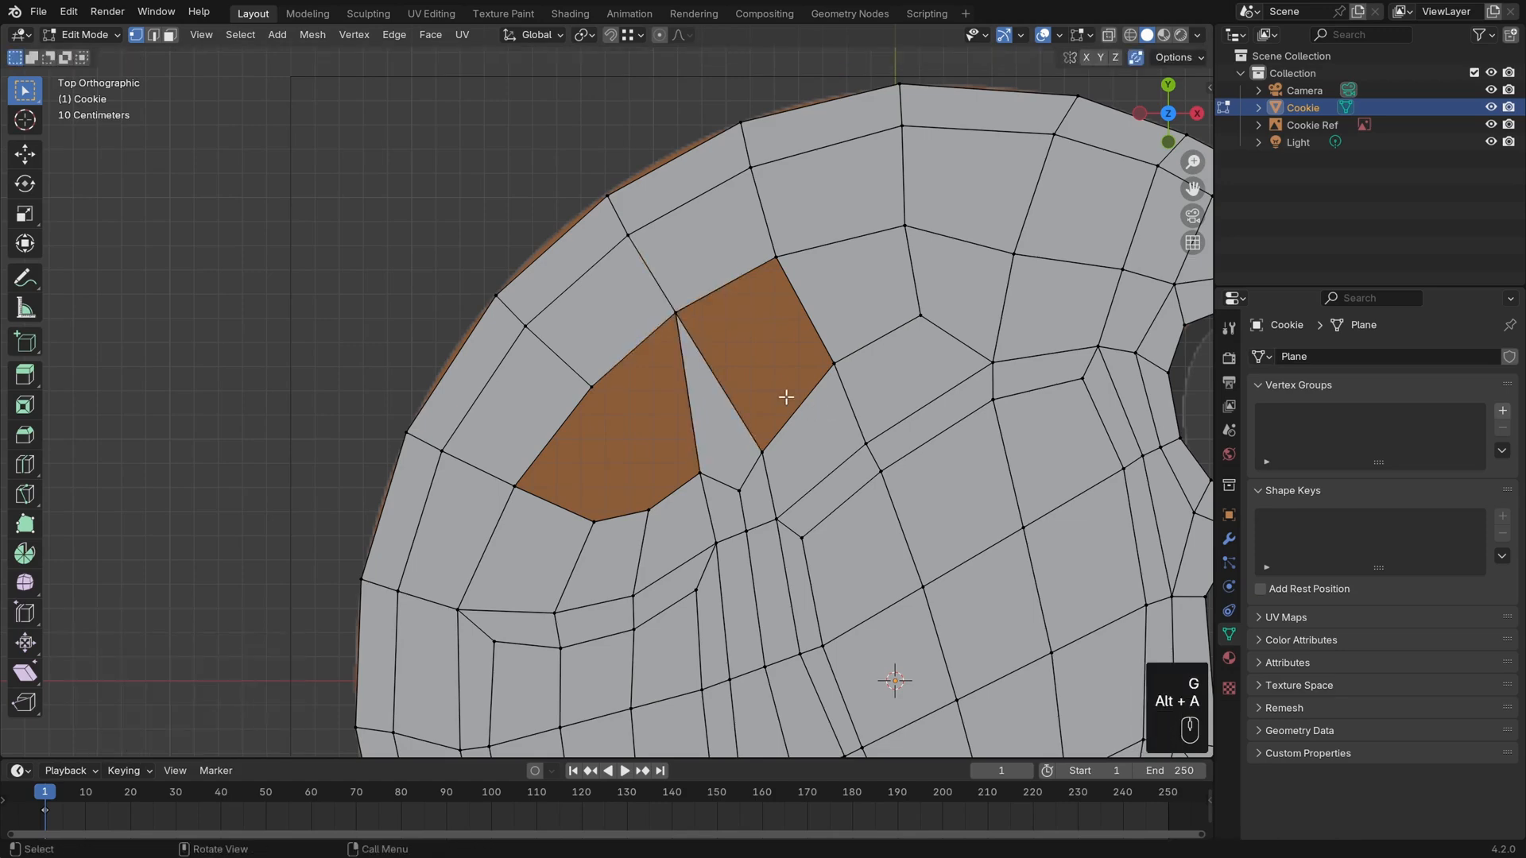
# Fill the four-sided gap right of the notch quad and move its lower vertex about 0.047 m in both X and Y
pyautogui.scroll(-3, 784, 399)
pyautogui.keyDown('shift'); pyautogui.moveTo(704, 435); pyautogui.dragTo(691, 395, button='middle'); pyautogui.keyUp('shift')
pyautogui.keyDown('shift'); pyautogui.click(676, 337); pyautogui.keyUp('shift')
pyautogui.press('f')
pyautogui.click(654, 441)
pyautogui.press('g')
pyautogui.click(665, 431)
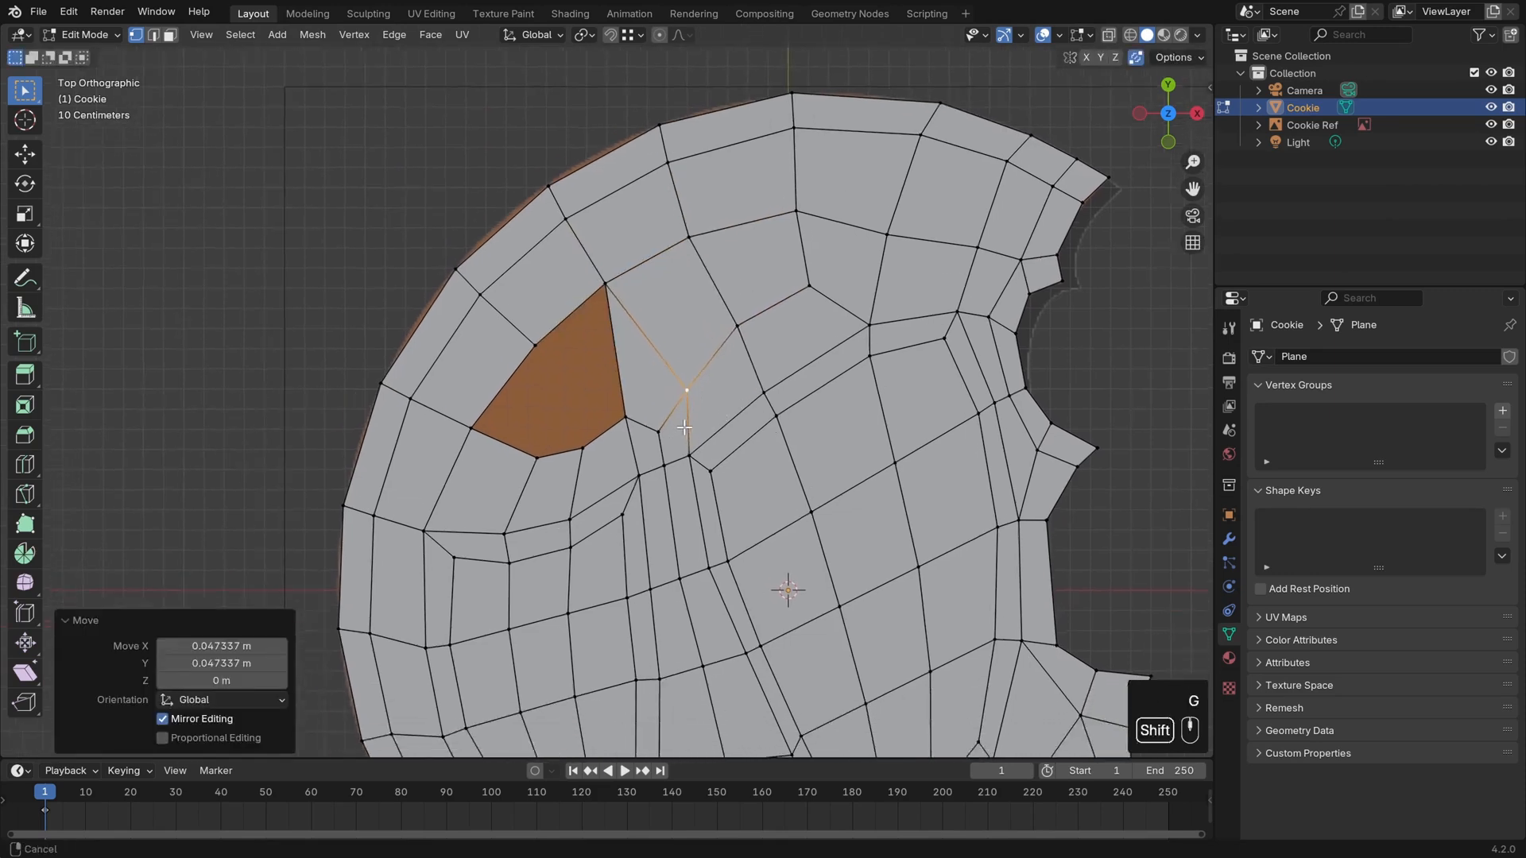
# Spread the remaining opening's lower border vertices toward the left, moving the leftmost about -0.126 m in X
pyautogui.scroll(1, 690, 399)
pyautogui.click(635, 424)
pyautogui.press('g')
pyautogui.click(624, 426)
pyautogui.click(526, 469)
pyautogui.press('g')
pyautogui.click(495, 469)
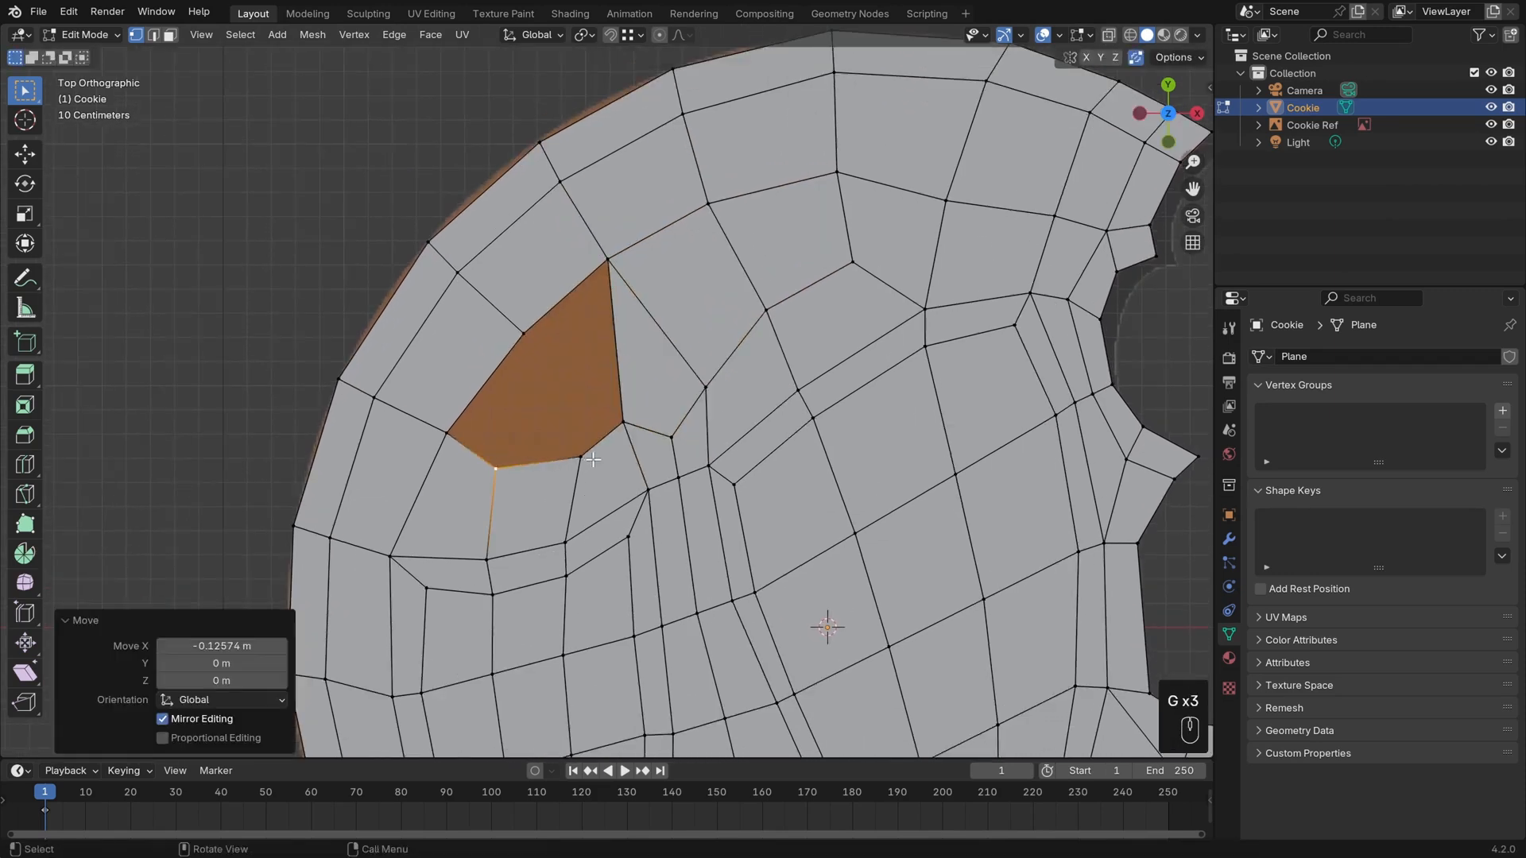
pyautogui.click(580, 458)
pyautogui.press('g')
pyautogui.click(549, 461)
pyautogui.click(624, 423)
pyautogui.press('g')
pyautogui.click(611, 415)
# Even out the vertices around the notch quad, moving the upper-right neighbour about -0.027 m in X and -0.035 m in Y
pyautogui.click(705, 393)
pyautogui.press('g')
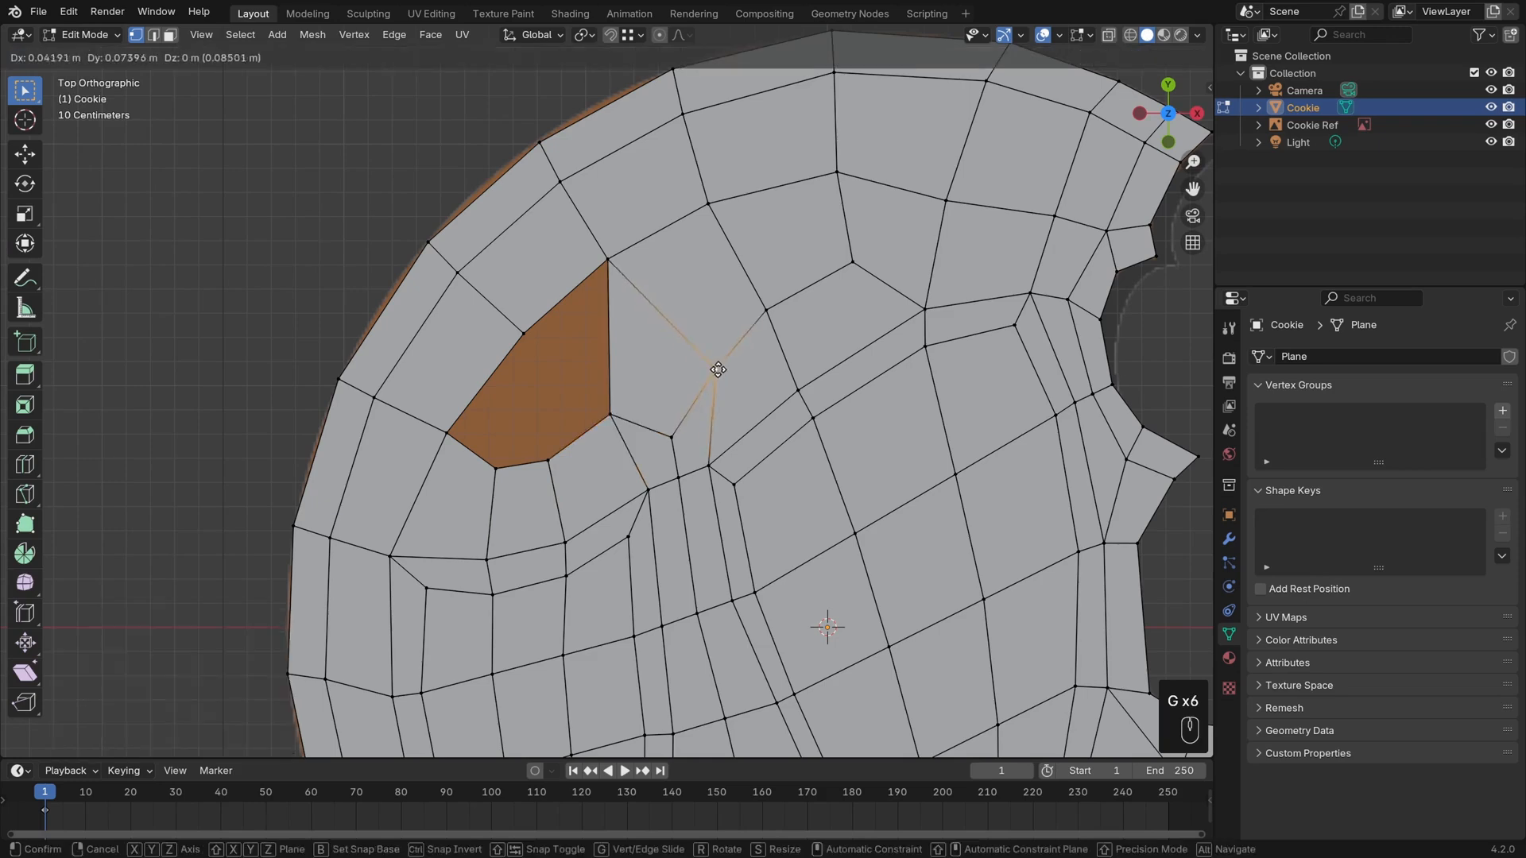
pyautogui.click(711, 375)
pyautogui.keyDown('shift'); pyautogui.moveTo(747, 382); pyautogui.dragTo(778, 387, button='middle'); pyautogui.keyUp('shift')
pyautogui.click(799, 323)
pyautogui.press('g')
pyautogui.click(792, 331)
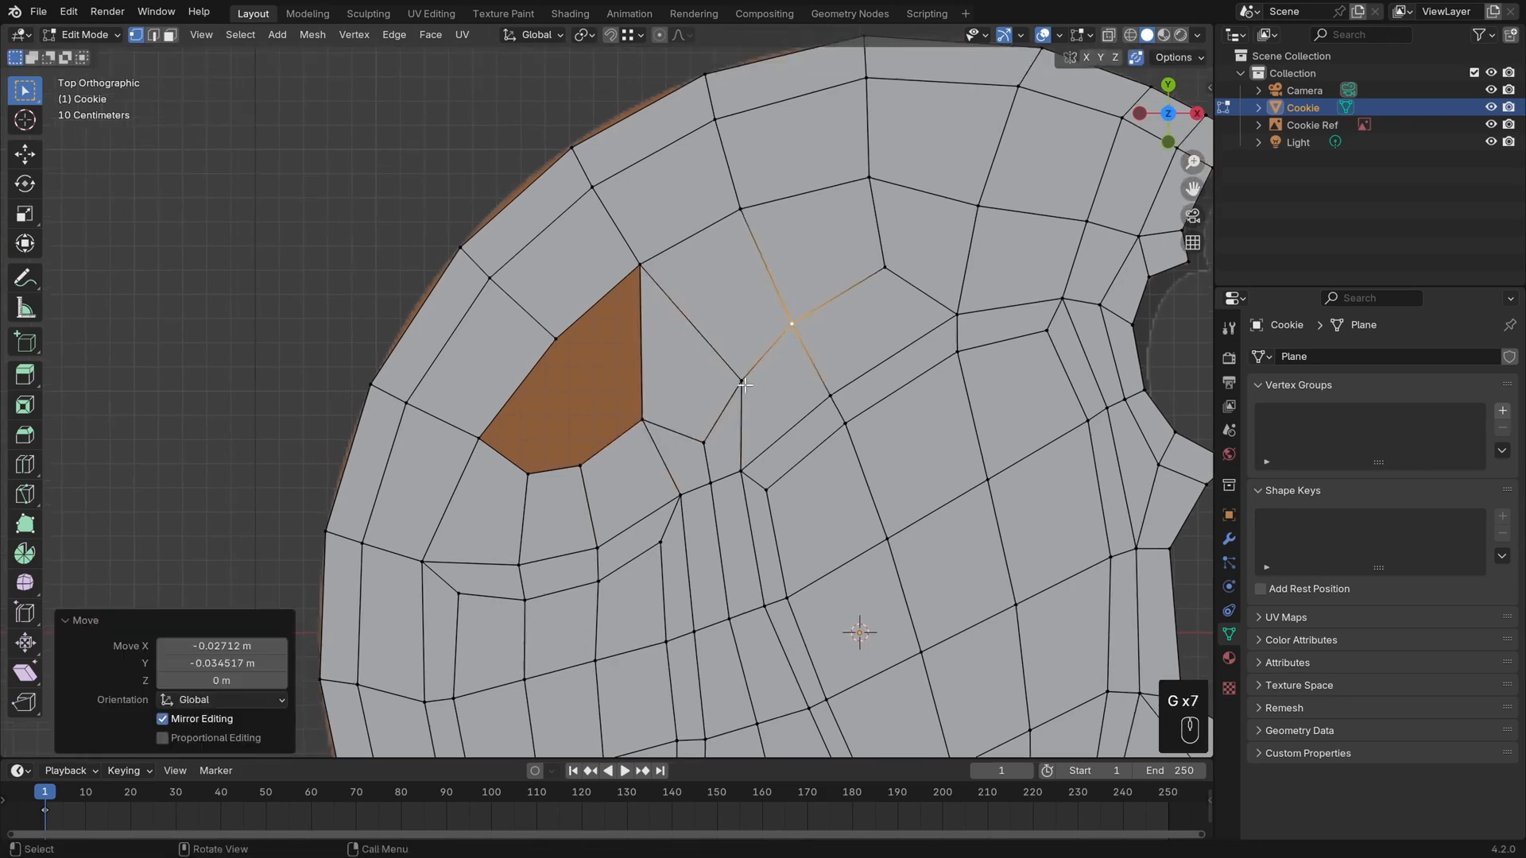
pyautogui.click(738, 387)
pyautogui.press('g')
pyautogui.click(729, 380)
pyautogui.click(643, 419)
pyautogui.press('g')
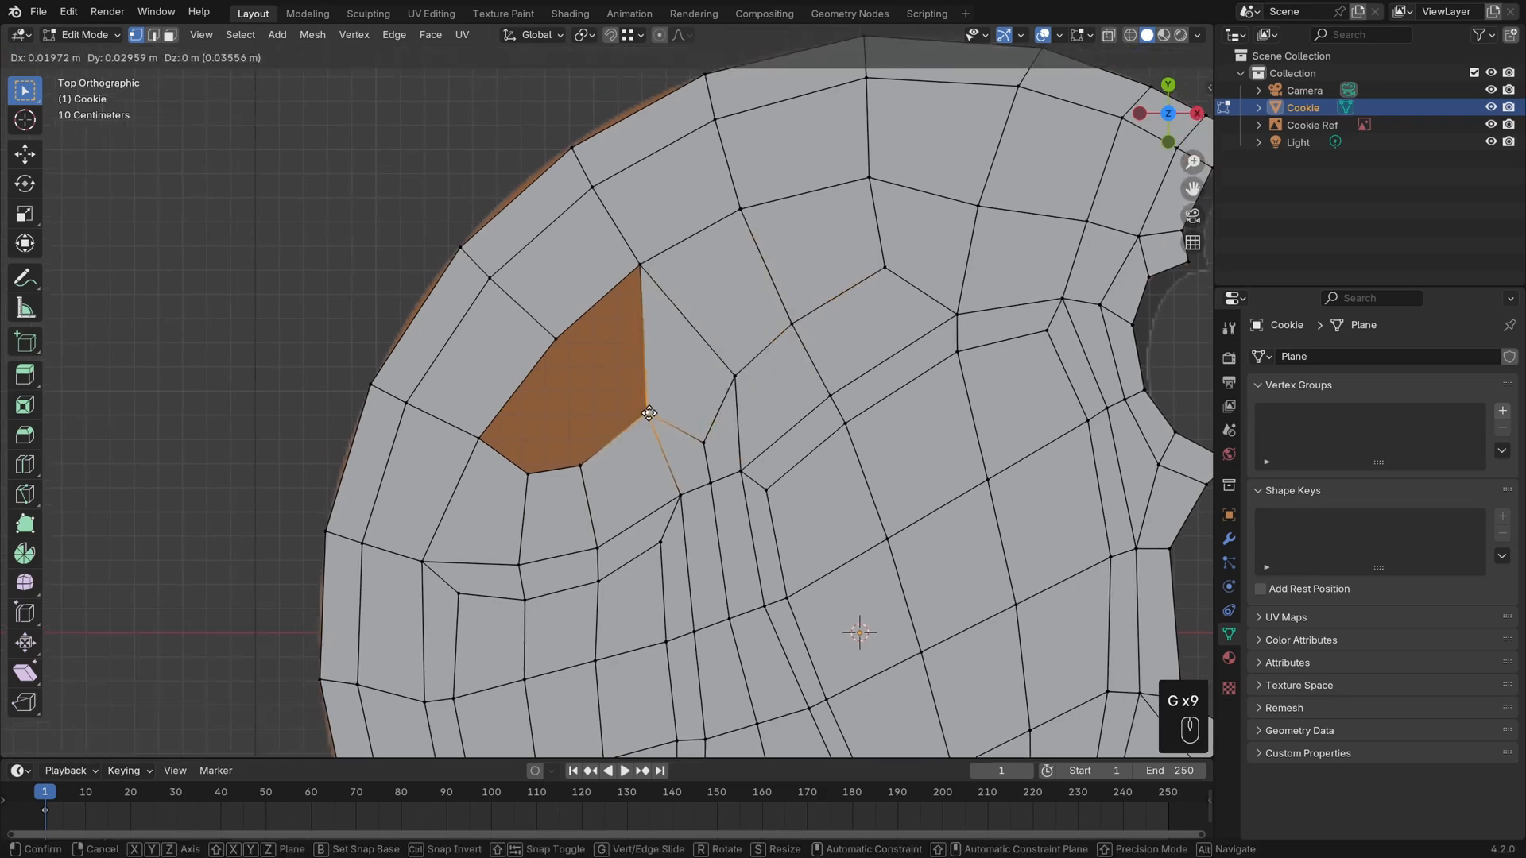
pyautogui.click(653, 414)
# Close the remaining opening with two quads, starting from its right edge
pyautogui.keyDown('shift'); pyautogui.moveTo(767, 416); pyautogui.dragTo(815, 447, button='middle'); pyautogui.keyUp('shift')
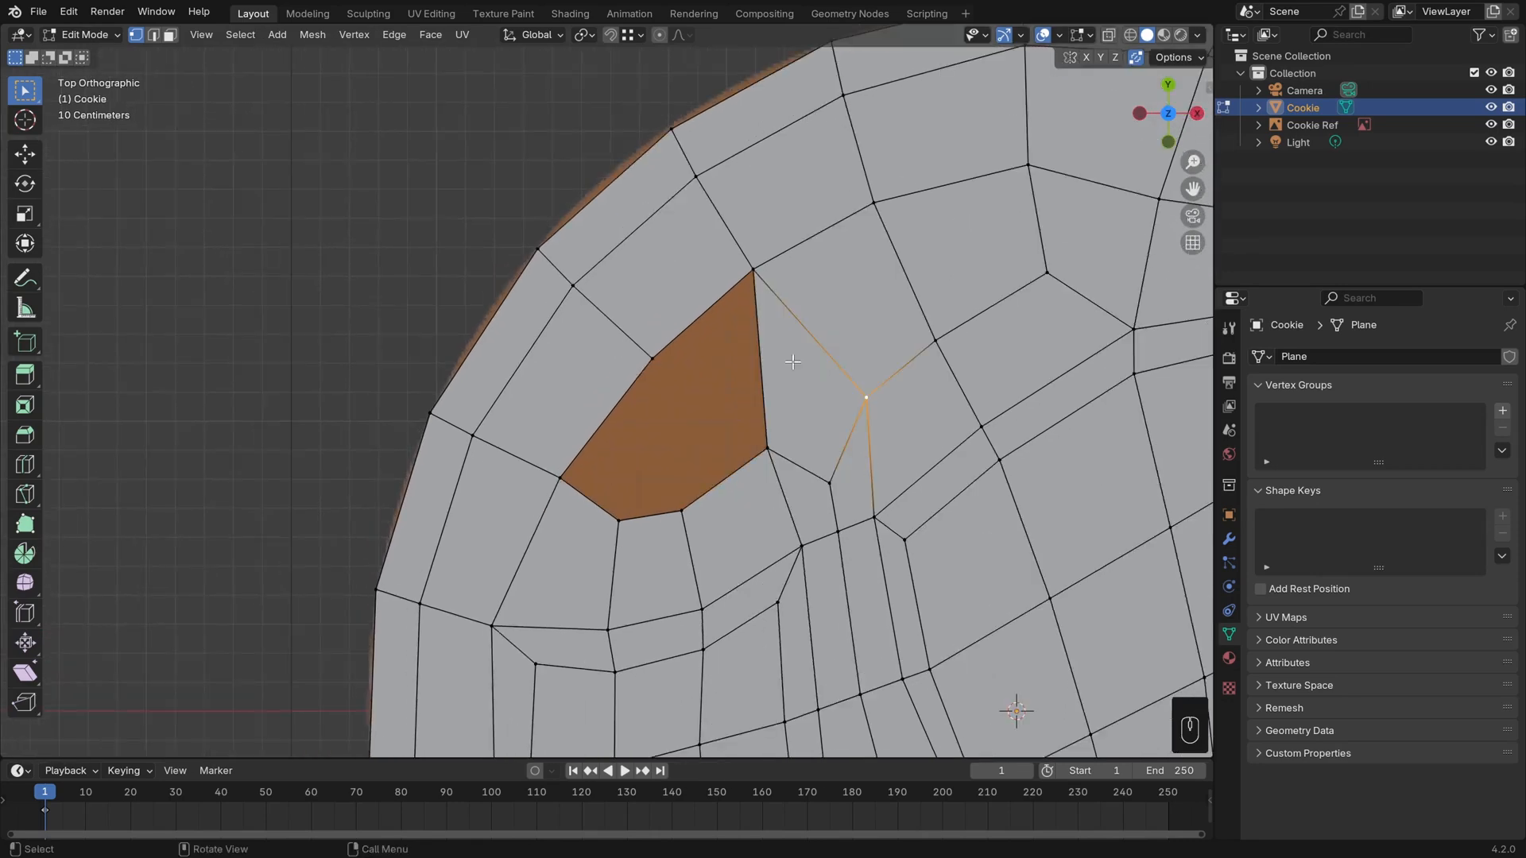
pyautogui.click(754, 268)
pyautogui.keyDown('shift'); pyautogui.click(768, 451); pyautogui.keyUp('shift')
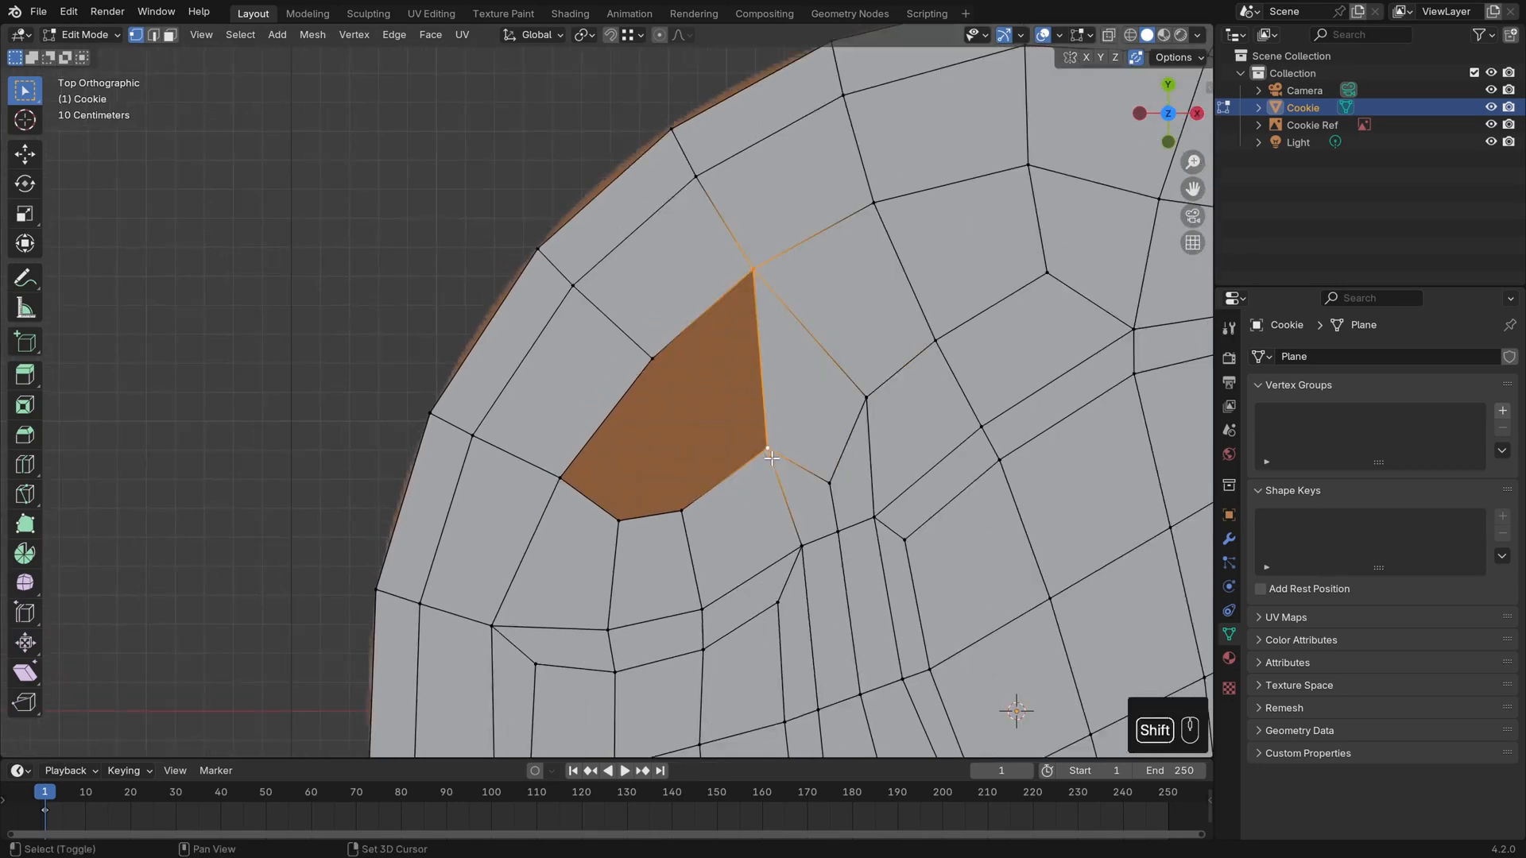
pyautogui.press('f')
pyautogui.press('f')
pyautogui.scroll(-3, 827, 402)
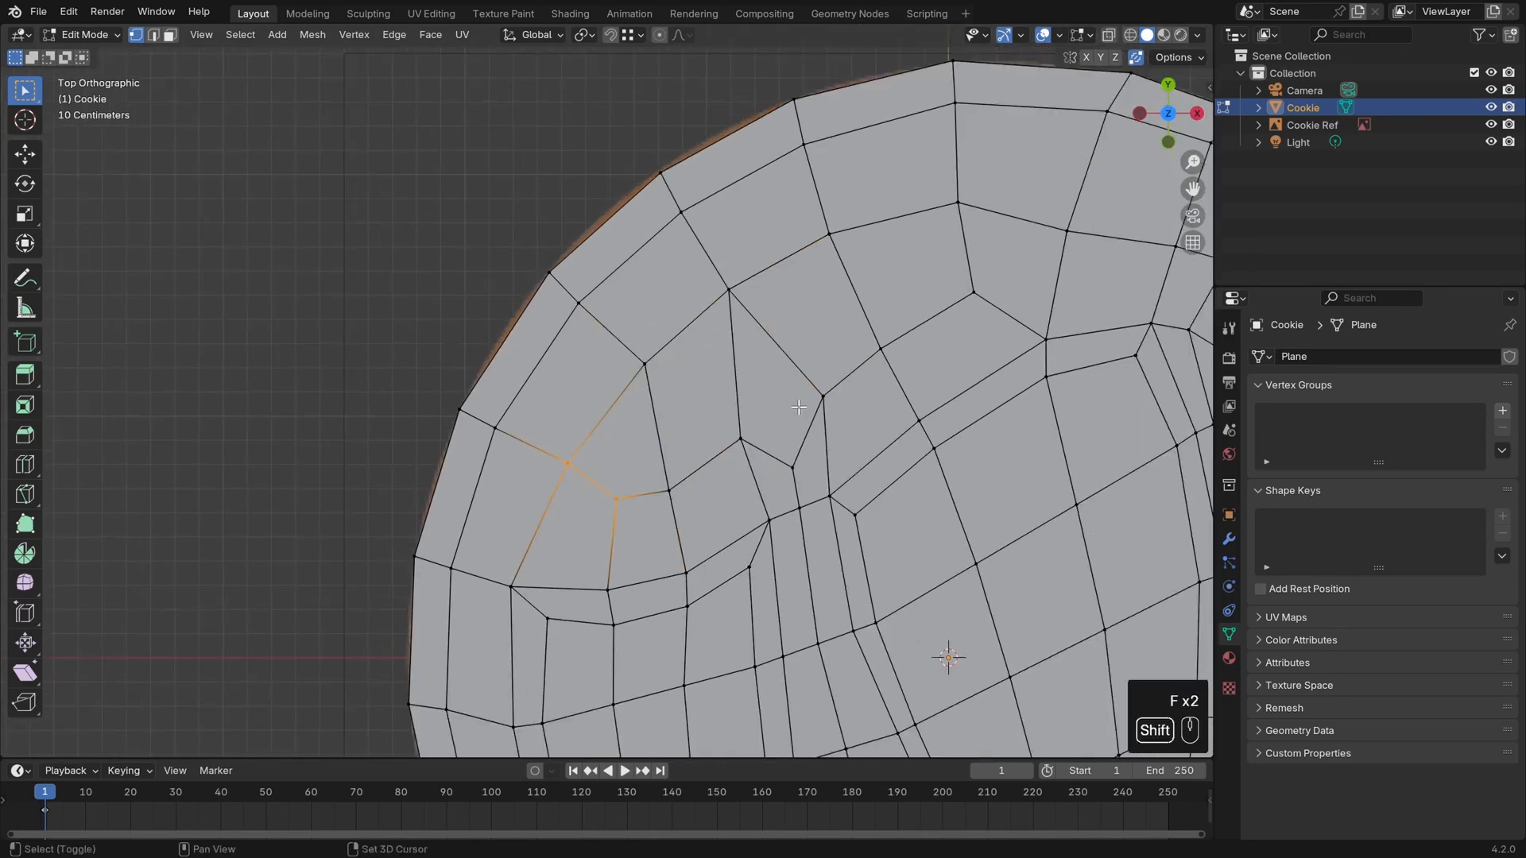
pyautogui.keyDown('shift'); pyautogui.moveTo(786, 414); pyautogui.dragTo(740, 352, button='middle'); pyautogui.keyUp('shift')
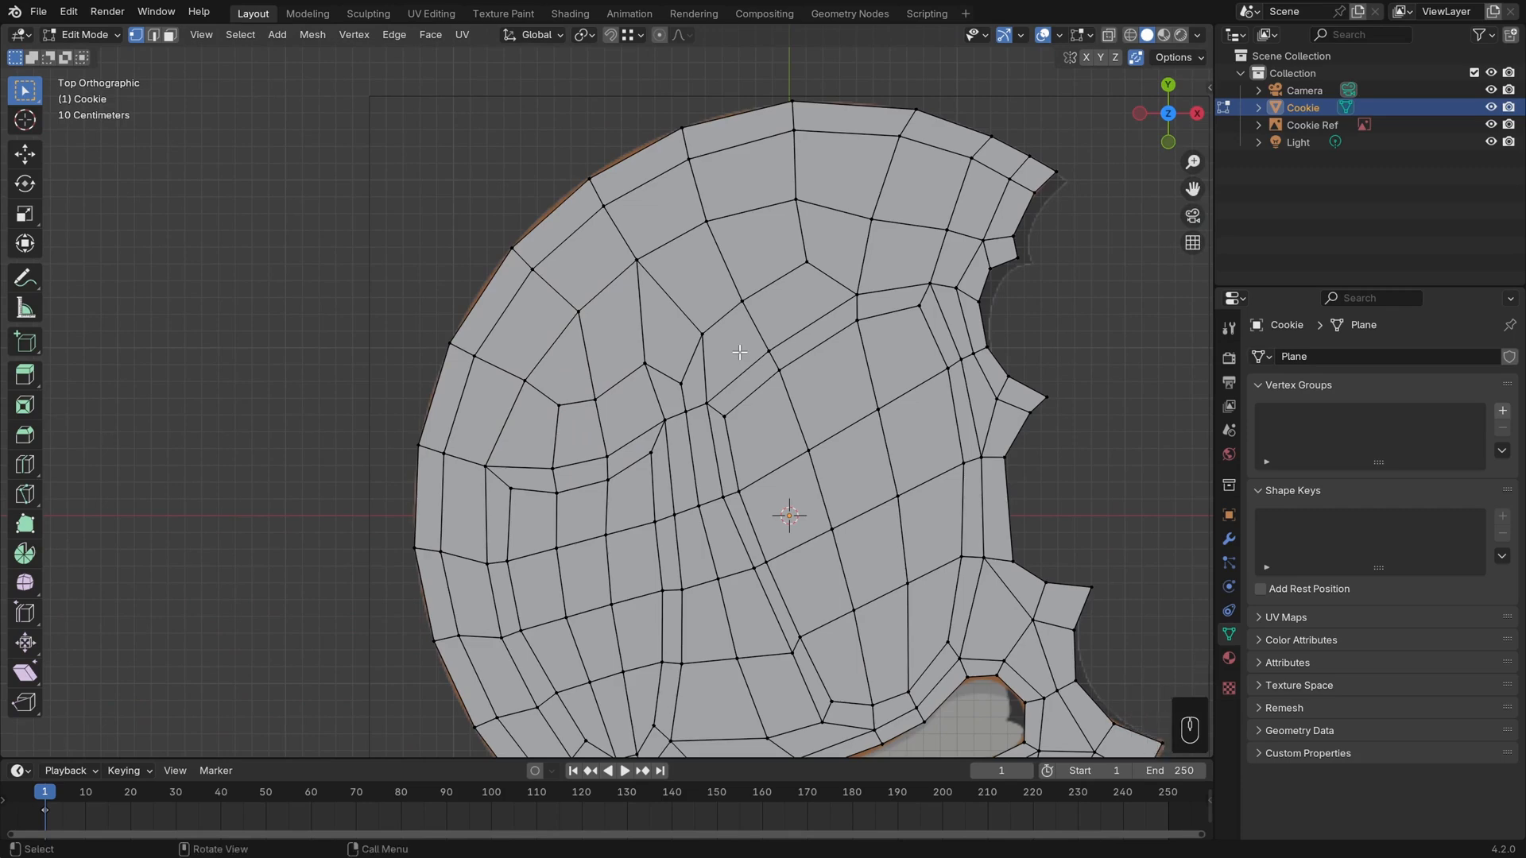
# Move the vertex shared by the two new quads' lower edges slightly up and right, and clear the selection
pyautogui.click(611, 399)
pyautogui.press('g')
pyautogui.click(616, 384)
pyautogui.hotkey('alt', 'a')
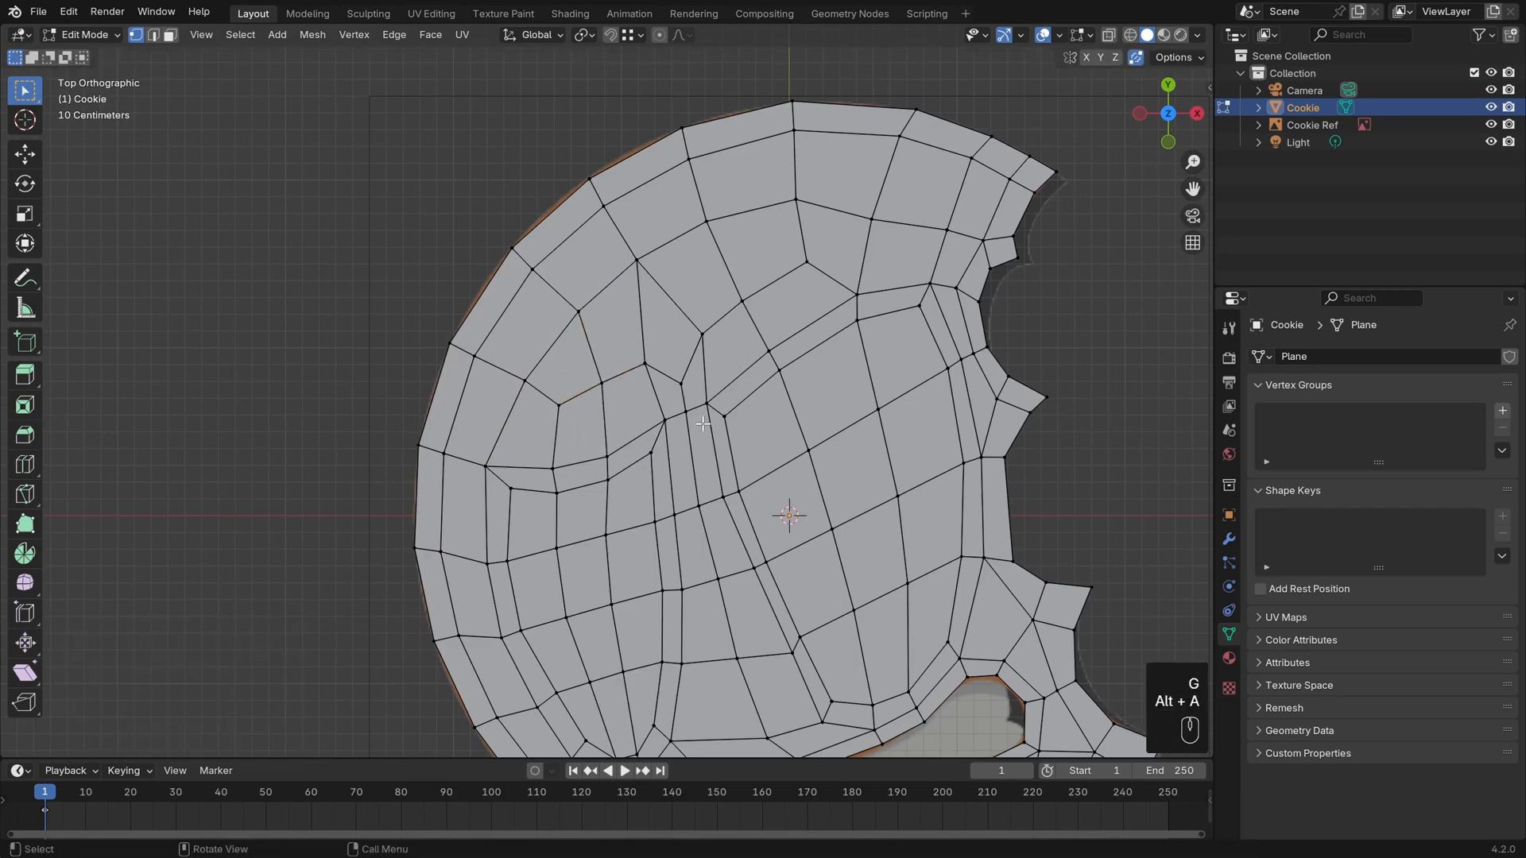
# Delete the kite-shaped face between the left and right parts of the filled area
pyautogui.keyDown('shift'); pyautogui.moveTo(705, 436); pyautogui.dragTo(684, 509, button='middle'); pyautogui.keyUp('shift')
pyautogui.scroll(1, 684, 510)
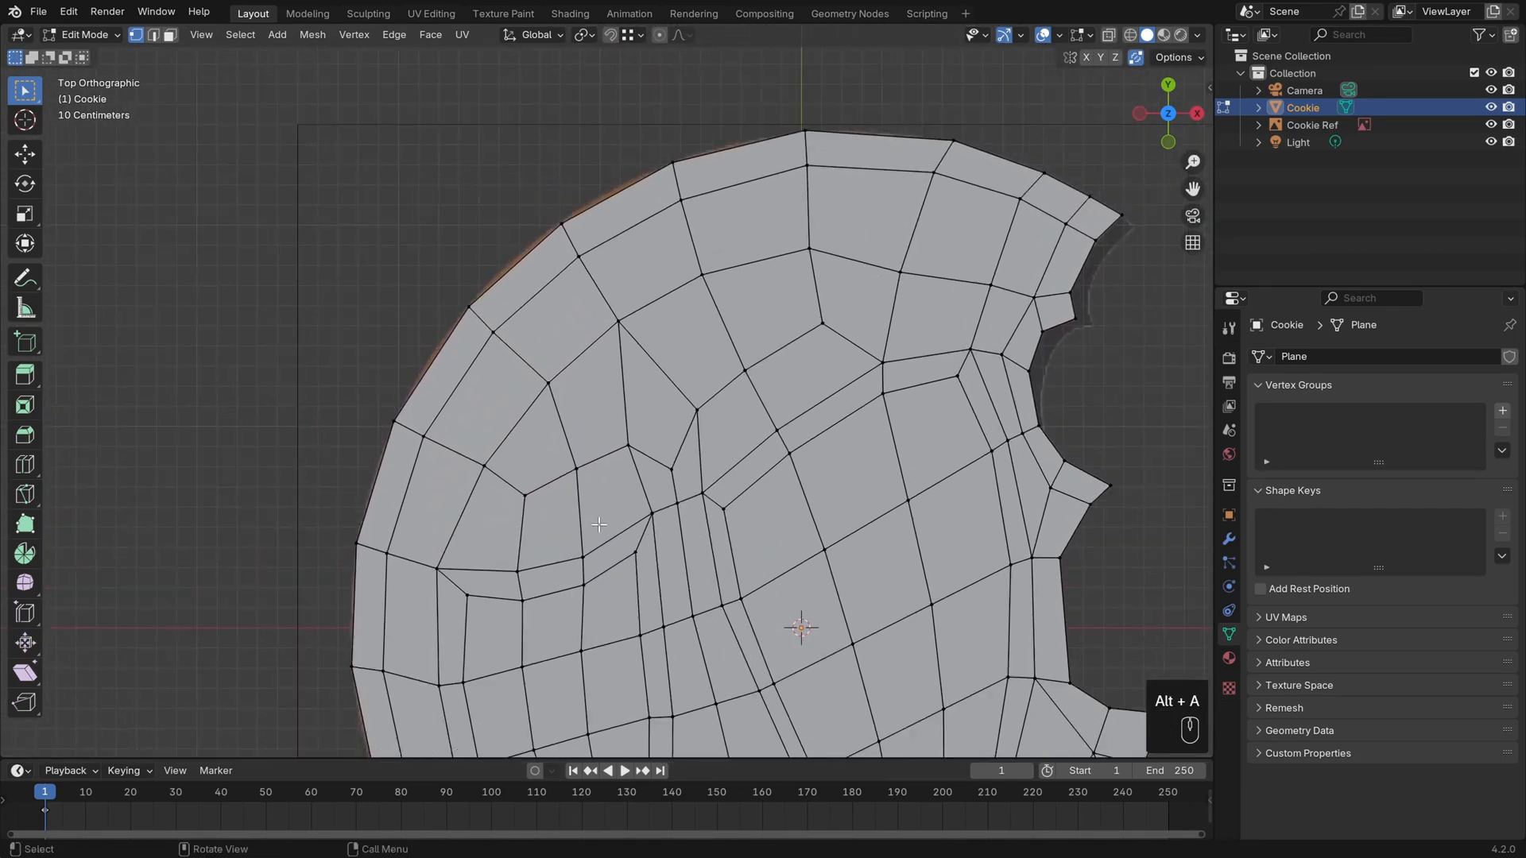
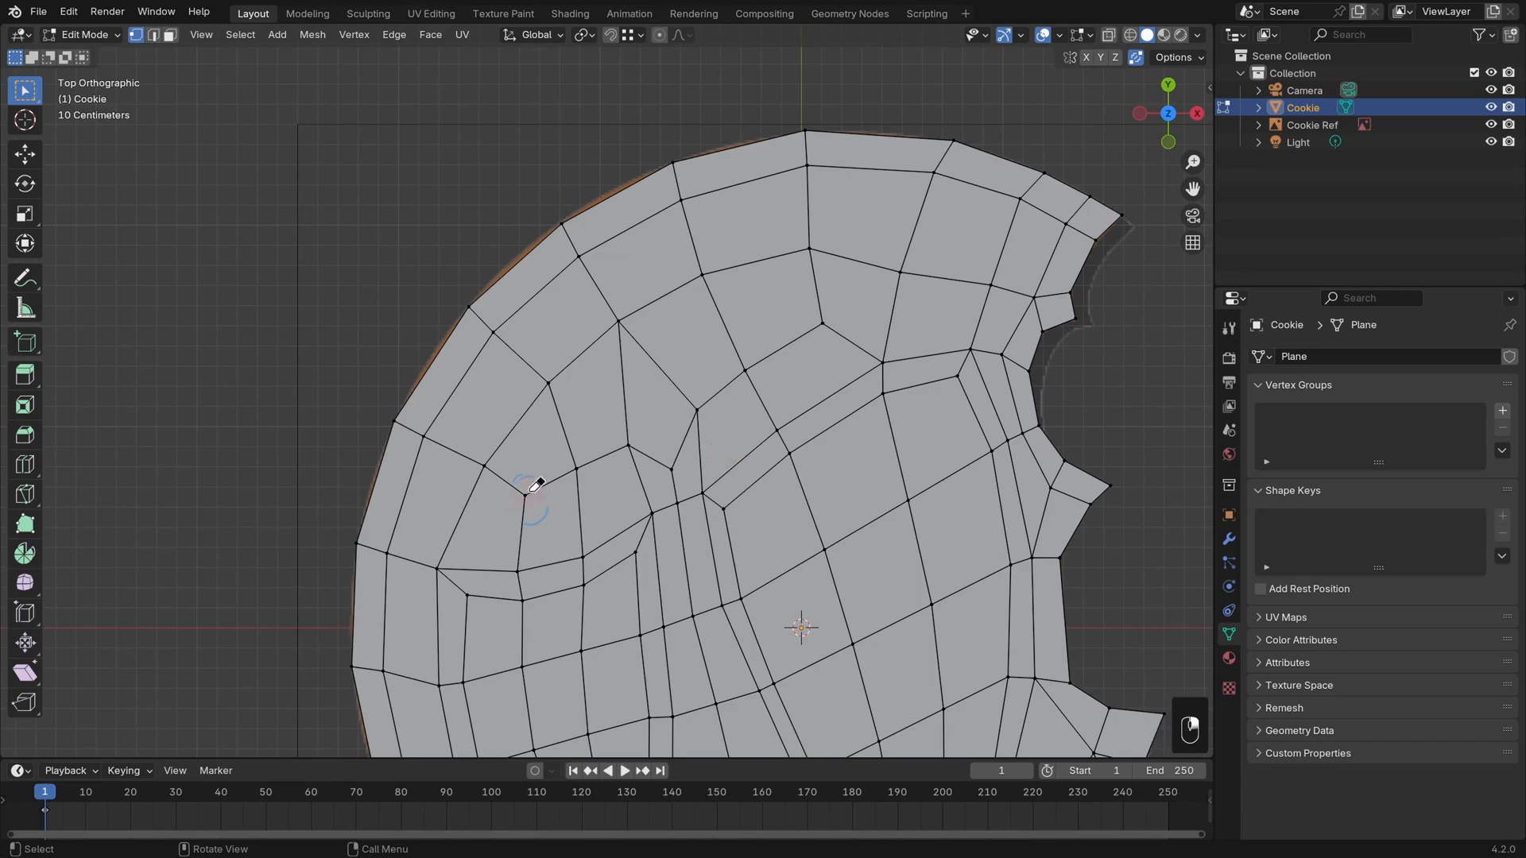
pyautogui.click(656, 417)
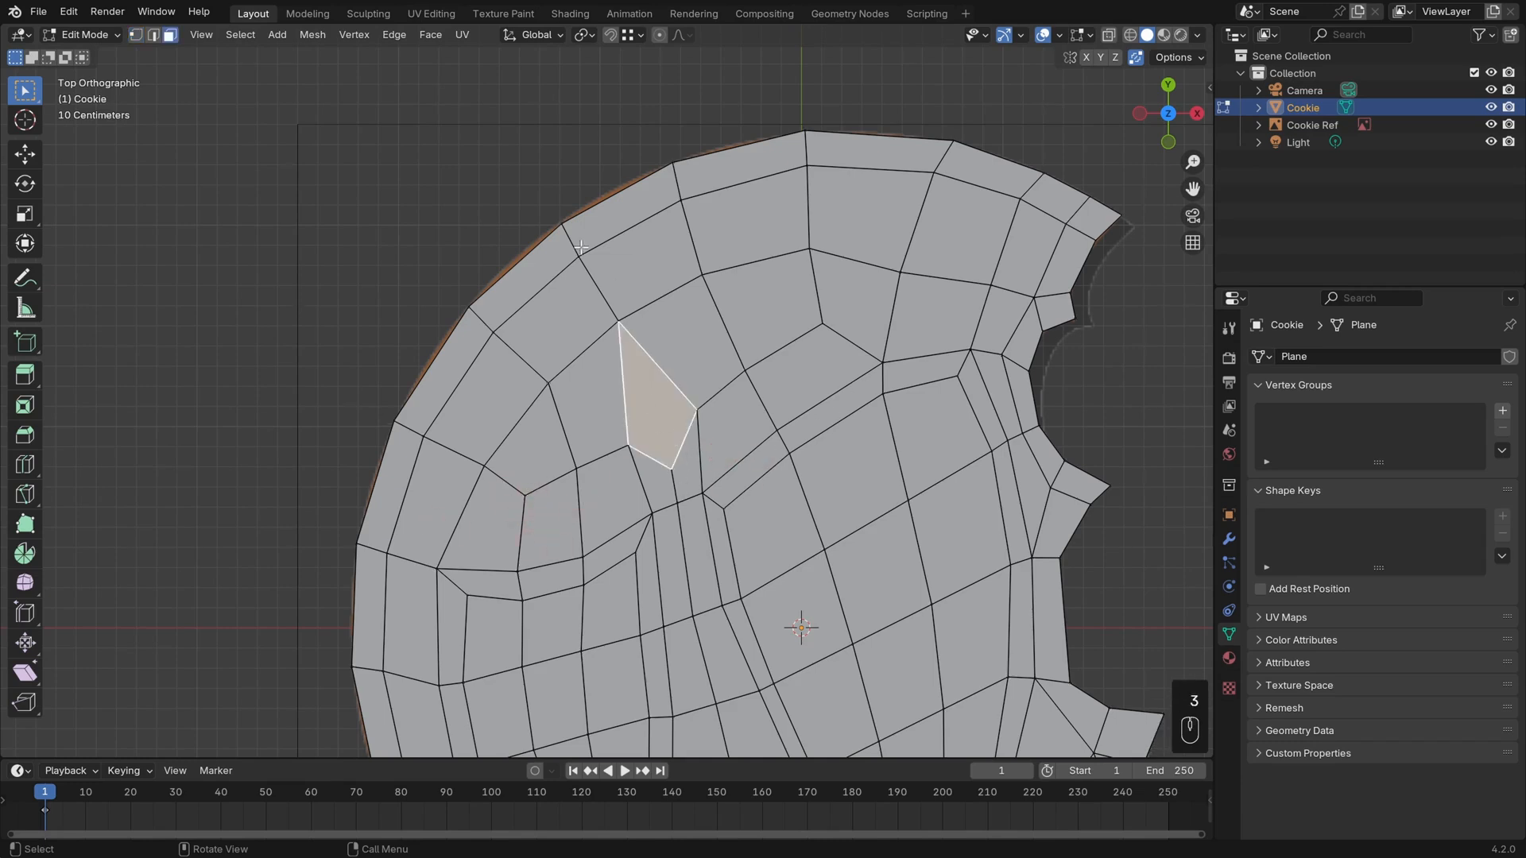
pyautogui.press('Delete')
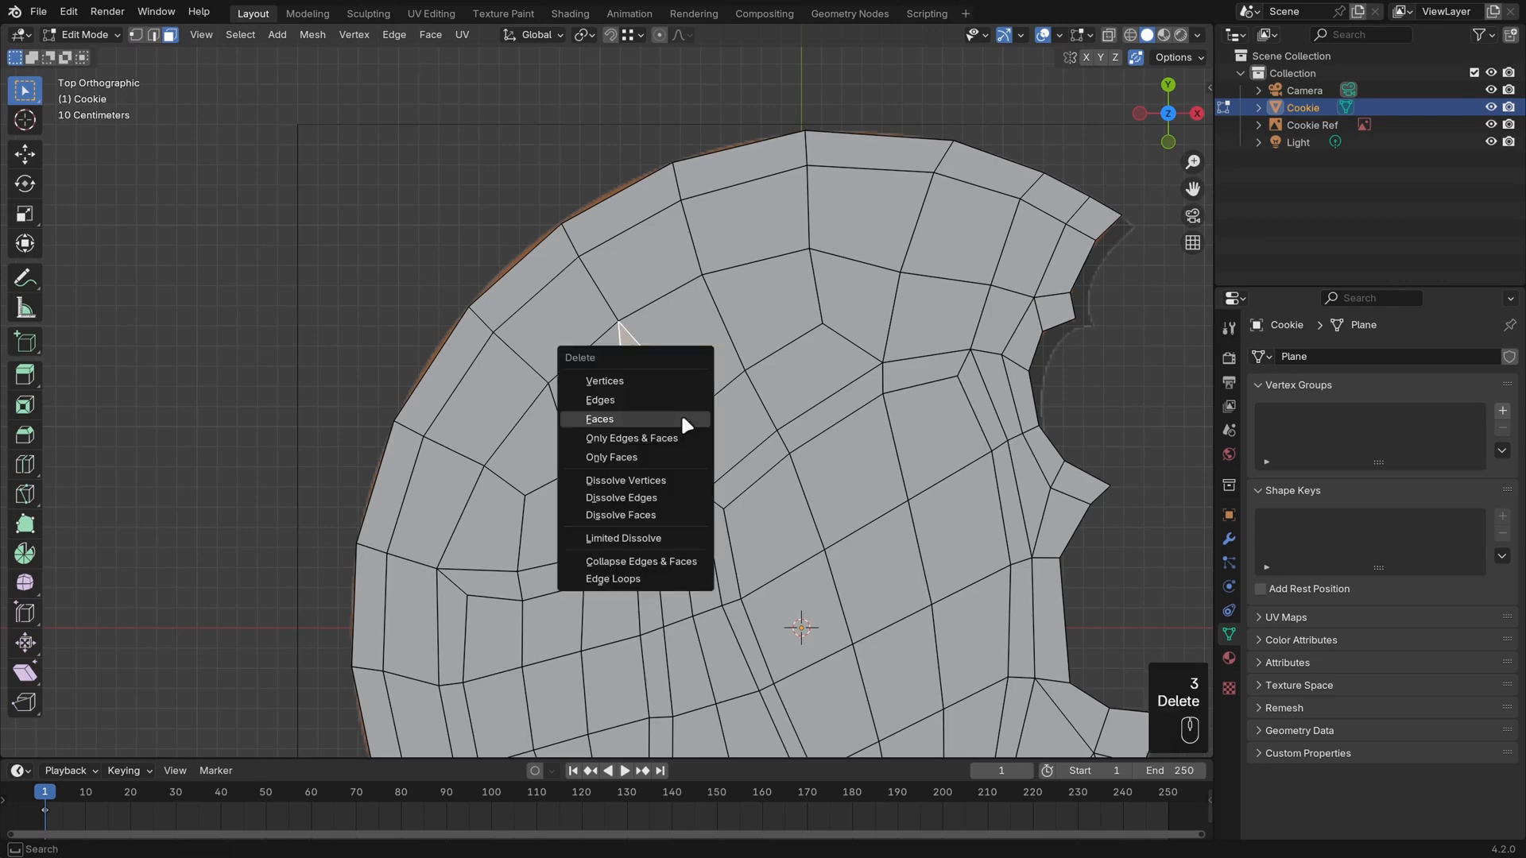
pyautogui.click(682, 419)
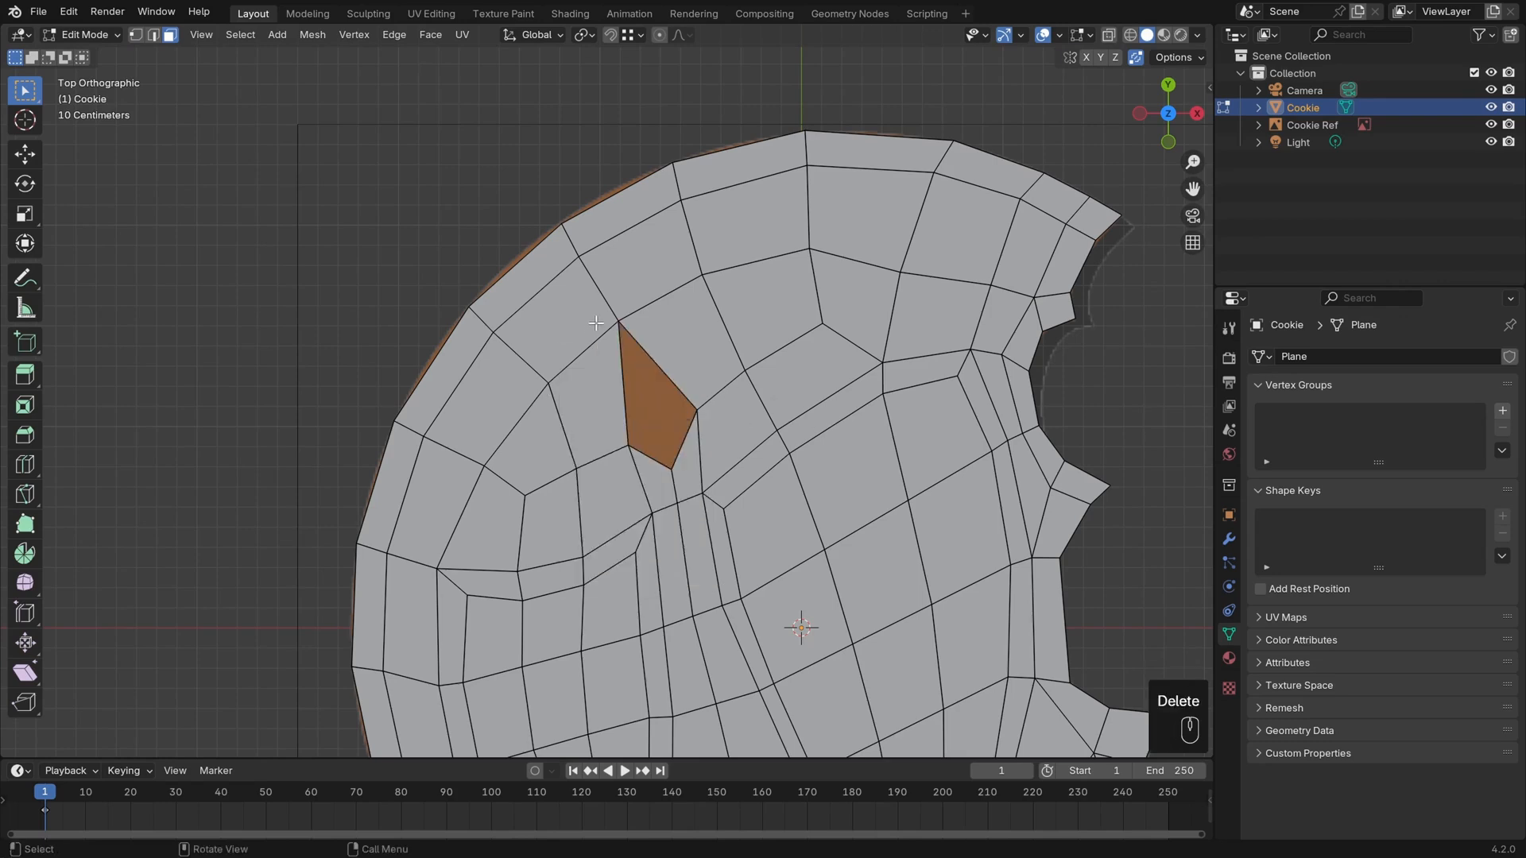
# Rip and fill the edges running from the upper-left rim to the kite-shaped hole, opening a new strip beside them
pyautogui.press('2')
pyautogui.click(567, 235)
pyautogui.keyDown('shift'); pyautogui.moveTo(567, 235); pyautogui.dragTo(576, 285, button='middle'); pyautogui.keyUp('shift')
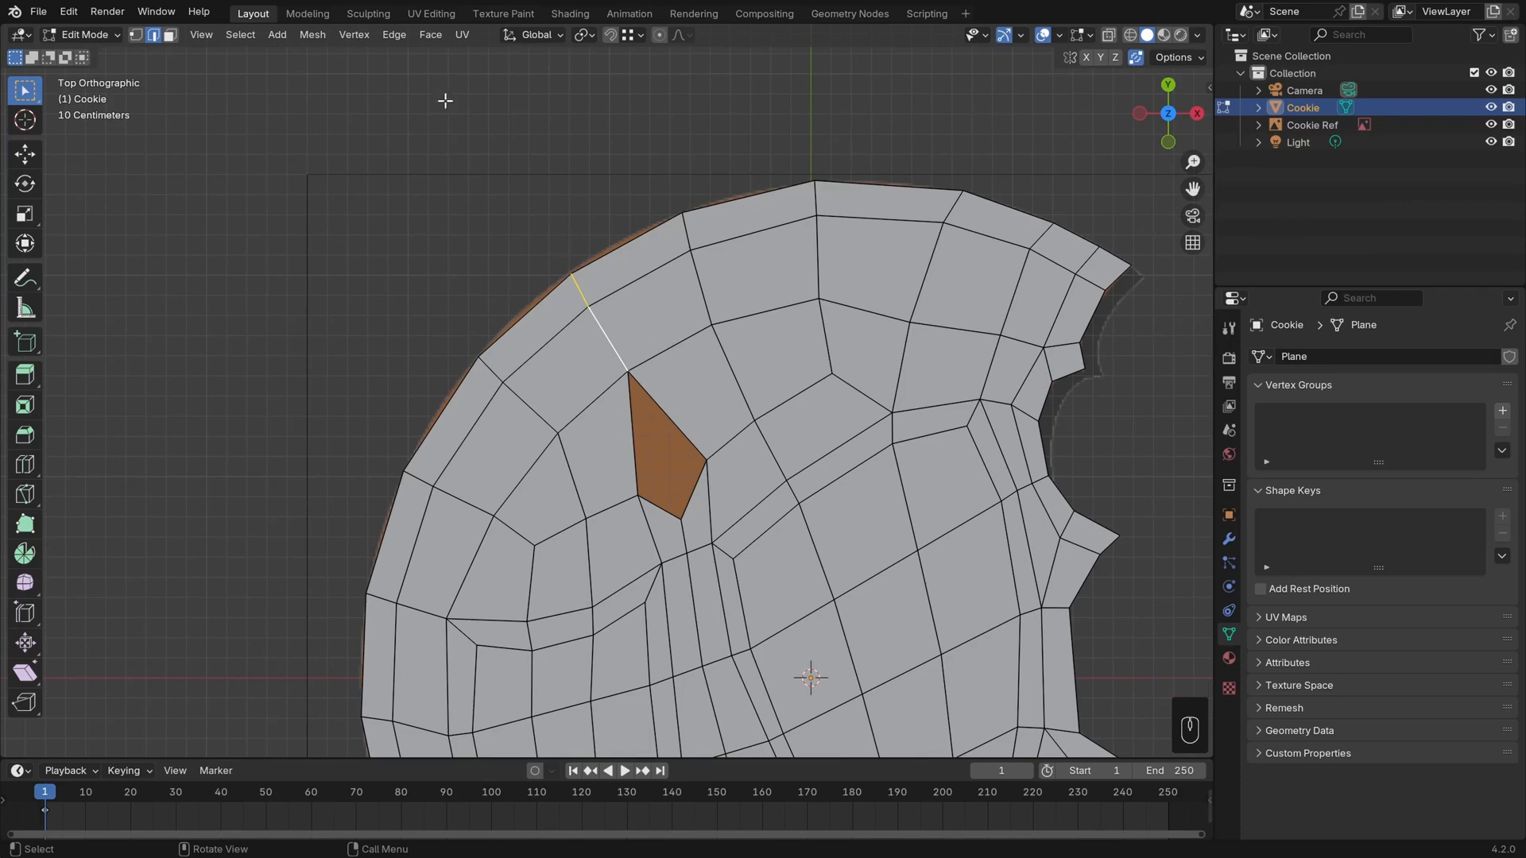
pyautogui.click(354, 35)
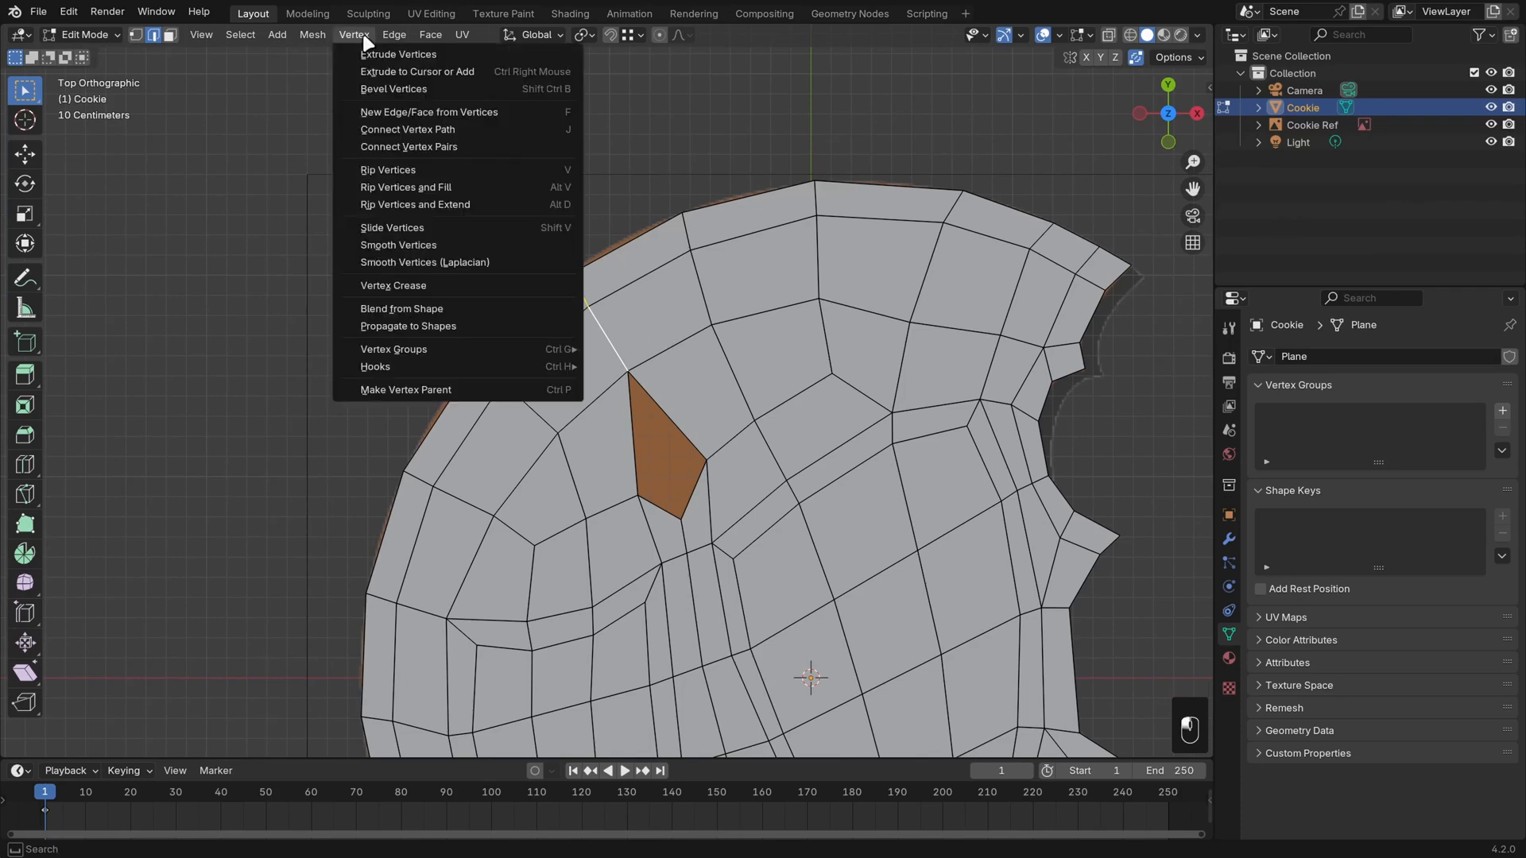
pyautogui.click(507, 187)
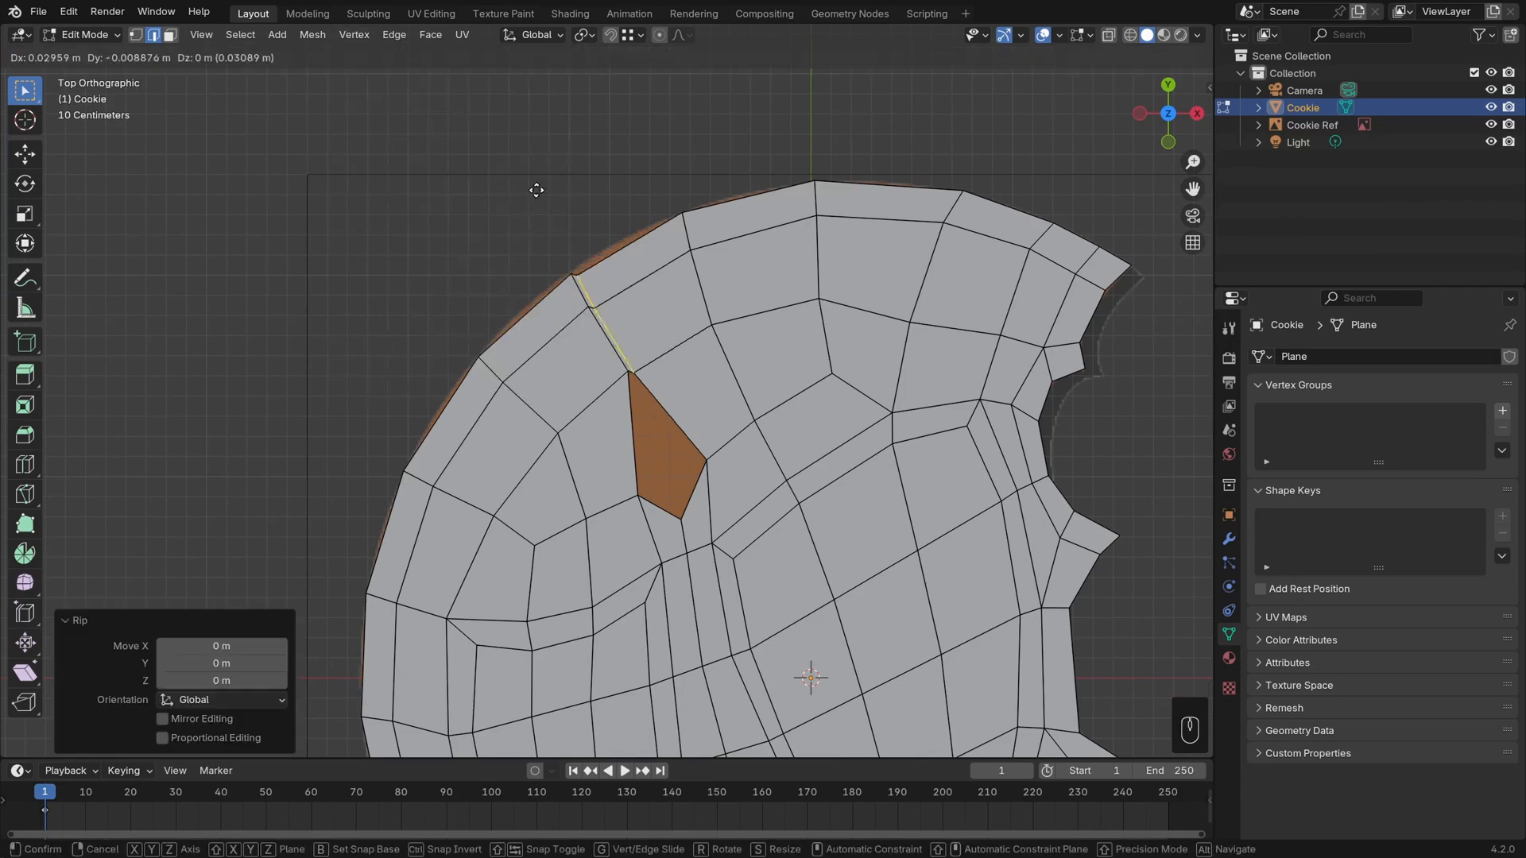
pyautogui.click(576, 161)
pyautogui.hotkey('ctrl', 'z')
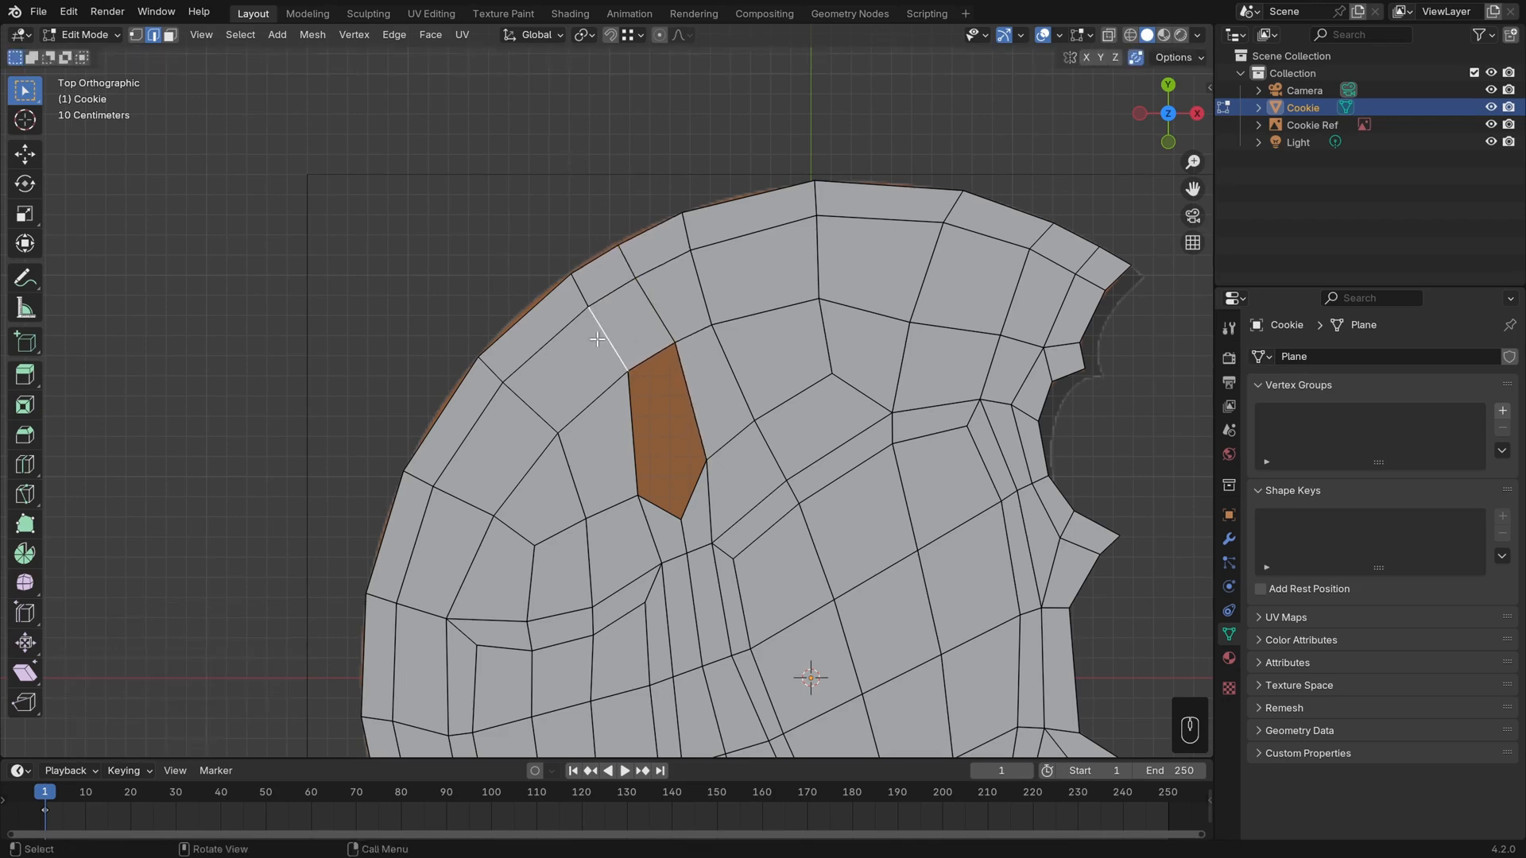
# Move the new strip's left border edges about -0.145 m in X and -0.11 m in Y, and rotate them -3.86°
pyautogui.press('g')
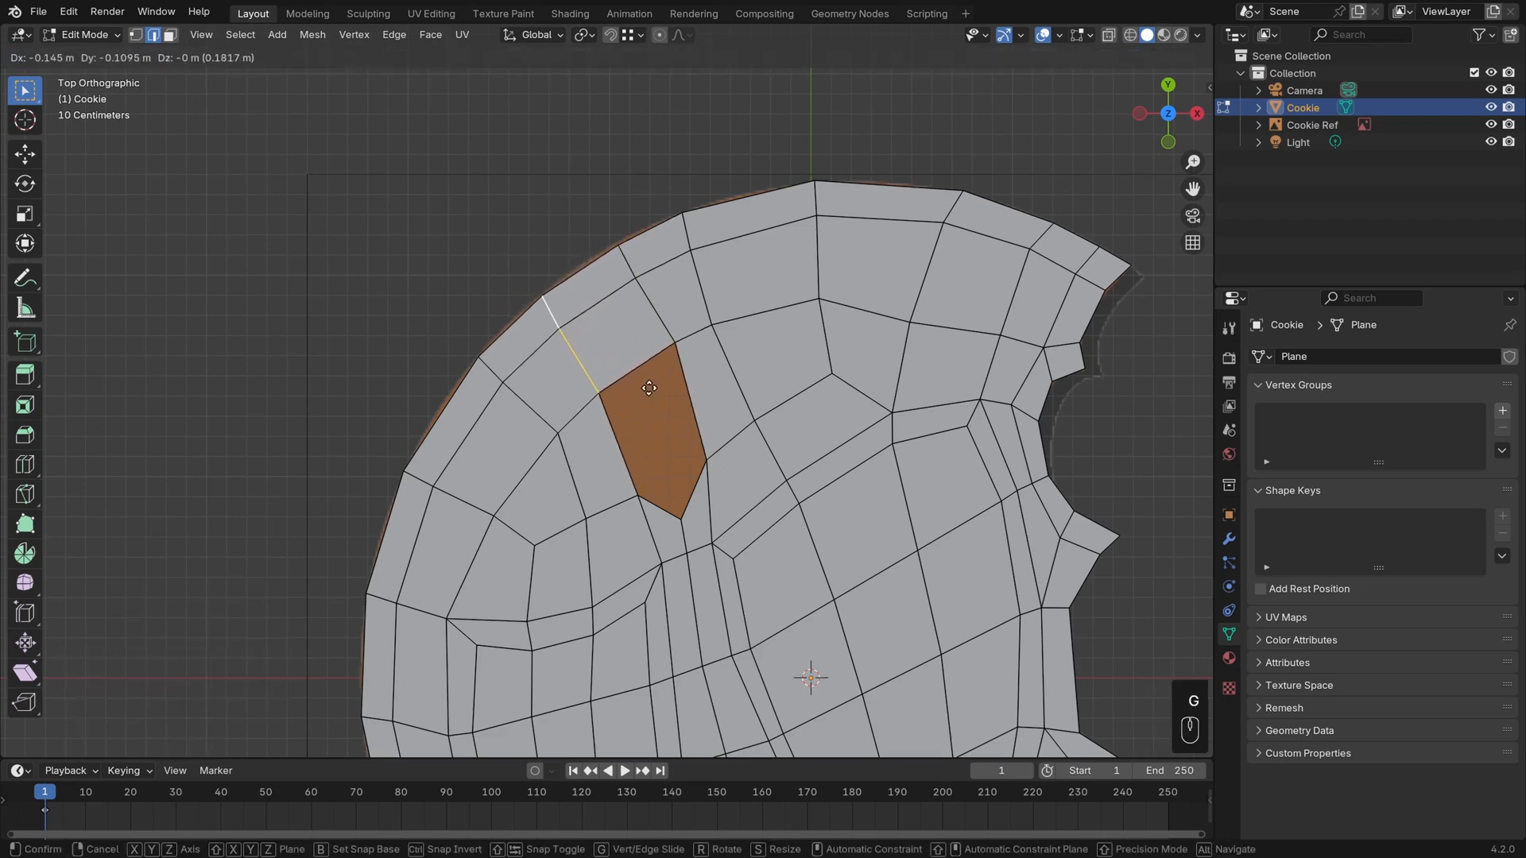
pyautogui.click(651, 387)
pyautogui.press('r')
pyautogui.click(717, 394)
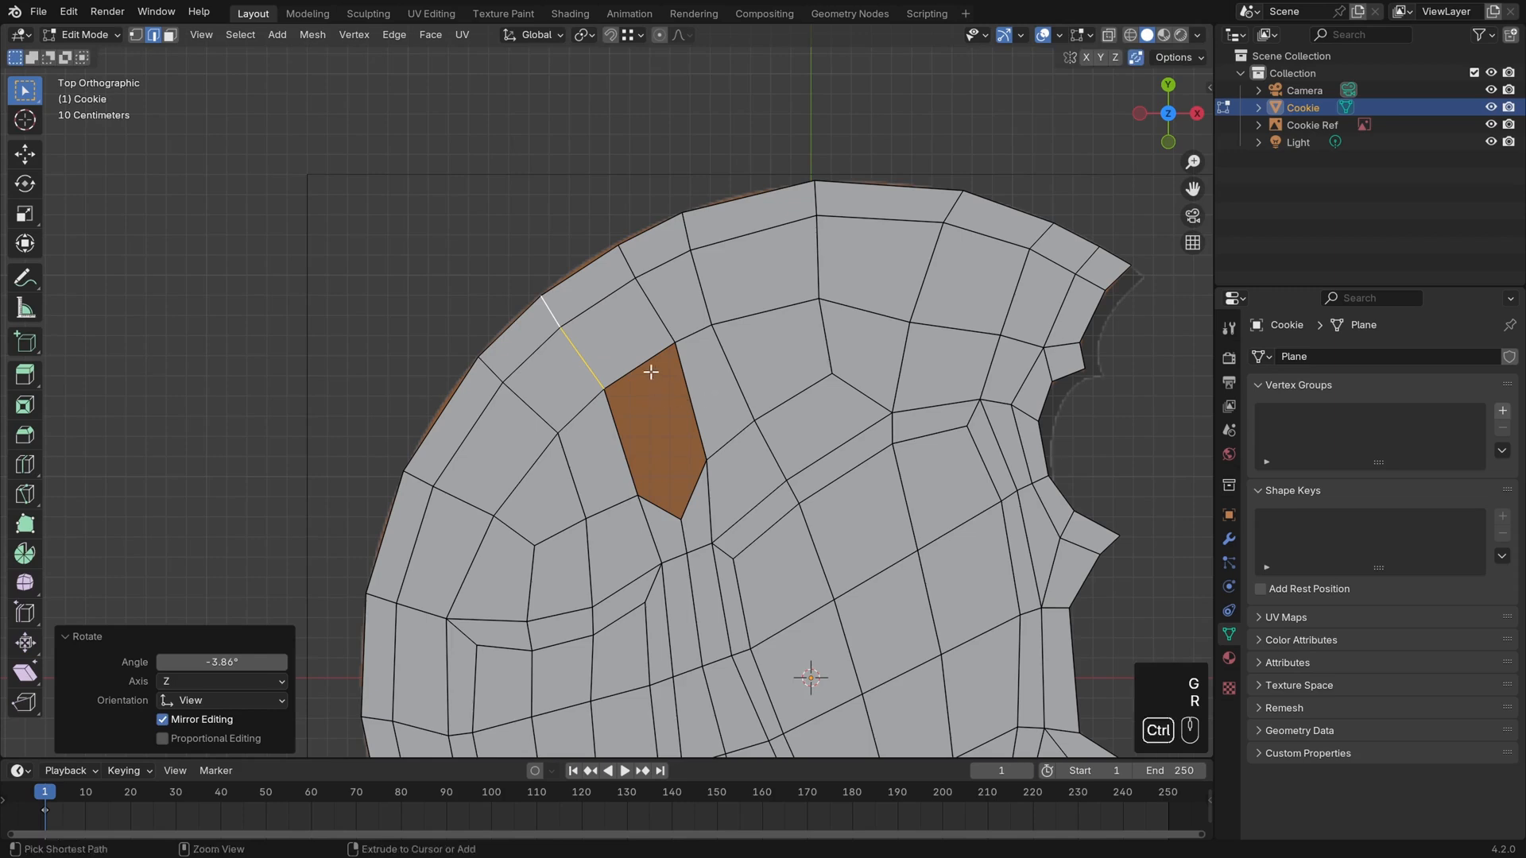
# Add a lengthwise edge loop through the new strip and shift it about -0.018 m in X and 0.012 m in Y
pyautogui.hotkey('ctrl', 'r')
pyautogui.click(649, 369)
pyautogui.press('Escape')
pyautogui.press('g')
pyautogui.click(703, 405)
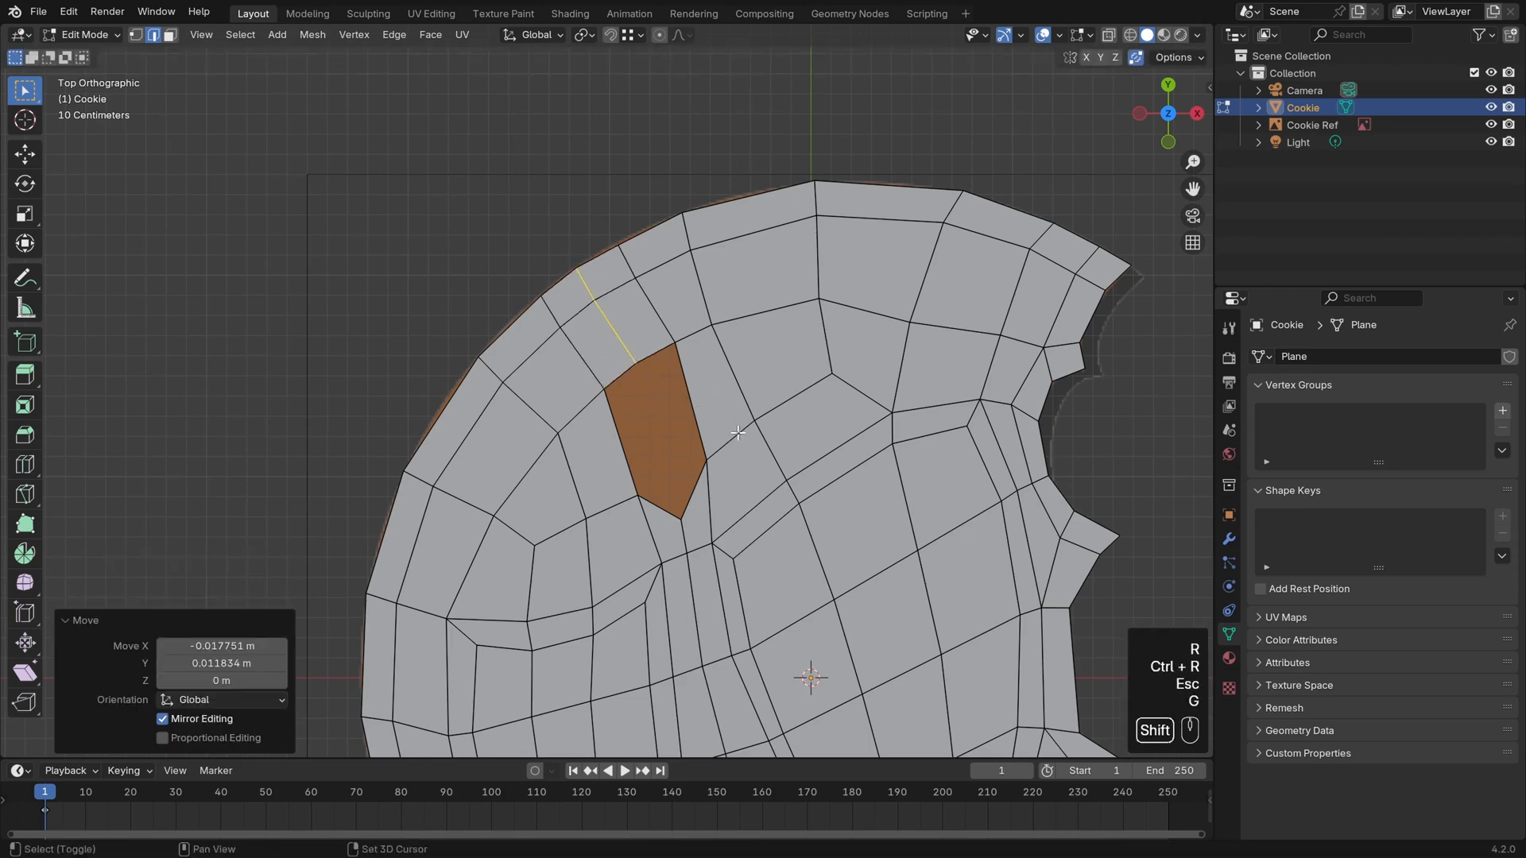
# Move the hole's lowest vertex up so that it sits level with its left neighbour
pyautogui.keyDown('shift'); pyautogui.moveTo(720, 462); pyautogui.dragTo(708, 442, button='middle'); pyautogui.keyUp('shift')
pyautogui.press('1')
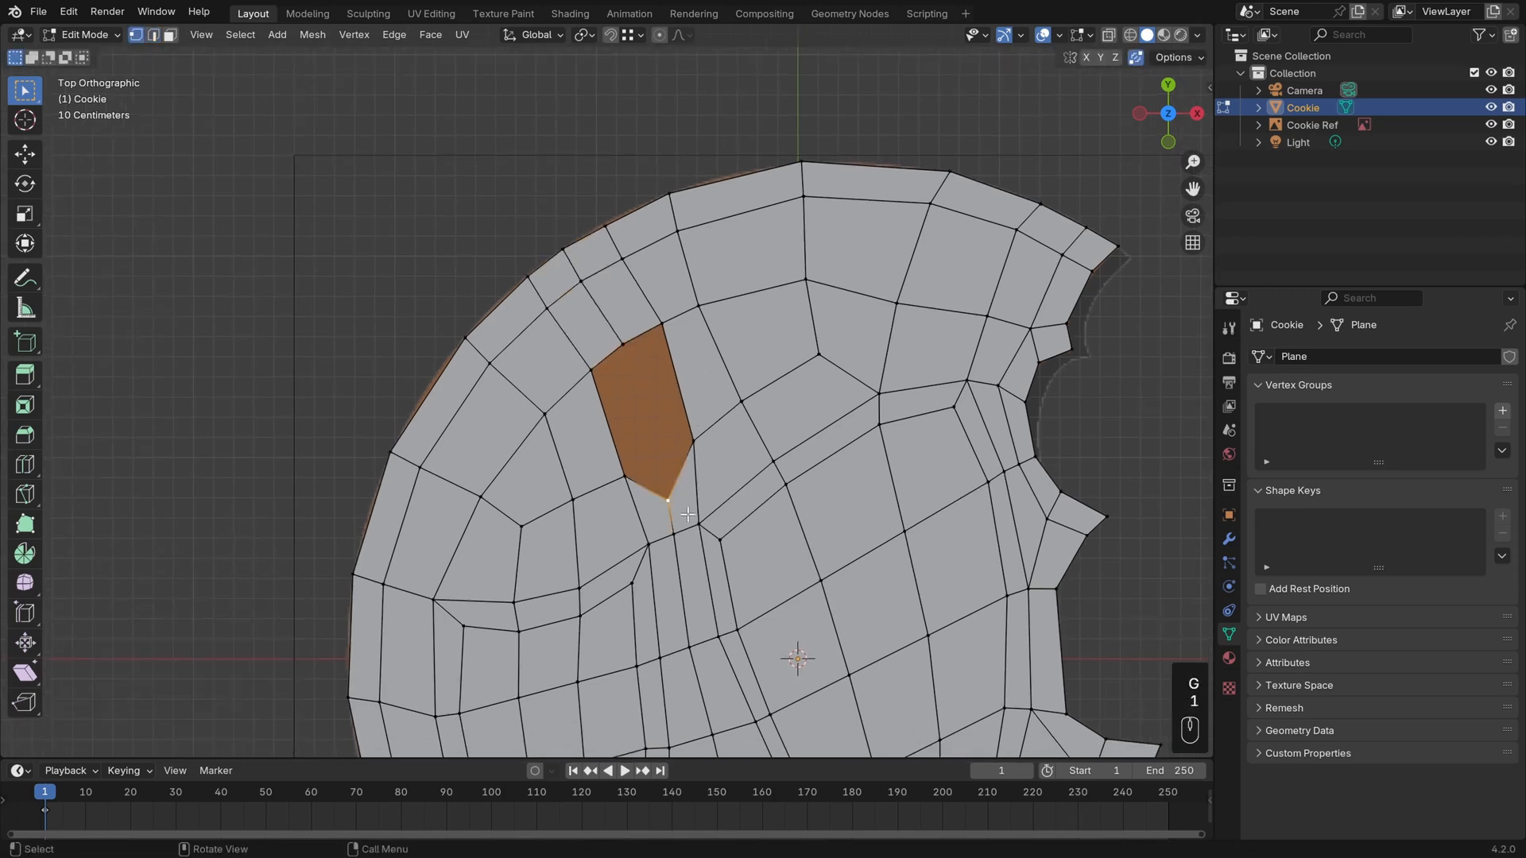
pyautogui.press('g')
pyautogui.click(684, 486)
# Fill the hole with two quads starting from its right edge, and clear the selection
pyautogui.click(688, 431)
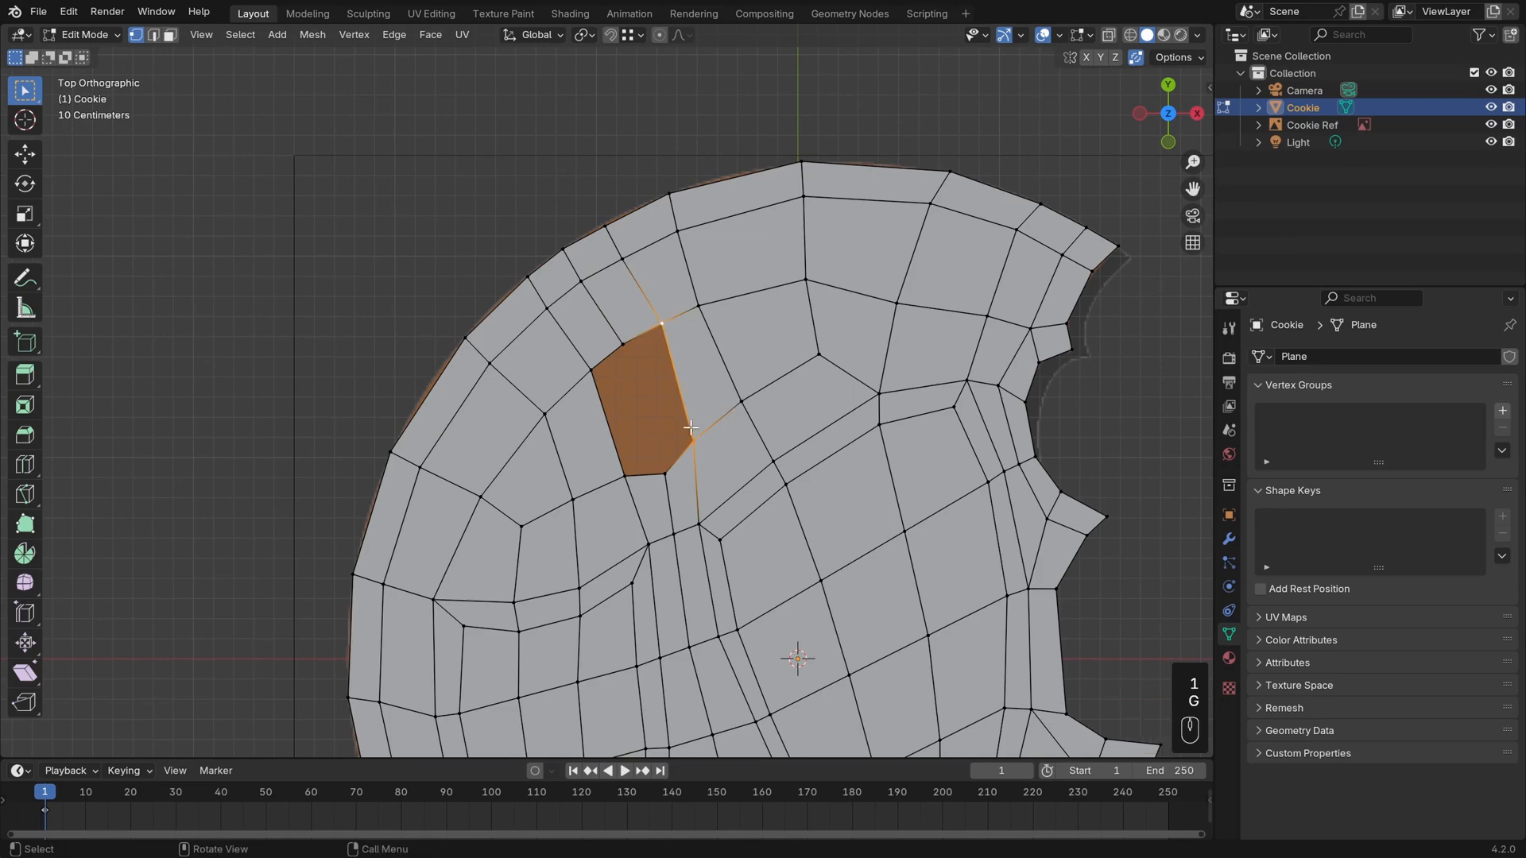
pyautogui.scroll(1, 658, 382)
pyautogui.press('f')
pyautogui.press('f')
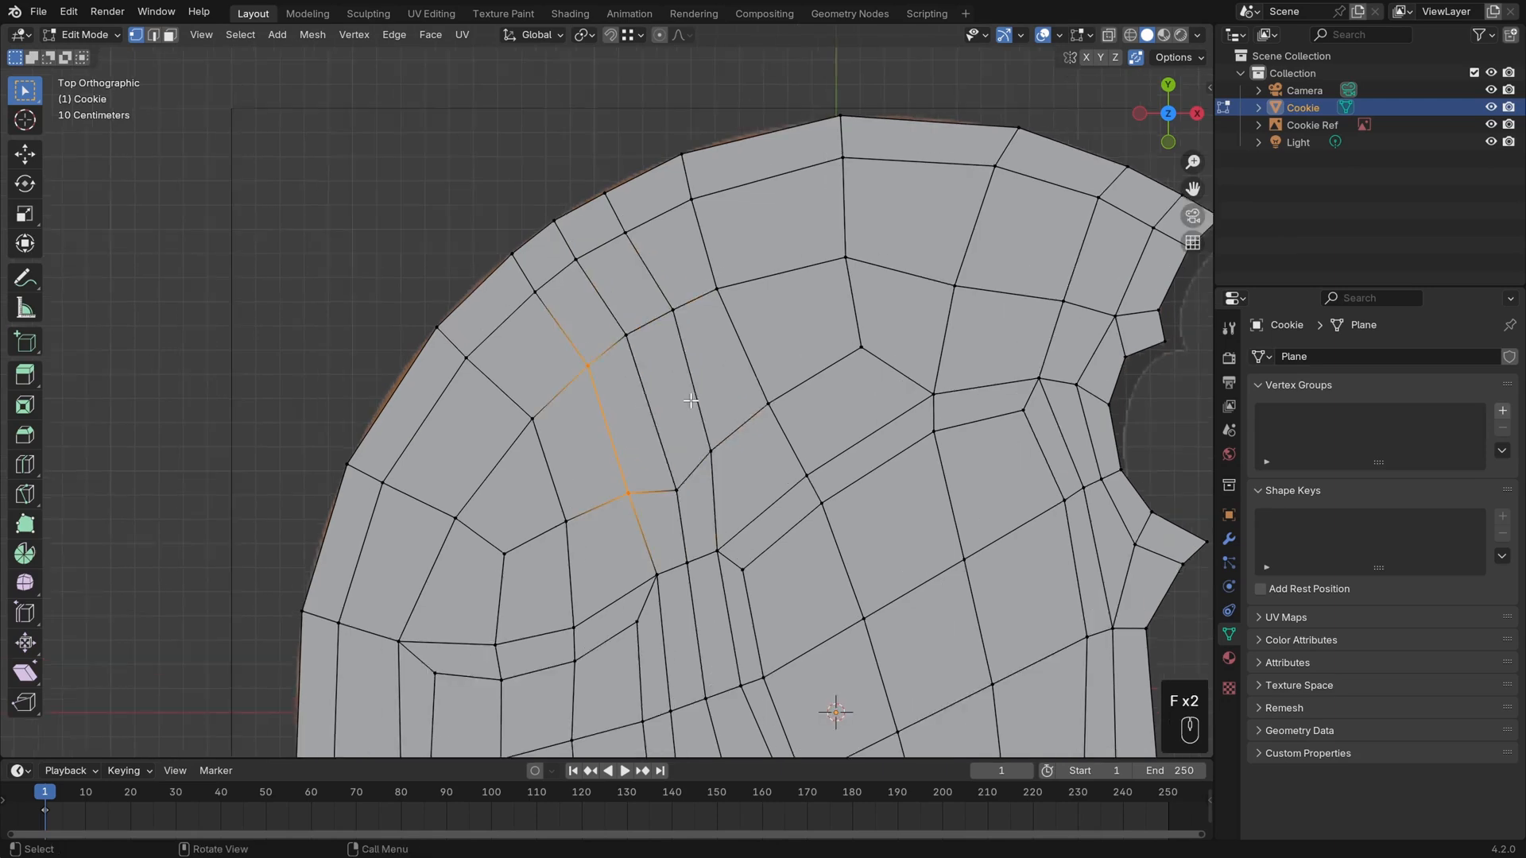
pyautogui.click(693, 400)
pyautogui.scroll(-4, 739, 548)
pyautogui.keyDown('shift'); pyautogui.moveTo(753, 598); pyautogui.dragTo(707, 481, button='middle'); pyautogui.keyUp('shift')
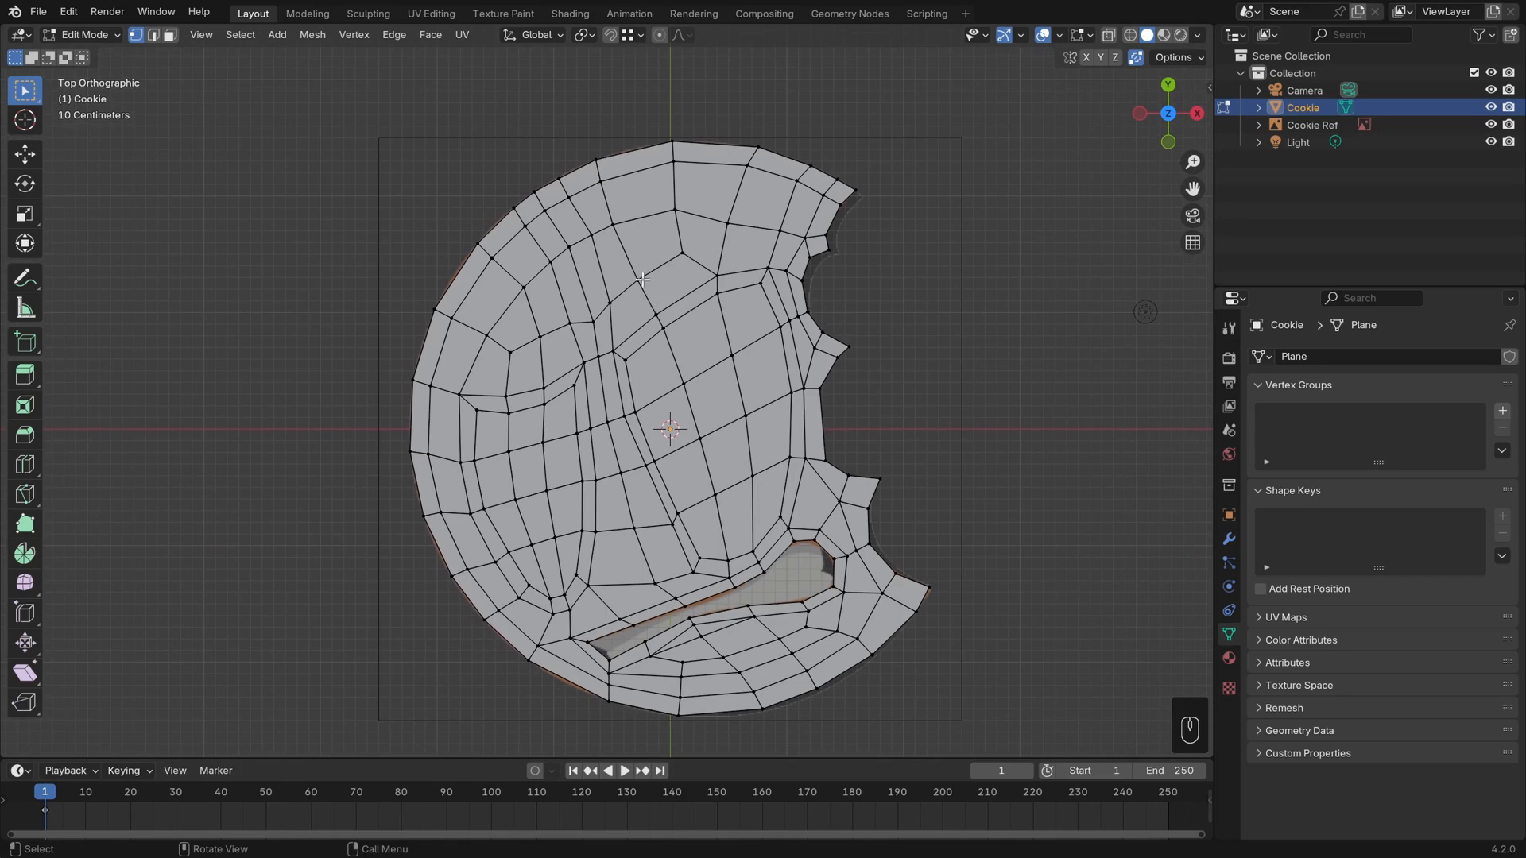
# Move the top rim vertex about 0.29 m in X and -0.006 m in Y, and shift the vertex beneath it rightward
pyautogui.keyDown('shift'); pyautogui.moveTo(544, 176); pyautogui.dragTo(550, 329, button='middle'); pyautogui.keyUp('shift')
pyautogui.scroll(2, 631, 352)
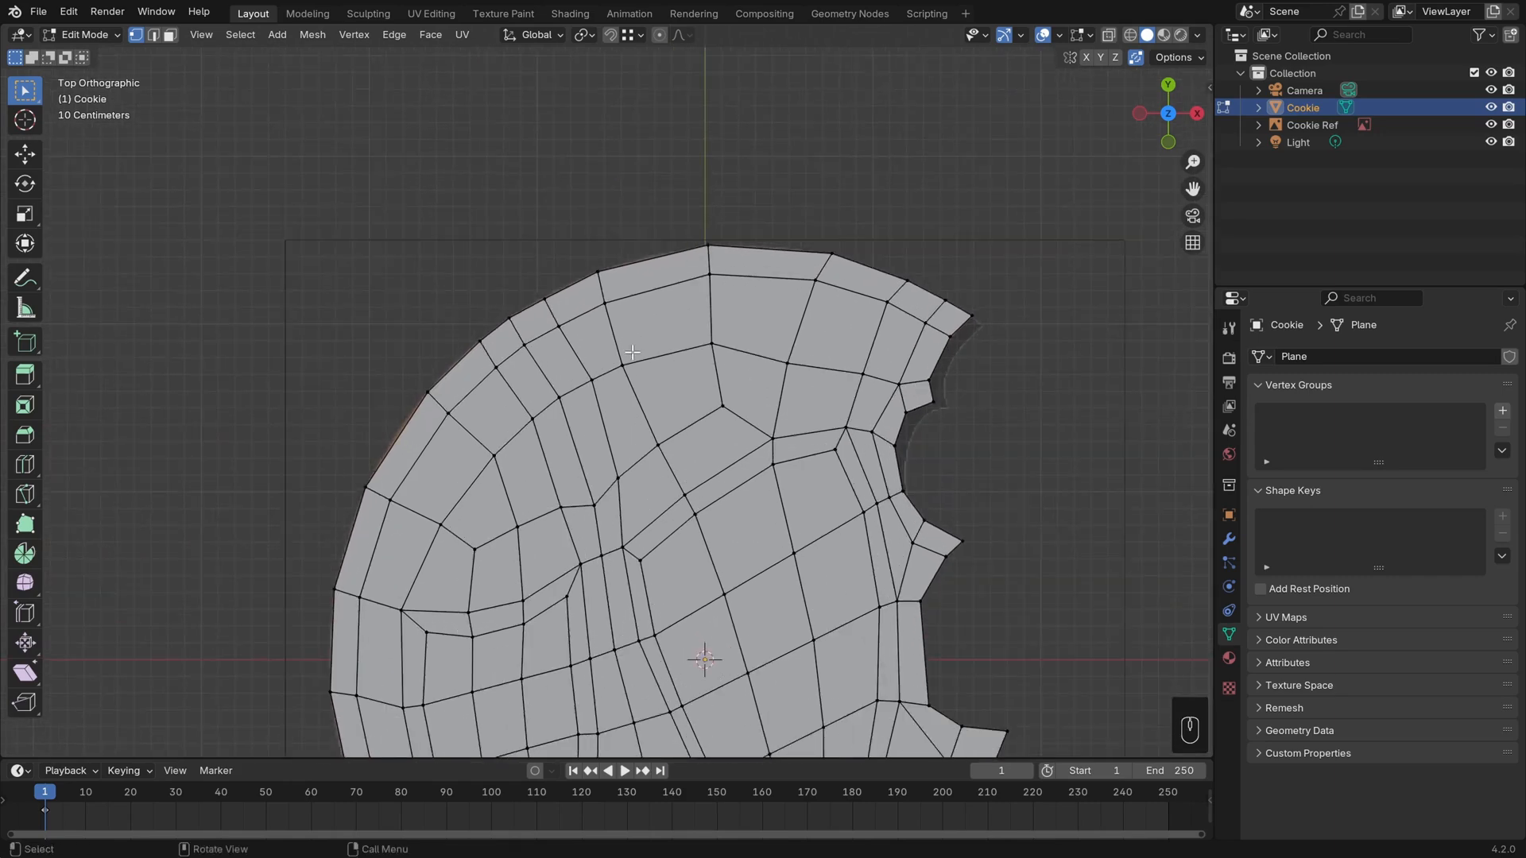
pyautogui.keyDown('shift'); pyautogui.moveTo(725, 320); pyautogui.dragTo(731, 346, button='middle'); pyautogui.keyUp('shift')
pyautogui.scroll(1, 732, 347)
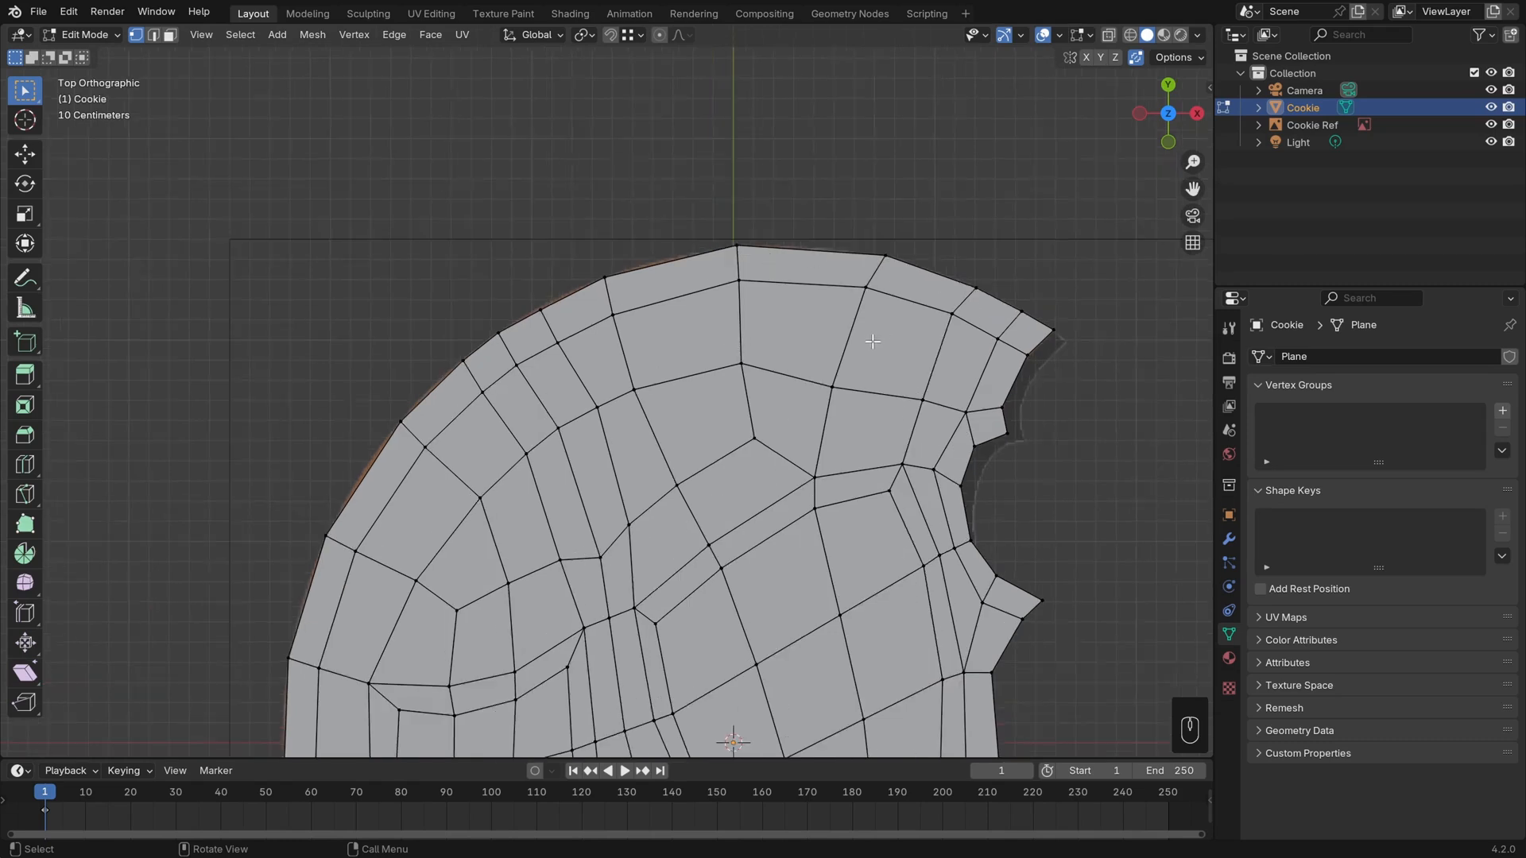
pyautogui.press('g')
pyautogui.click(817, 248)
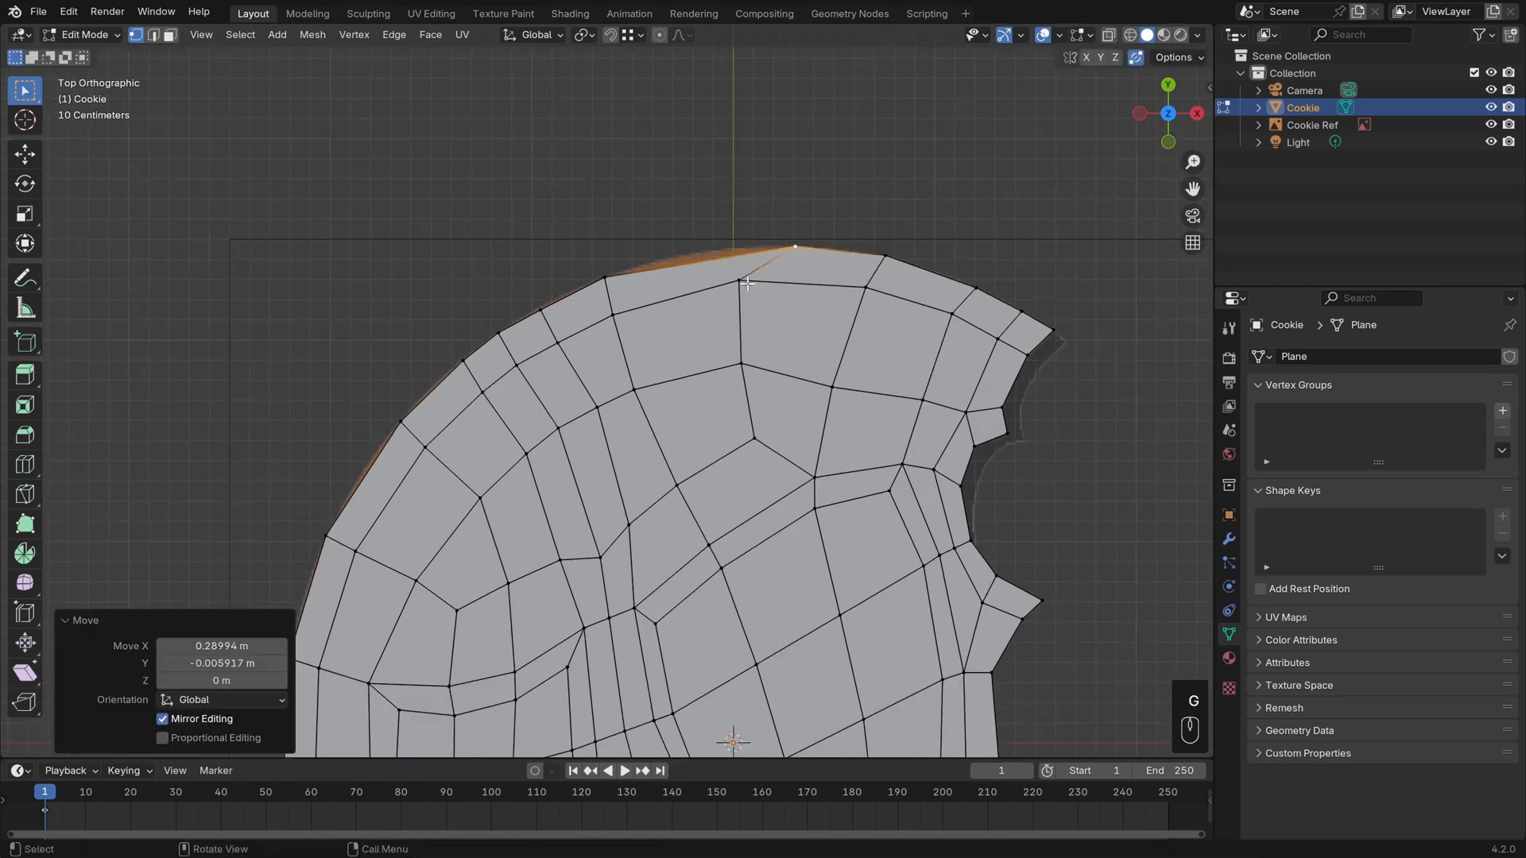
pyautogui.click(743, 281)
pyautogui.press('g')
pyautogui.click(782, 291)
# Shift the next rim vertex to the left along the rim toward it, and move its inner vertex about 0.328 m in X and 0.056 m in Y
pyautogui.click(608, 281)
pyautogui.press('g')
pyautogui.click(681, 264)
pyautogui.press('g')
pyautogui.click(680, 310)
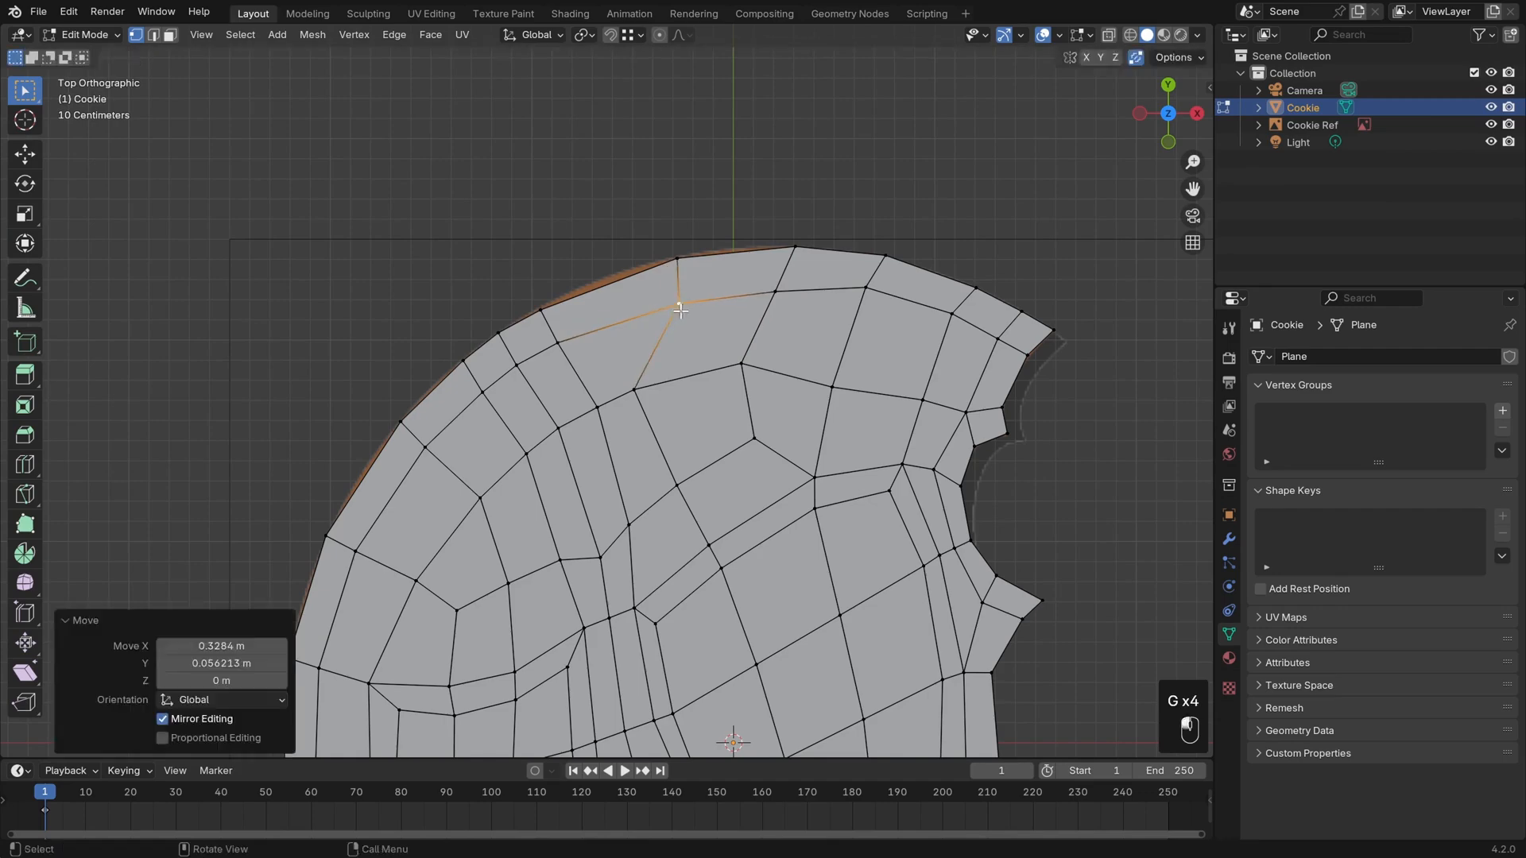
# Space out the next two cross edges of the upper rim strip, moving the right one about 0.07 m in X and 0.02 m in Y
pyautogui.press('2')
pyautogui.click(553, 324)
pyautogui.press('g')
pyautogui.click(593, 303)
pyautogui.click(682, 279)
pyautogui.press('g')
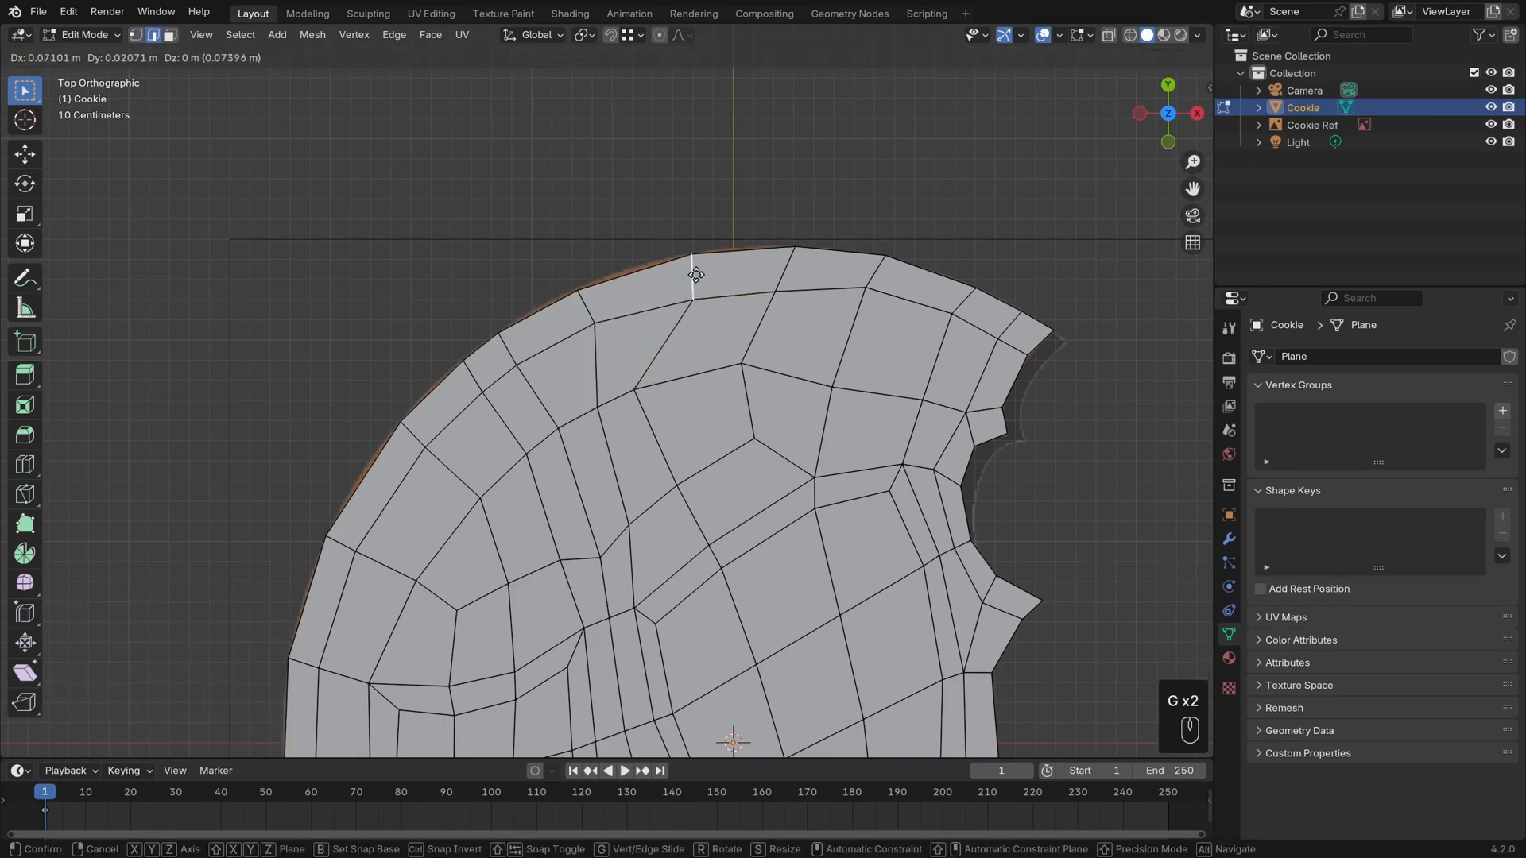
pyautogui.click(699, 272)
# Adjust the left of those two cross edges and move its left neighbour about 0.068 m in X and 0.044 m in Y
pyautogui.click(590, 302)
pyautogui.press('r')
pyautogui.press('g')
pyautogui.click(505, 358)
pyautogui.click(506, 355)
pyautogui.press('g')
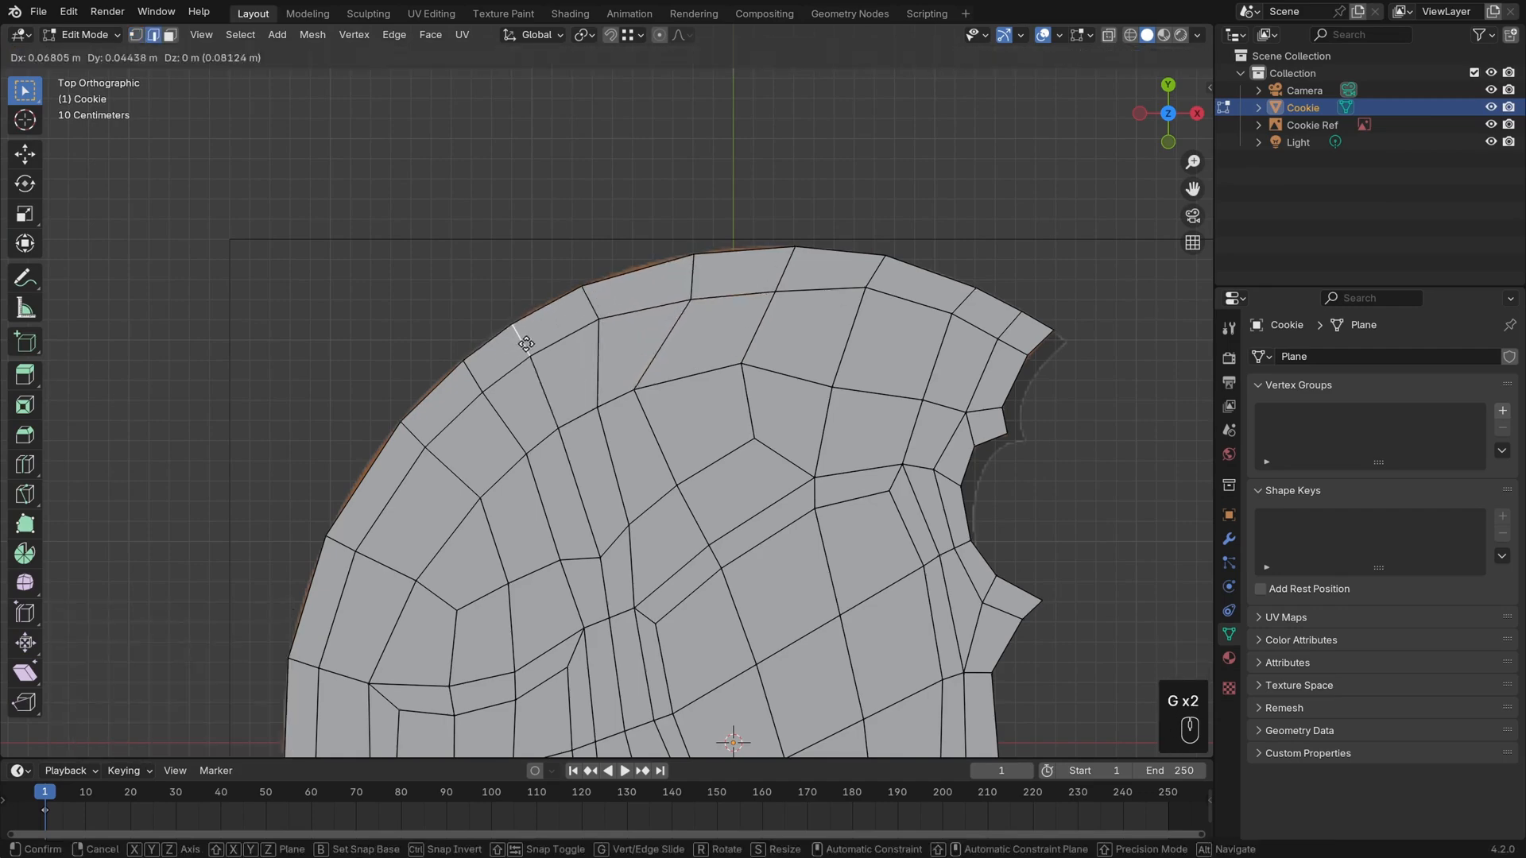
pyautogui.click(524, 345)
# Slide the next upper-left cross edge down along the rim and rotate it -28.2°
pyautogui.keyDown('shift'); pyautogui.moveTo(552, 395); pyautogui.dragTo(717, 251, button='middle'); pyautogui.keyUp('shift')
pyautogui.click(642, 229)
pyautogui.press('g')
pyautogui.click(613, 256)
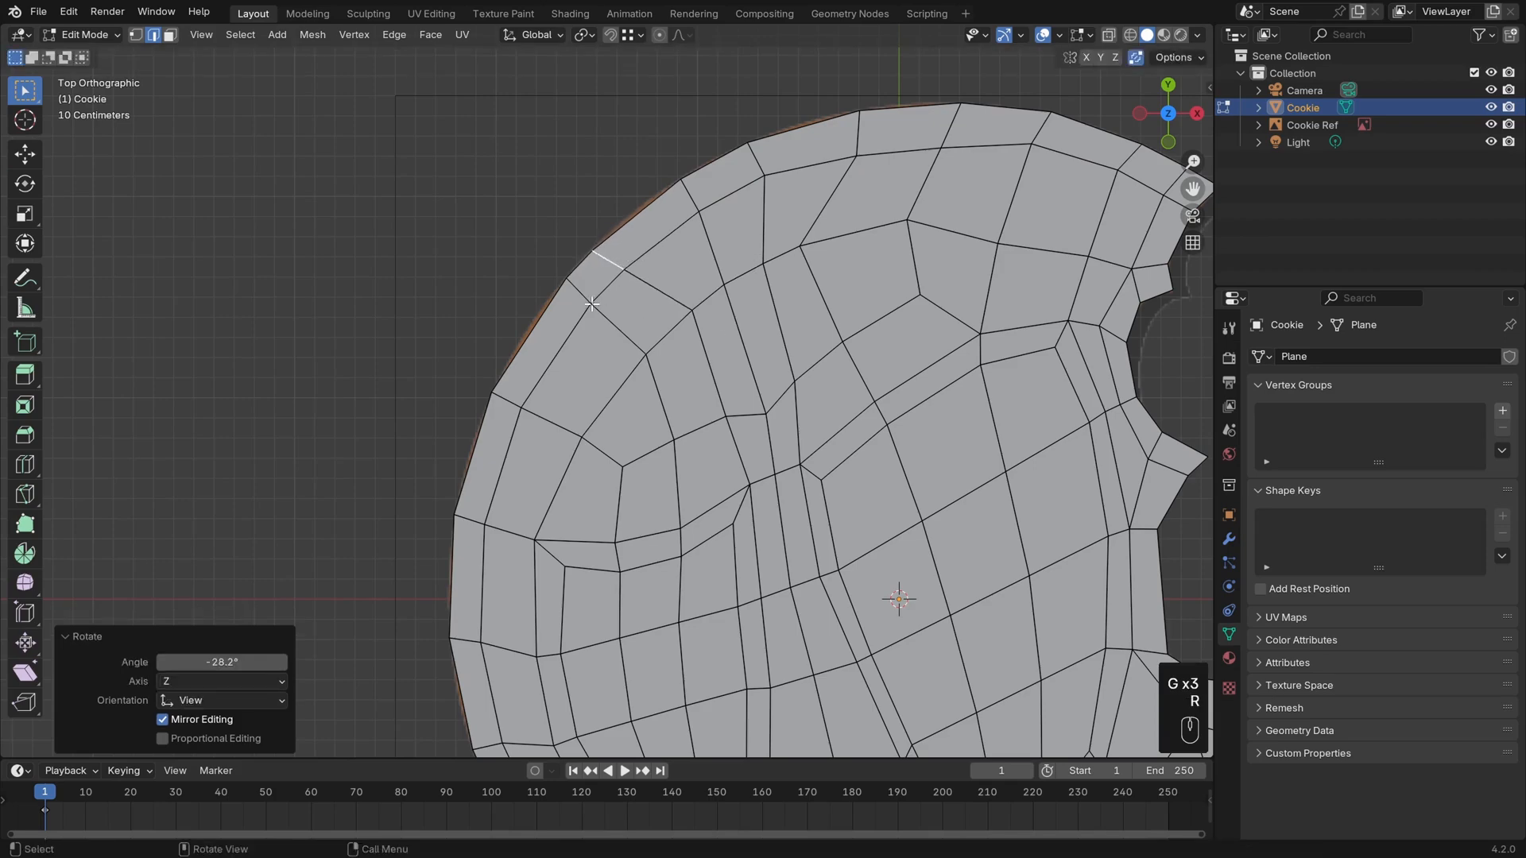
# Rotate the following cross edge down the left rim and nudge it about 0.018 m in X and -0.009 m in Y
pyautogui.click(550, 326)
pyautogui.press('r')
pyautogui.click(536, 327)
pyautogui.press('g')
pyautogui.click(706, 294)
pyautogui.keyDown('shift'); pyautogui.moveTo(705, 295); pyautogui.dragTo(761, 216, button='middle'); pyautogui.keyUp('shift')
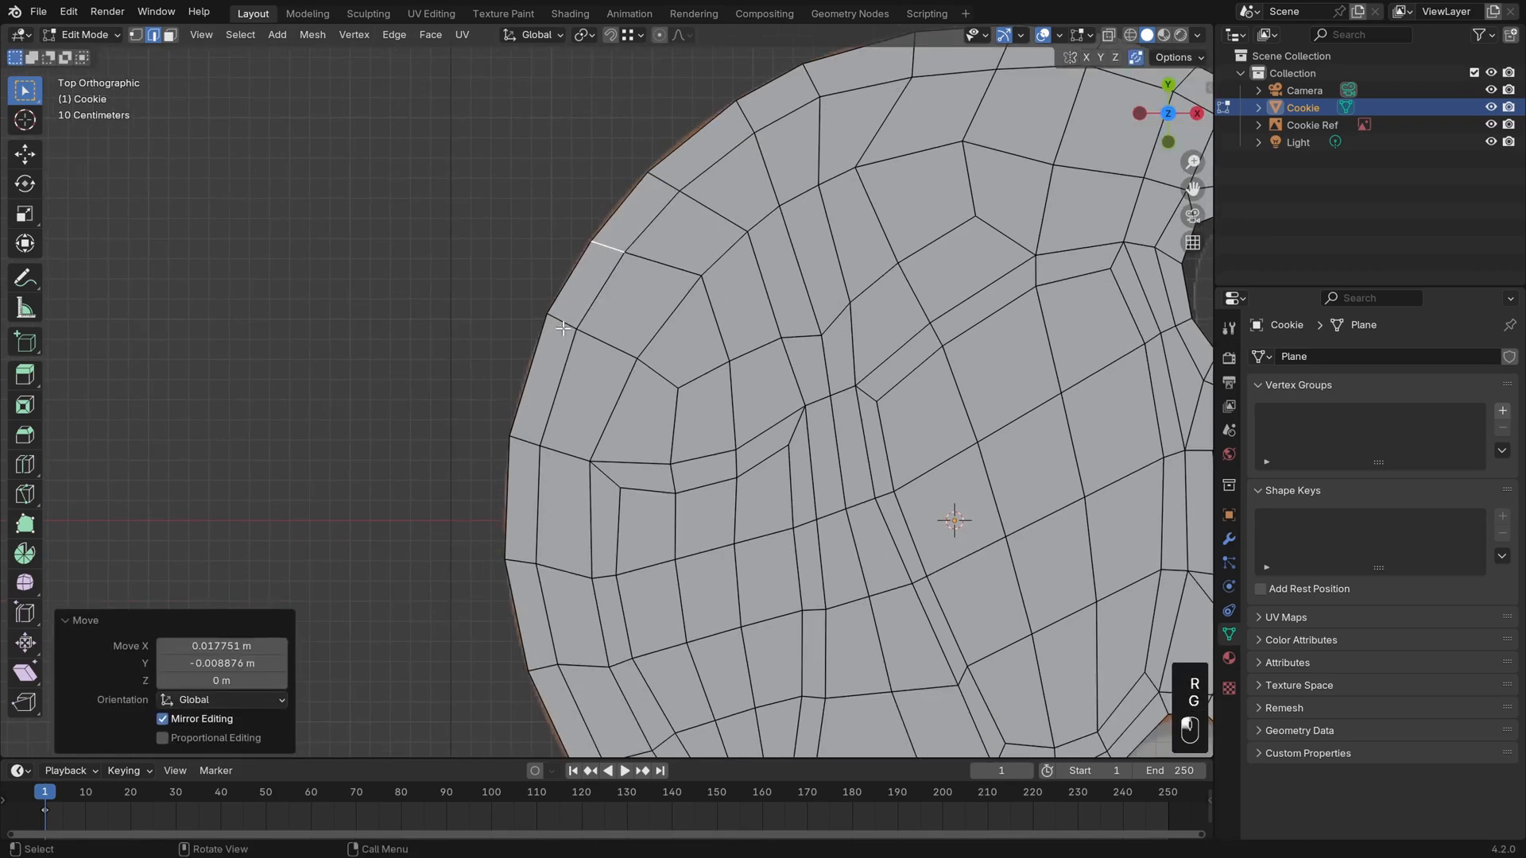
# Move and rotate the next left rim cross edge downward, finishing with a shift of about -0.018 m in X and -0.009 m in Y
pyautogui.click(564, 323)
pyautogui.press('g')
pyautogui.click(554, 356)
pyautogui.press('r')
pyautogui.click(672, 324)
pyautogui.press('g')
pyautogui.click(694, 357)
pyautogui.press('g')
pyautogui.click(683, 357)
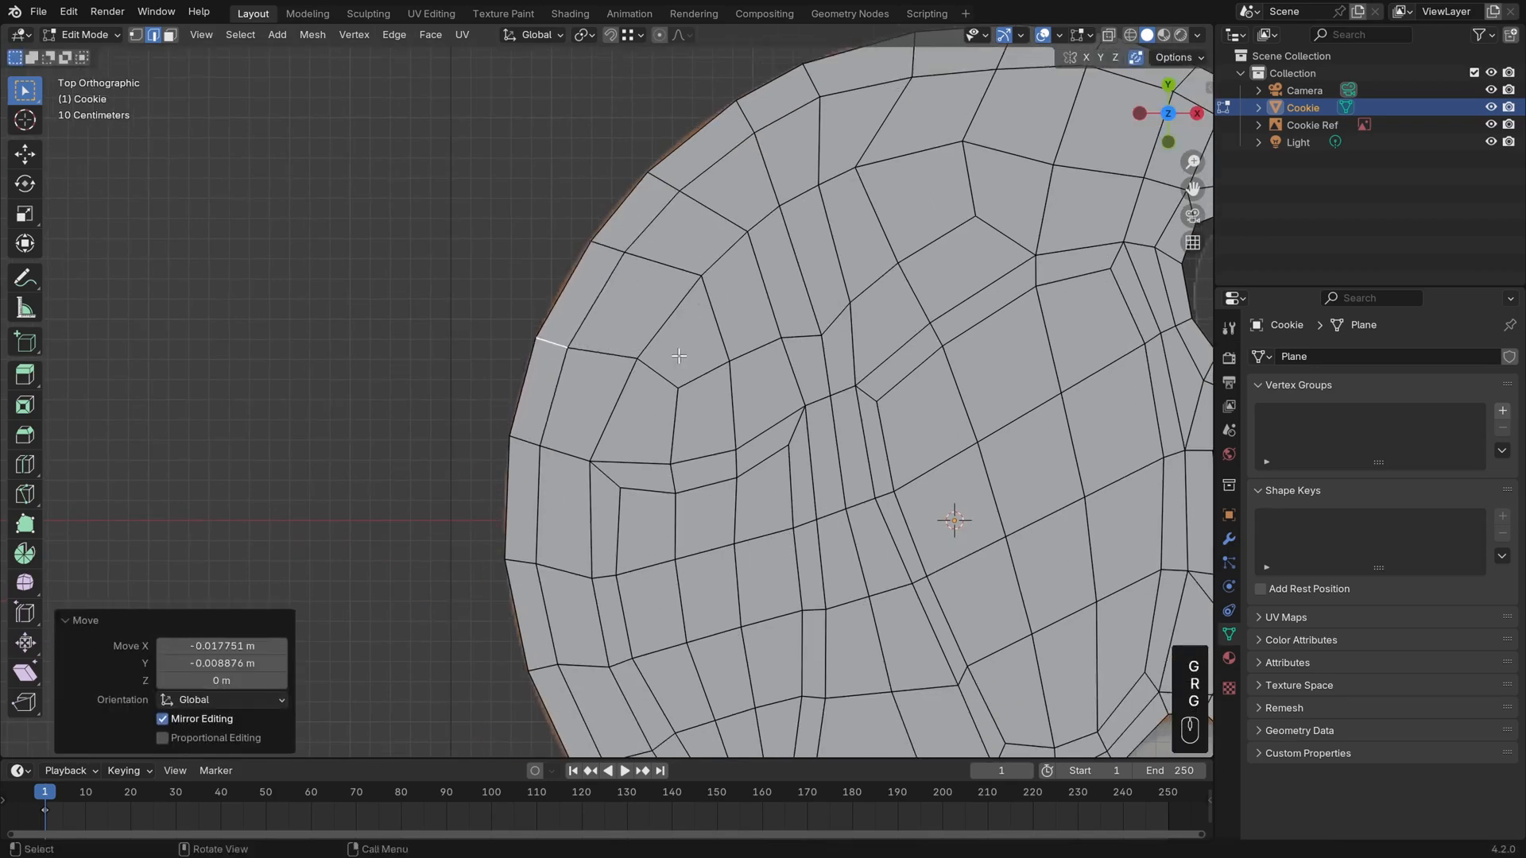
# Move and rotate the cross edge just above the X axis, finishing with a shift of about -0.006 m in Y
pyautogui.keyDown('shift'); pyautogui.moveTo(677, 355); pyautogui.dragTo(666, 237, button='middle'); pyautogui.keyUp('shift')
pyautogui.click(518, 325)
pyautogui.press('g')
pyautogui.click(517, 339)
pyautogui.press('r')
pyautogui.press('g')
pyautogui.click(632, 354)
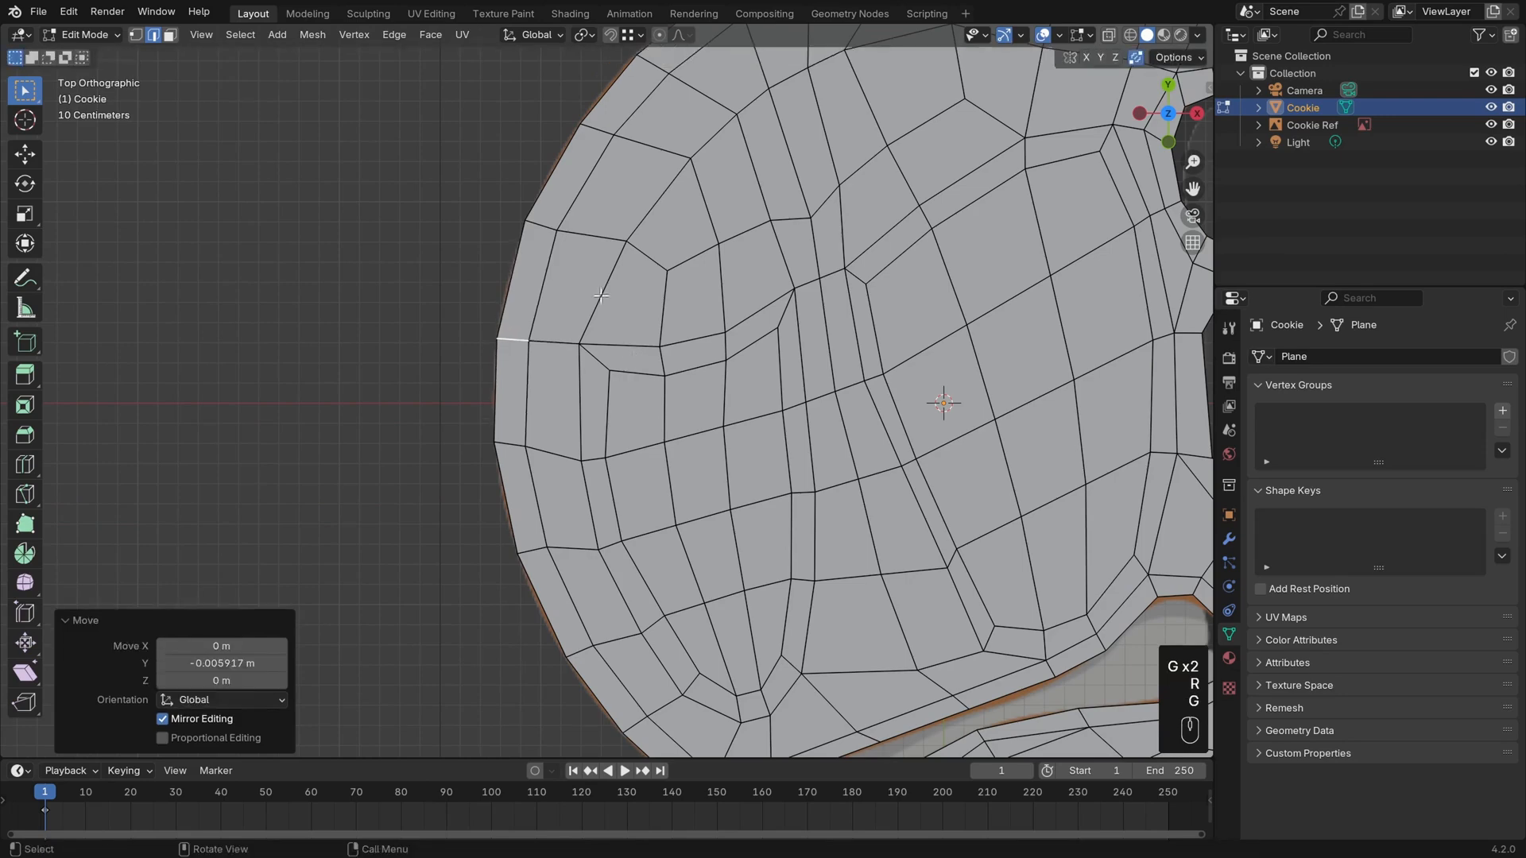
# Fine-tune the position and rotation of the cross edge one above it on the left rim
pyautogui.click(542, 227)
pyautogui.press('g')
pyautogui.click(542, 230)
pyautogui.press('r')
pyautogui.click(615, 248)
# Even out the upper-left rim strip, moving its upper cross edge about -0.053 m in X and -0.03 m in Y
pyautogui.keyDown('shift'); pyautogui.moveTo(613, 255); pyautogui.dragTo(573, 387, button='middle'); pyautogui.keyUp('shift')
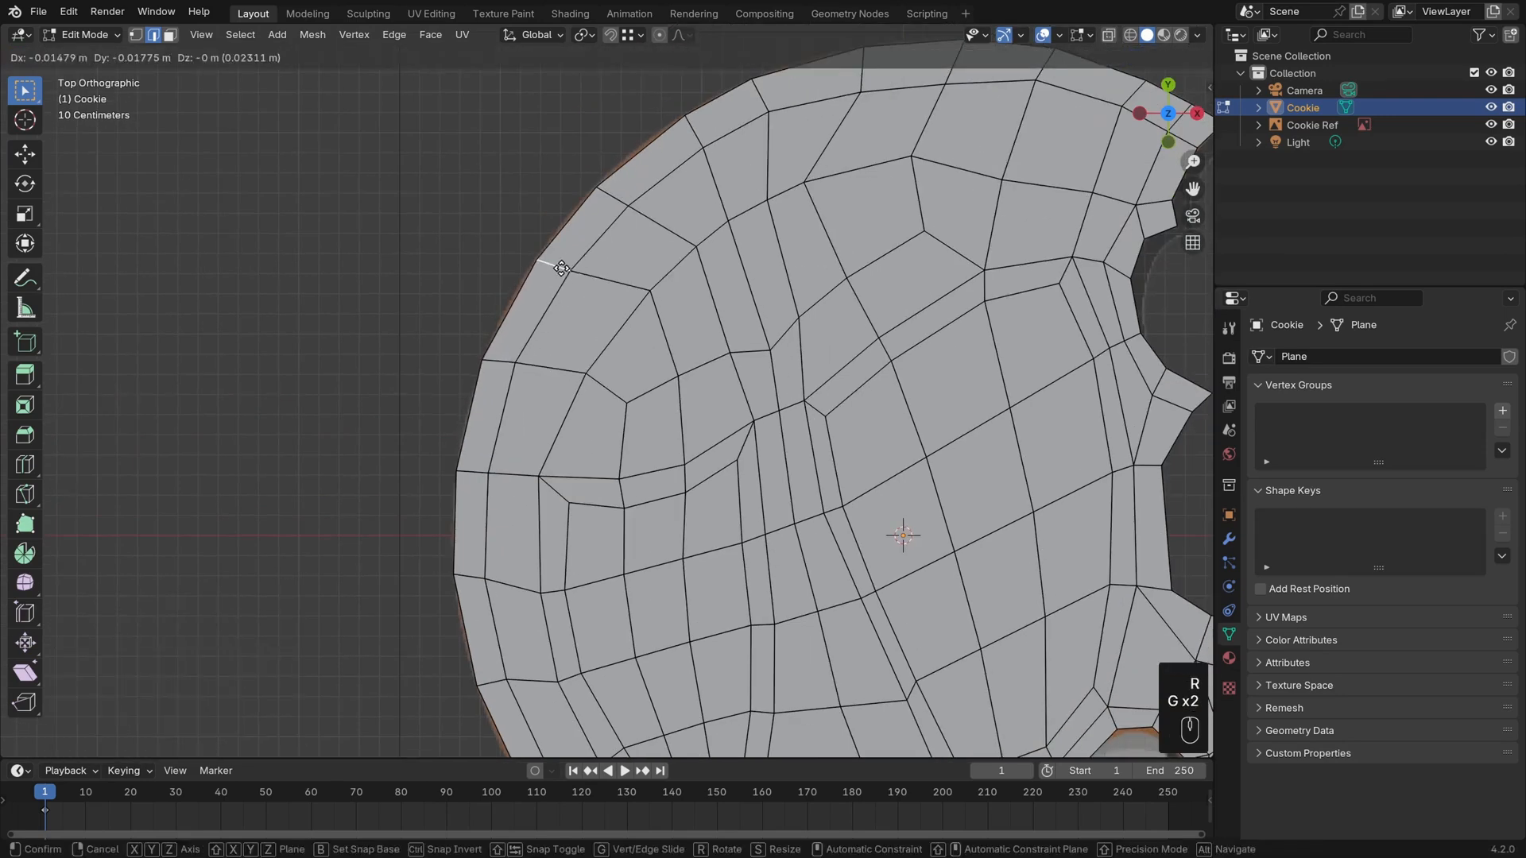
pyautogui.keyDown('shift'); pyautogui.moveTo(556, 270); pyautogui.dragTo(514, 419, button='middle'); pyautogui.keyUp('shift')
pyautogui.click(650, 280)
pyautogui.press('g')
pyautogui.click(637, 288)
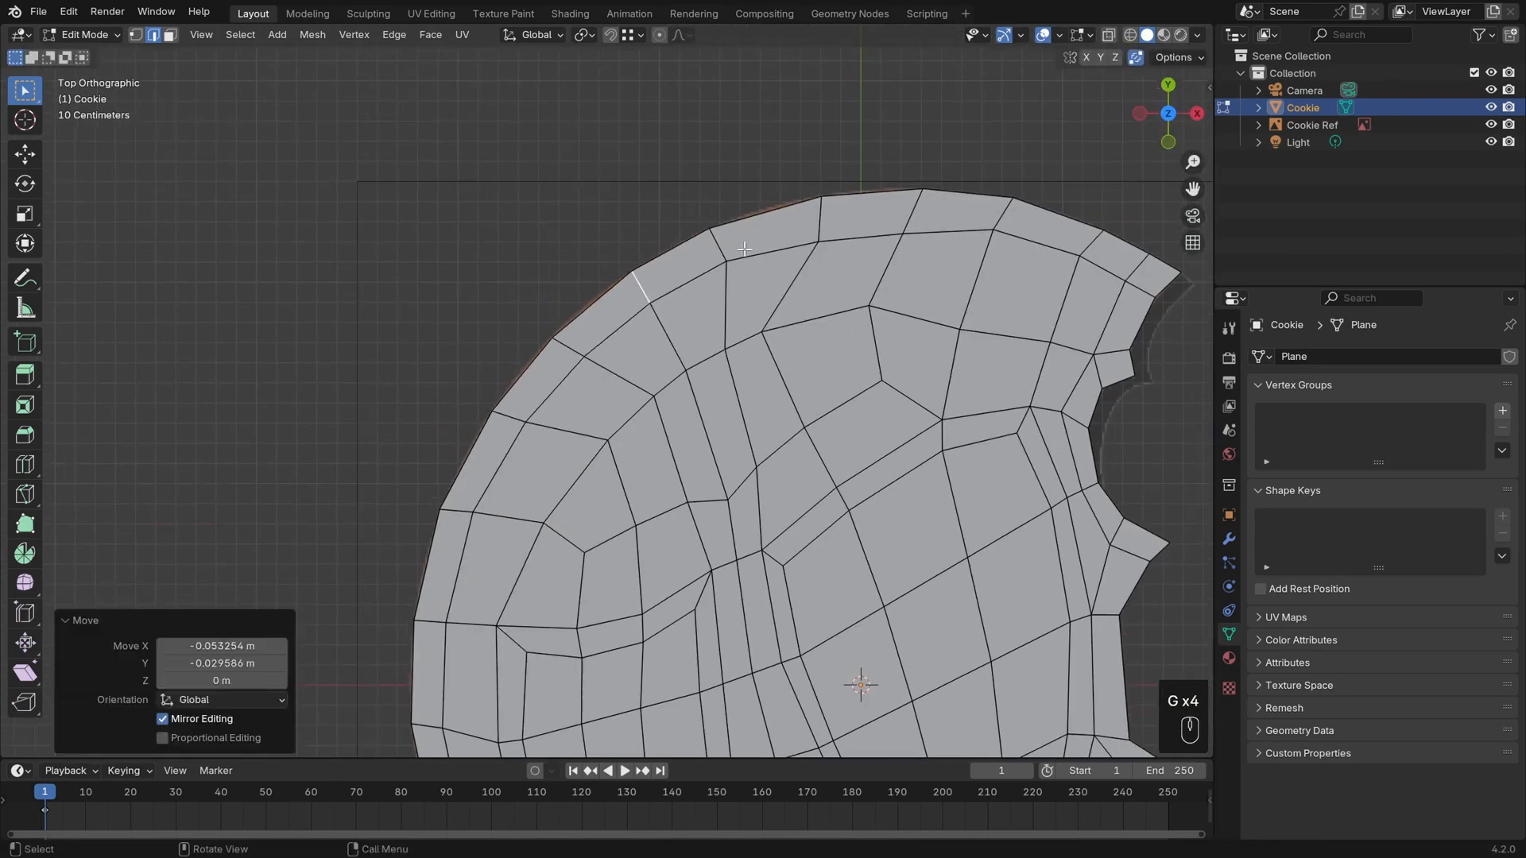
# Move and rotate the next cross edge toward the top, and shift its right neighbour about 0.059 m in X and -0.003 m in Y
pyautogui.click(733, 238)
pyautogui.press('g')
pyautogui.click(751, 232)
pyautogui.press('r')
pyautogui.click(807, 282)
pyautogui.press('g')
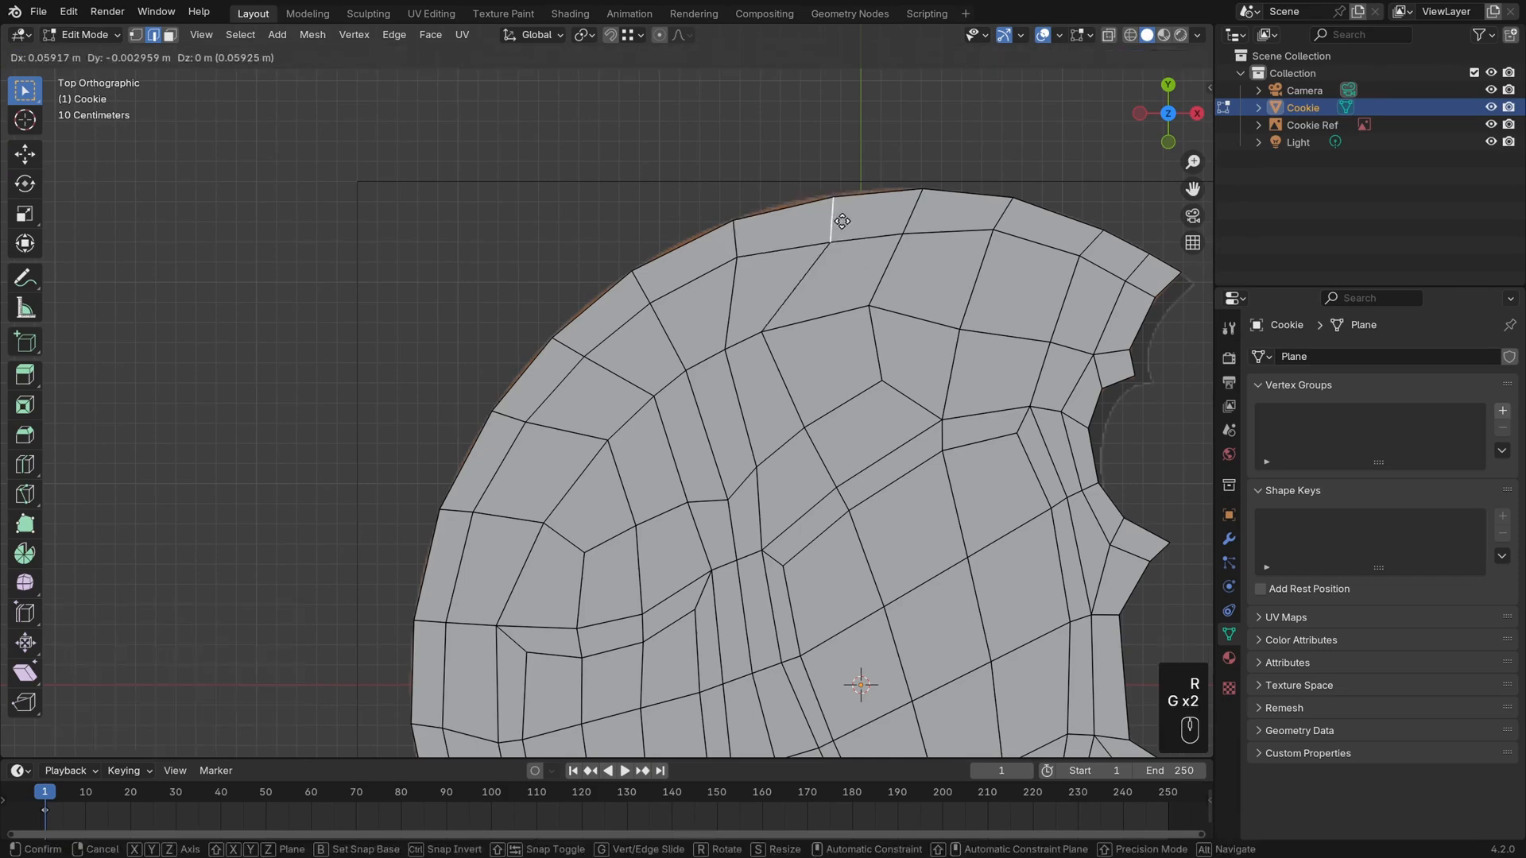
pyautogui.click(902, 280)
# Scale and shift the top cross edge about 0.006 m in X and 0.018 m in Y, and move its right neighbour about 0.09 m in X
pyautogui.click(916, 213)
pyautogui.press('s')
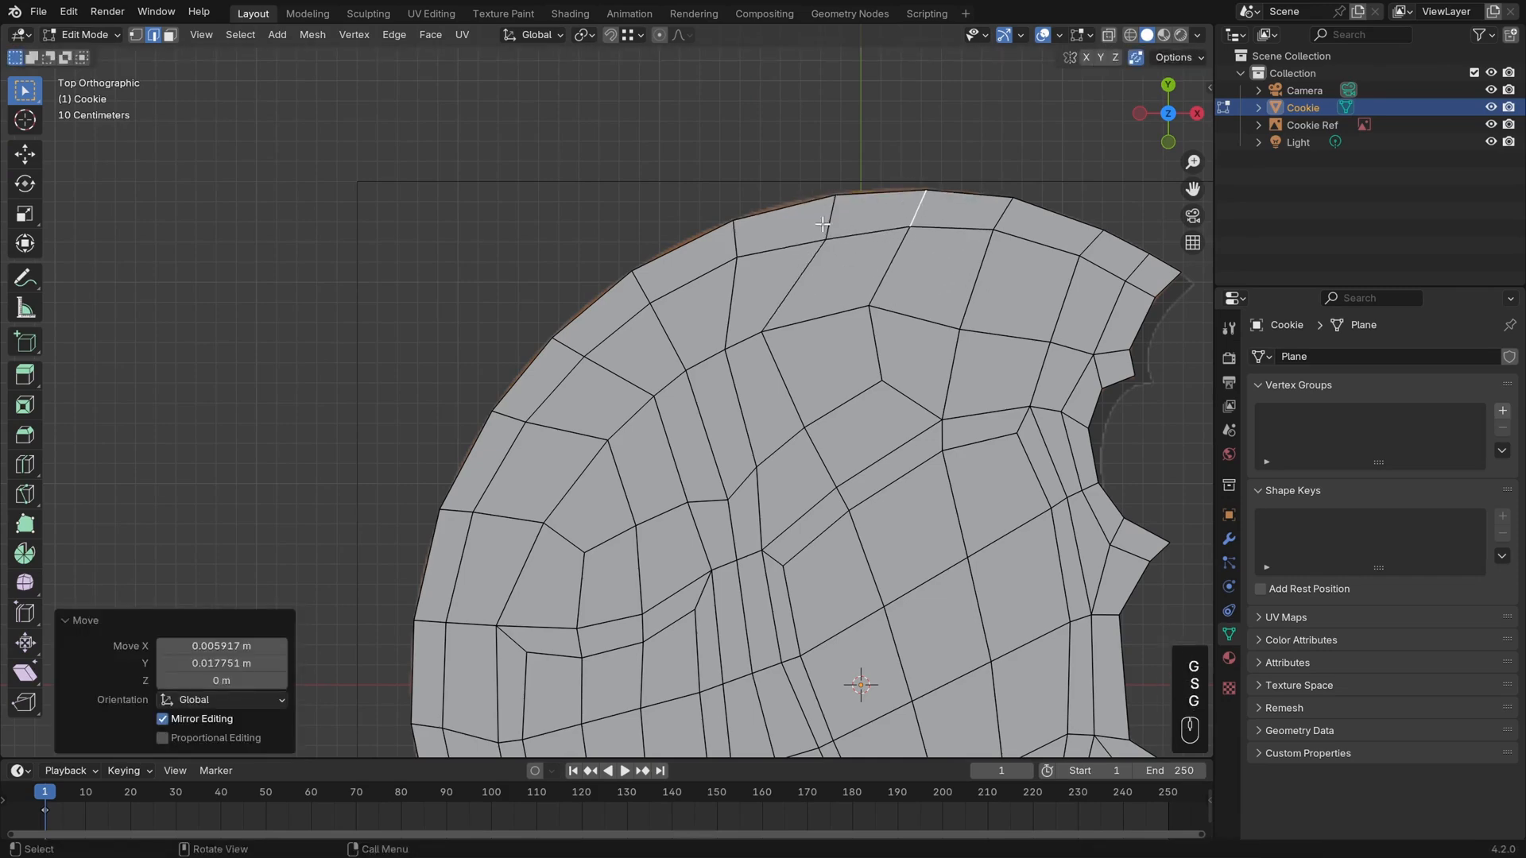
pyautogui.click(965, 270)
pyautogui.click(1027, 219)
pyautogui.press('g')
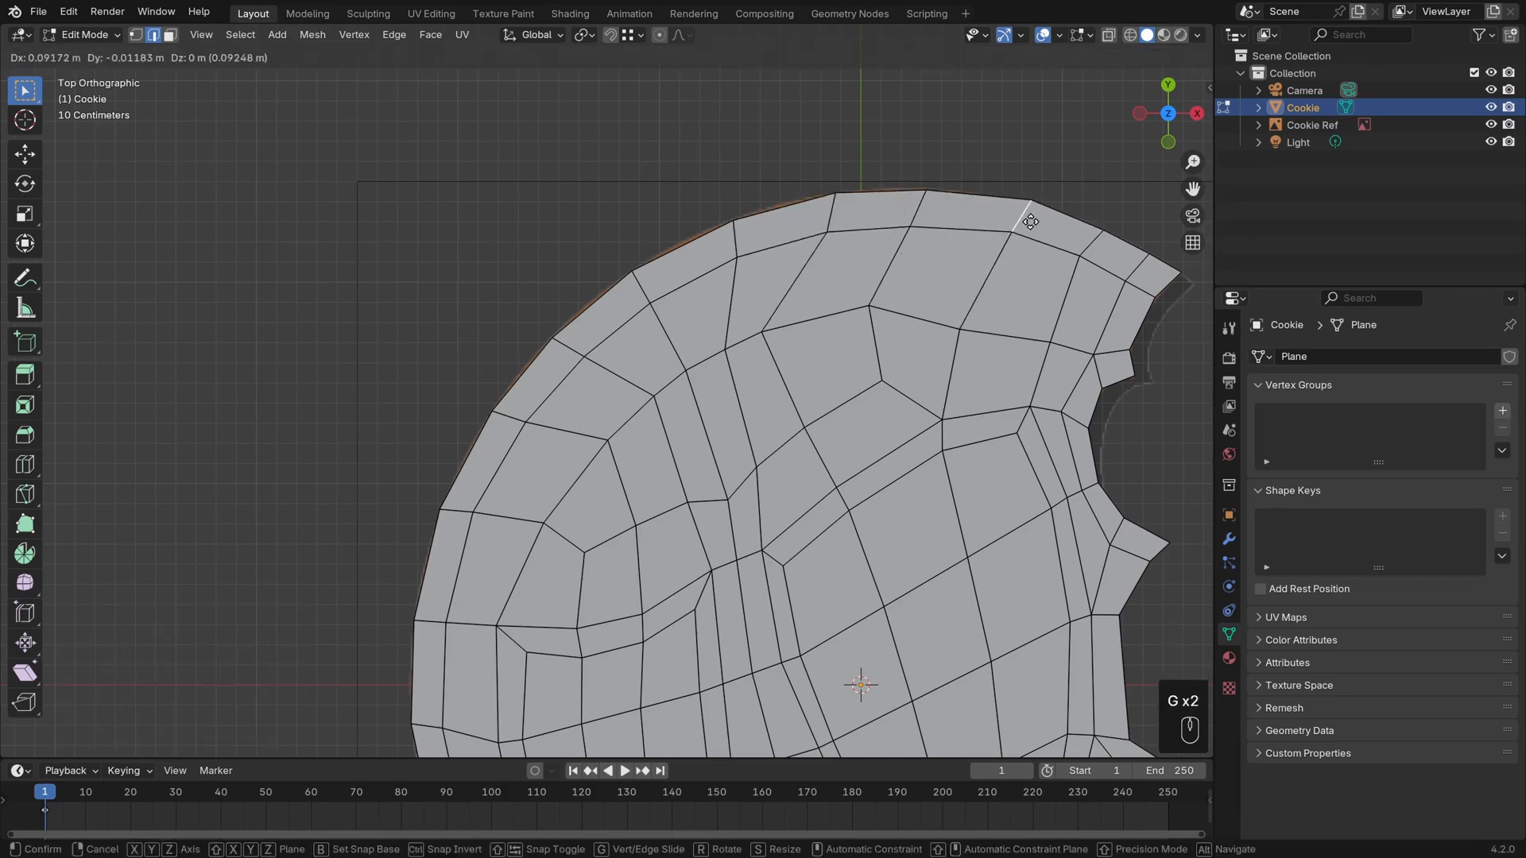
pyautogui.click(1029, 225)
# Move the left rim cross edge just below the X axis about -0.053 m in Y and rotate it to follow the rim
pyautogui.hotkey('alt', 'a')
pyautogui.keyDown('shift'); pyautogui.scroll(-8, 431, 352); pyautogui.keyUp('shift')
pyautogui.click(436, 342)
pyautogui.press('g')
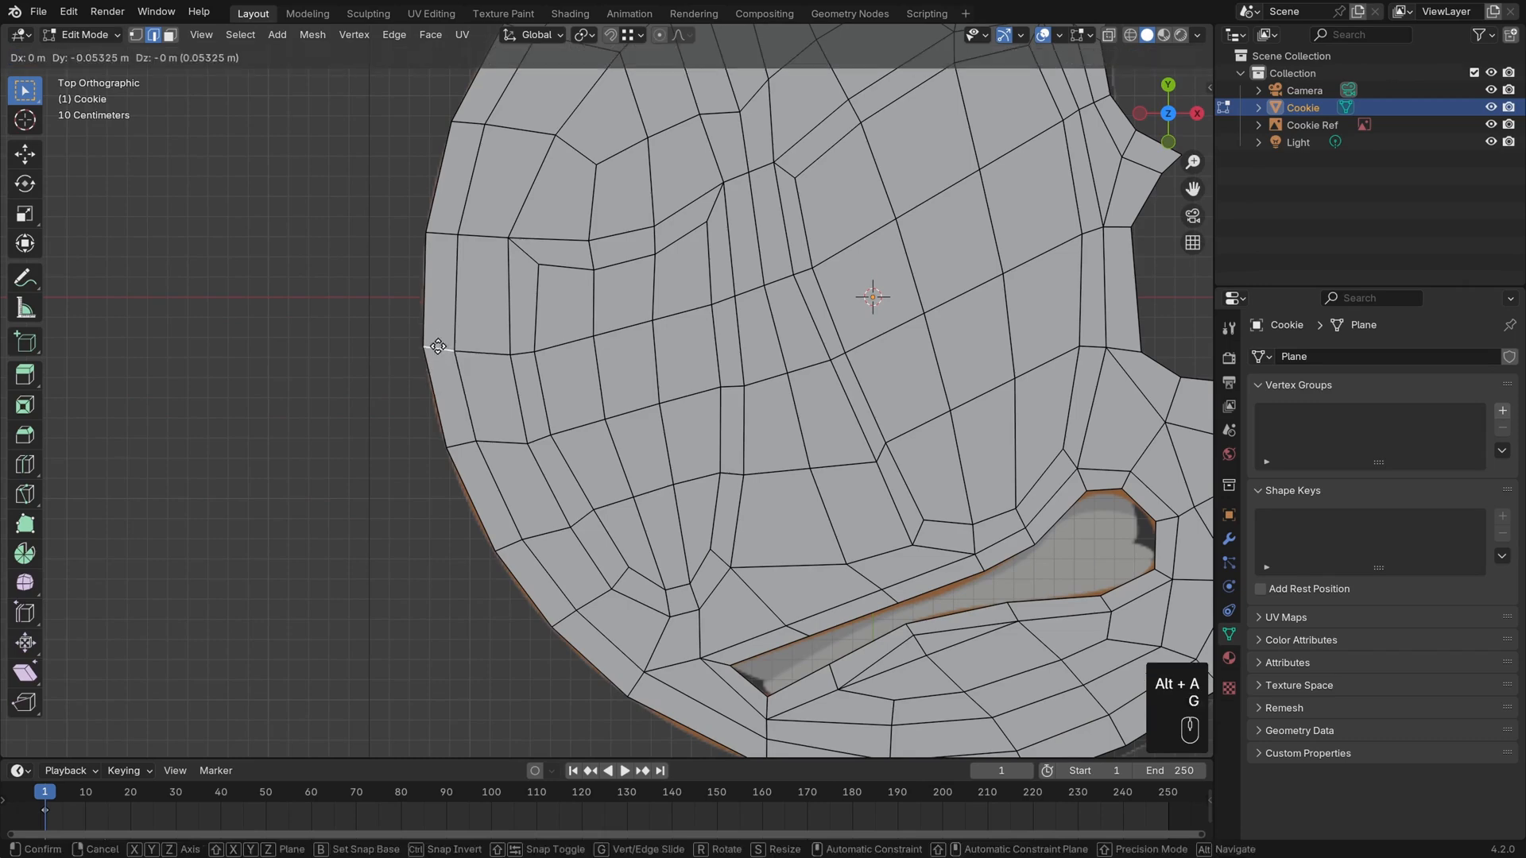
pyautogui.click(436, 350)
pyautogui.press('r')
pyautogui.click(627, 419)
# Shift the cross edges along the bottom rim, nudging the one right of the lowest point about 0.015 m in X and -0.012 m in Y
pyautogui.keyDown('shift'); pyautogui.moveTo(693, 578); pyautogui.dragTo(517, 422, button='middle'); pyautogui.keyUp('shift')
pyautogui.click(591, 602)
pyautogui.press('g')
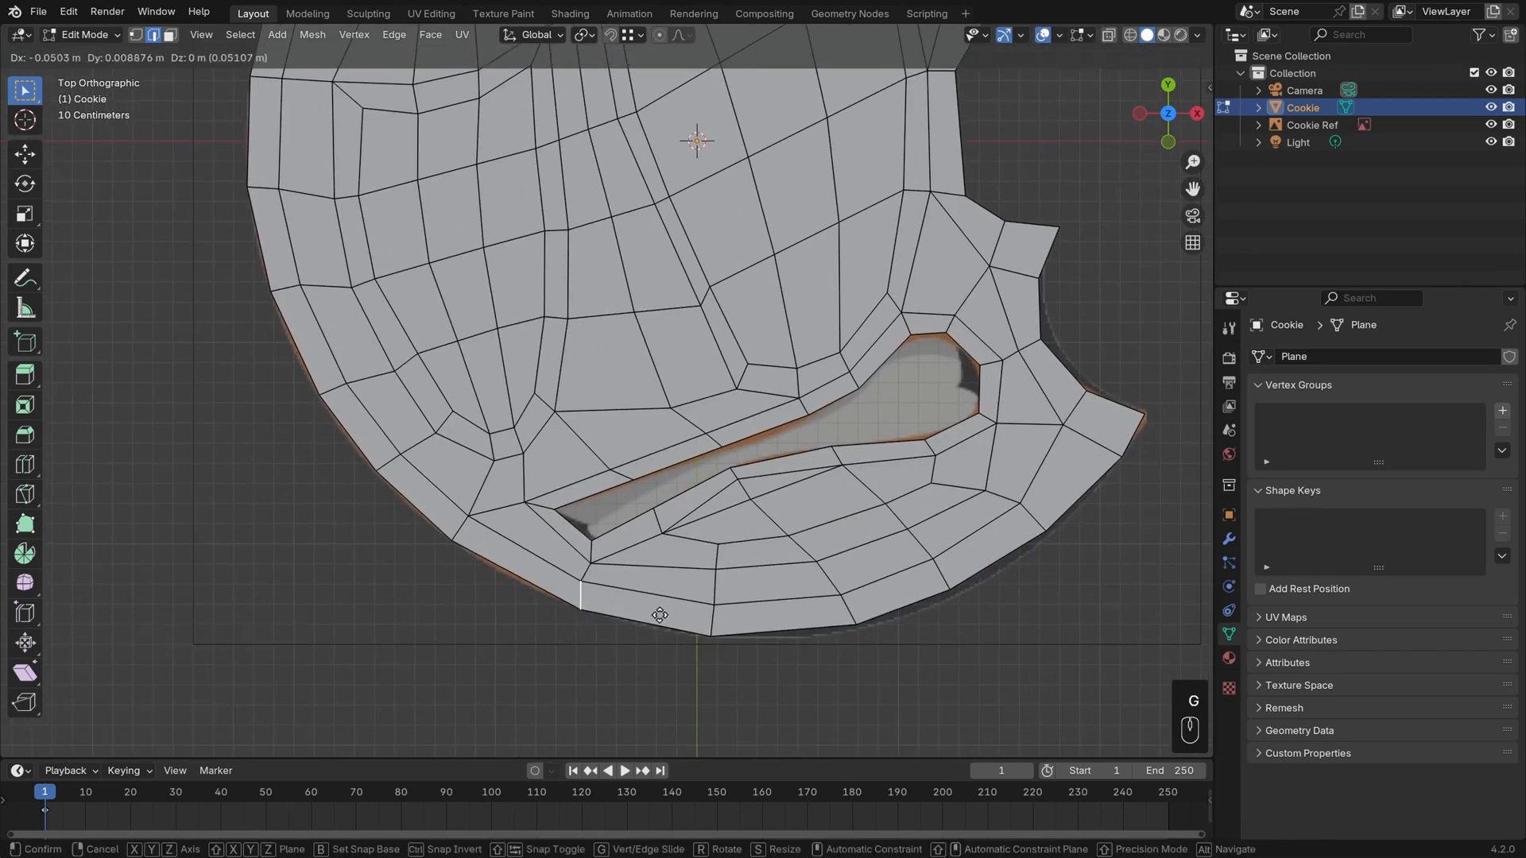
pyautogui.click(695, 640)
pyautogui.click(712, 623)
pyautogui.press('g')
pyautogui.click(824, 606)
# Rotate and move the next cross edge to the right on the lower rim to align it with the outline
pyautogui.click(943, 576)
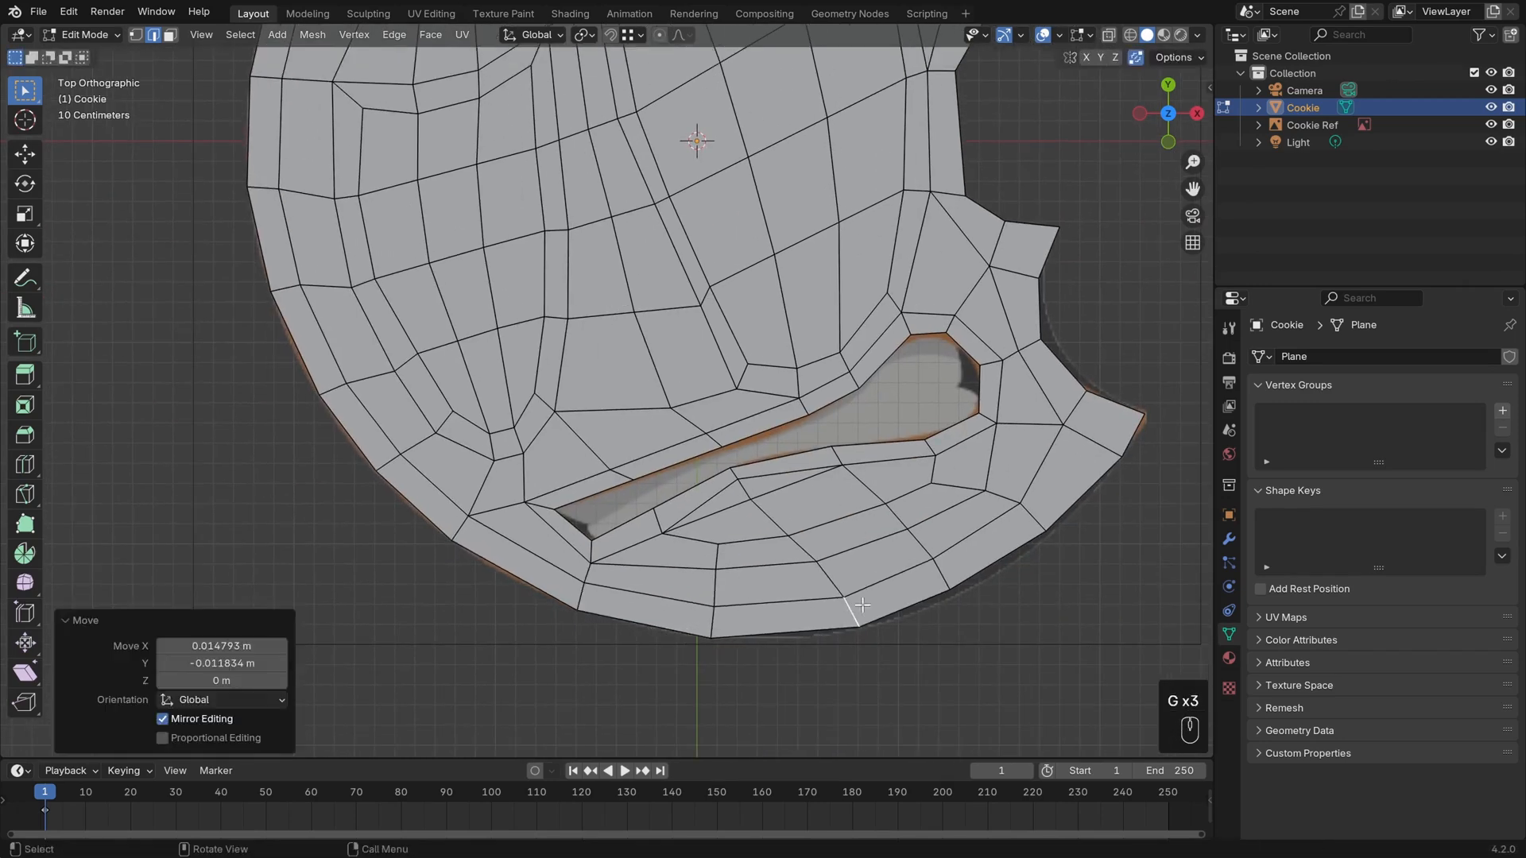
pyautogui.press('r')
pyautogui.press('g')
pyautogui.click(1022, 617)
pyautogui.keyDown('shift'); pyautogui.moveTo(1028, 523); pyautogui.dragTo(1004, 581, button='middle'); pyautogui.keyUp('shift')
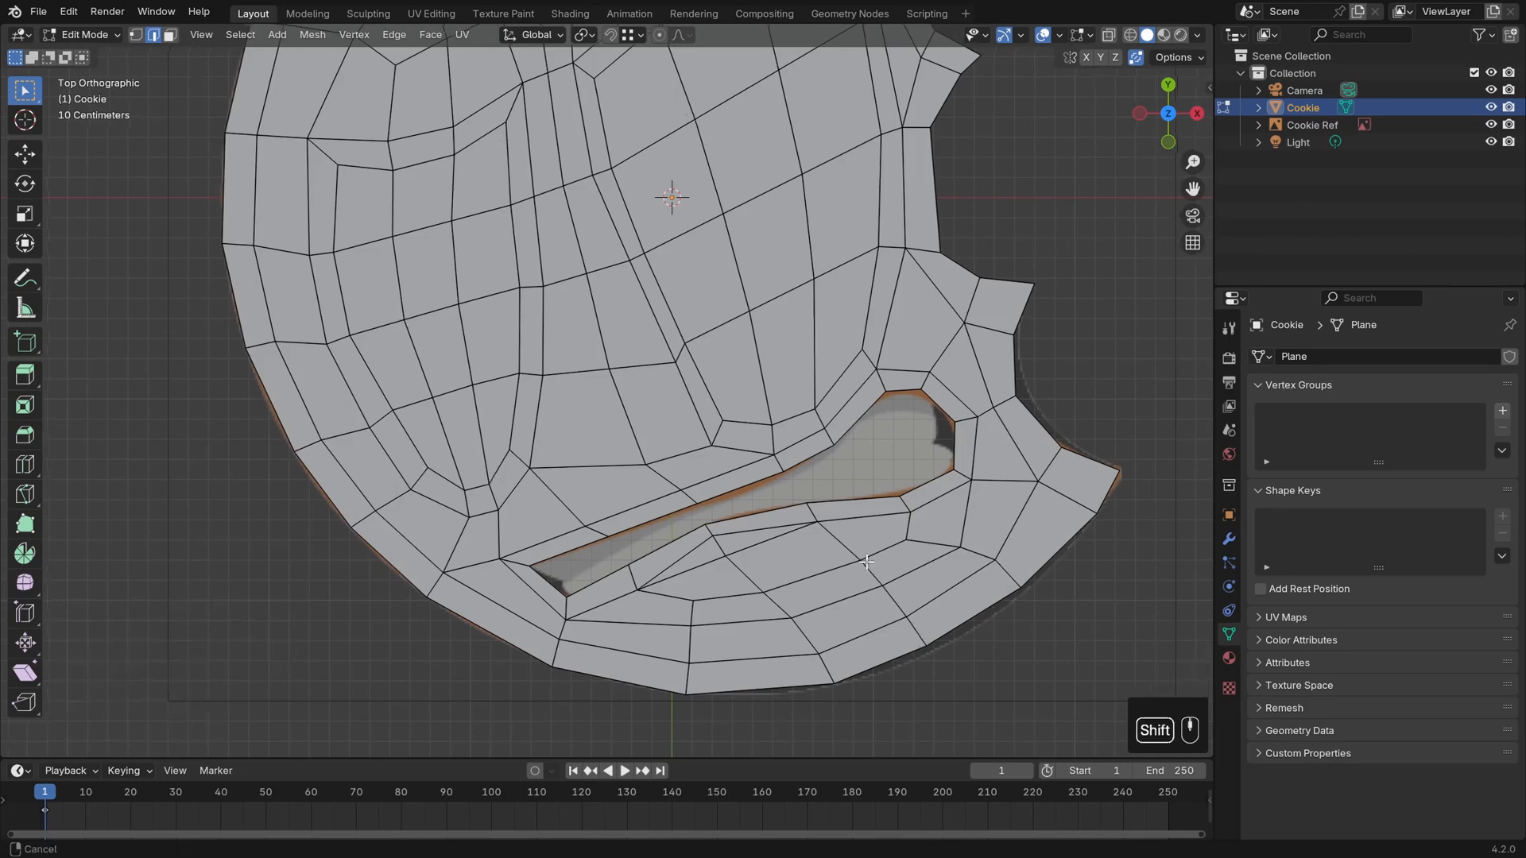
# Fill the mouth opening with six quads, starting from the short edge at its left corner
pyautogui.keyDown('shift'); pyautogui.moveTo(893, 545); pyautogui.dragTo(844, 525, button='middle'); pyautogui.keyUp('shift')
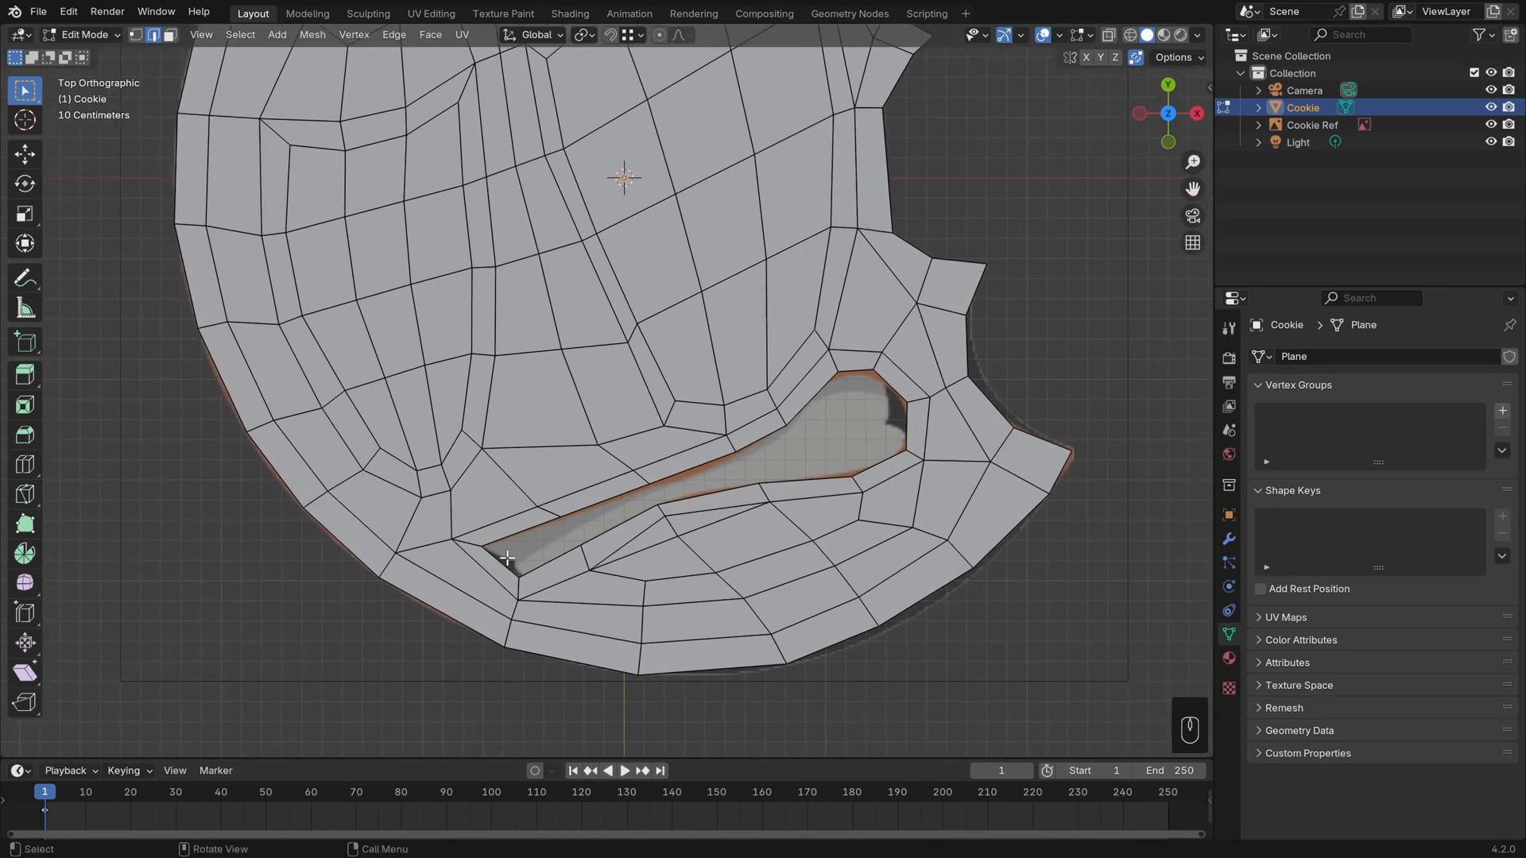
pyautogui.scroll(2, 507, 559)
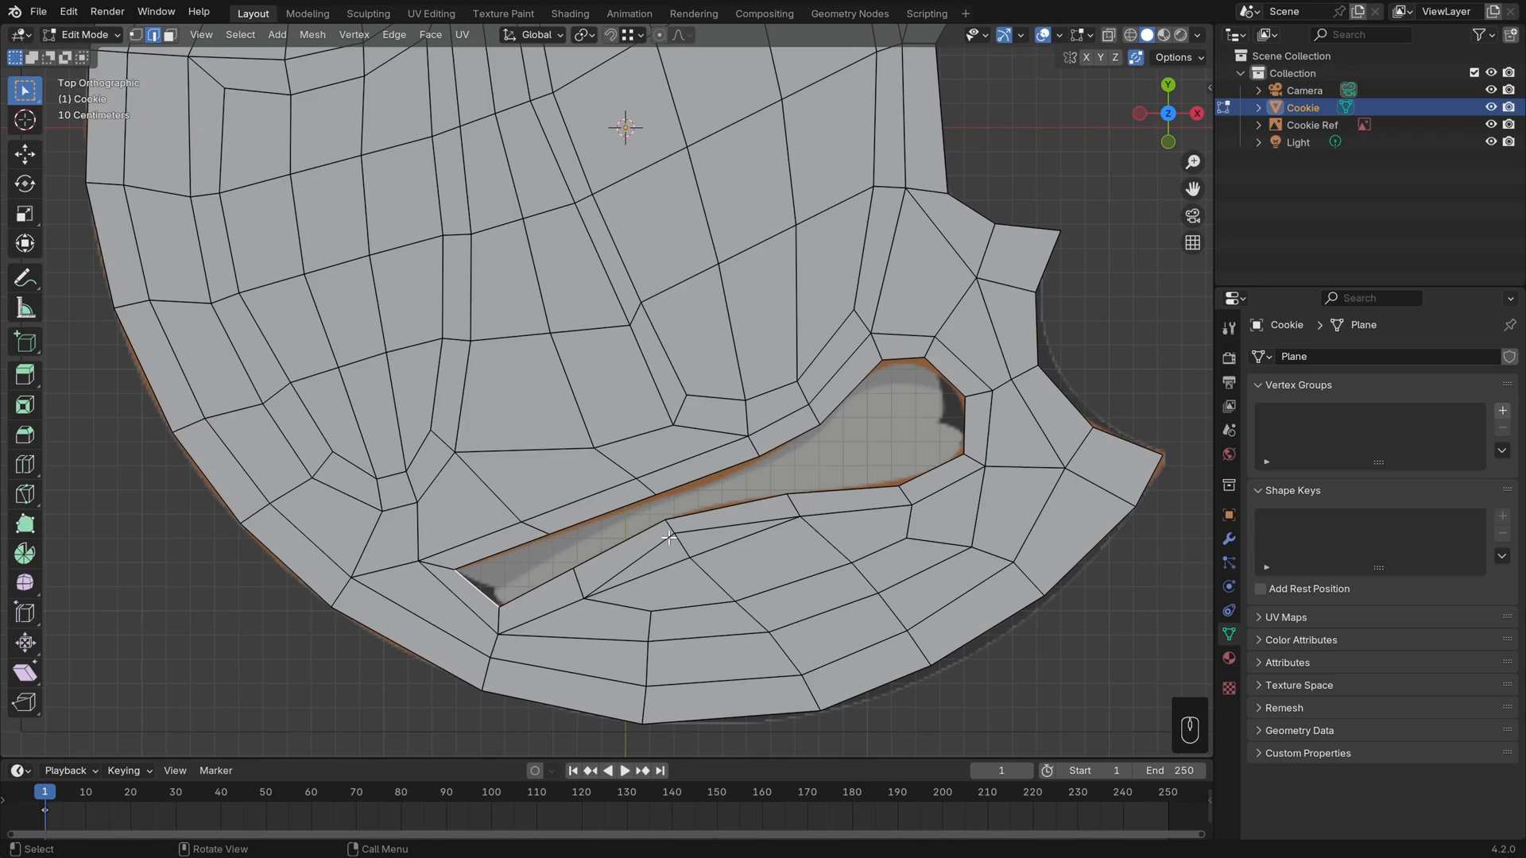
pyautogui.keyDown('shift'); pyautogui.moveTo(713, 525); pyautogui.dragTo(666, 540, button='middle'); pyautogui.keyUp('shift')
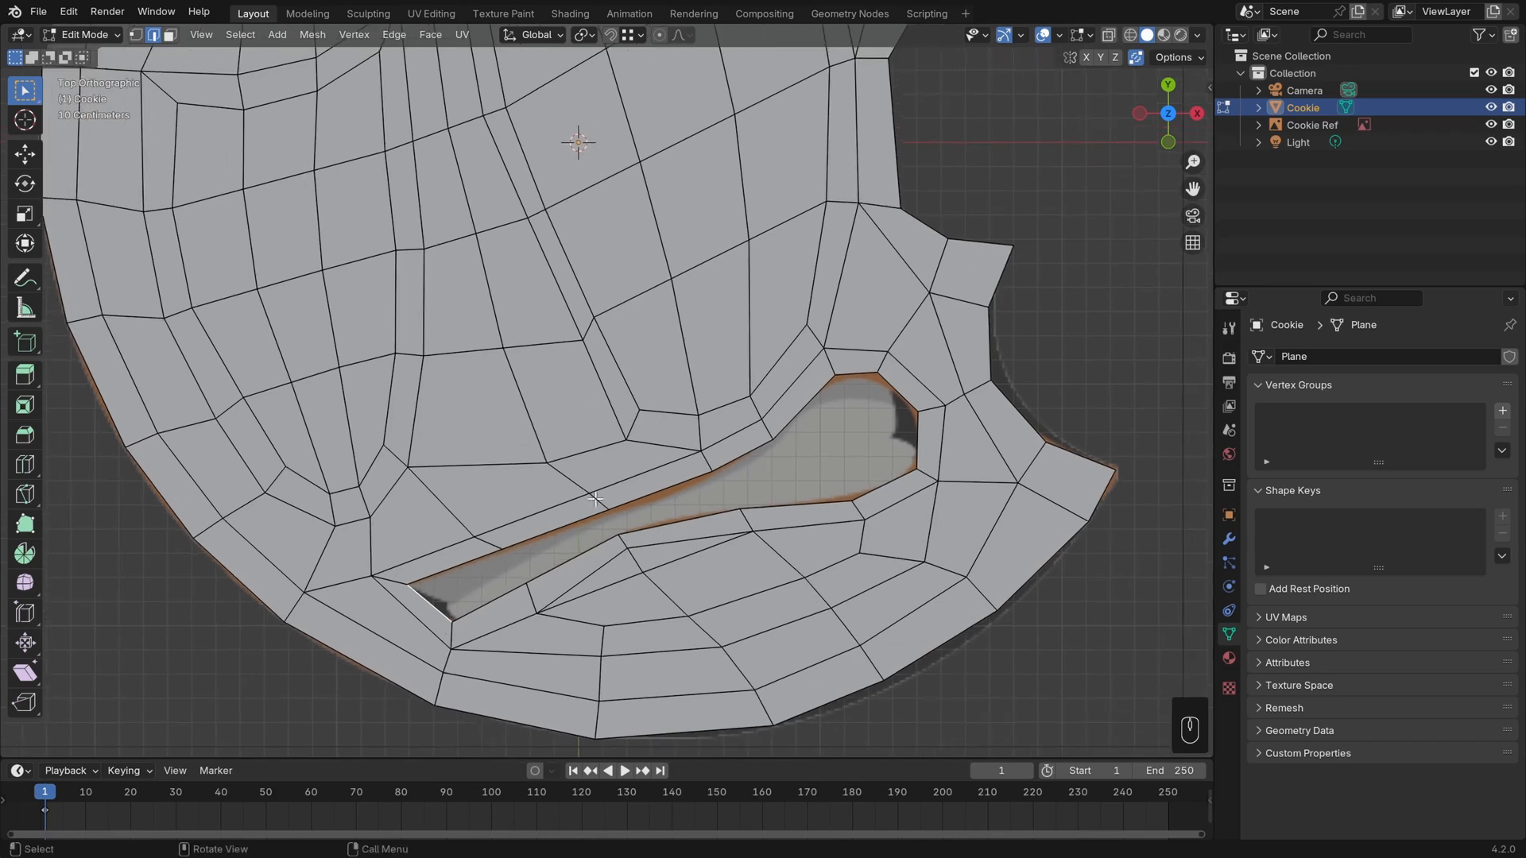
pyautogui.press('f')
pyautogui.press('f')
pyautogui.press('f')
pyautogui.press('f')
pyautogui.press('f')
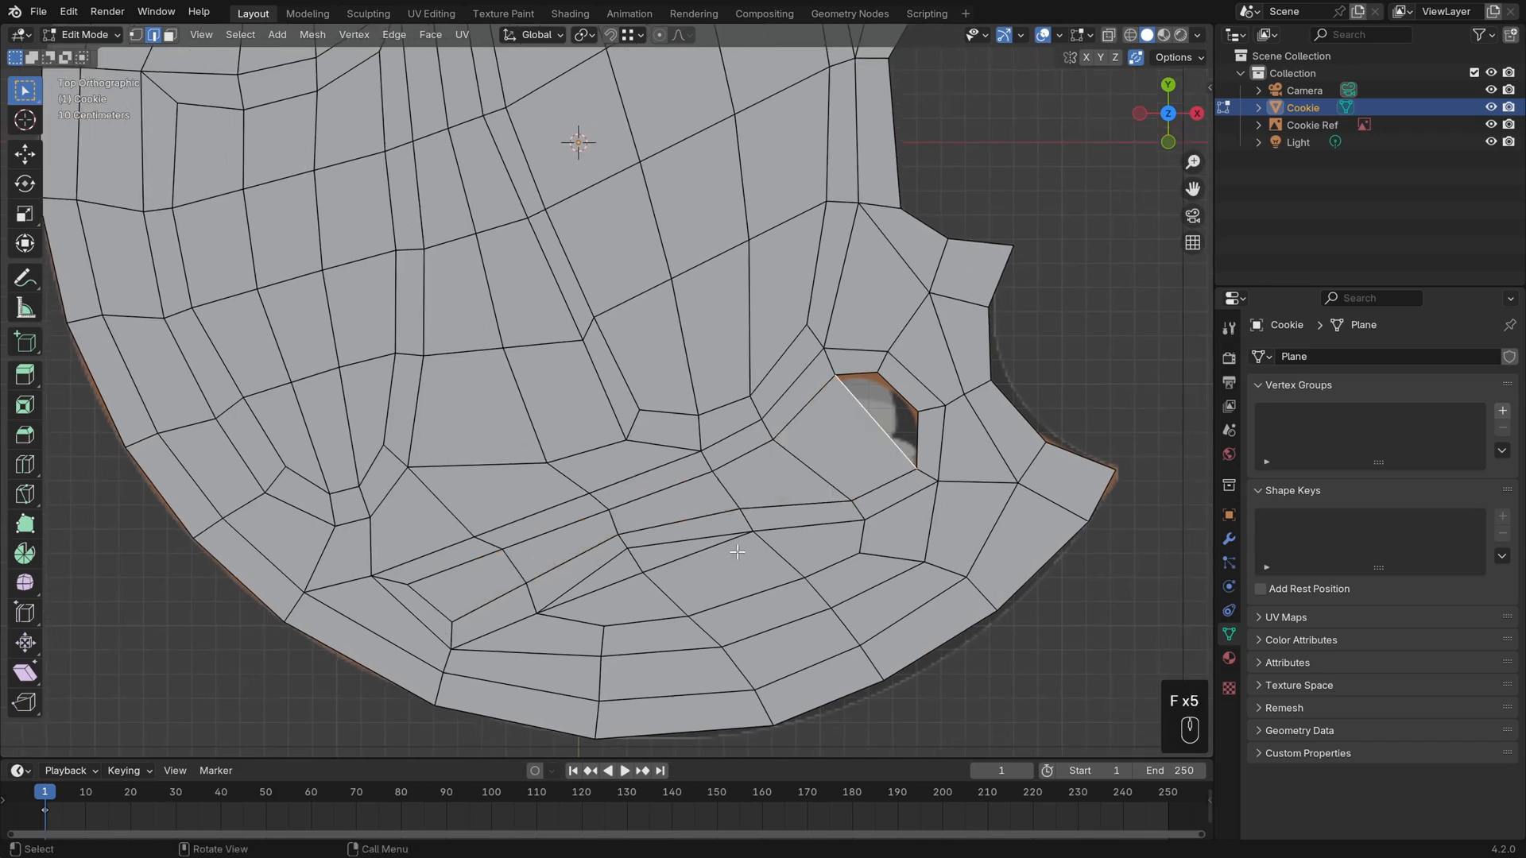
pyautogui.press('f')
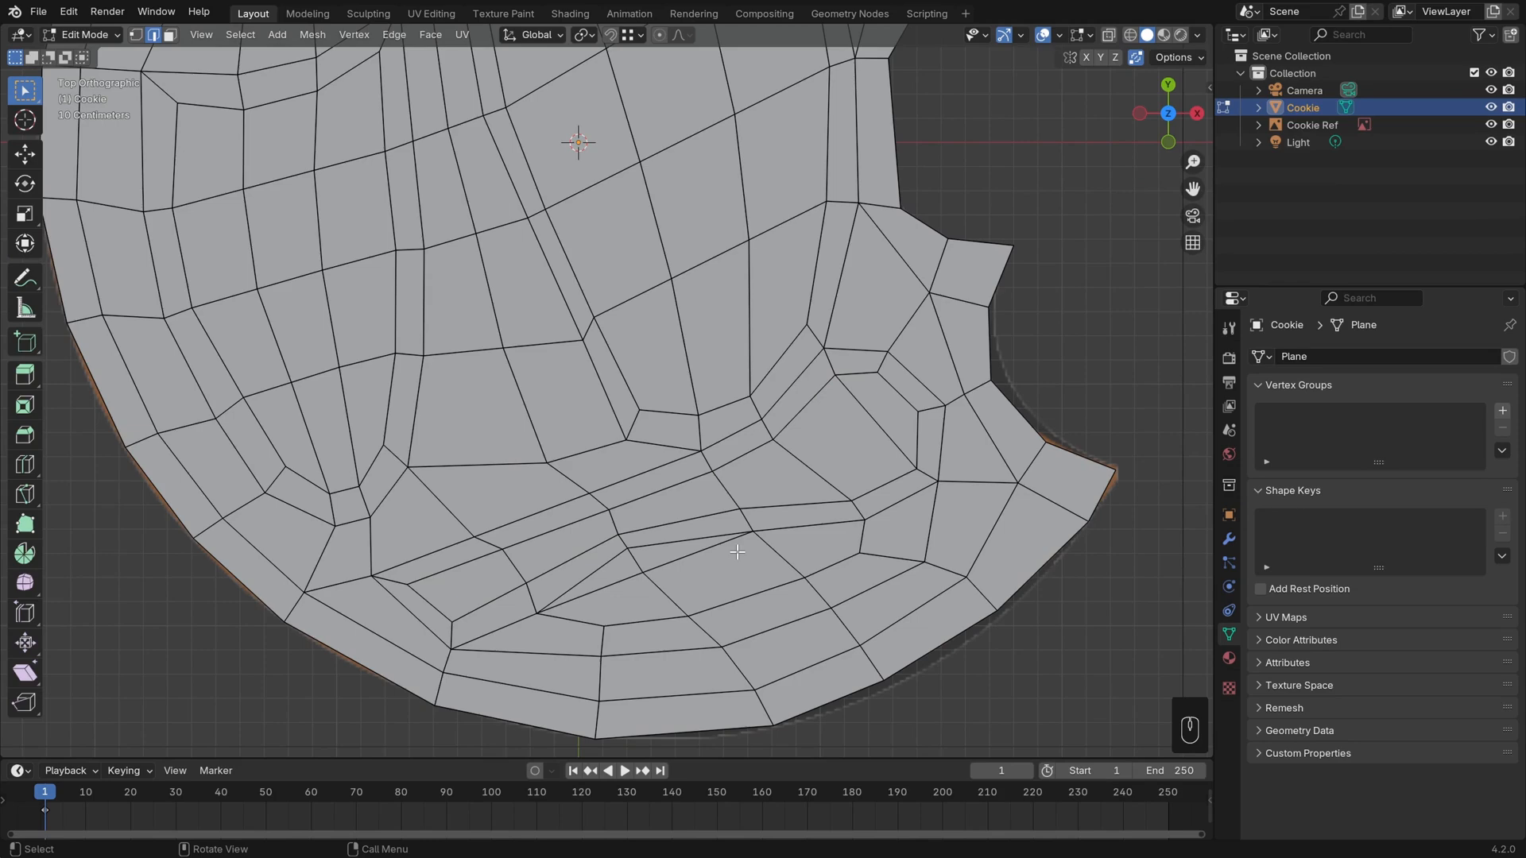
# Select the curved band of vertices in the face's upper-left part and expand the selection by one surrounding face step
pyautogui.scroll(-4, 737, 551)
pyautogui.keyDown('shift'); pyautogui.moveTo(647, 133); pyautogui.dragTo(761, 369, button='middle'); pyautogui.keyUp('shift')
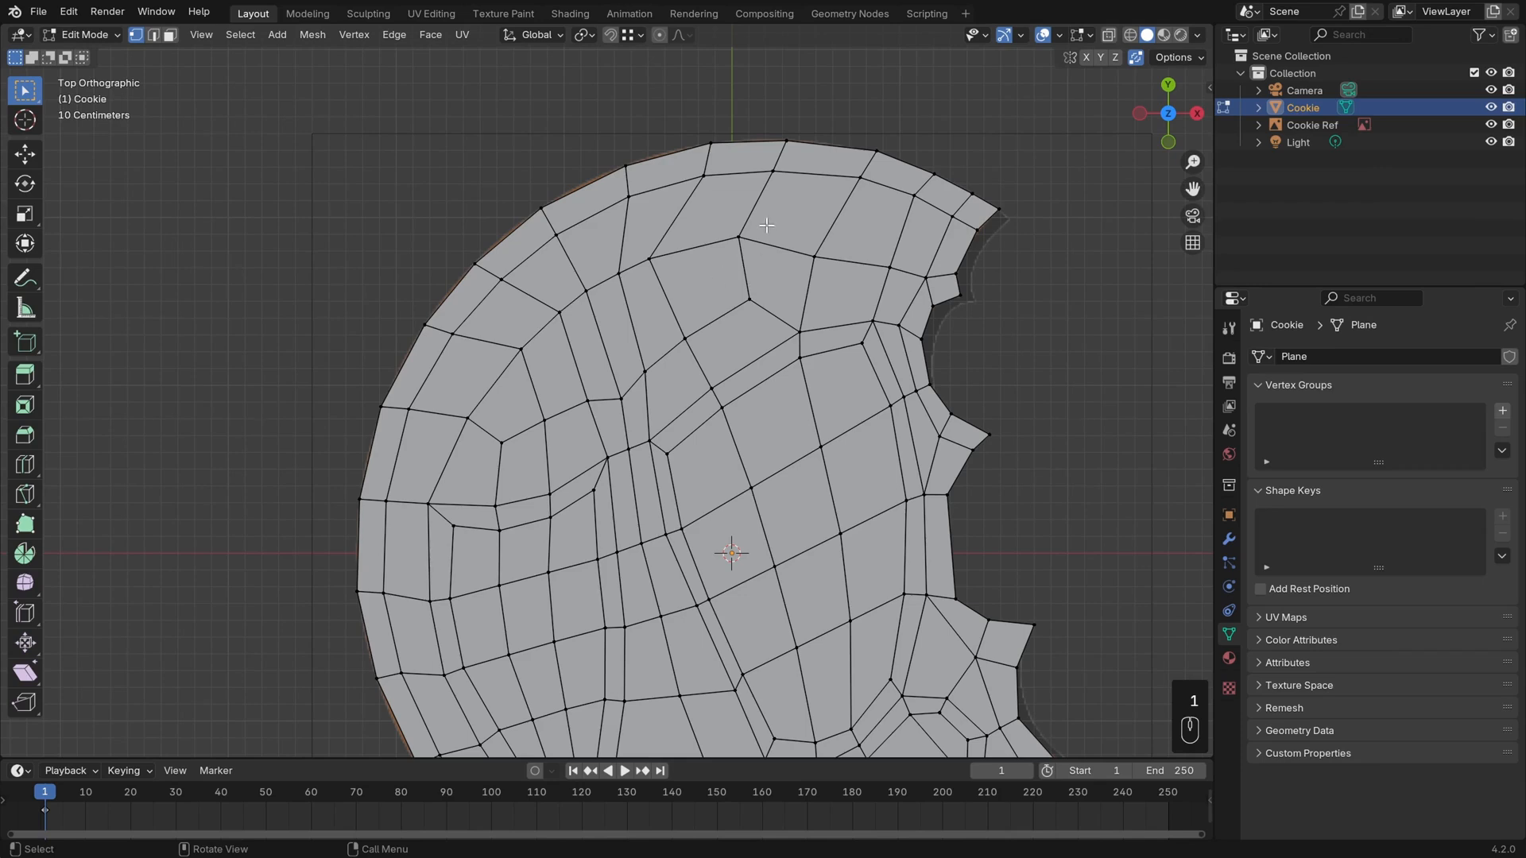
pyautogui.press('b')
pyautogui.moveTo(788, 219); pyautogui.dragTo(604, 357)
pyautogui.press('b')
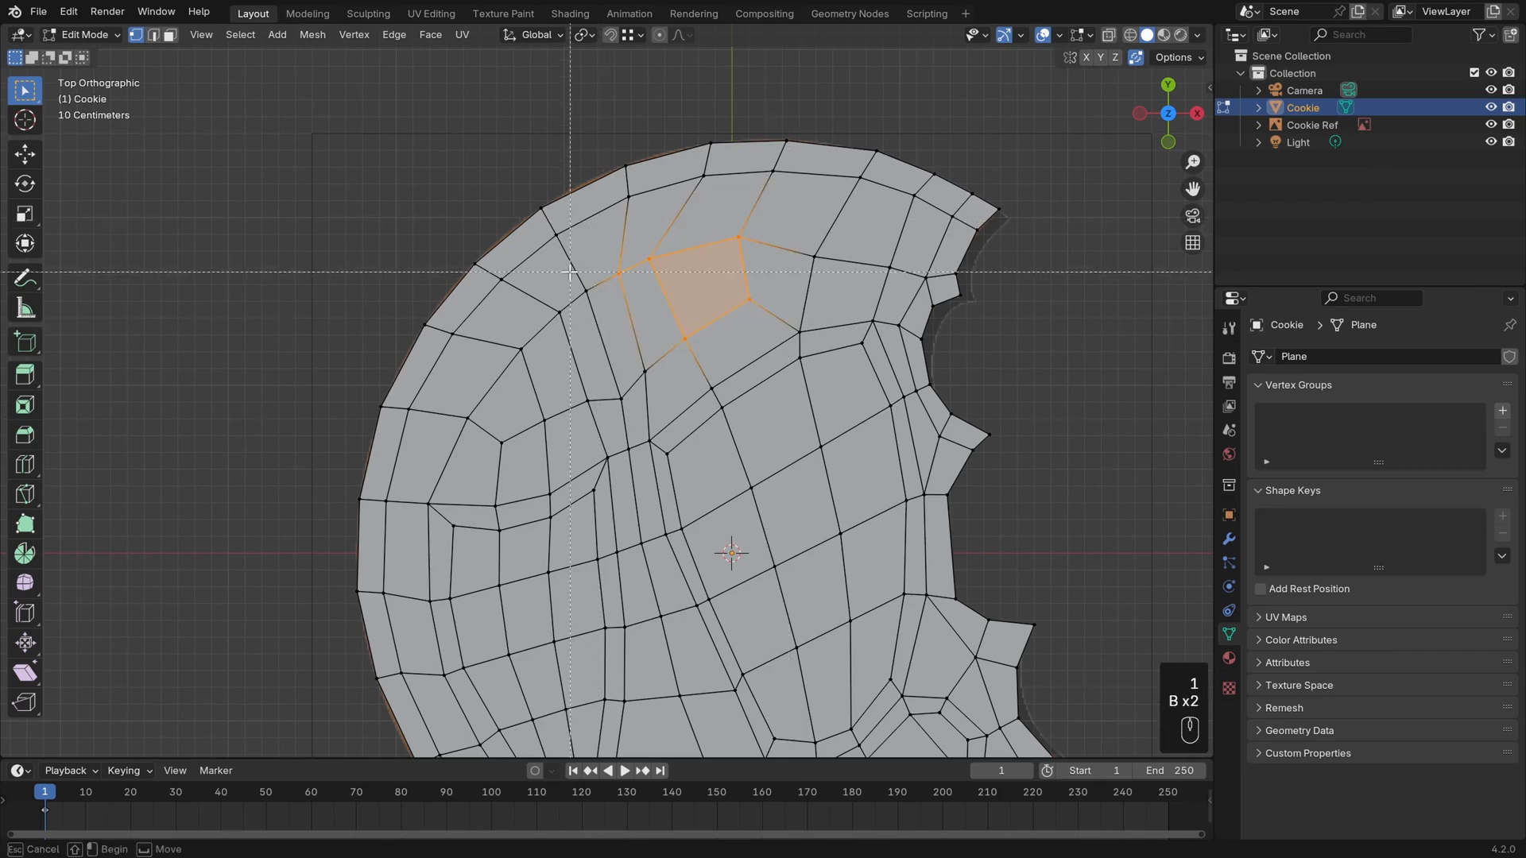
pyautogui.moveTo(592, 296); pyautogui.dragTo(662, 409)
pyautogui.press('b')
pyautogui.moveTo(531, 305); pyautogui.dragTo(634, 415)
pyautogui.keyDown('ctrl'); pyautogui.moveTo(523, 310); pyautogui.dragTo(500, 470, button='right'); pyautogui.keyUp('ctrl')
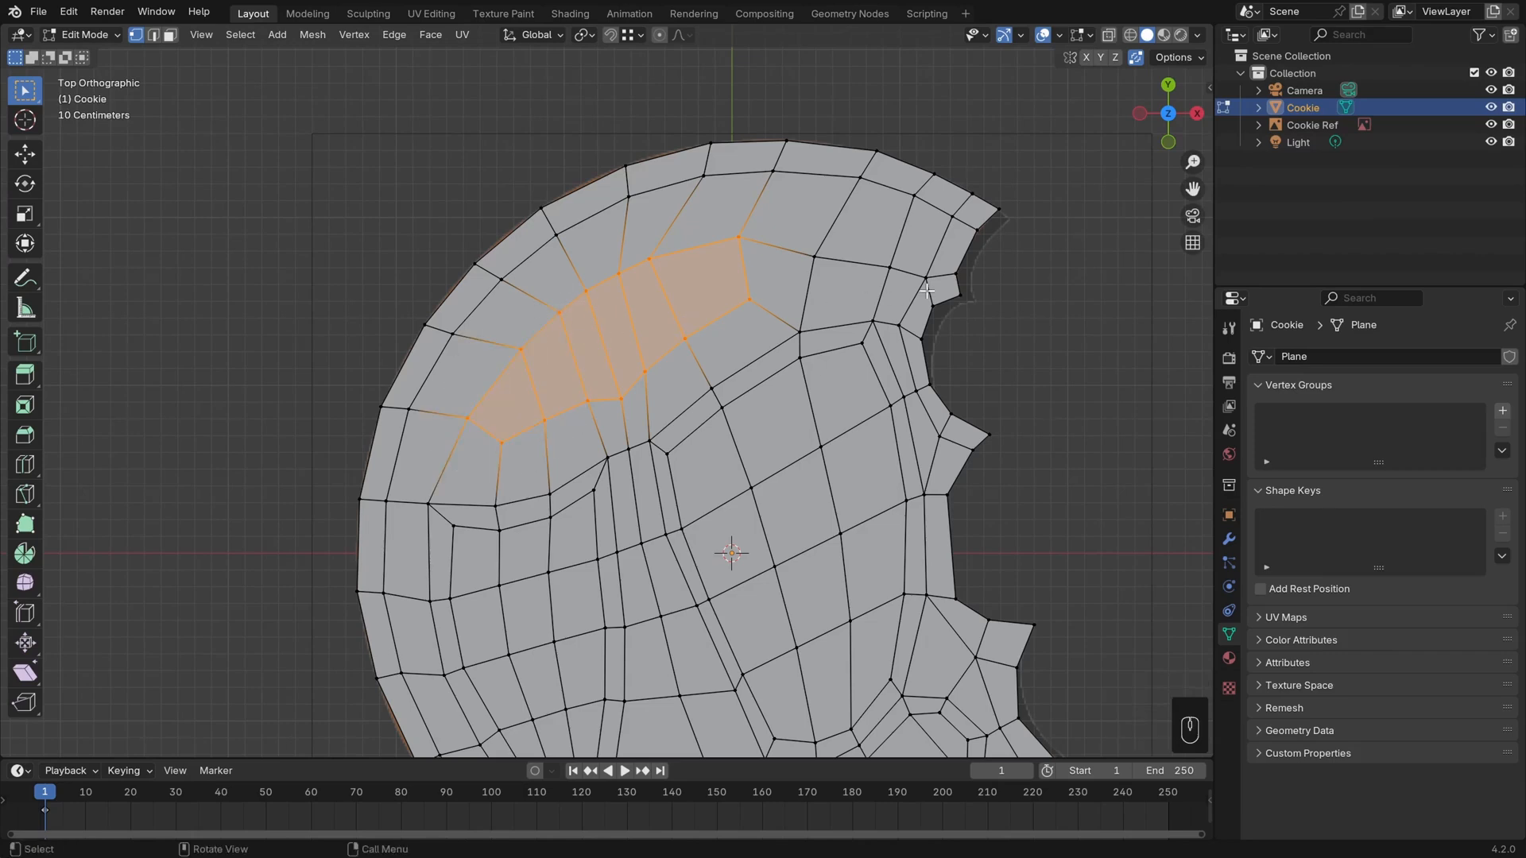
pyautogui.press('ctrl')
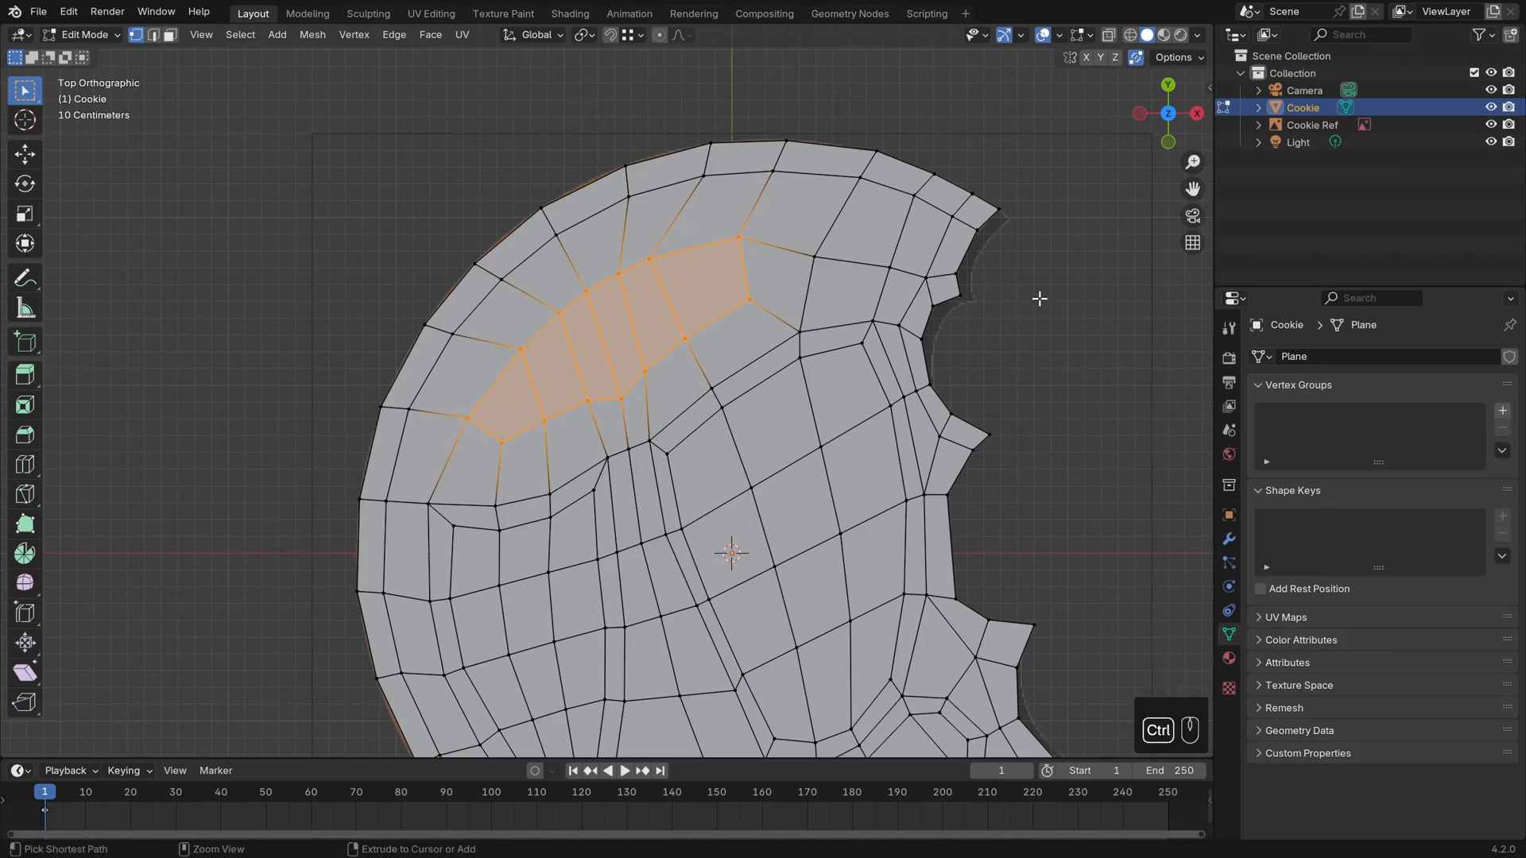
pyautogui.press('ctrl+KP_Add')
# Remove the vertices at the band's lower inner corner and those at its lower-left end from the selection
pyautogui.keyDown('shift'); pyautogui.moveTo(958, 432); pyautogui.dragTo(907, 457, button='middle'); pyautogui.keyUp('shift')
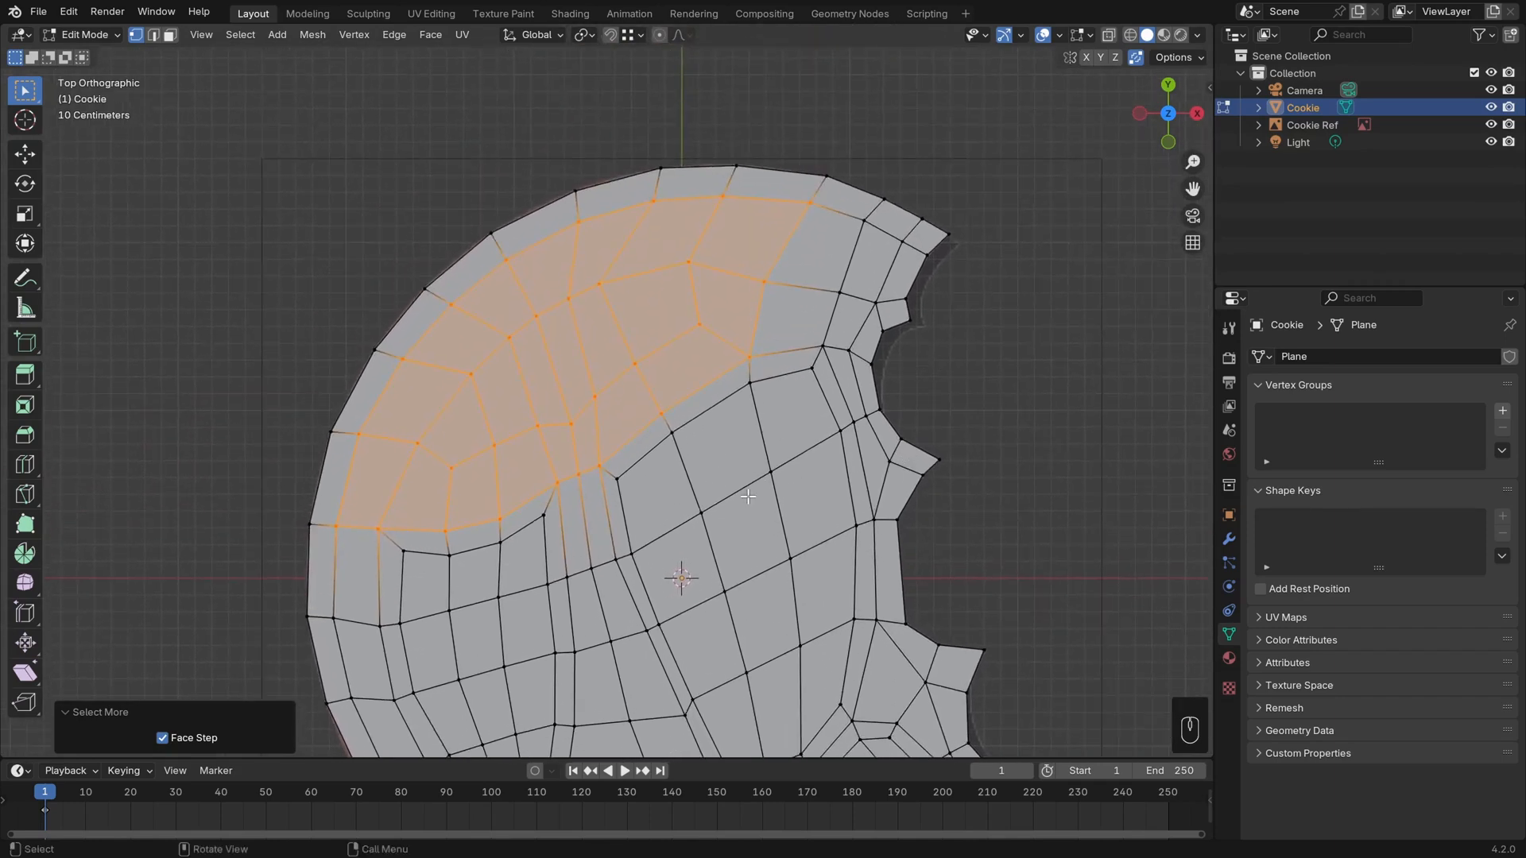
pyautogui.press('b')
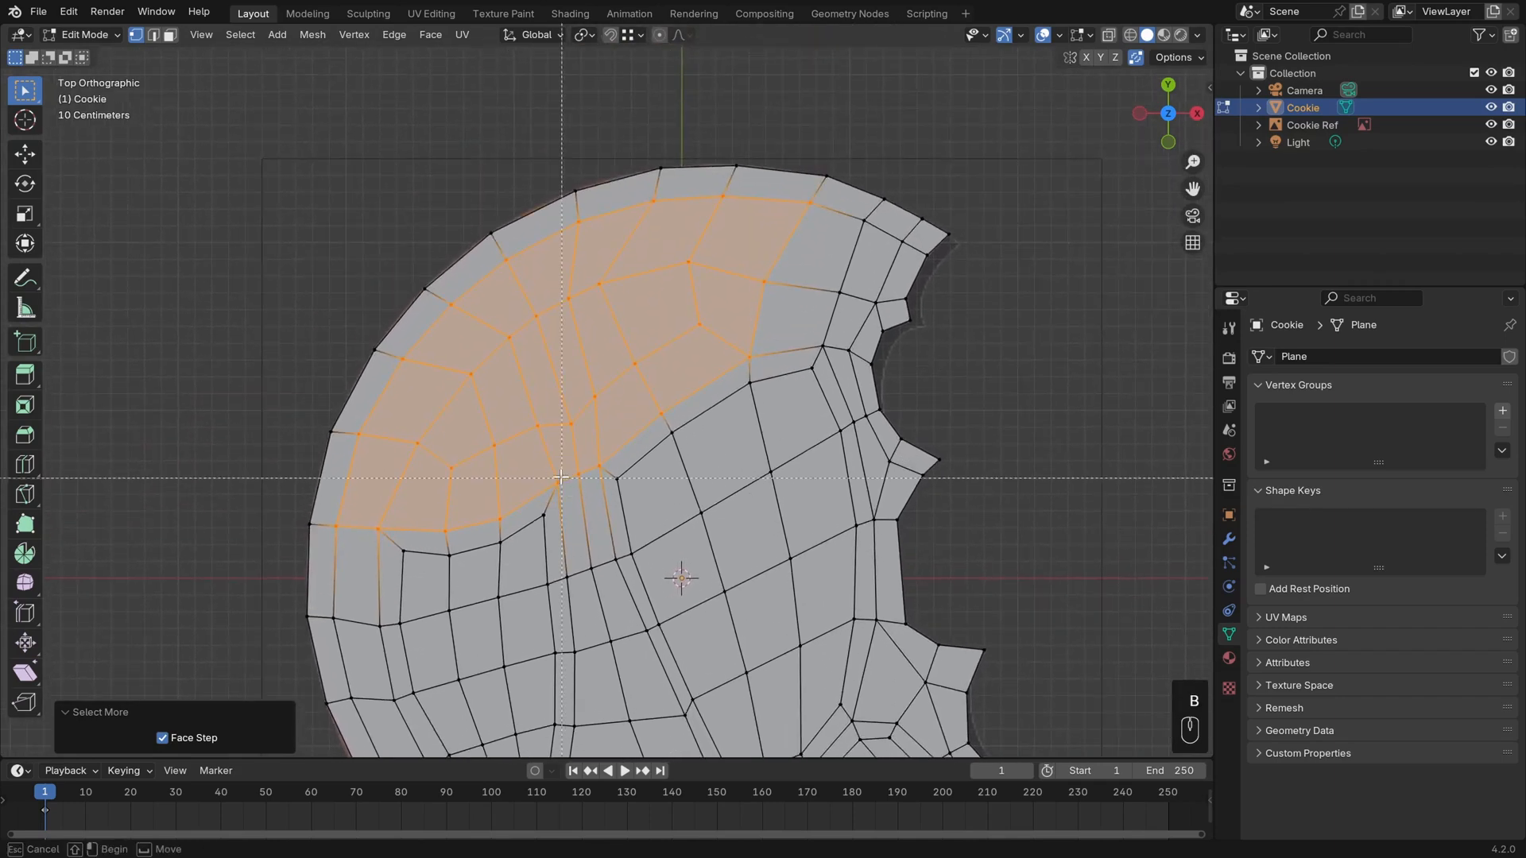
pyautogui.moveTo(544, 446); pyautogui.dragTo(616, 511, button='middle')
pyautogui.press('b')
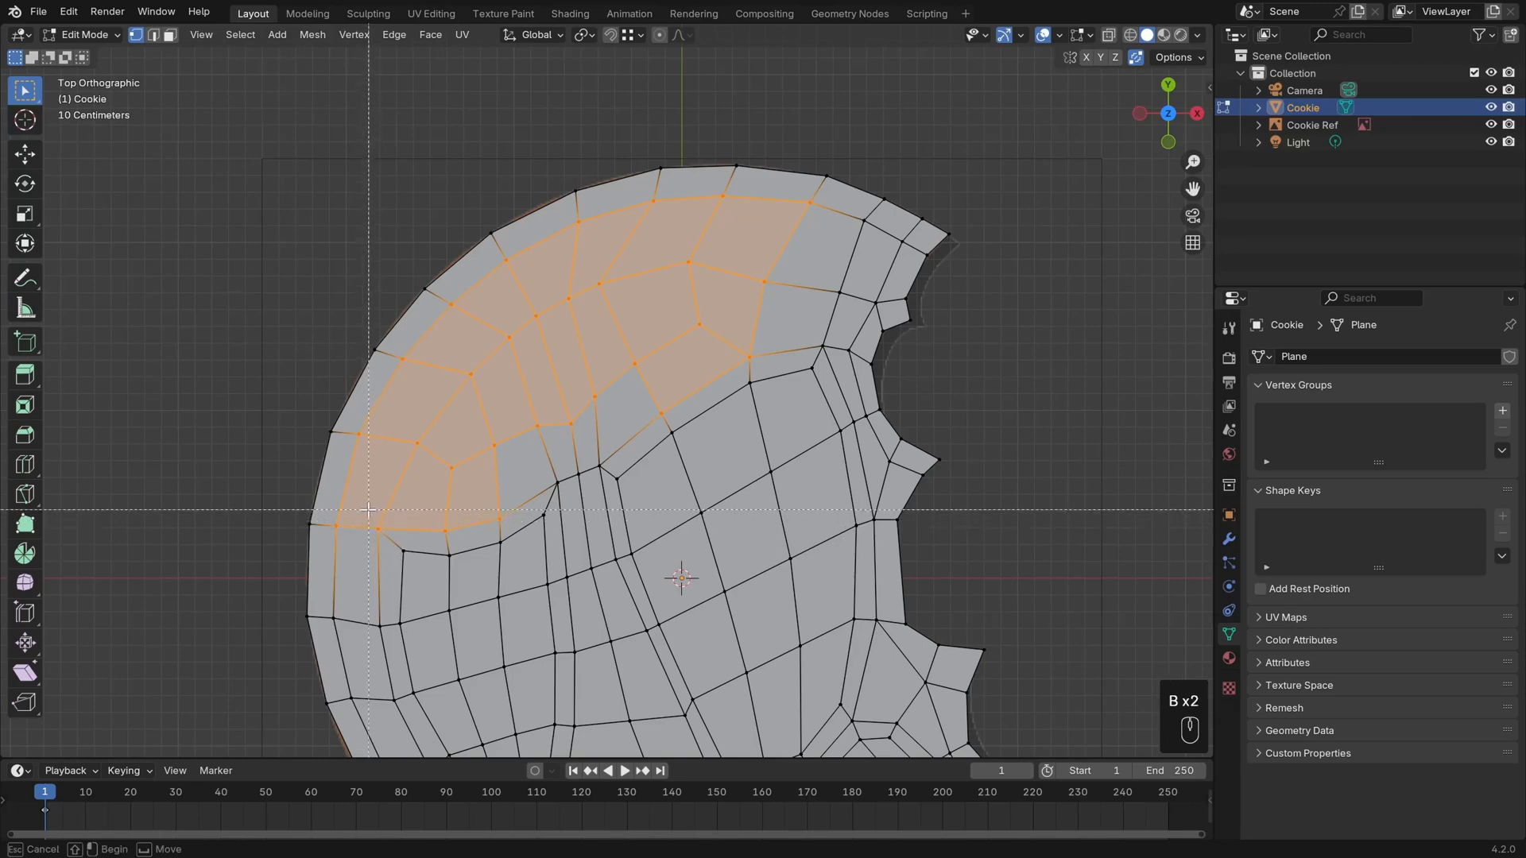
pyautogui.moveTo(369, 511); pyautogui.dragTo(409, 566, button='middle')
pyautogui.press('b')
pyautogui.moveTo(322, 520); pyautogui.dragTo(368, 565, button='middle')
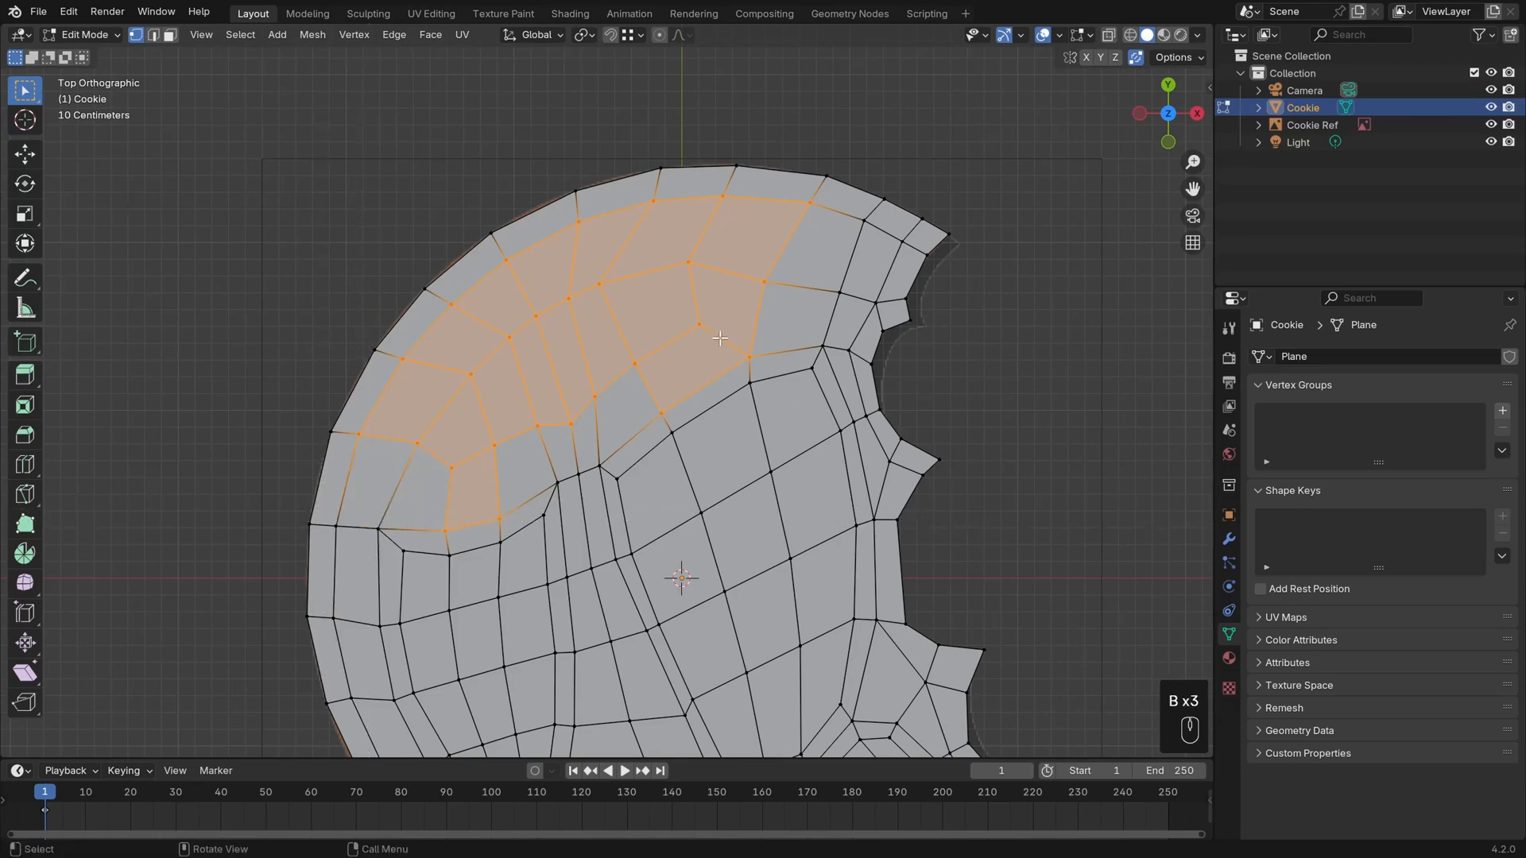
pyautogui.press('b')
# Apply Smooth Vertices to the selected upper-left band with a smoothing of 1.000 and one repeat
pyautogui.keyDown('shift'); pyautogui.moveTo(561, 561); pyautogui.dragTo(549, 549, button='middle'); pyautogui.keyUp('shift')
pyautogui.keyDown('shift'); pyautogui.moveTo(699, 450); pyautogui.dragTo(696, 463, button='middle'); pyautogui.keyUp('shift')
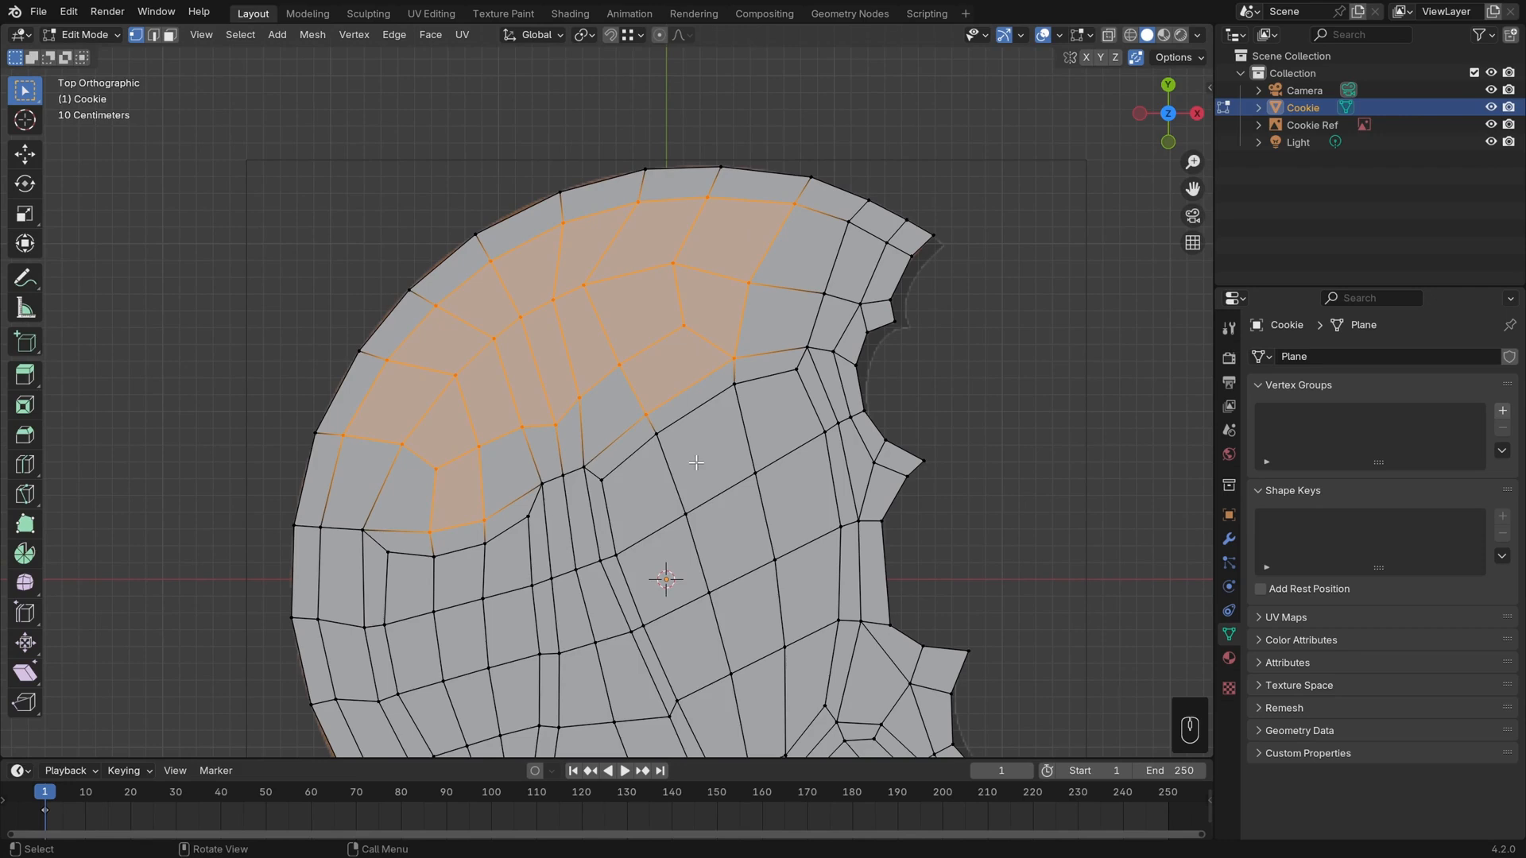
pyautogui.rightClick(696, 462)
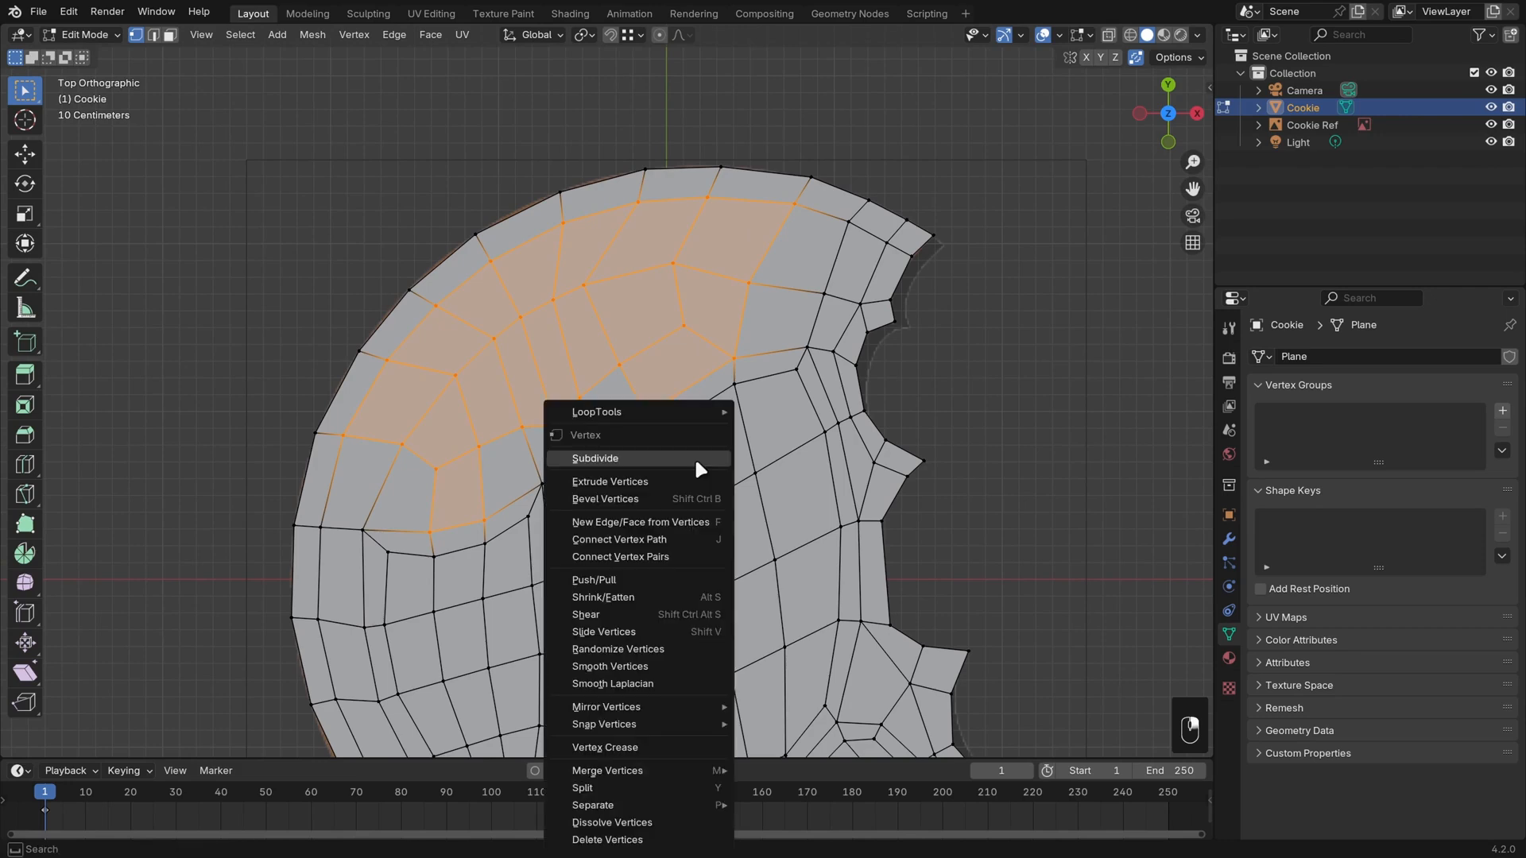
pyautogui.click(665, 665)
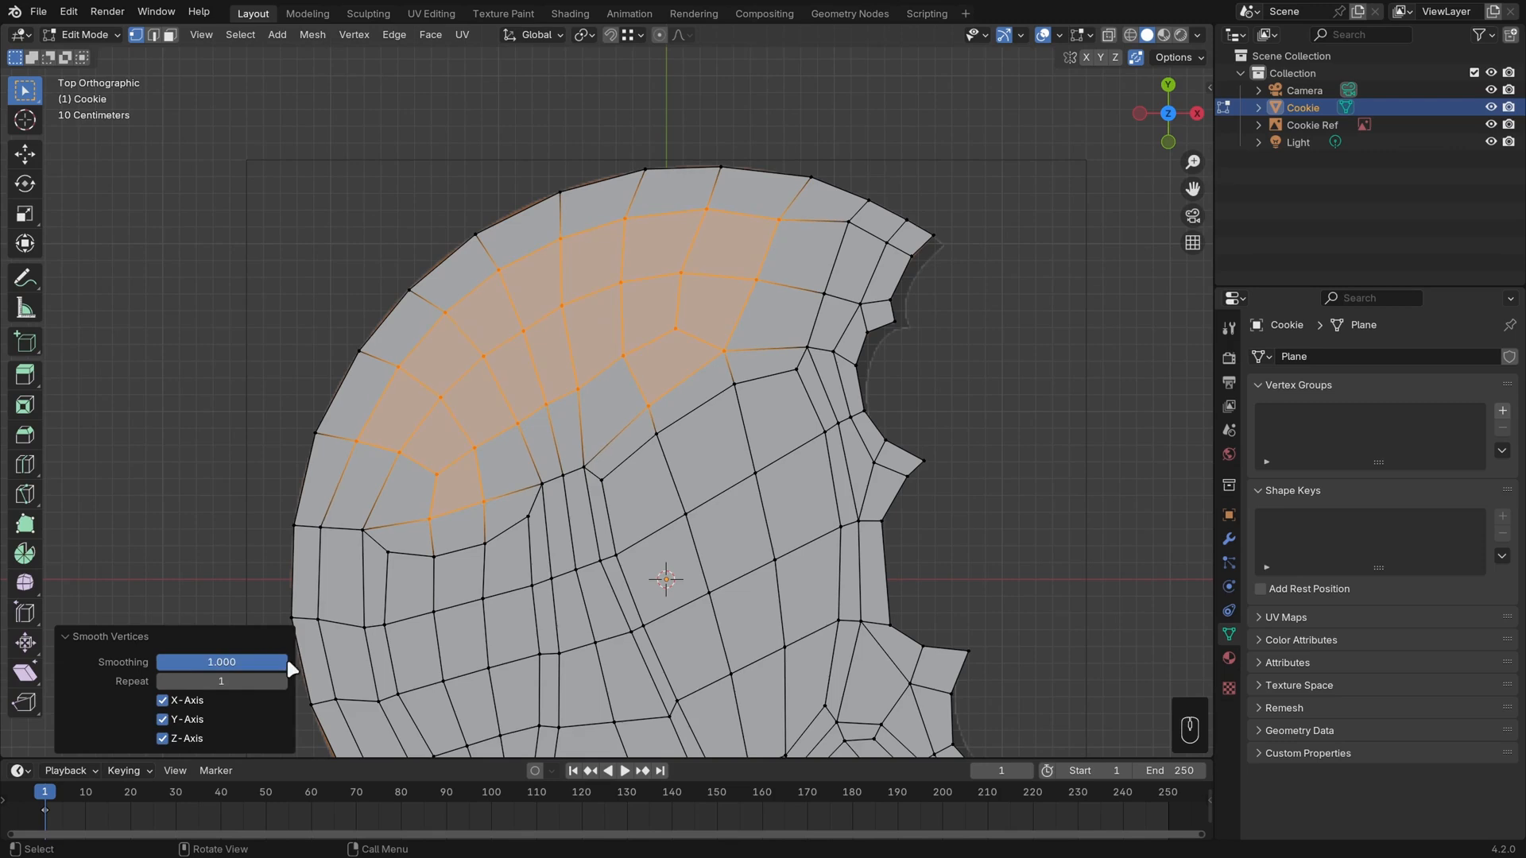
# Nudge the three vertices along the band's right end, moving the uppermost about 0.075 m in X and 0.085 m in Y
pyautogui.click(729, 348)
pyautogui.press('g')
pyautogui.click(738, 348)
pyautogui.click(757, 279)
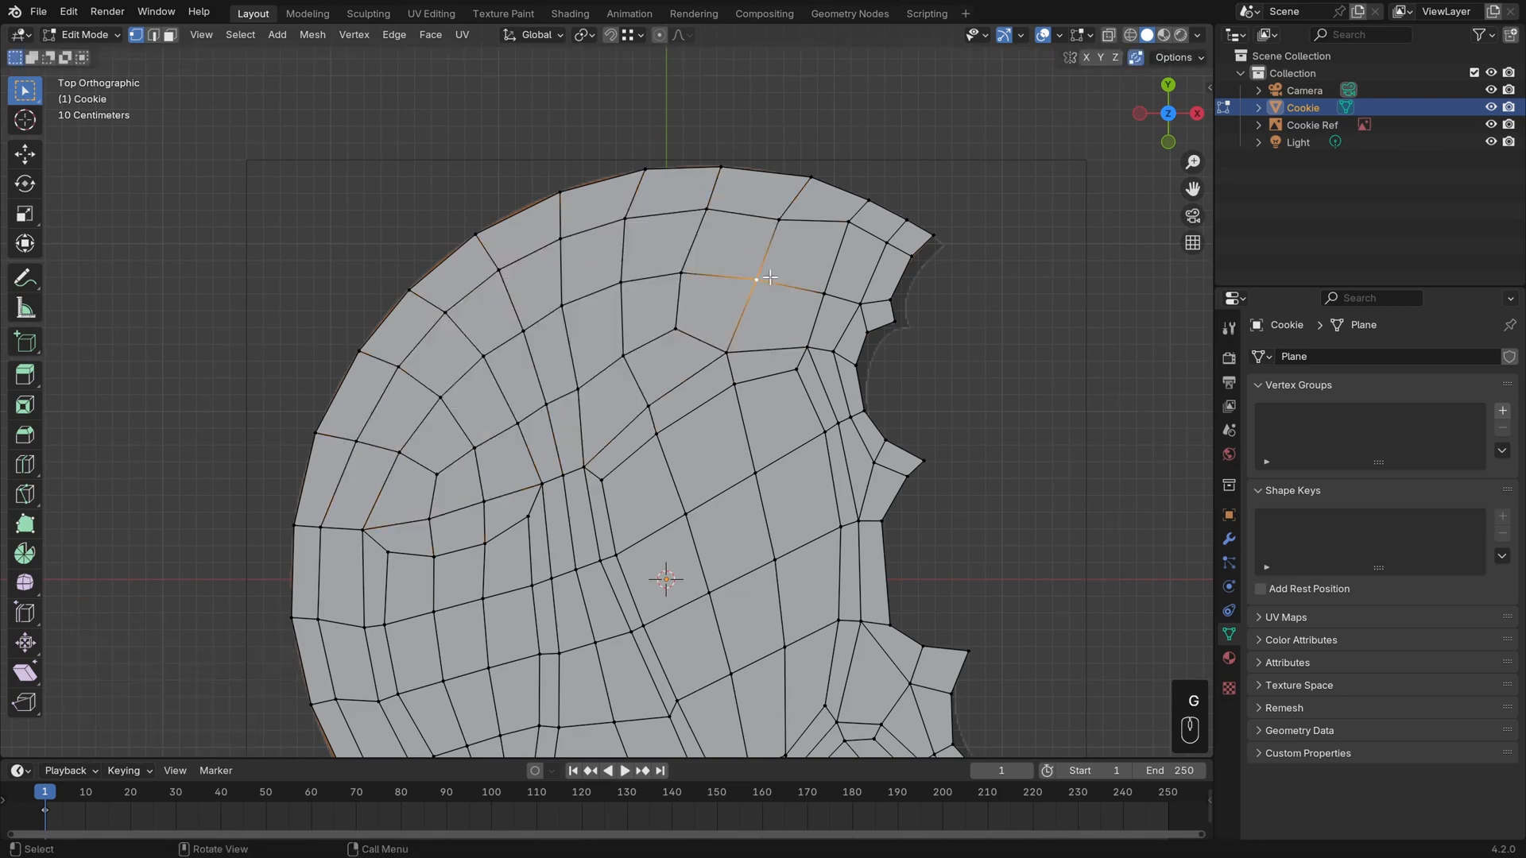
pyautogui.press('g')
pyautogui.click(758, 279)
pyautogui.click(780, 214)
pyautogui.press('g')
pyautogui.click(792, 199)
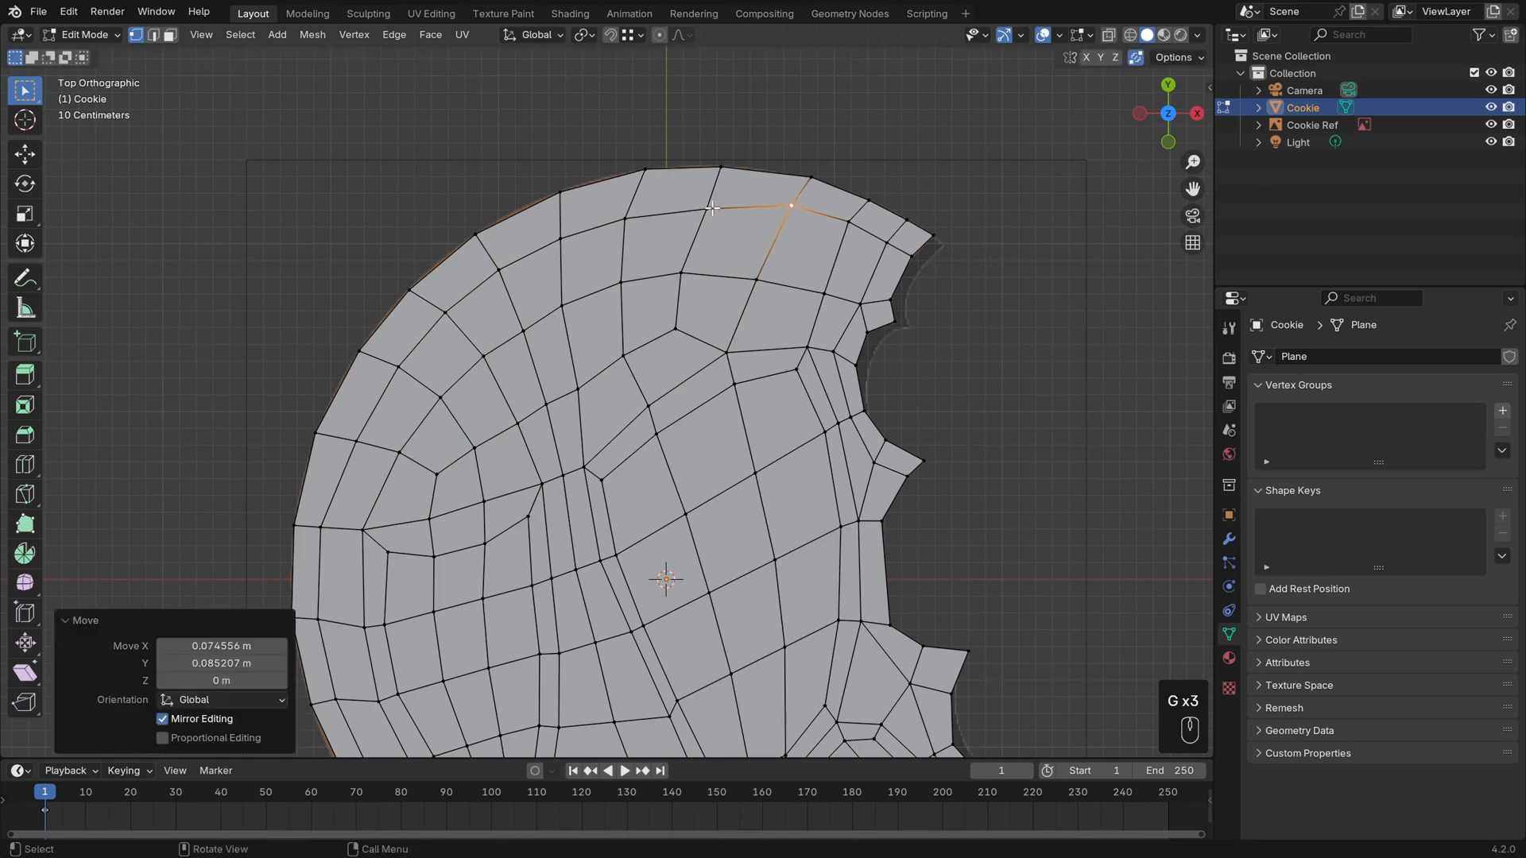
# Move the next two inner rim vertices to the left outward, closer to the cookie's top outline
pyautogui.click(708, 205)
pyautogui.press('g')
pyautogui.click(722, 178)
pyautogui.click(626, 216)
pyautogui.press('g')
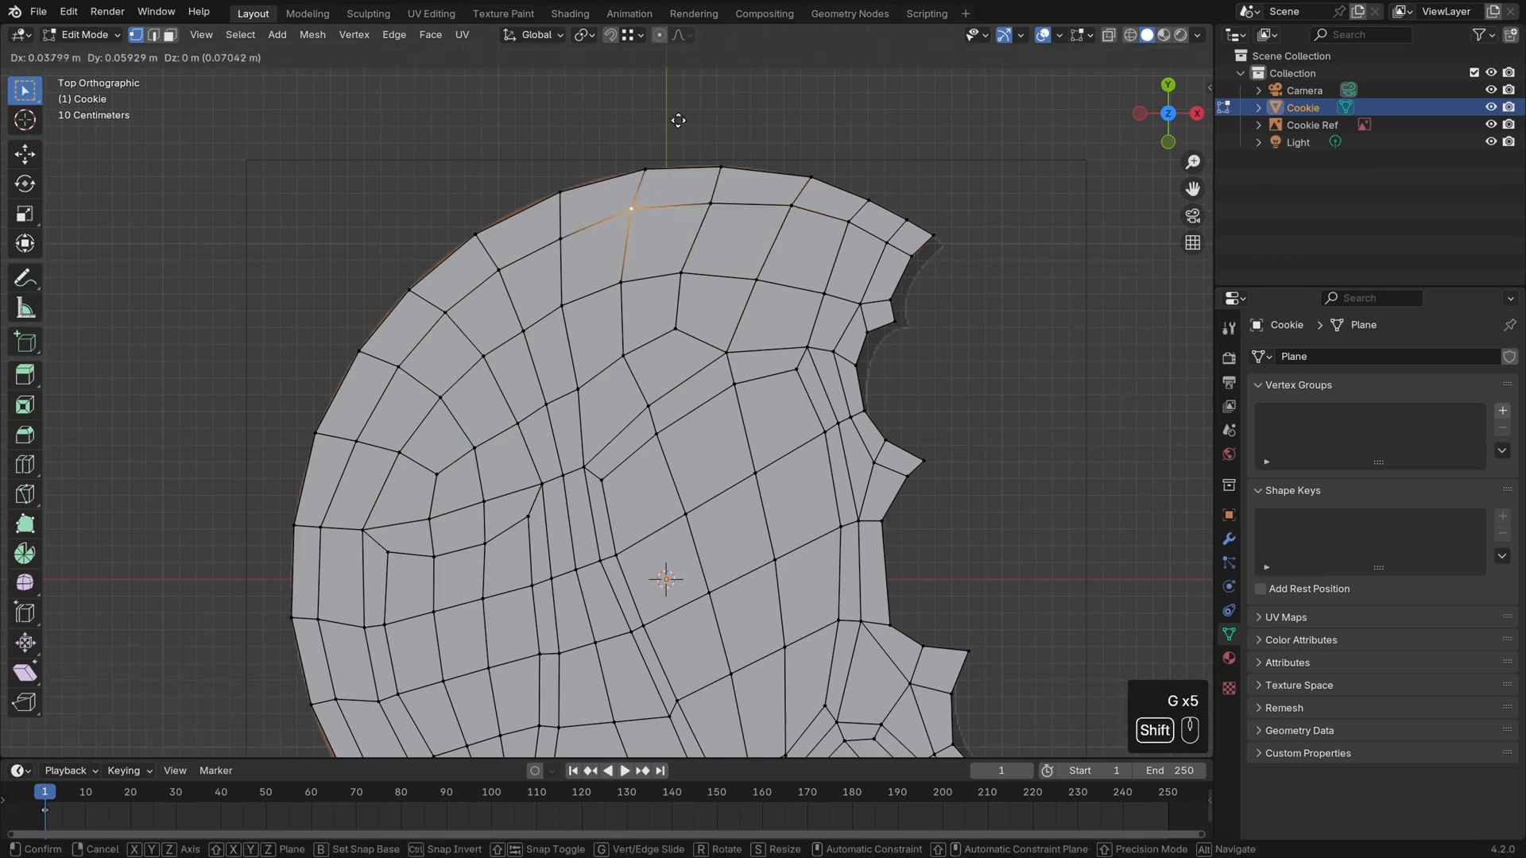
pyautogui.click(678, 121)
# Nudge three inner rim vertices down the upper-left side to keep the rim strip even
pyautogui.click(561, 231)
pyautogui.press('g')
pyautogui.click(561, 231)
pyautogui.click(500, 269)
pyautogui.press('g')
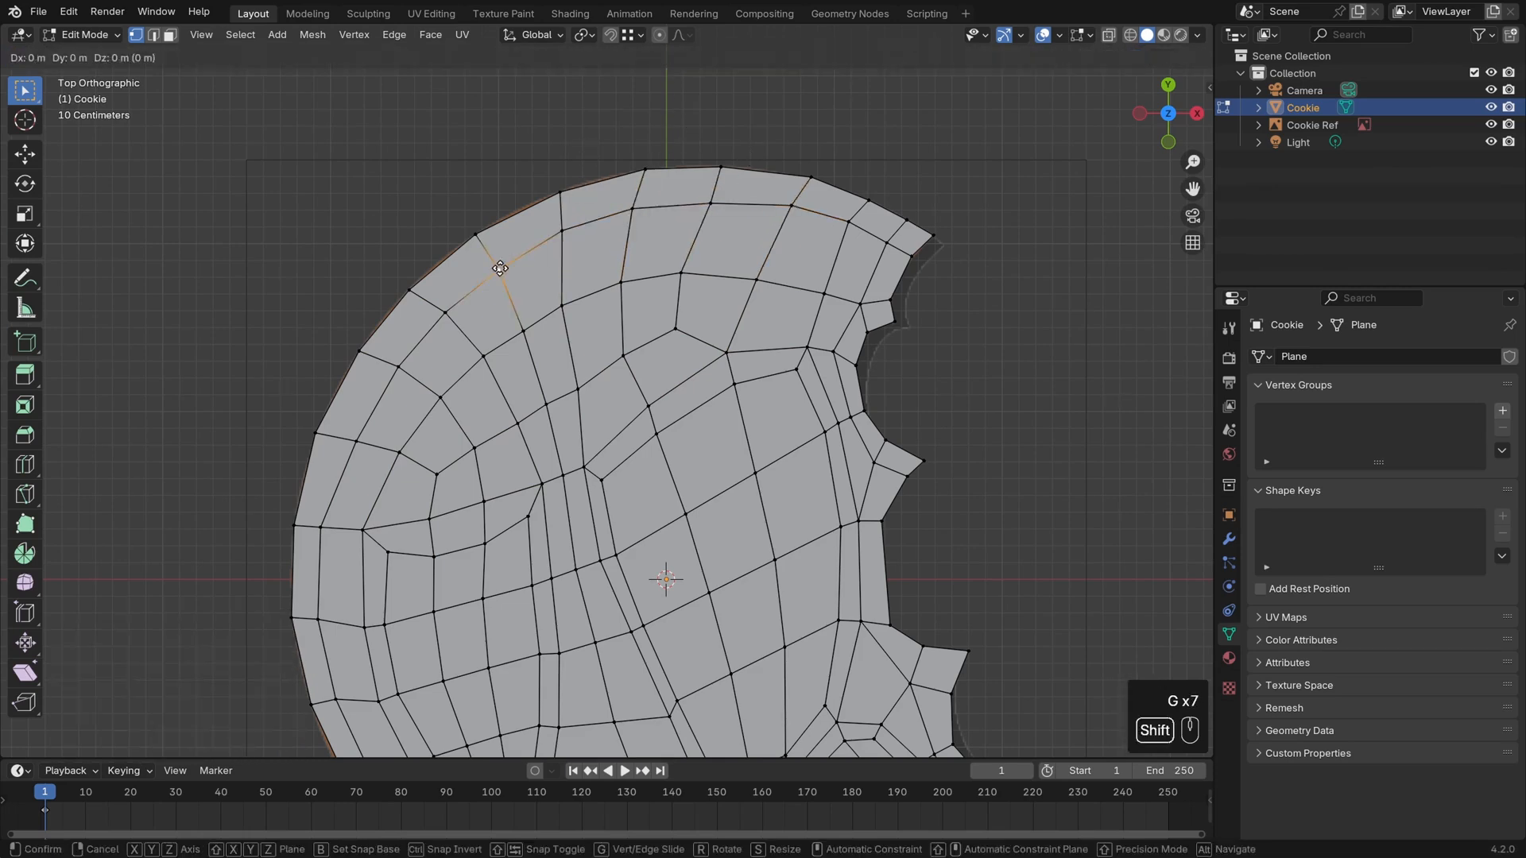
pyautogui.click(500, 268)
pyautogui.click(444, 313)
pyautogui.press('g')
pyautogui.click(436, 315)
# Adjust three vertices of the second edge row inside the upper-left rim to even out the quads
pyautogui.click(440, 397)
pyautogui.press('g')
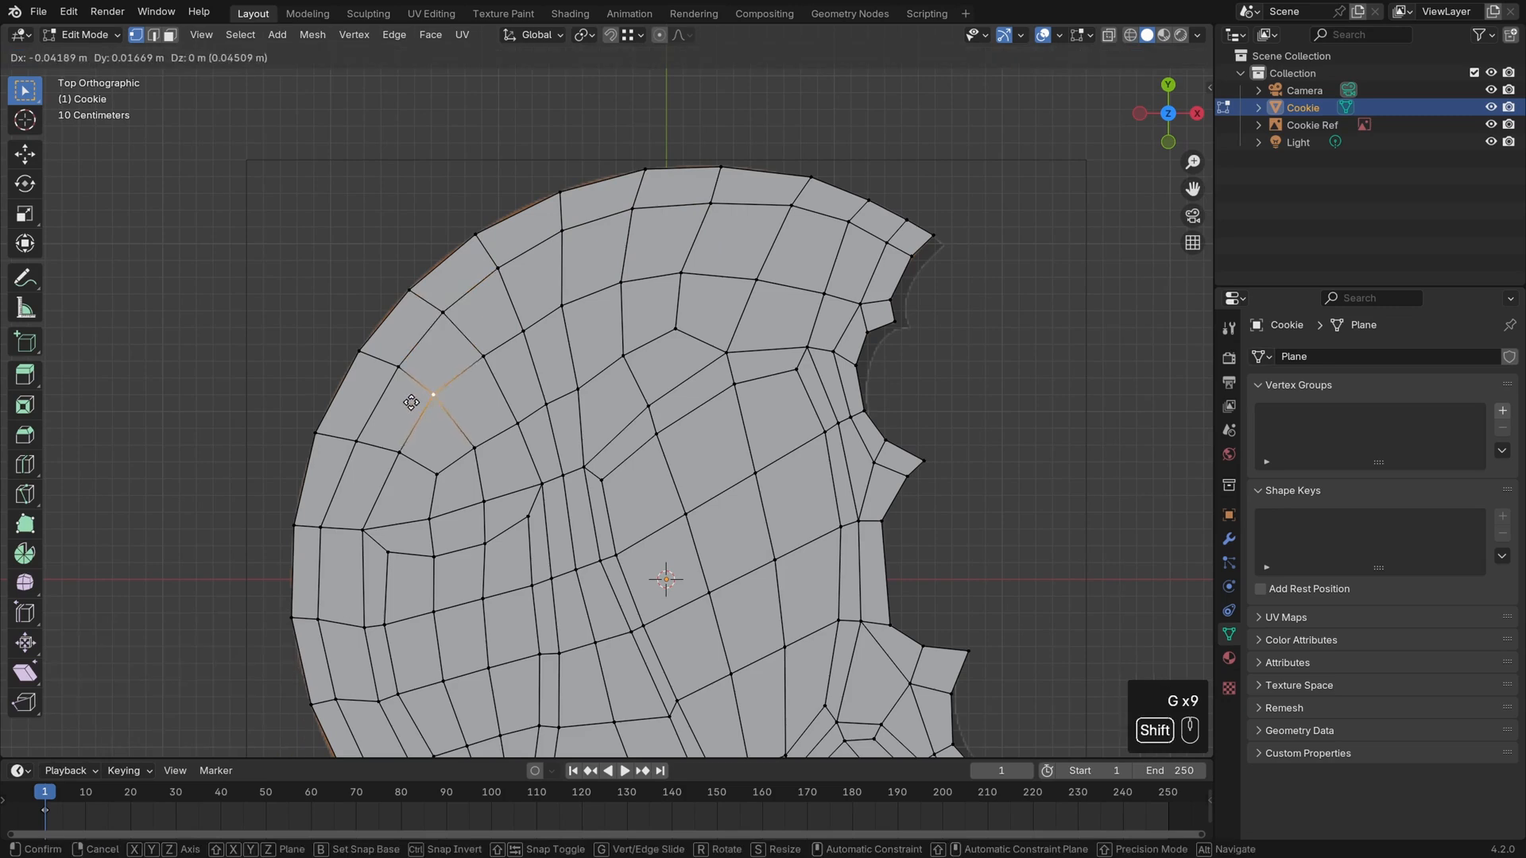
pyautogui.click(412, 401)
pyautogui.click(484, 357)
pyautogui.press('g')
pyautogui.click(485, 355)
pyautogui.click(562, 305)
pyautogui.press('g')
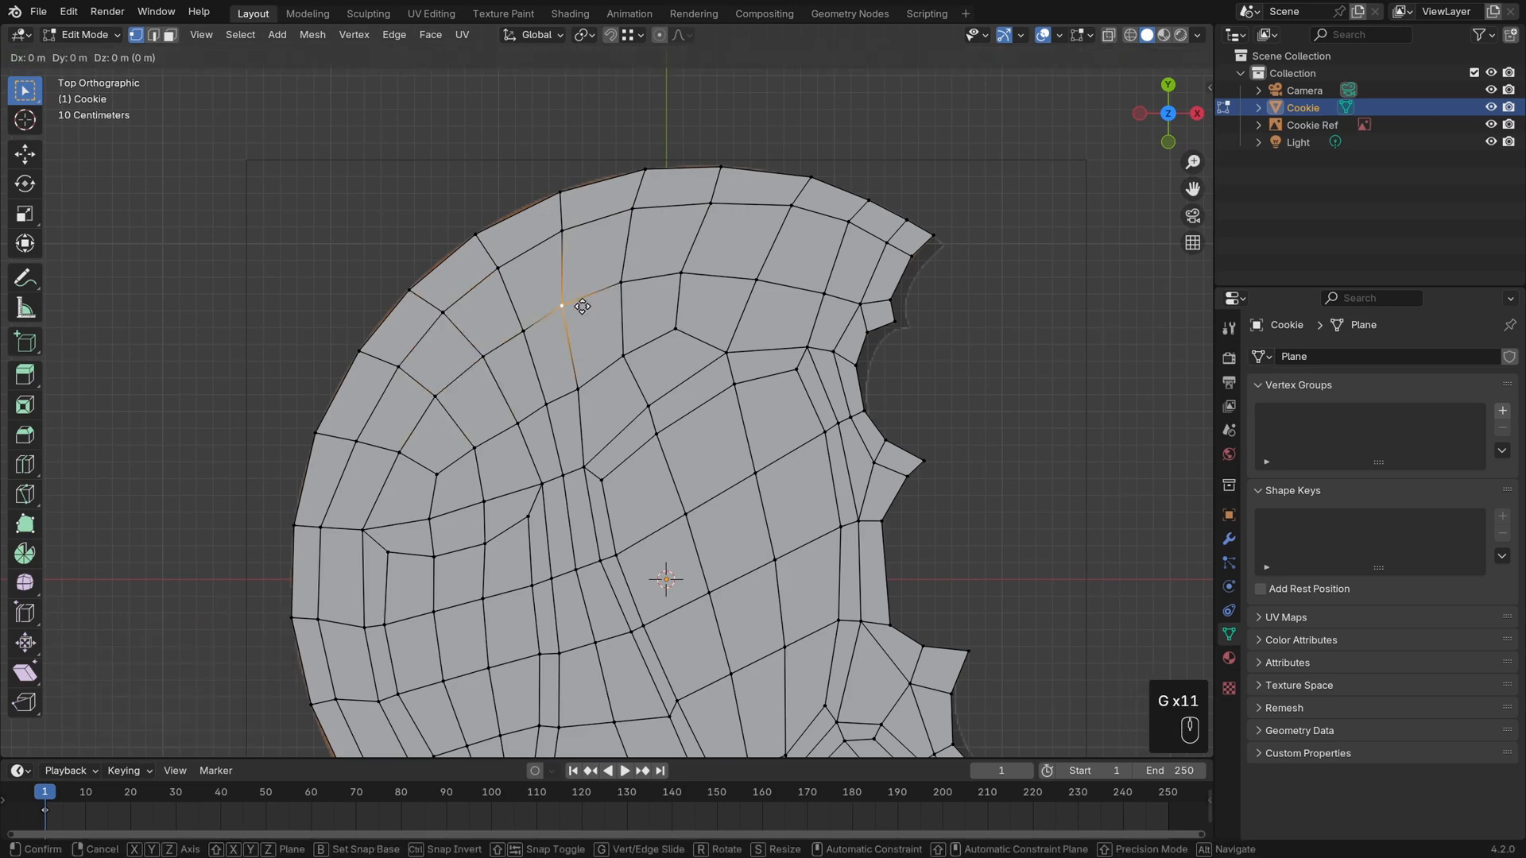
pyautogui.click(645, 294)
# Shift the two vertices of the second edge row below the top rim slightly to the right
pyautogui.click(625, 283)
pyautogui.press('g')
pyautogui.click(676, 278)
pyautogui.click(687, 274)
pyautogui.press('g')
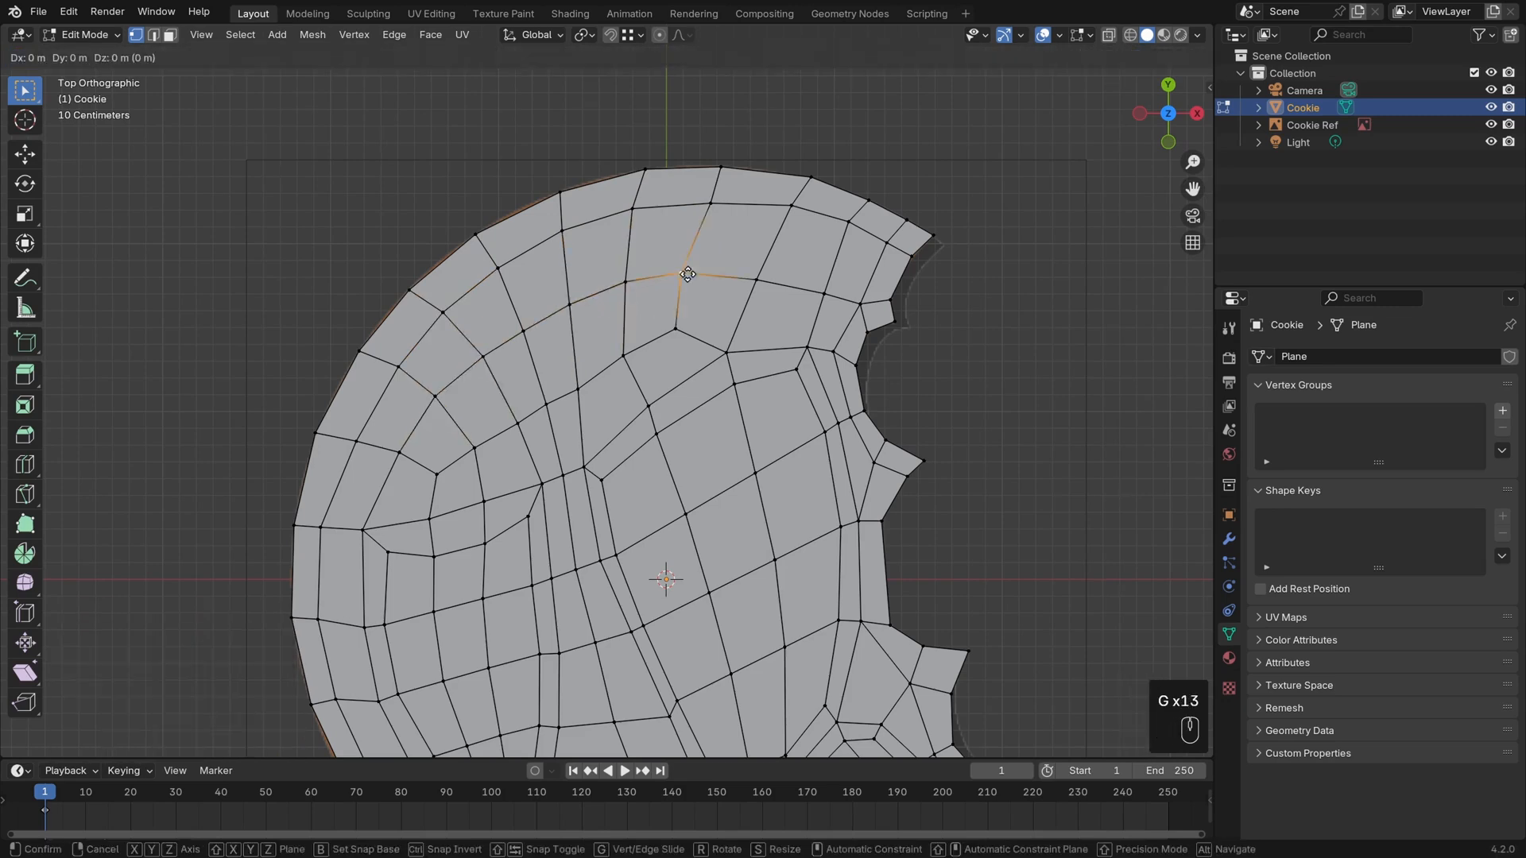
pyautogui.click(688, 274)
# Reposition the third-row vertices below the upper-left band, moving the rightmost about 0.016 m in X and -0.033 m in Y
pyautogui.click(622, 357)
pyautogui.press('g')
pyautogui.click(581, 395)
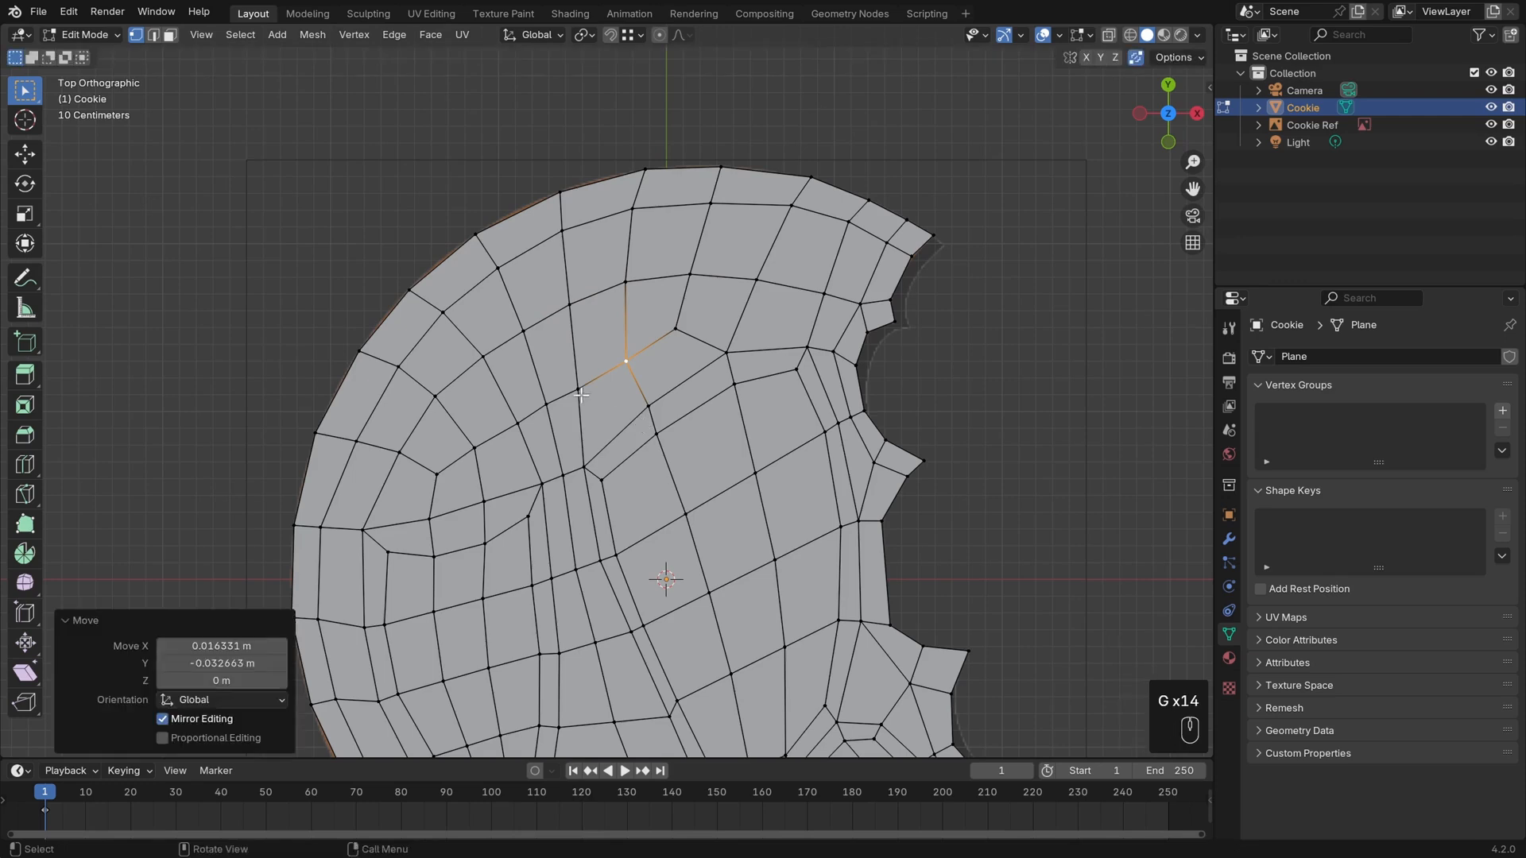
pyautogui.click(581, 395)
pyautogui.press('g')
pyautogui.keyDown('shift'); pyautogui.click(638, 404); pyautogui.keyUp('shift')
pyautogui.click(494, 437)
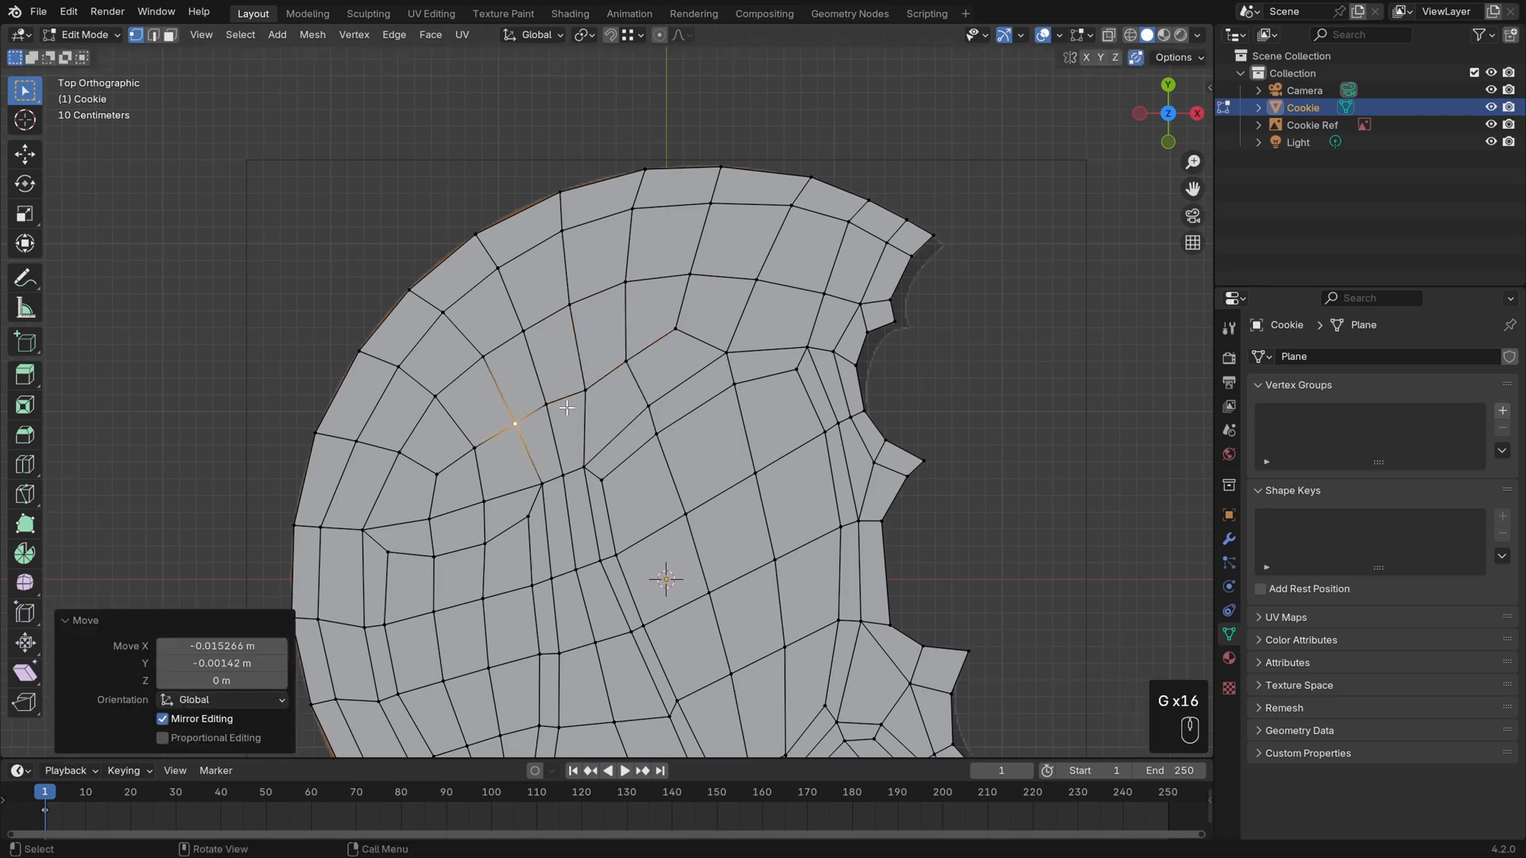
pyautogui.press('g')
pyautogui.click(576, 417)
# Nudge the remaining second-row vertex in the middle of the upper-left band slightly upward and clear the selection
pyautogui.press('g')
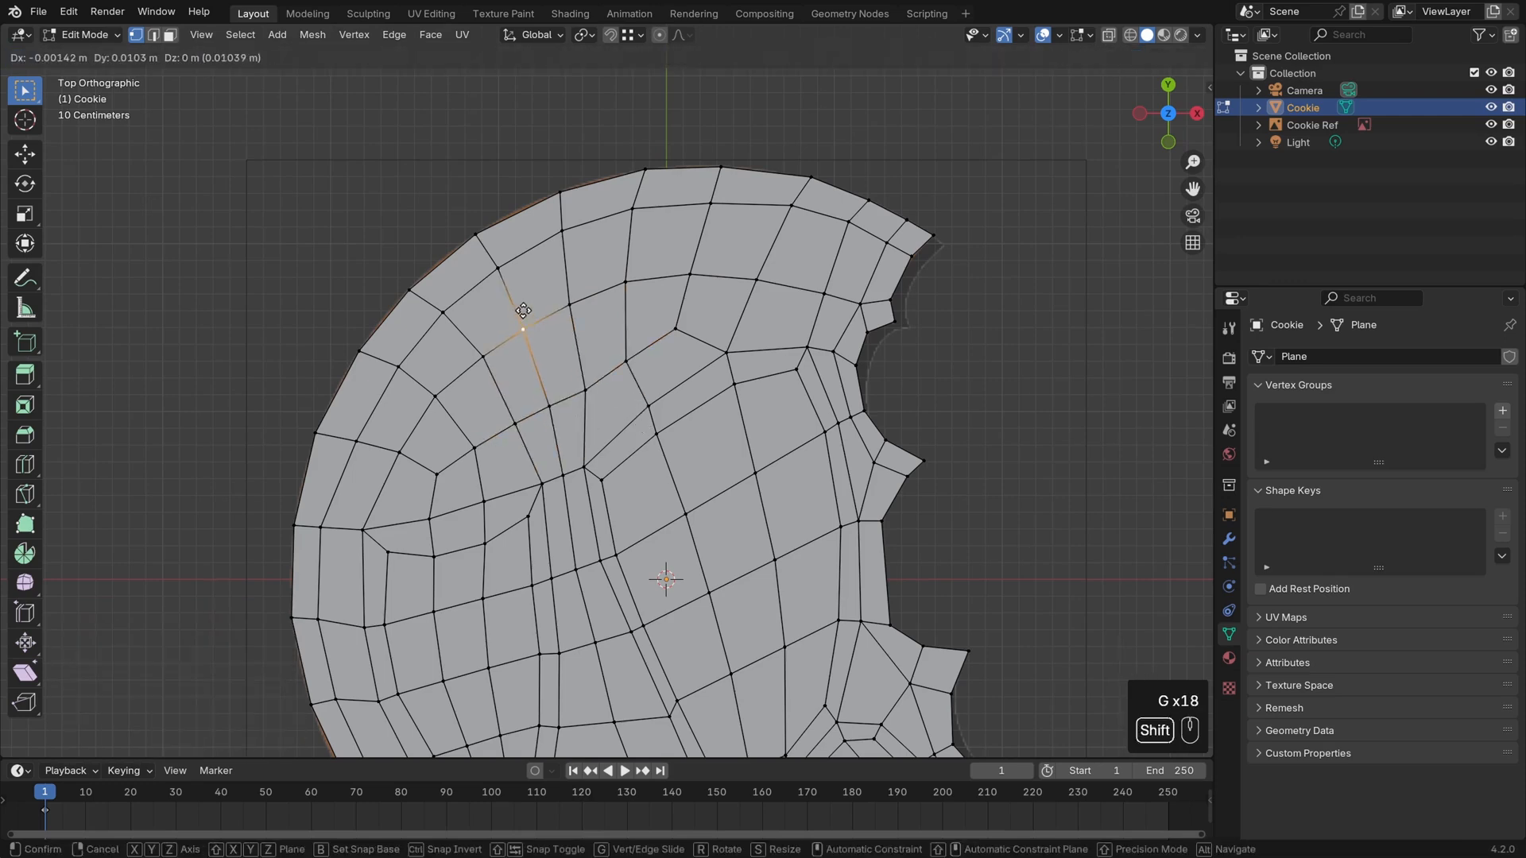
pyautogui.click(524, 291)
pyautogui.hotkey('alt', 'a')
pyautogui.keyDown('shift'); pyautogui.moveTo(760, 461); pyautogui.dragTo(761, 382, button='middle'); pyautogui.keyUp('shift')
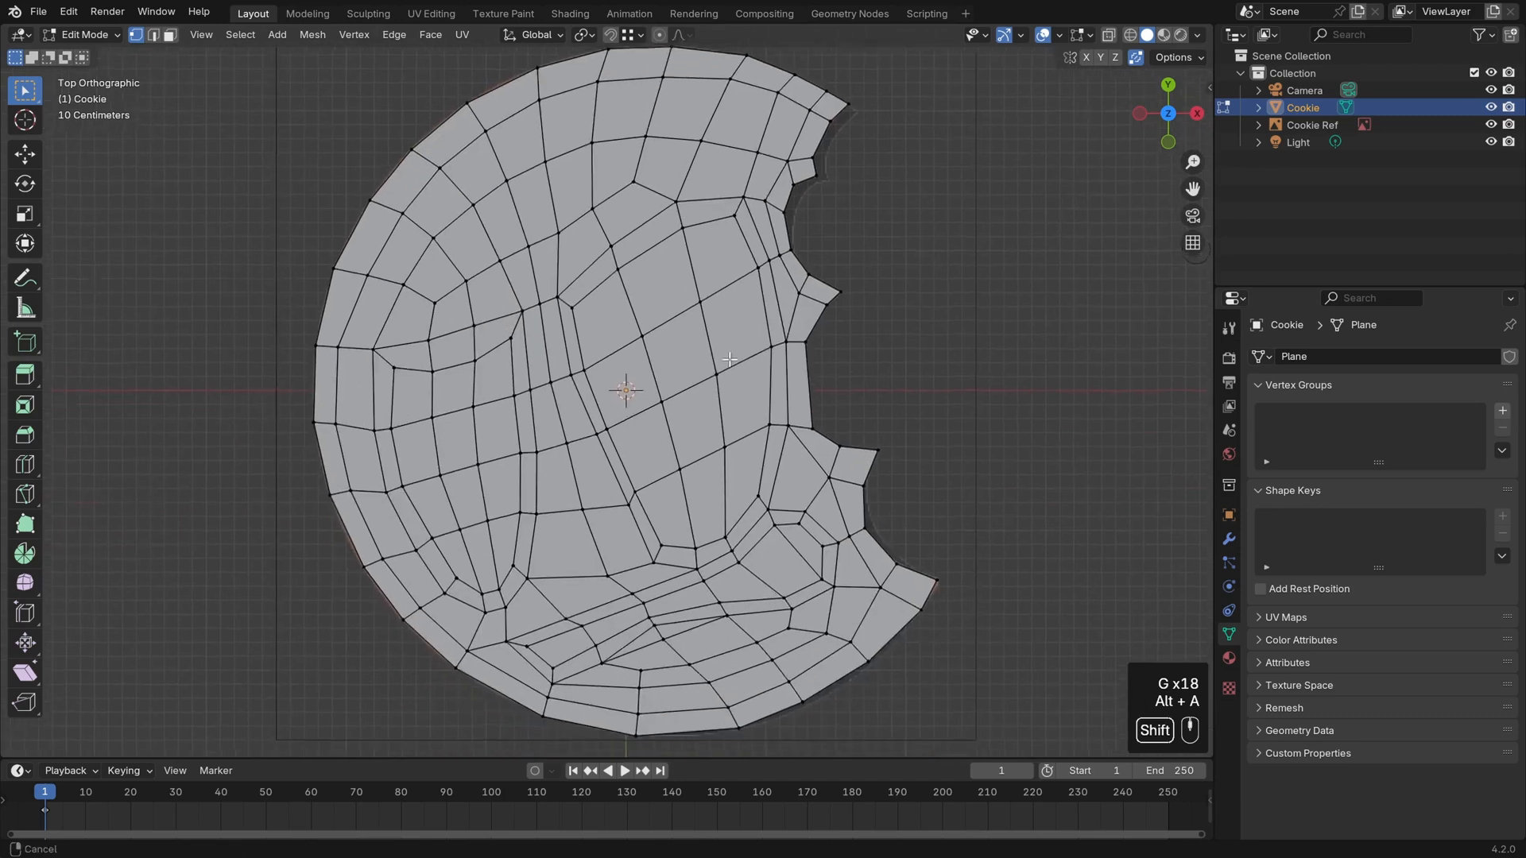
pyautogui.scroll(-1, 760, 375)
pyautogui.scroll(2, 763, 381)
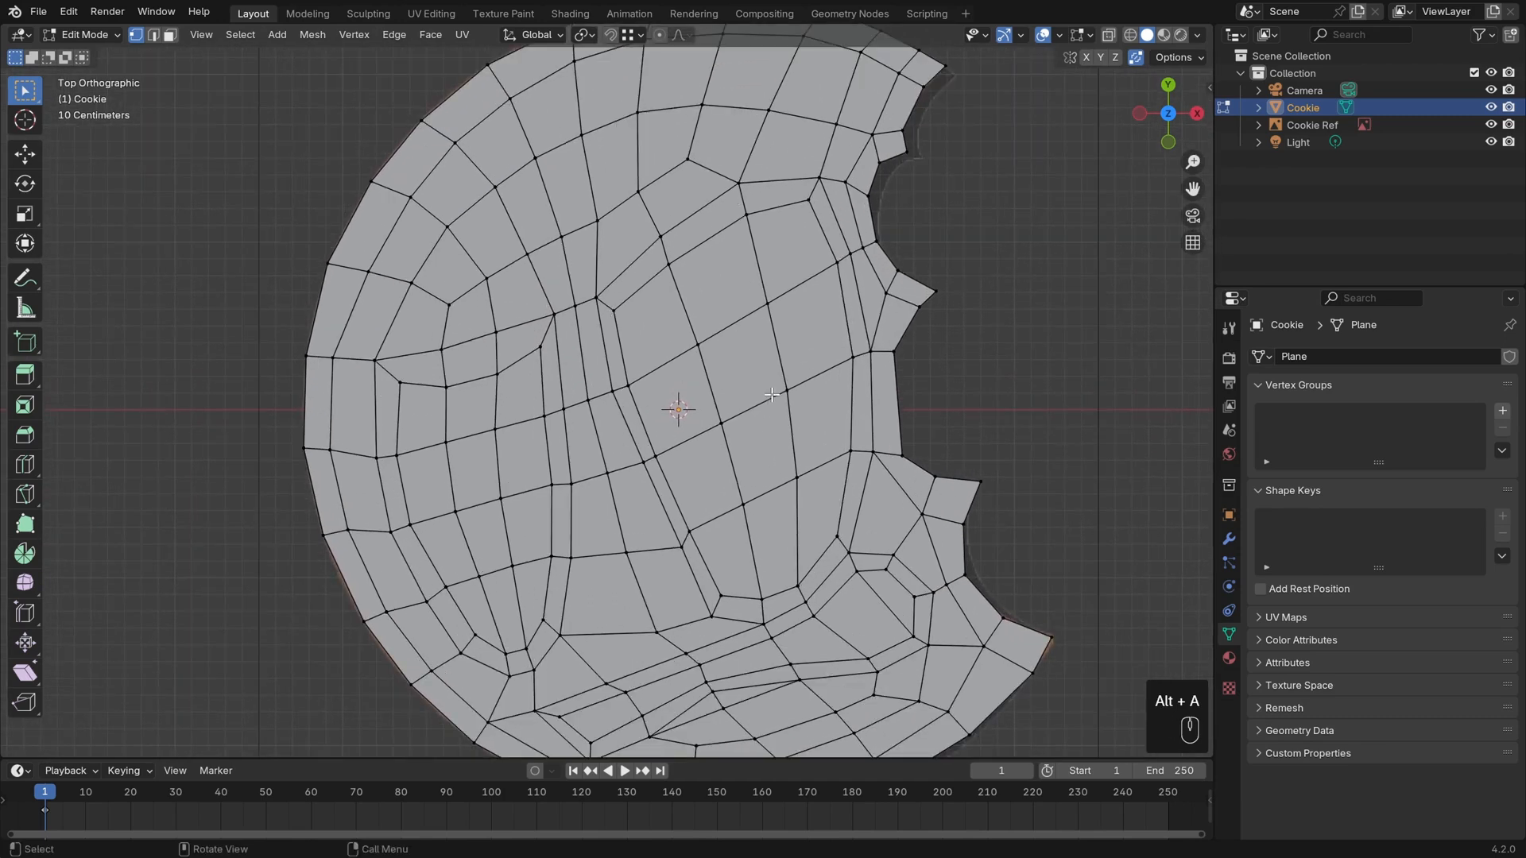